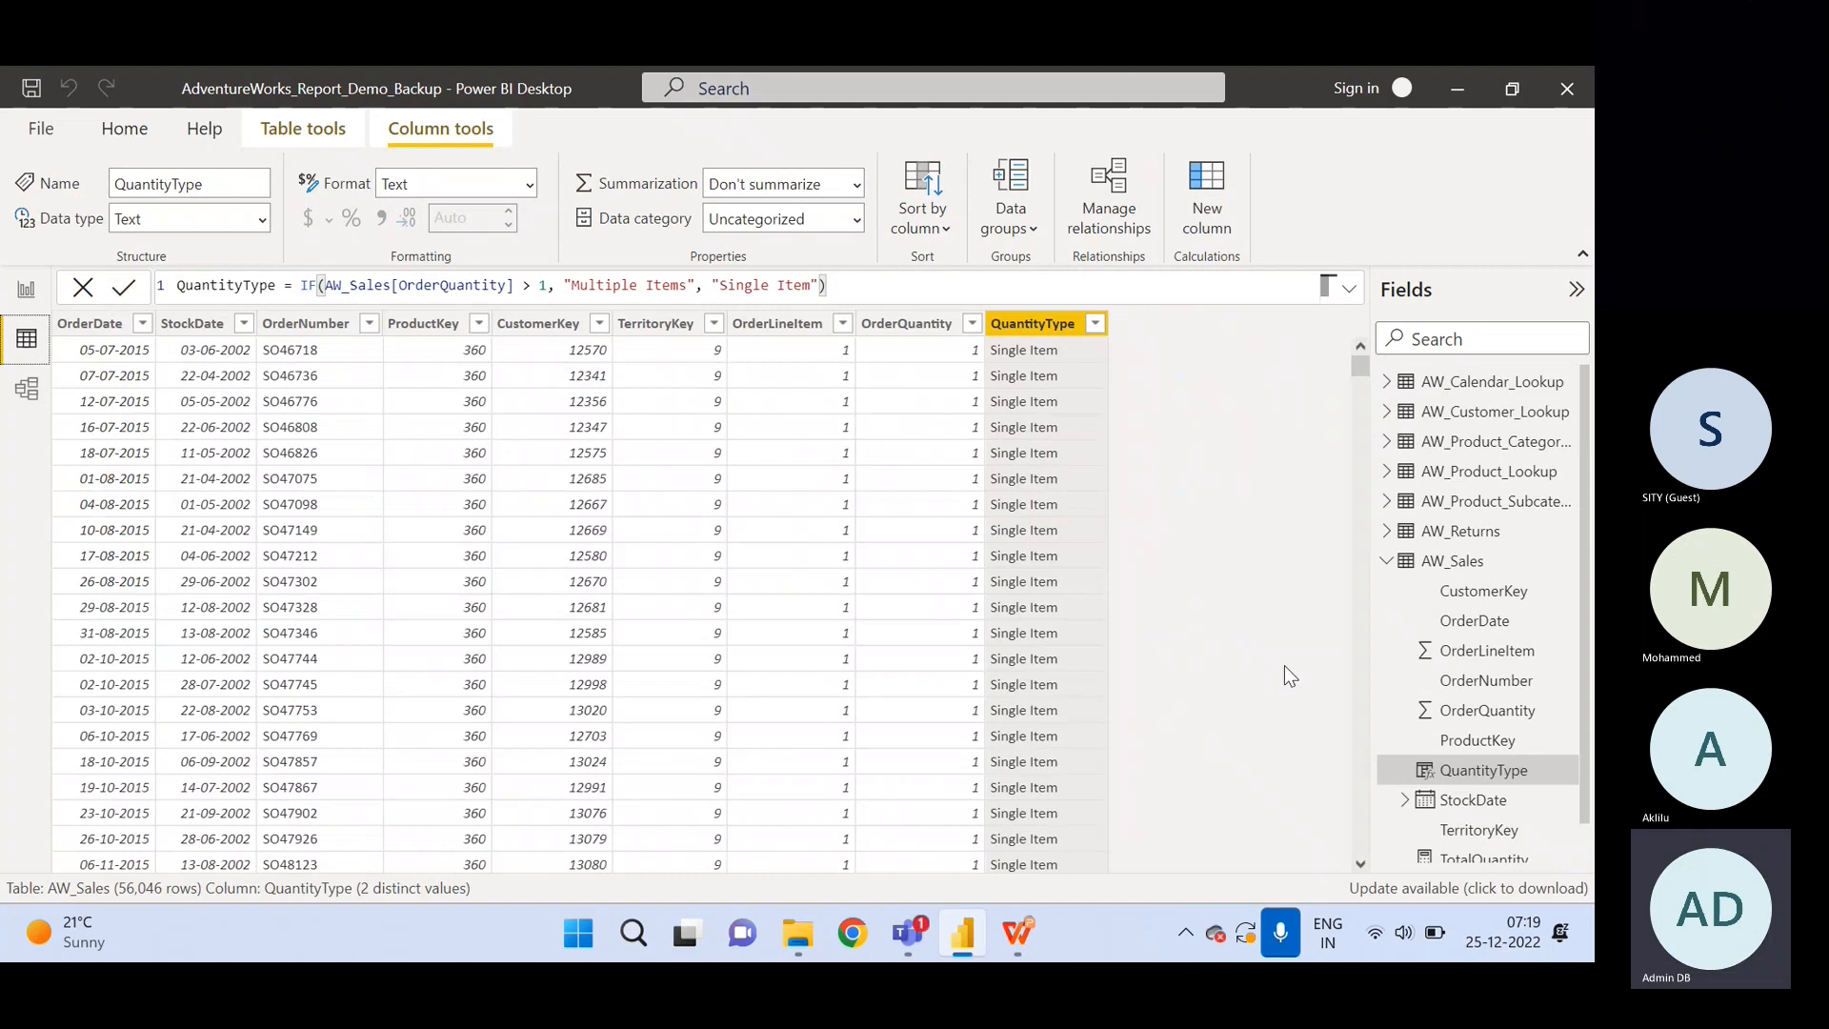
Add a new calculated column to the AW_Calendar_Lookup table.
{"action": "left_click", "coordinate": [1385, 568]}
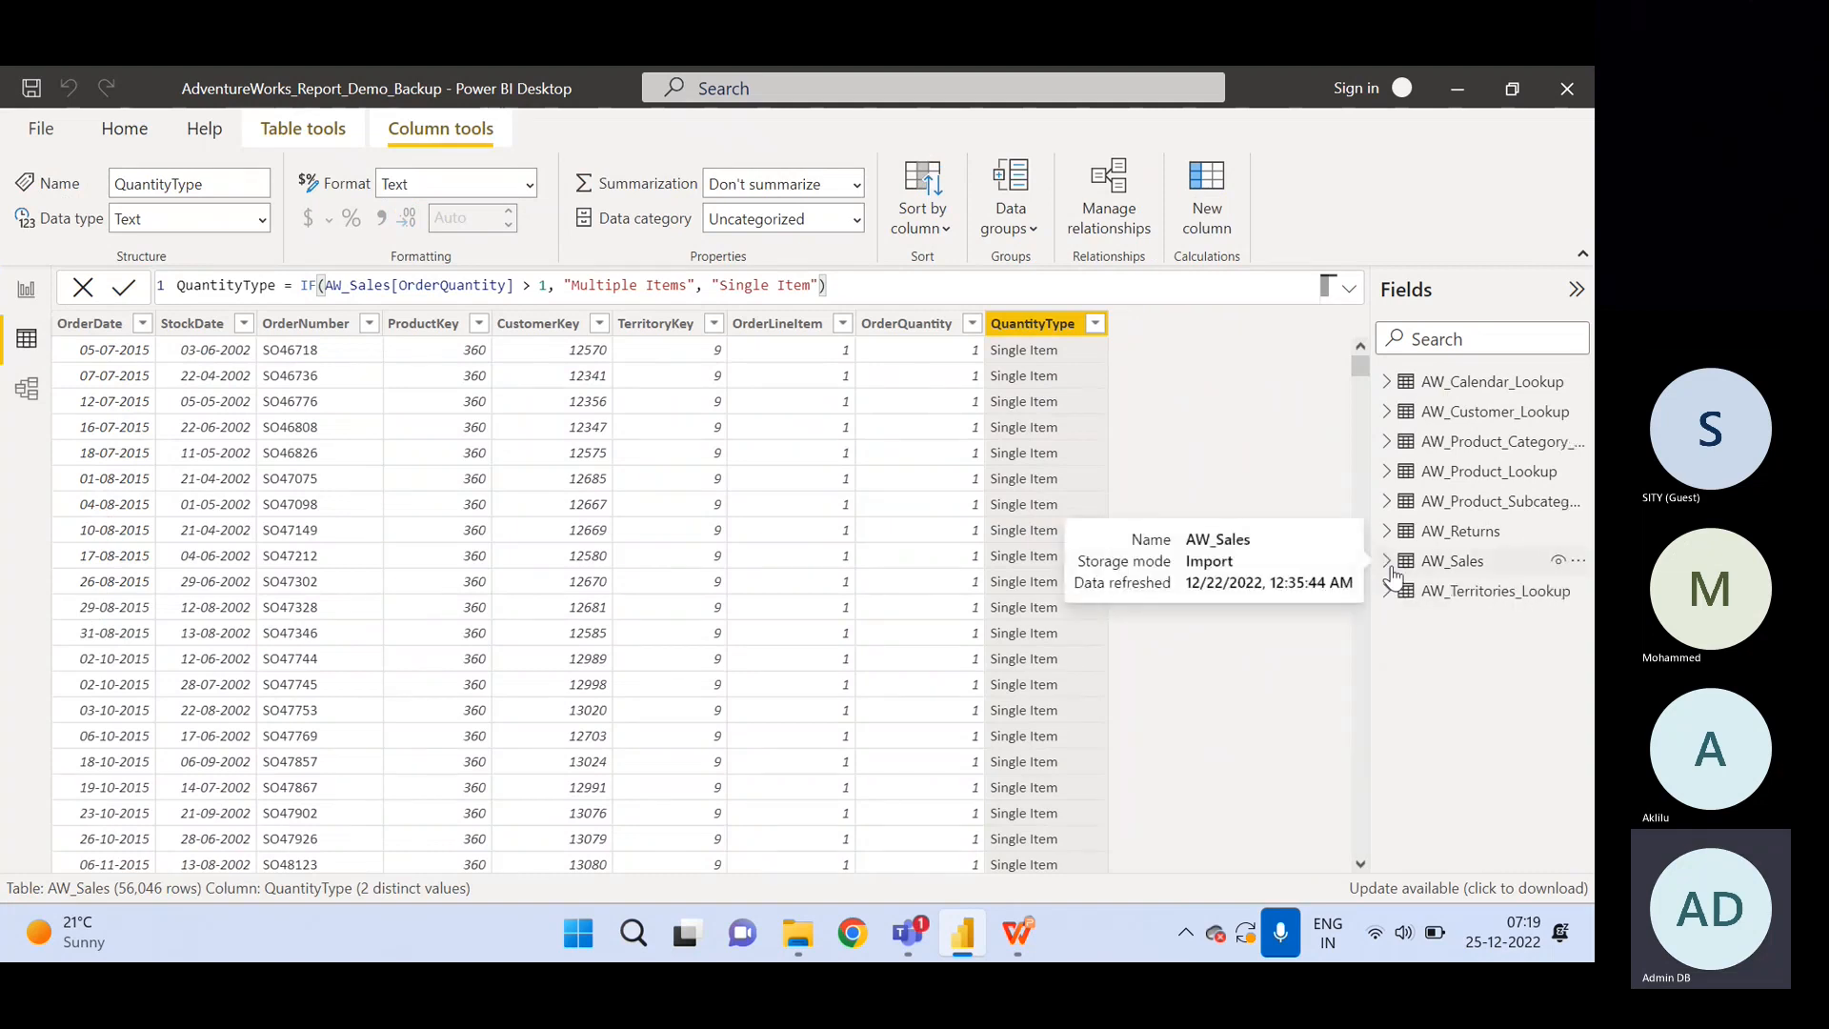
{"action": "left_click", "coordinate": [1500, 385]}
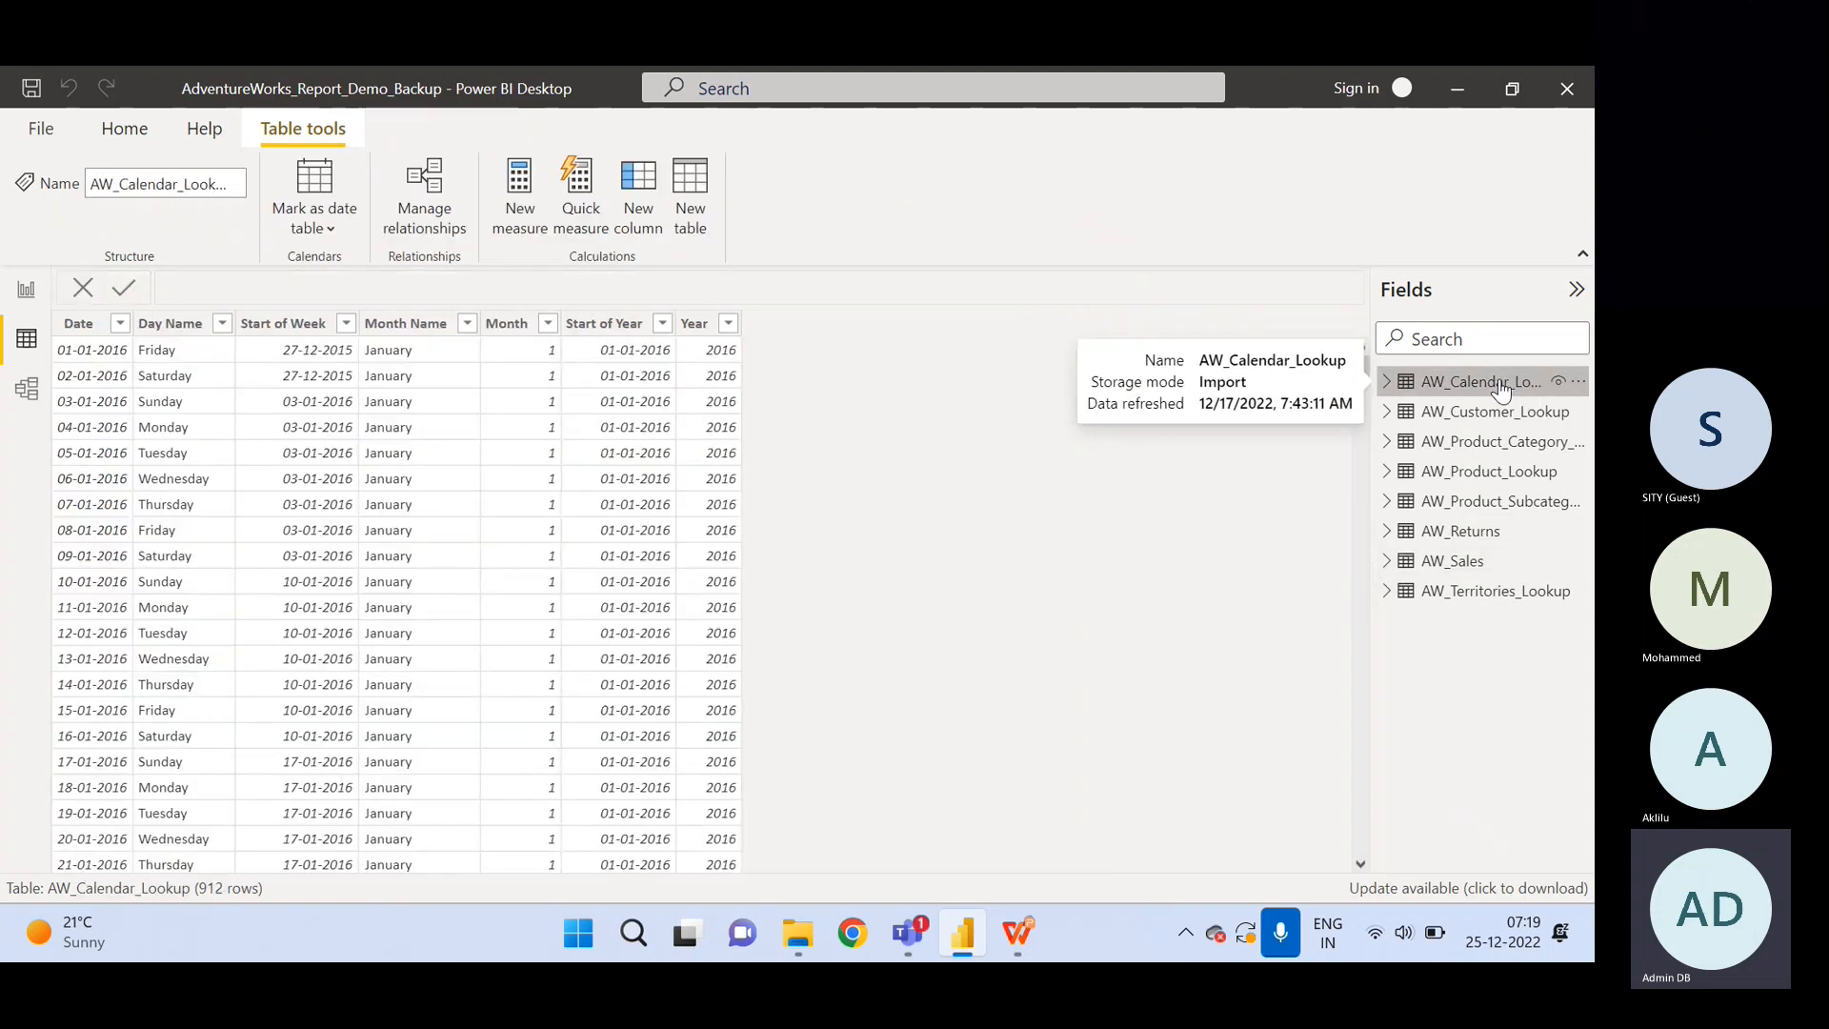
{"action": "left_click", "coordinate": [1386, 381]}
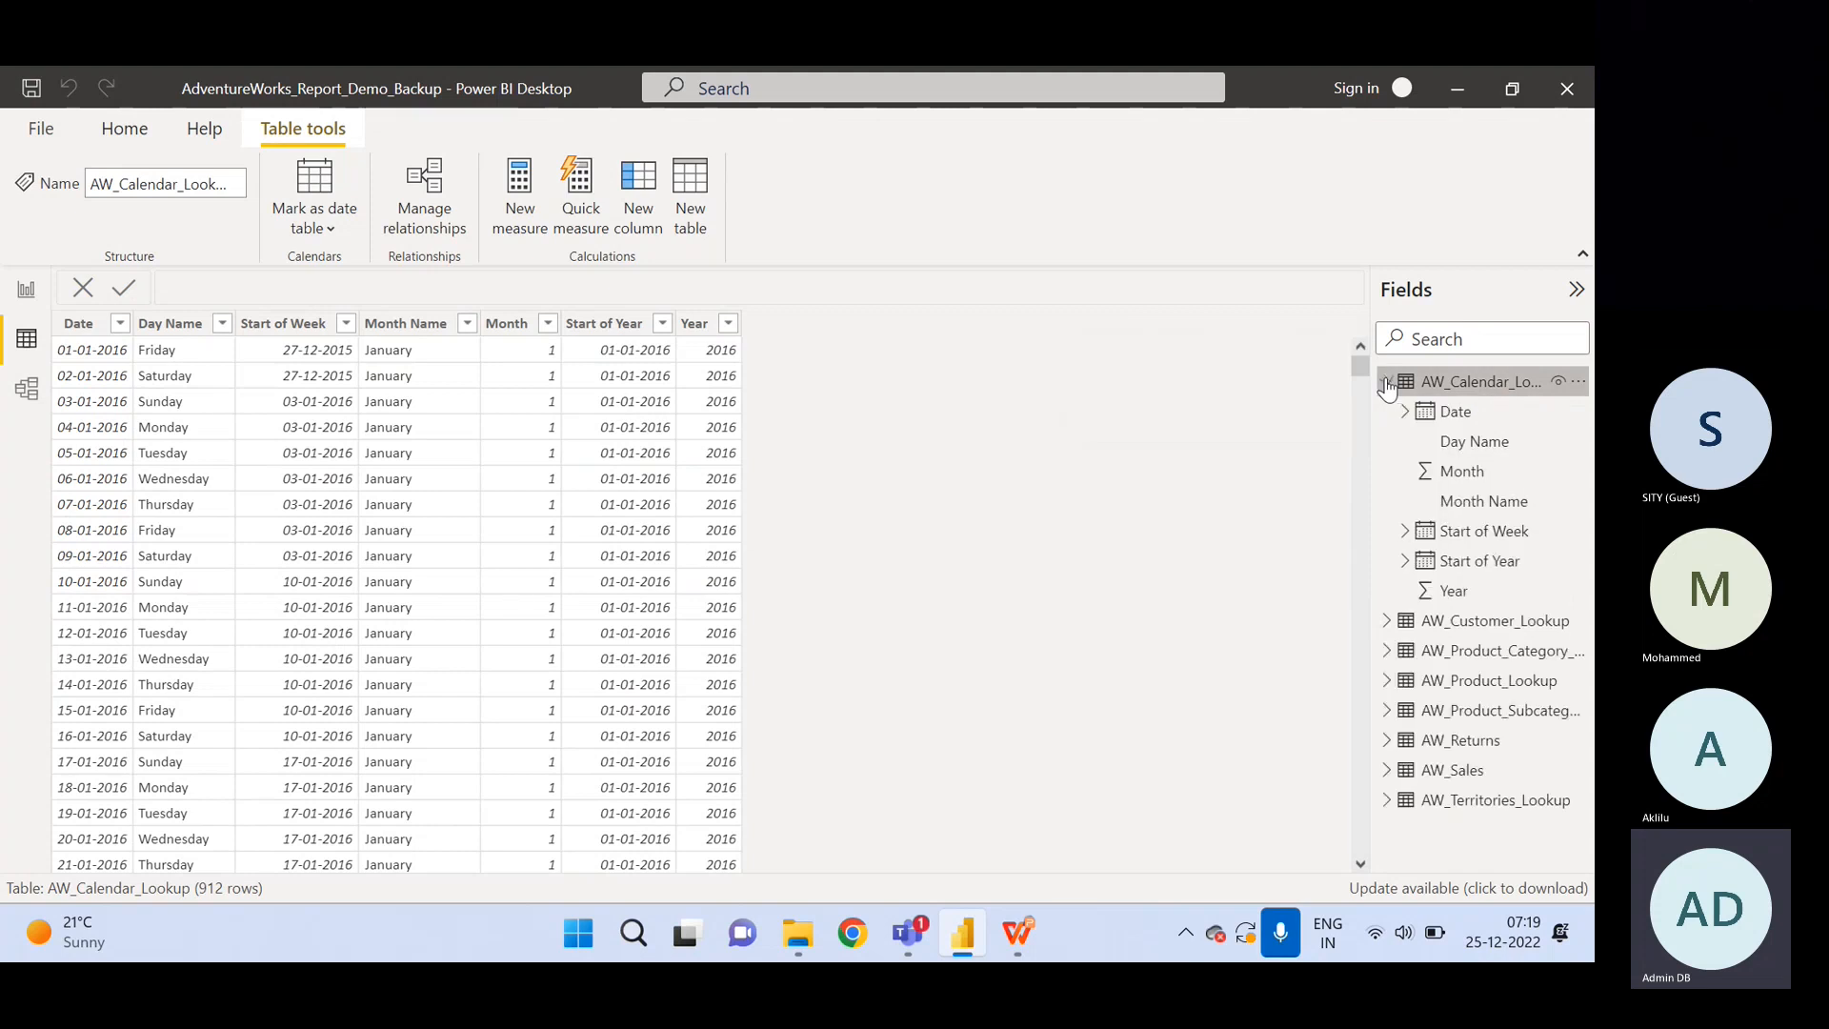
{"action": "right_click", "coordinate": [1455, 393]}
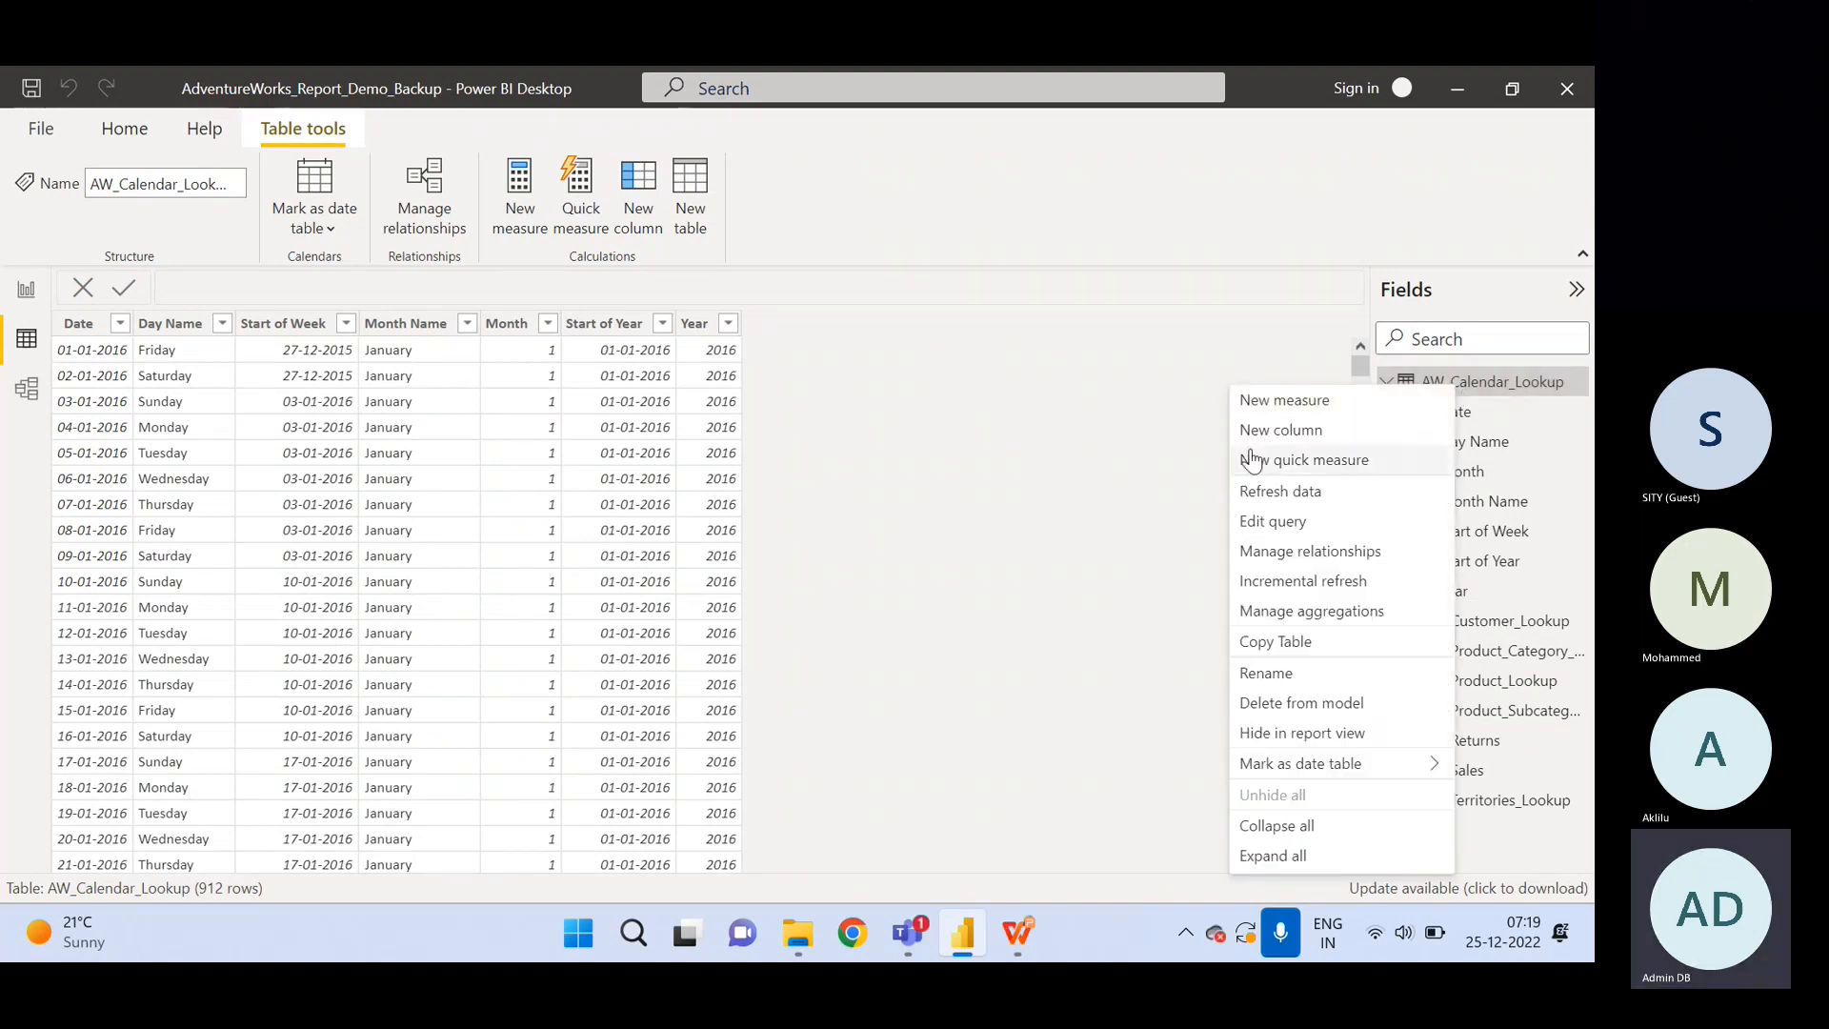
{"action": "left_click", "coordinate": [1277, 433]}
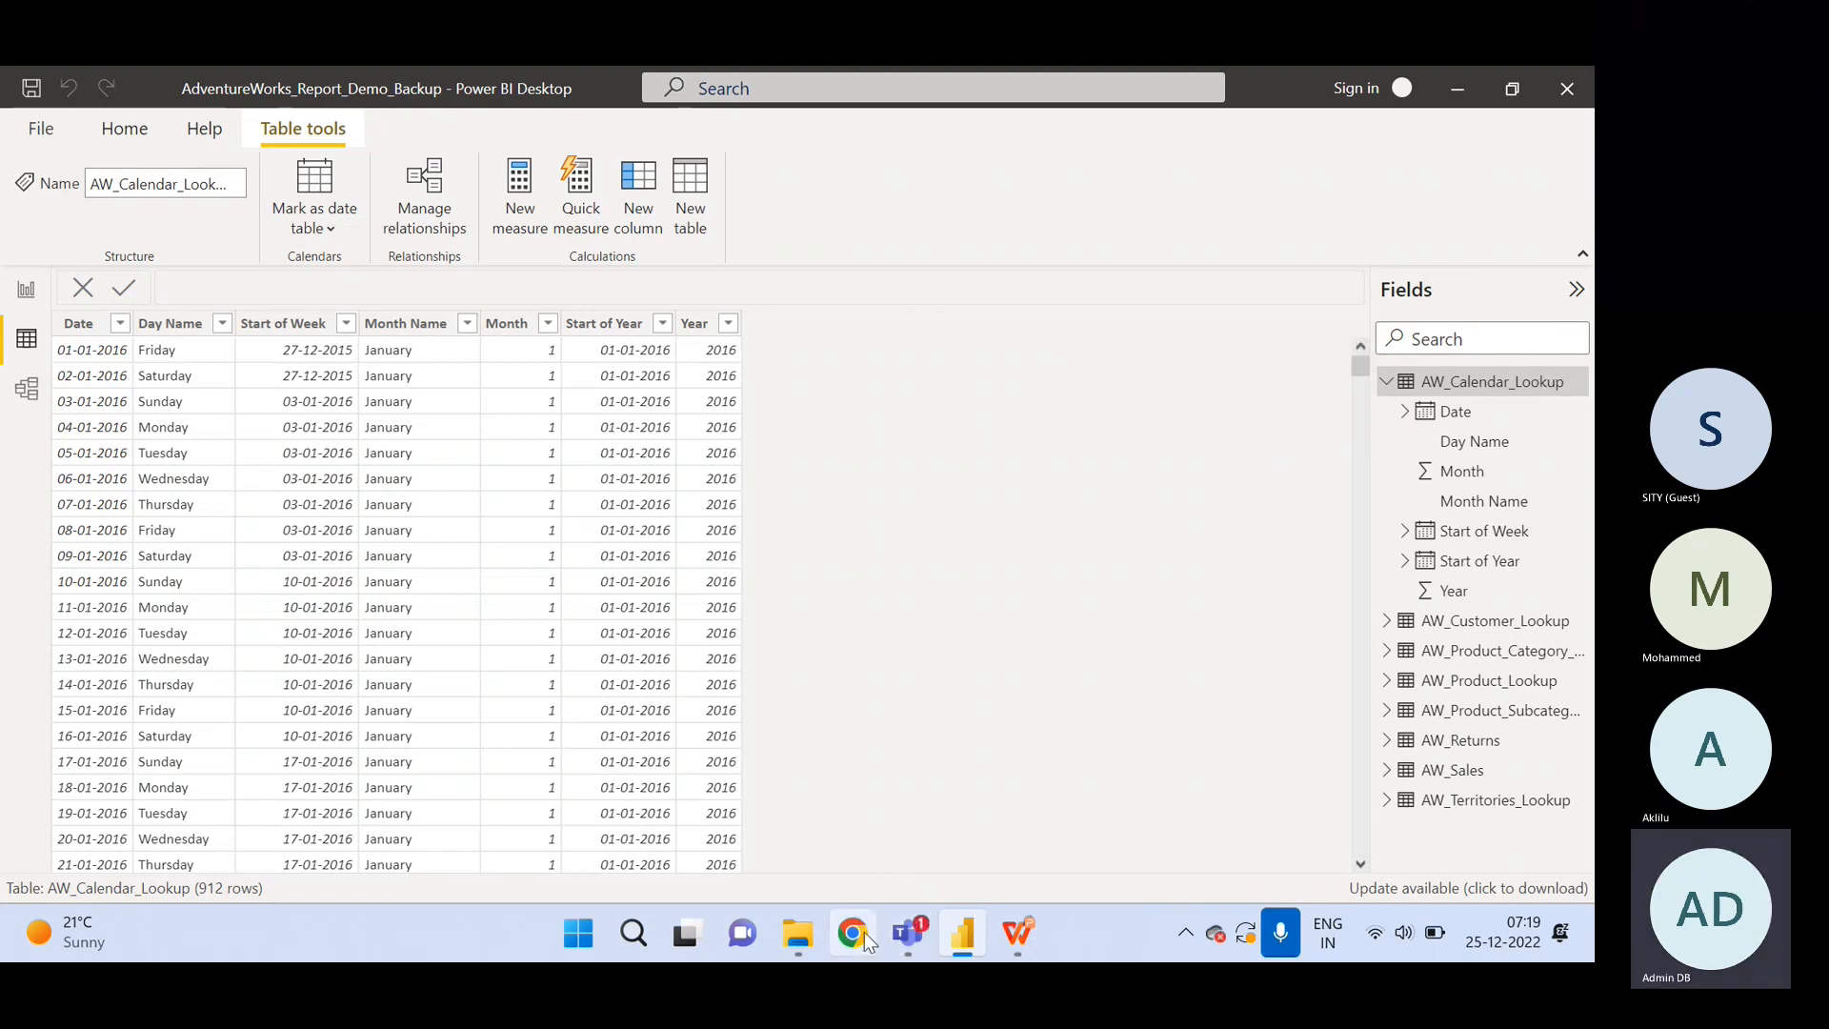
Switch to the Teams meeting window, dismiss the recording notice and unmute the microphone, then return to Power BI Desktop.
{"action": "mouse_move", "coordinate": [907, 932]}
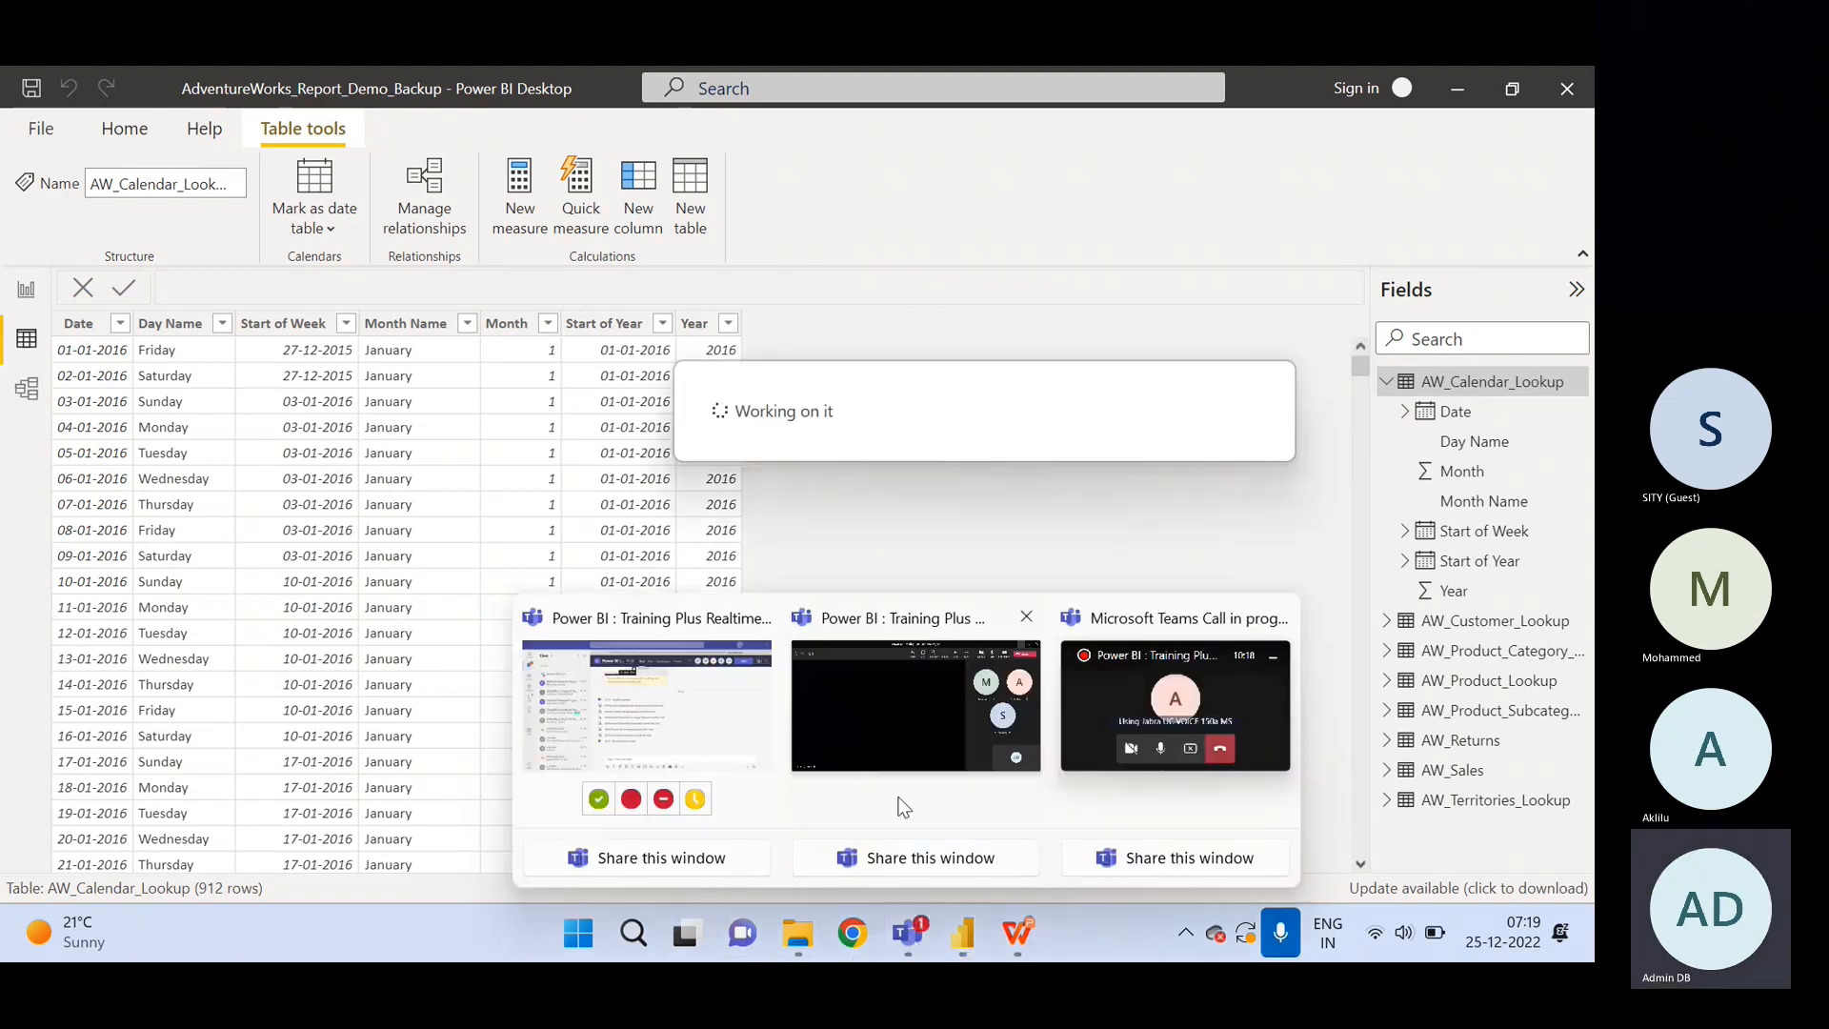
{"action": "left_click", "coordinate": [896, 734]}
{"action": "left_click", "coordinate": [1276, 148]}
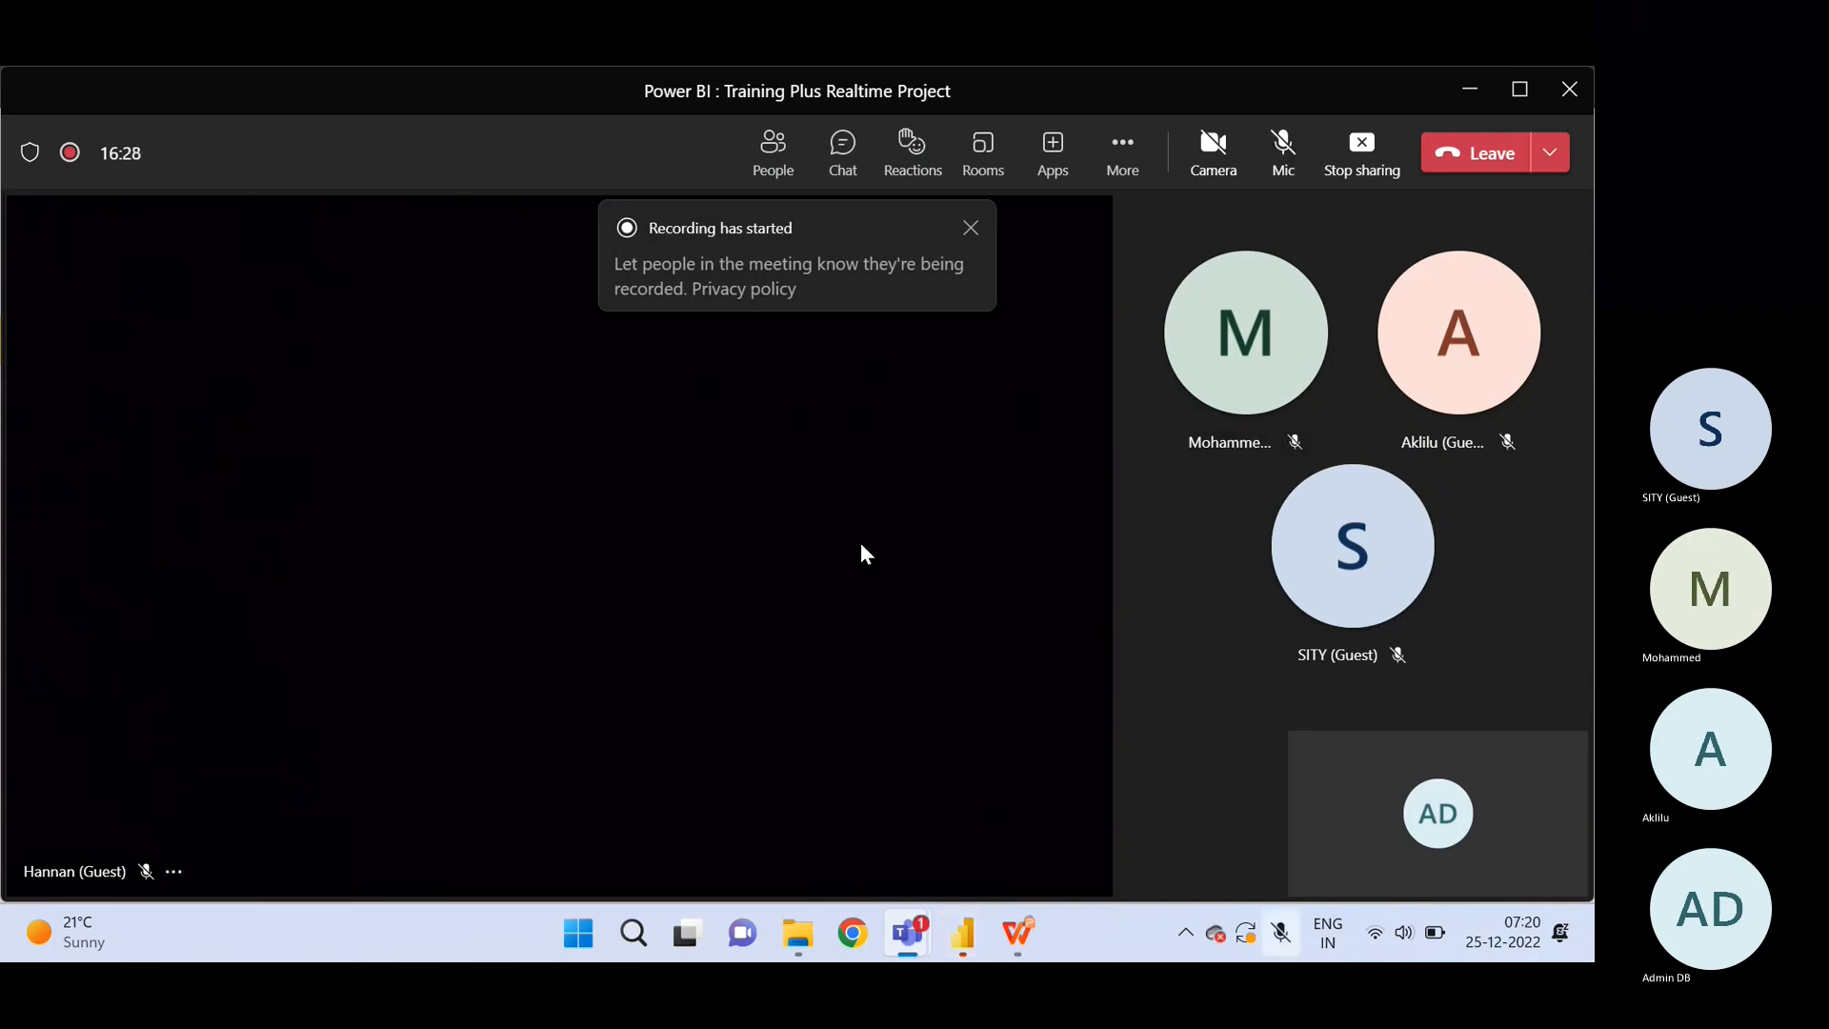
{"action": "left_click", "coordinate": [972, 230]}
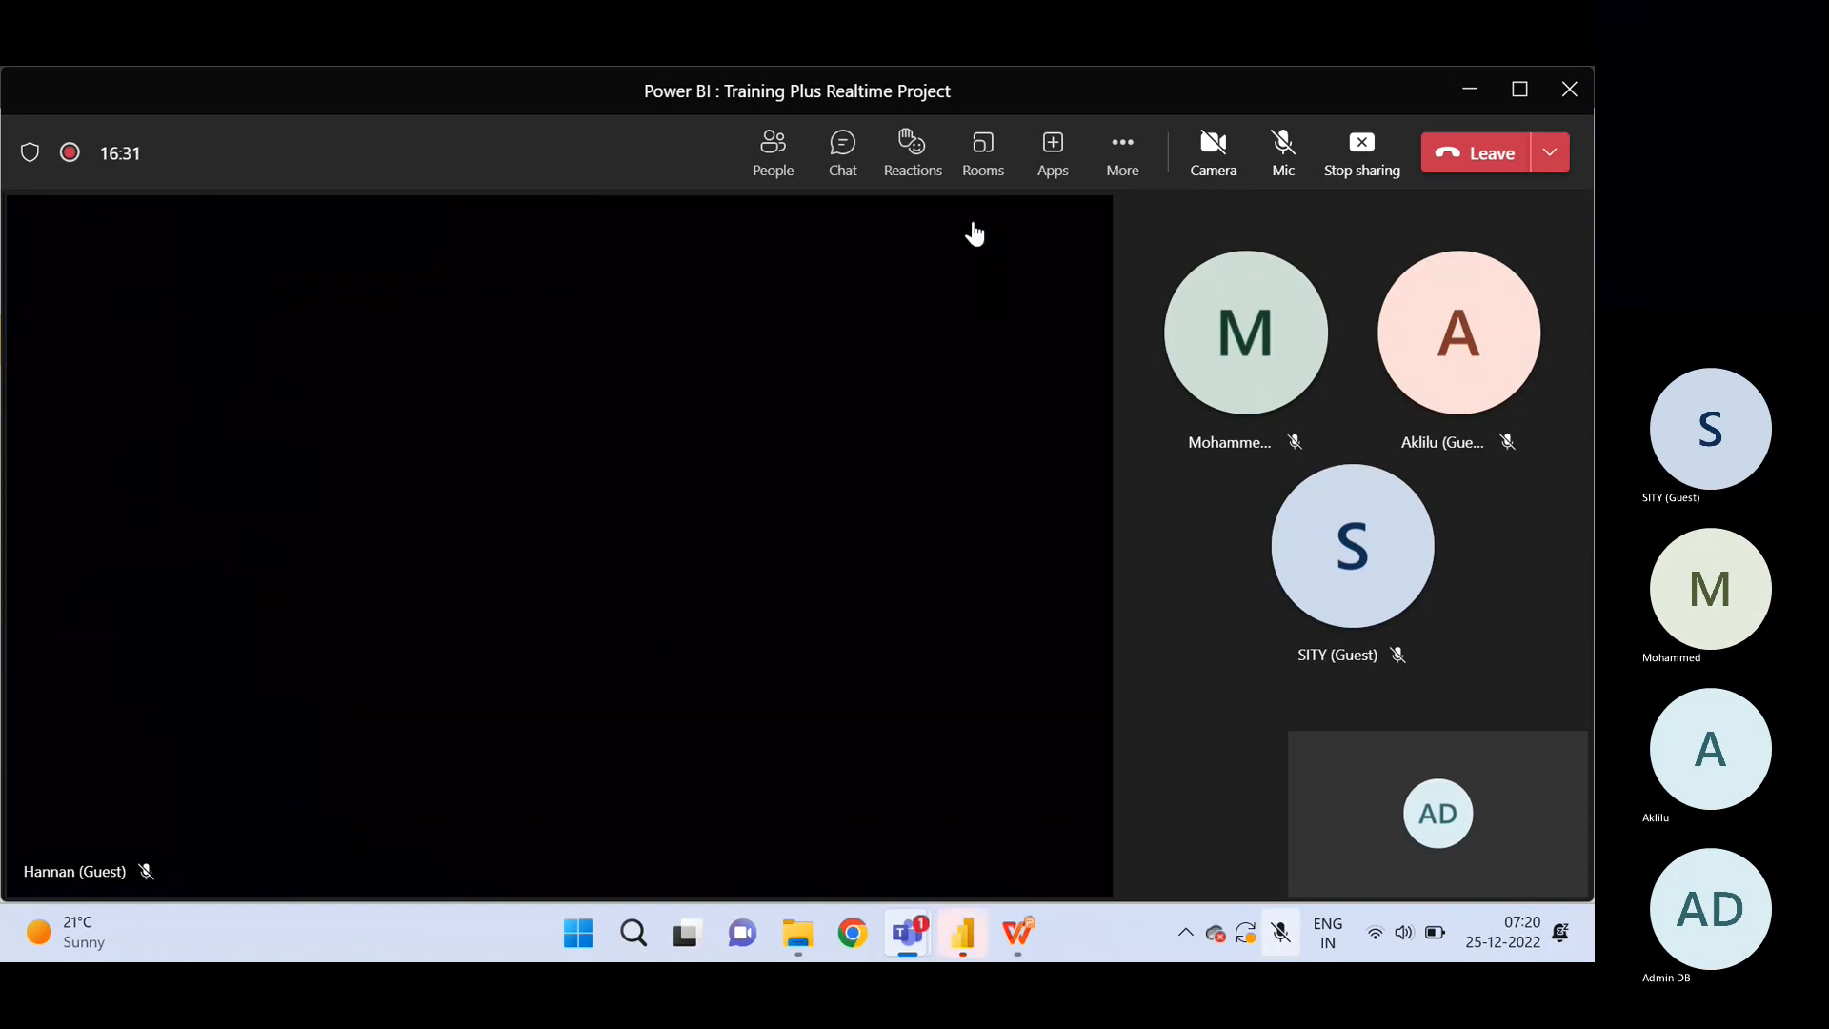
{"action": "left_click", "coordinate": [1283, 152]}
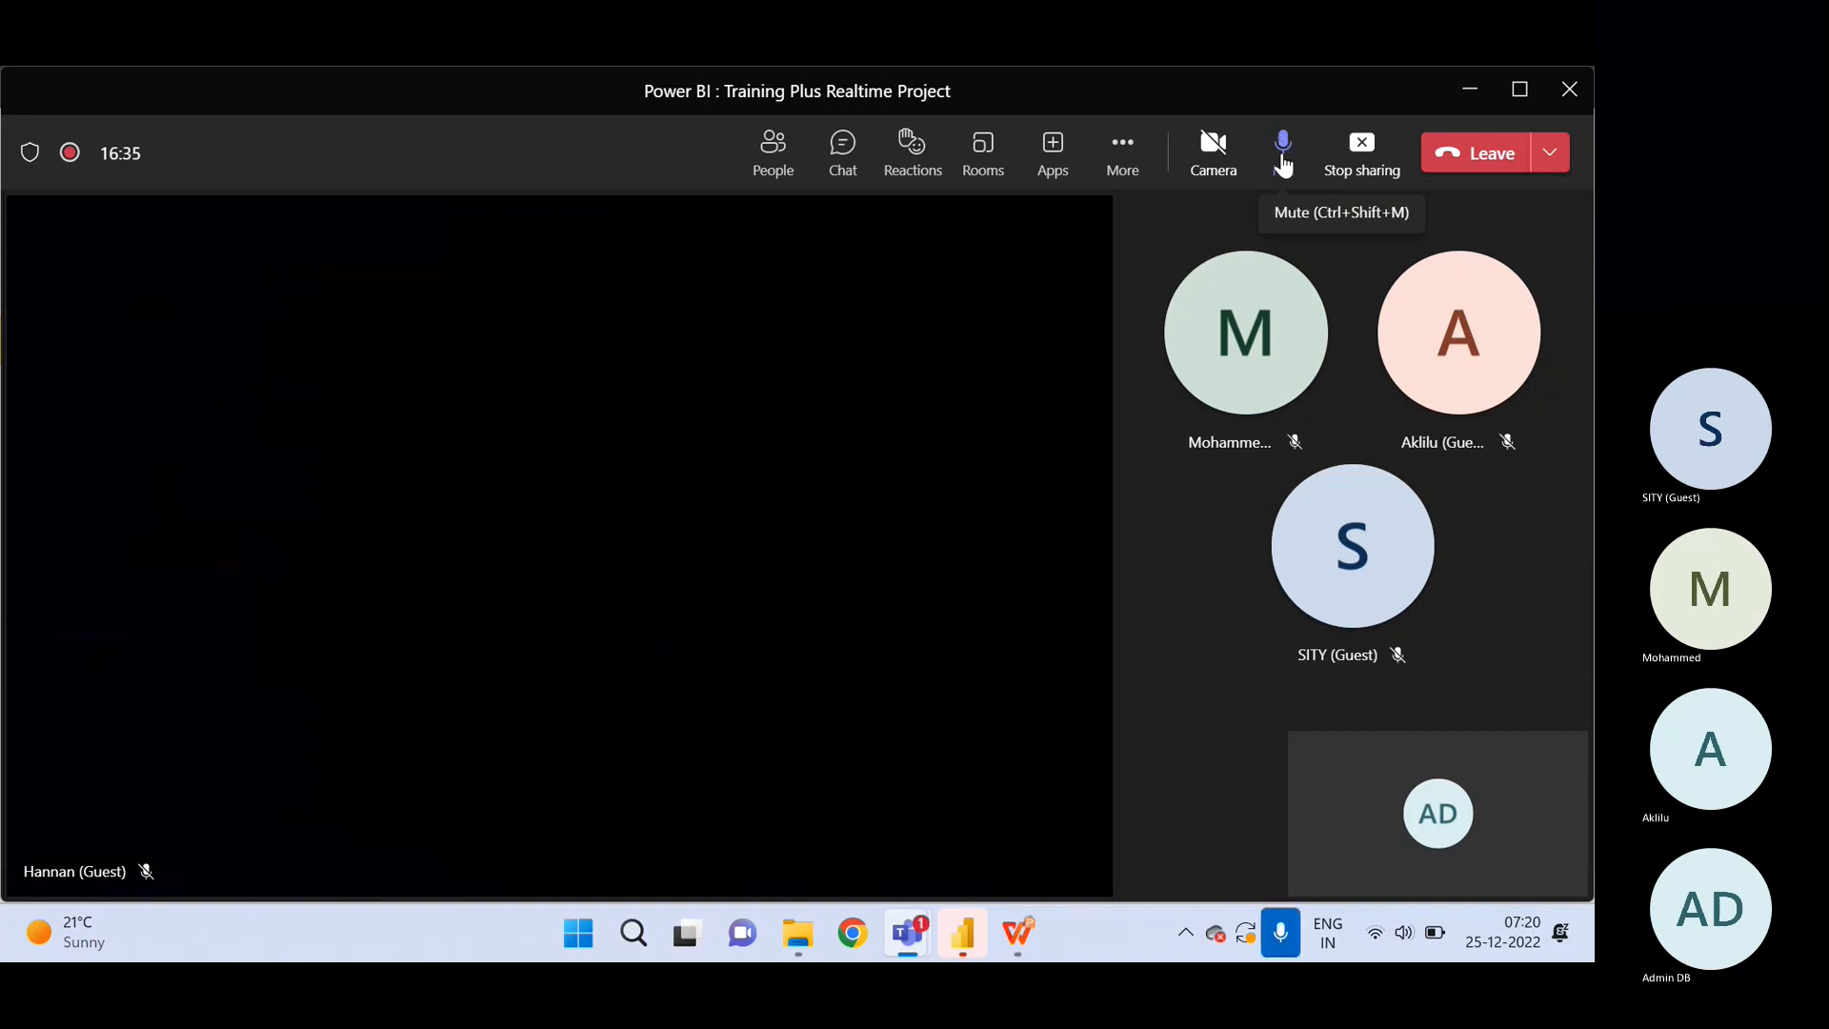
{"action": "left_click", "coordinate": [1469, 88]}
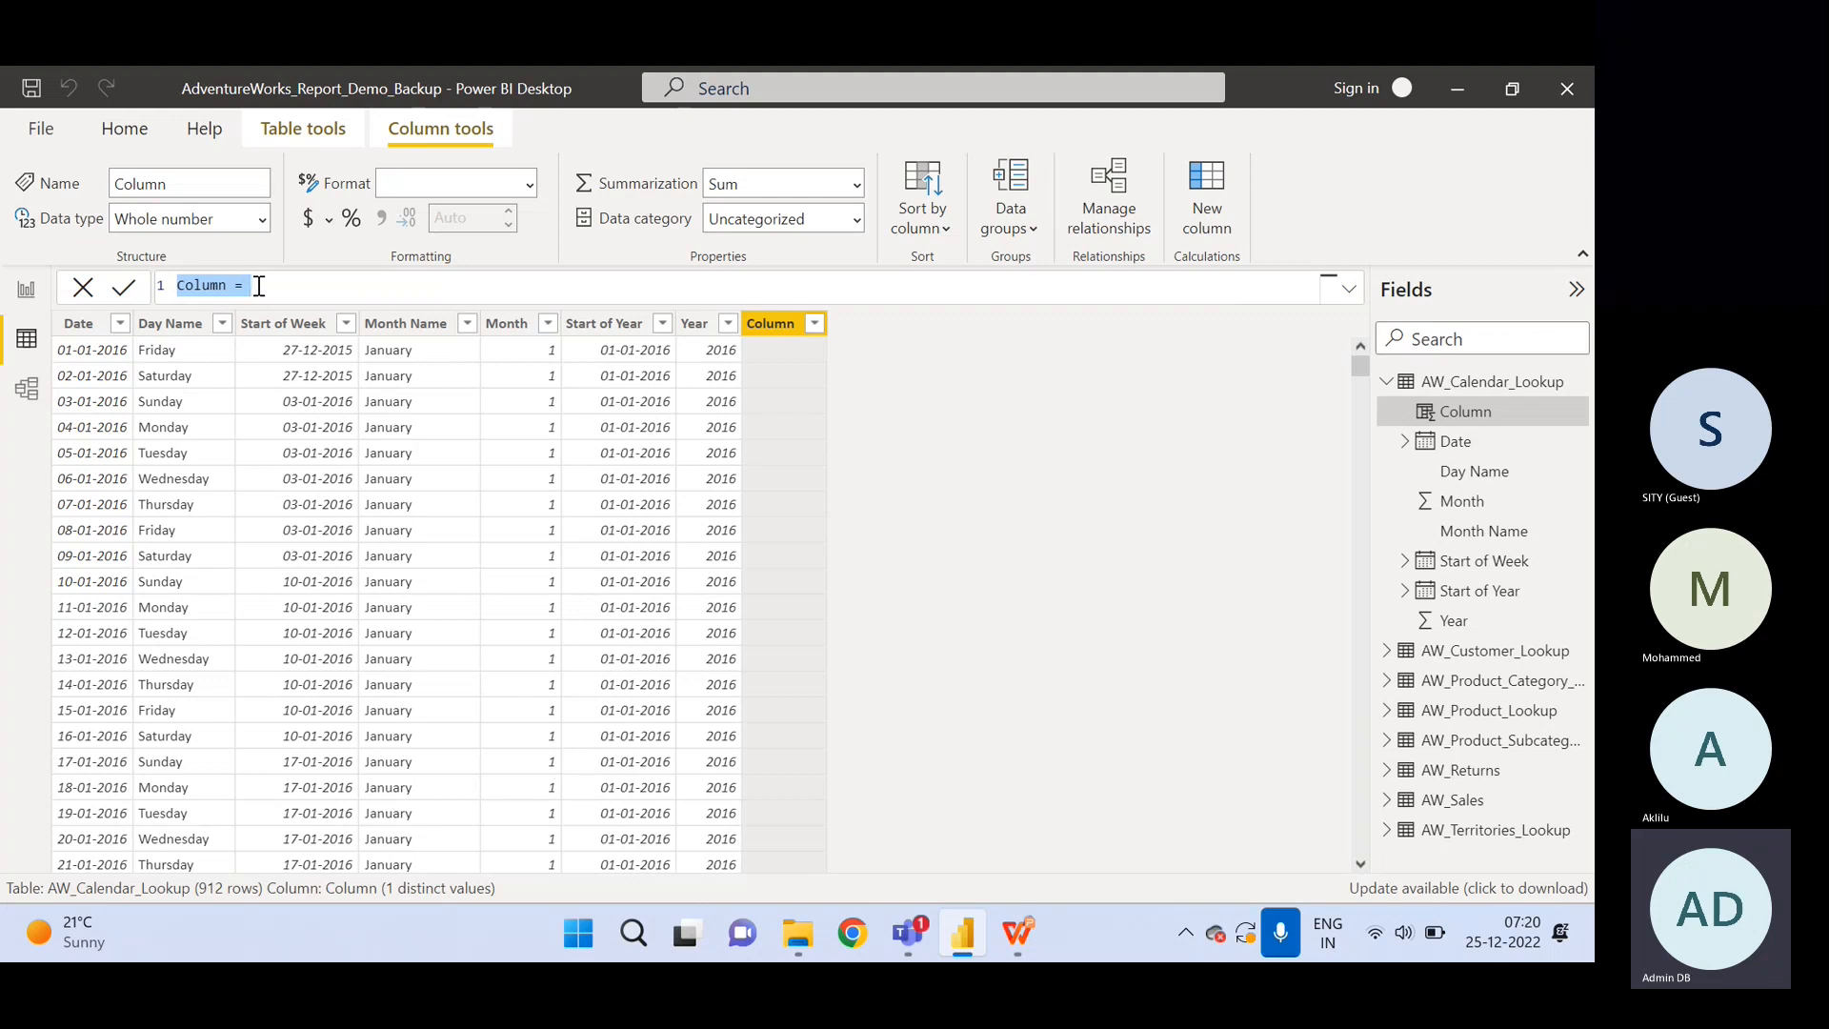
Name the new column Day of Week and begin its formula with the WEEKDAY function.
{"action": "type", "text": "Day of Week = We"}
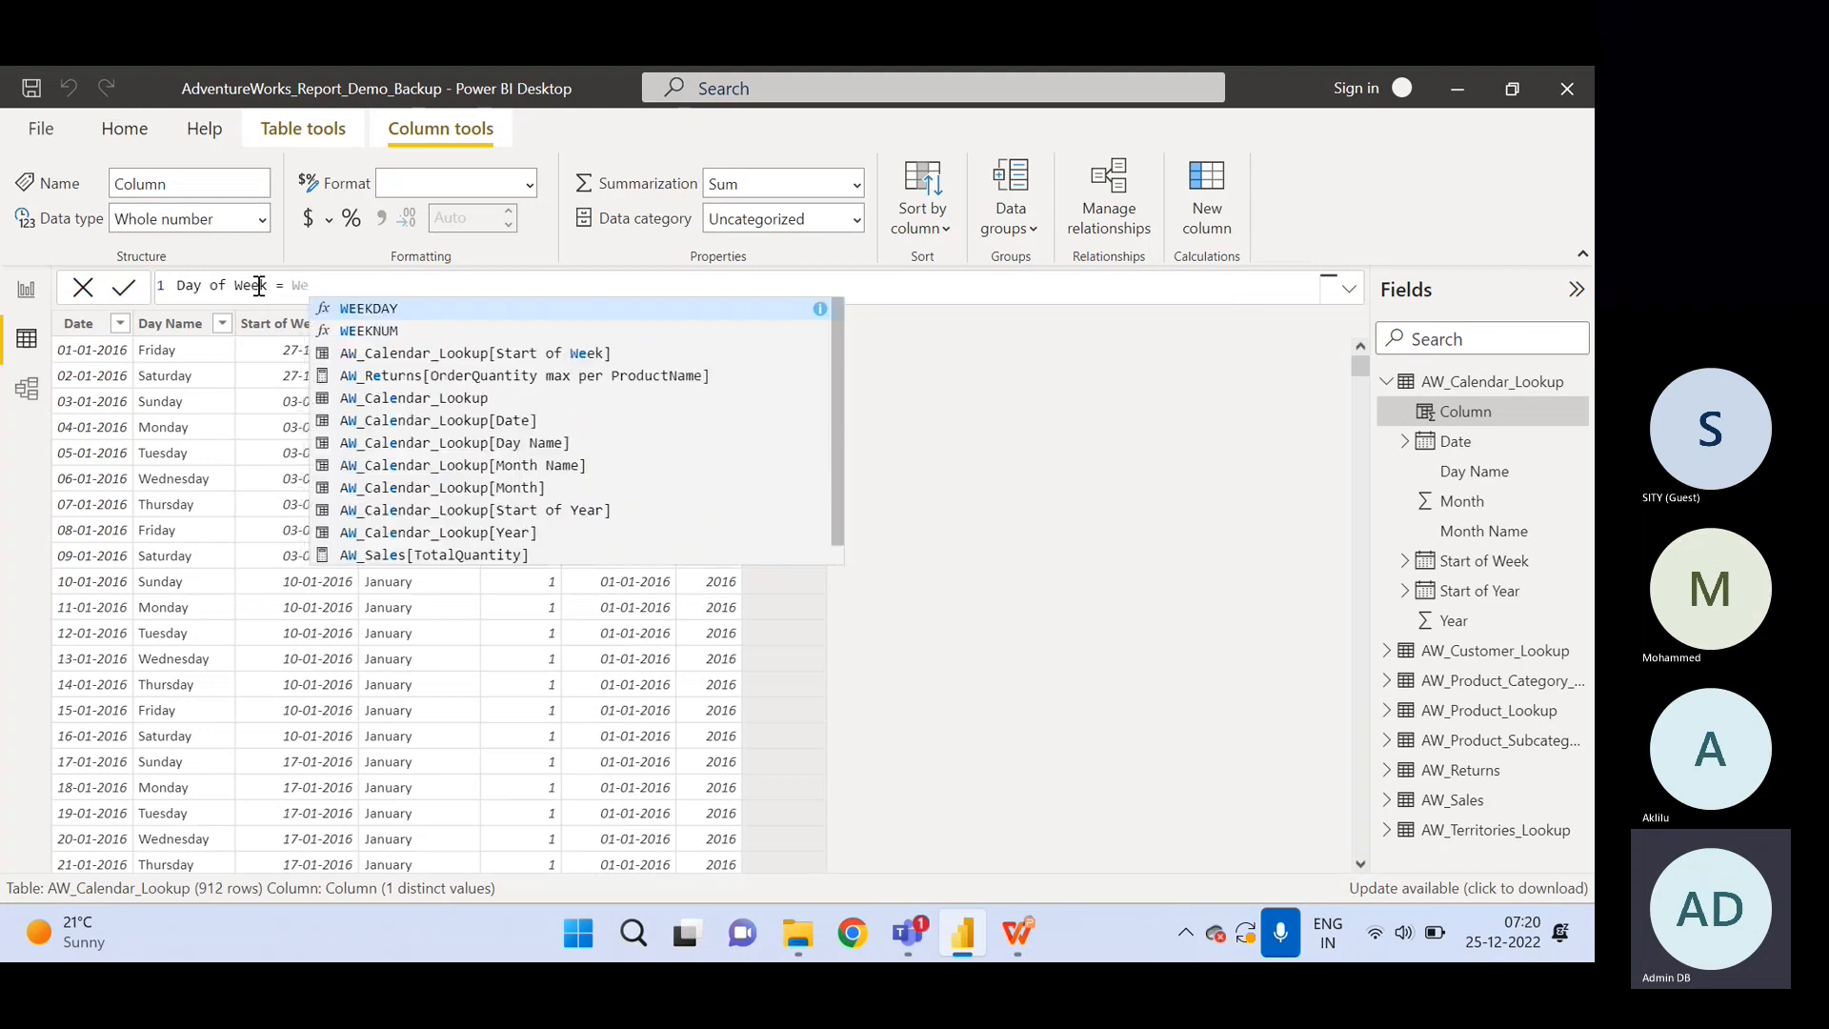
{"action": "key", "text": "Tab"}
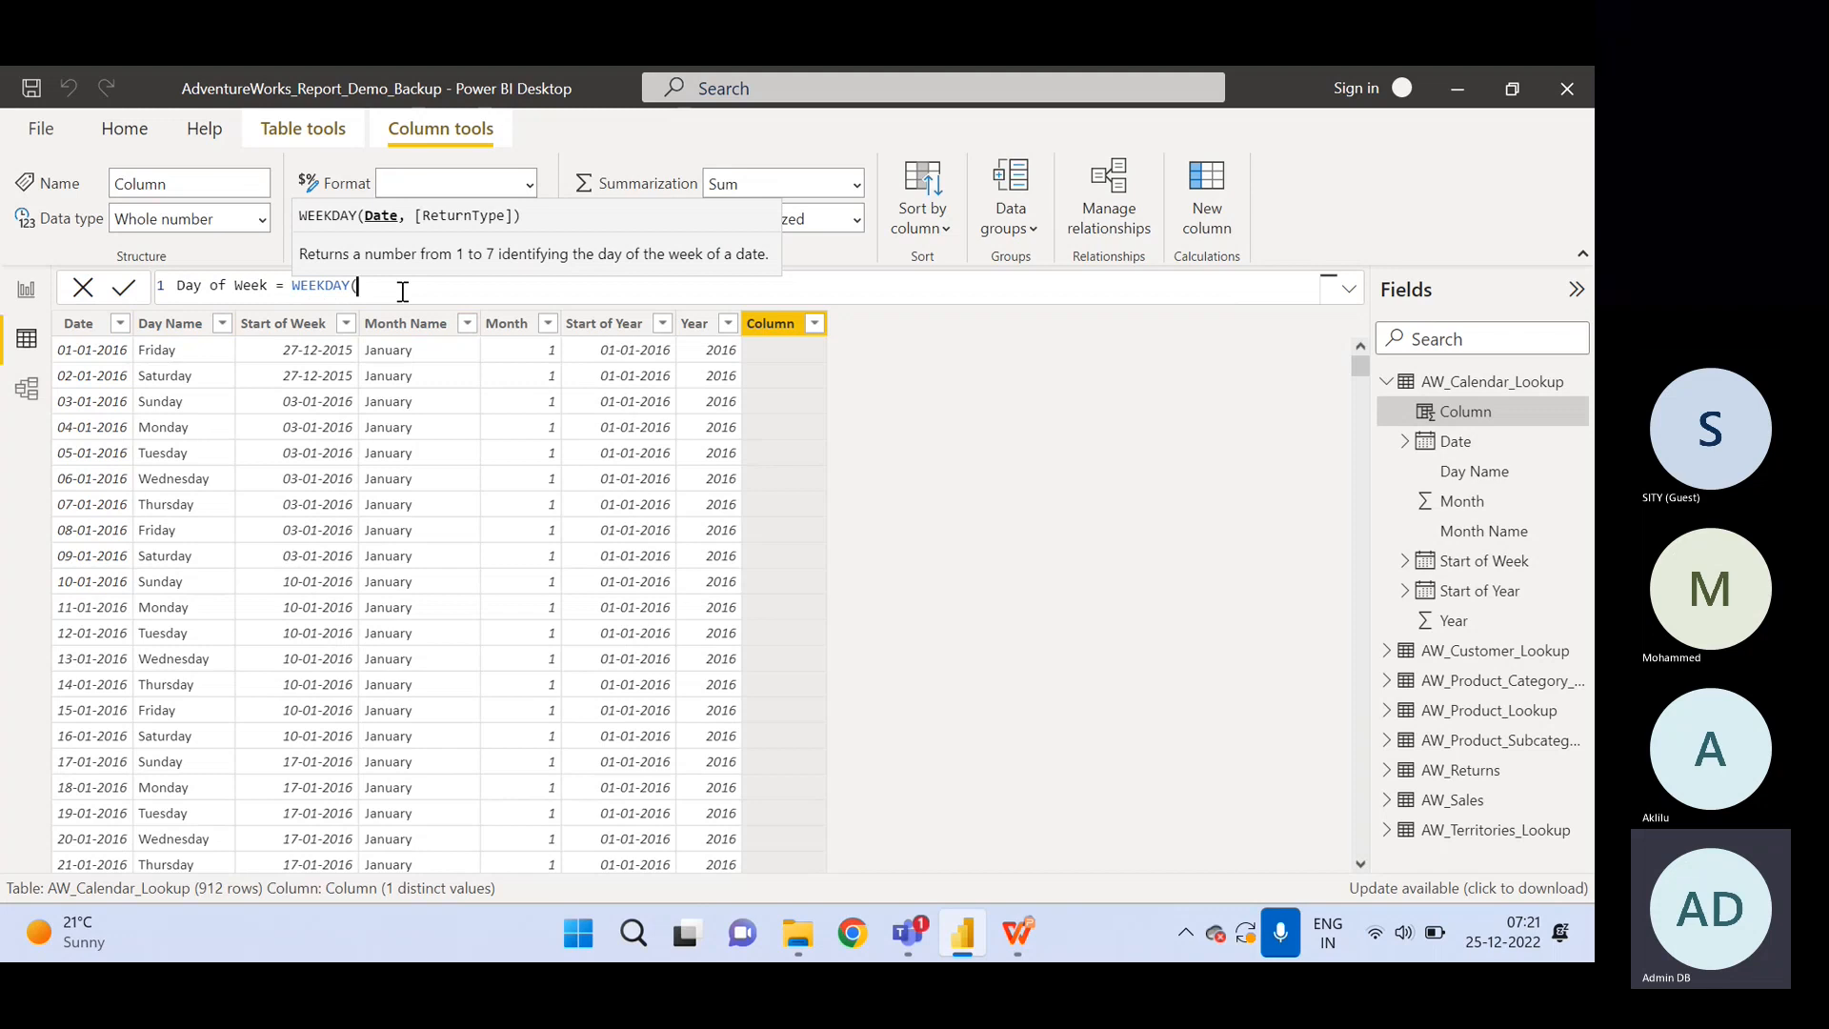
{"action": "type", "text": "date"}
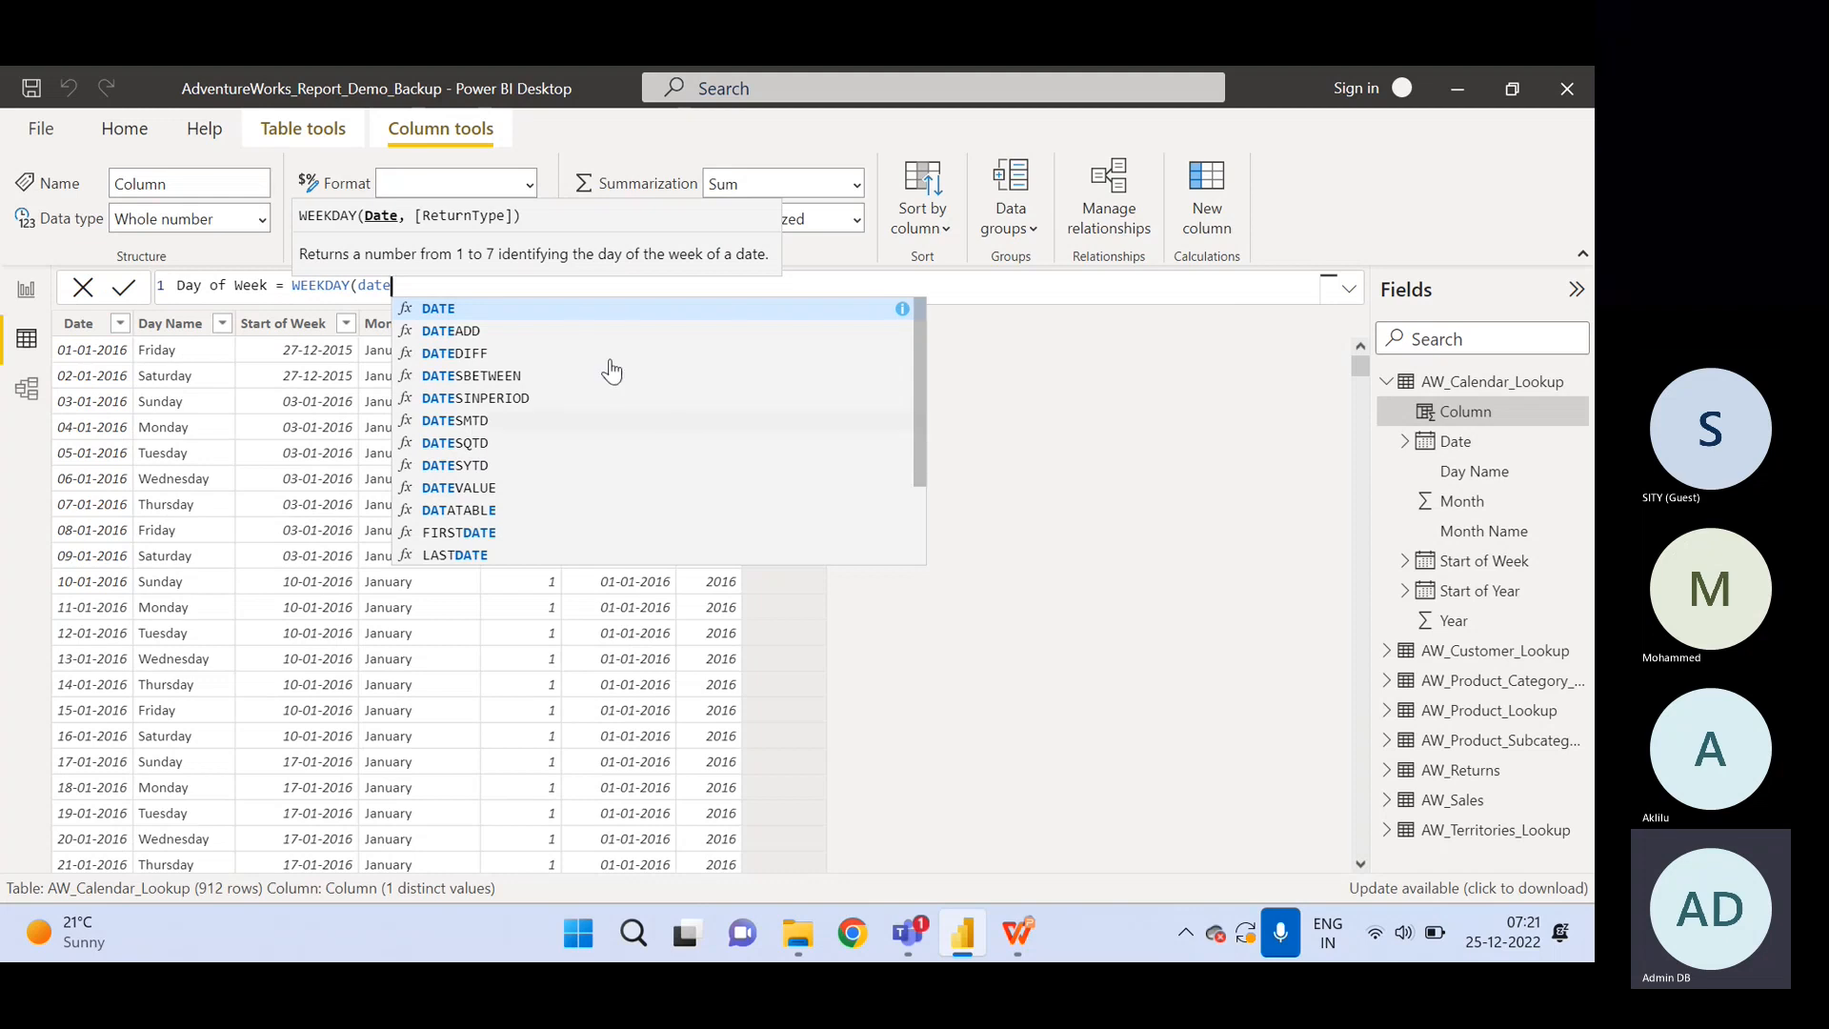
{"action": "key", "text": "BackSpace"}
{"action": "key", "text": "BackSpace"}
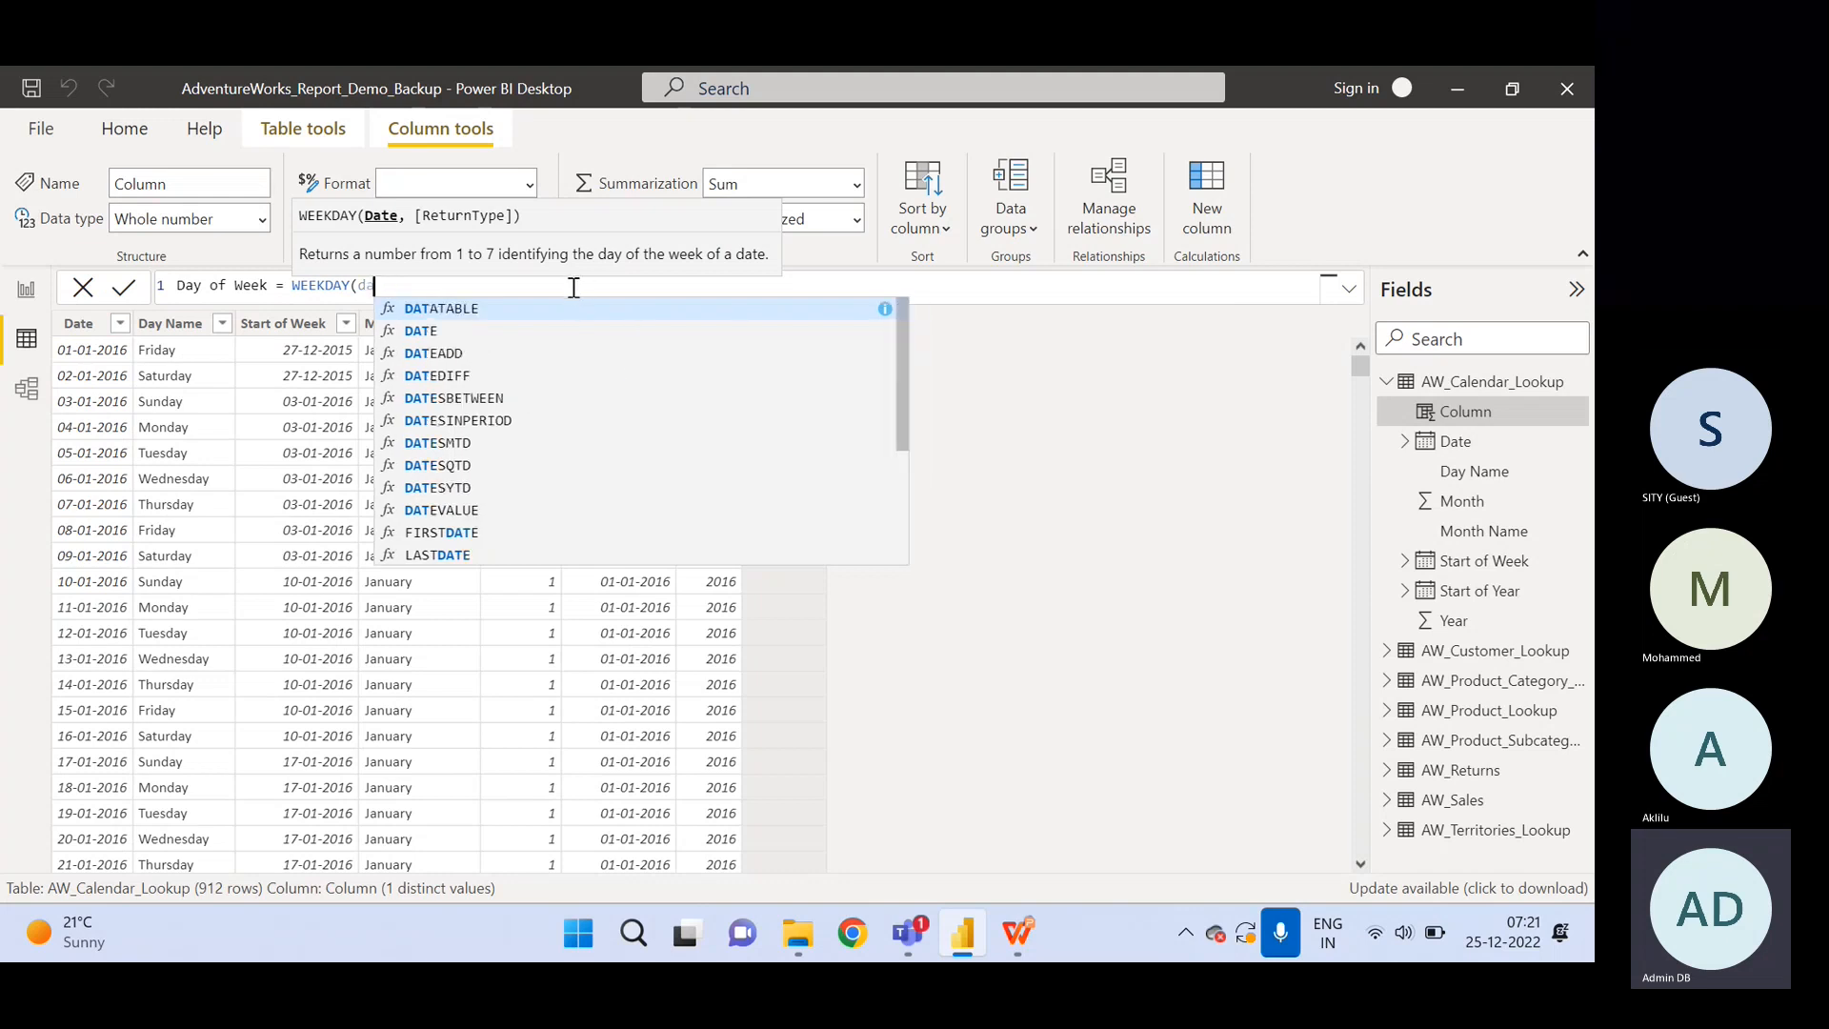
{"action": "key", "text": "BackSpace"}
{"action": "key", "text": "BackSpace"}
Enter AW_Calendar_Lookup[Date] as the WEEKDAY date argument, followed by a comma for the return type.
{"action": "type", "text": "cal"}
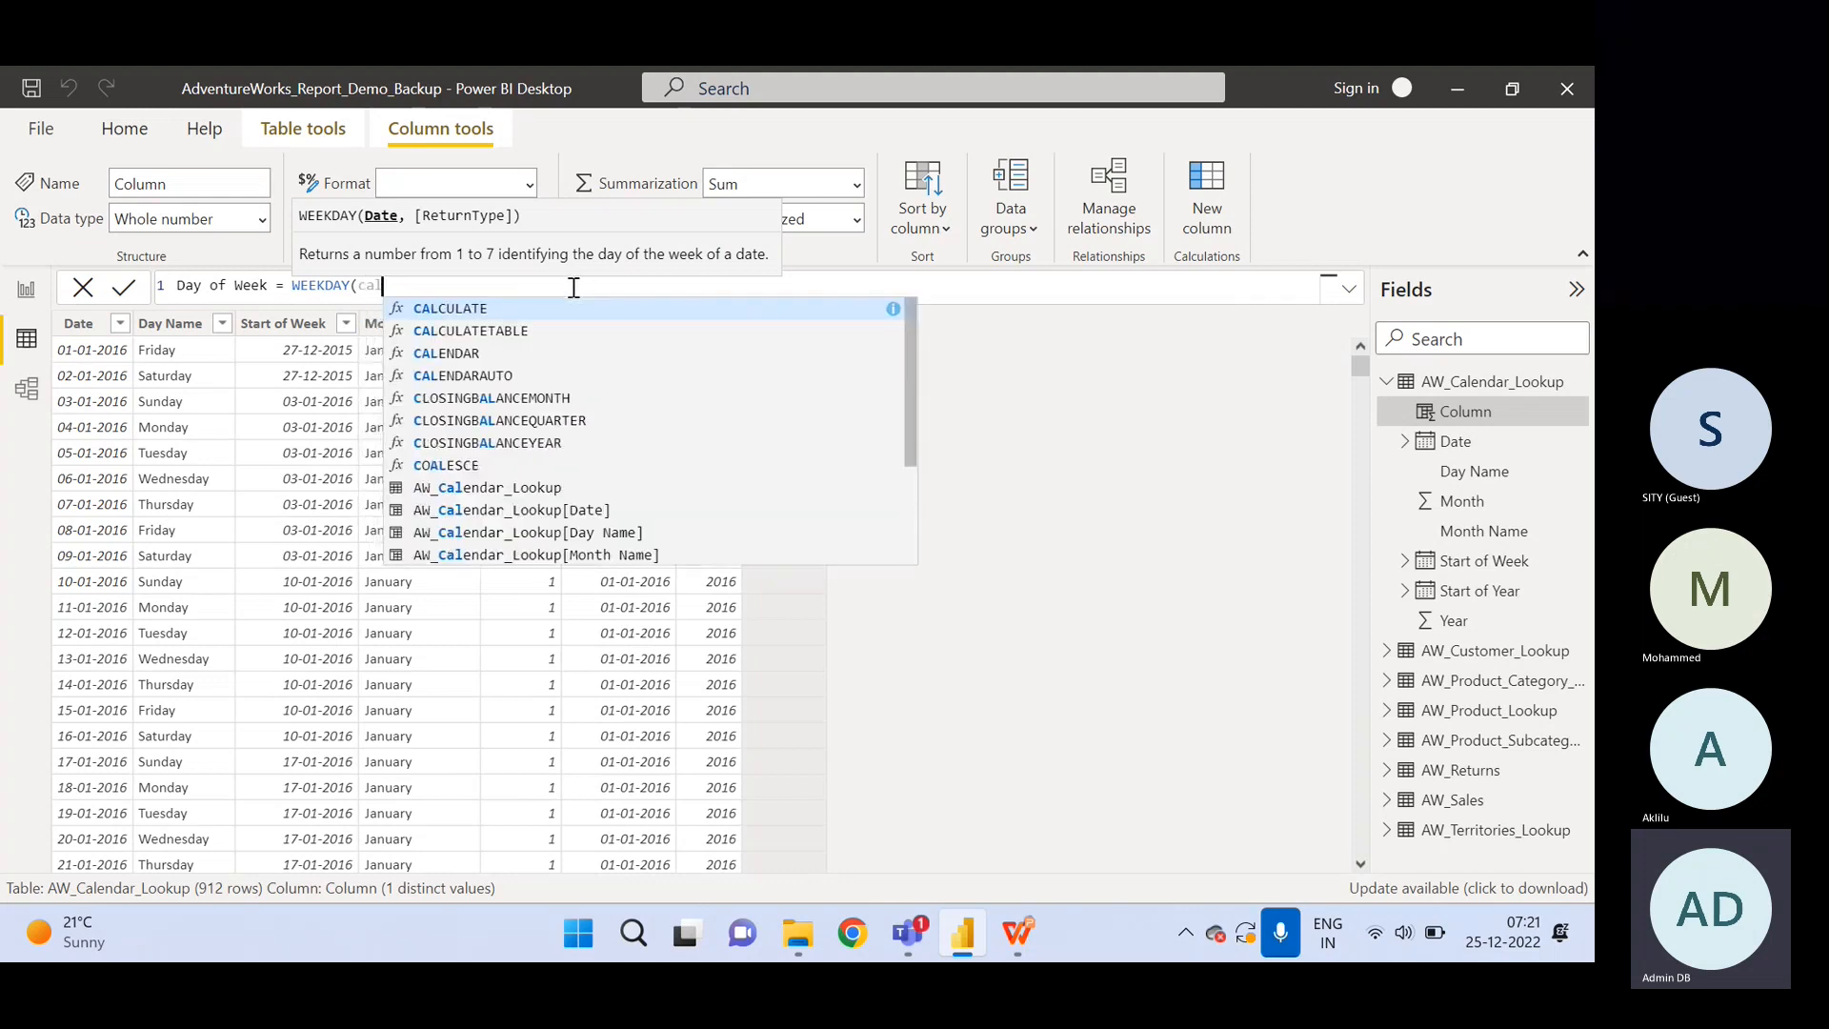
{"action": "type", "text": "ende"}
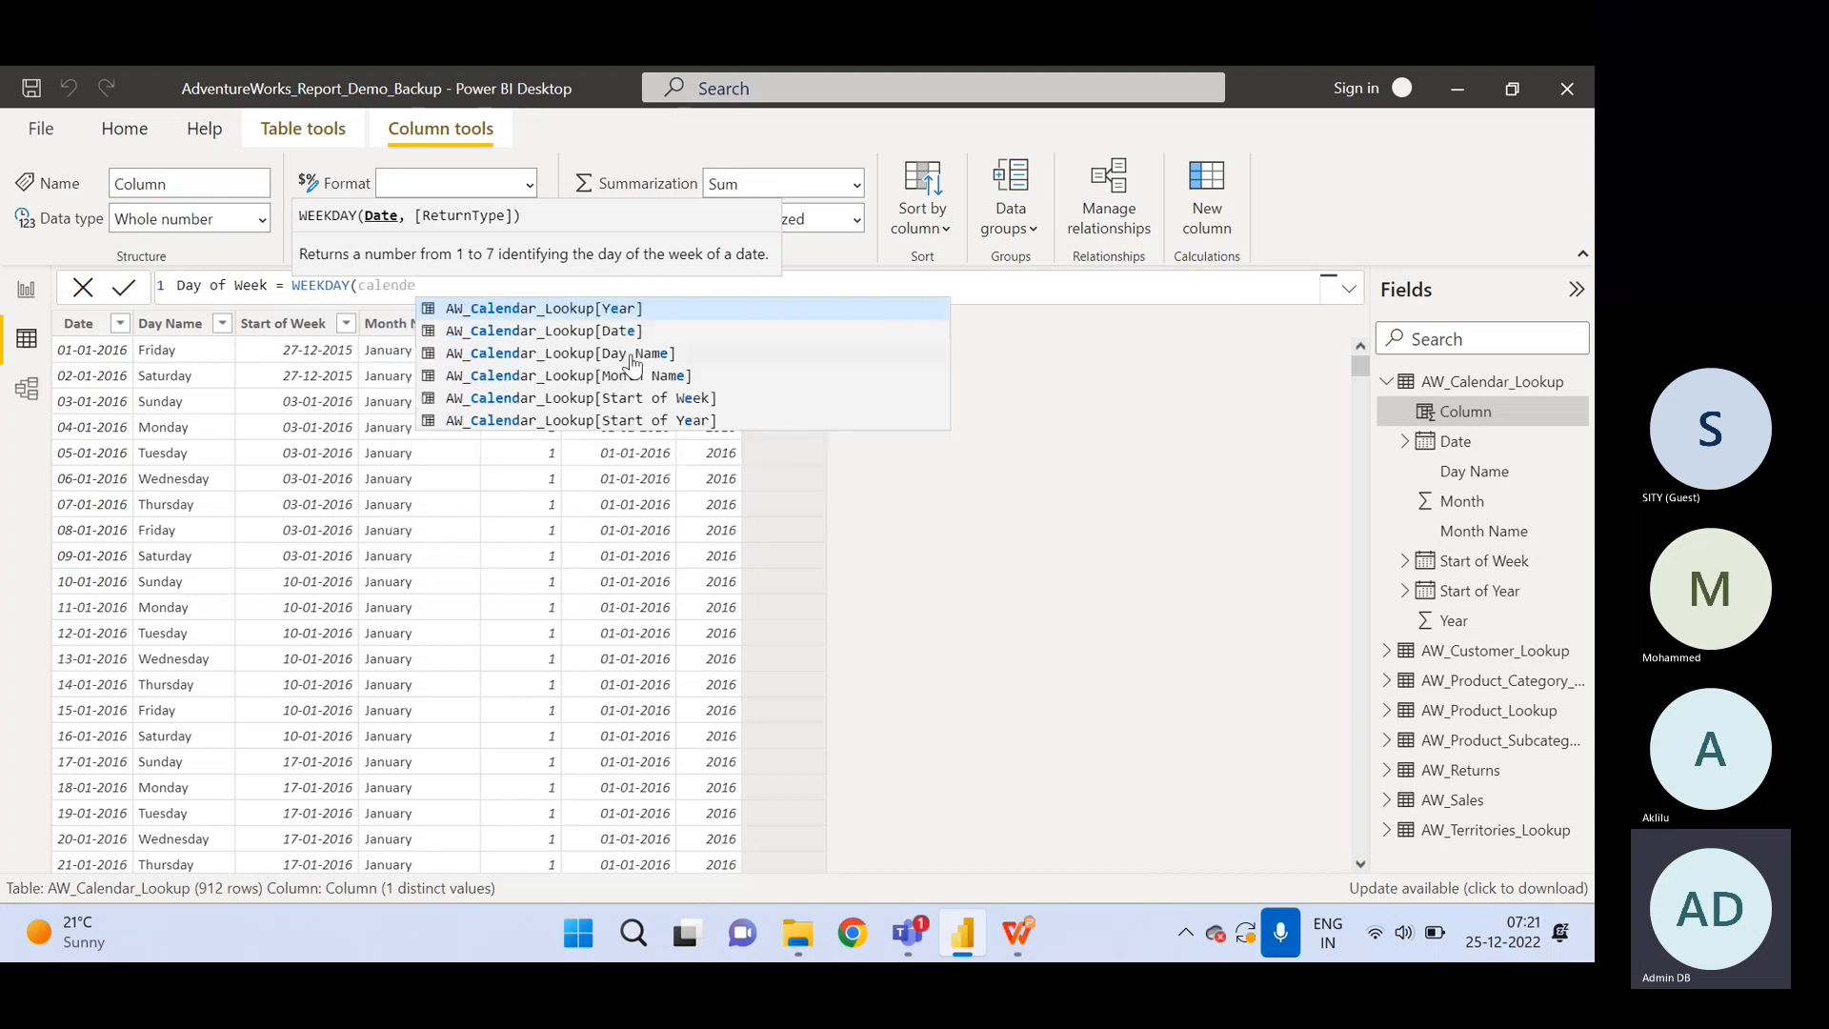
{"action": "left_click", "coordinate": [576, 341]}
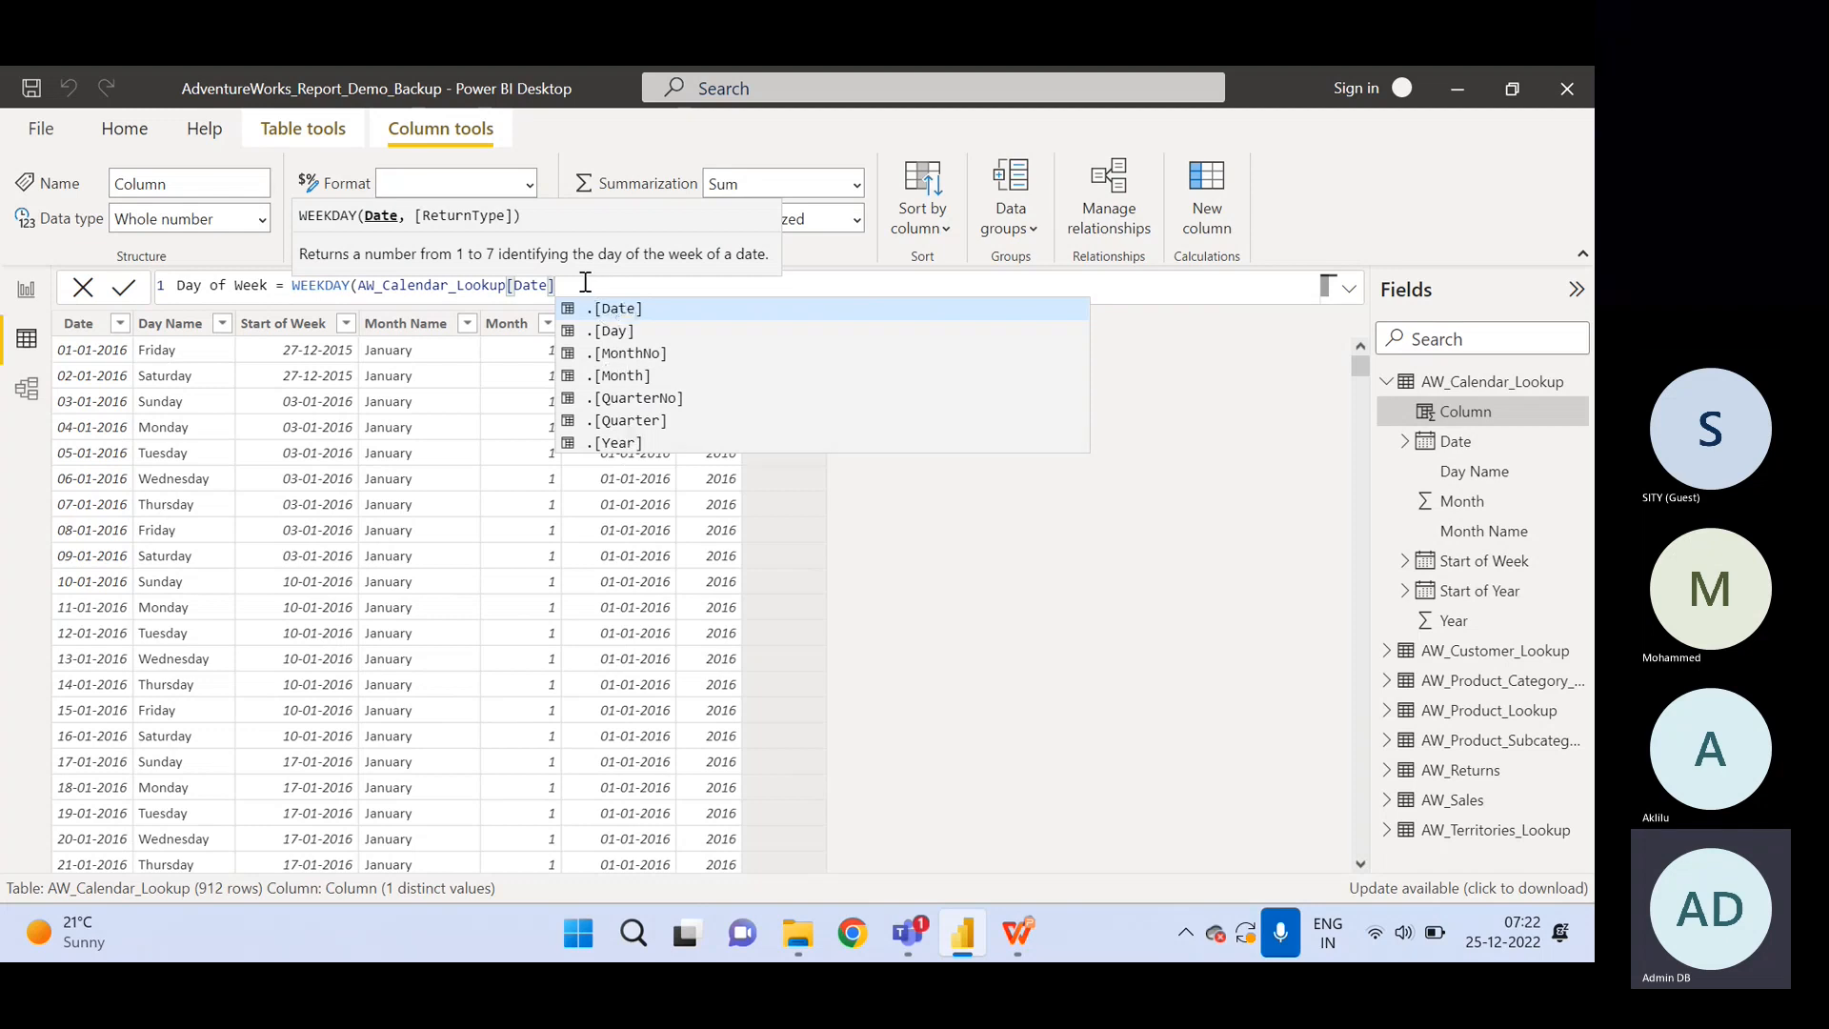
{"action": "type", "text": ","}
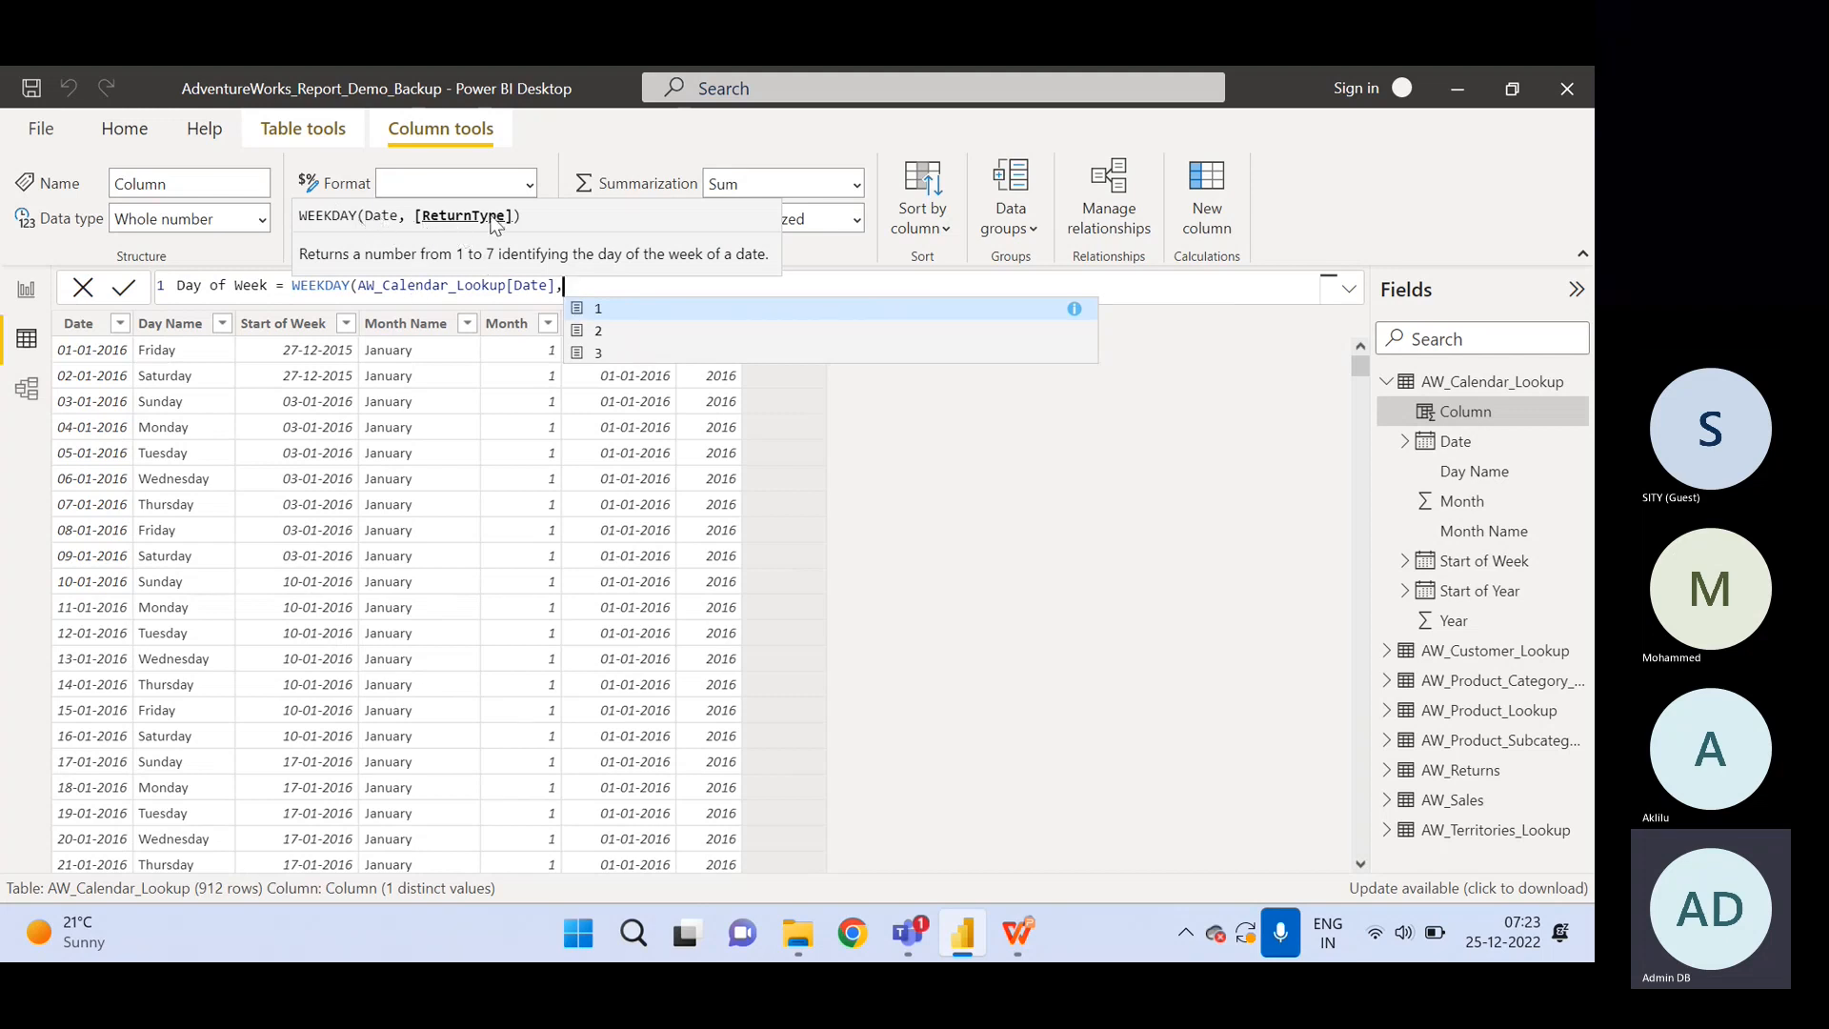
Try return types 1, 2 and 3 in the WEEKDAY formula to compare their day-numbering descriptions.
{"action": "left_click", "coordinate": [581, 309]}
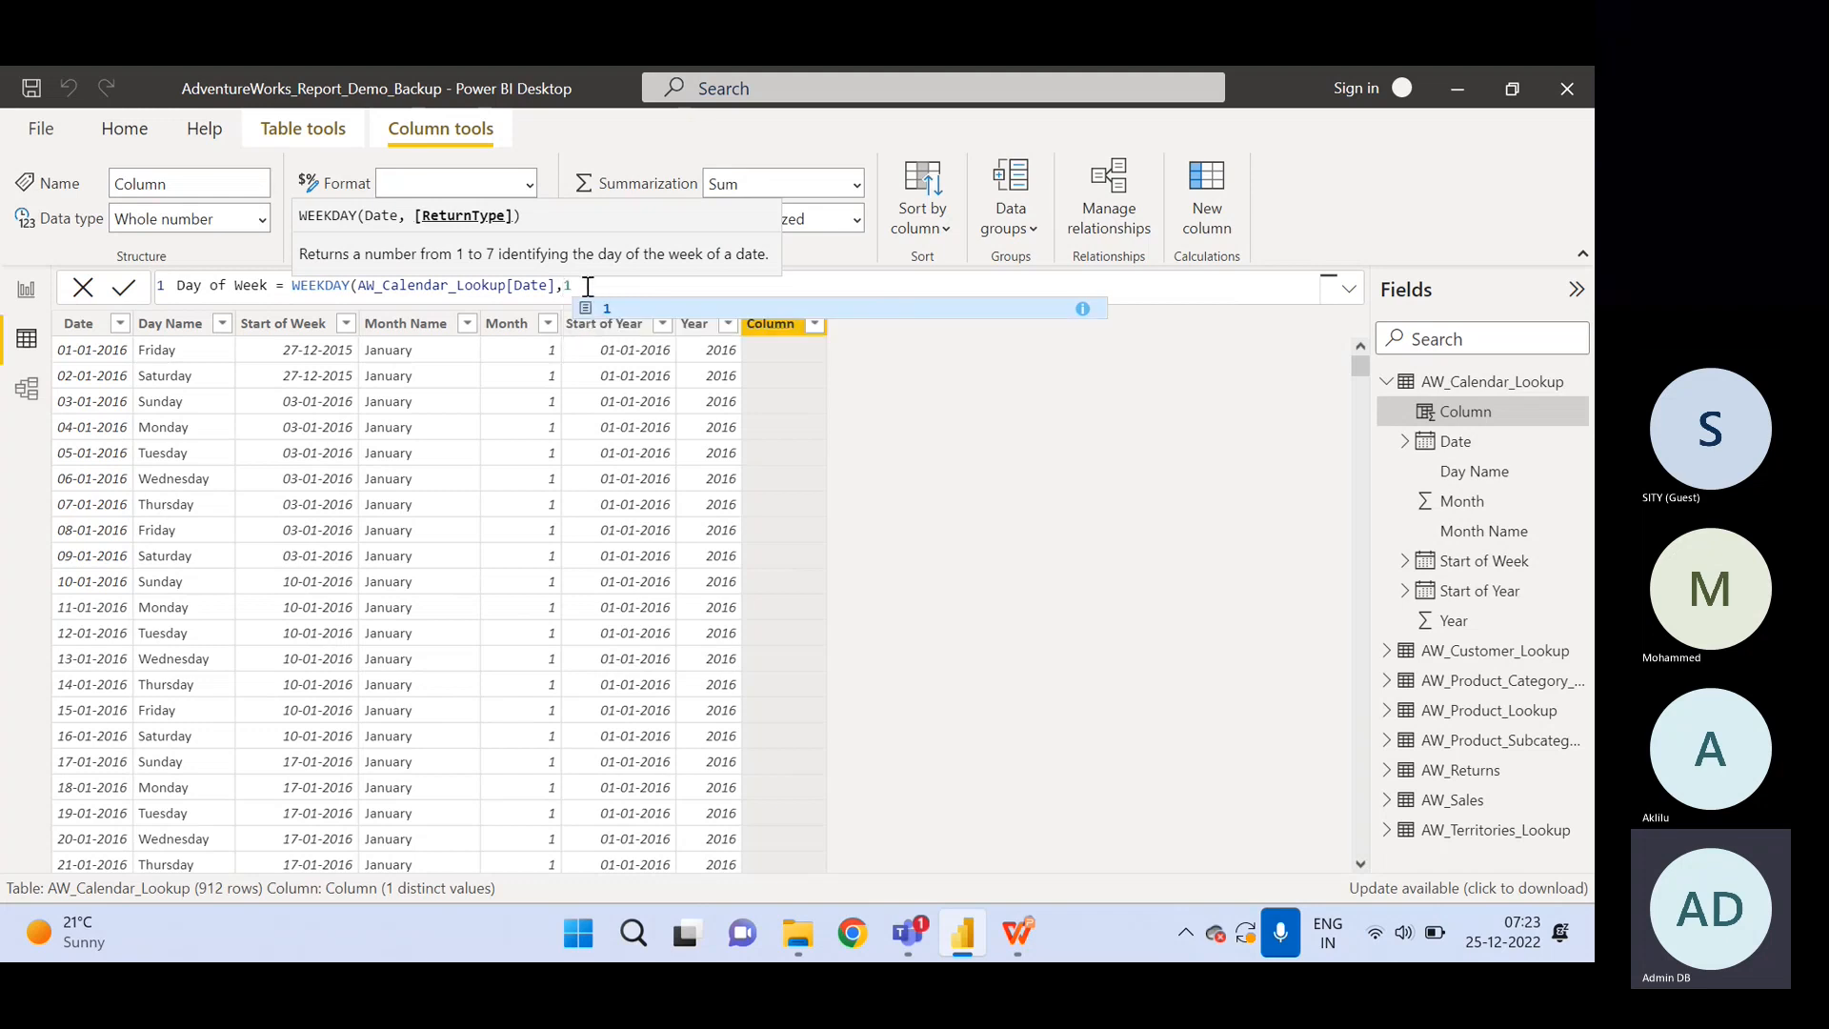
{"action": "mouse_move", "coordinate": [1091, 321]}
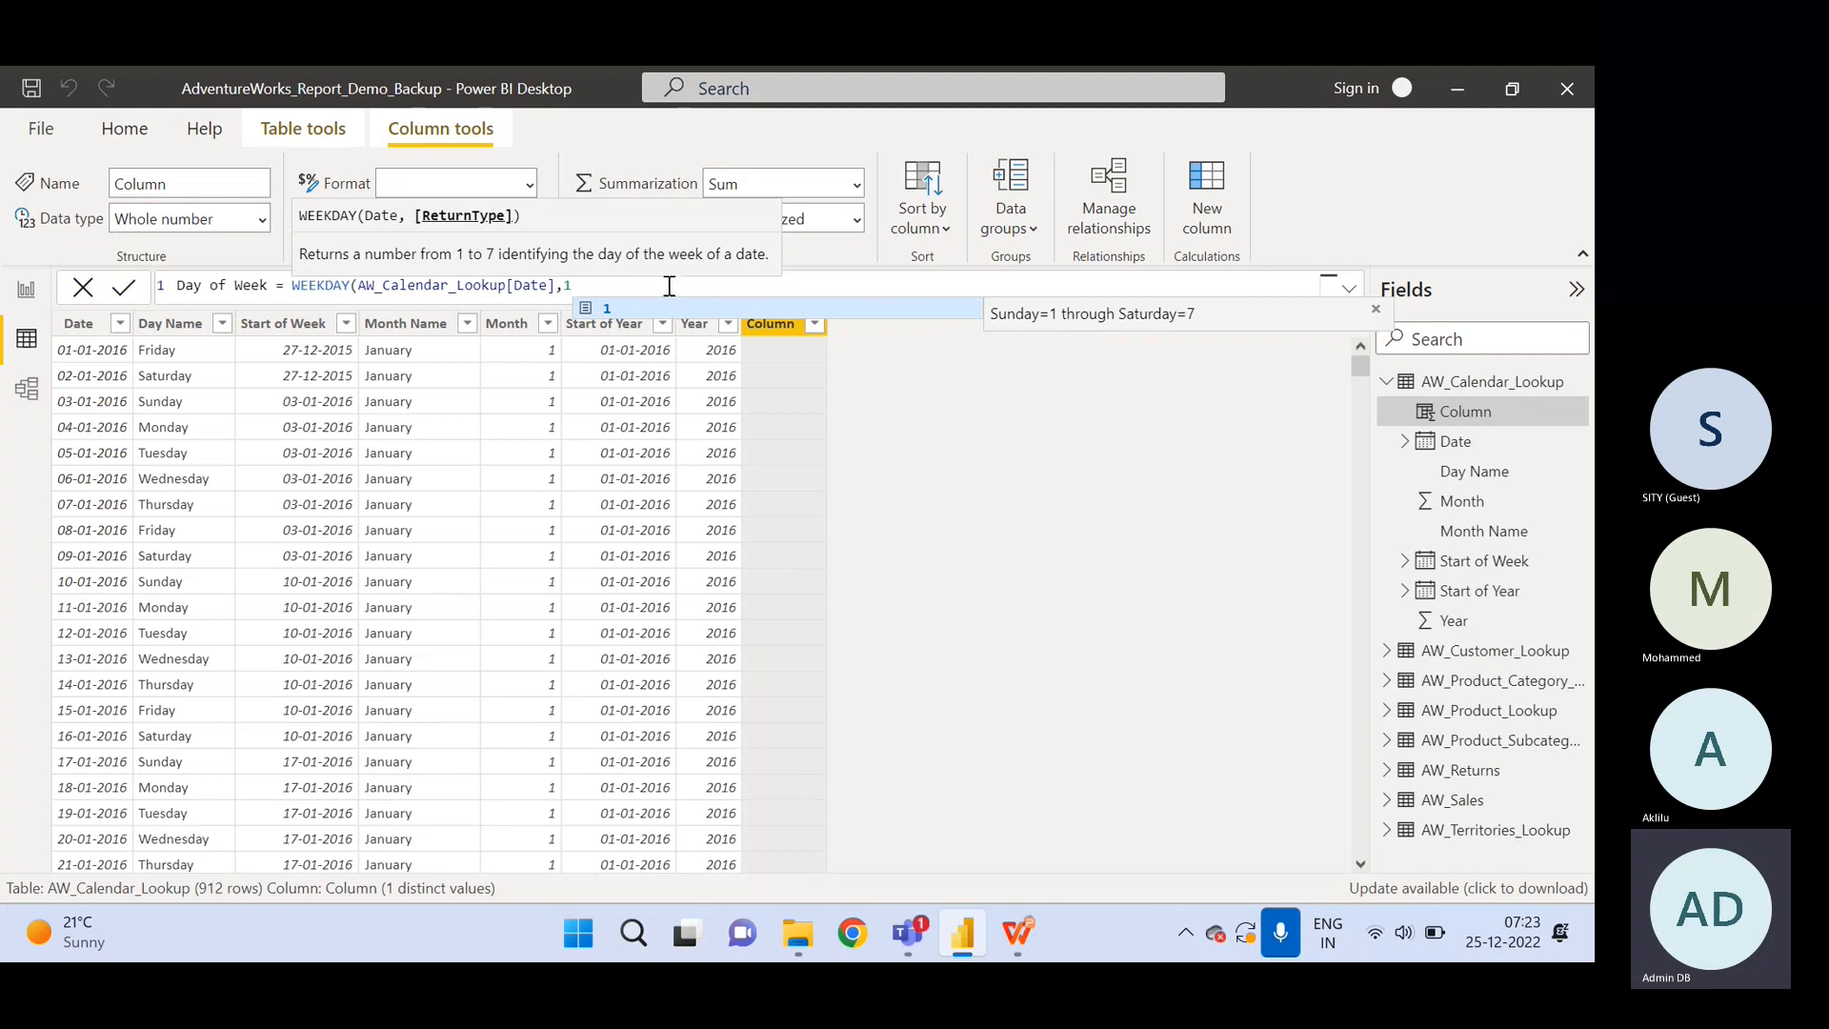
{"action": "key", "text": "BackSpace"}
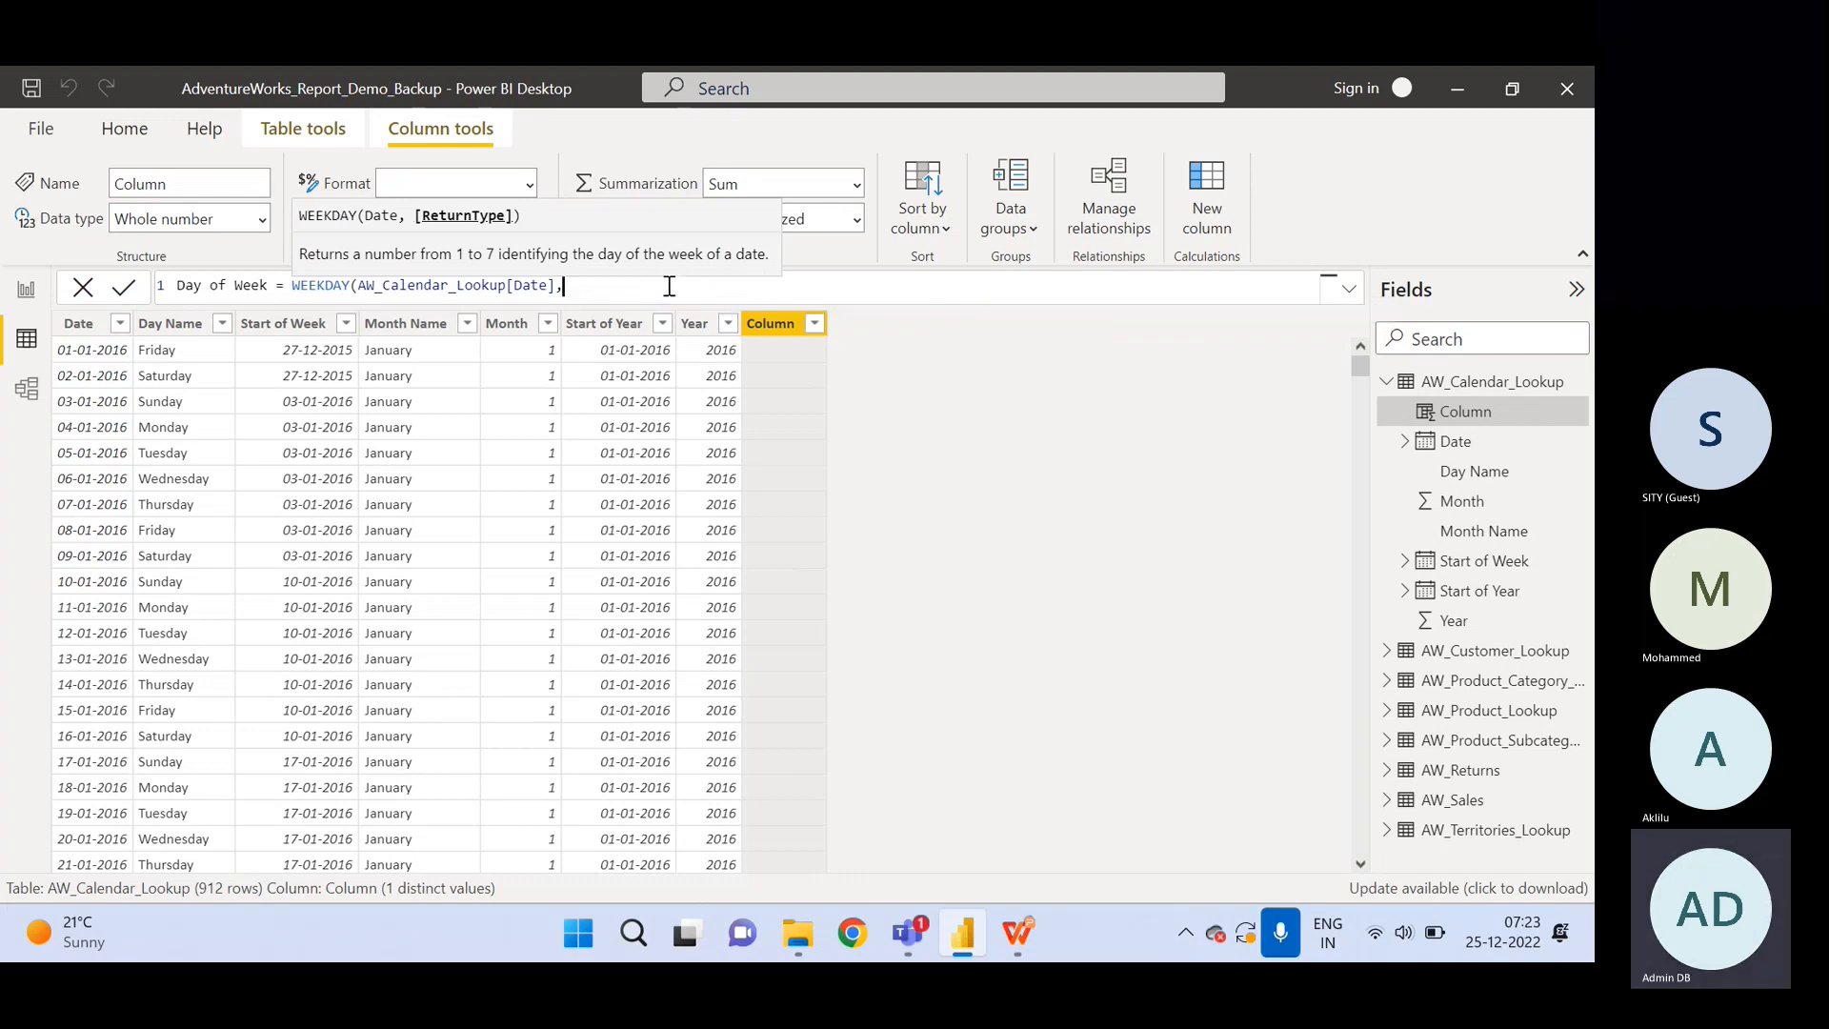
{"action": "key", "text": "BackSpace"}
{"action": "type", "text": ","}
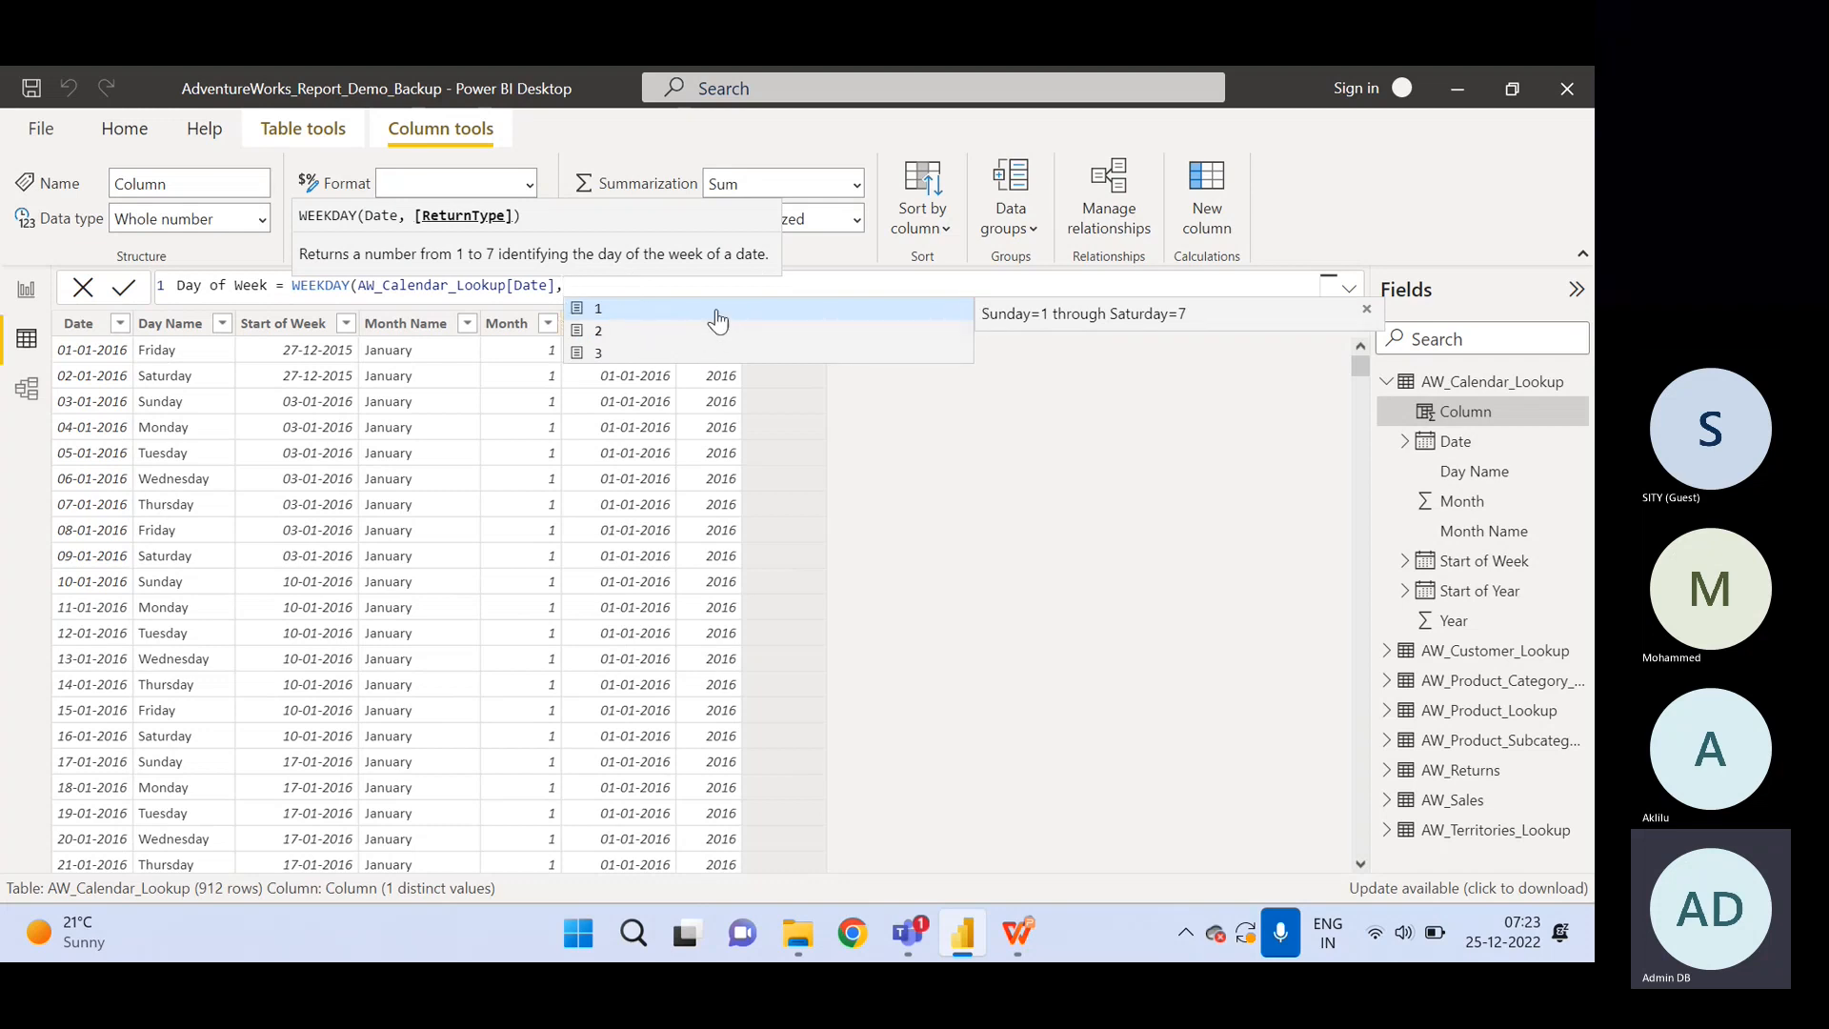
{"action": "type", "text": "1"}
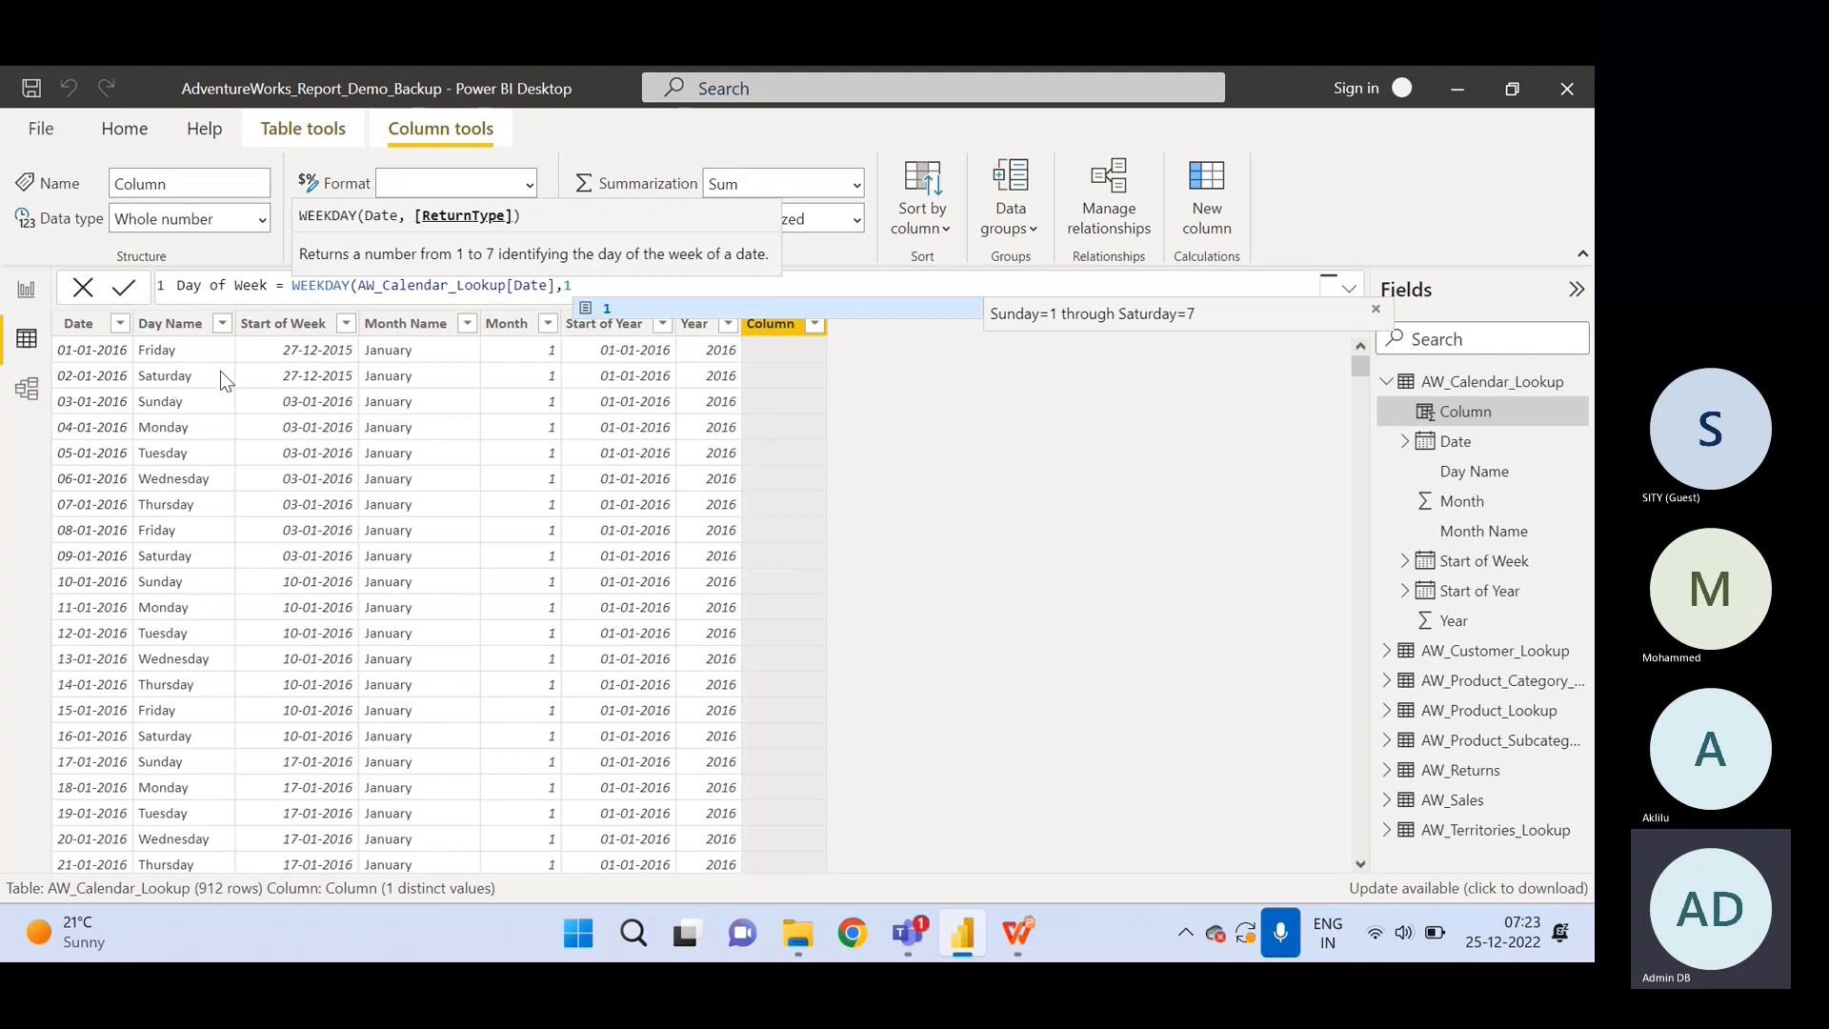
{"action": "key", "text": "BackSpace"}
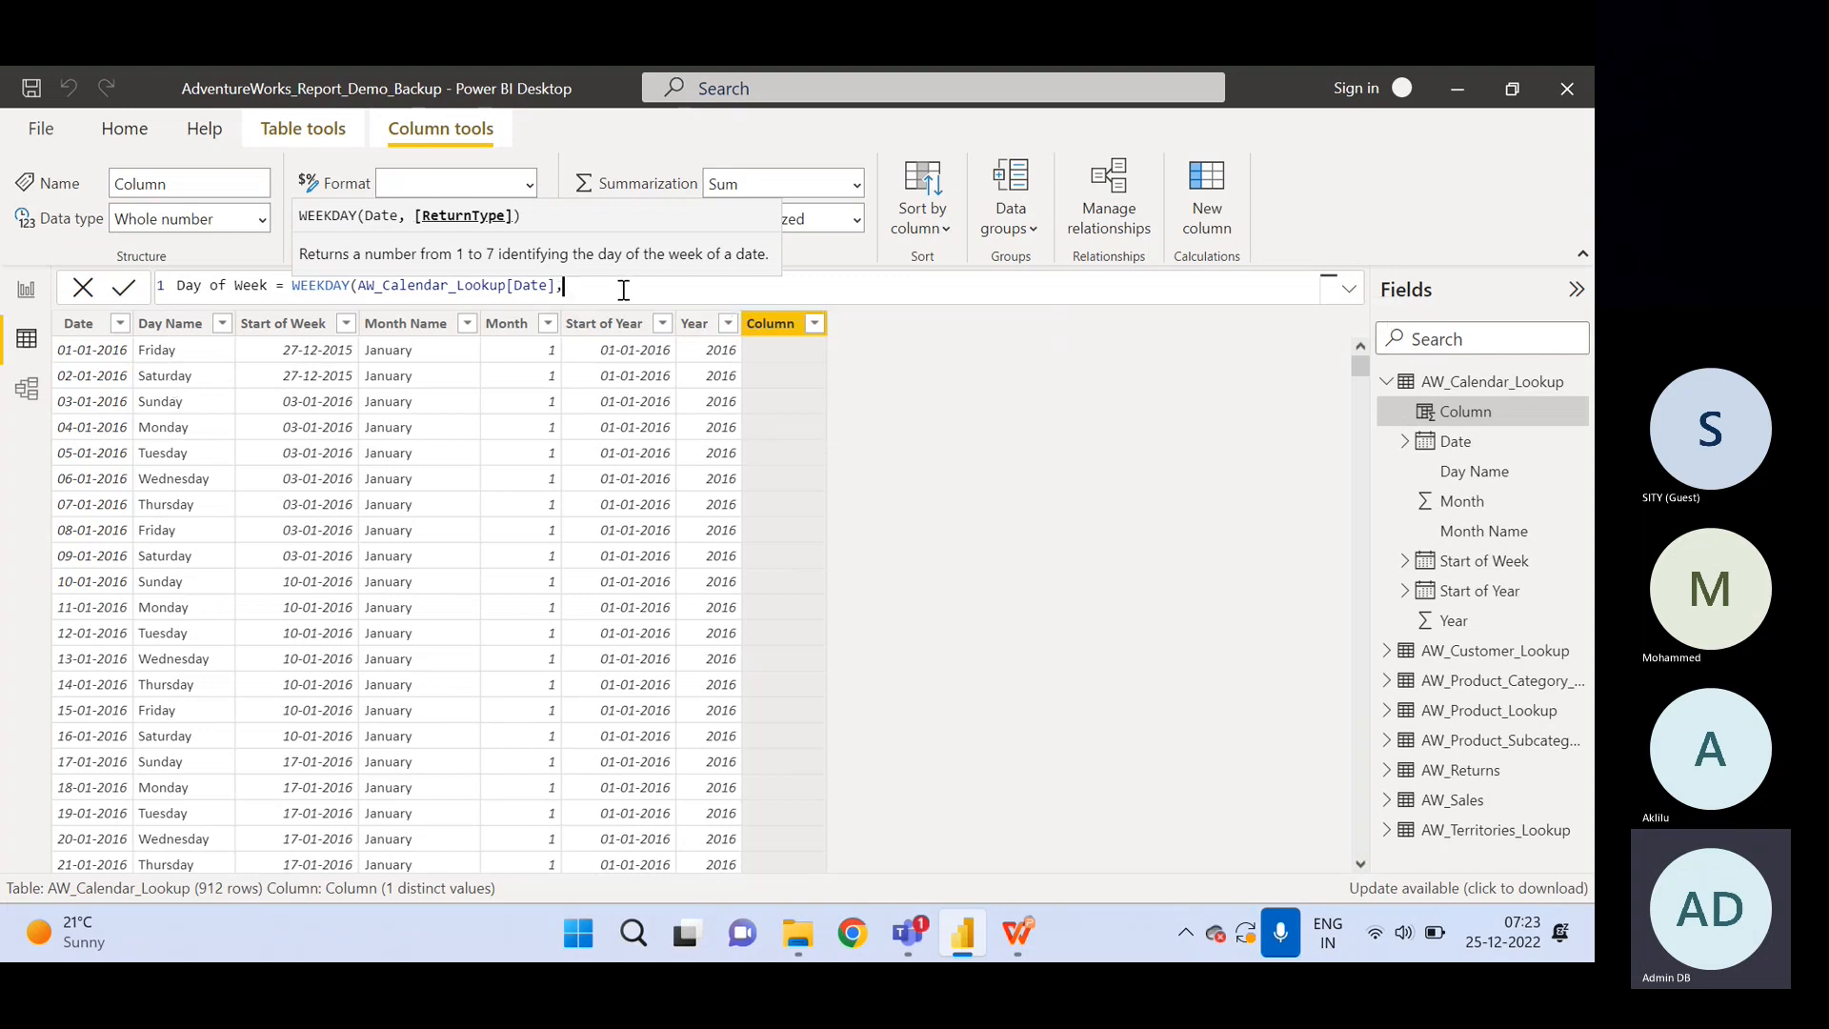
{"action": "type", "text": "2"}
{"action": "key", "text": "BackSpace"}
{"action": "key", "text": "BackSpace"}
{"action": "type", "text": ",2"}
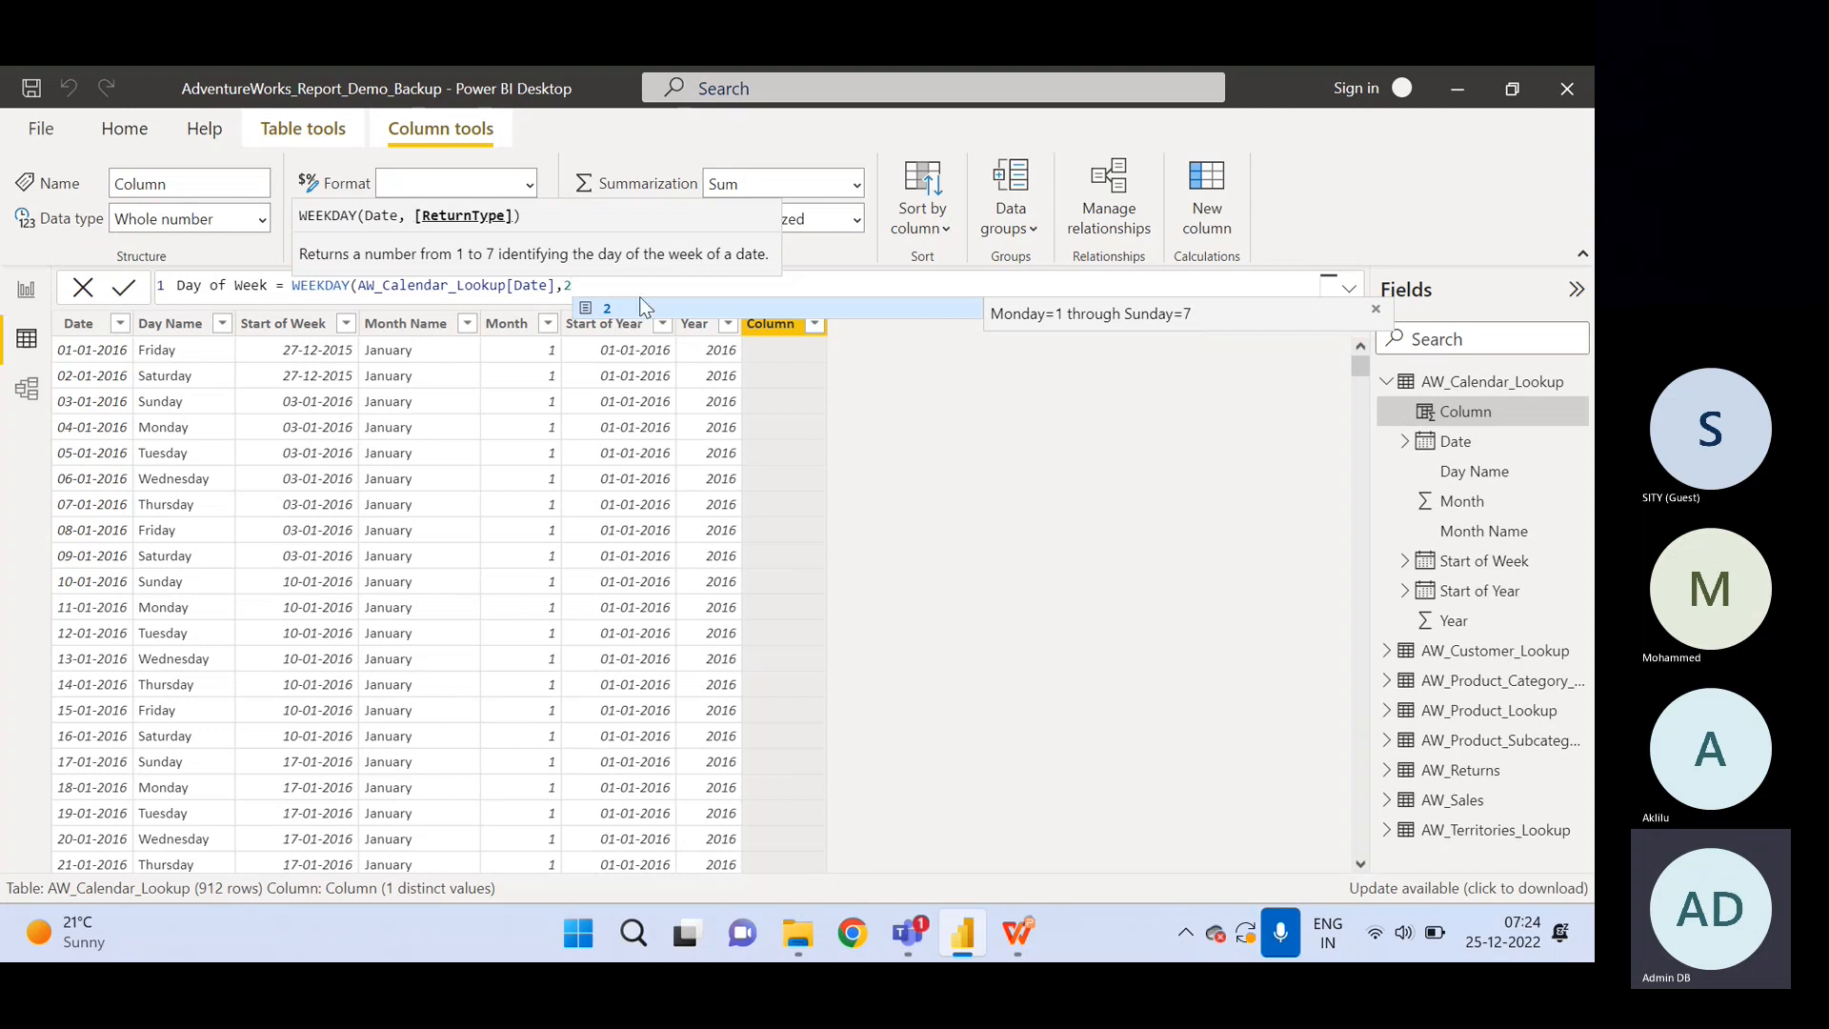
{"action": "key", "text": "BackSpace"}
{"action": "key", "text": "BackSpace"}
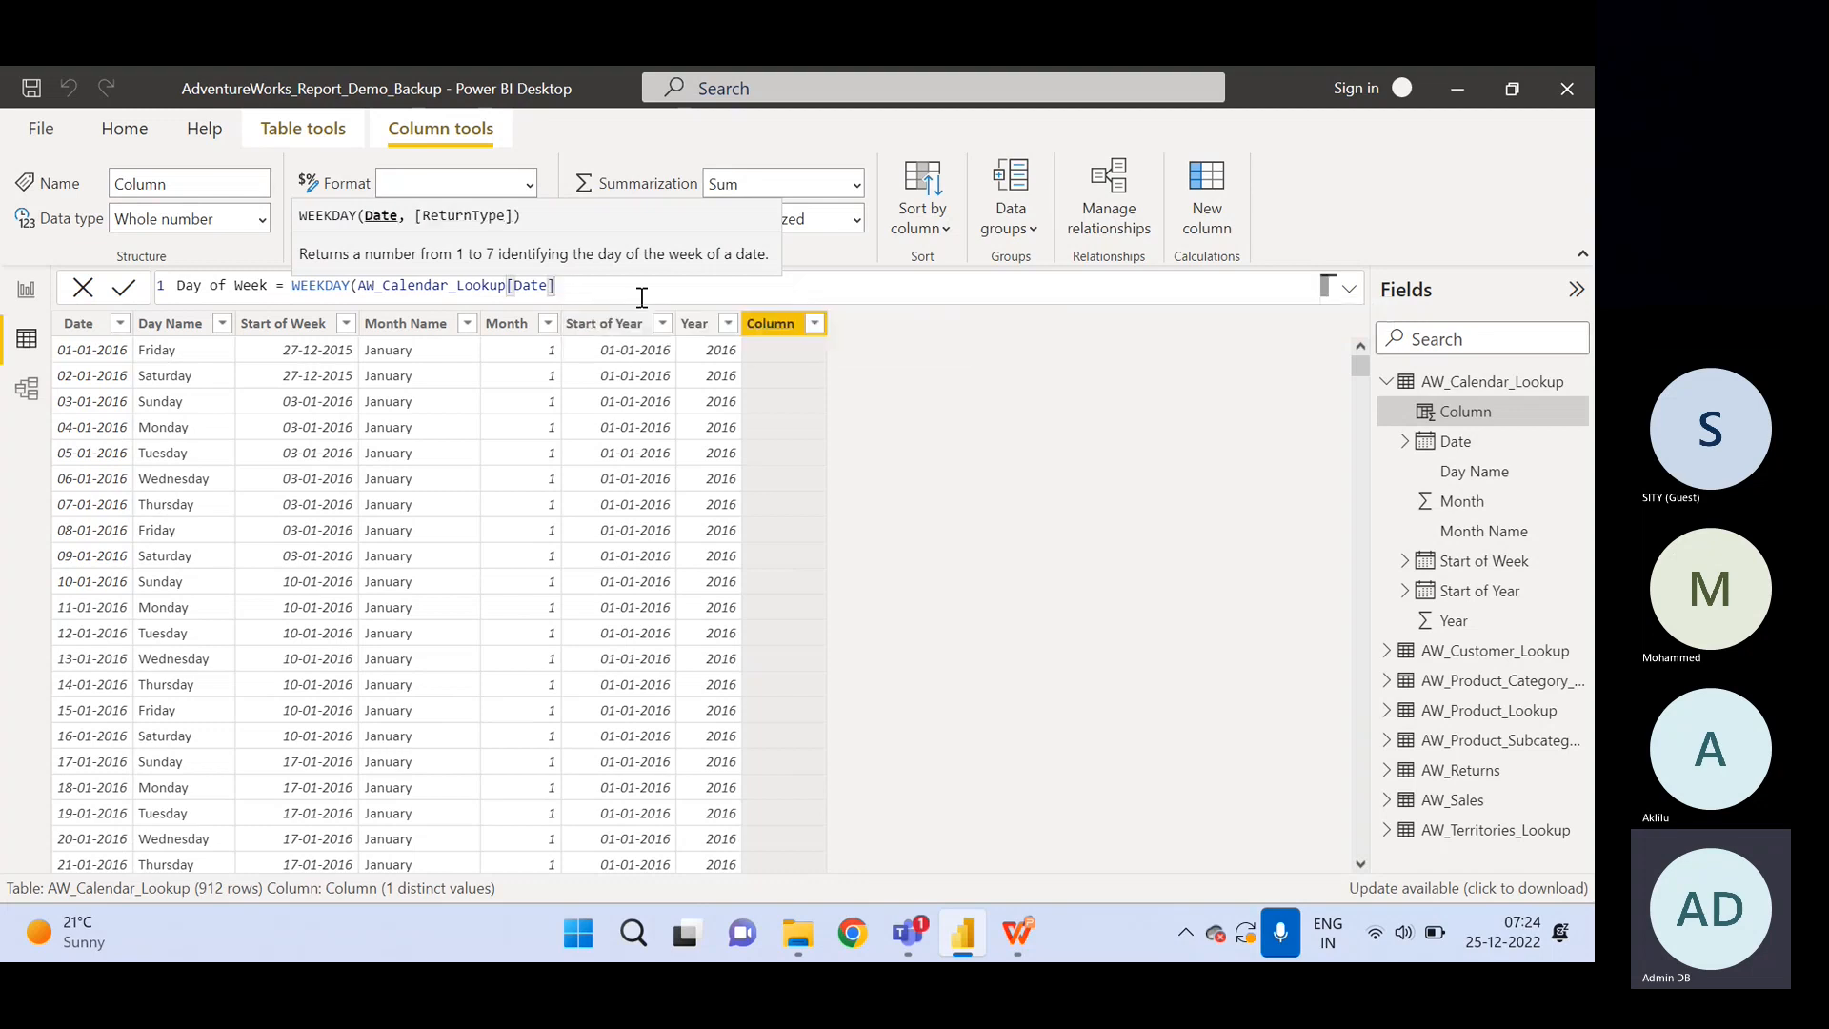
{"action": "type", "text": ",3"}
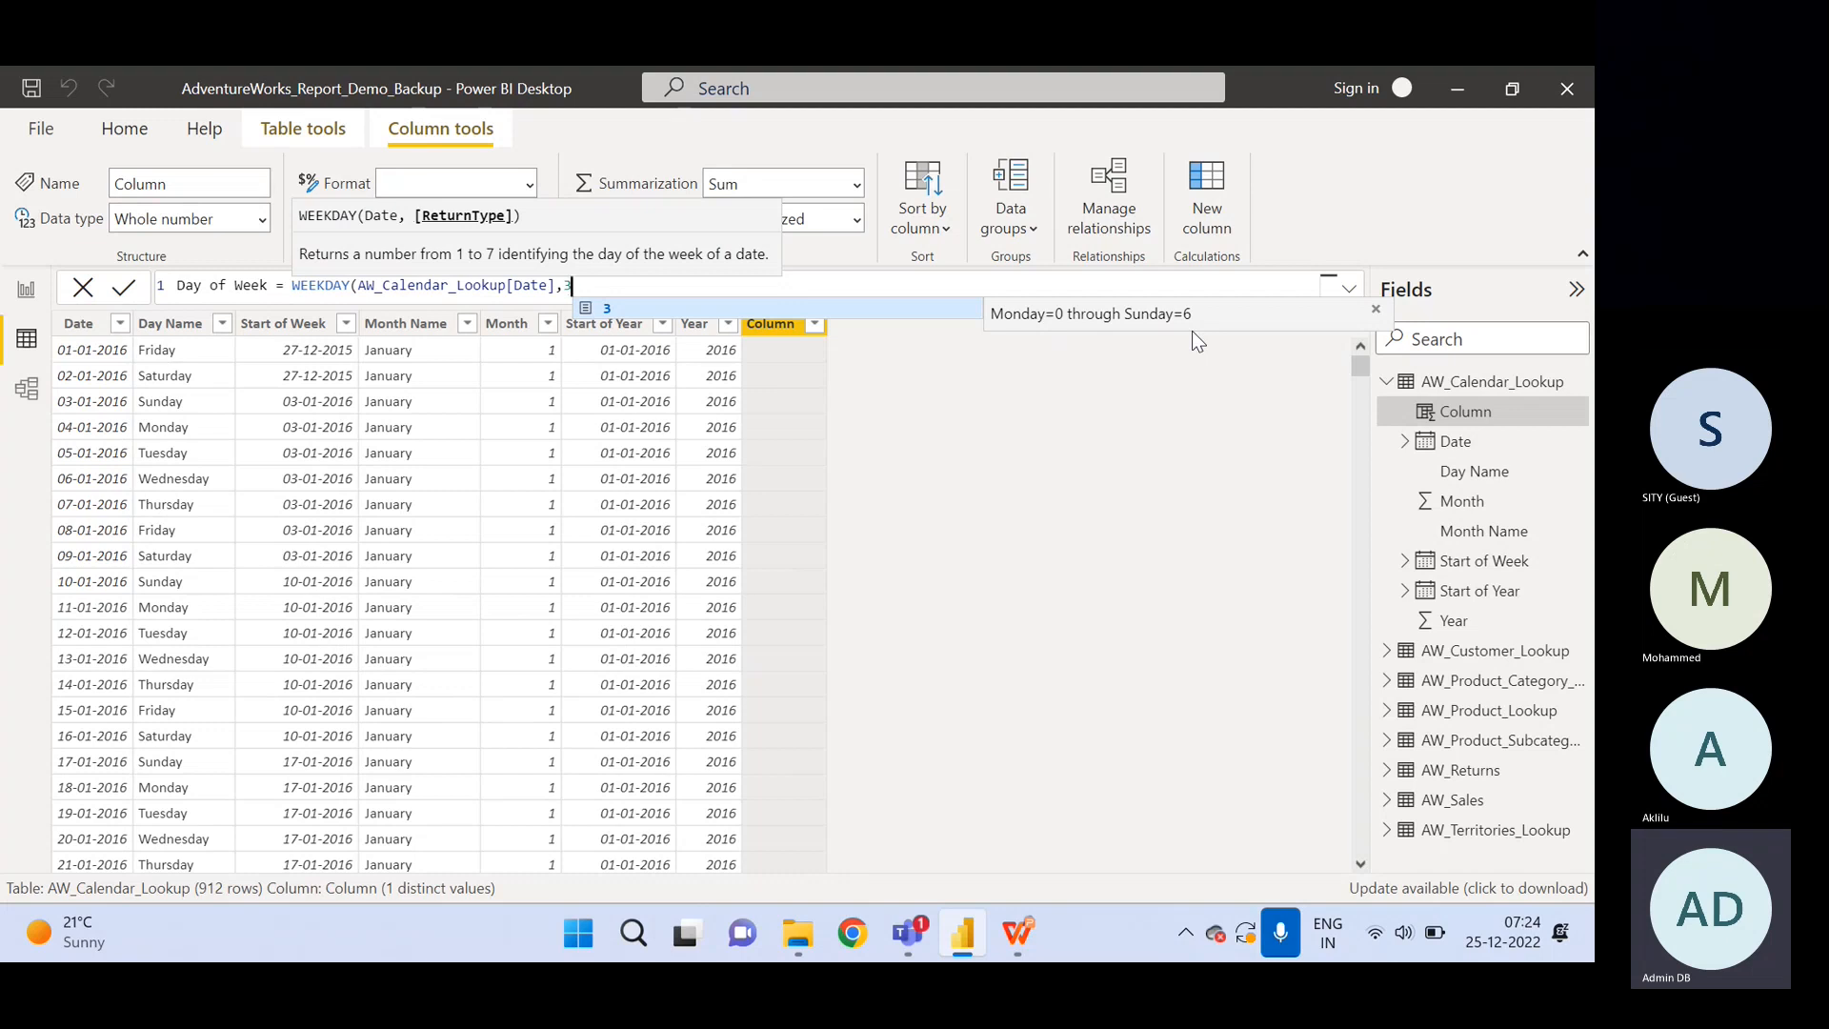
{"action": "key", "text": "BackSpace"}
Set the WEEKDAY return type to 2, close the parenthesis and commit the Day of Week formula.
{"action": "type", "text": "2"}
{"action": "type", "text": ")"}
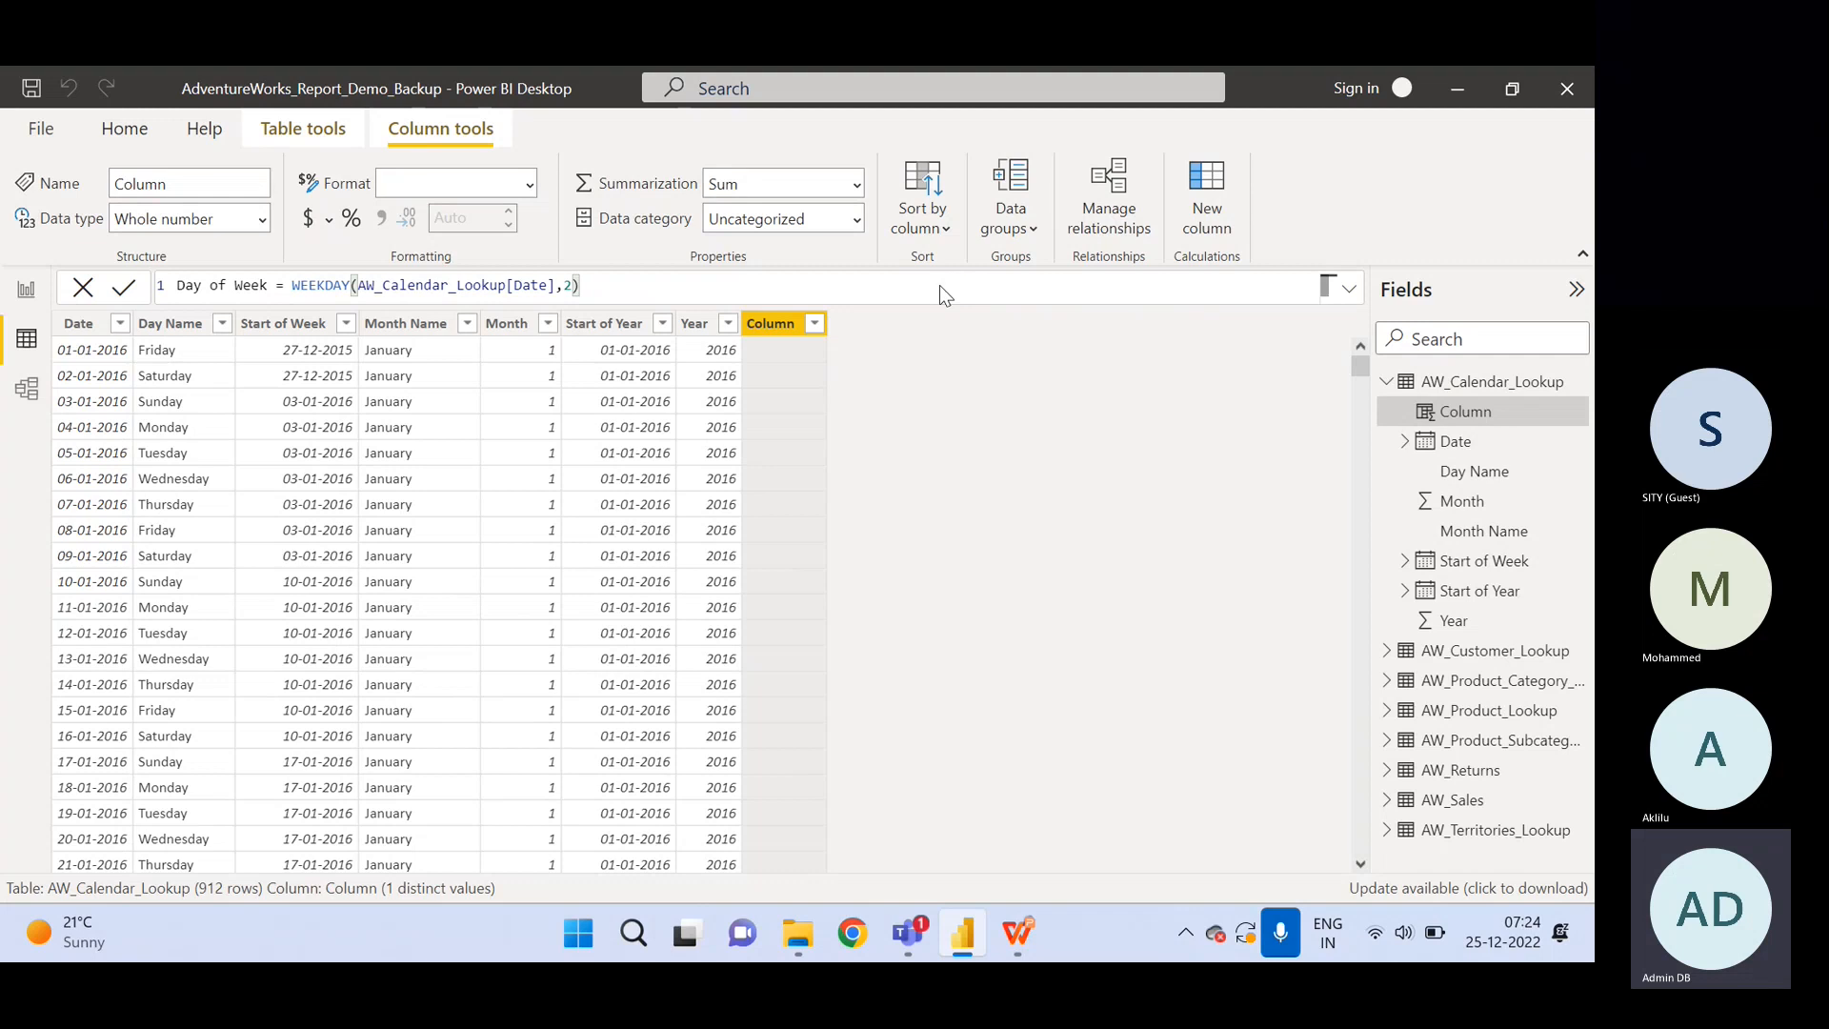
{"action": "key", "text": "Return"}
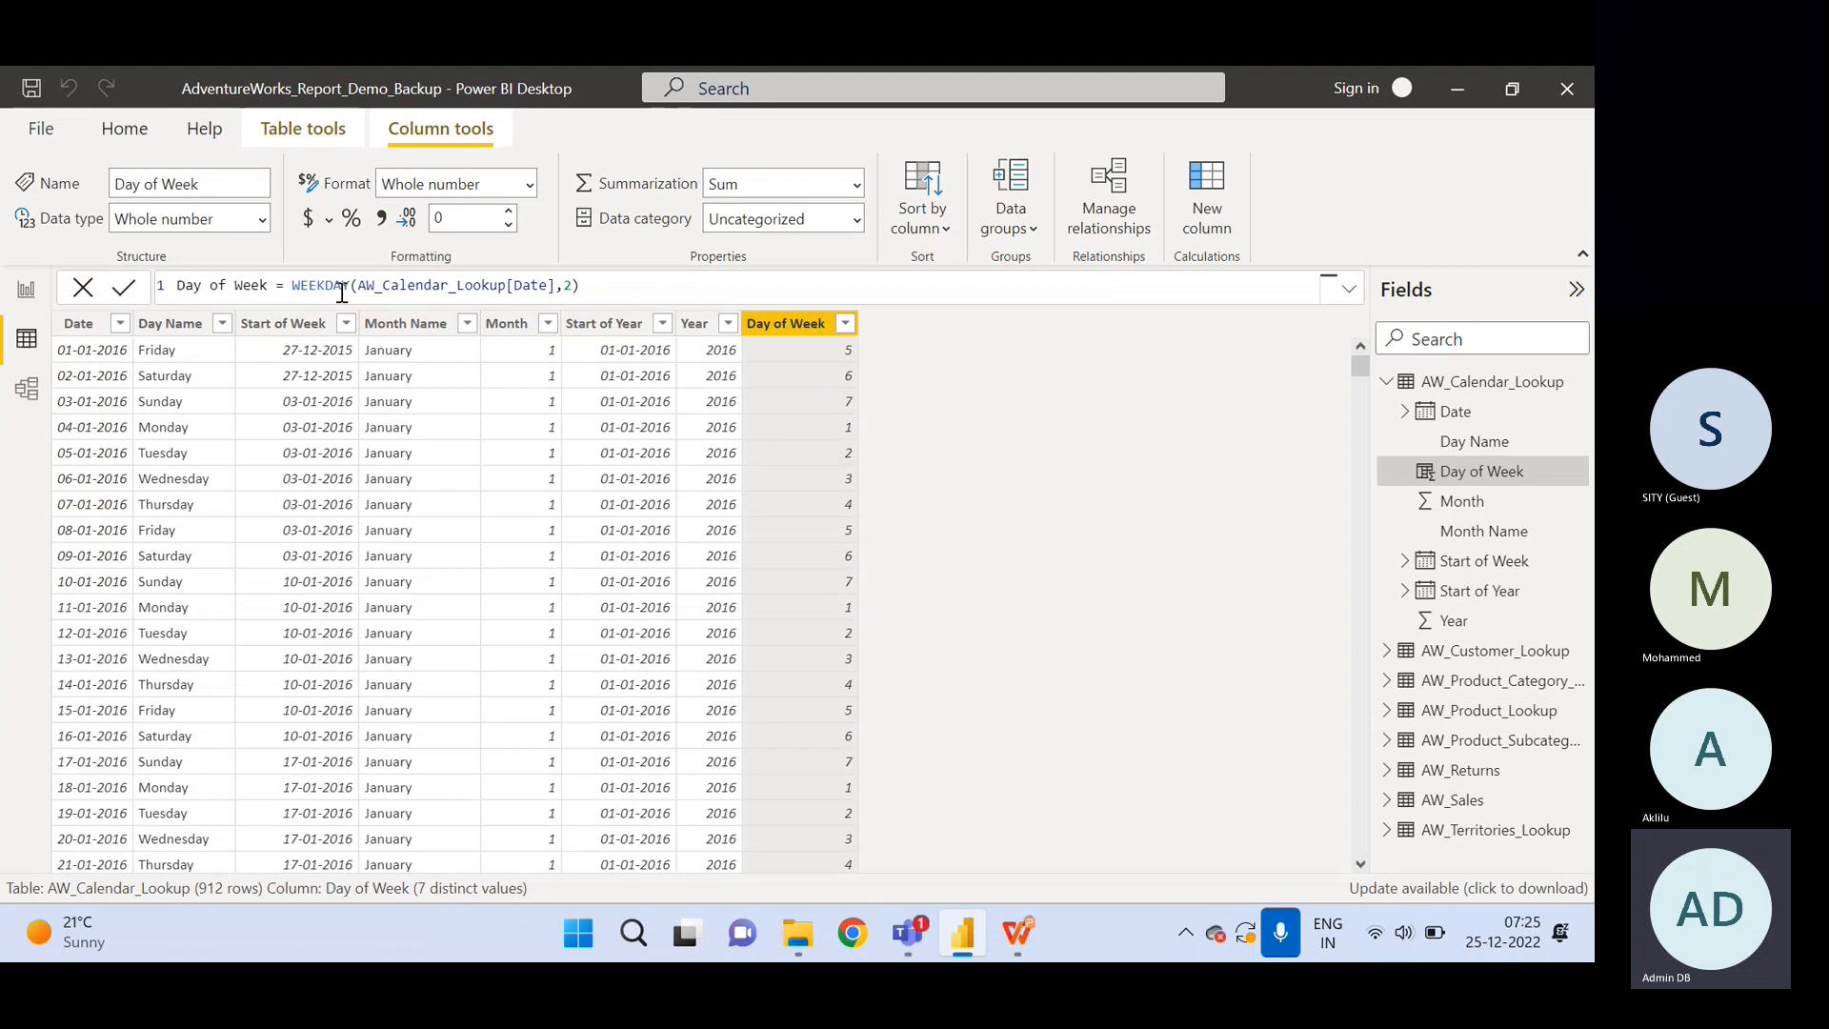
{"action": "left_click", "coordinate": [614, 286]}
{"action": "left_click", "coordinate": [1386, 866]}
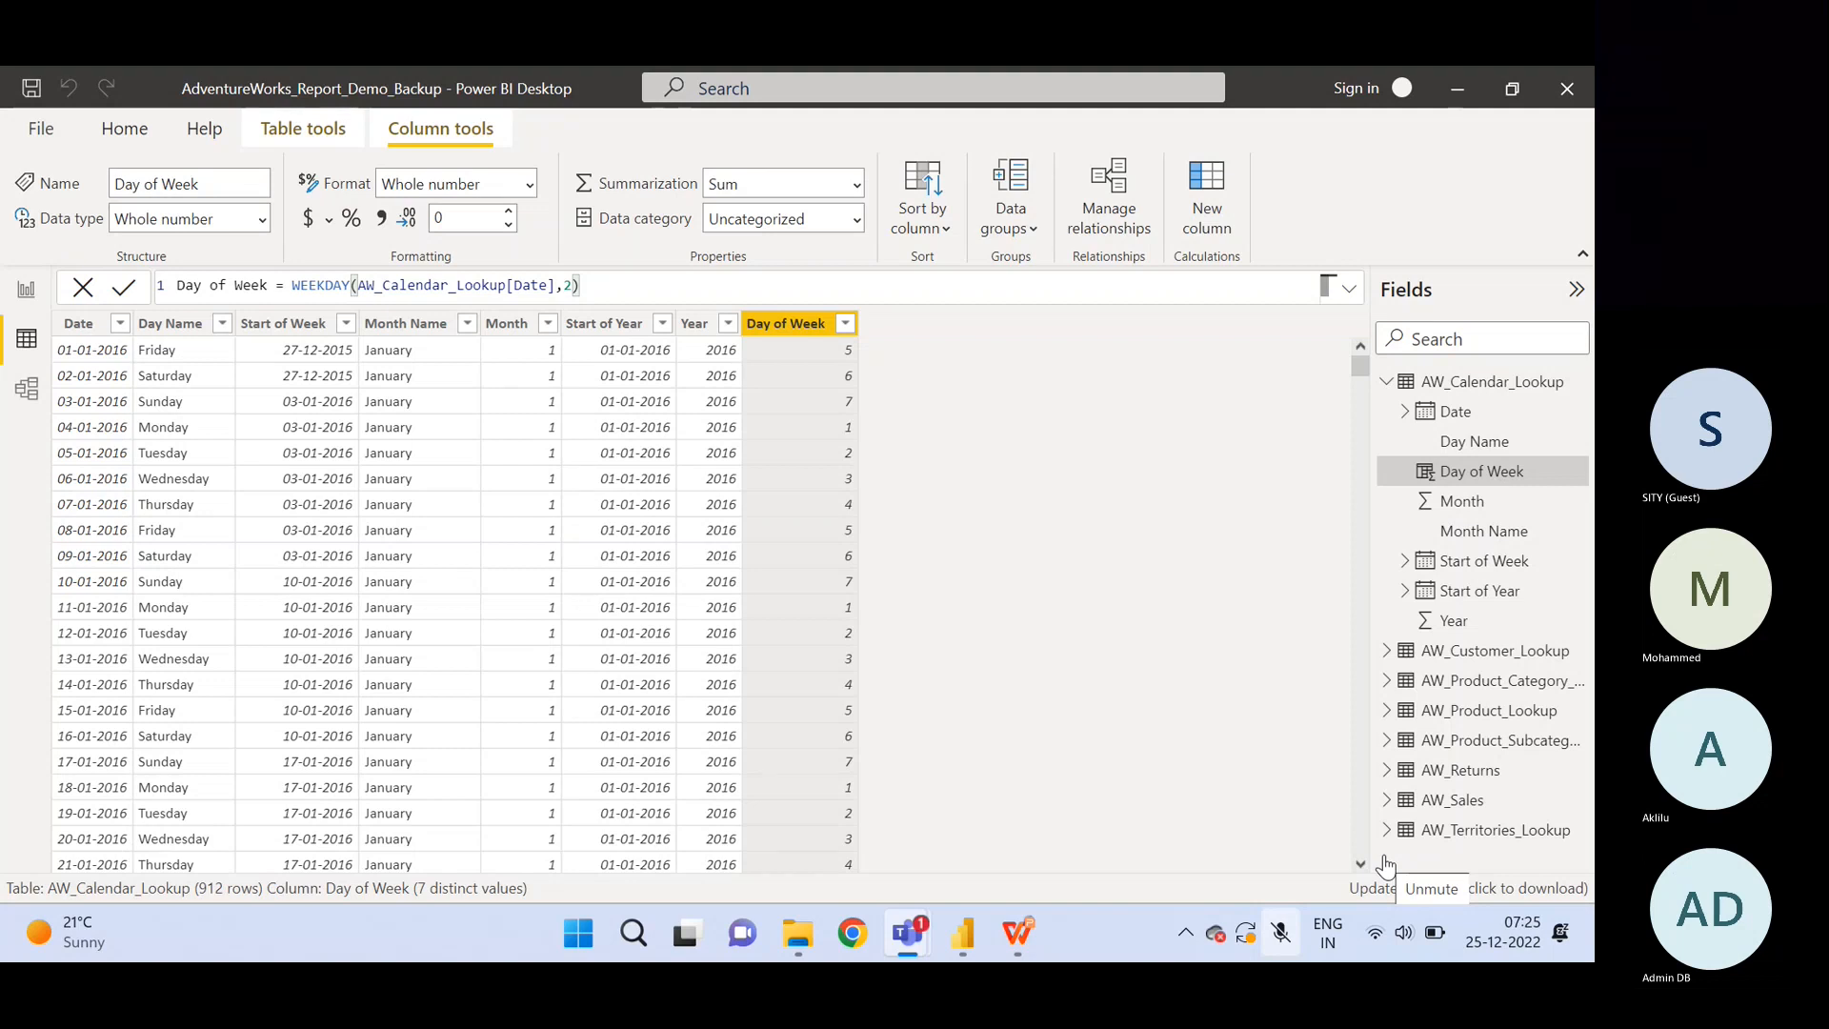
{"action": "left_click", "coordinate": [1384, 857]}
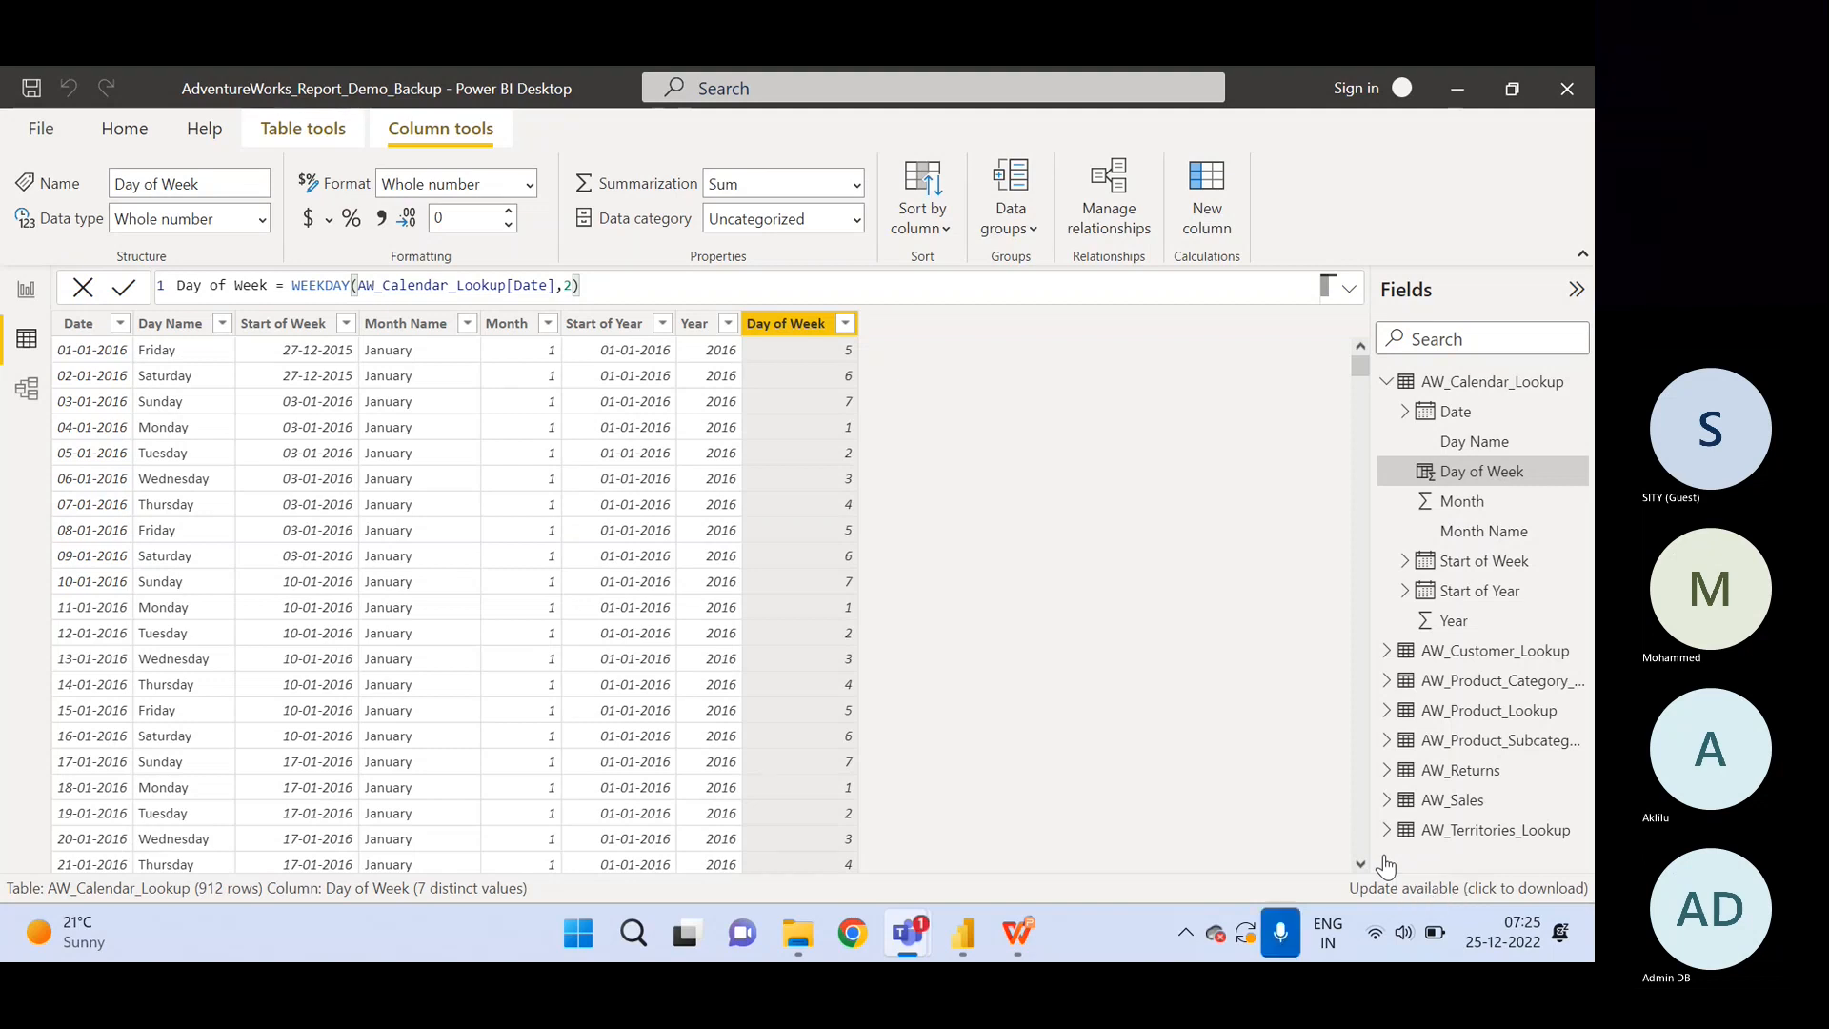
Delete the arguments from the Day of Week formula and rewrite it up to the opening parenthesis of WEEKDAY.
{"action": "left_click", "coordinate": [607, 295]}
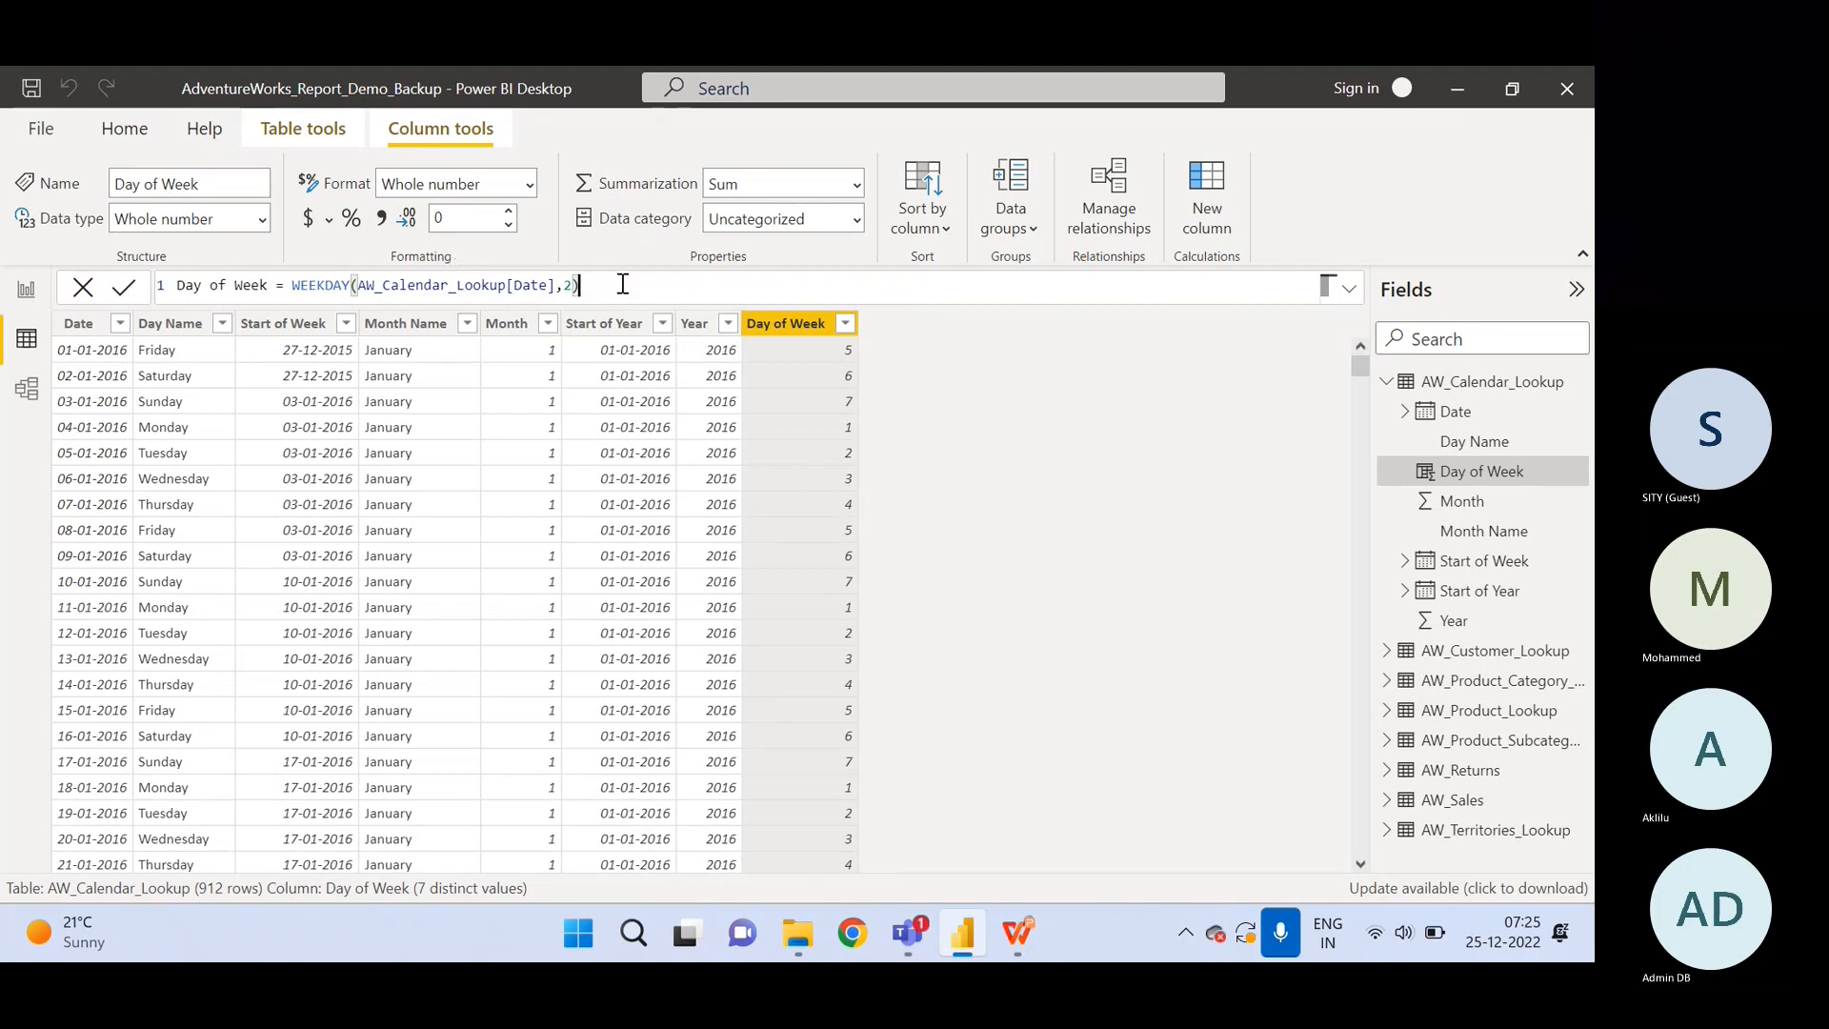
{"action": "key", "text": "BackSpace"}
{"action": "key", "text": "BackSpace"}
{"action": "key", "text": "BackSpace"}
{"action": "key", "text": "BackSpace"}
{"action": "key", "text": "BackSpace"}
{"action": "key", "text": "BackSpace"}
{"action": "key", "text": "BackSpace"}
{"action": "key", "text": "BackSpace"}
{"action": "key", "text": "BackSpace"}
{"action": "key", "text": "BackSpace"}
{"action": "key", "text": "BackSpace"}
{"action": "key", "text": "BackSpace"}
{"action": "key", "text": "BackSpace"}
{"action": "key", "text": "BackSpace"}
{"action": "key", "text": "BackSpace"}
{"action": "key", "text": "BackSpace"}
{"action": "key", "text": "BackSpace"}
{"action": "key", "text": "BackSpace"}
{"action": "key", "text": "BackSpace"}
{"action": "key", "text": "BackSpace"}
{"action": "key", "text": "BackSpace"}
{"action": "key", "text": "BackSpace"}
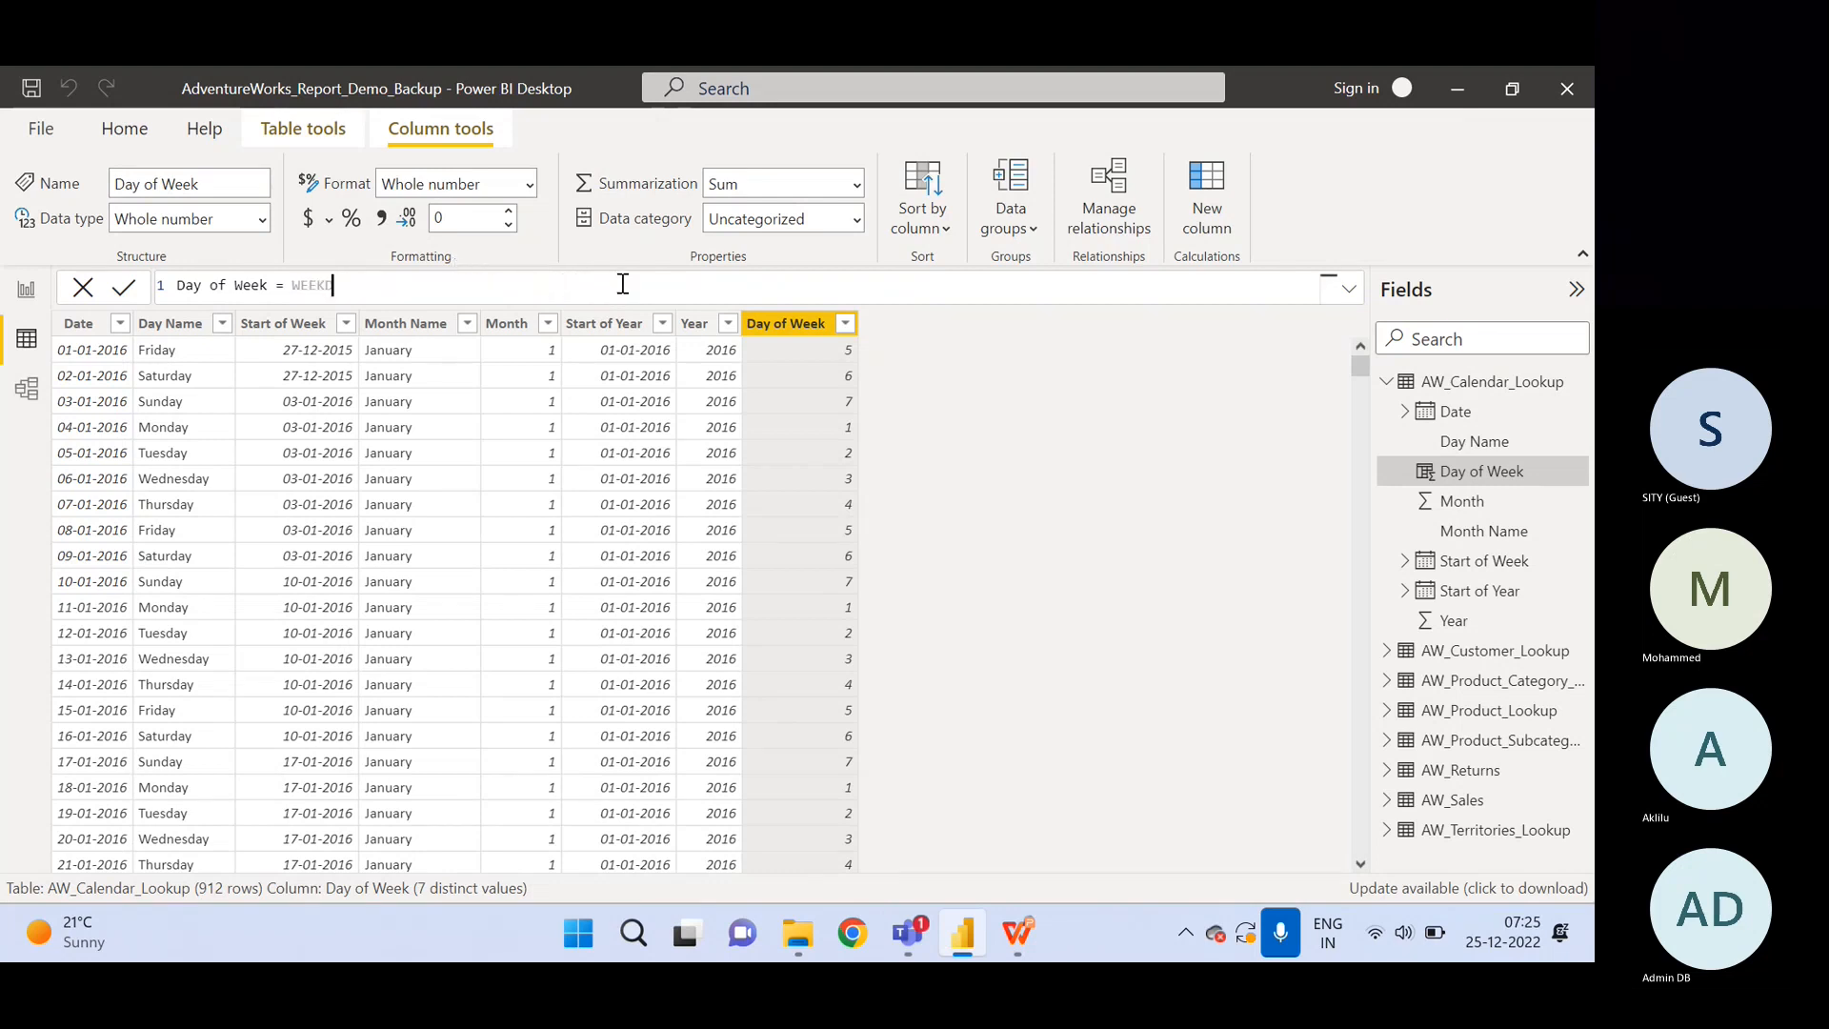
{"action": "type", "text": "AY("}
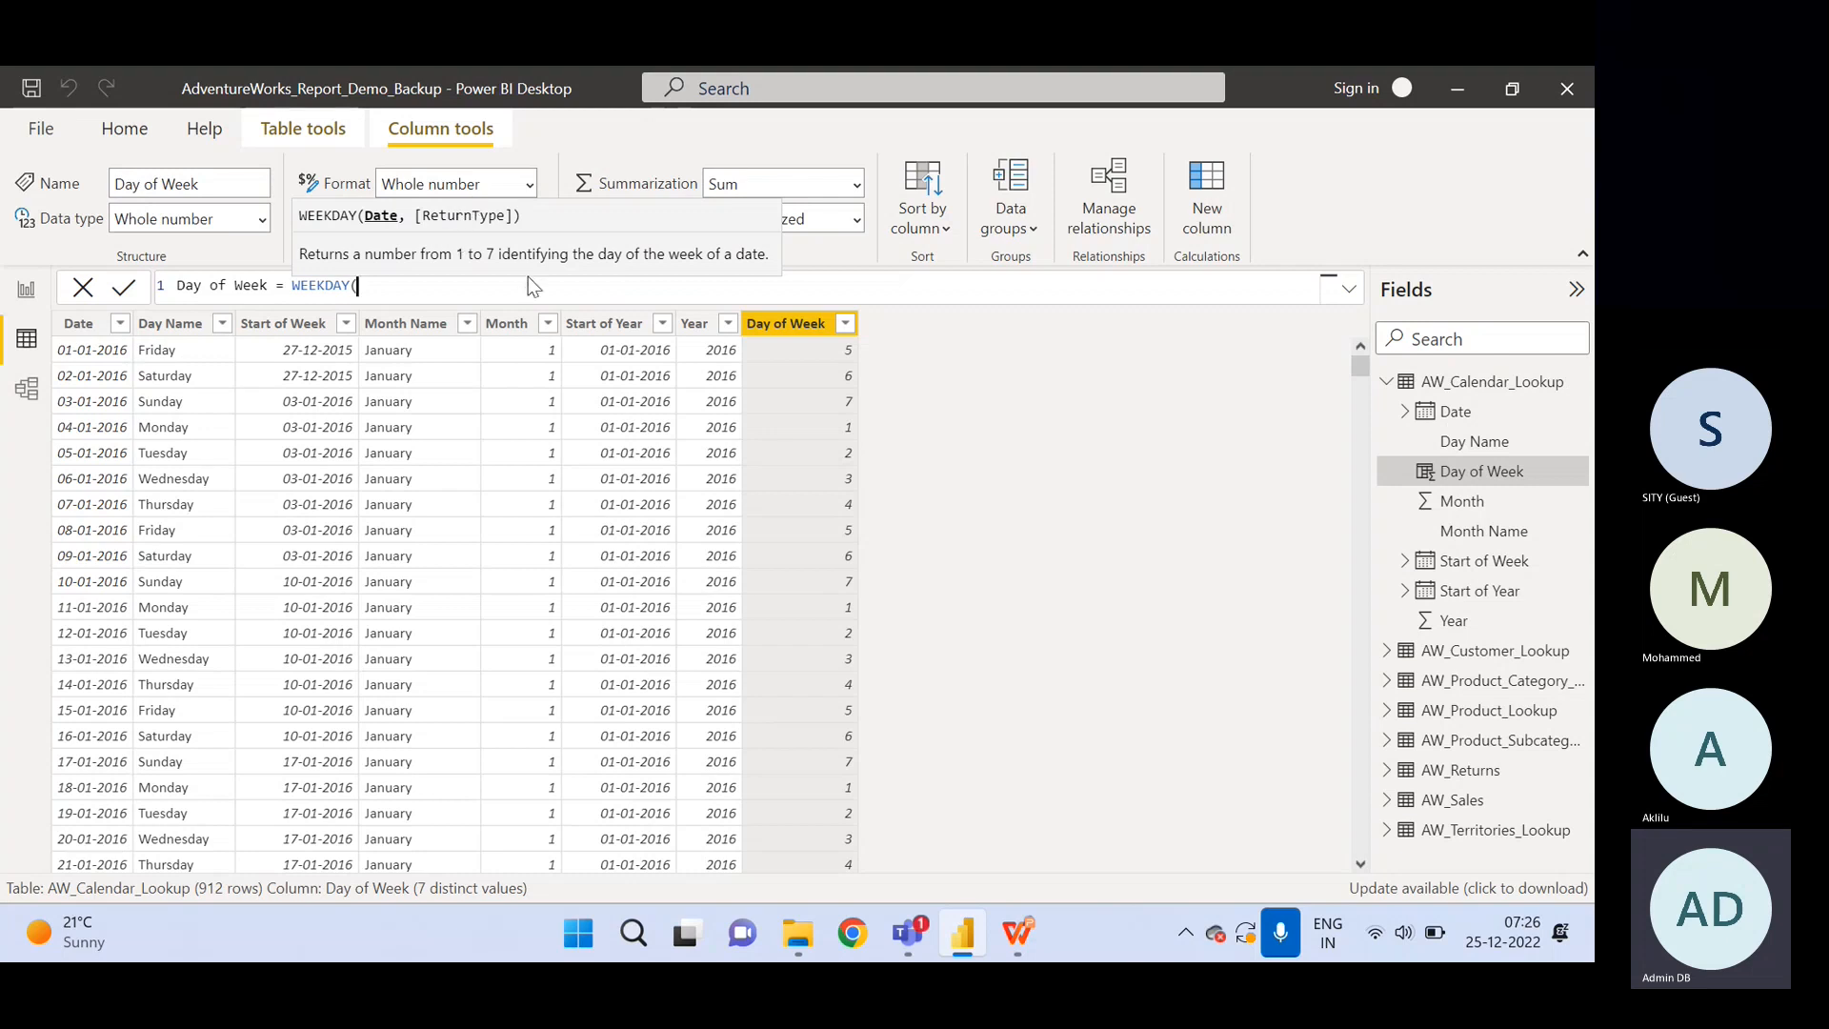
Enter AW_Calendar_Lookup[Date] as the WEEKDAY date argument and 2 as the return type, then close the parenthesis.
{"action": "type", "text": "da"}
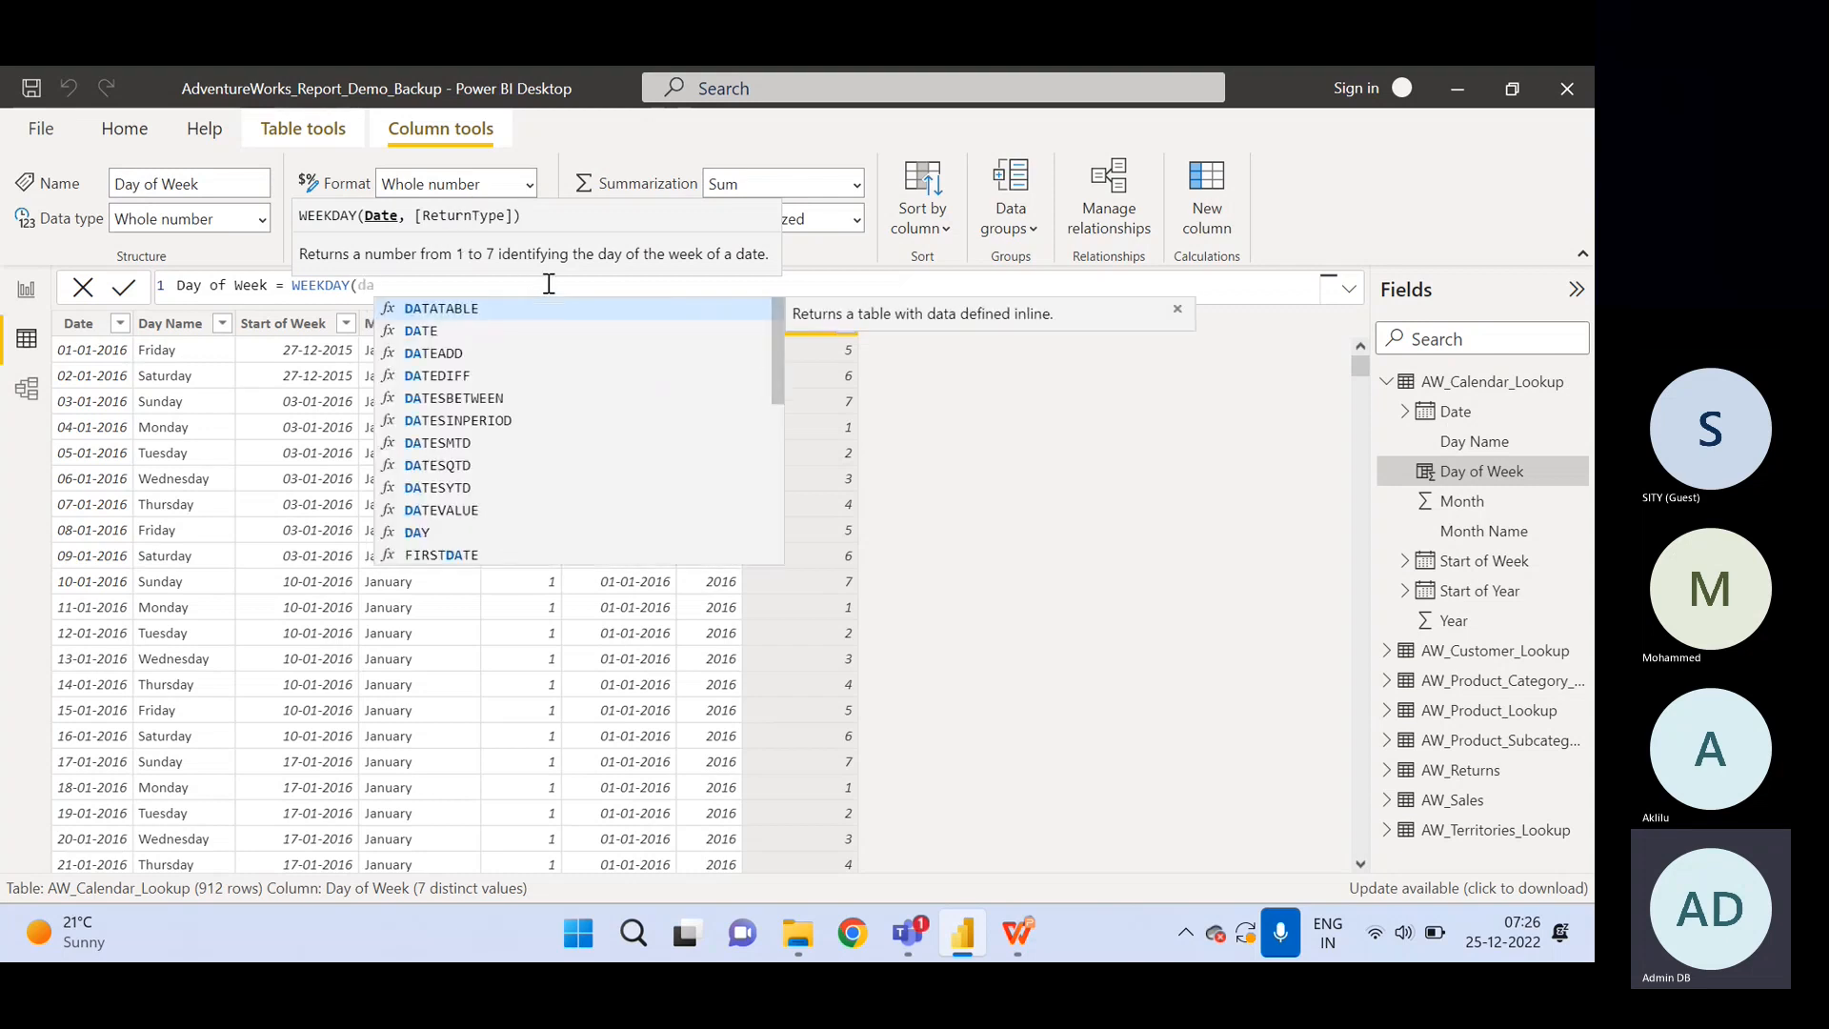
{"action": "key", "text": "BackSpace"}
{"action": "key", "text": "BackSpace"}
{"action": "type", "text": "cal"}
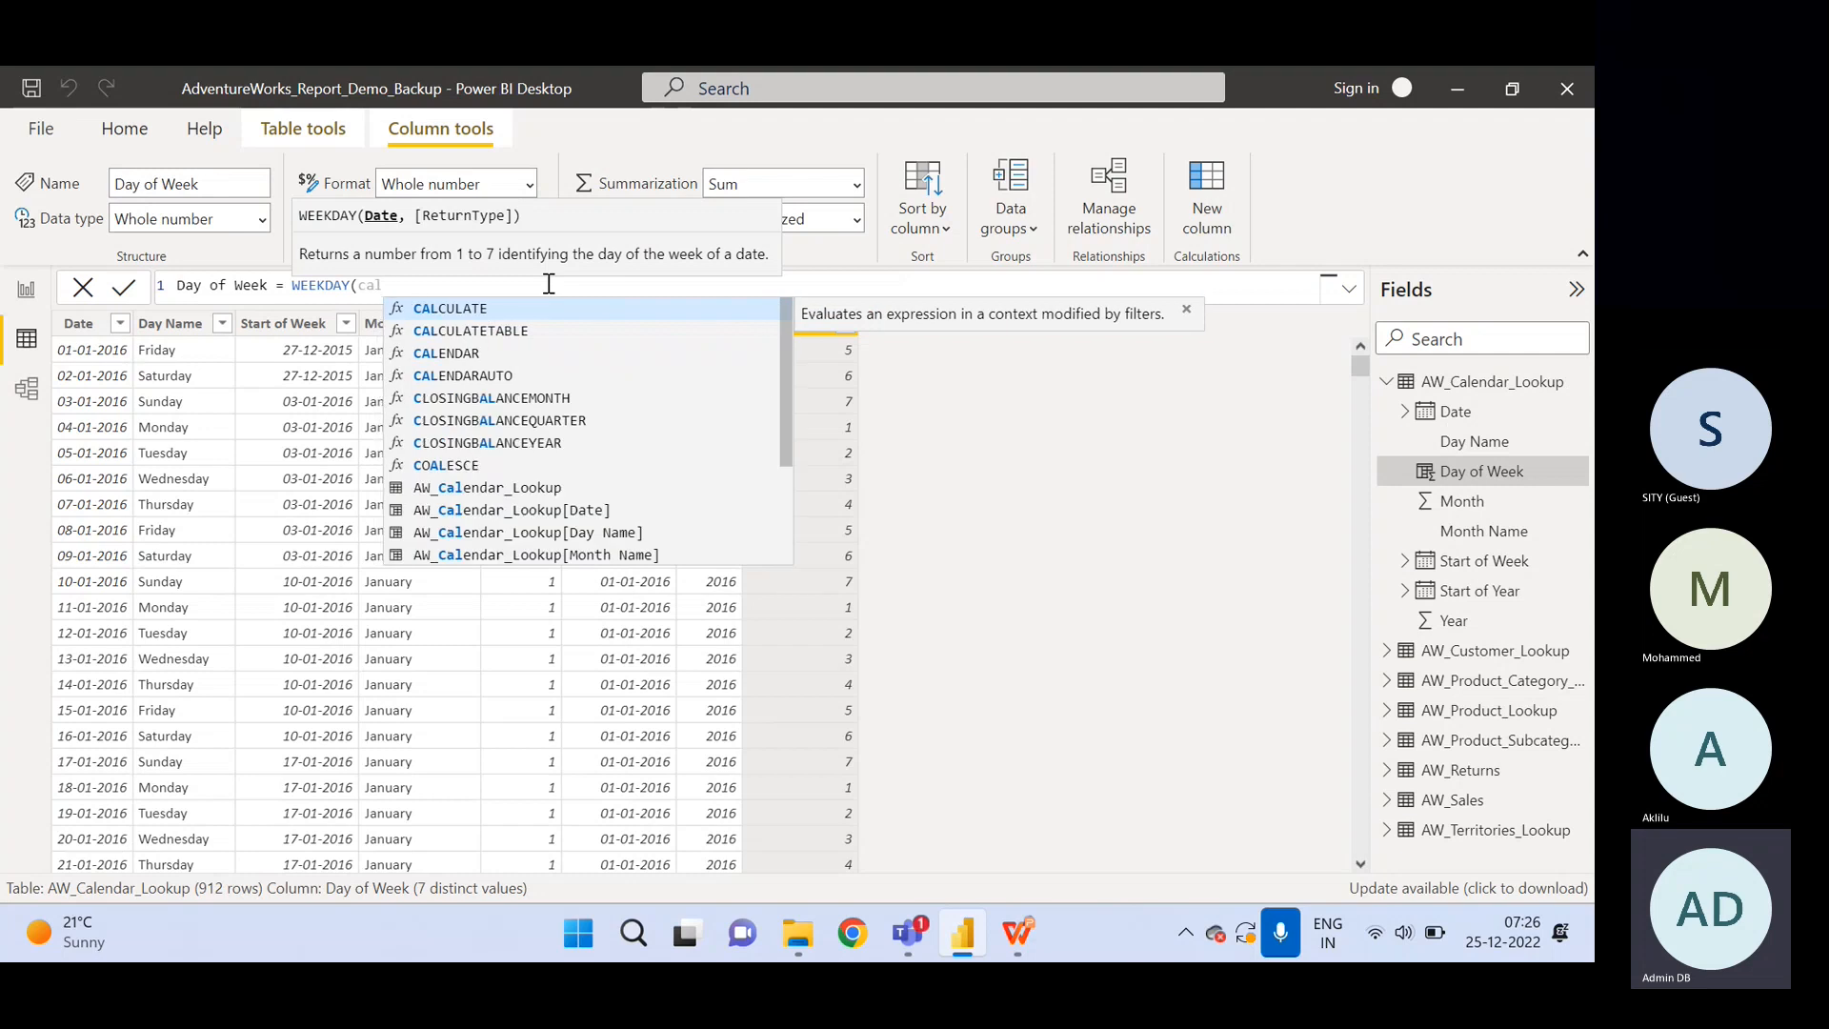
{"action": "key", "text": "Down"}
{"action": "key", "text": "Down"}
{"action": "key", "text": "Down"}
{"action": "key", "text": "Down"}
{"action": "key", "text": "Down"}
{"action": "key", "text": "Down"}
{"action": "key", "text": "Down"}
{"action": "key", "text": "Down"}
{"action": "key", "text": "Down"}
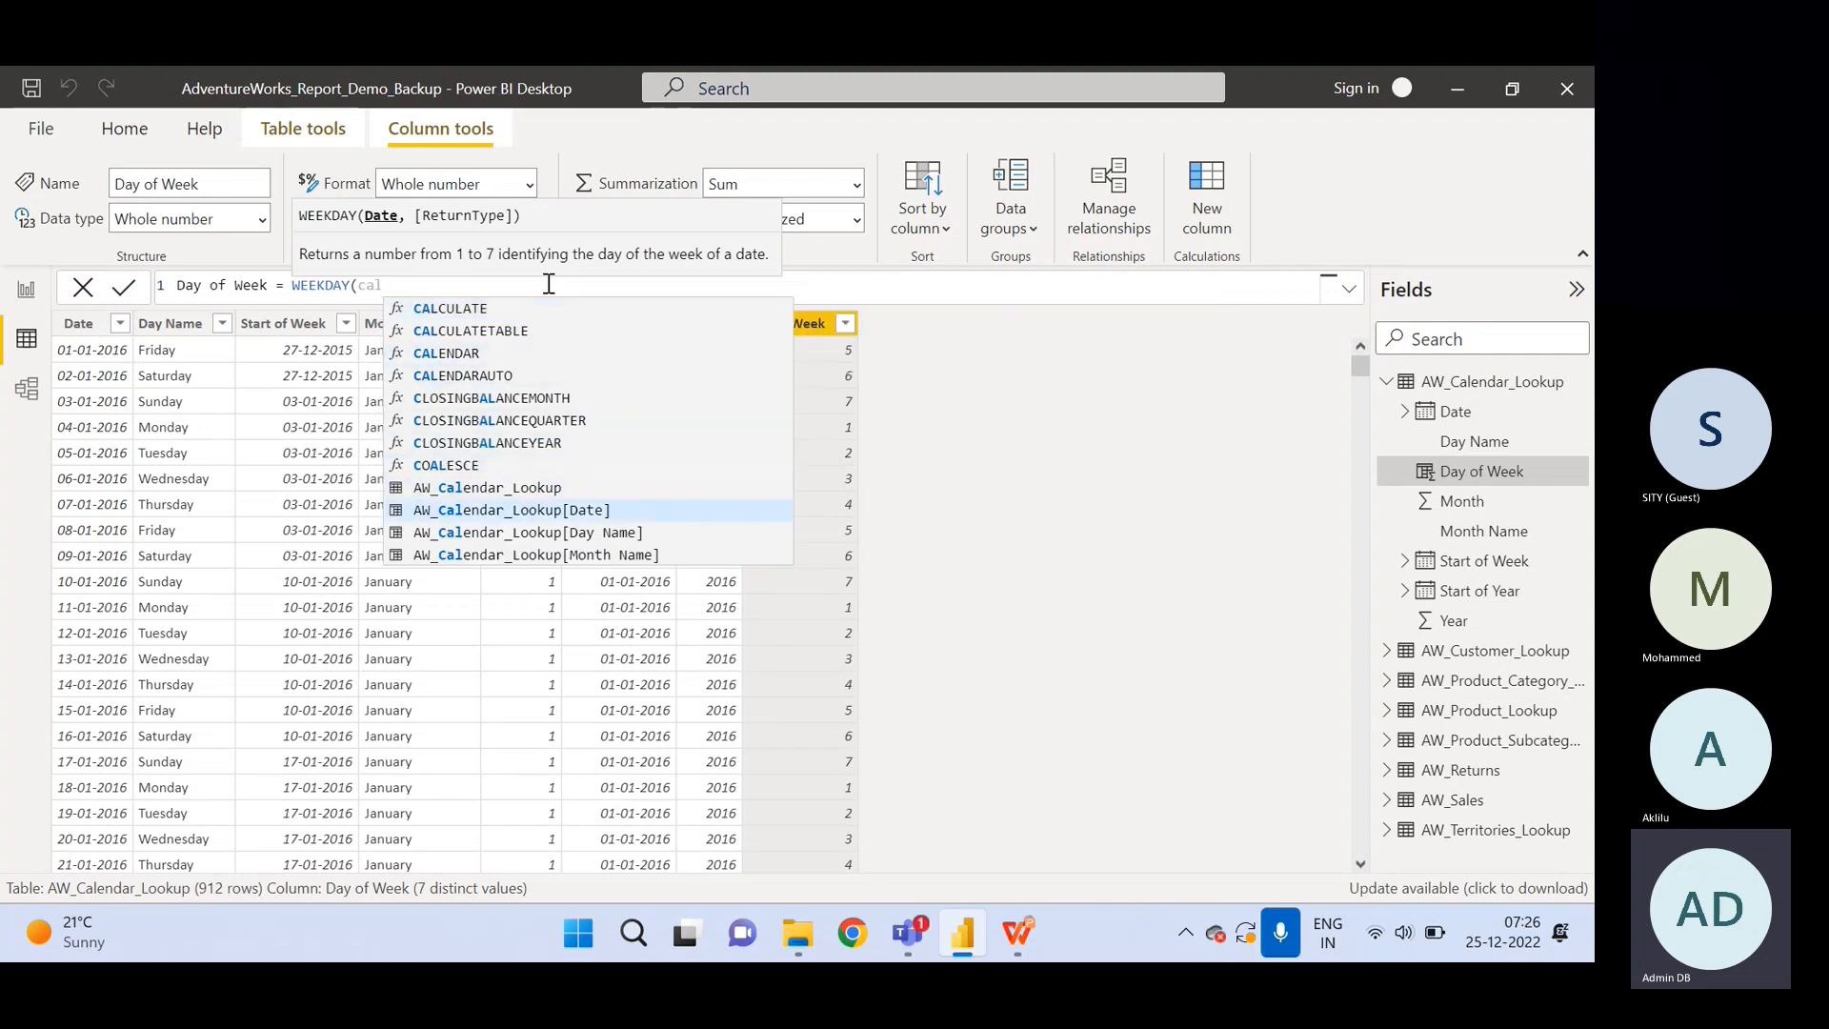
{"action": "key", "text": "Tab"}
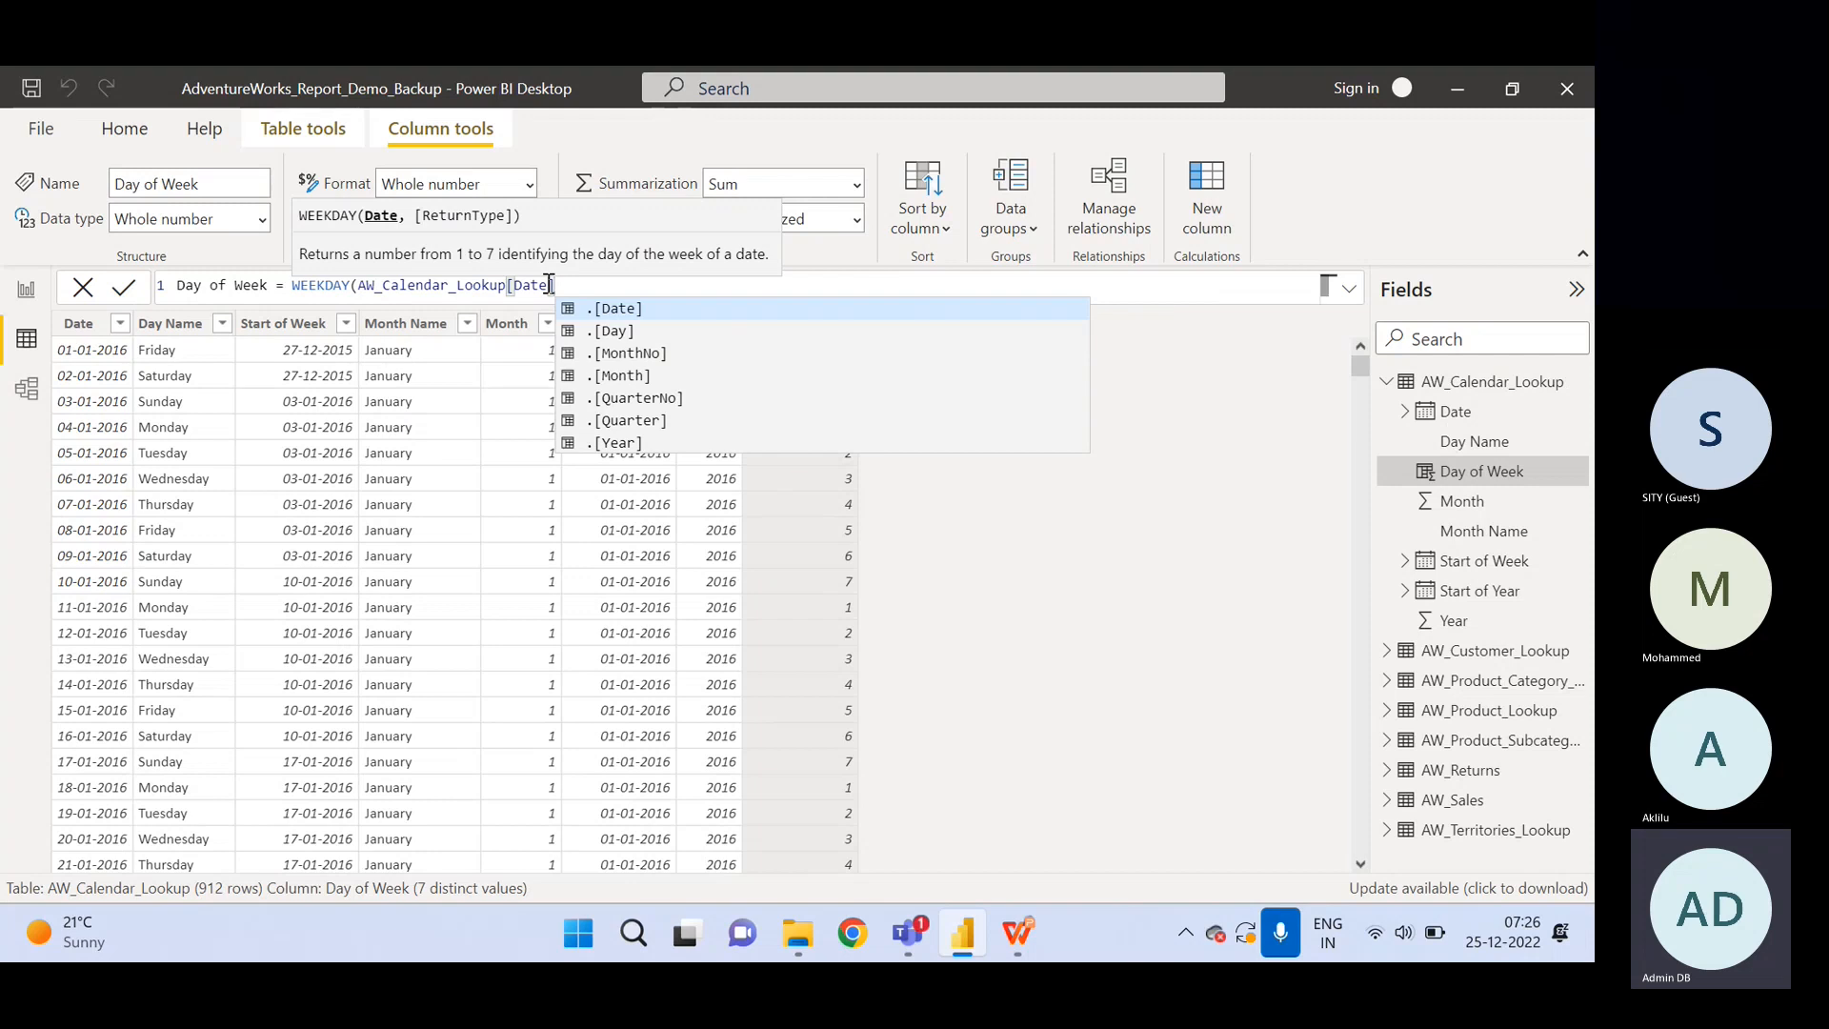
{"action": "type", "text": ","}
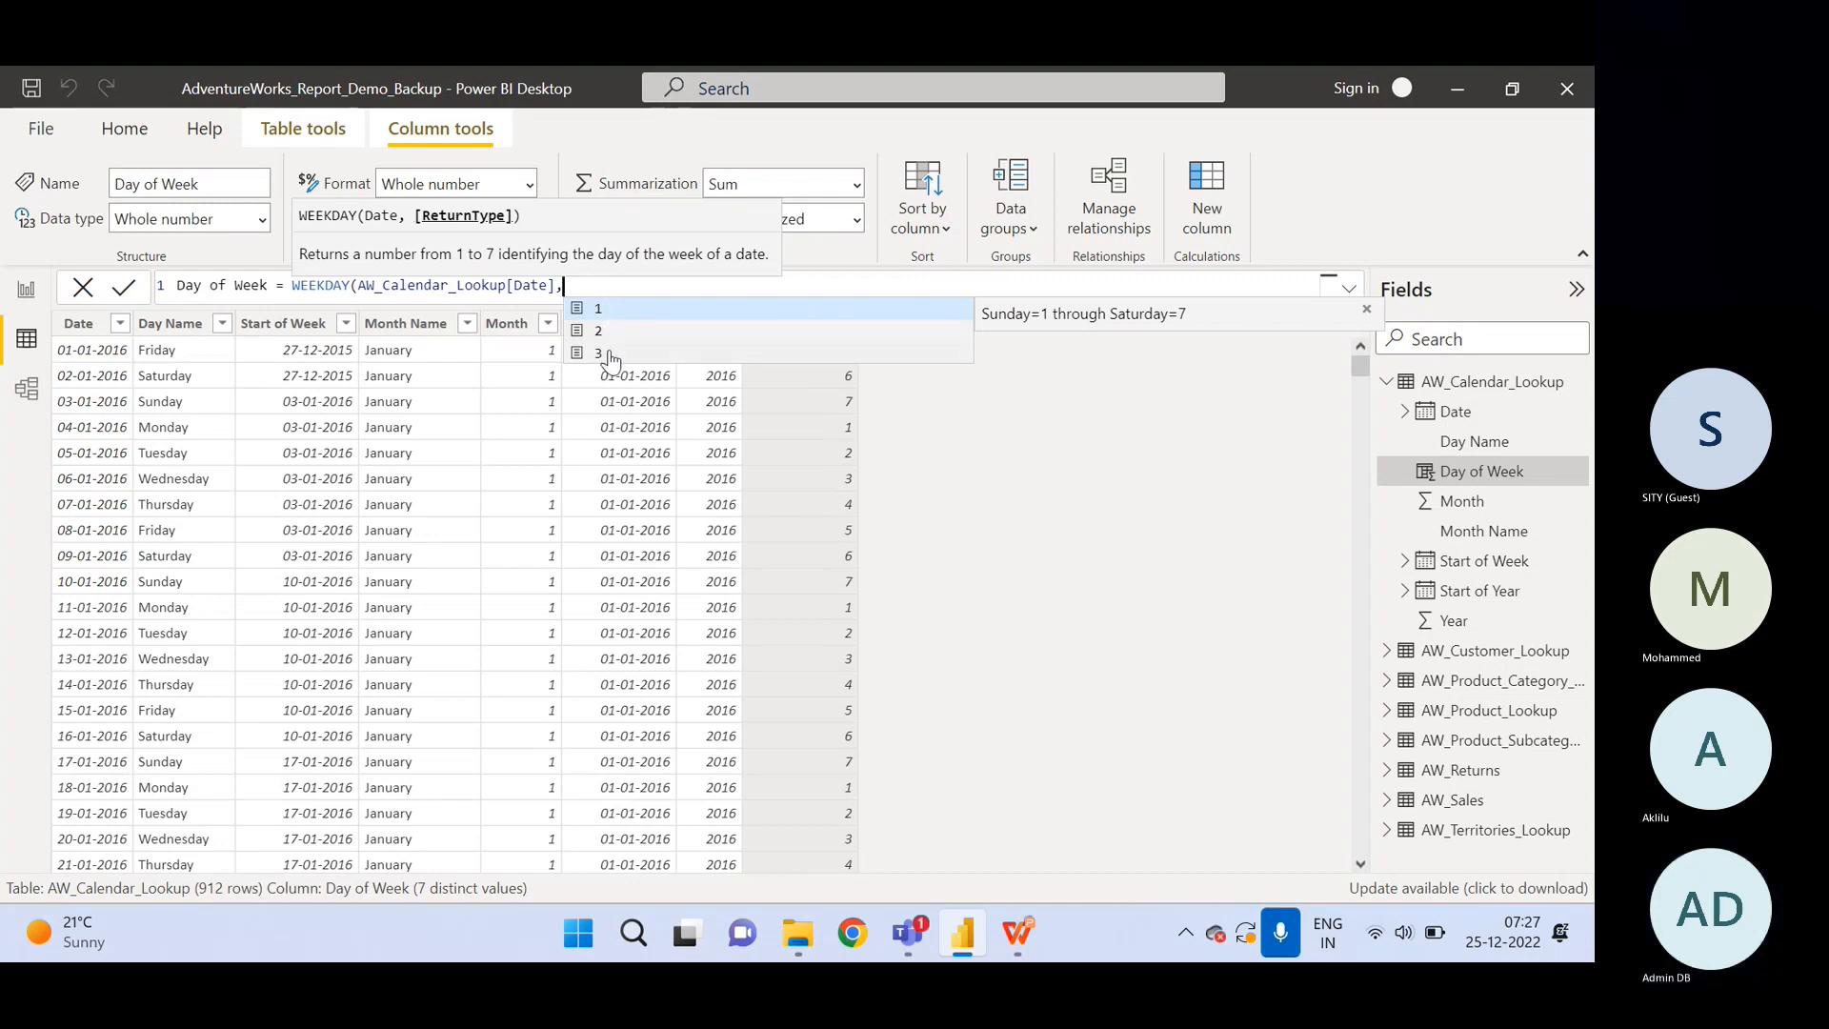
{"action": "type", "text": "2)"}
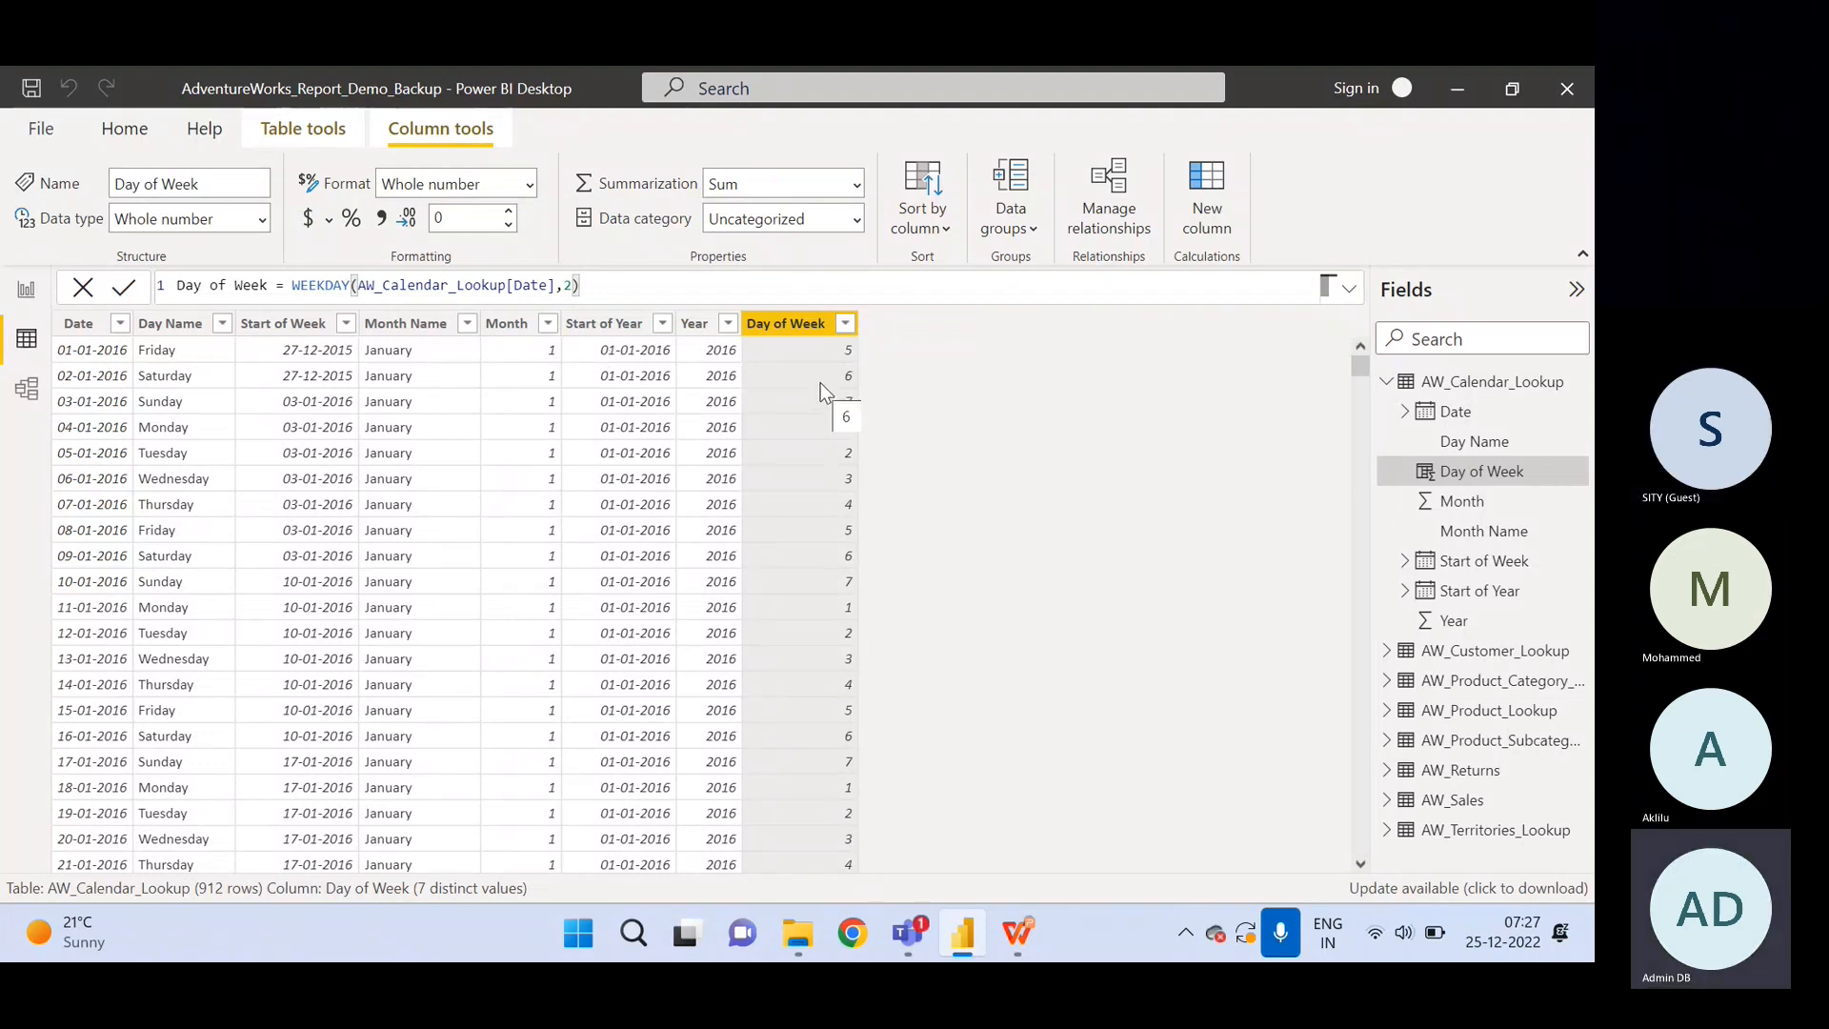
Try return type 3 in the Day of Week formula, then set the return type back to 2.
{"action": "left_click", "coordinate": [752, 285]}
{"action": "key", "text": "BackSpace"}
{"action": "type", "text": "3"}
{"action": "key", "text": "Return"}
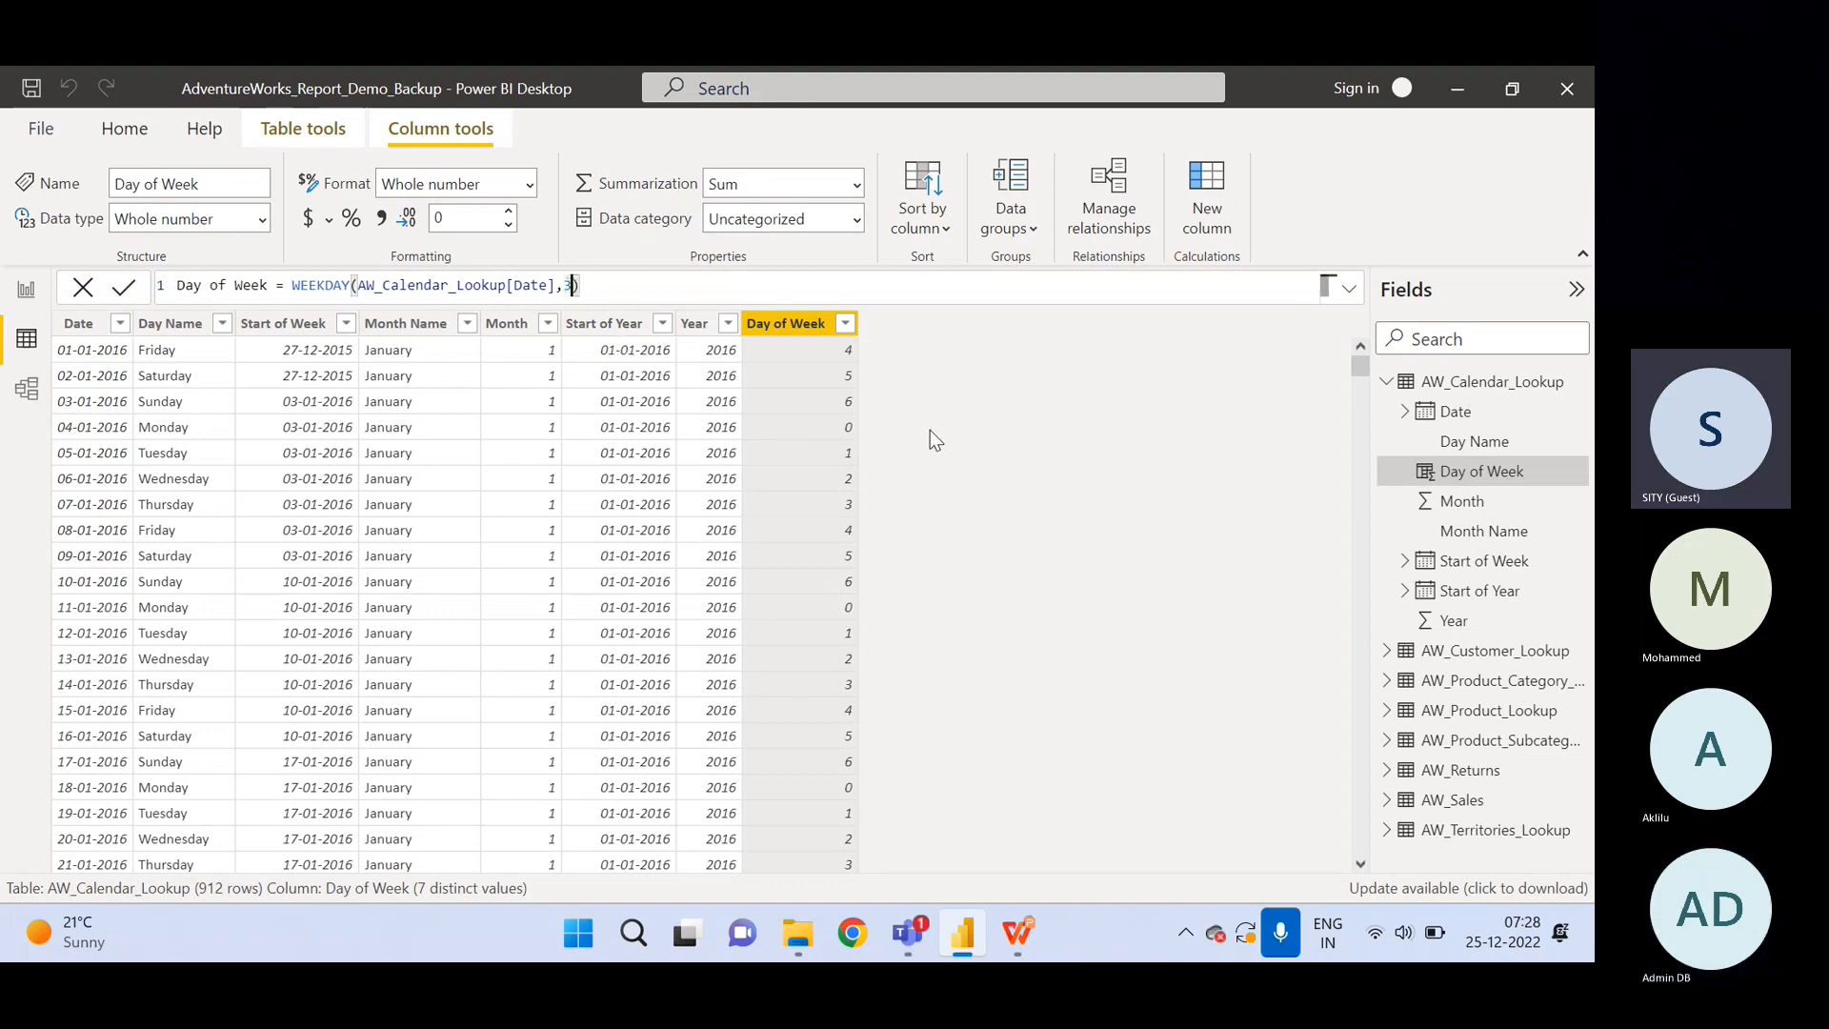
{"action": "key", "text": "BackSpace"}
{"action": "type", "text": "2"}
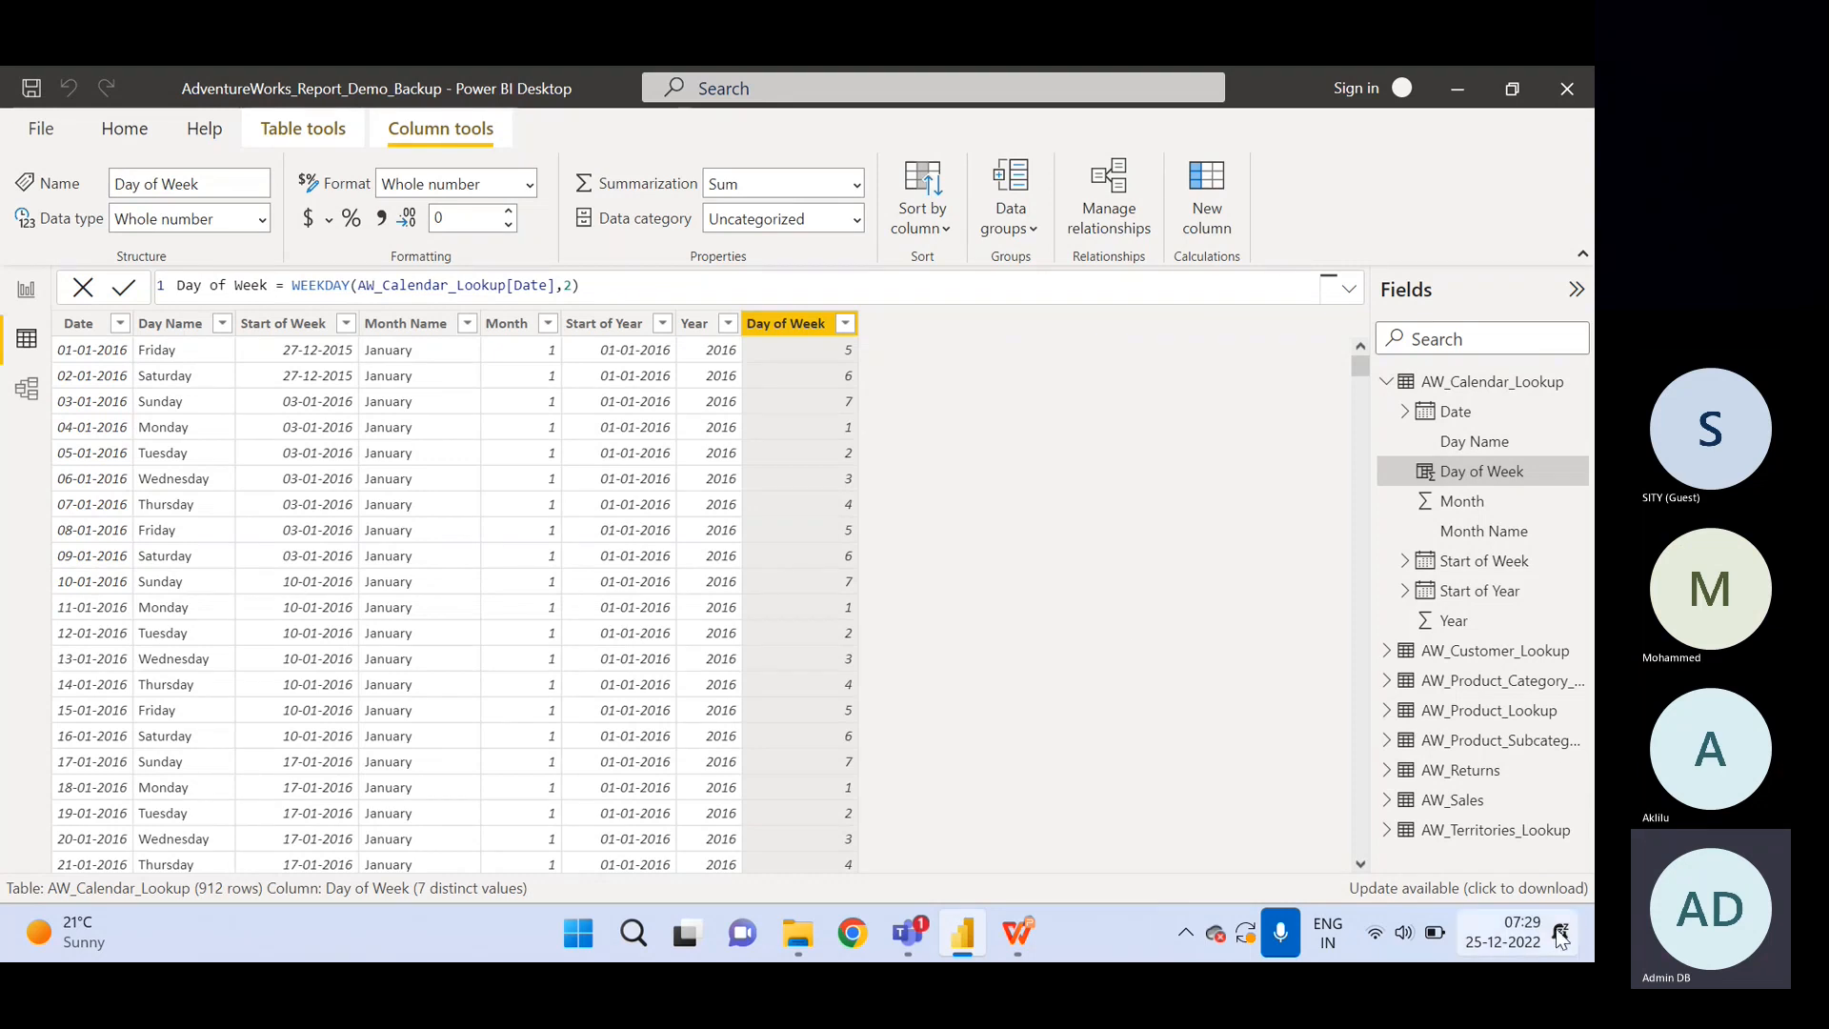
Check today's date and weekday in the system date and notifications flyout.
{"action": "left_click", "coordinate": [1519, 939]}
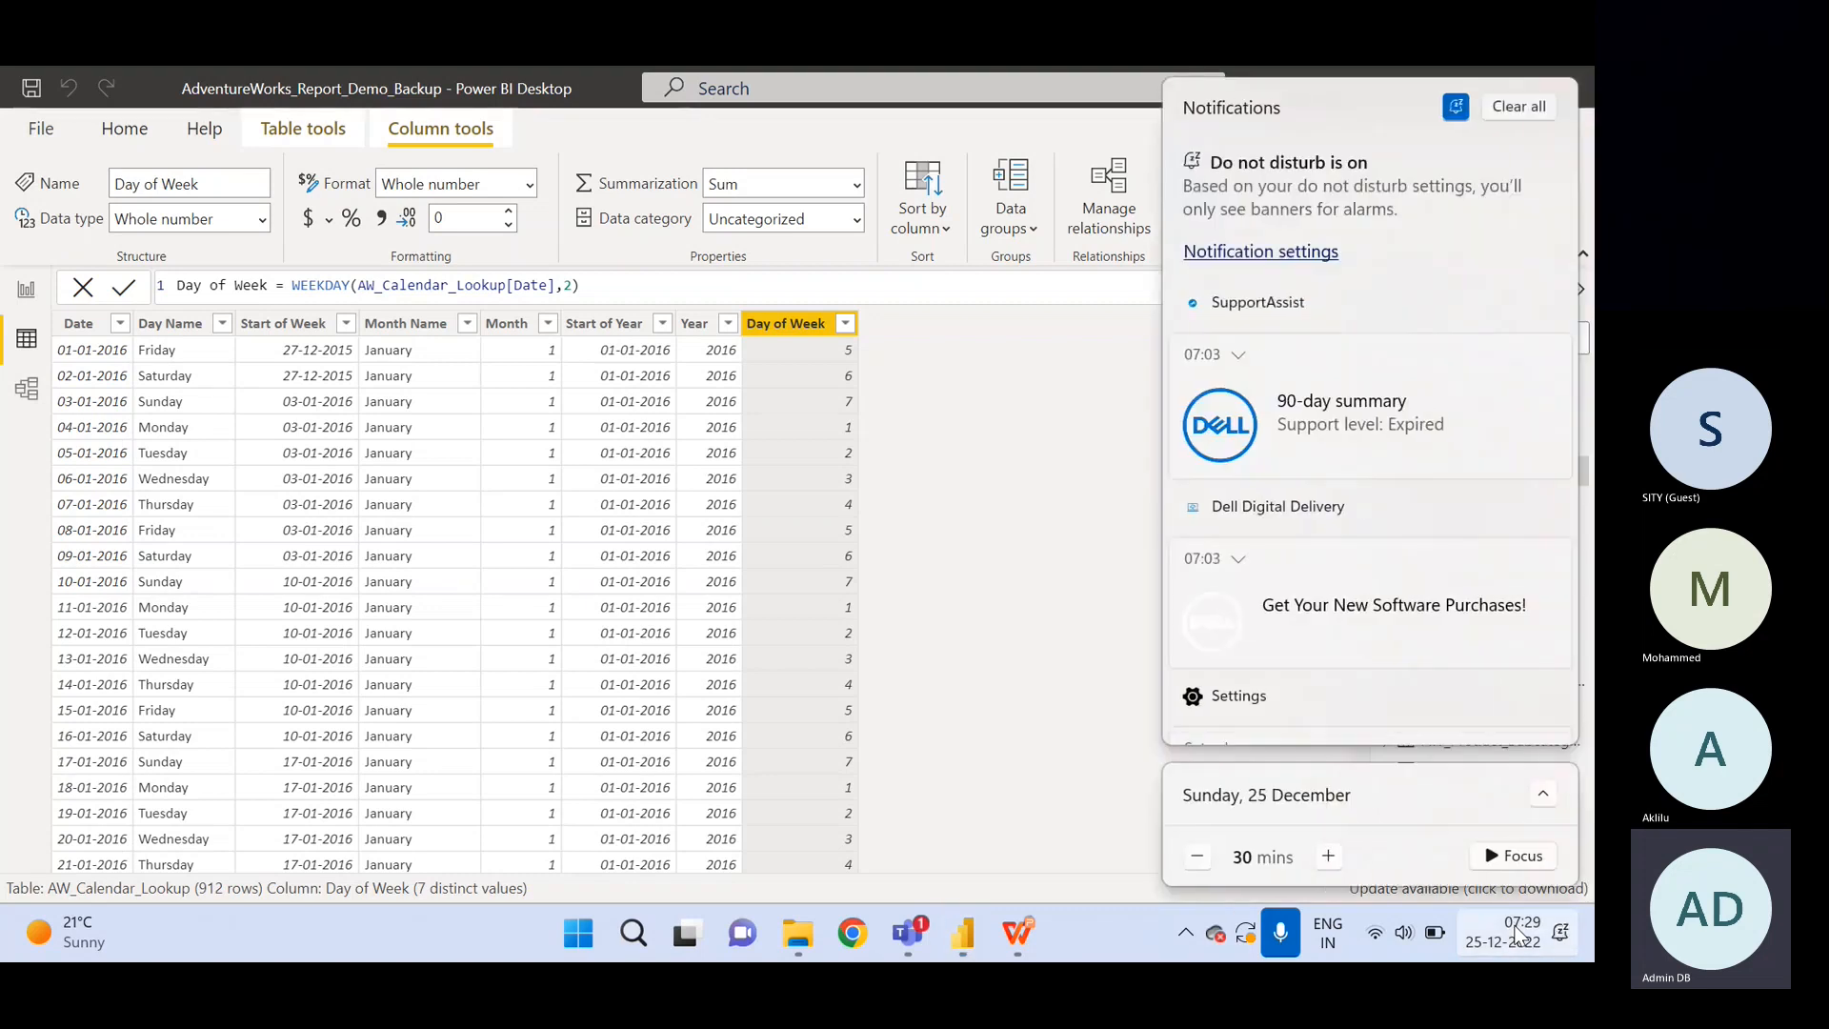
{"action": "left_click", "coordinate": [942, 411]}
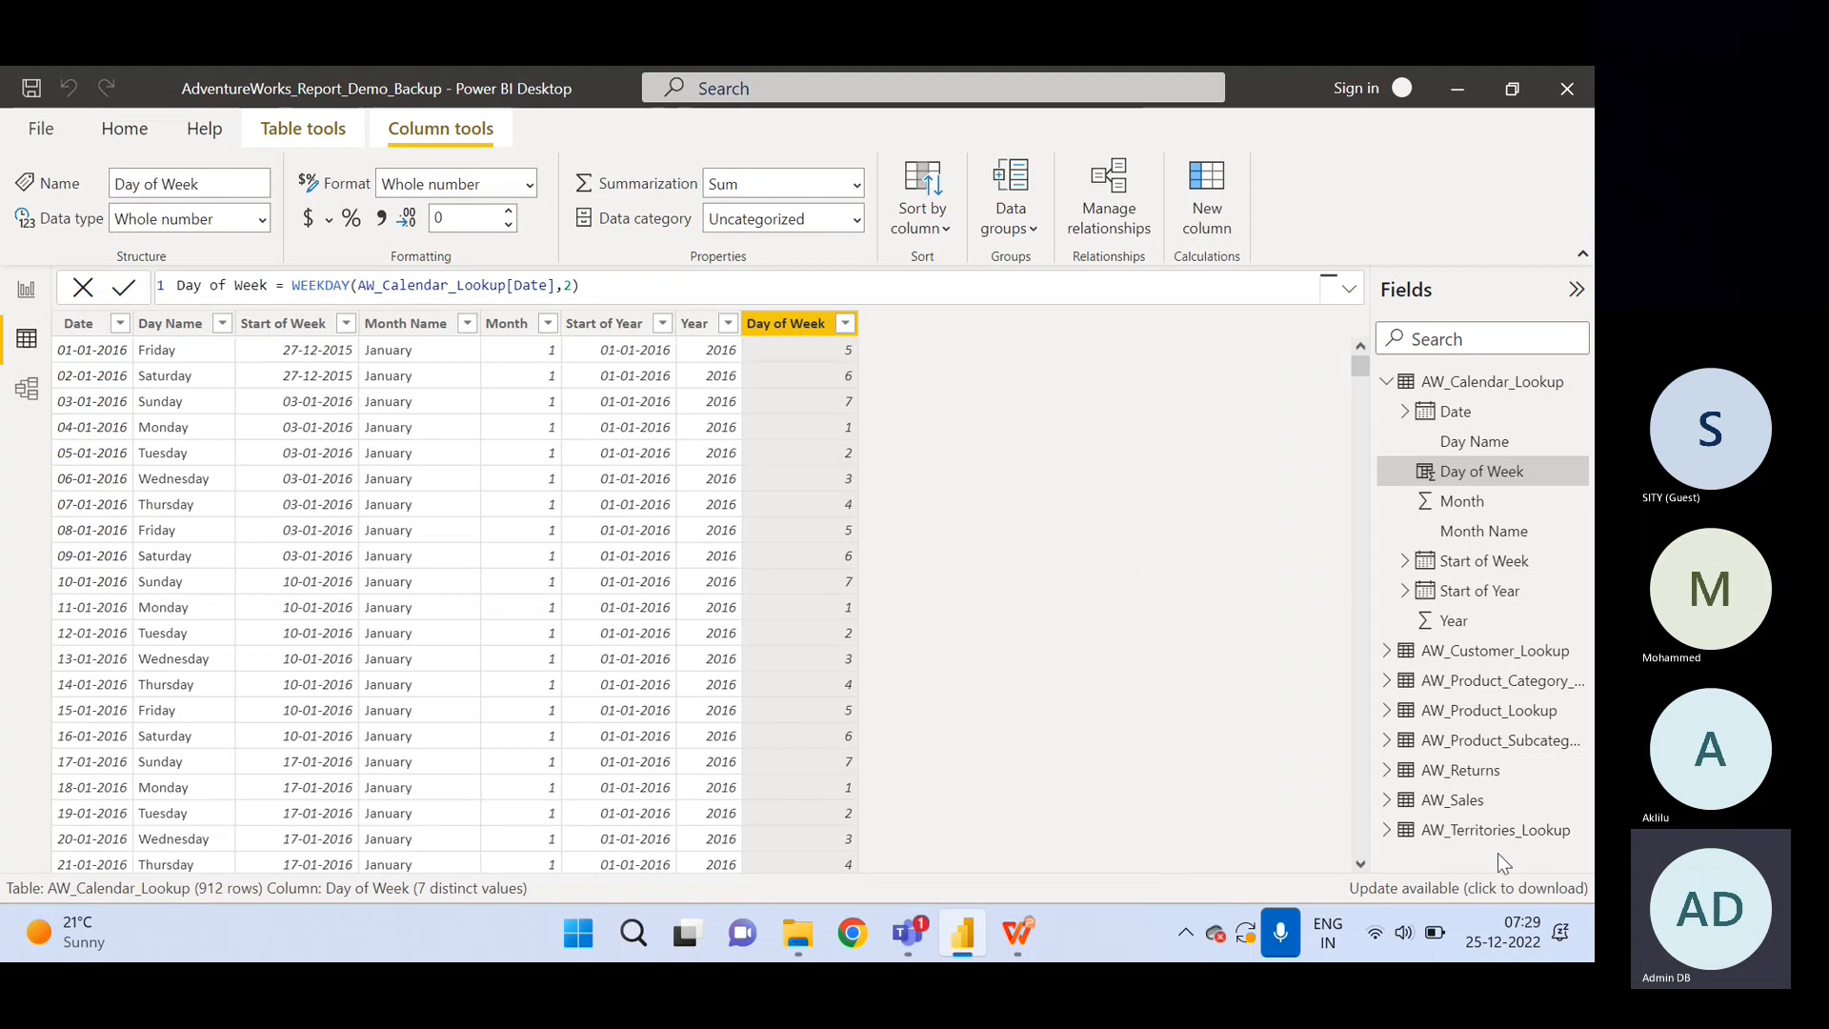
{"action": "left_click", "coordinate": [1517, 932]}
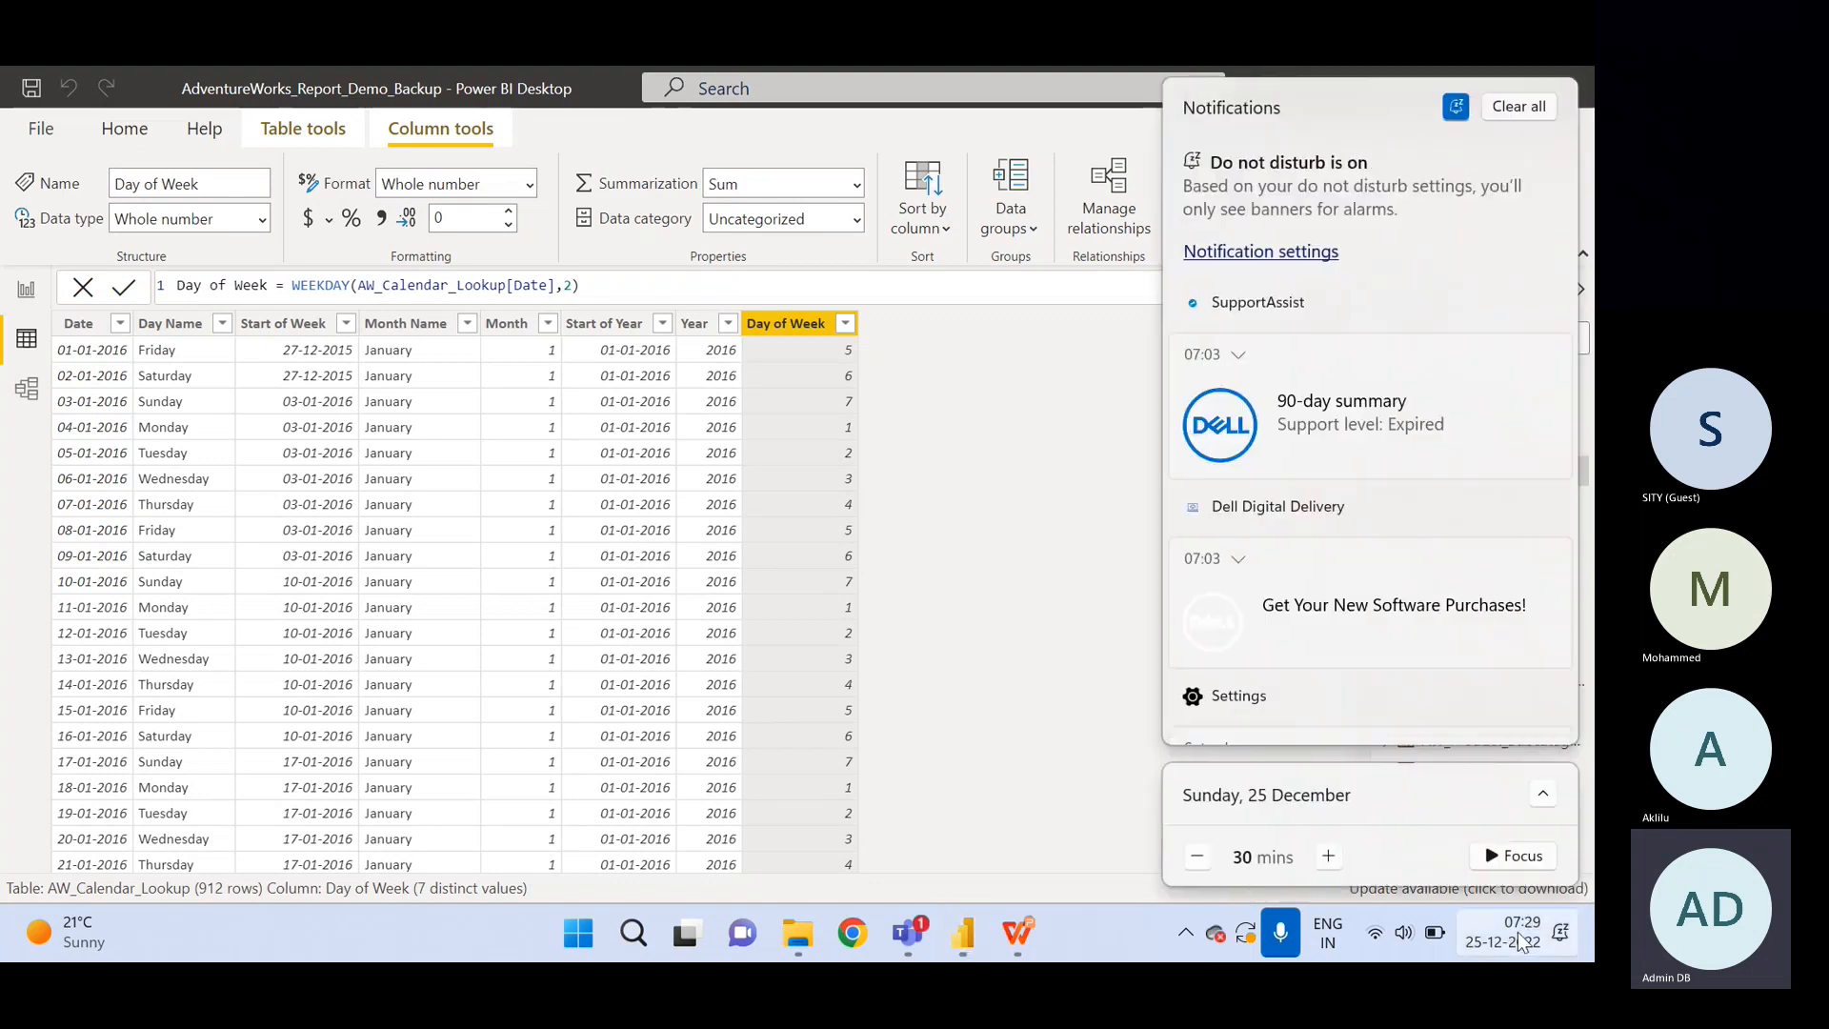
{"action": "left_click", "coordinate": [1517, 931]}
{"action": "left_click", "coordinate": [1517, 931]}
{"action": "left_click", "coordinate": [1517, 932]}
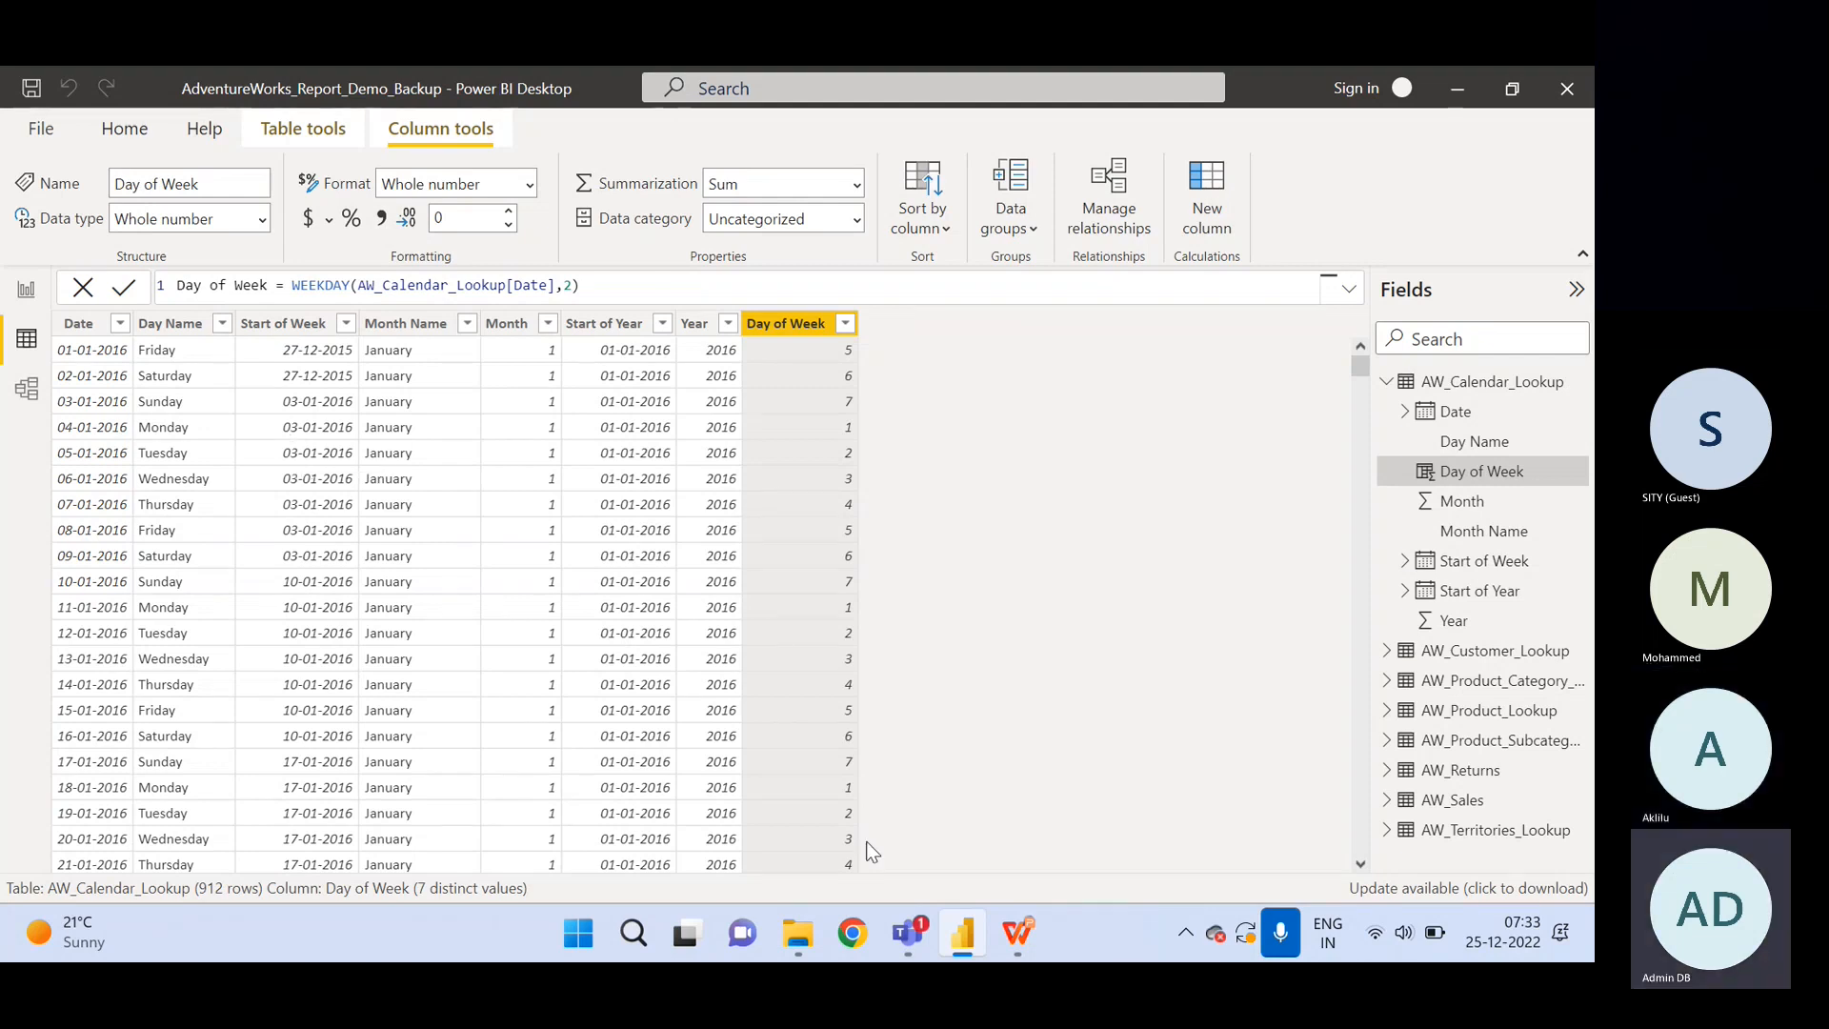
Switch to the Microsoft Teams meeting window, check the meeting chat, and return to Power BI Desktop.
{"action": "mouse_move", "coordinate": [899, 930]}
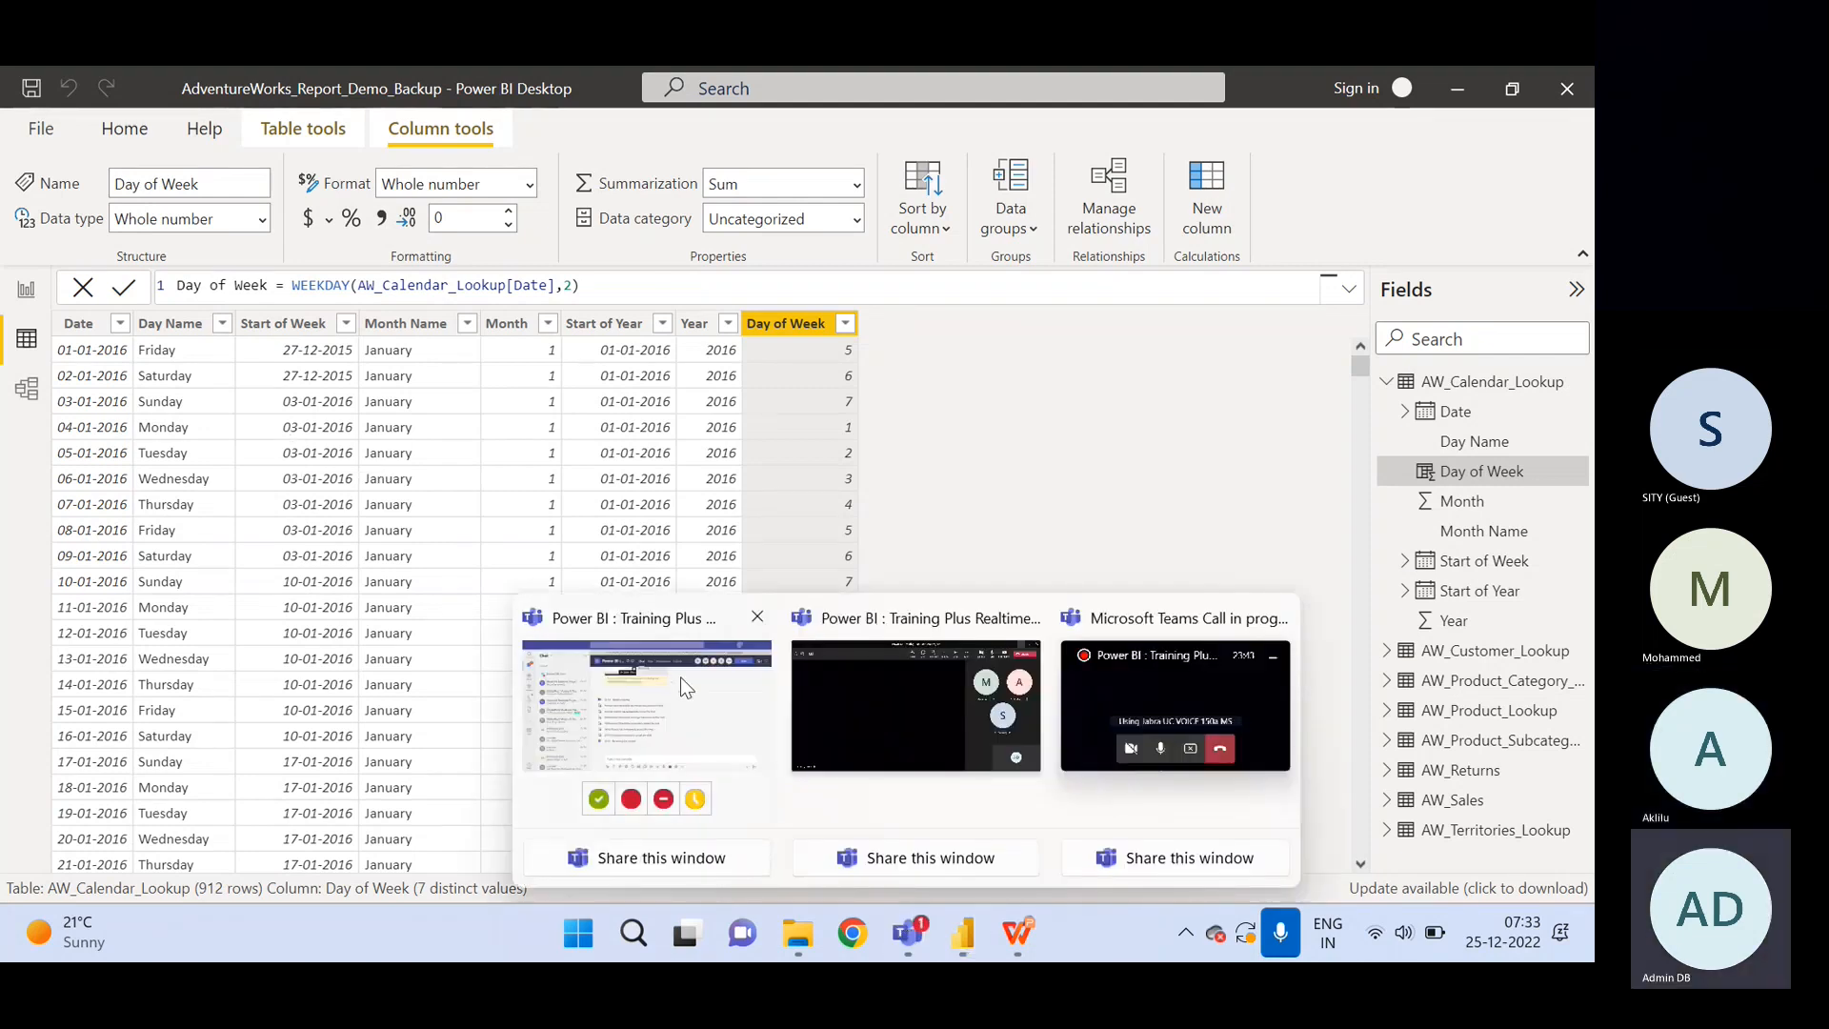
{"action": "mouse_move", "coordinate": [680, 676]}
{"action": "left_click", "coordinate": [829, 697]}
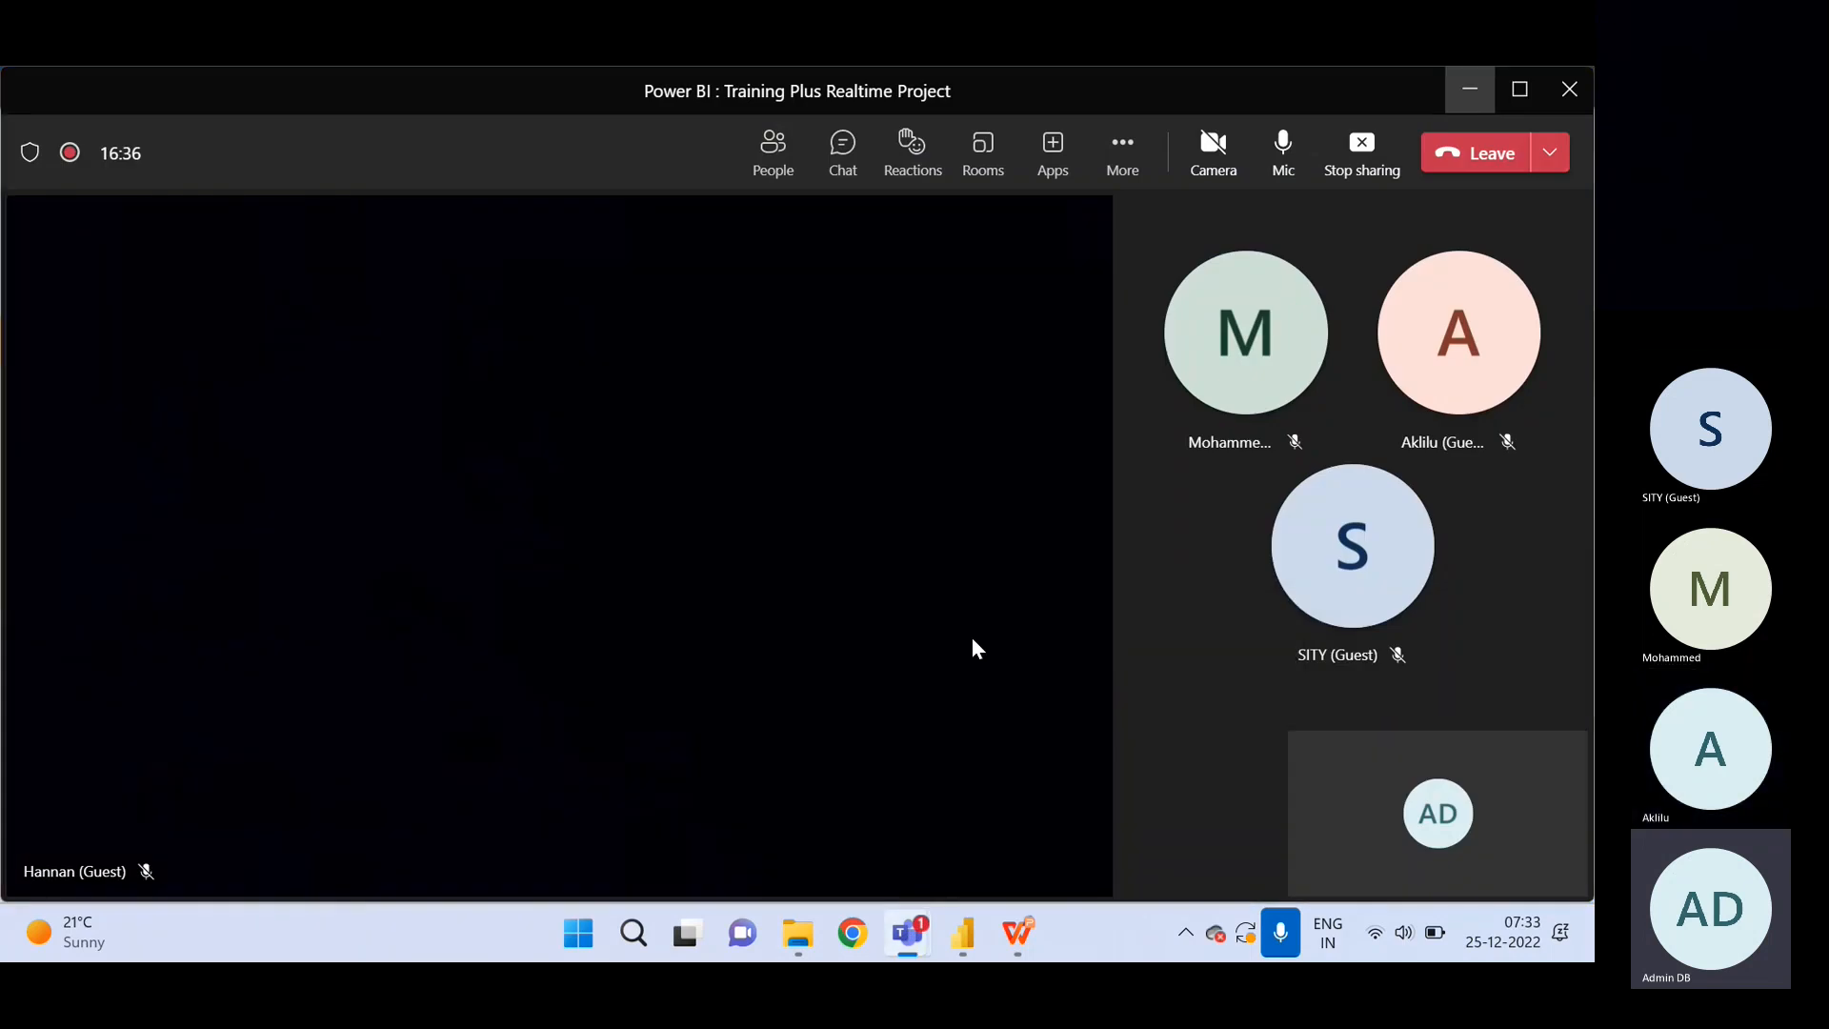
{"action": "left_click", "coordinate": [831, 169]}
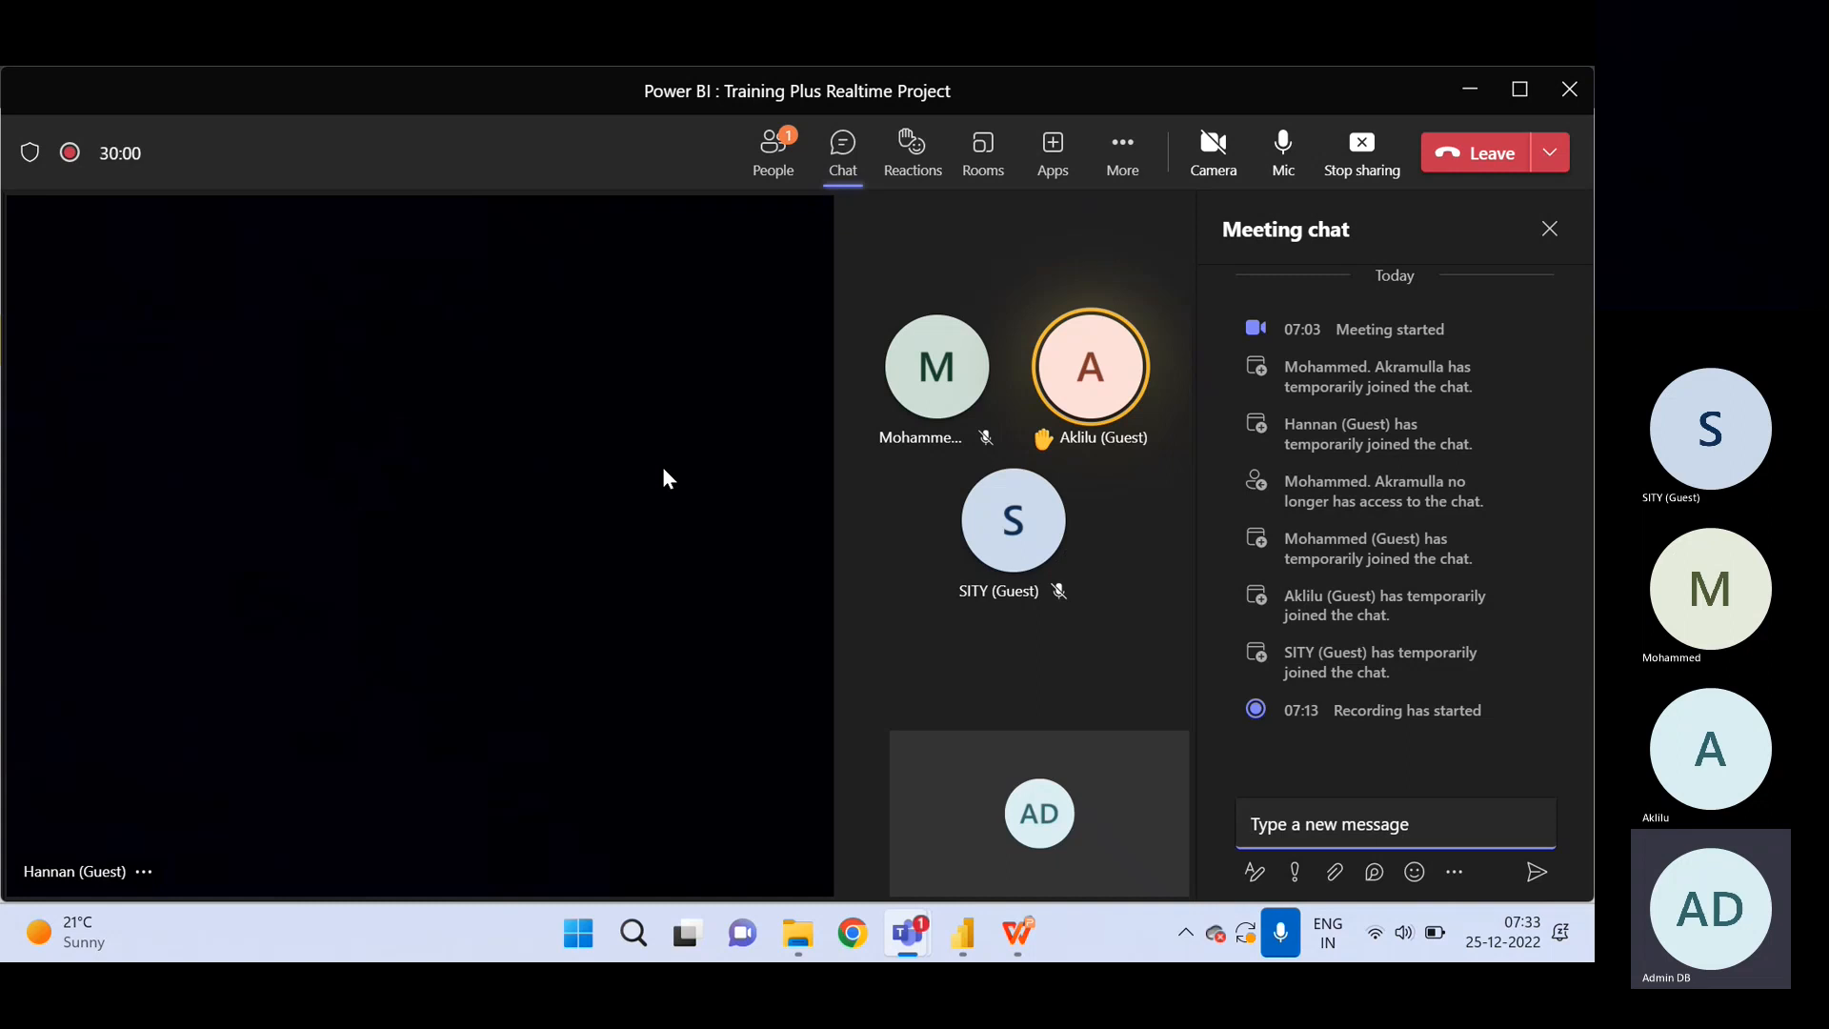
{"action": "left_click", "coordinate": [1548, 230]}
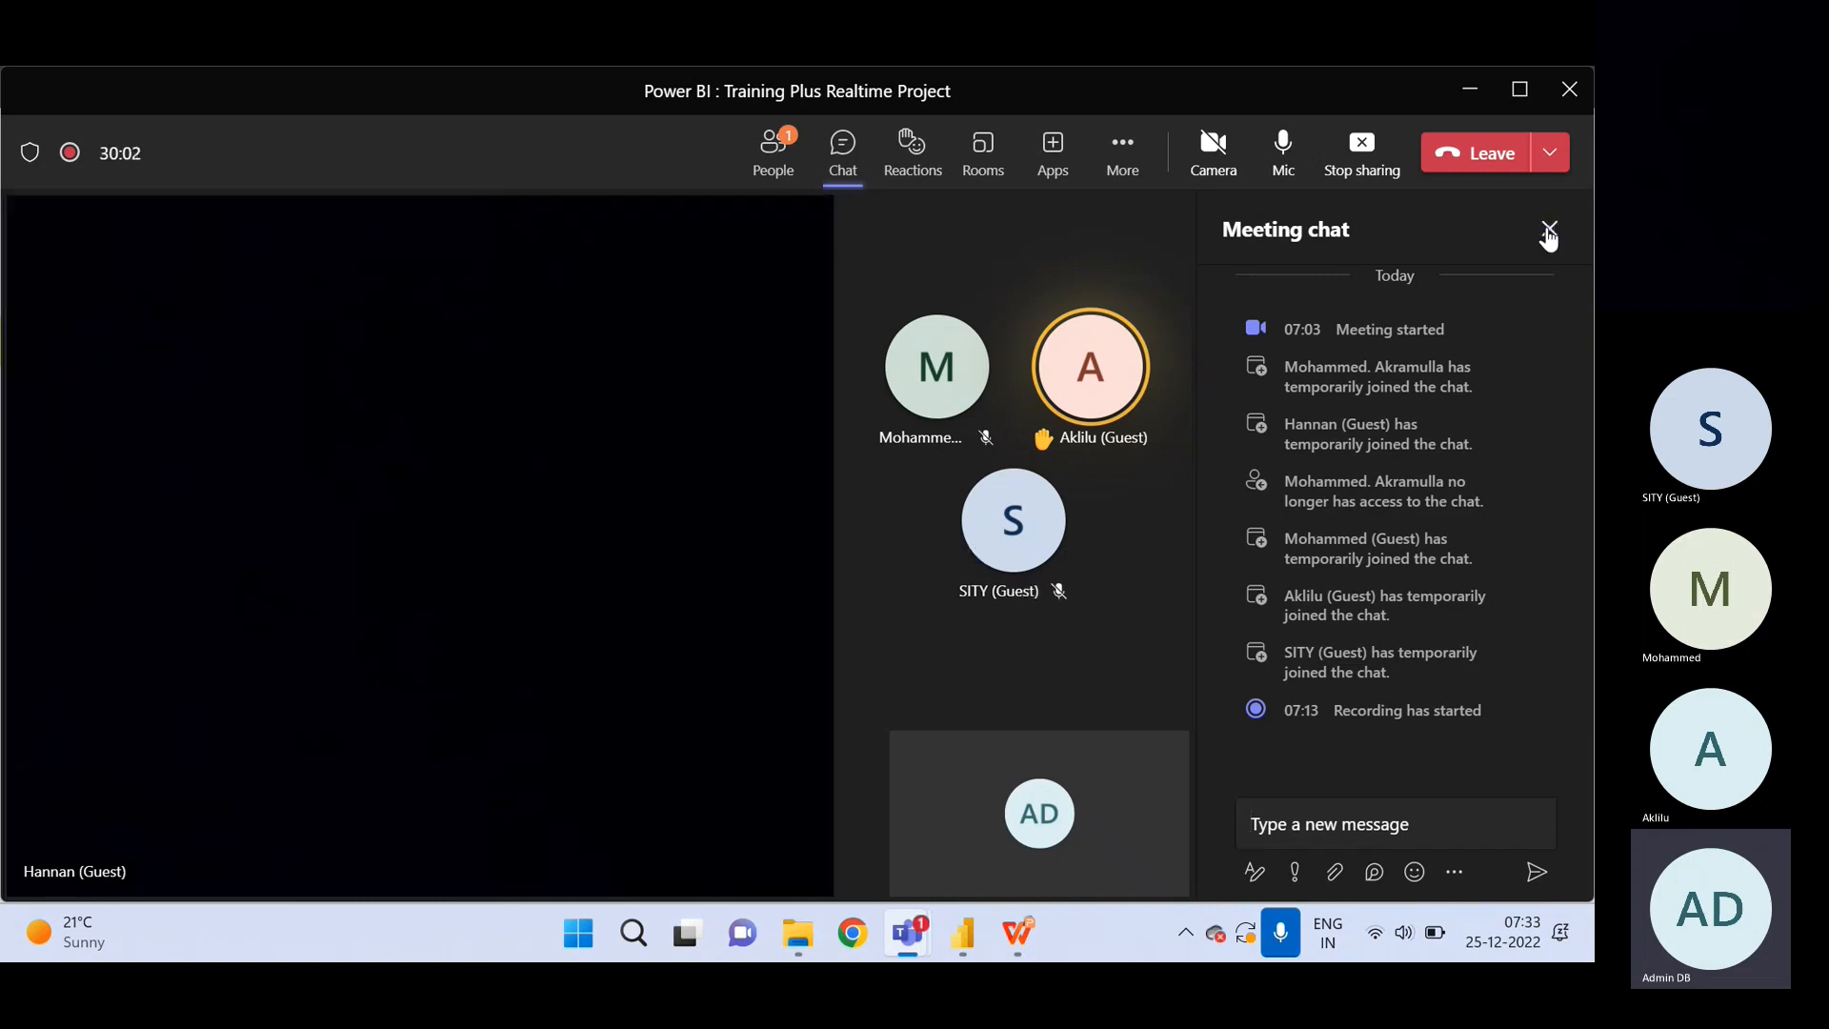
{"action": "left_click", "coordinate": [1468, 94]}
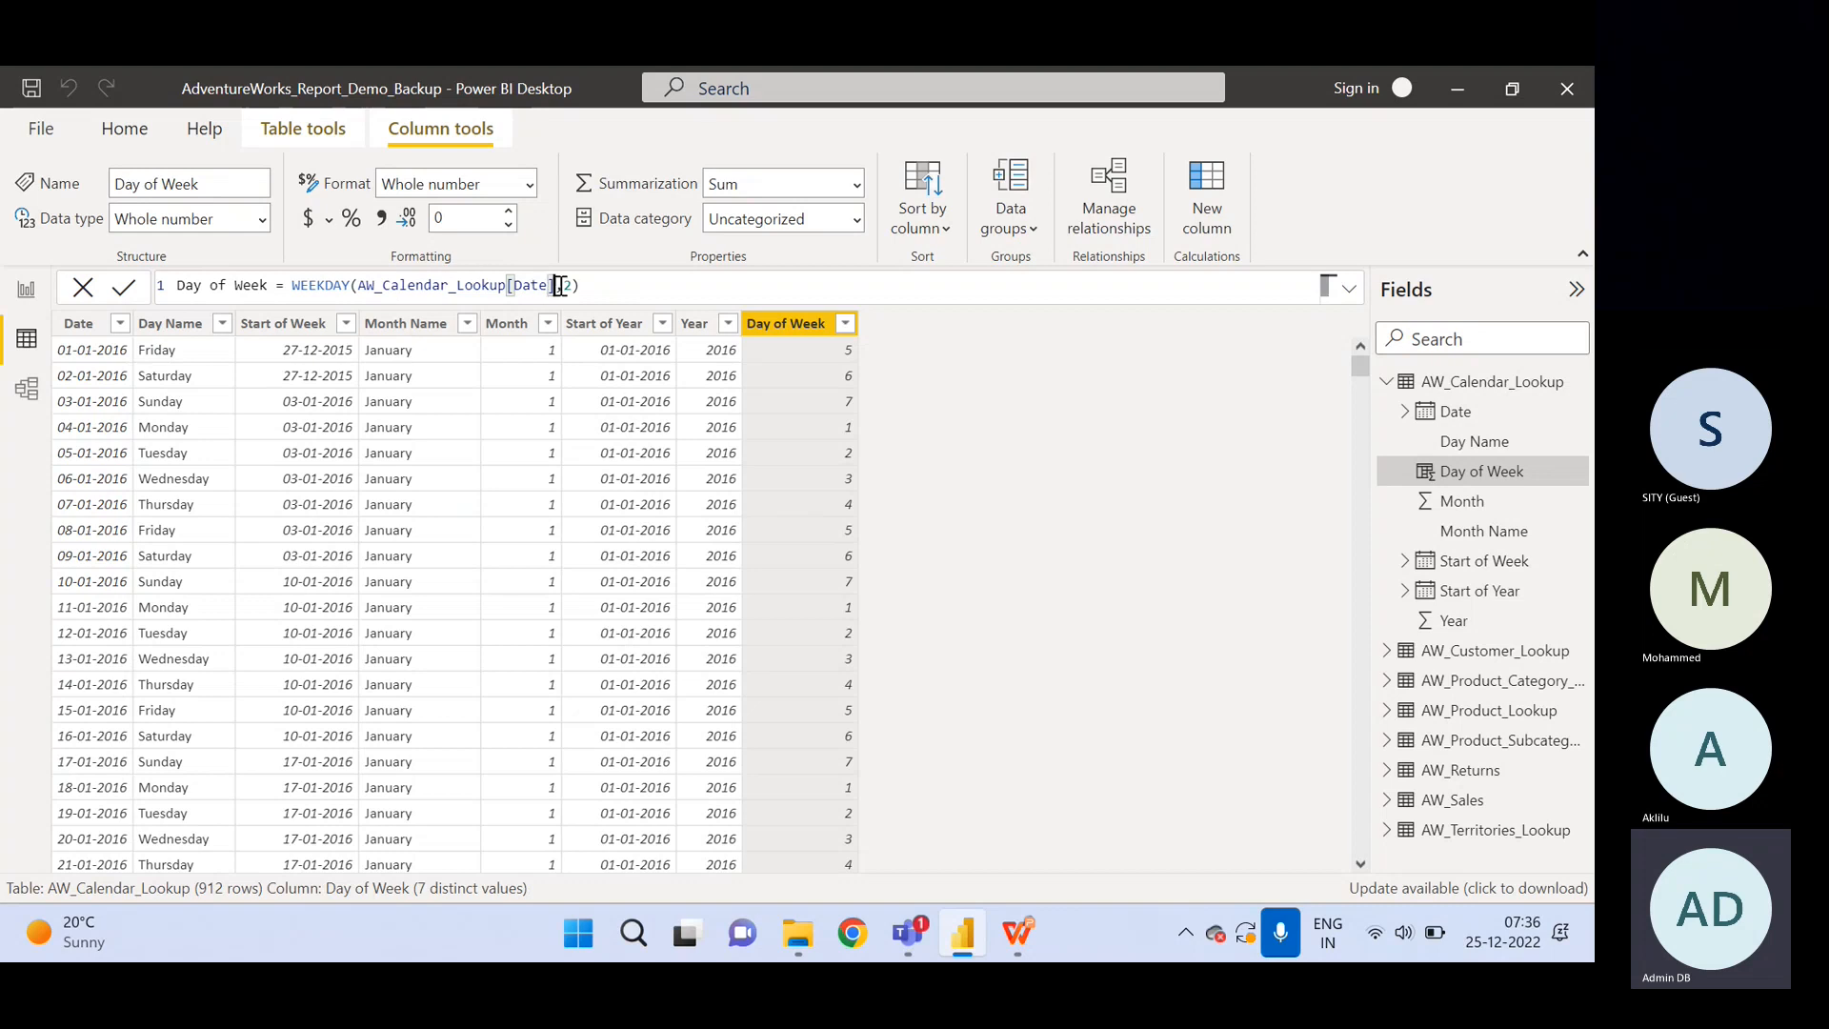
Highlight the AW_Calendar_Lookup[Date] argument and its Date column name in the Day of Week formula.
{"action": "left_click_drag", "start_coordinate": [561, 286], "coordinate": [360, 284]}
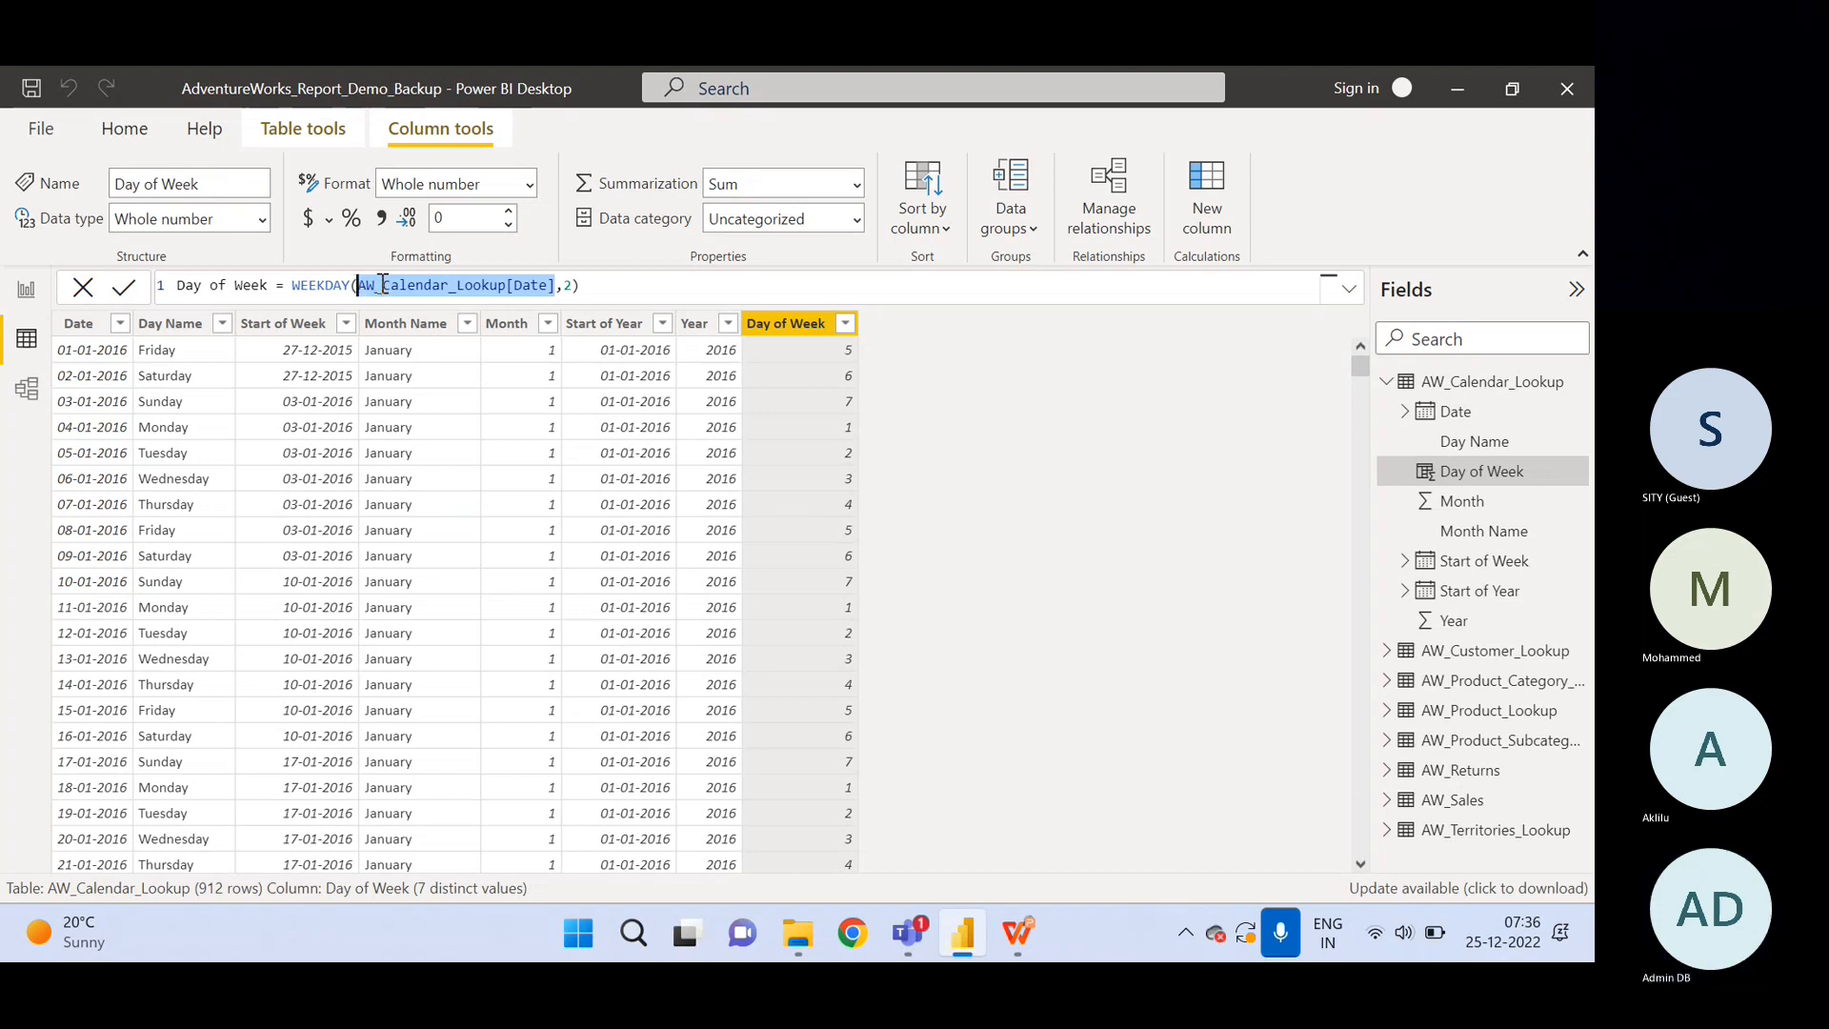
{"action": "left_click", "coordinate": [526, 289]}
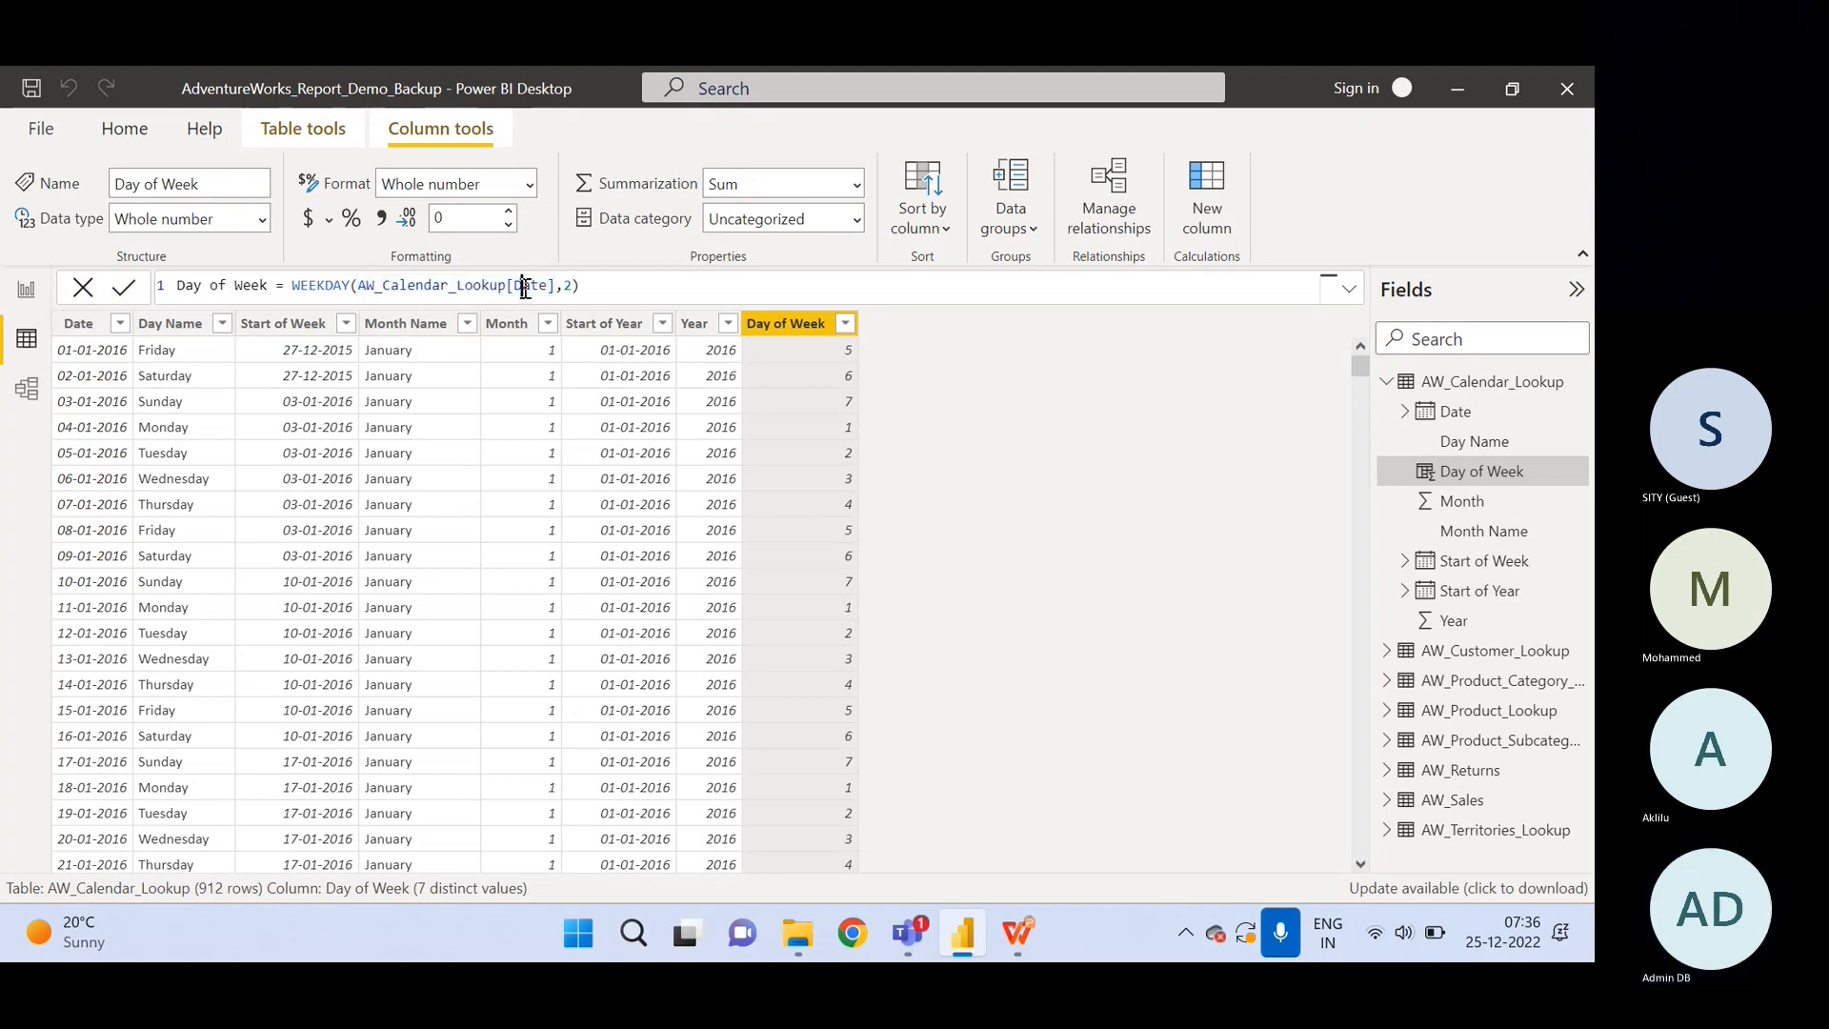
{"action": "double_click", "coordinate": [526, 290]}
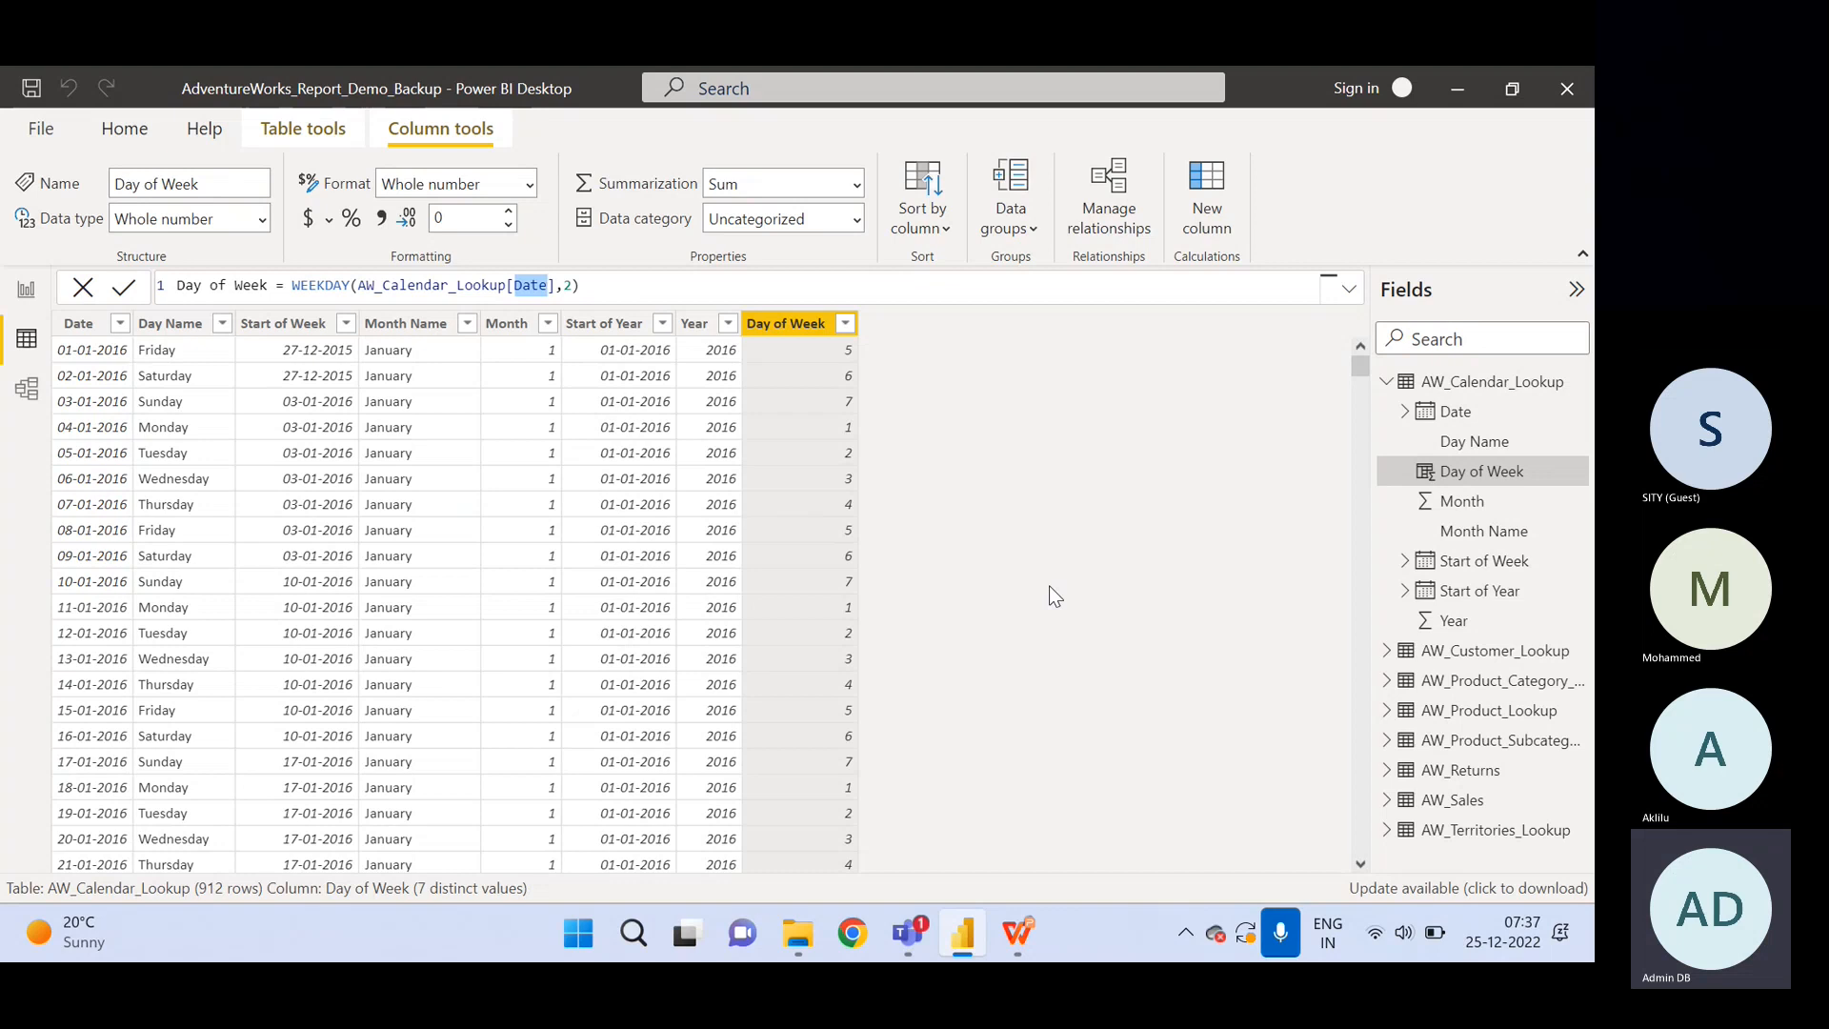
{"action": "left_click", "coordinate": [1474, 383]}
{"action": "right_click", "coordinate": [1474, 383]}
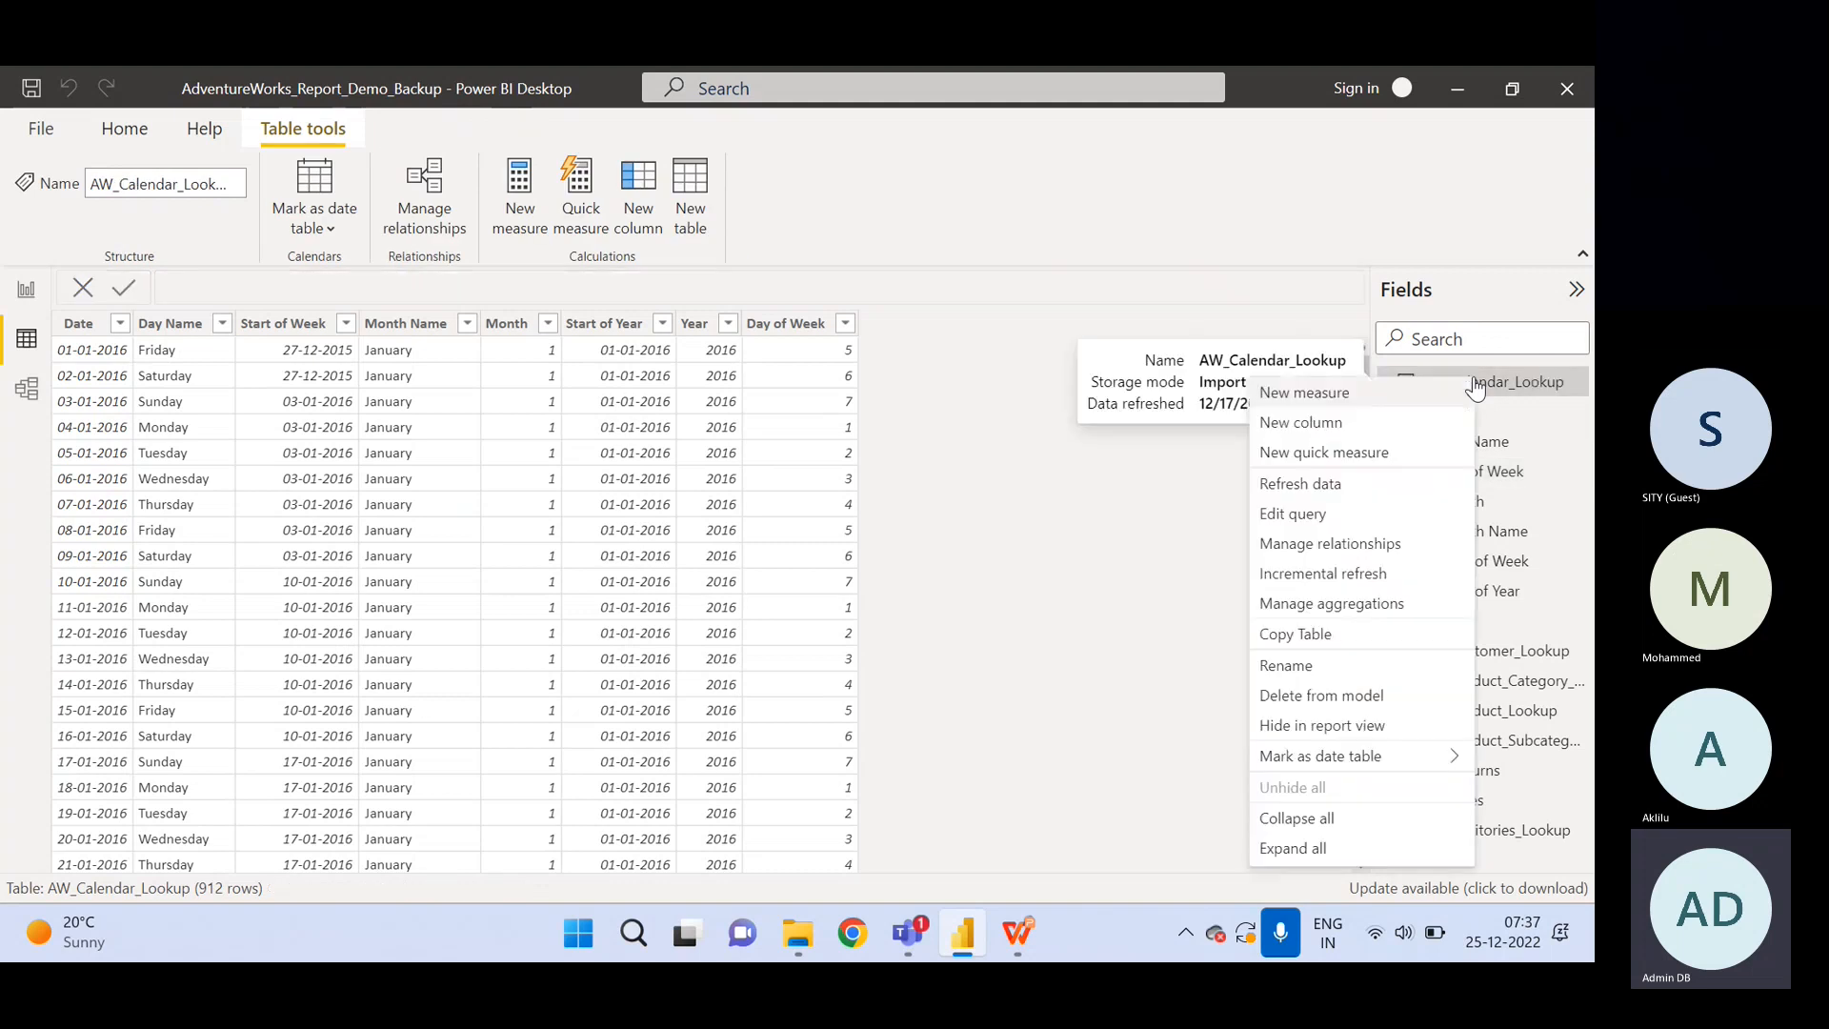
{"action": "left_click", "coordinate": [1325, 425]}
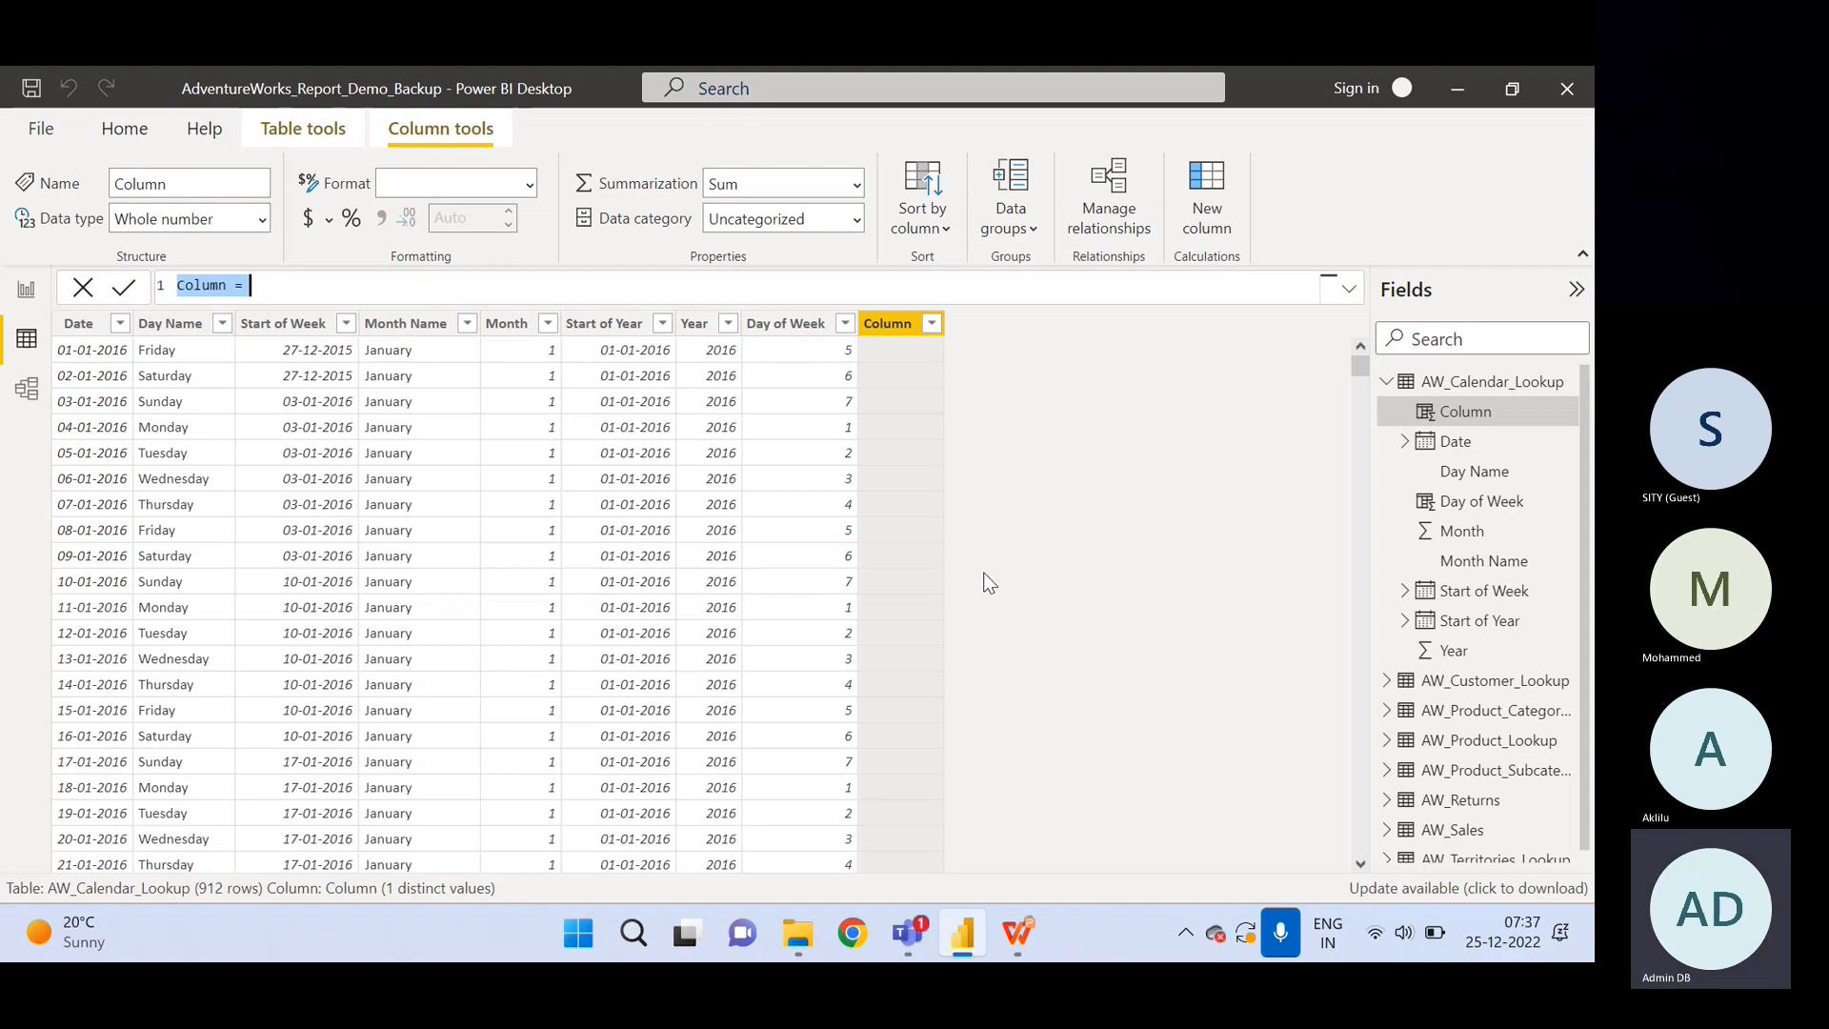
{"action": "key", "text": "BackSpace"}
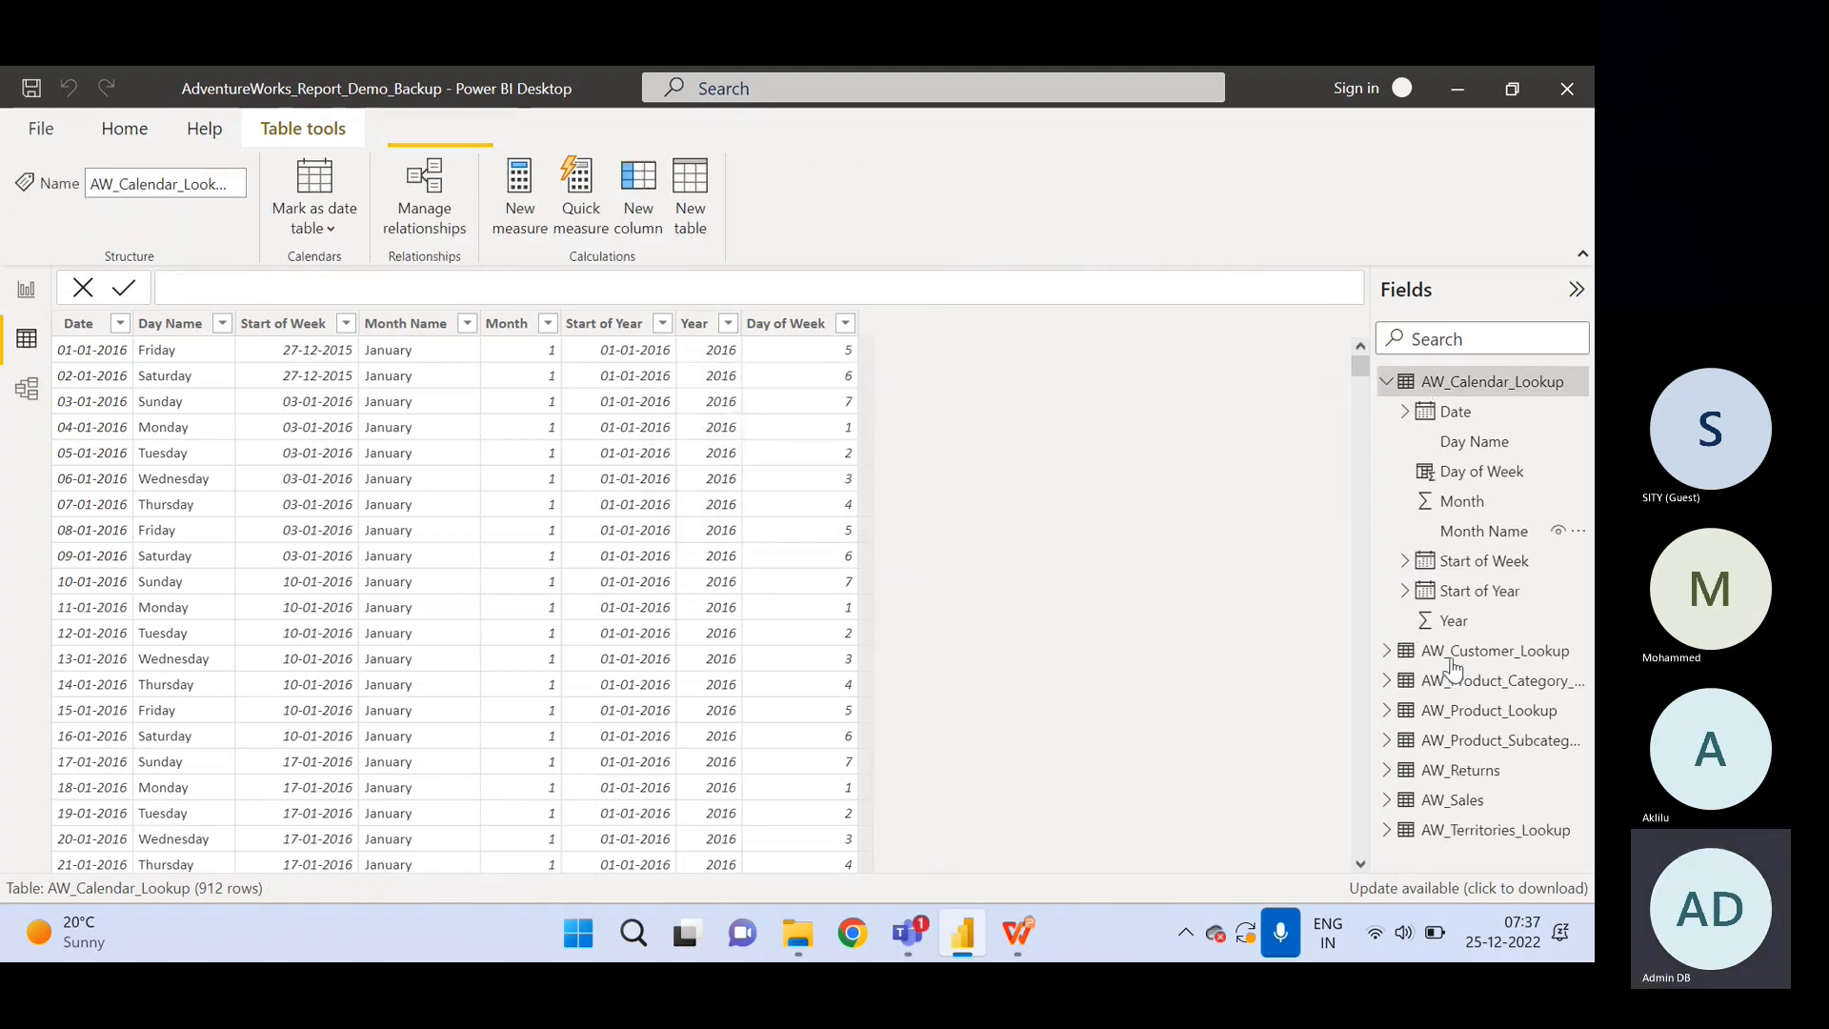
Open the AW_Customer_Lookup table, expand its fields and select the BirthYear column.
{"action": "left_click", "coordinate": [1452, 655]}
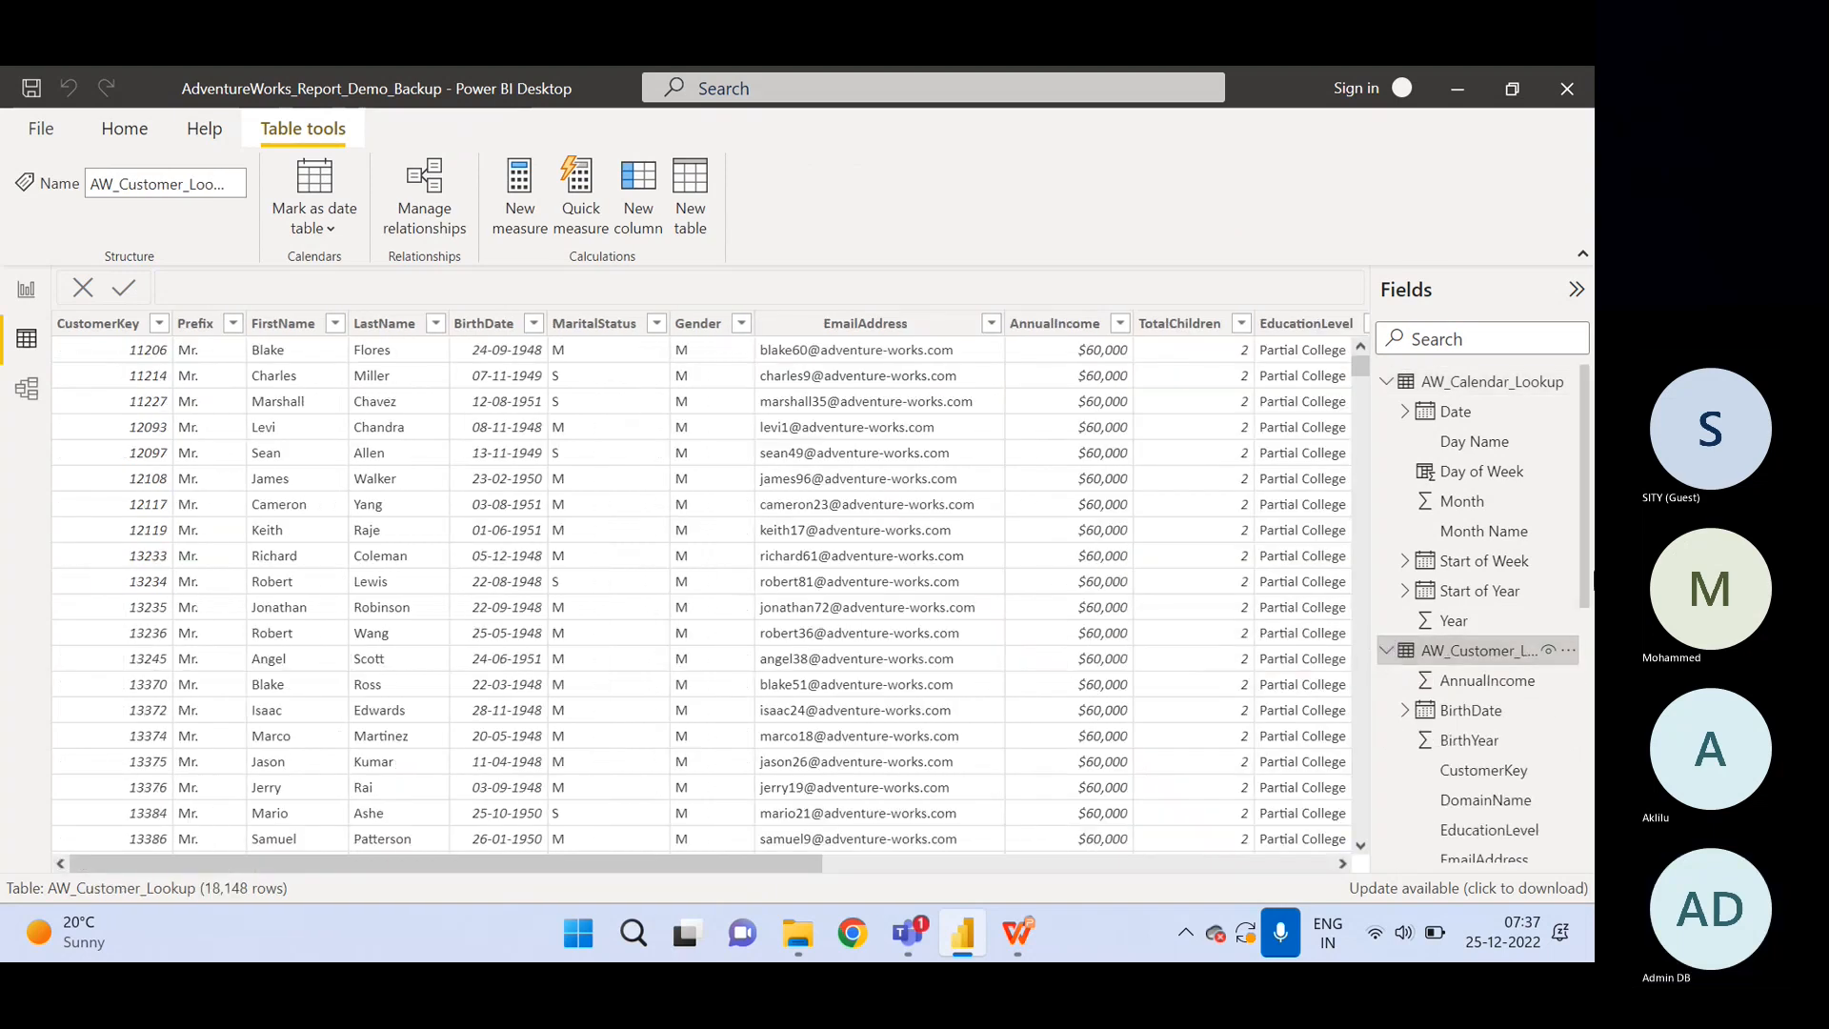
{"action": "left_click_drag", "start_coordinate": [1585, 522], "coordinate": [1581, 633]}
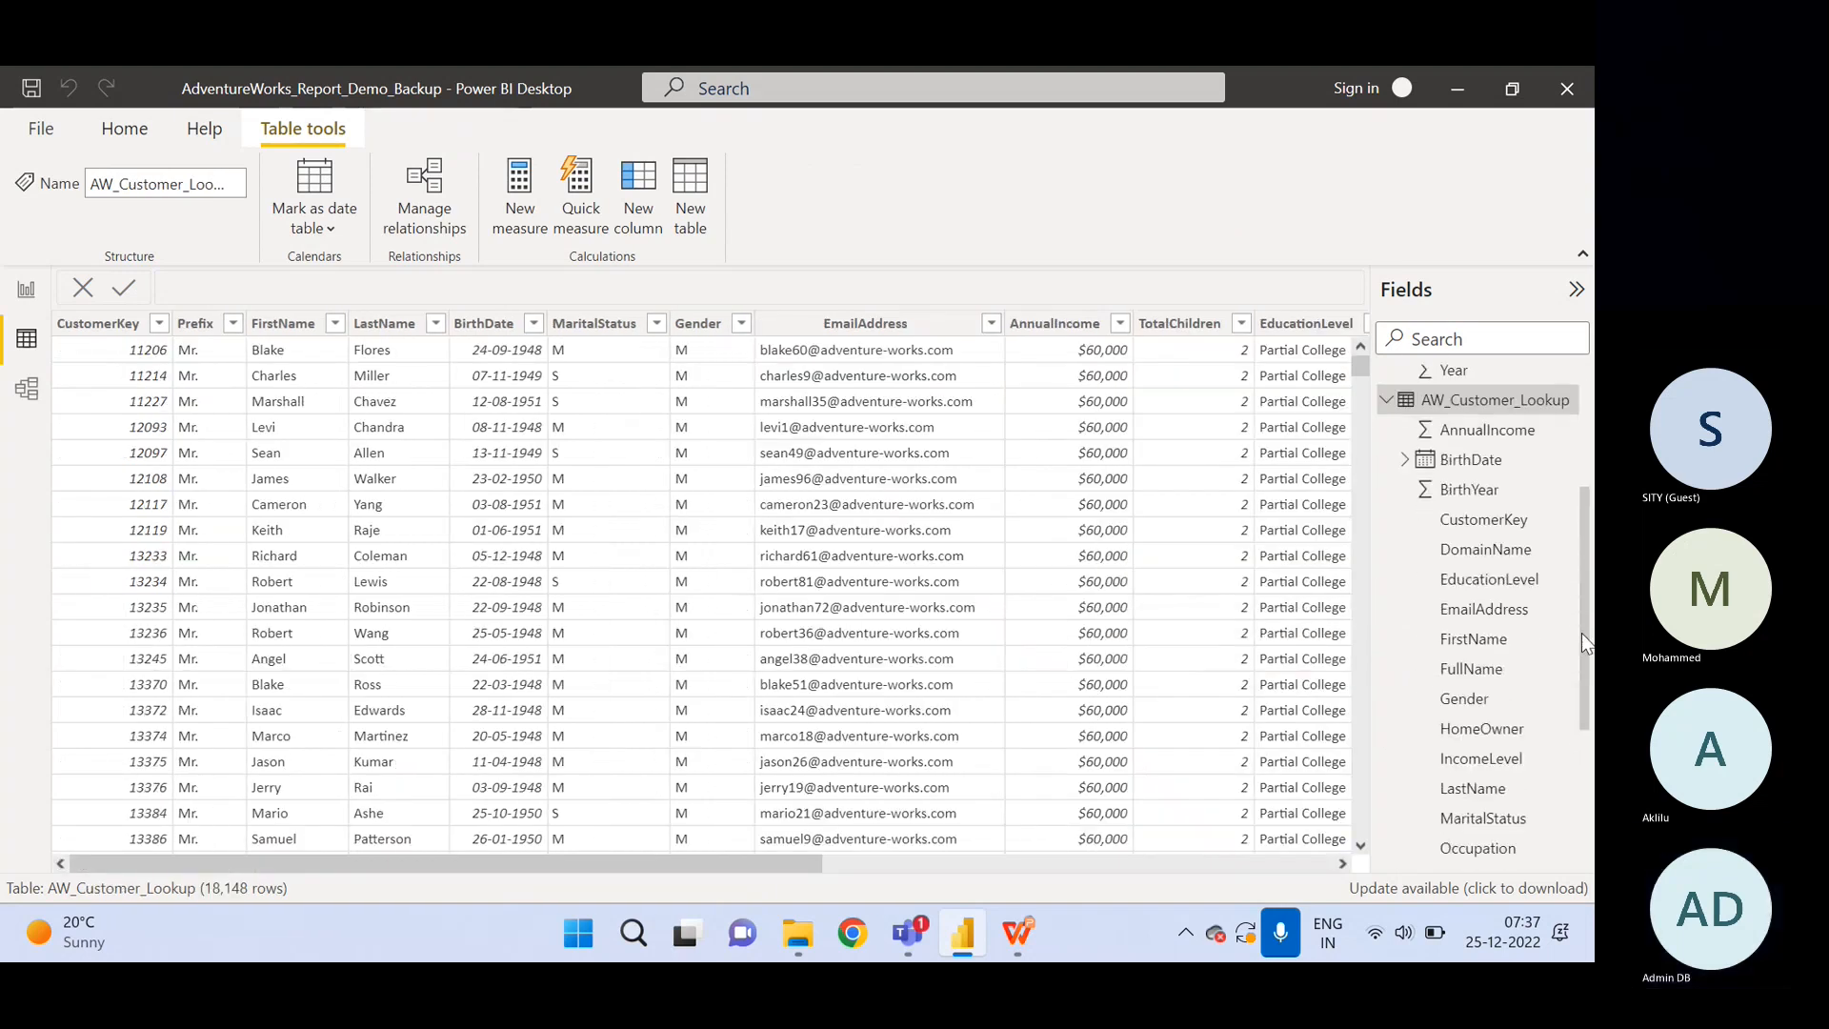
{"action": "left_click", "coordinate": [1489, 496]}
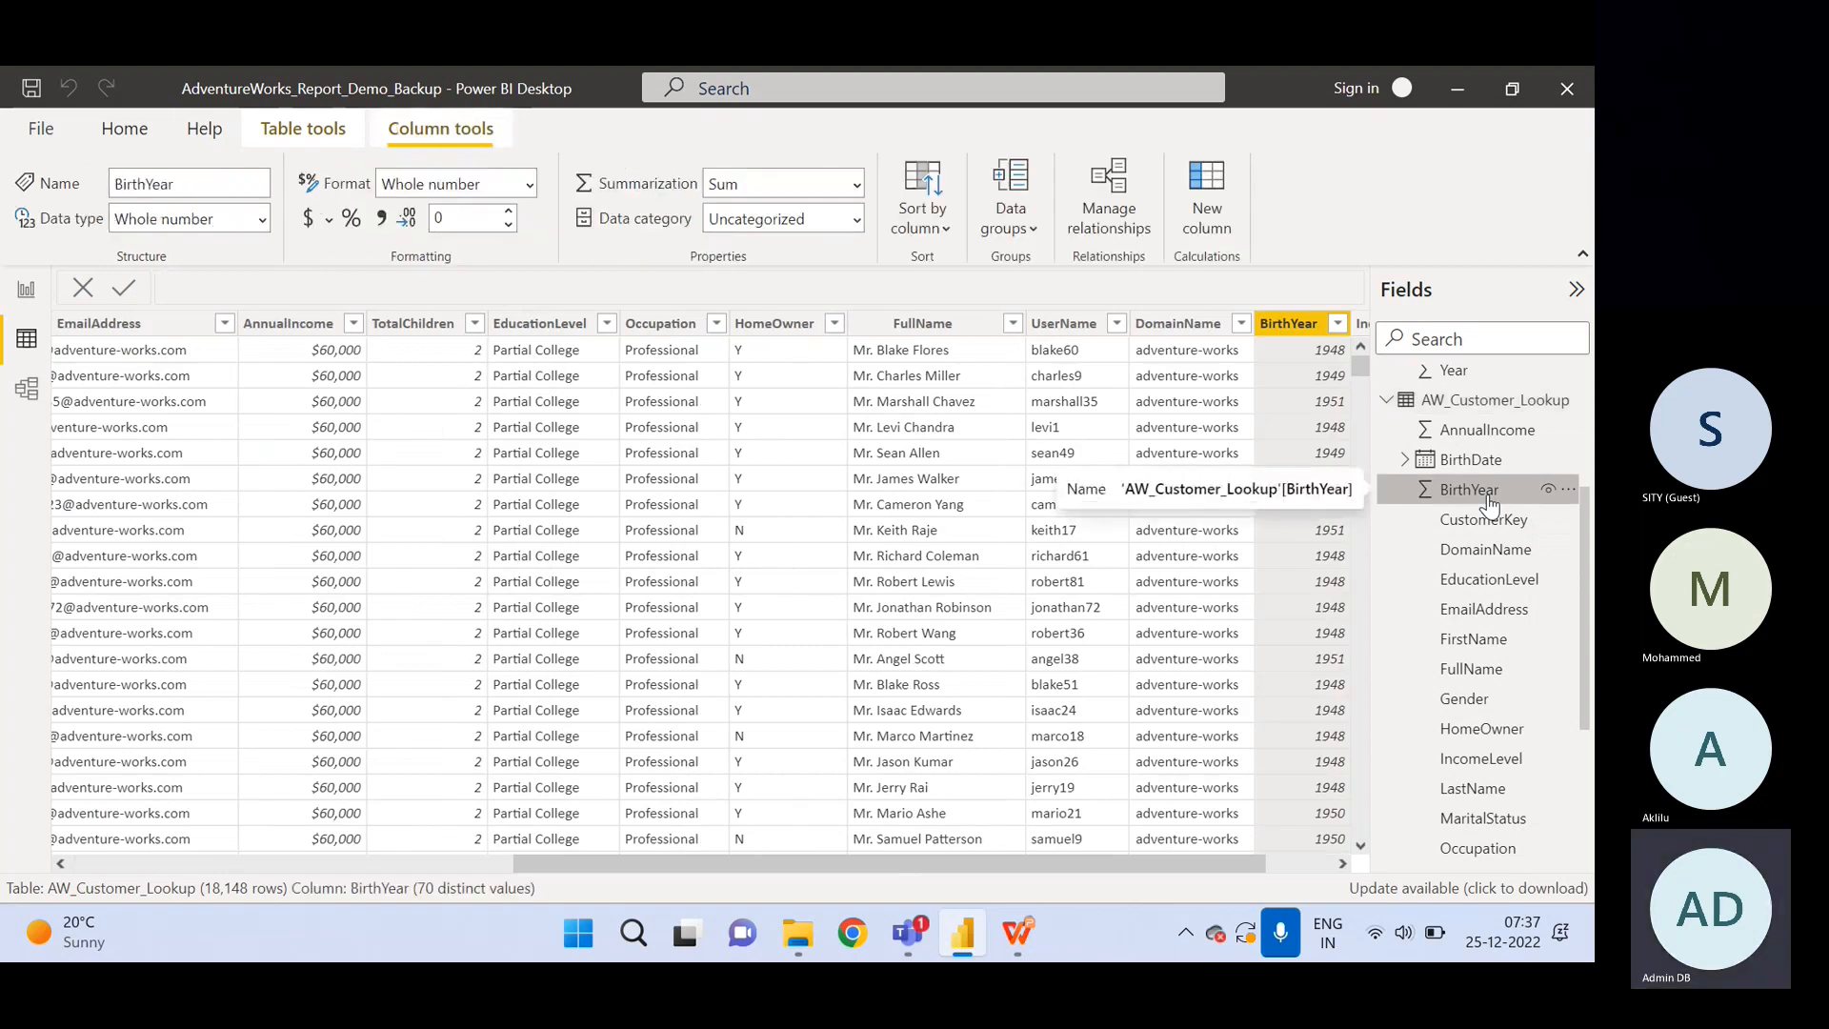
{"action": "right_click", "coordinate": [1489, 502]}
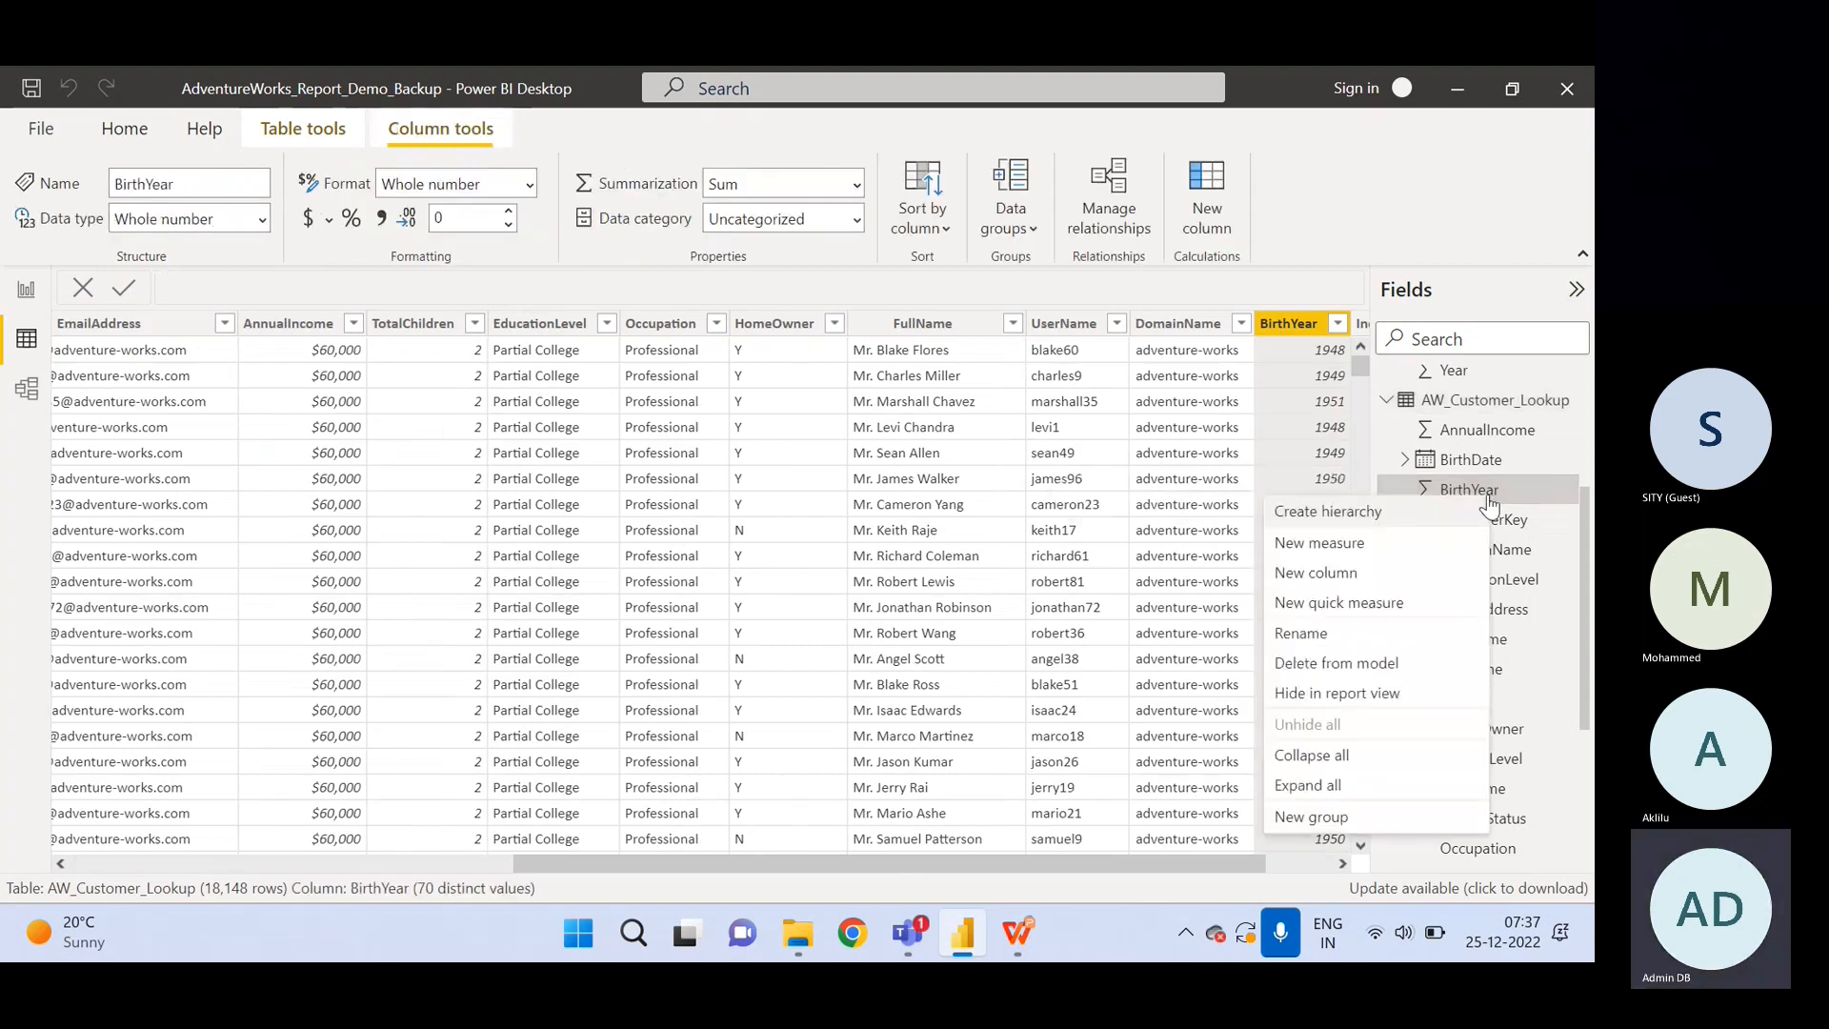
{"action": "left_click", "coordinate": [1360, 576]}
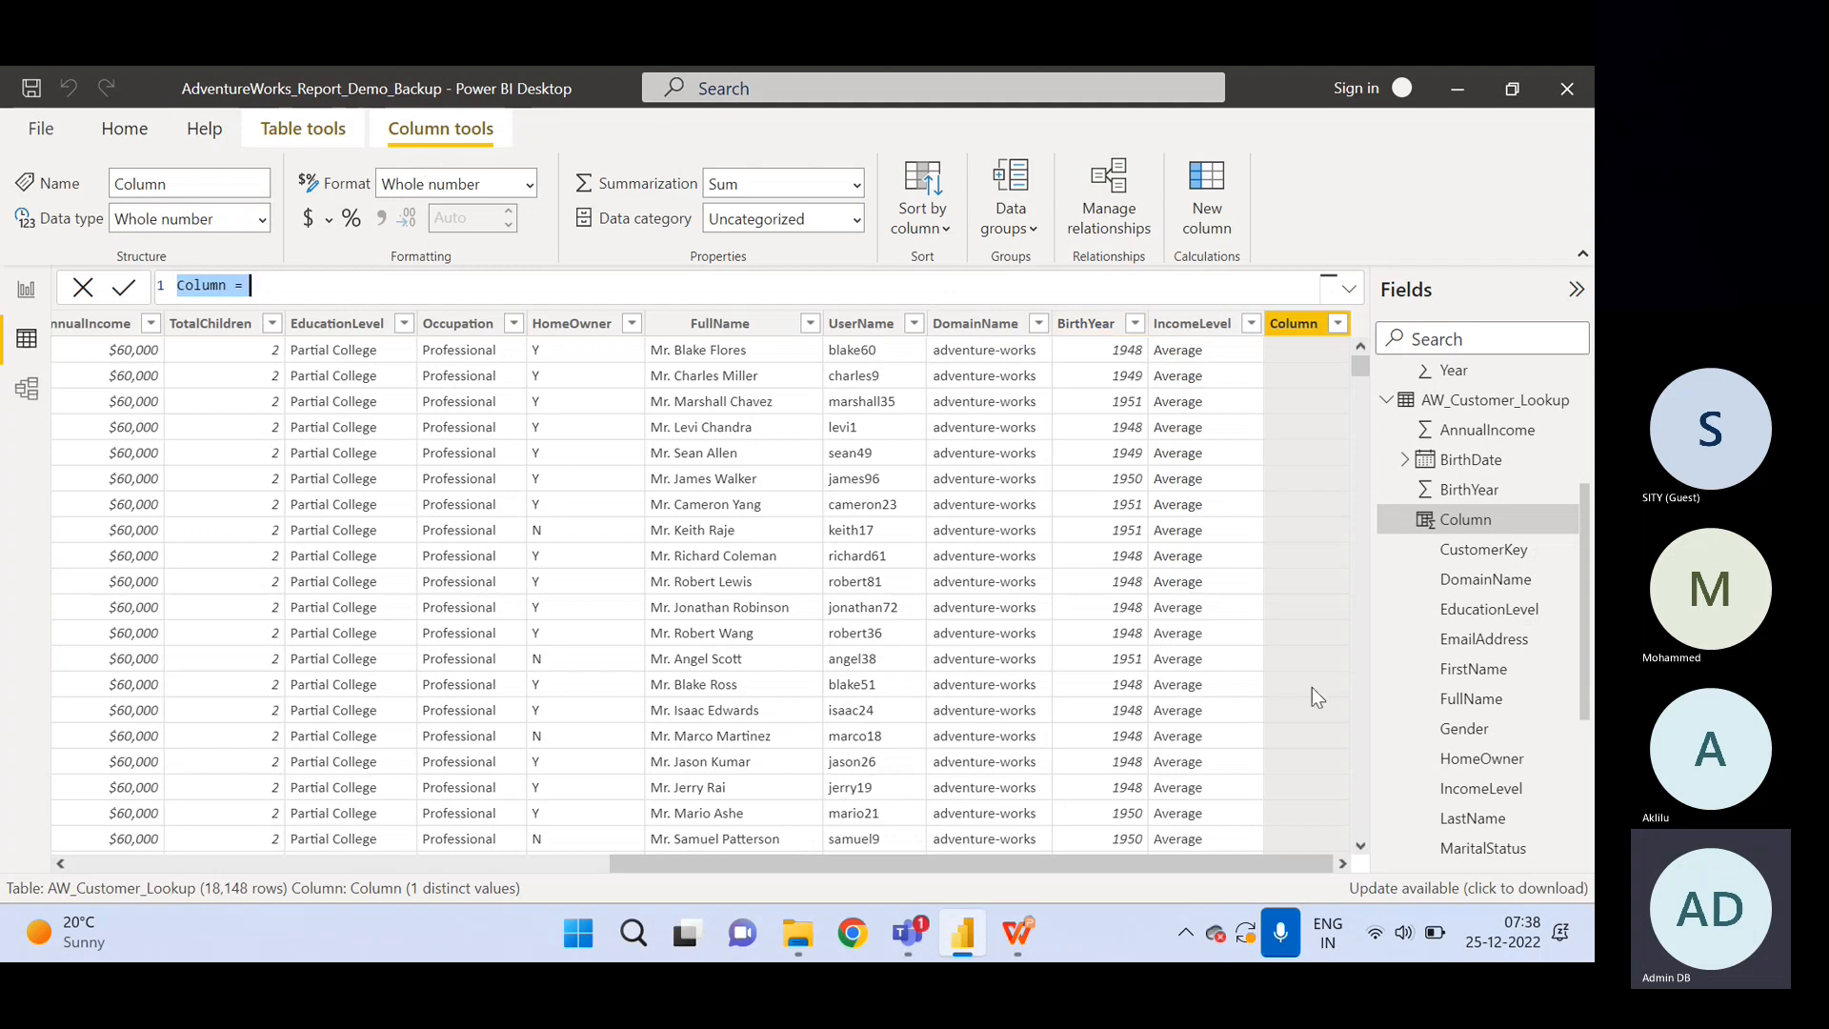
{"action": "left_click", "coordinate": [1092, 328]}
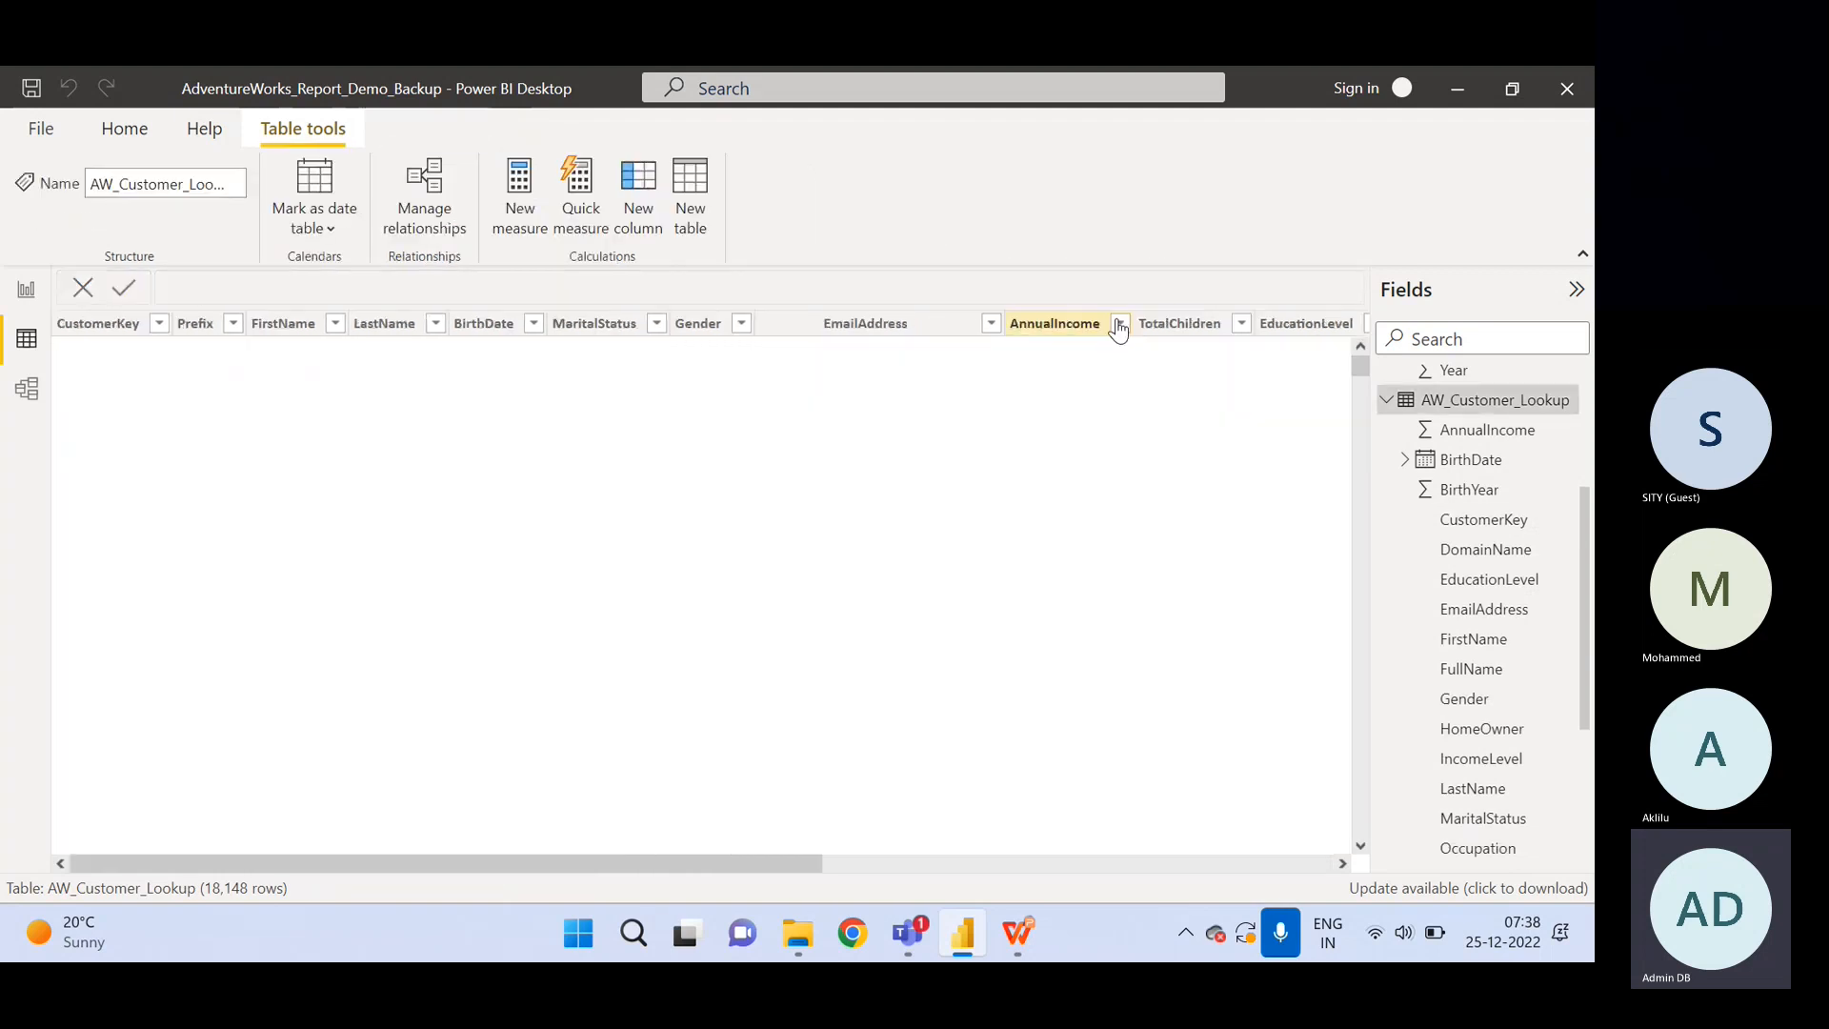
Select the BirthYear column in AW_Customer_Lookup and start a new calculated column in that table.
{"action": "left_click", "coordinate": [1326, 866]}
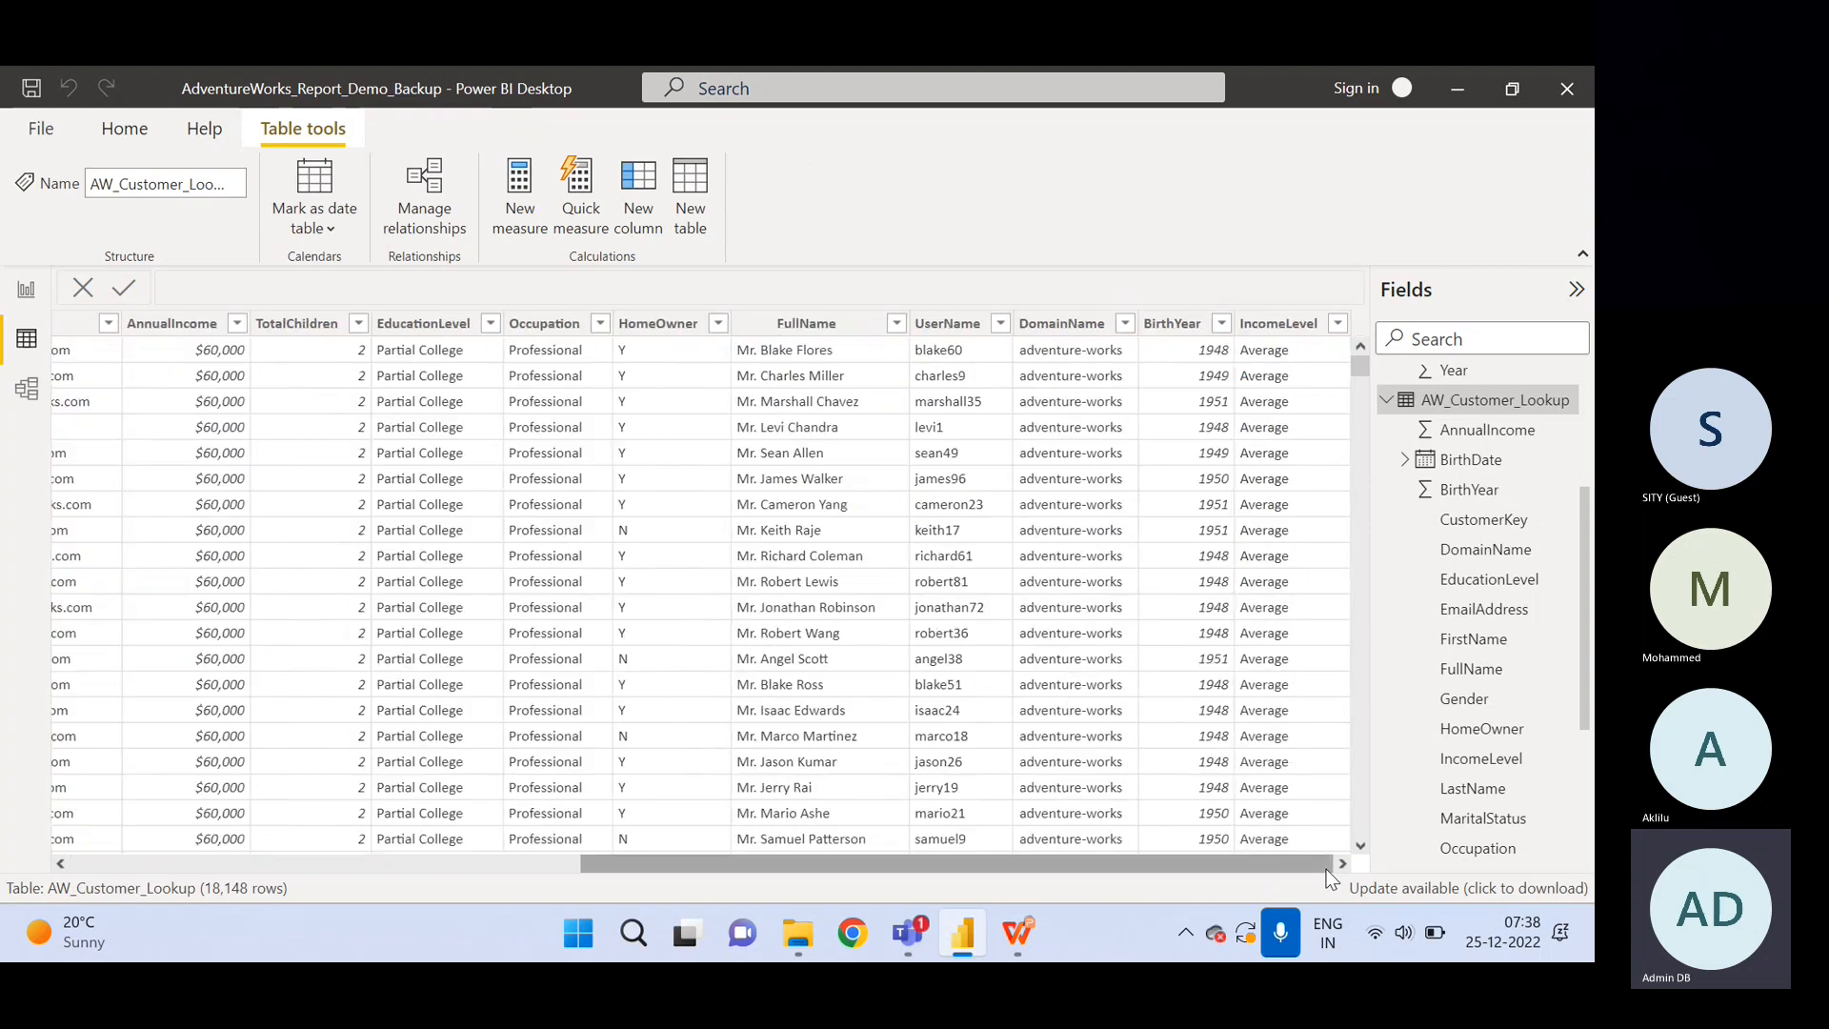
{"action": "left_click", "coordinate": [1172, 324]}
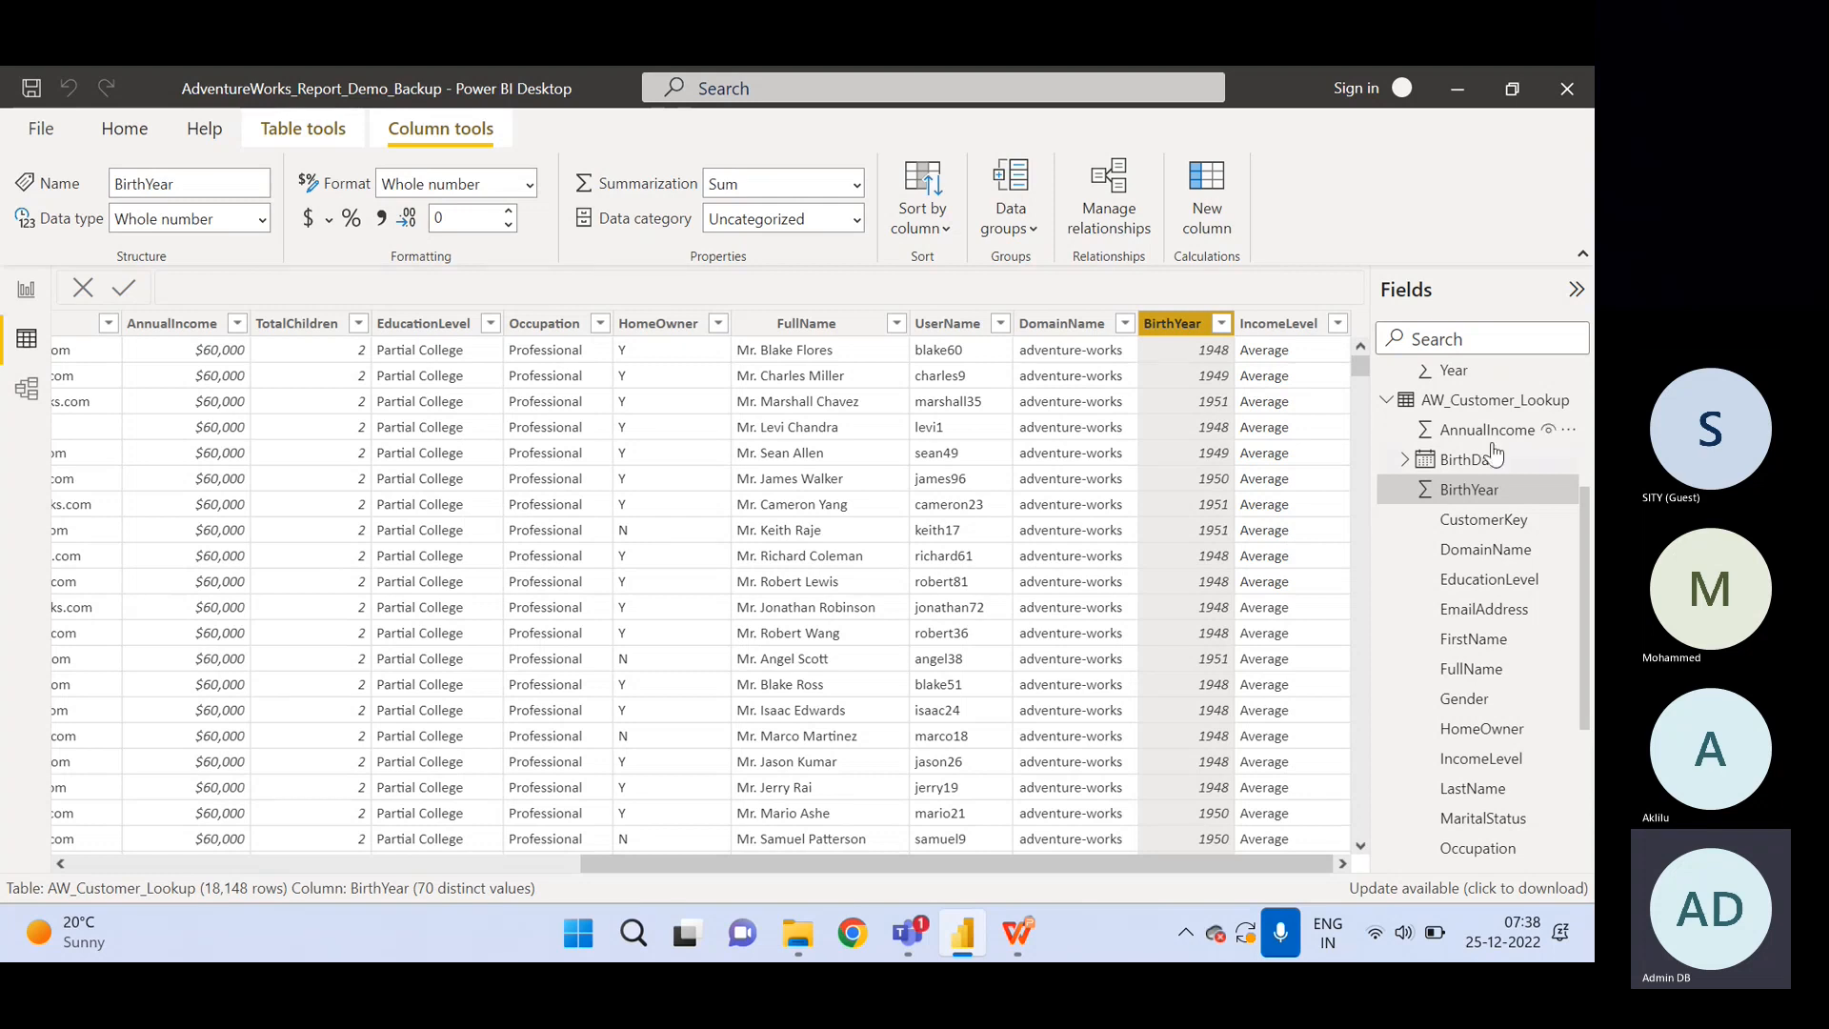
{"action": "right_click", "coordinate": [1502, 495]}
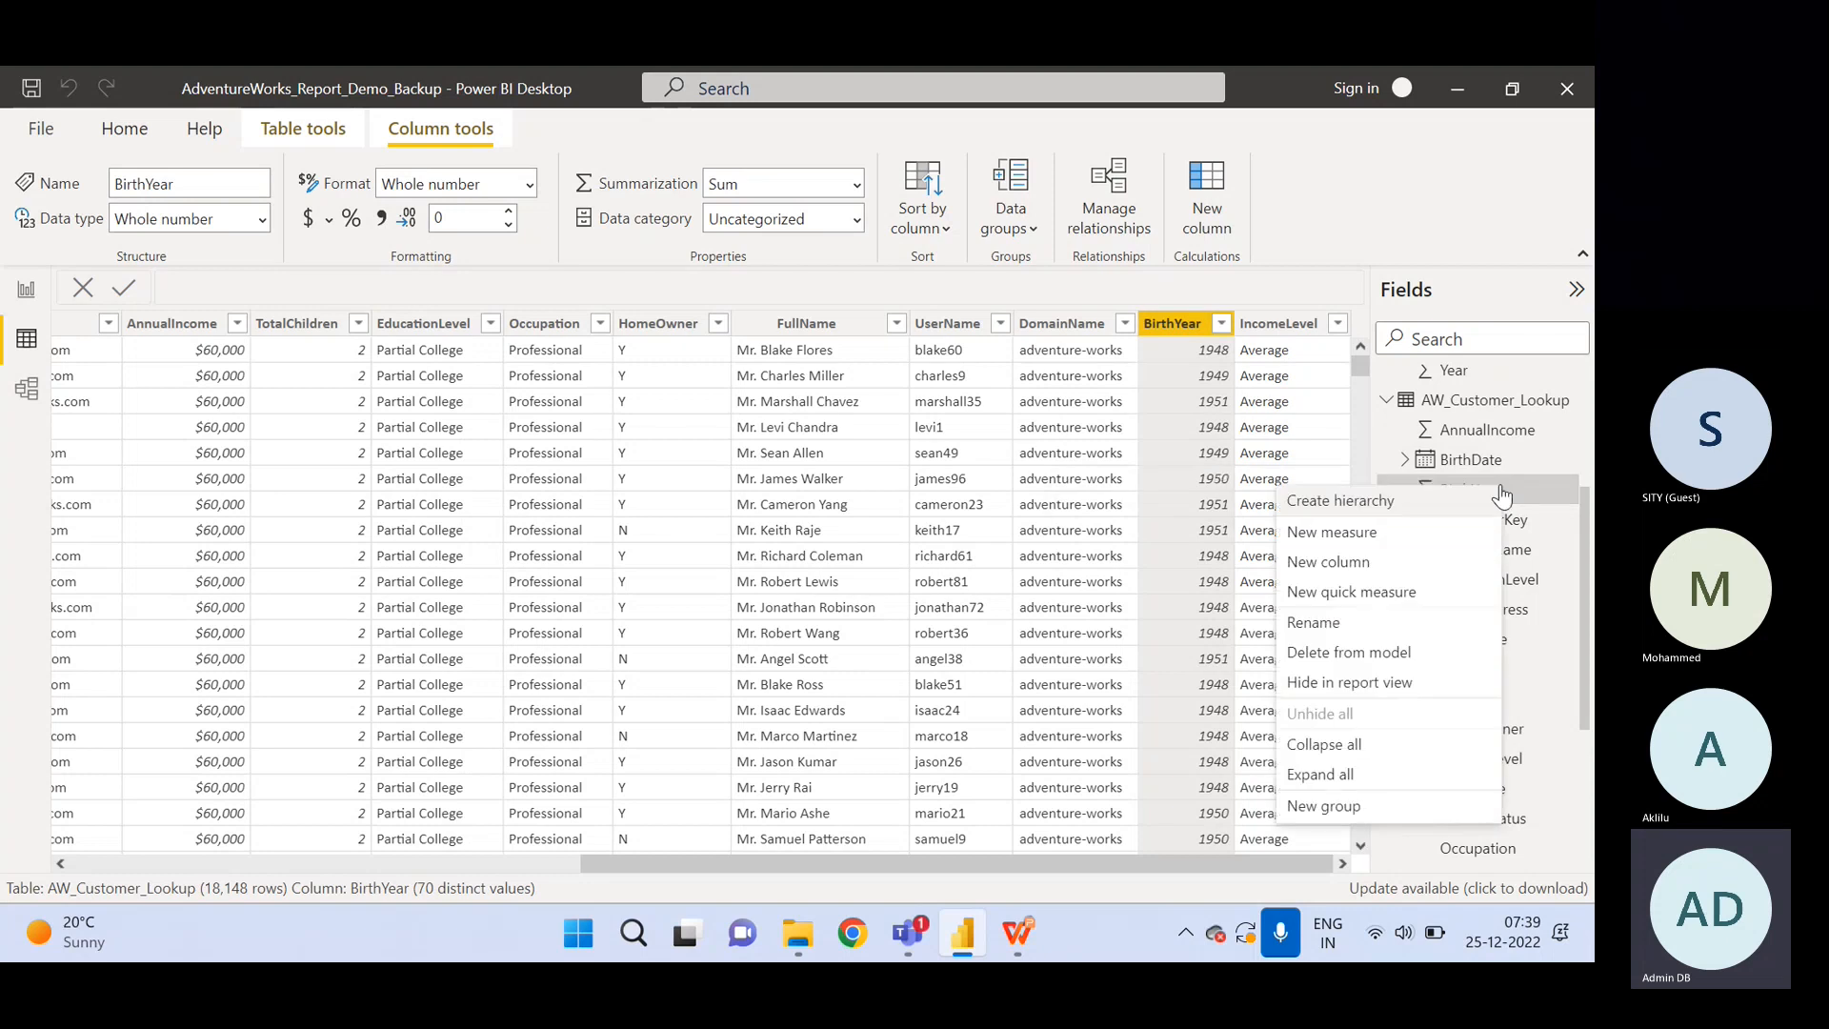
{"action": "left_click", "coordinate": [1339, 571]}
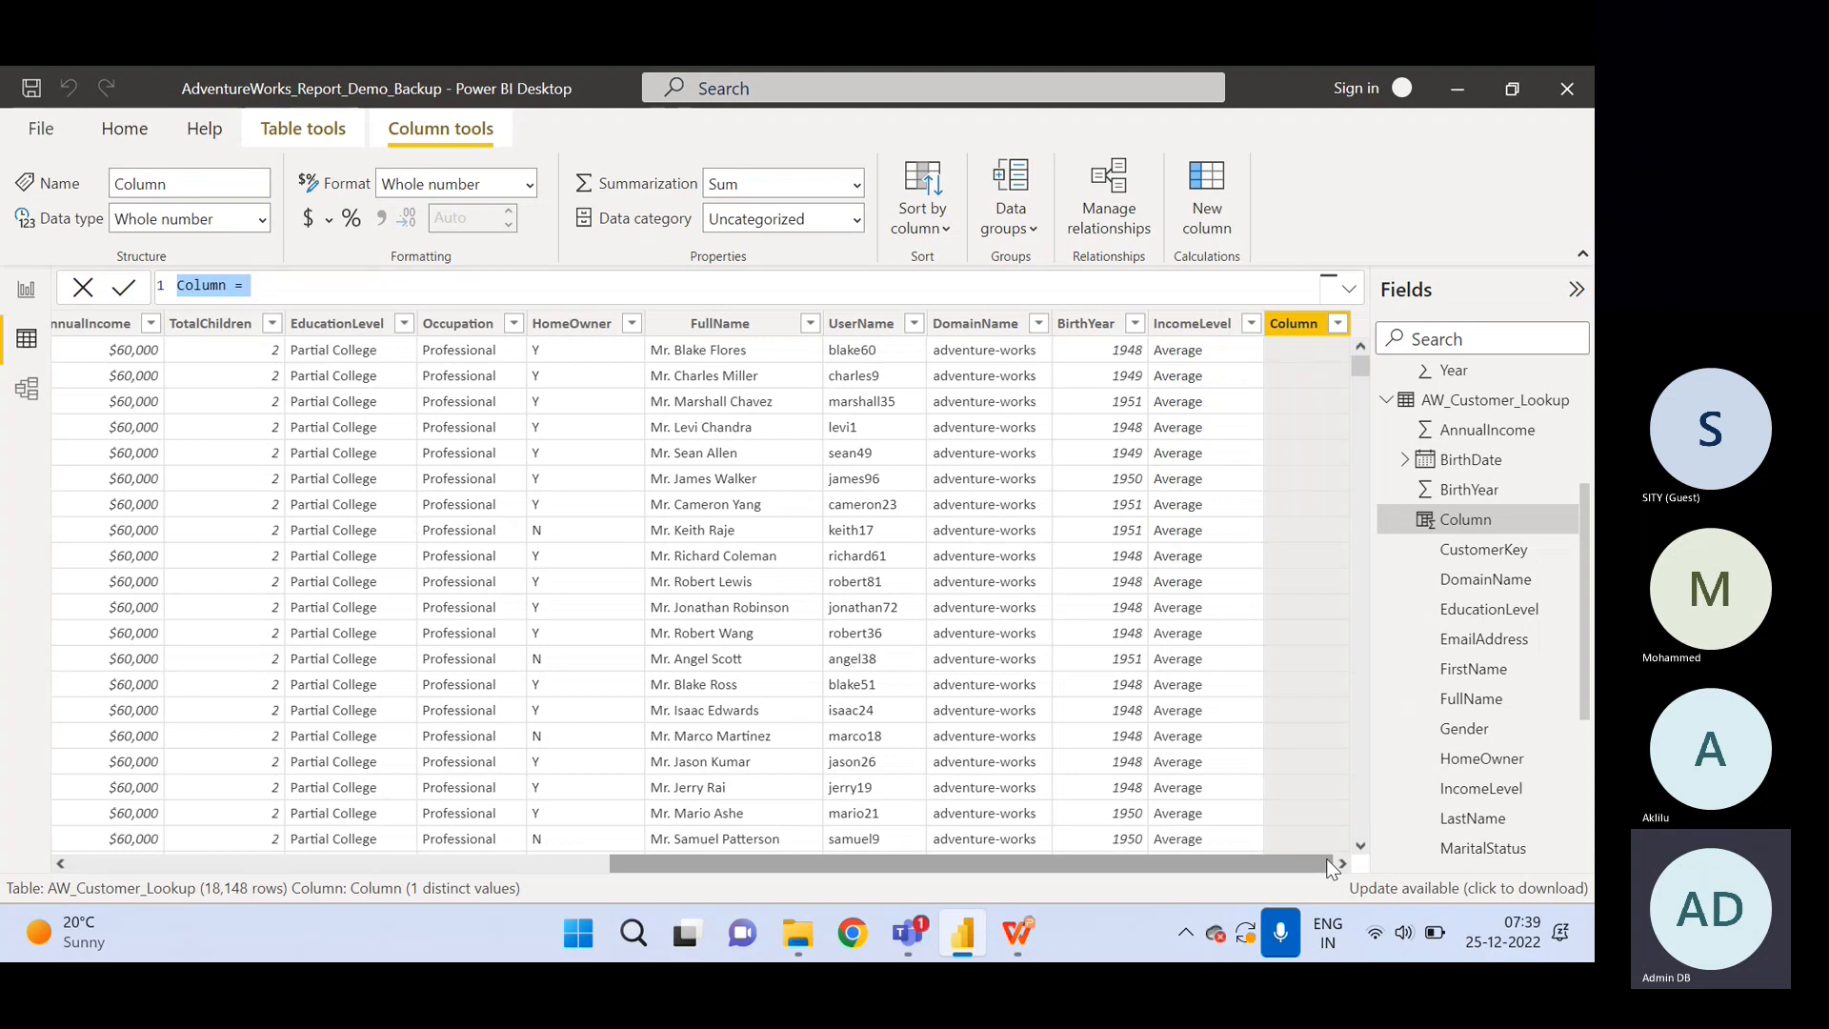
Name the new calculated column BirthYear_CC in its formula.
{"action": "type", "text": "Birth_"}
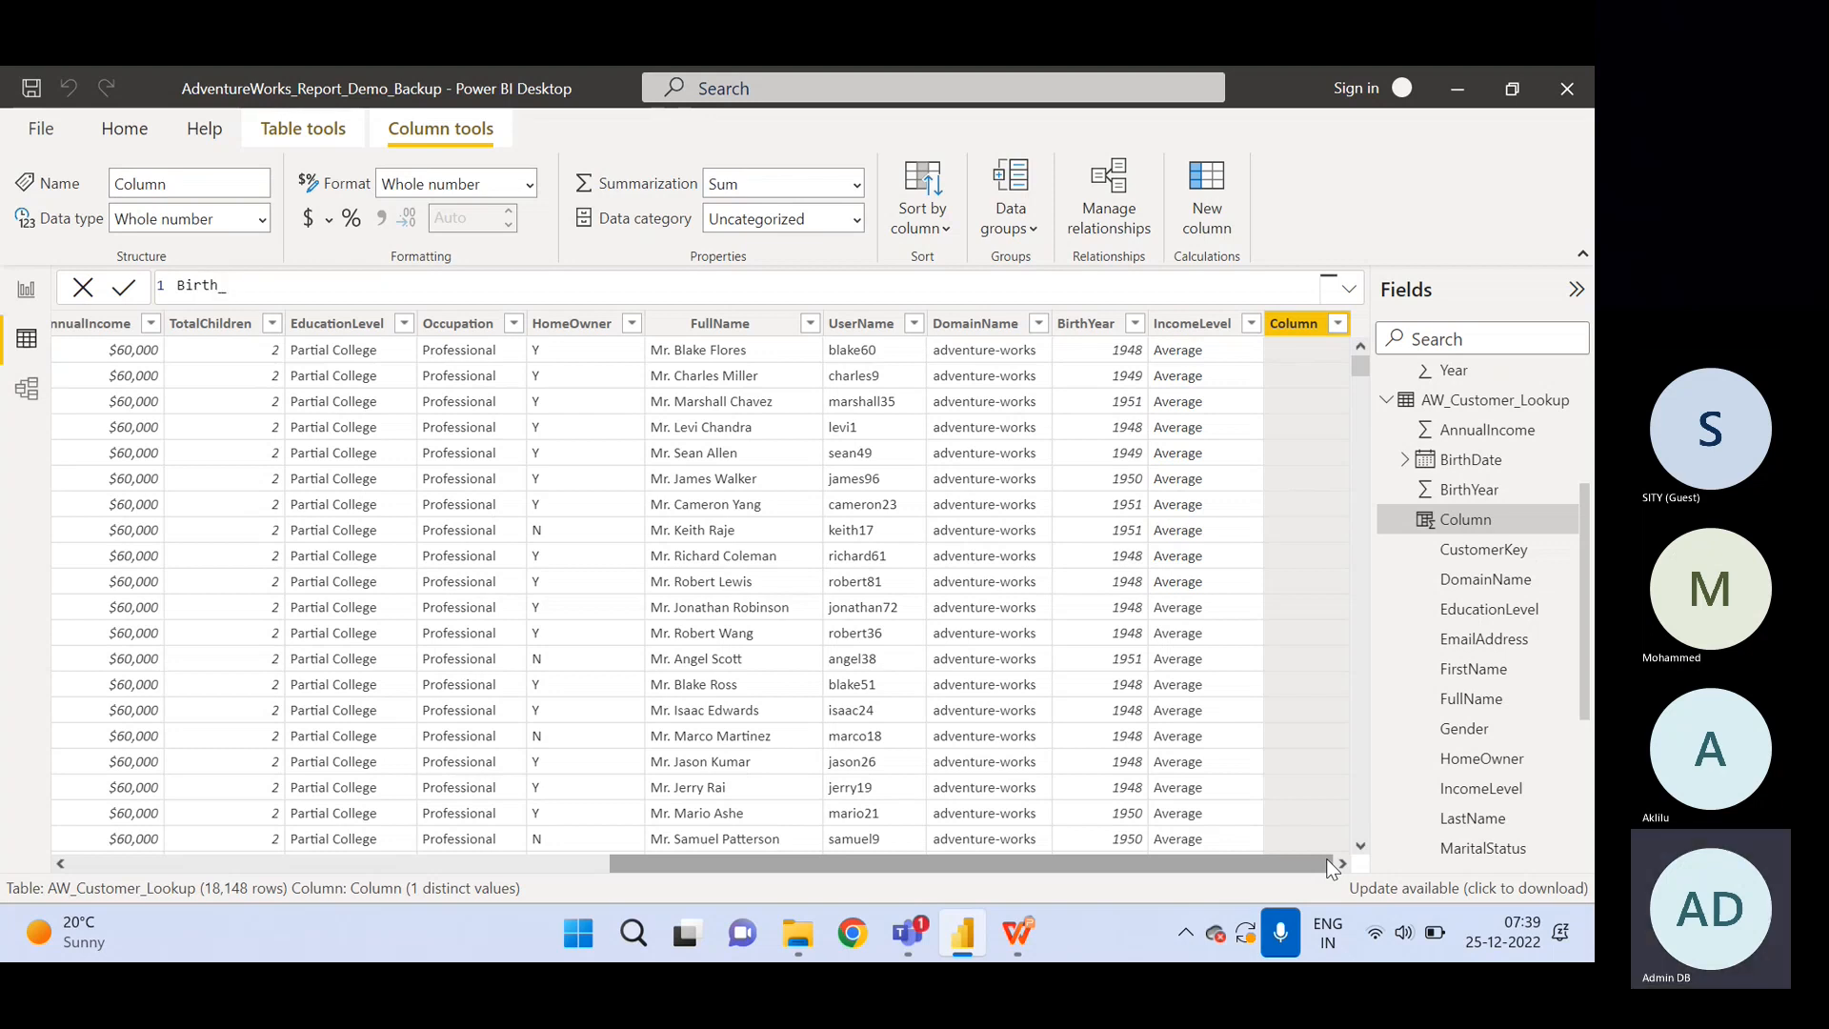
{"action": "type", "text": "Year"}
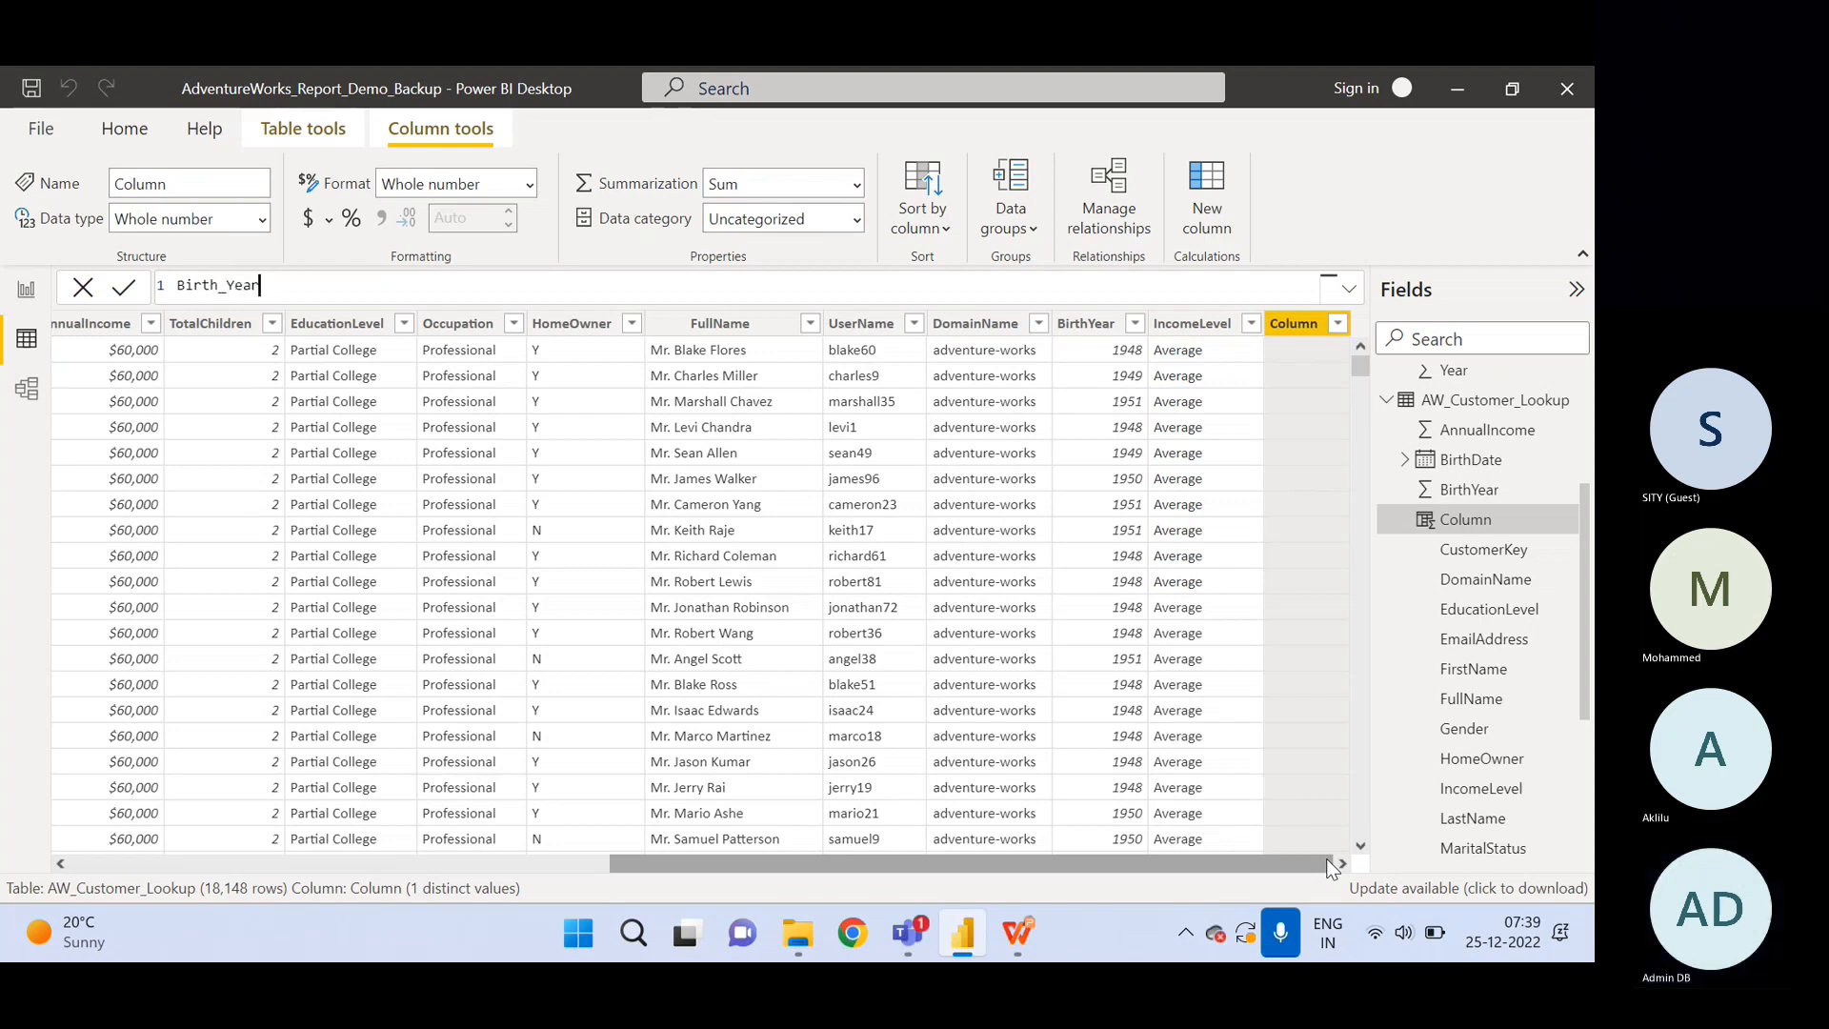
{"action": "key", "text": "BackSpace"}
{"action": "key", "text": "BackSpace"}
{"action": "key", "text": "BackSpace"}
{"action": "key", "text": "BackSpace"}
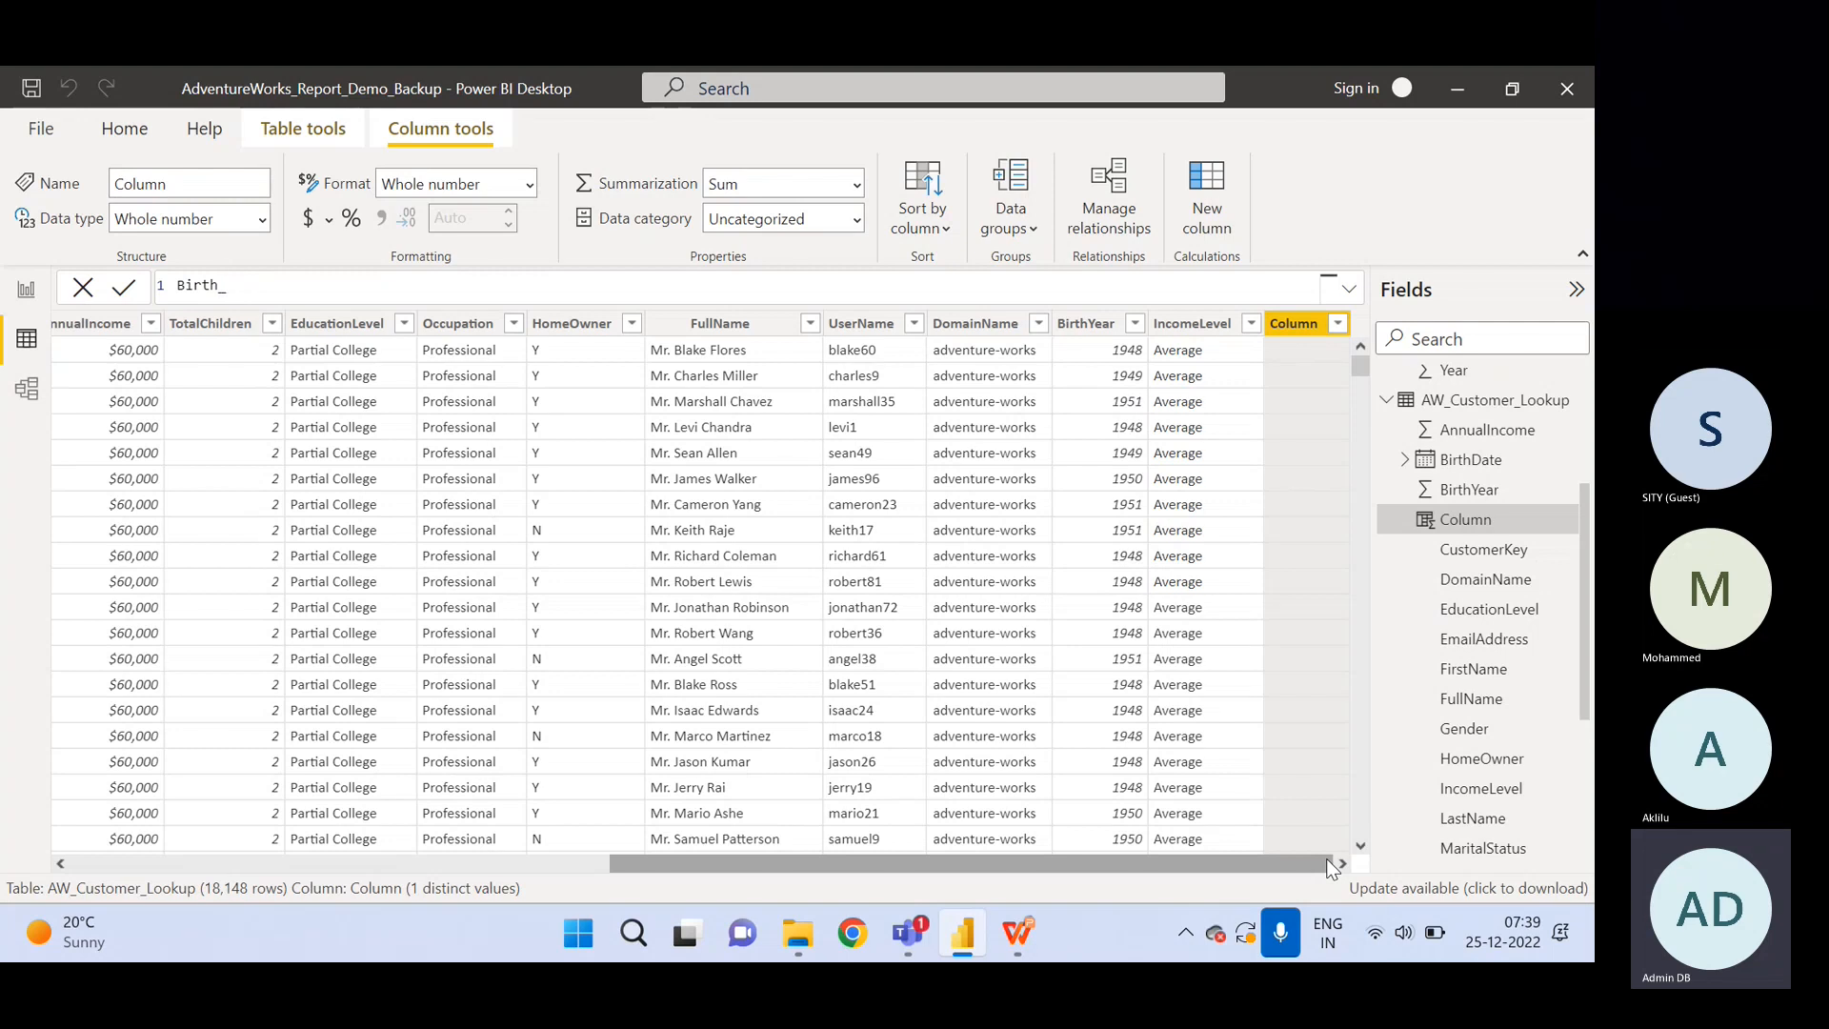
{"action": "key", "text": "BackSpace"}
{"action": "type", "text": "Year"}
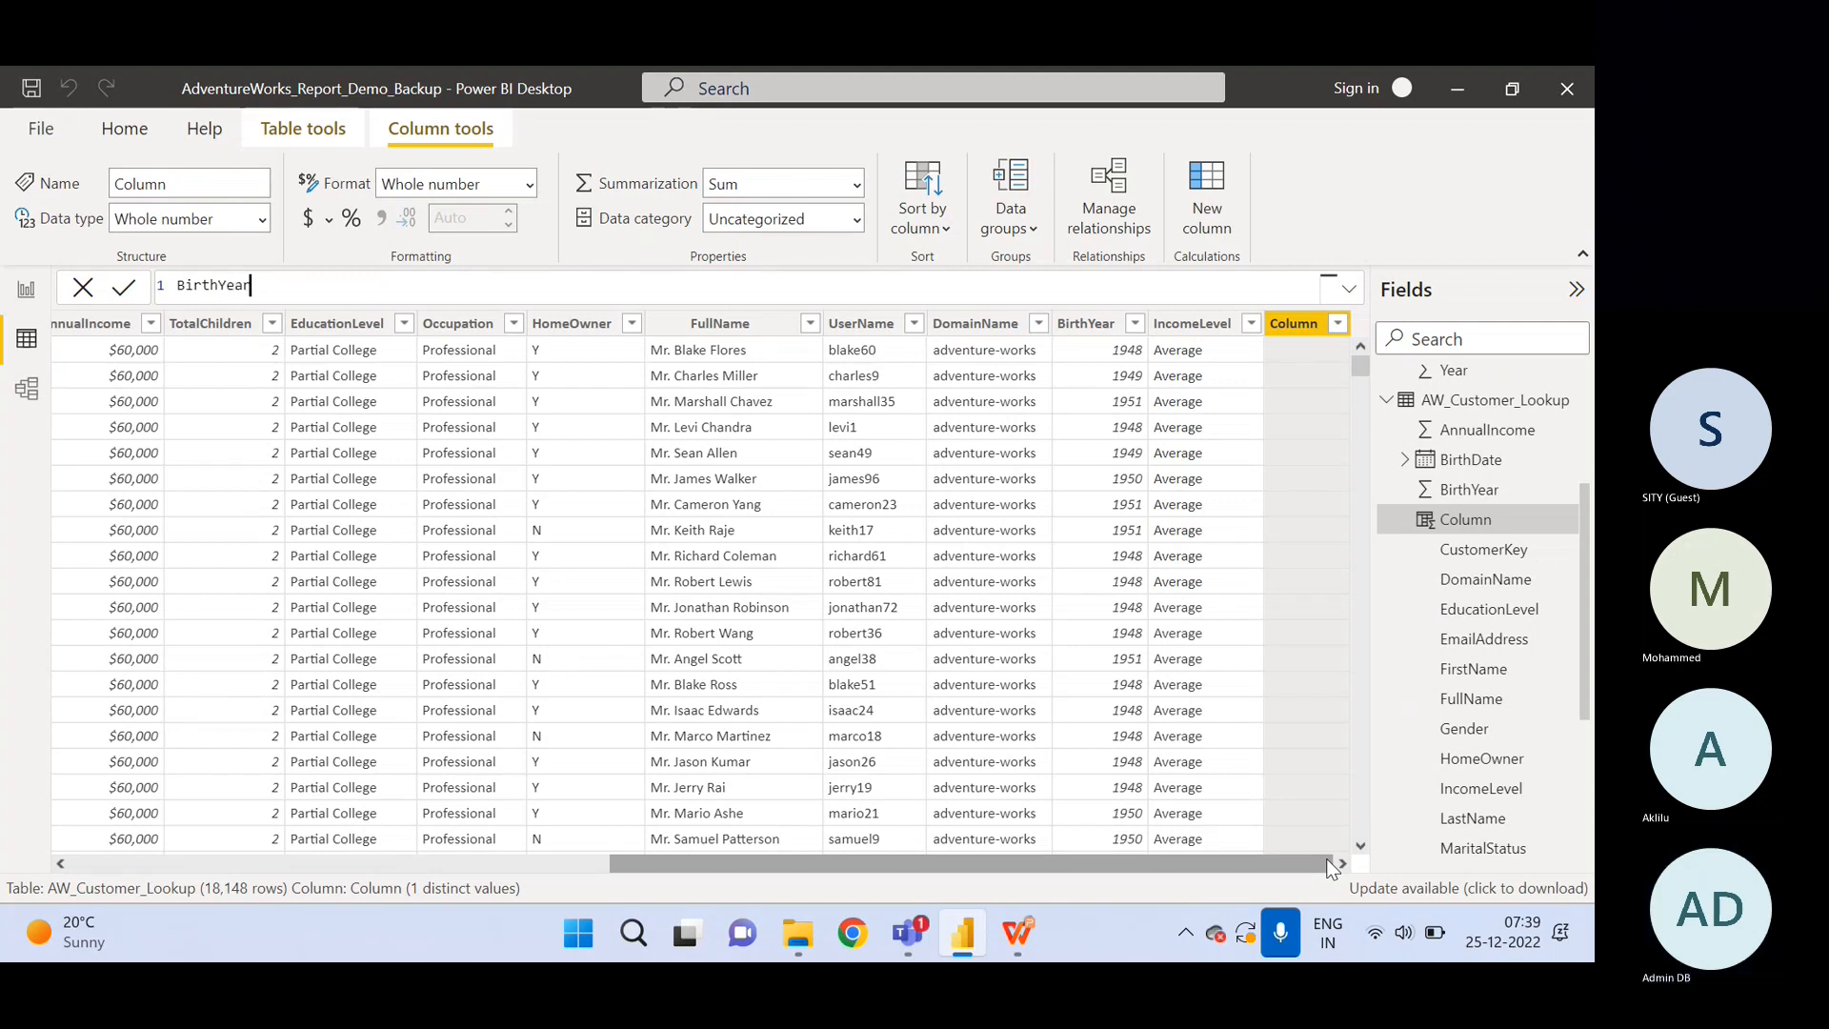
{"action": "type", "text": "_CC"}
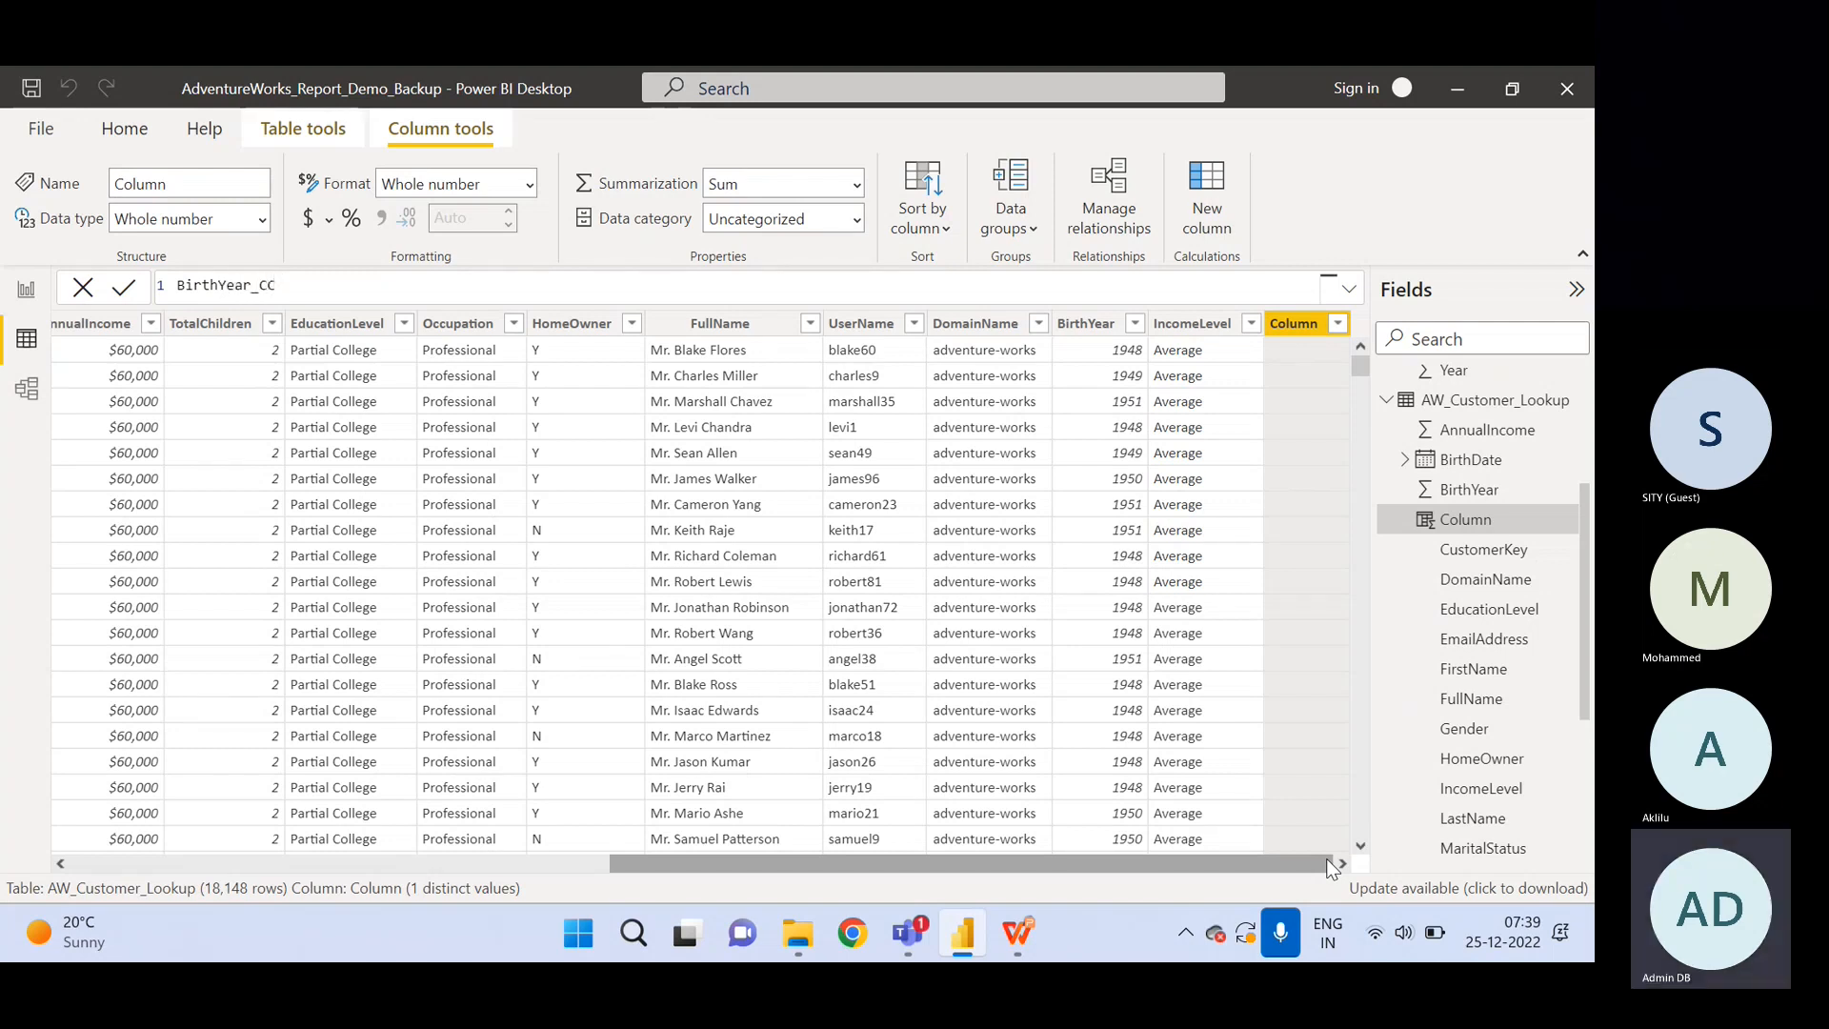
Define BirthYear_CC with the YEAR function as YEAR(AW_Customer_Lookup[BirthDate]) and commit the formula.
{"action": "type", "text": " = Ye"}
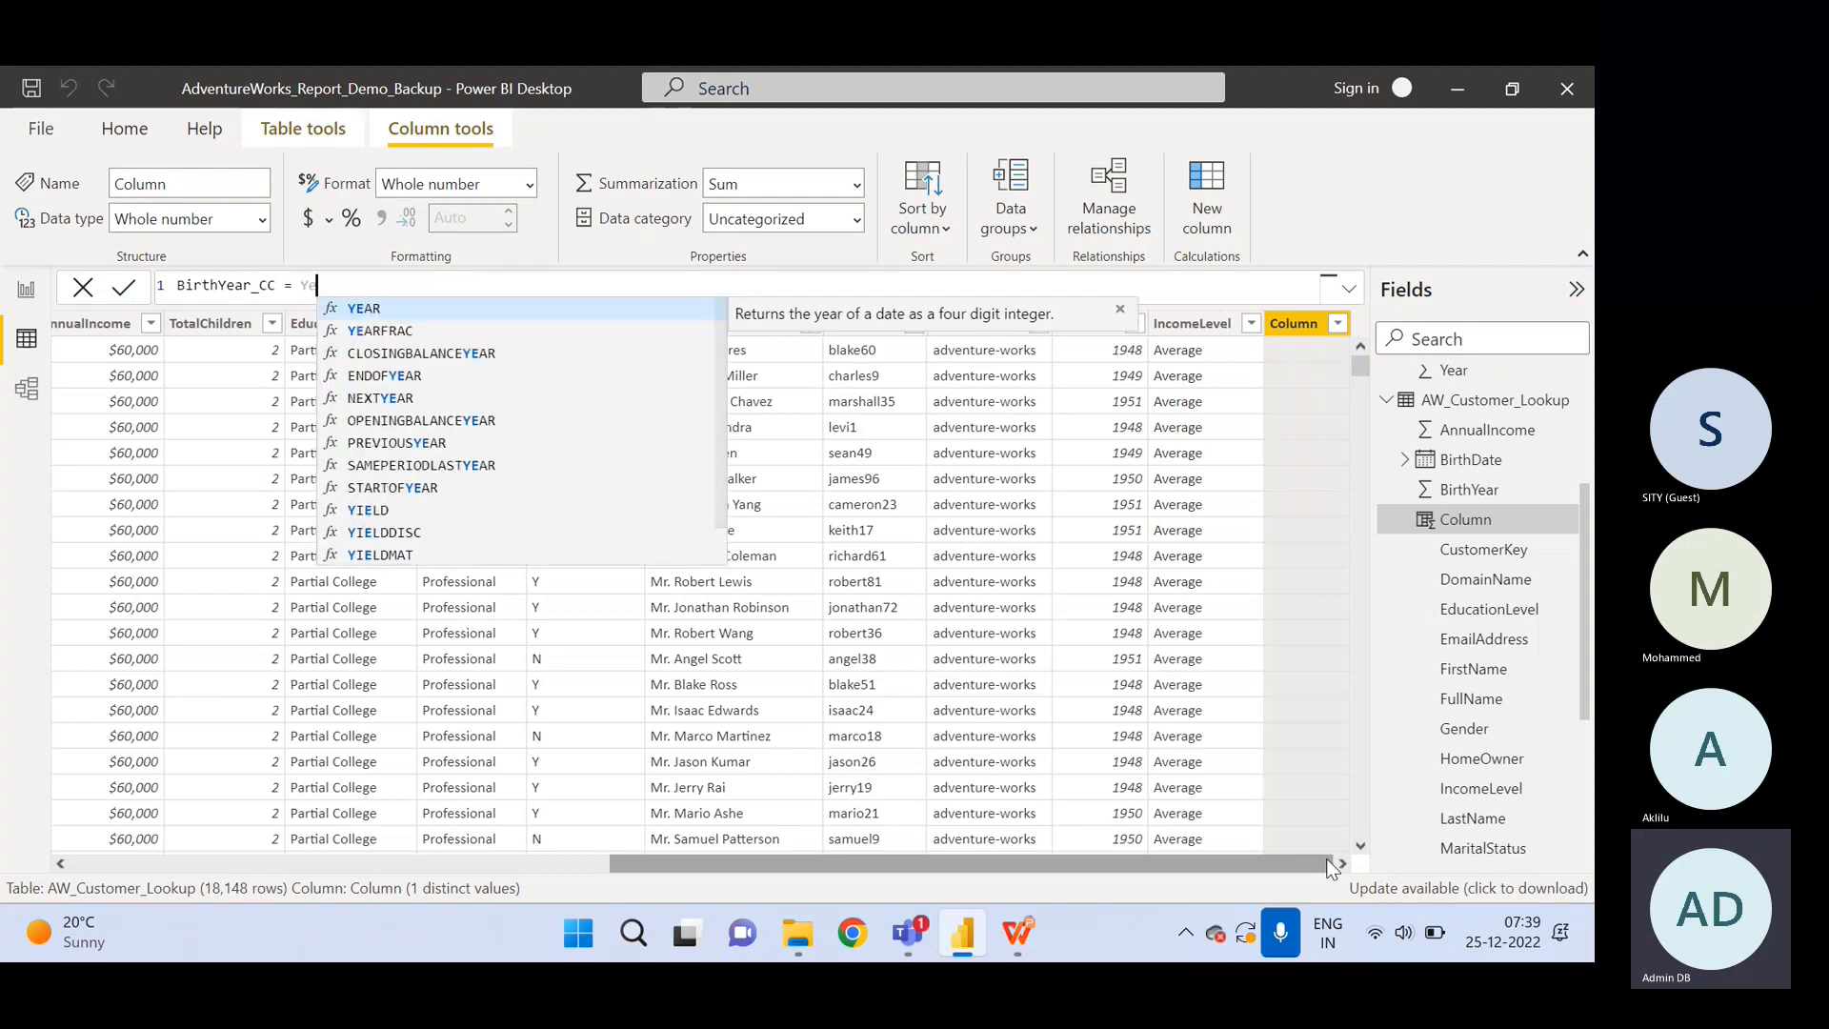
{"action": "key", "text": "Tab"}
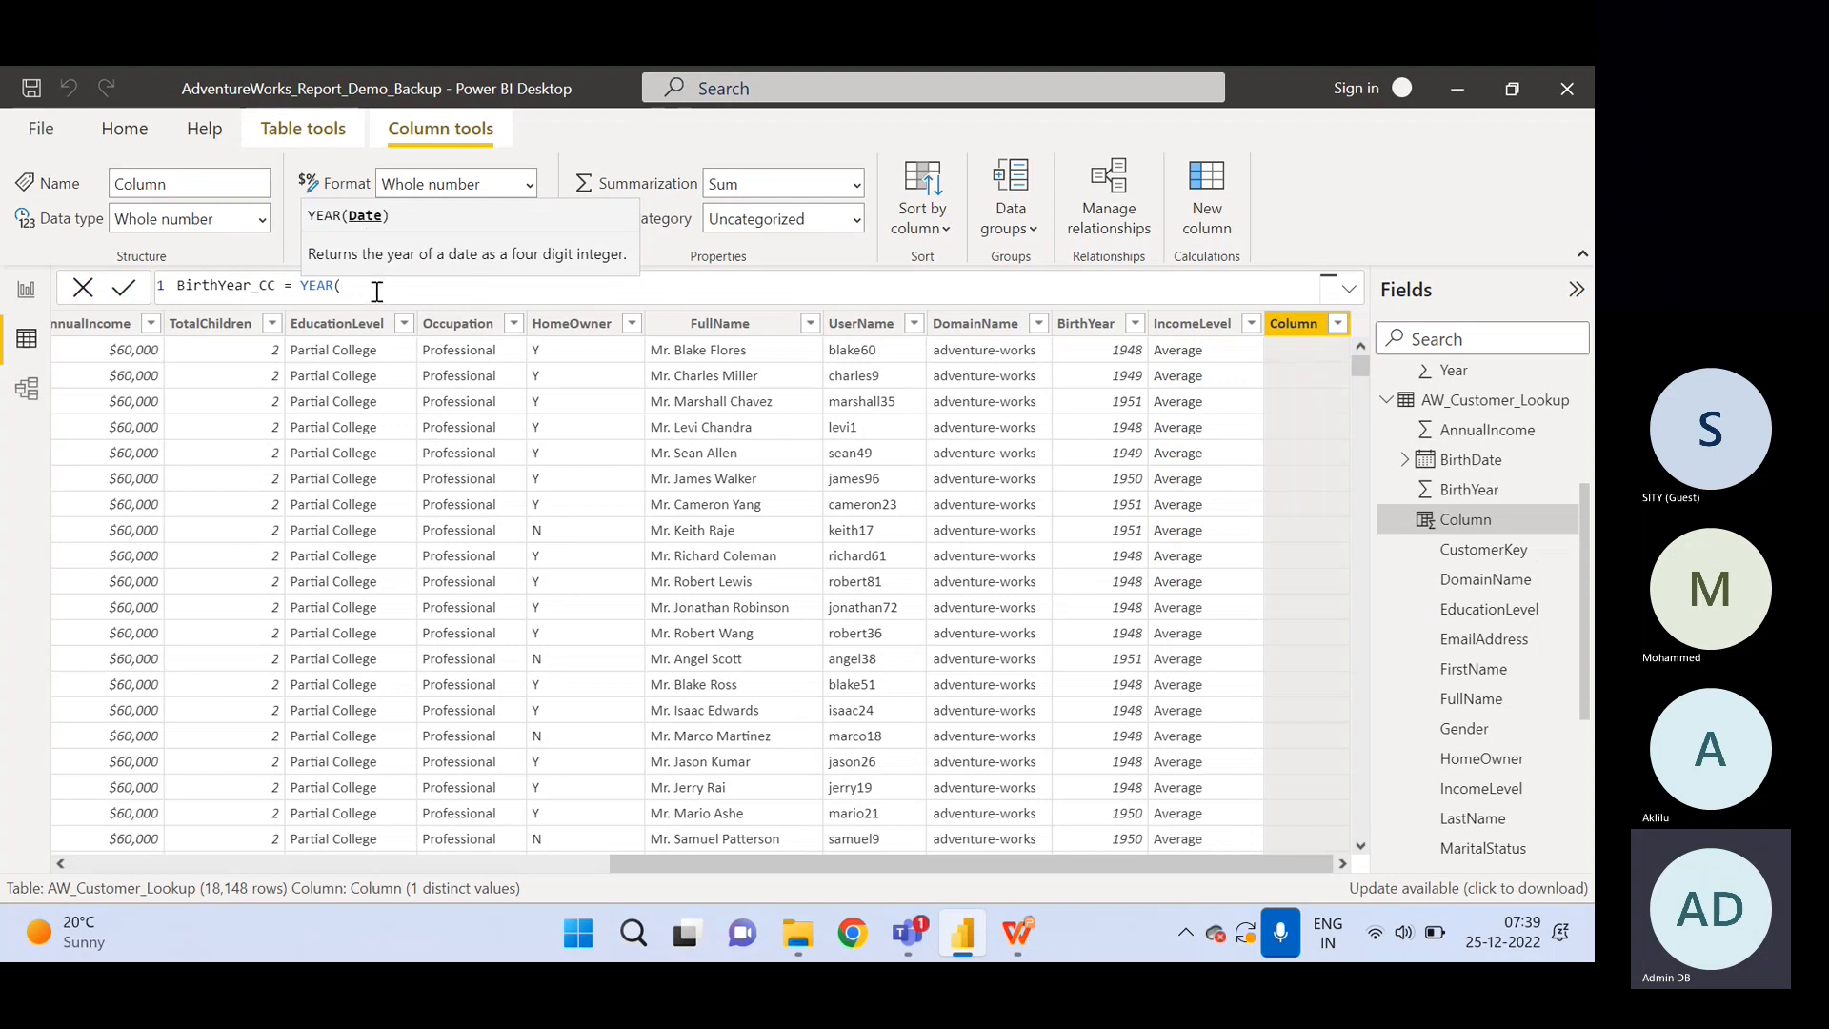
{"action": "type", "text": "birth"}
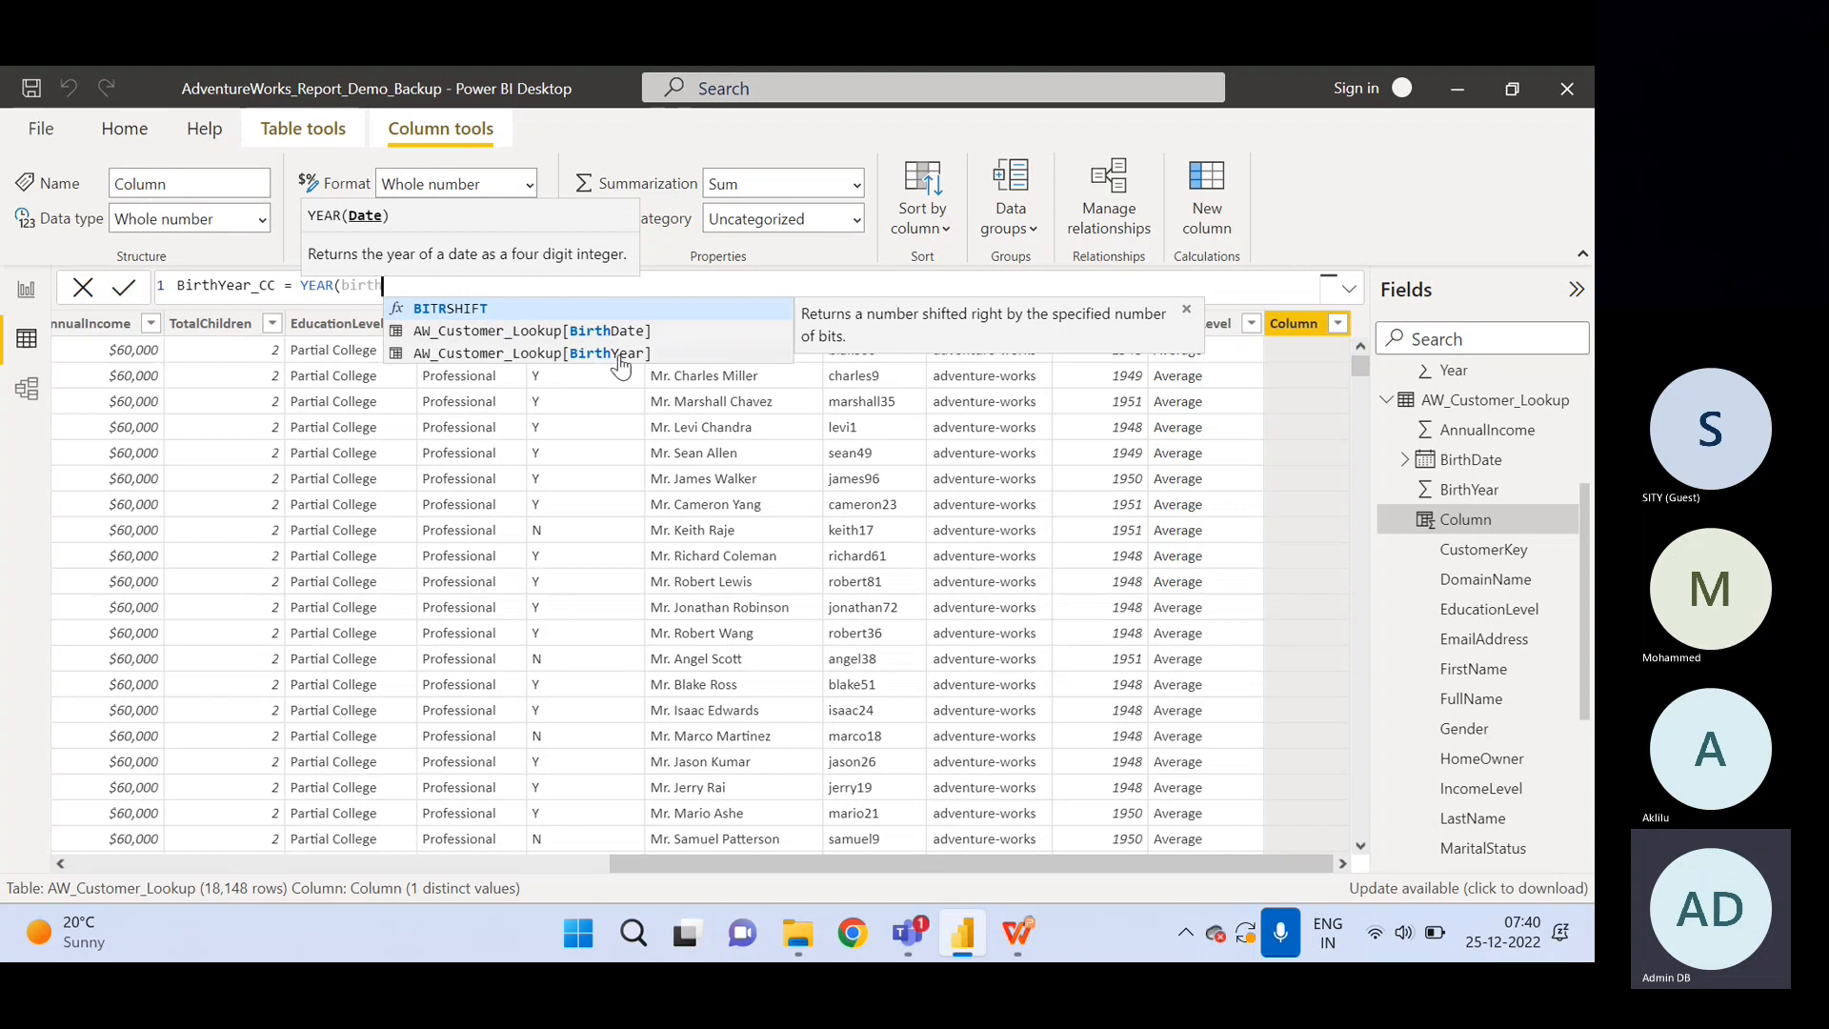
{"action": "left_click", "coordinate": [563, 333]}
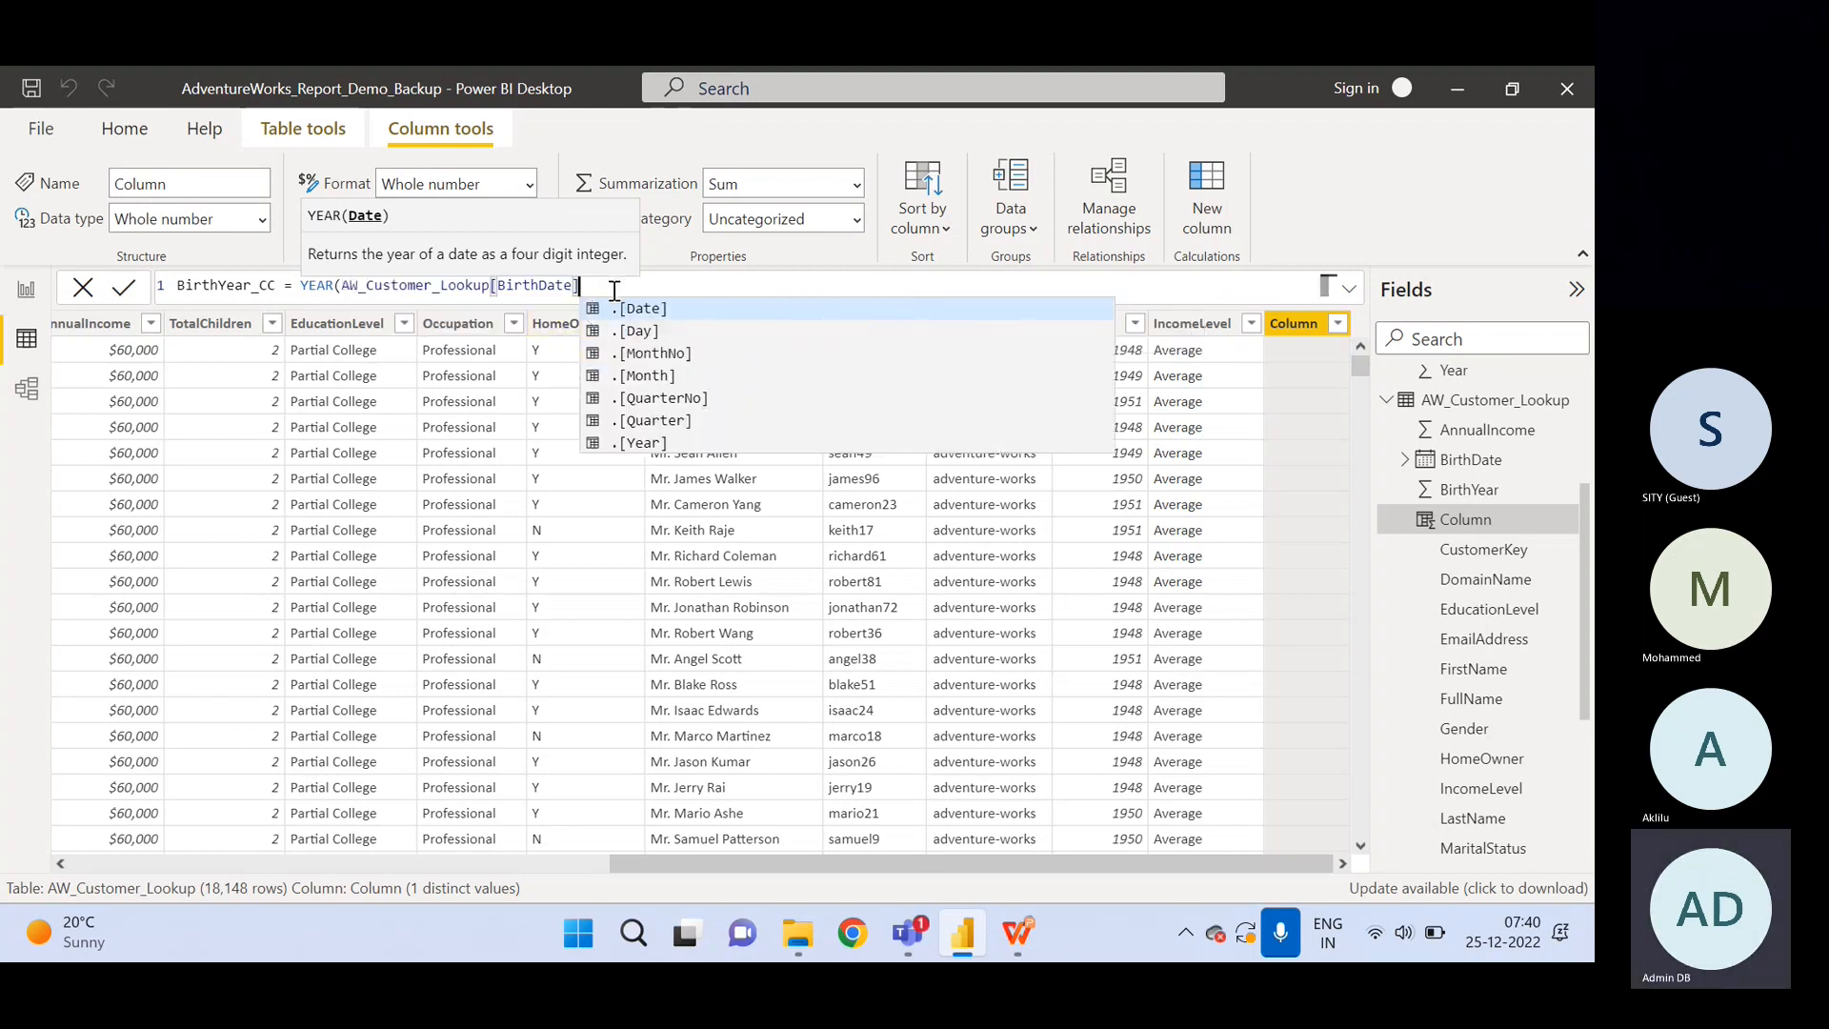
{"action": "type", "text": ")"}
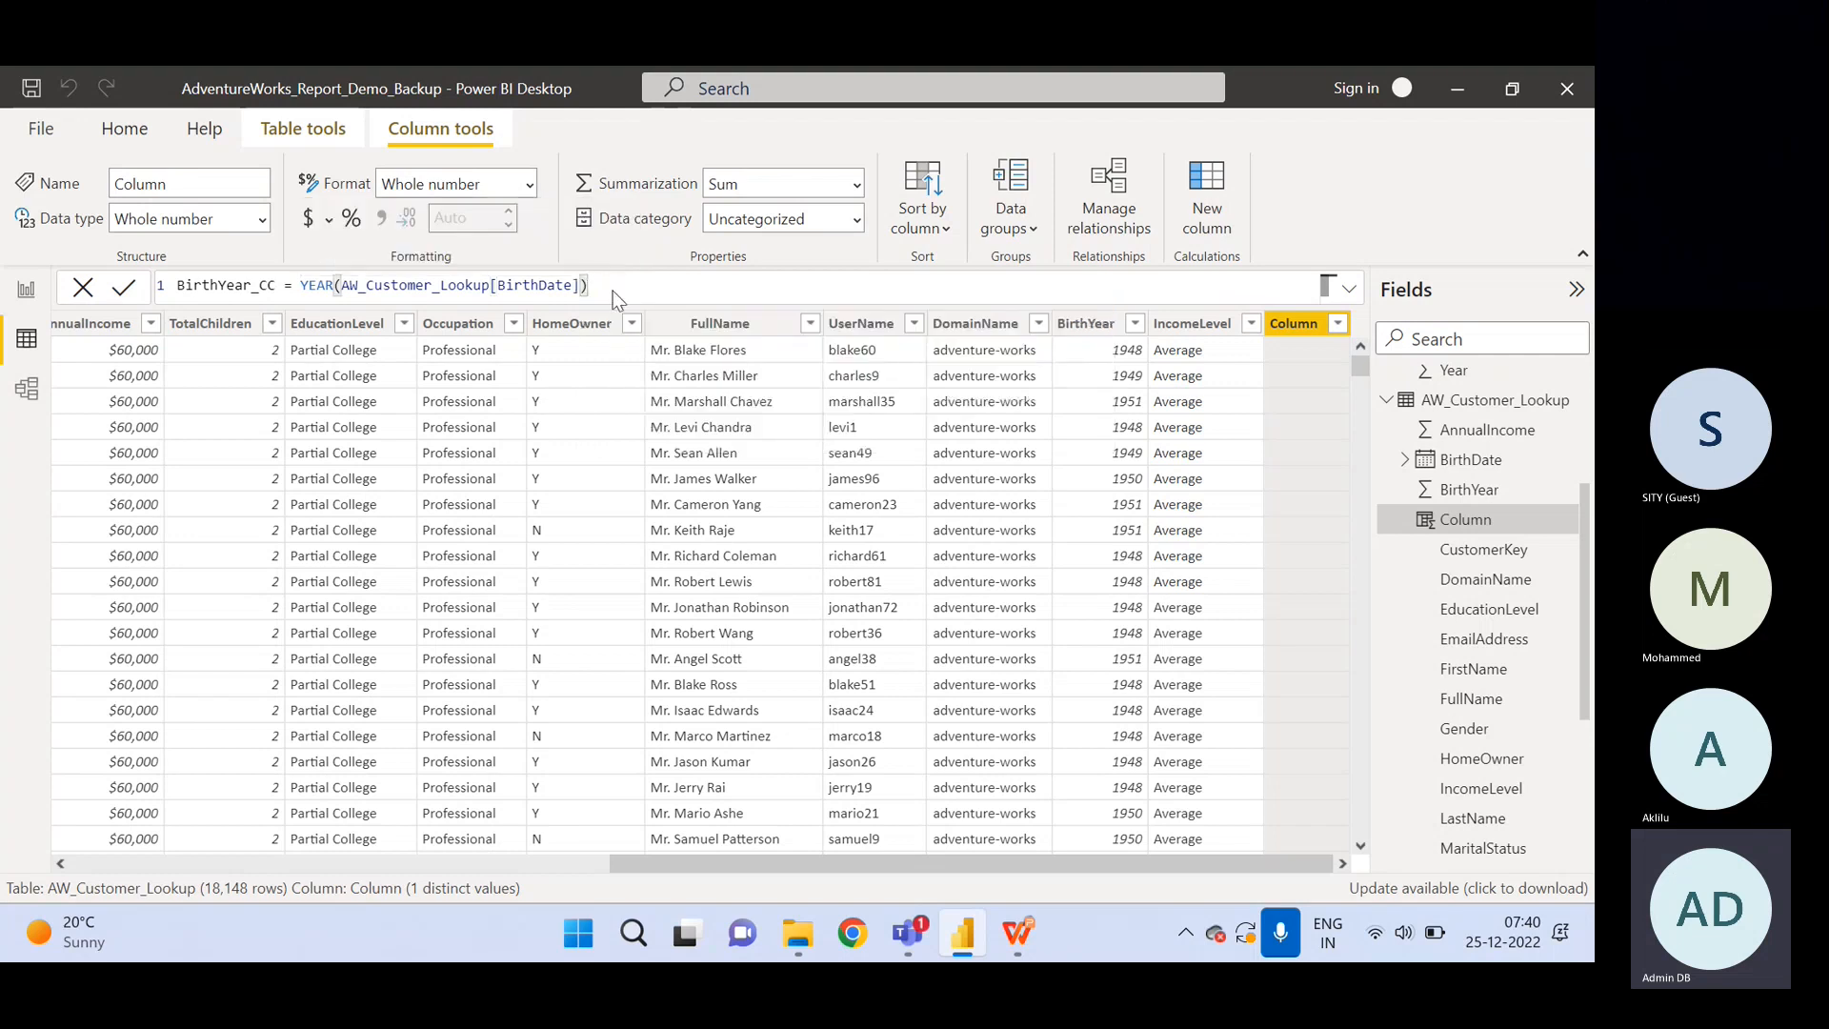
{"action": "key", "text": "Return"}
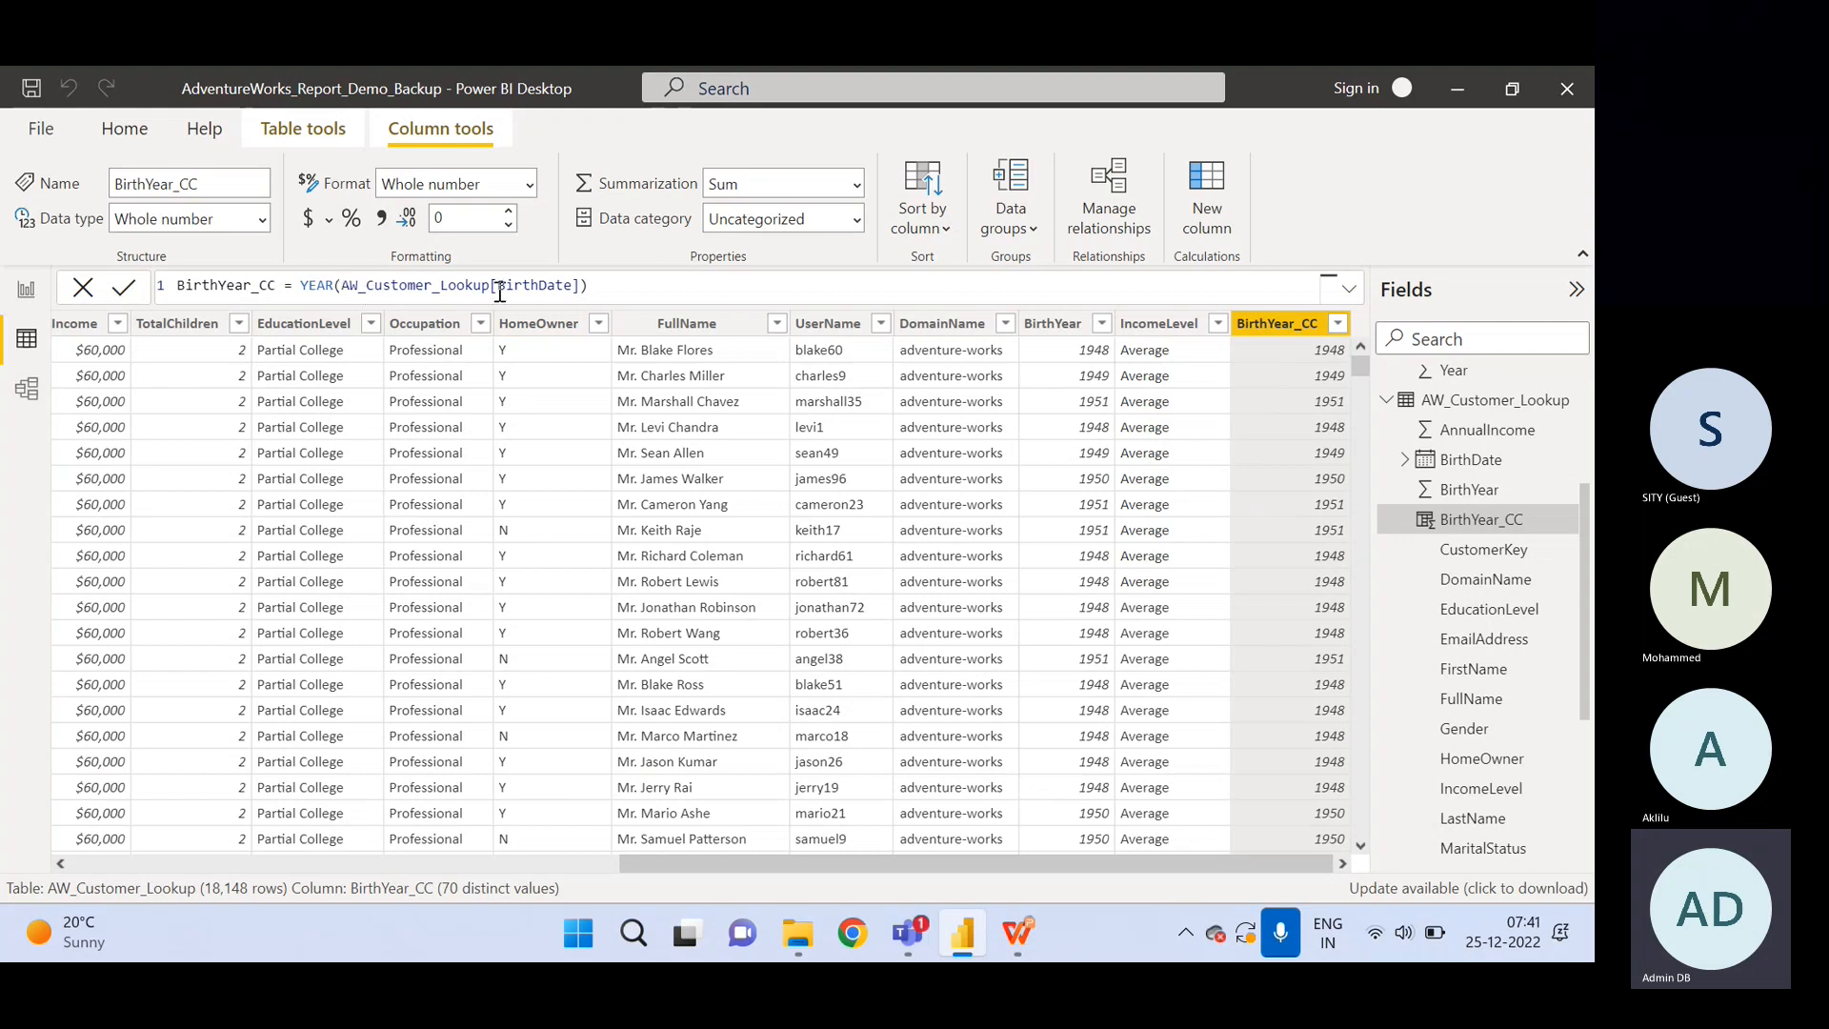
Replace the YEAR expression in the BirthYear_CC formula with the date hierarchy reference AW_Customer_Lookup[BirthDate].[Year].
{"action": "left_click_drag", "start_coordinate": [590, 286], "coordinate": [301, 288]}
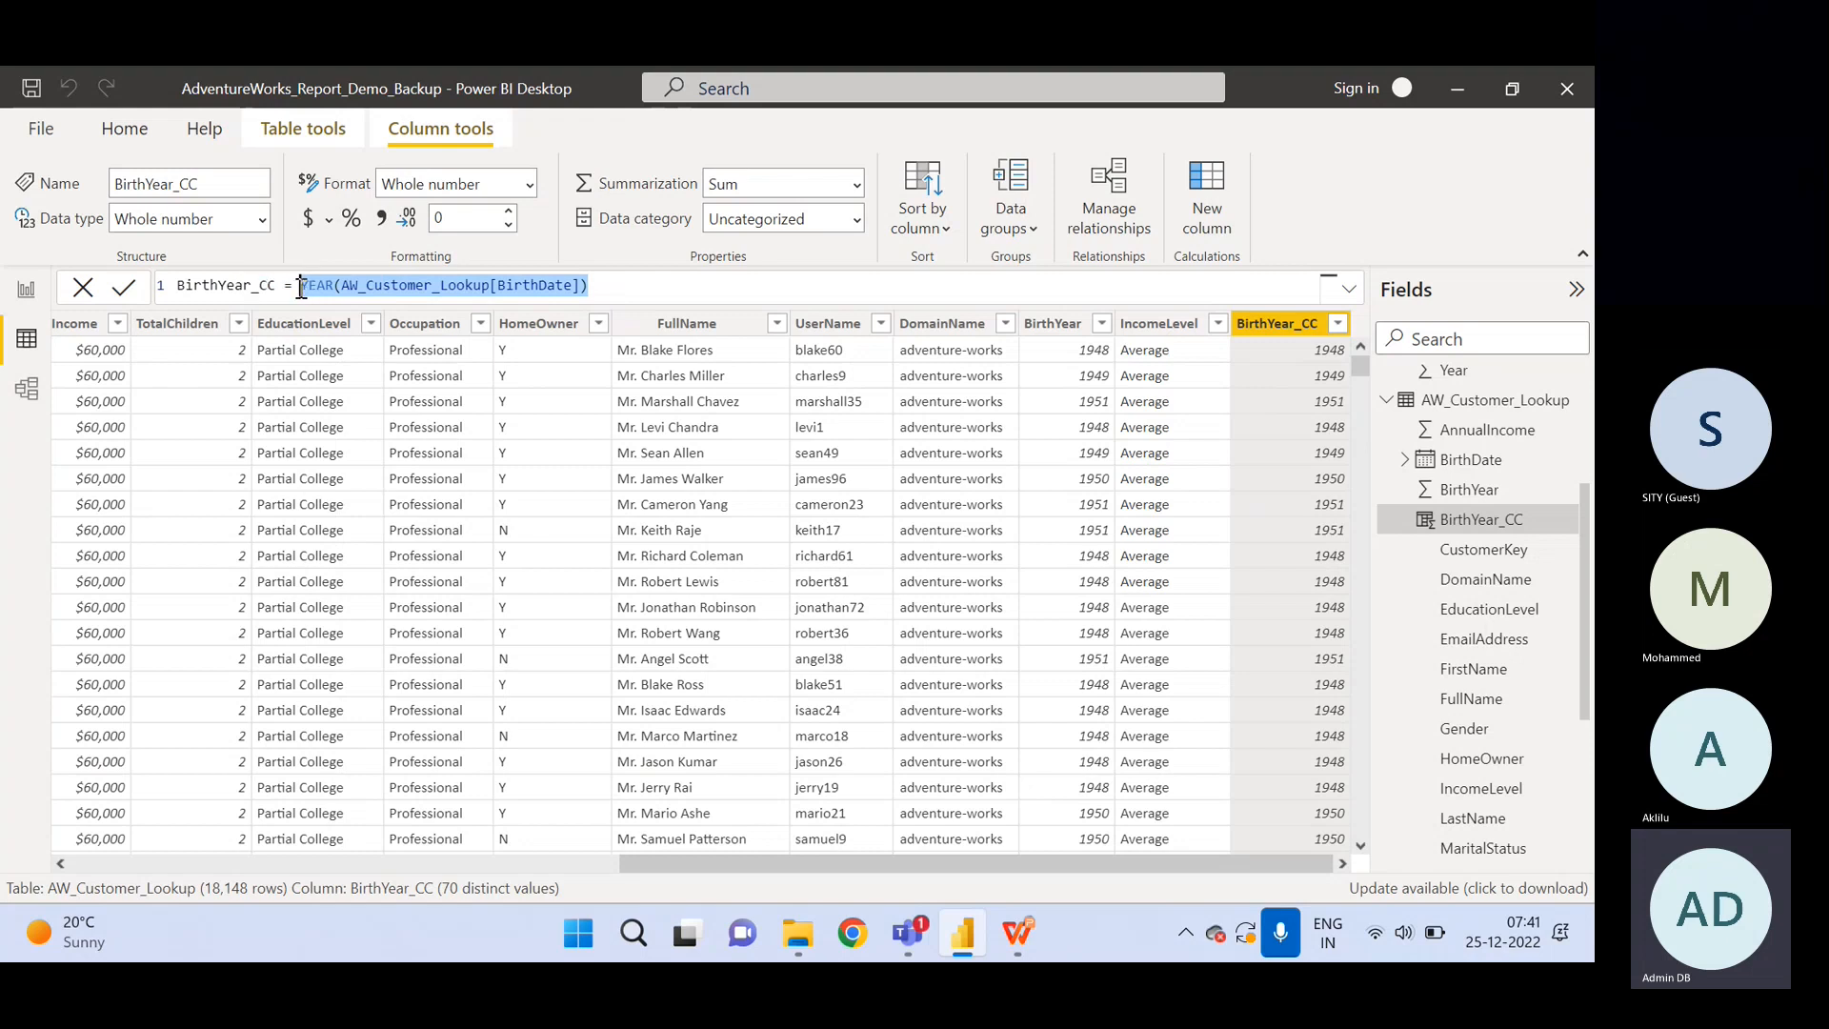
{"action": "type", "text": "cu"}
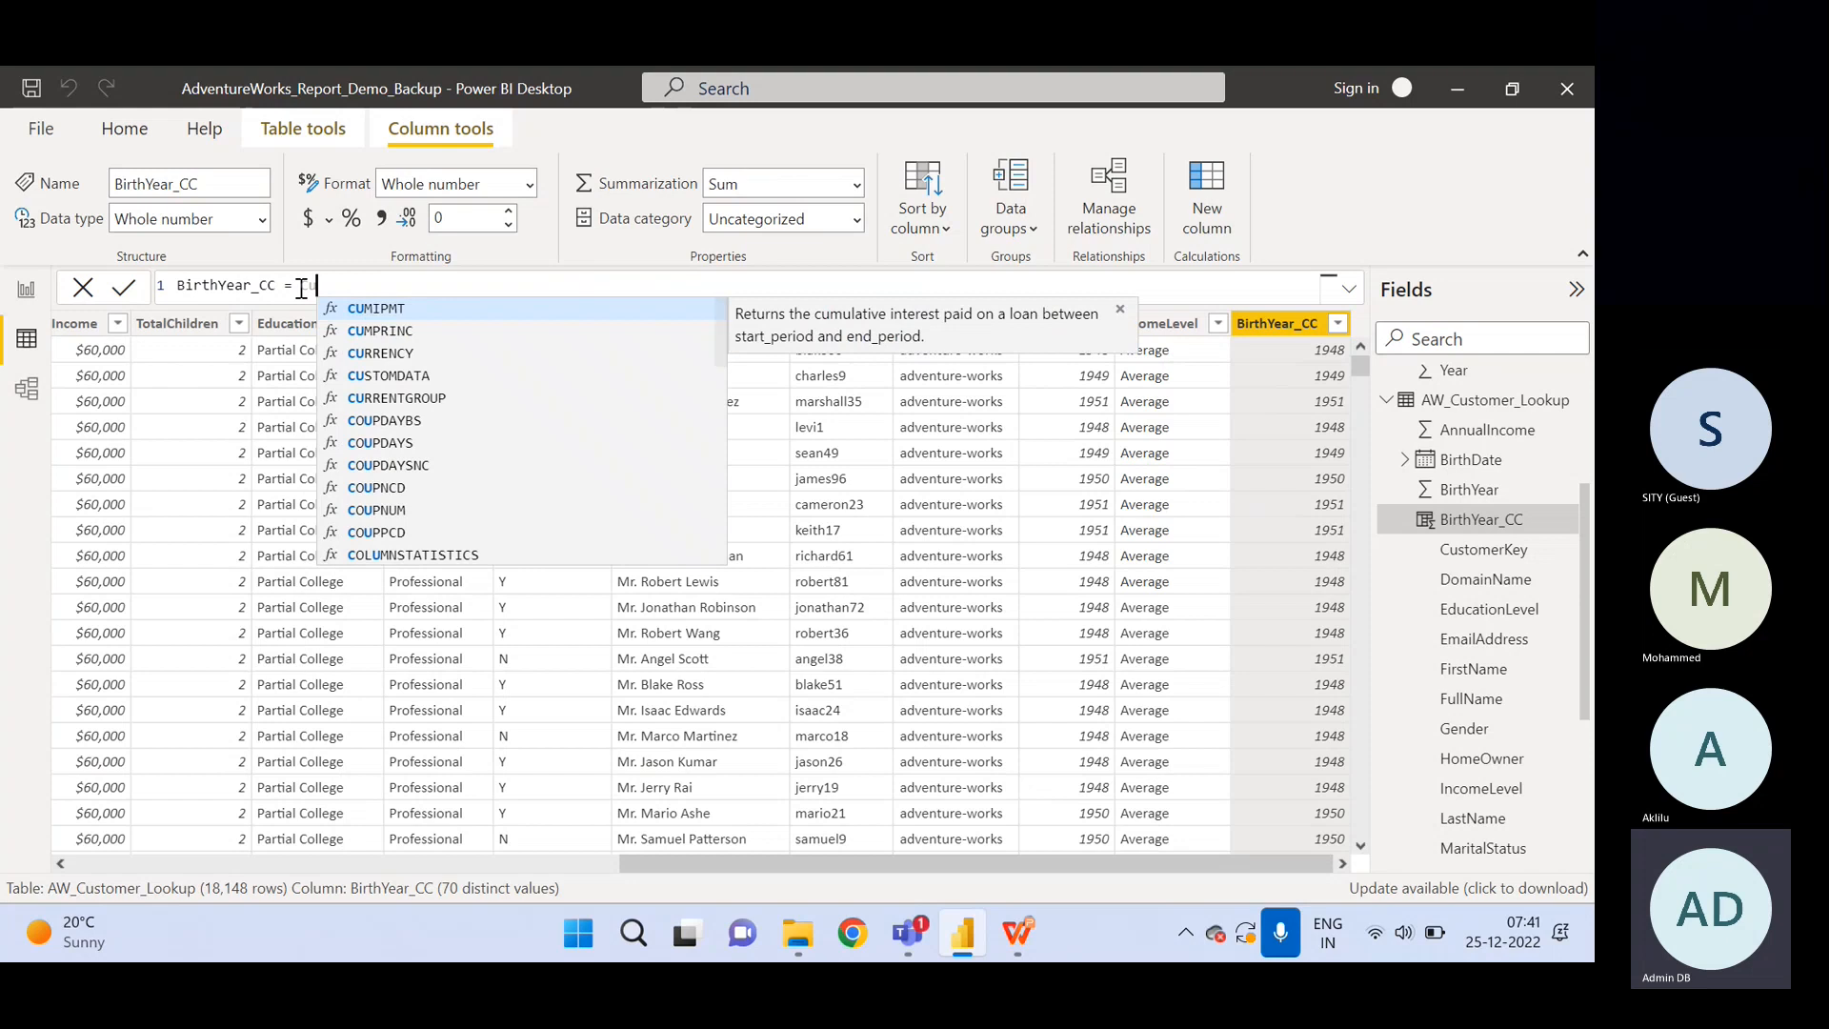
{"action": "type", "text": "st"}
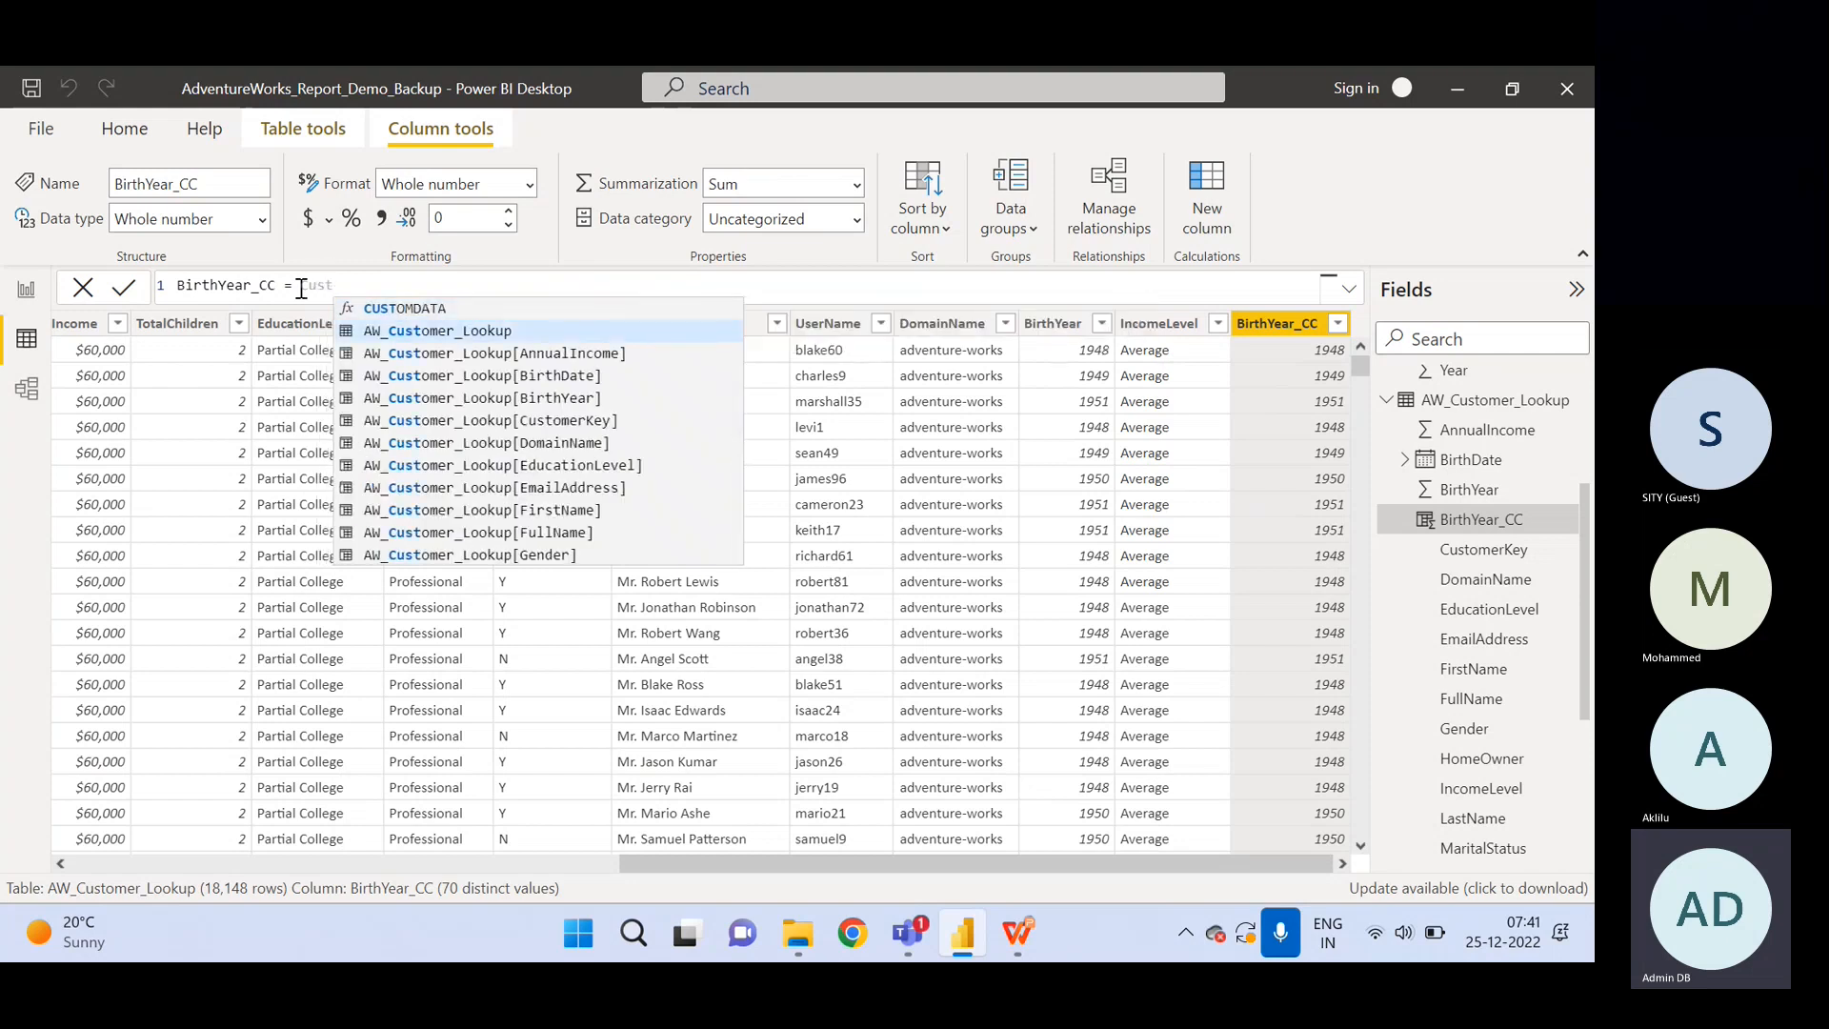
{"action": "double_click", "coordinate": [615, 375]}
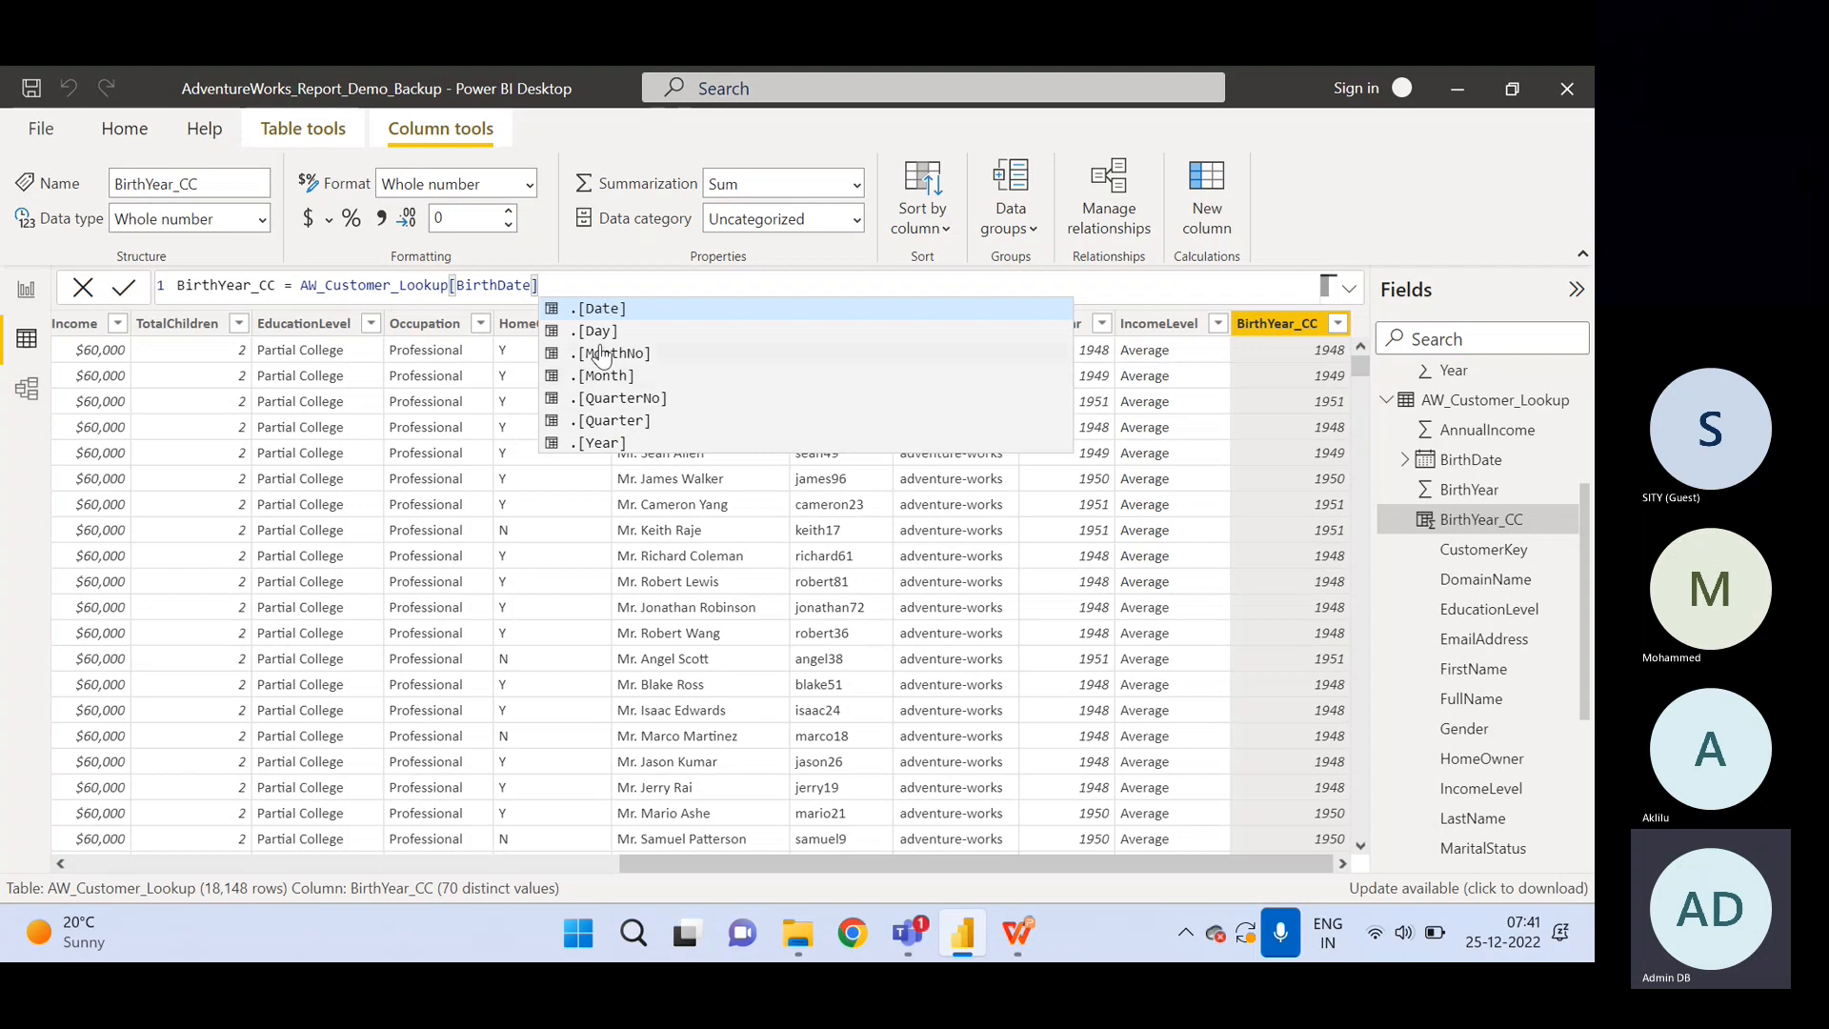
{"action": "left_click", "coordinate": [597, 444]}
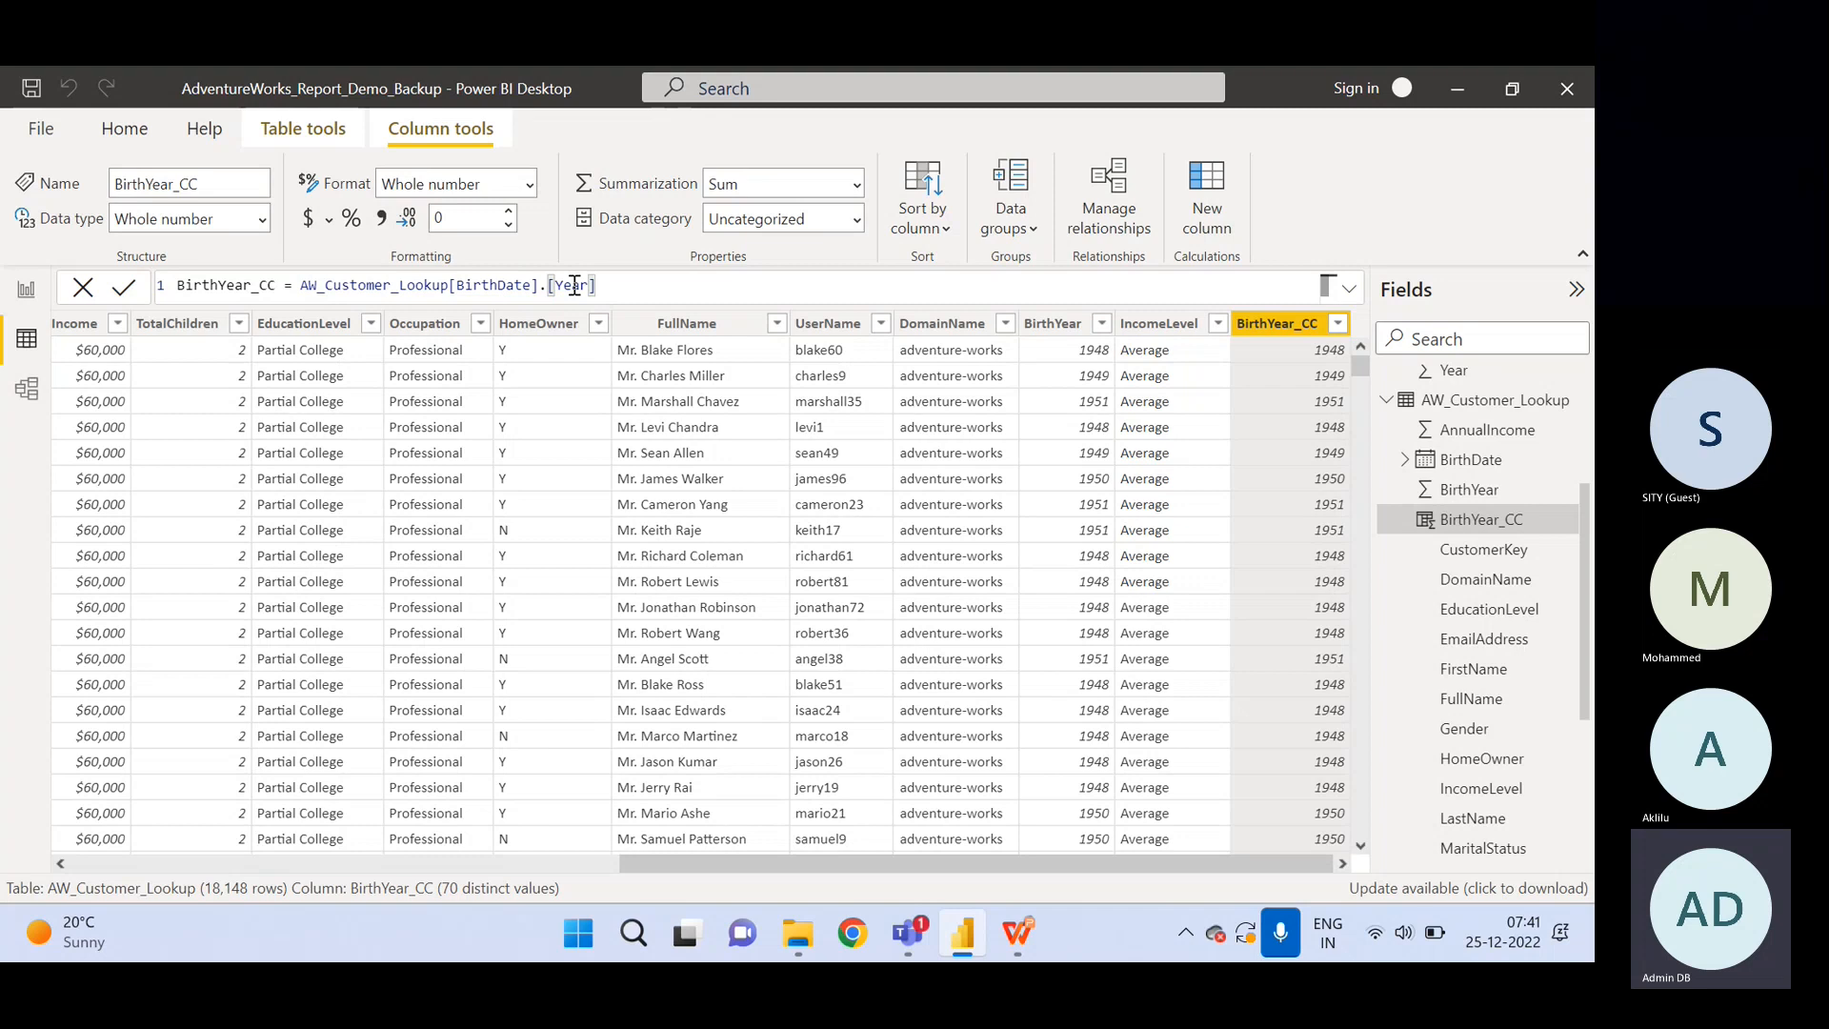
Strip the .[Year] part from the BirthYear_CC formula, add the .[Year] level to AW_Customer_Lookup[BirthDate] again and commit.
{"action": "key", "text": "BackSpace"}
{"action": "key", "text": "BackSpace"}
{"action": "key", "text": "BackSpace"}
{"action": "key", "text": "BackSpace"}
{"action": "key", "text": "BackSpace"}
{"action": "key", "text": "BackSpace"}
{"action": "key", "text": "BackSpace"}
{"action": "key", "text": "BackSpace"}
{"action": "type", "text": "]"}
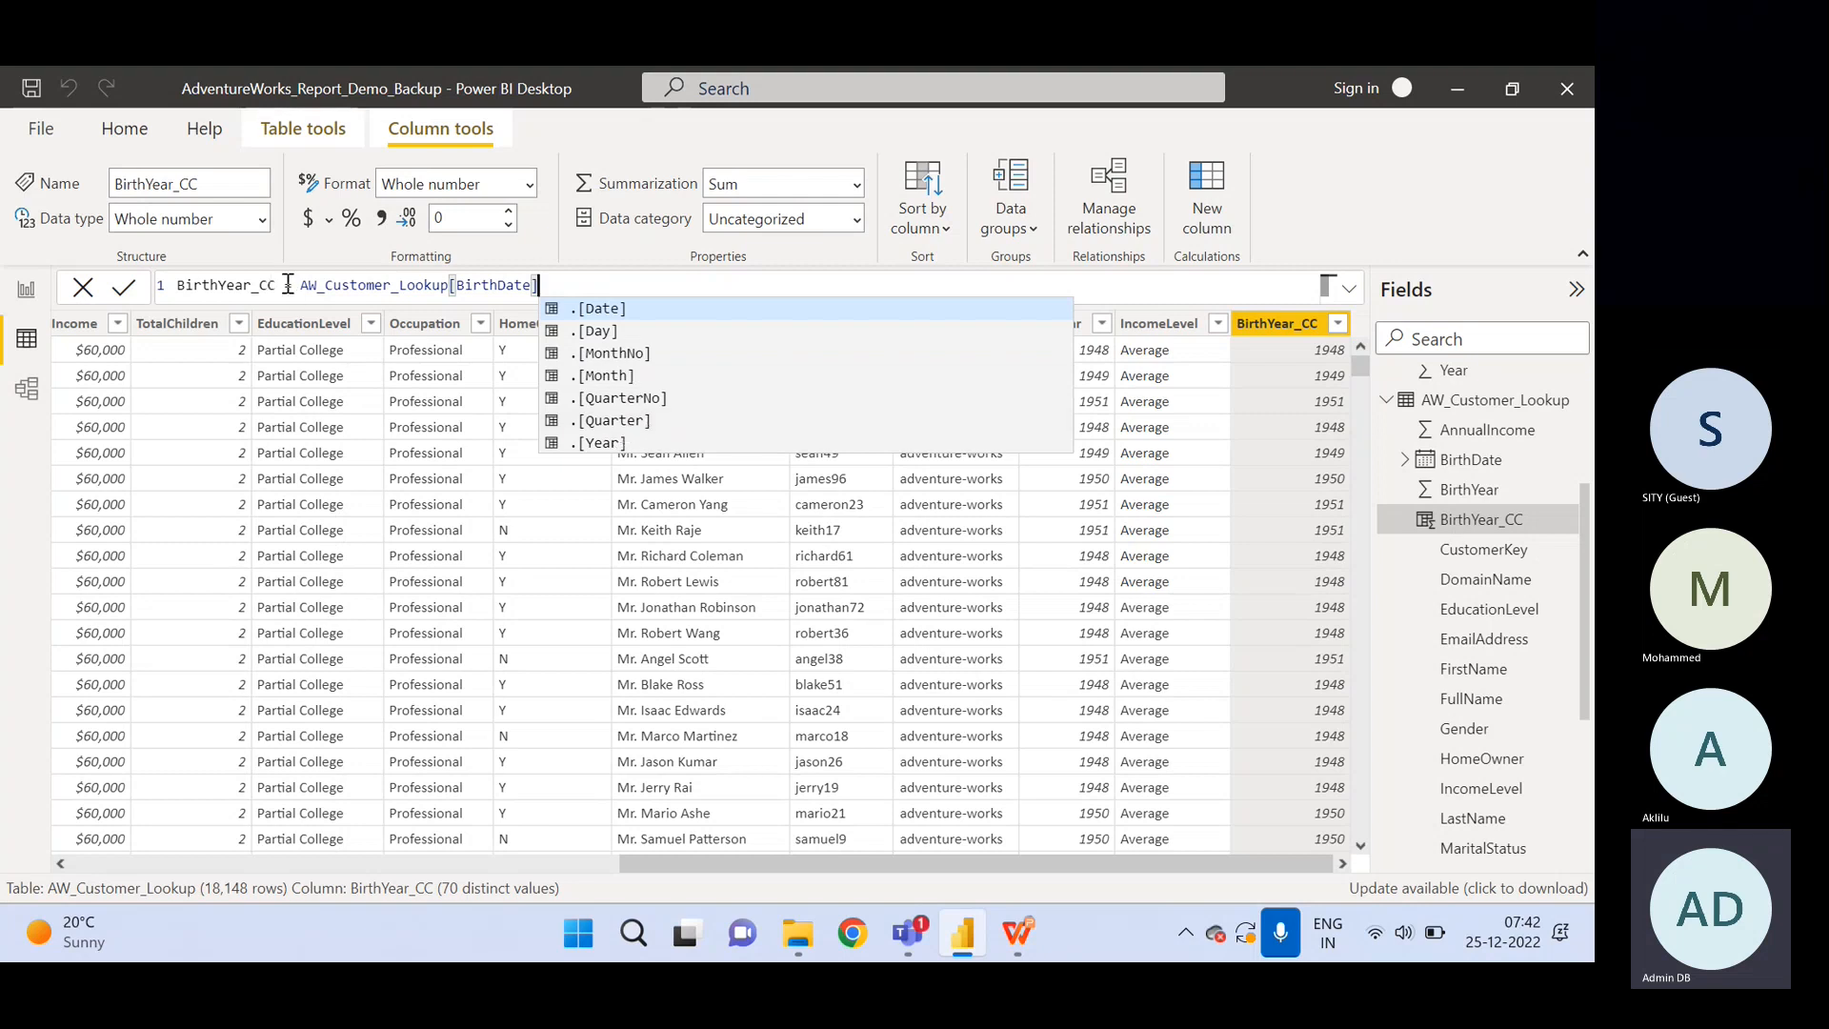
{"action": "left_click", "coordinate": [619, 444]}
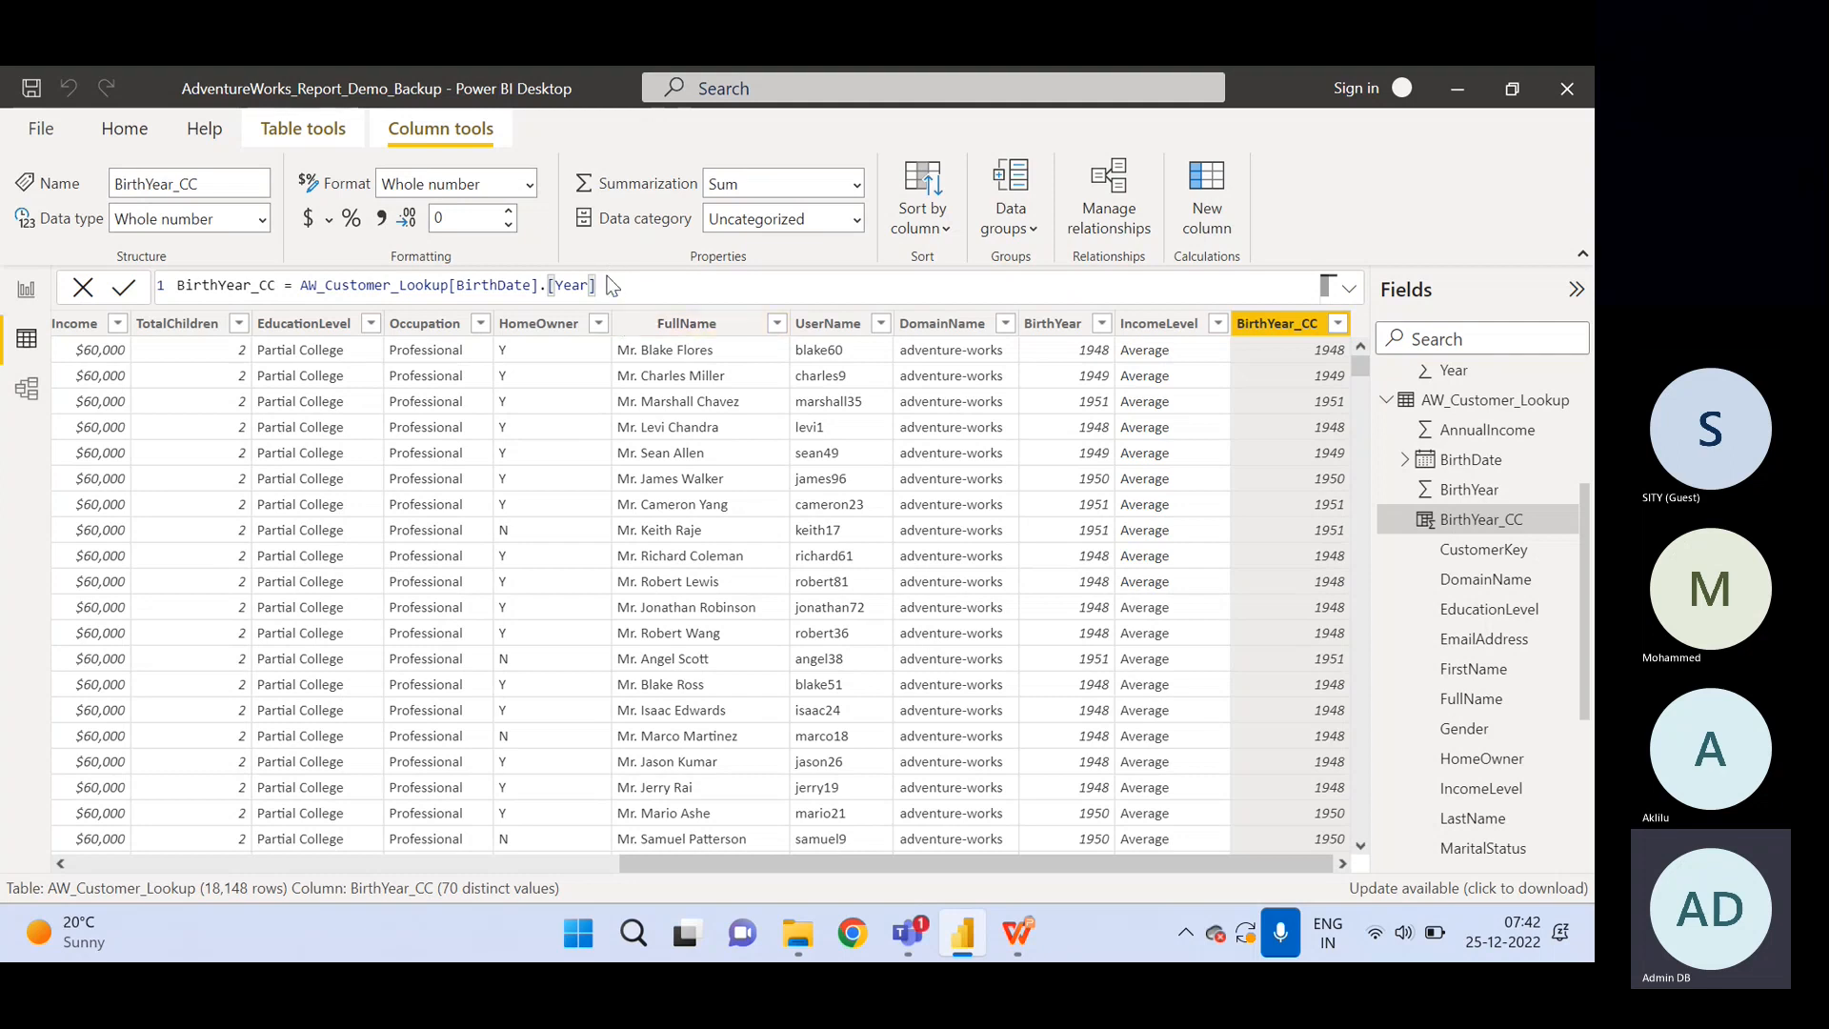
{"action": "key", "text": "Return"}
Remove the .[Year] level and rewrite the BirthYear_CC formula as Year(AW_Customer_Lookup[BirthDate]).
{"action": "left_click", "coordinate": [610, 292]}
{"action": "key", "text": "BackSpace"}
{"action": "key", "text": "BackSpace"}
{"action": "key", "text": "BackSpace"}
{"action": "key", "text": "BackSpace"}
{"action": "key", "text": "BackSpace"}
{"action": "key", "text": "BackSpace"}
{"action": "key", "text": "BackSpace"}
{"action": "left_click", "coordinate": [305, 291]}
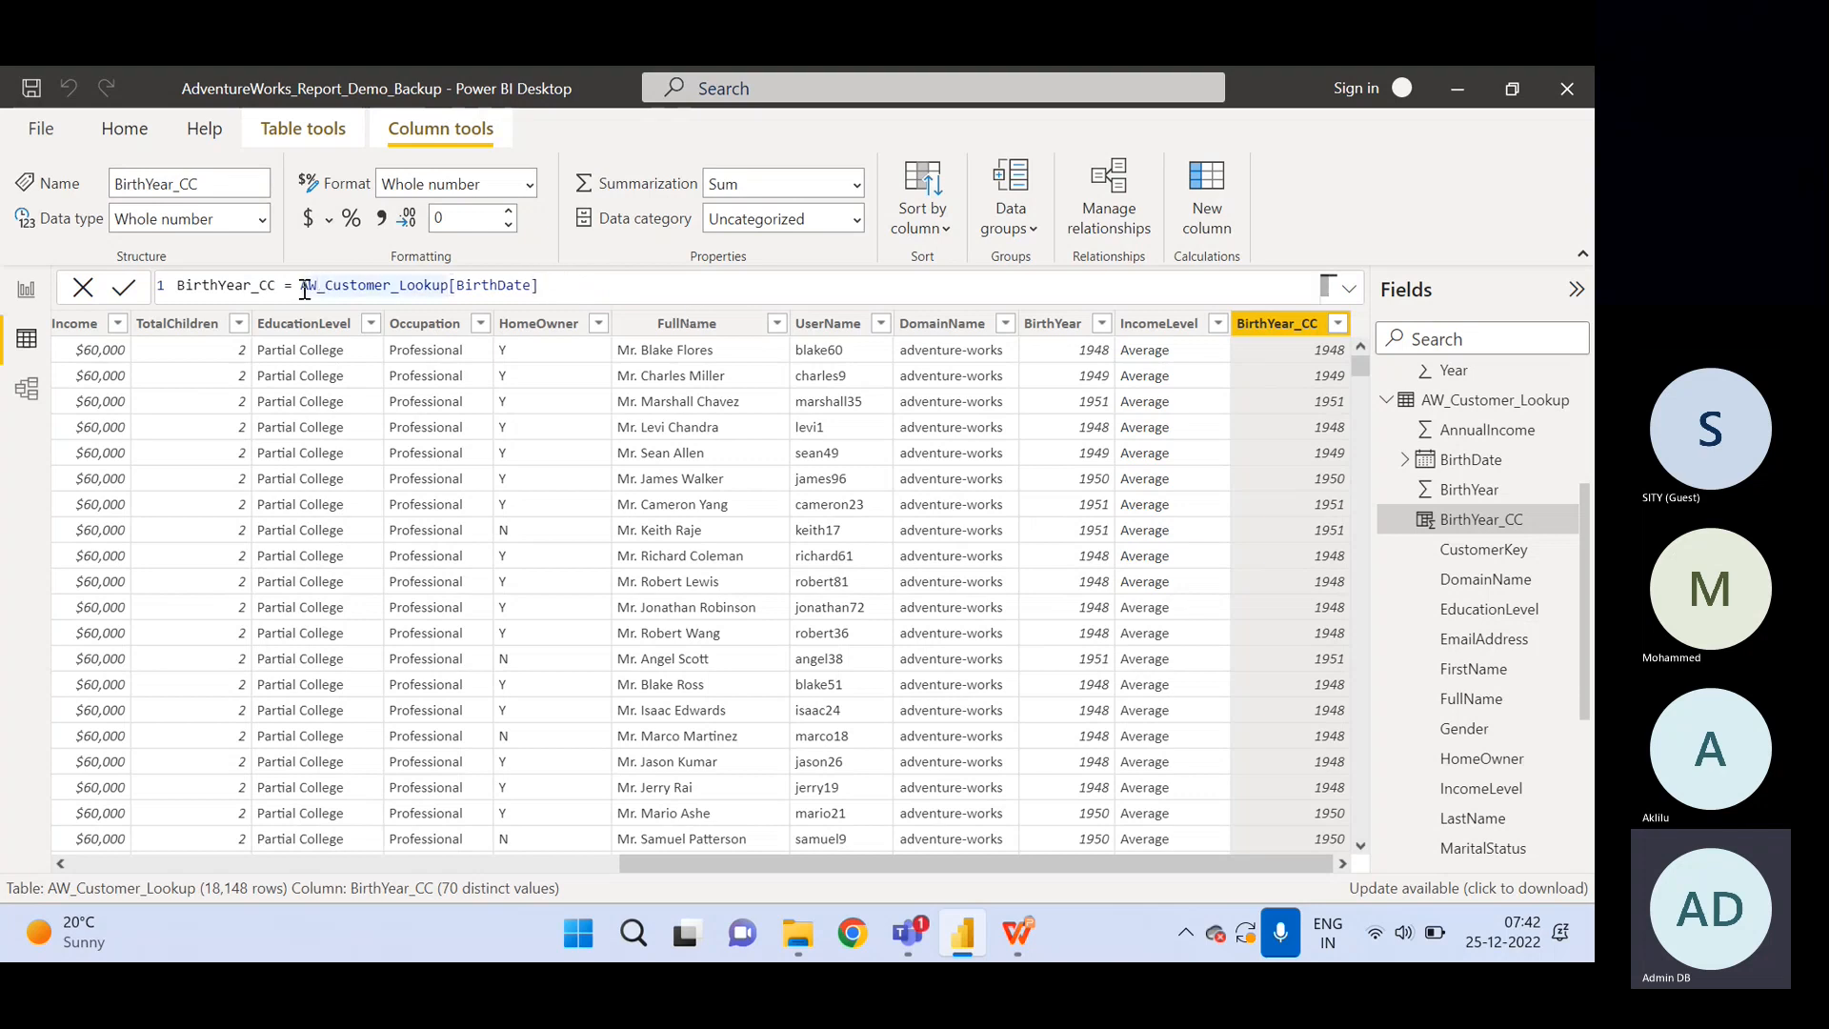
{"action": "type", "text": "Year"}
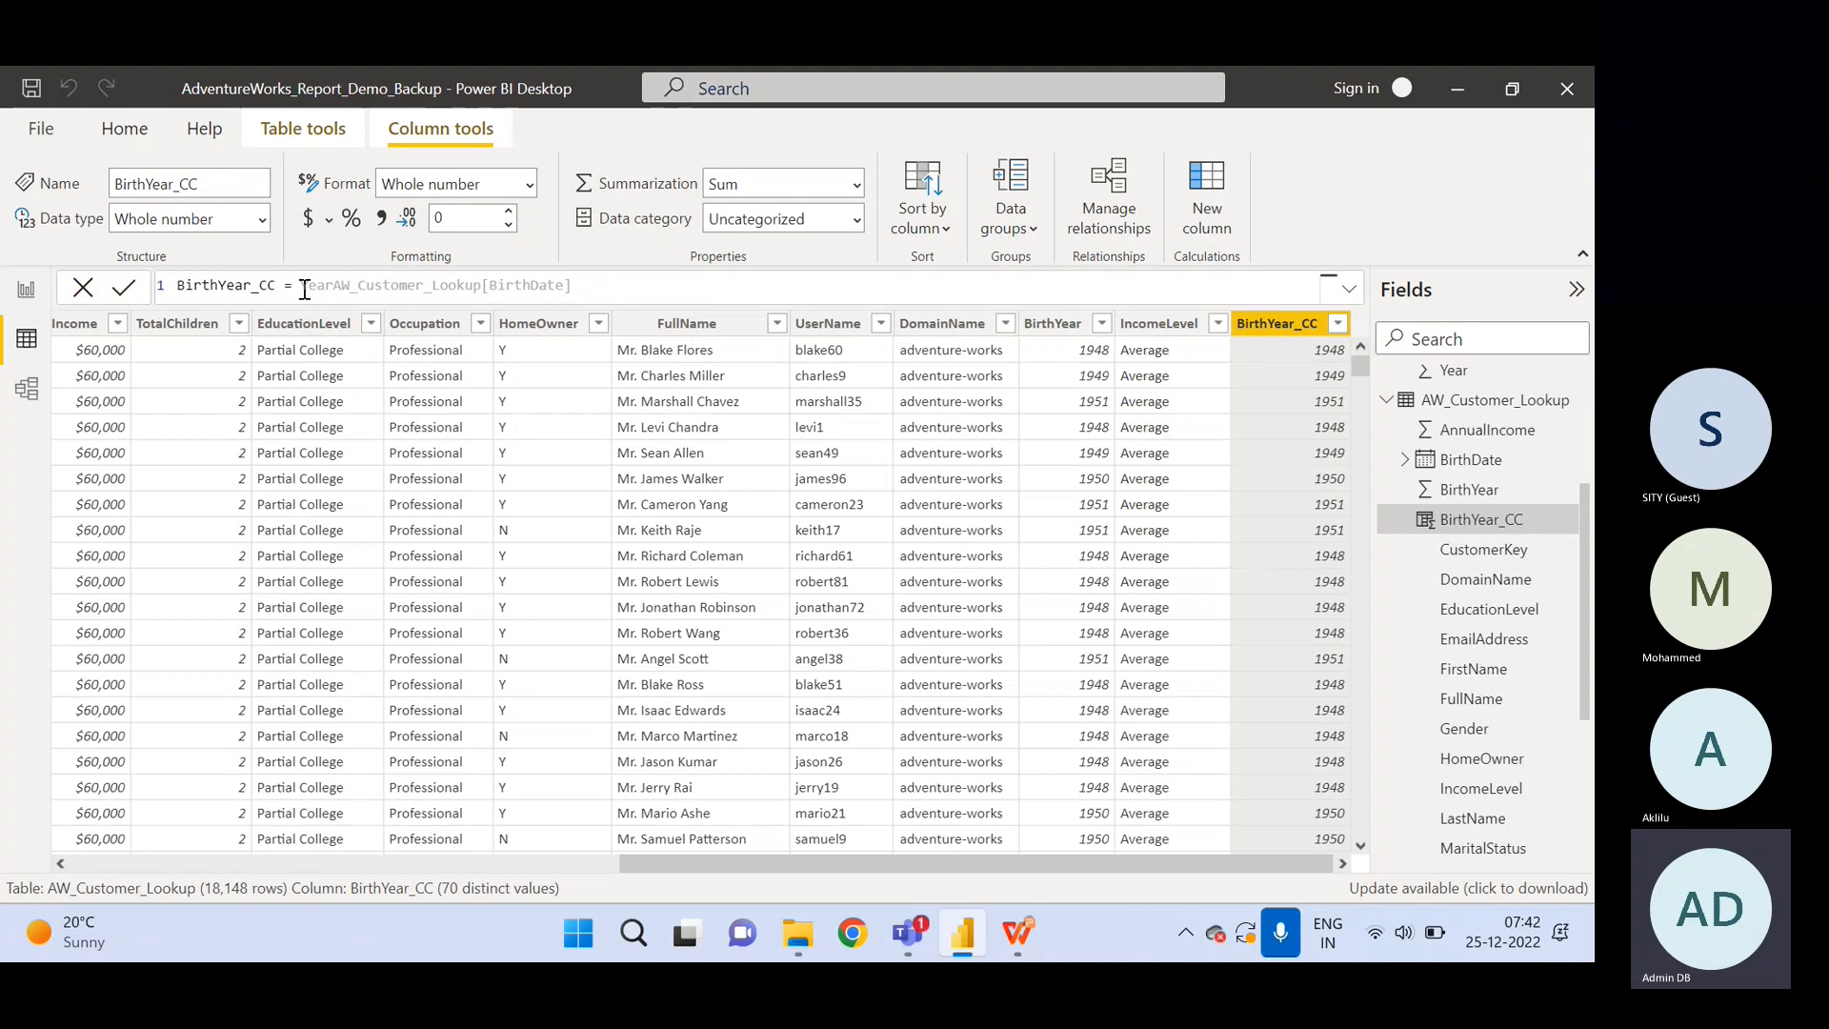
{"action": "type", "text": "("}
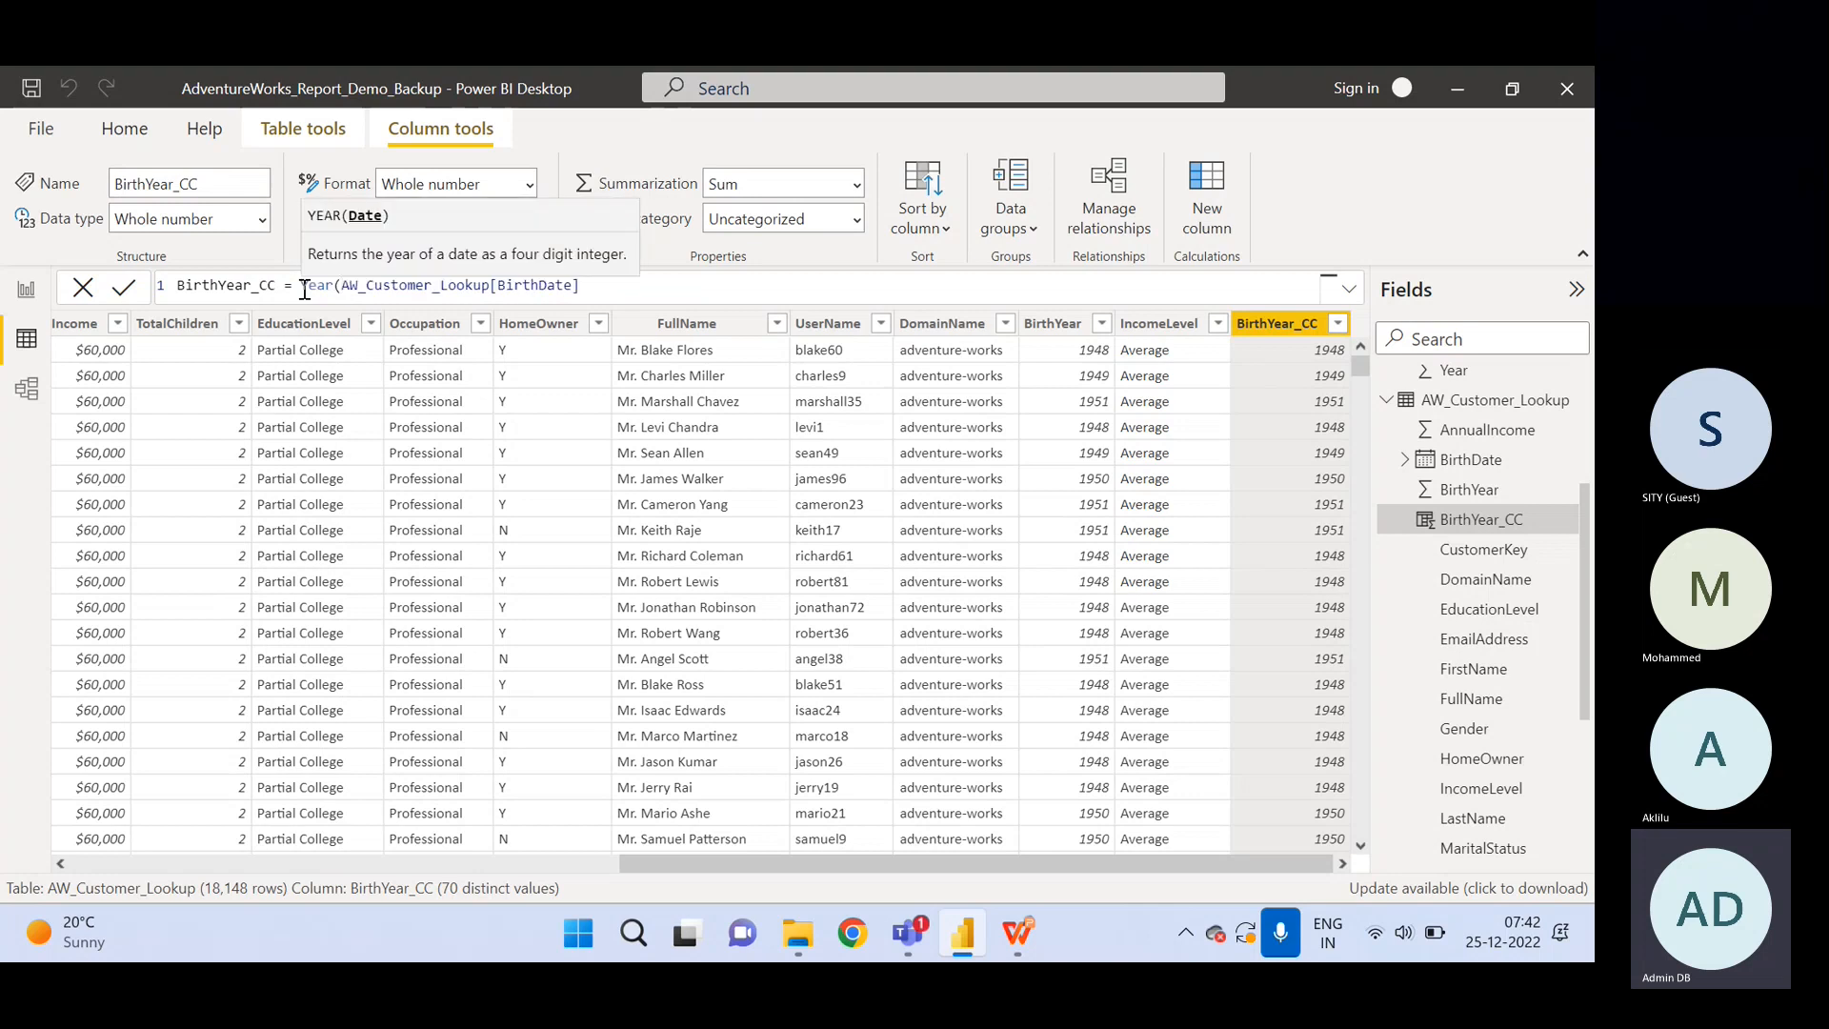
{"action": "left_click", "coordinate": [585, 287]}
{"action": "type", "text": ")"}
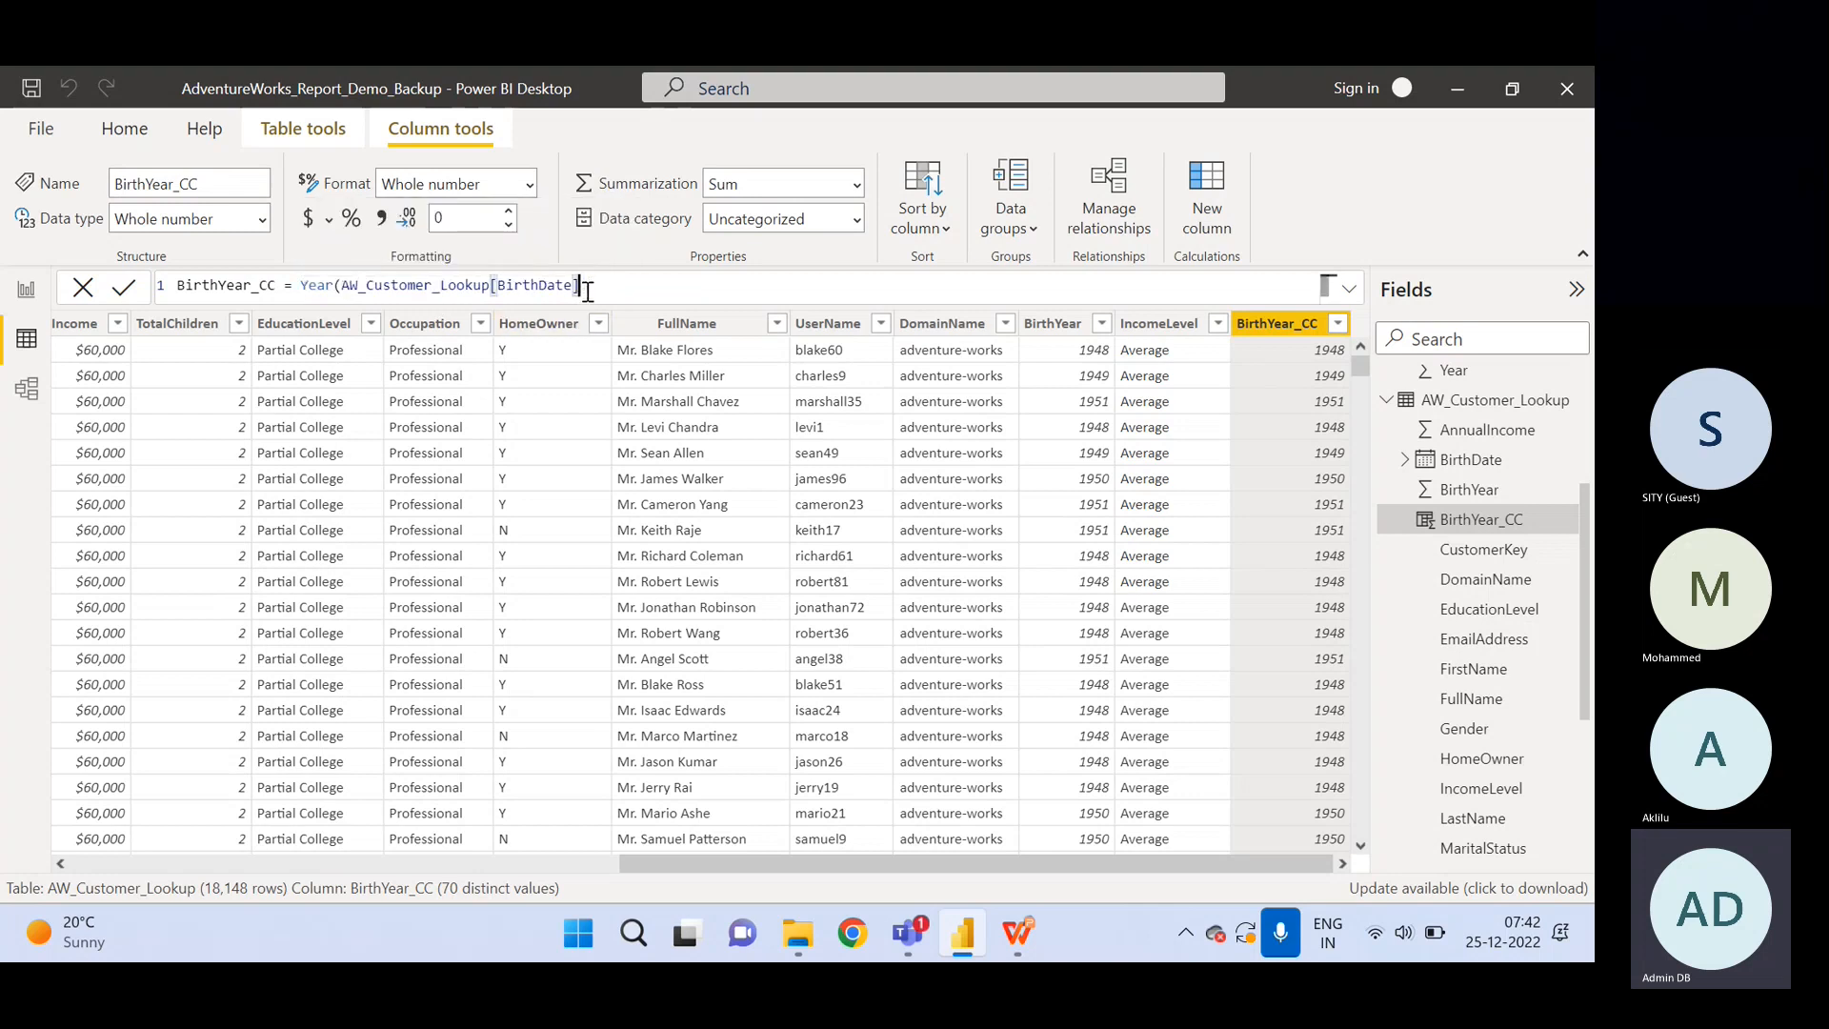
{"action": "type", "text": ")"}
Compare the BirthYear column and its available column commands with the BirthYear_CC calculated column and its formula.
{"action": "left_click", "coordinate": [1055, 328]}
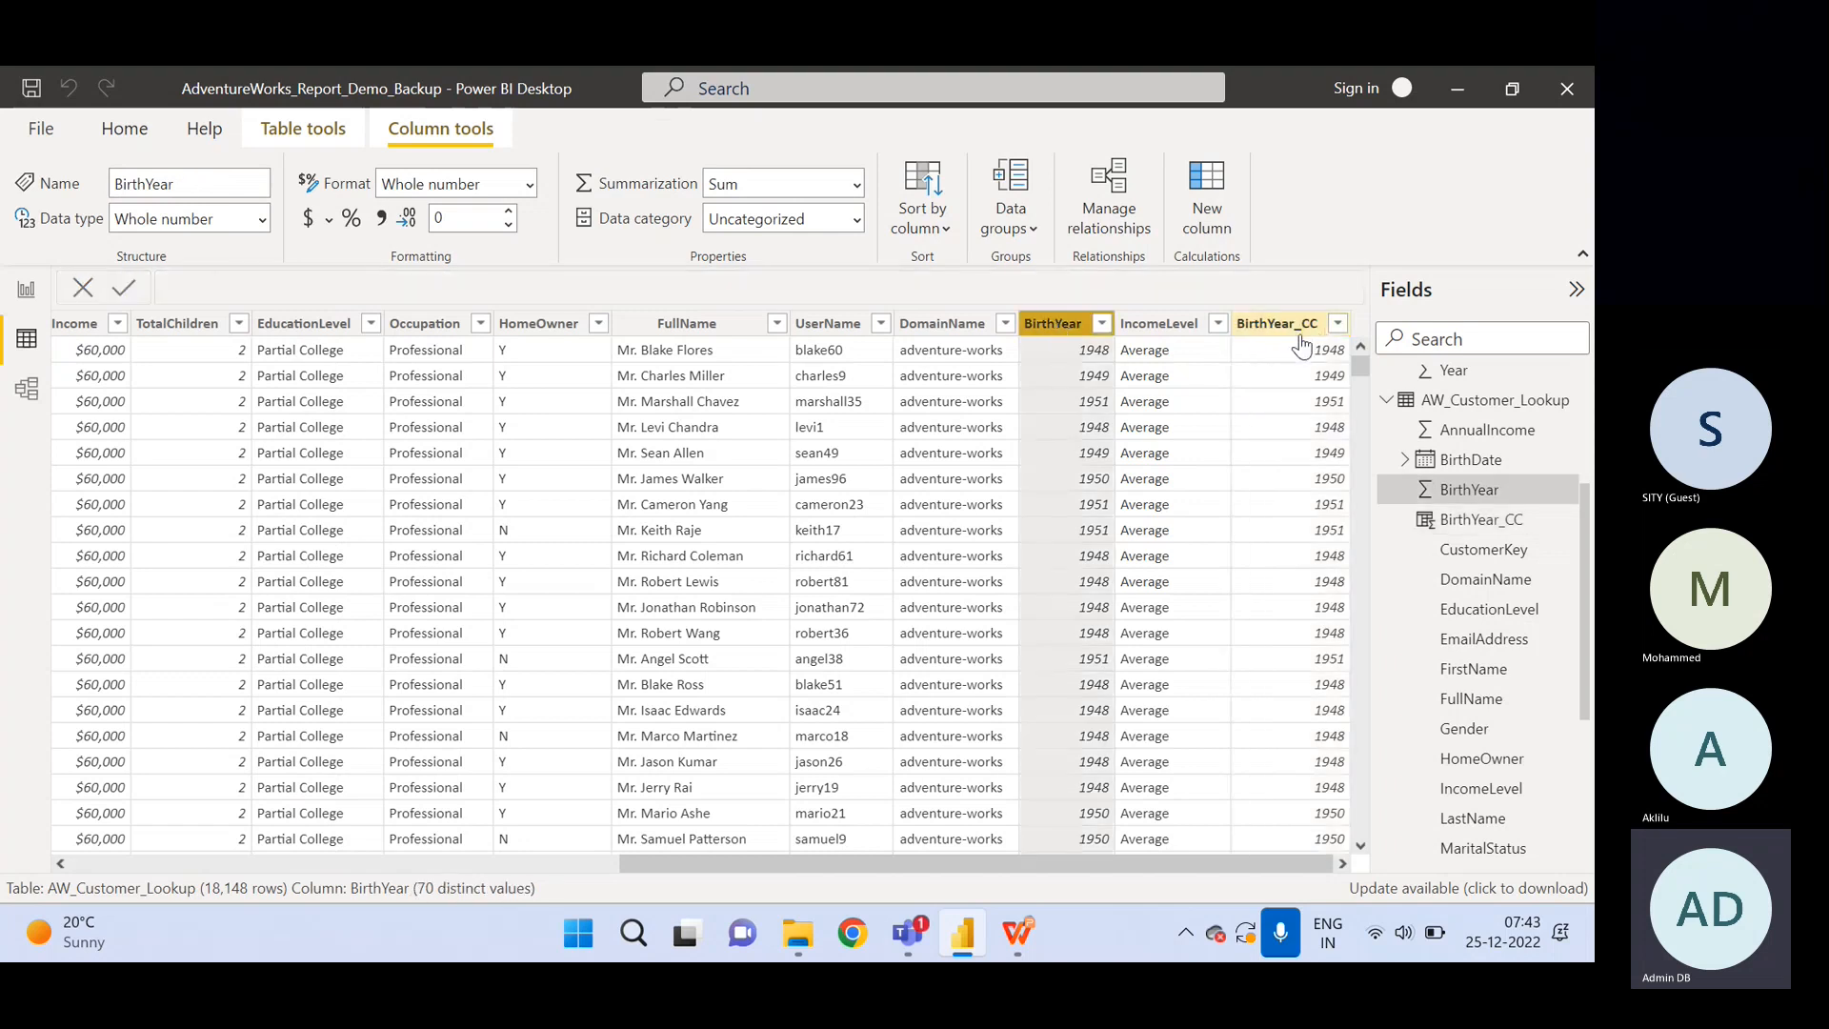
{"action": "right_click", "coordinate": [1054, 333]}
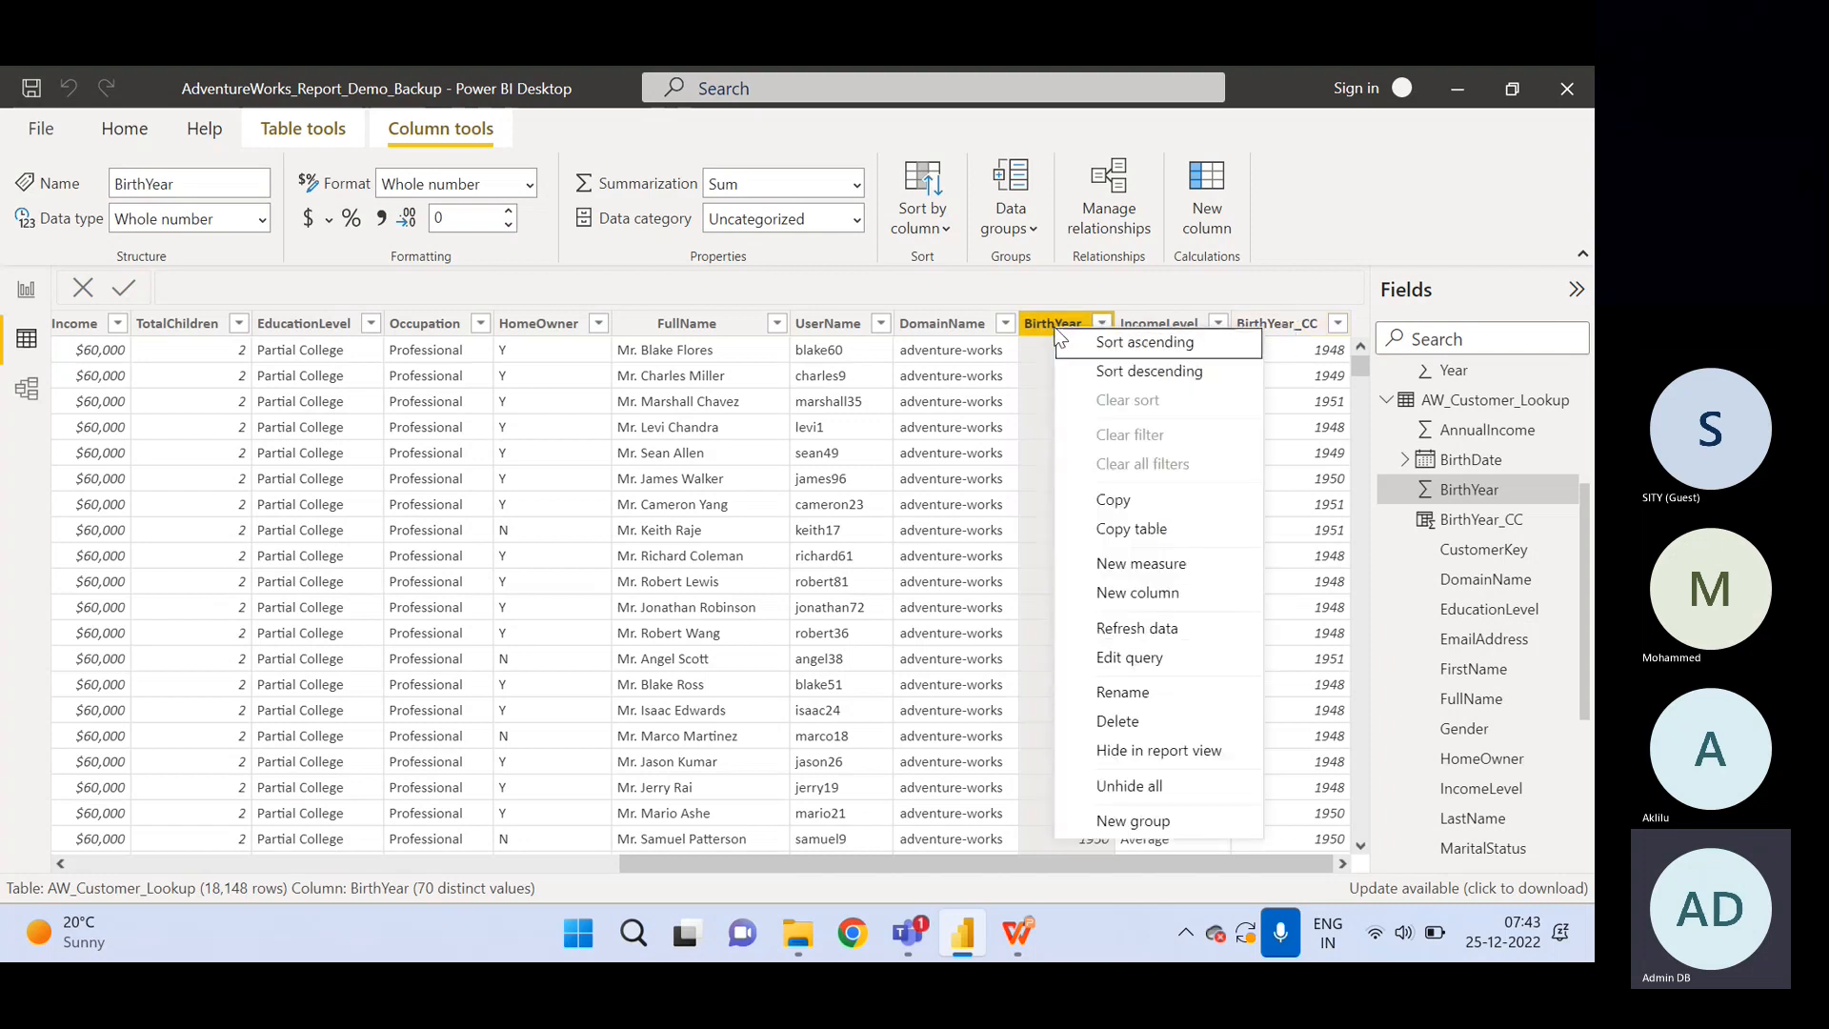
{"action": "left_click", "coordinate": [1276, 323]}
{"action": "left_click", "coordinate": [1053, 323]}
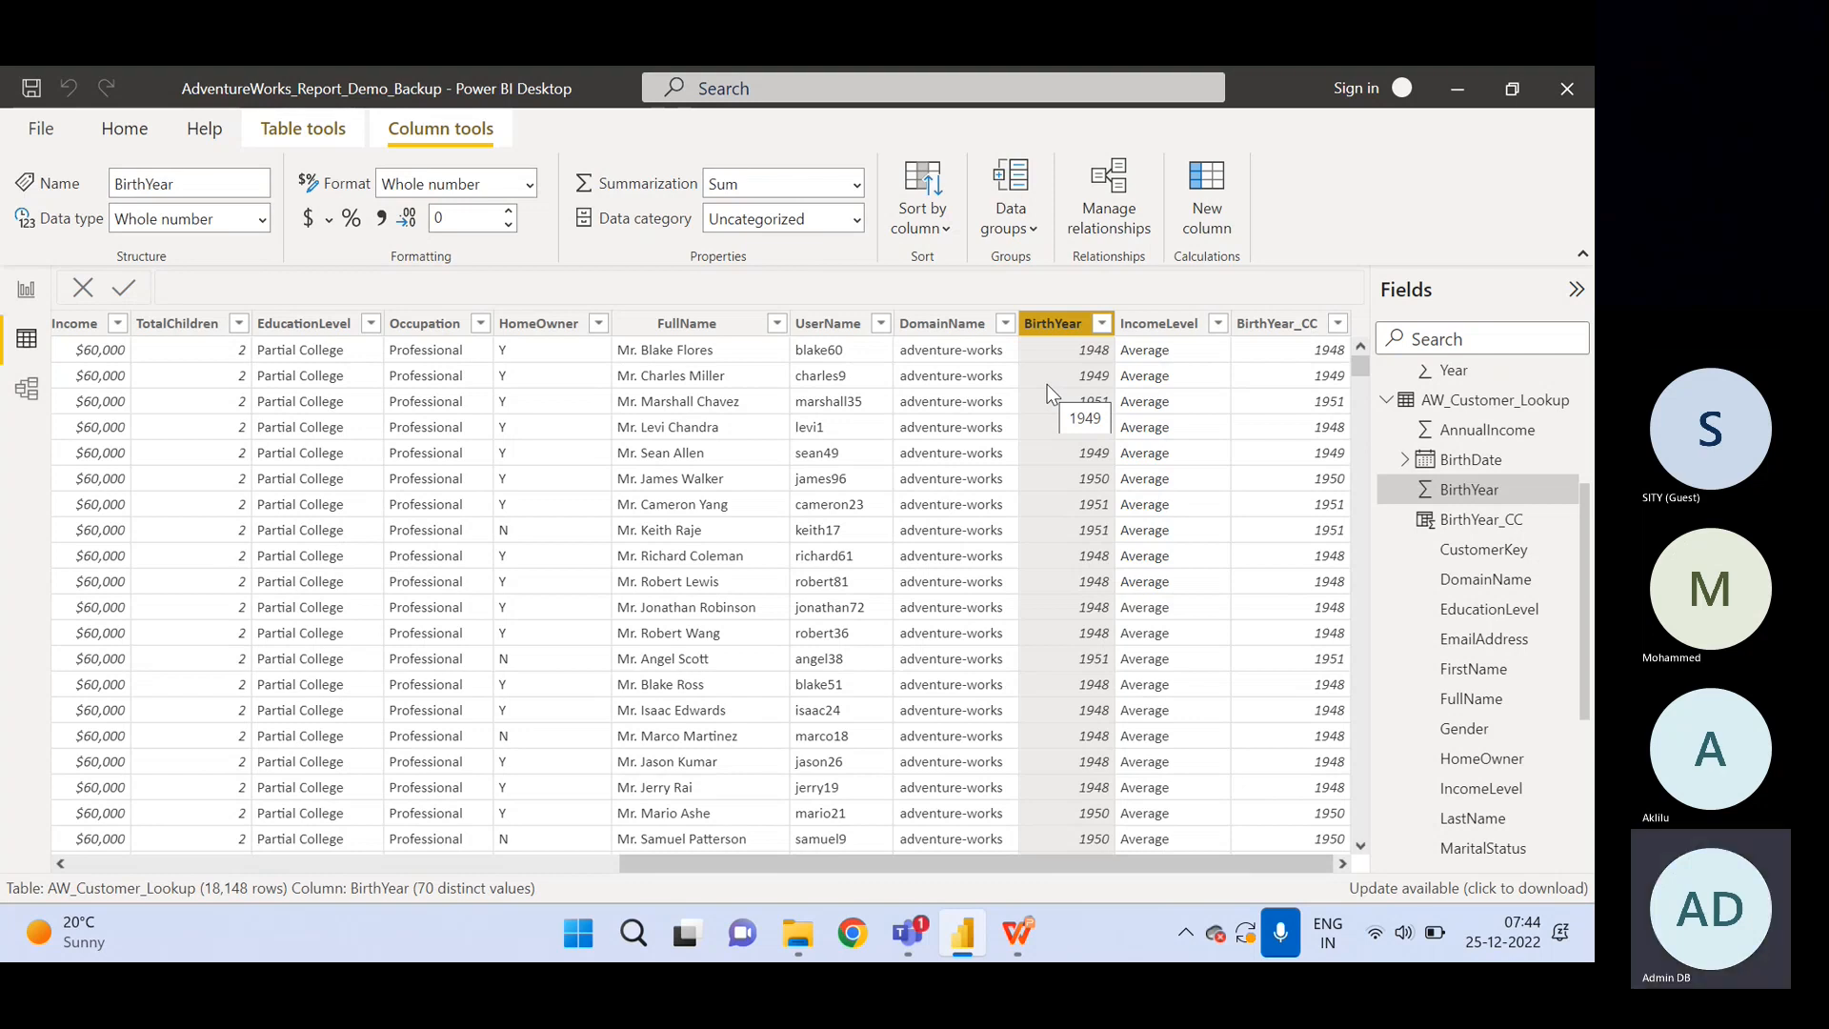
{"action": "left_click", "coordinate": [1285, 325]}
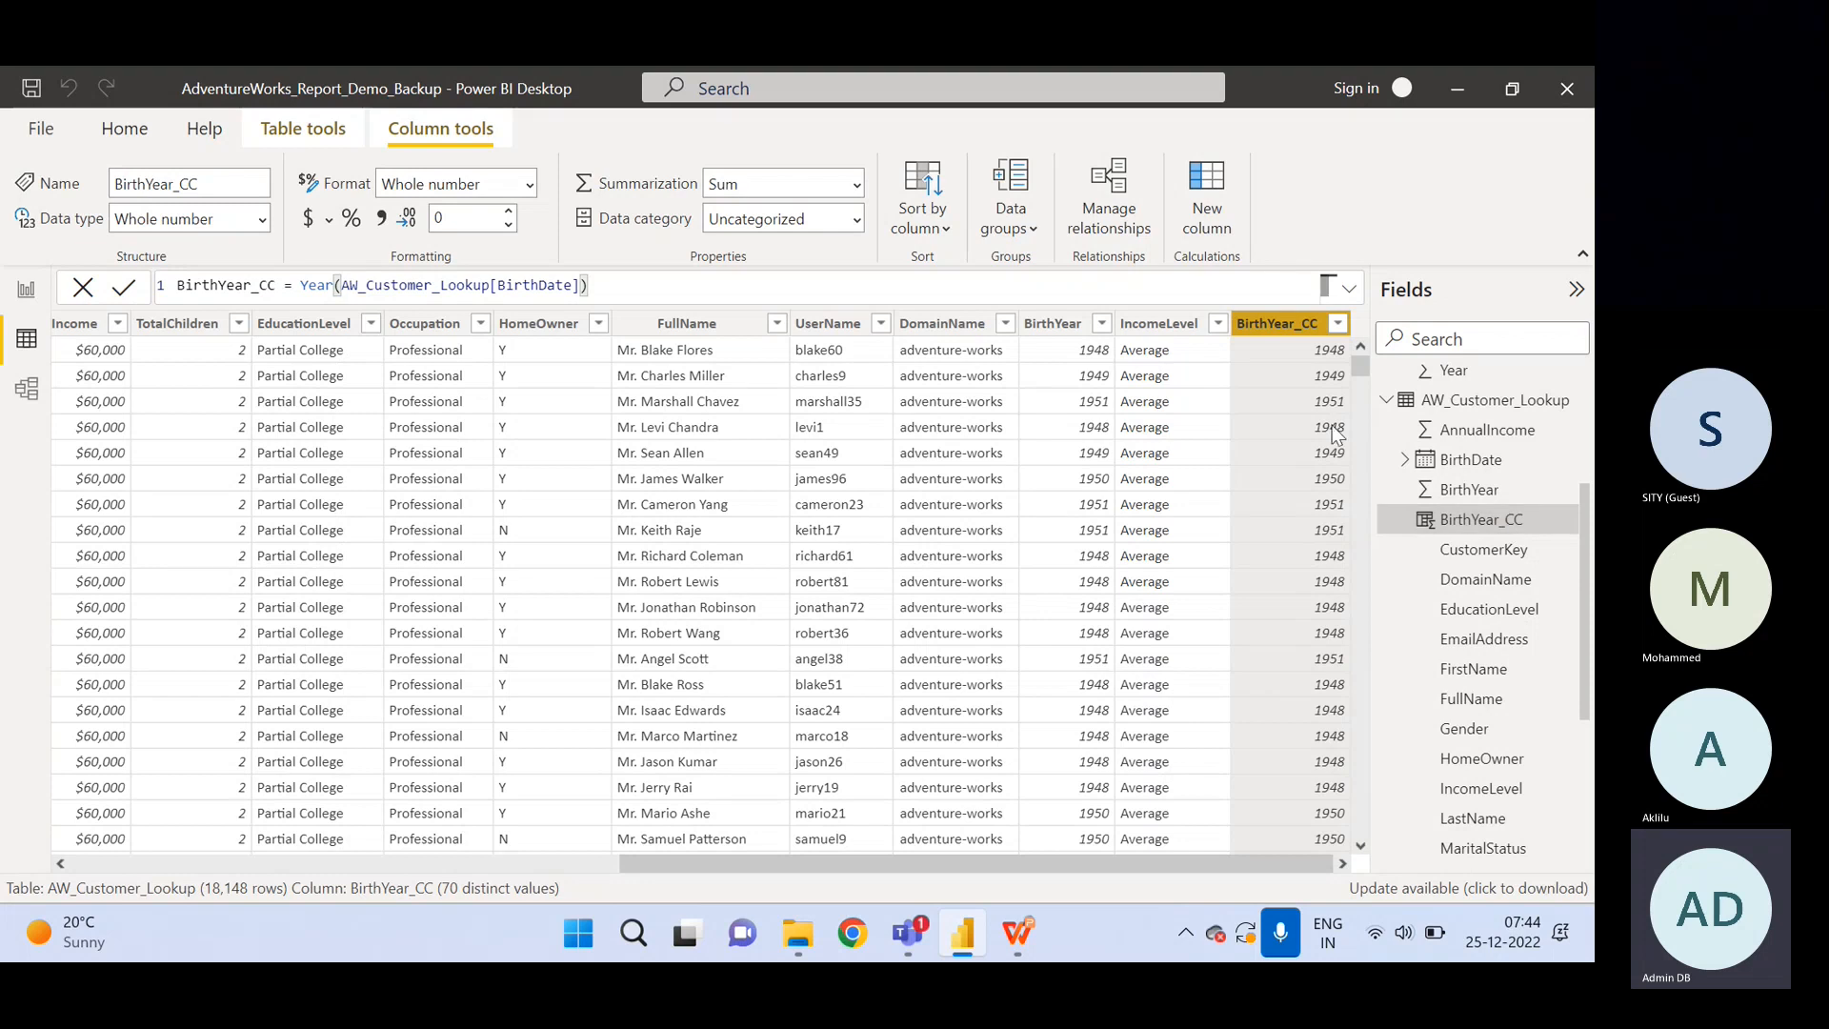
{"action": "left_click", "coordinate": [1076, 326]}
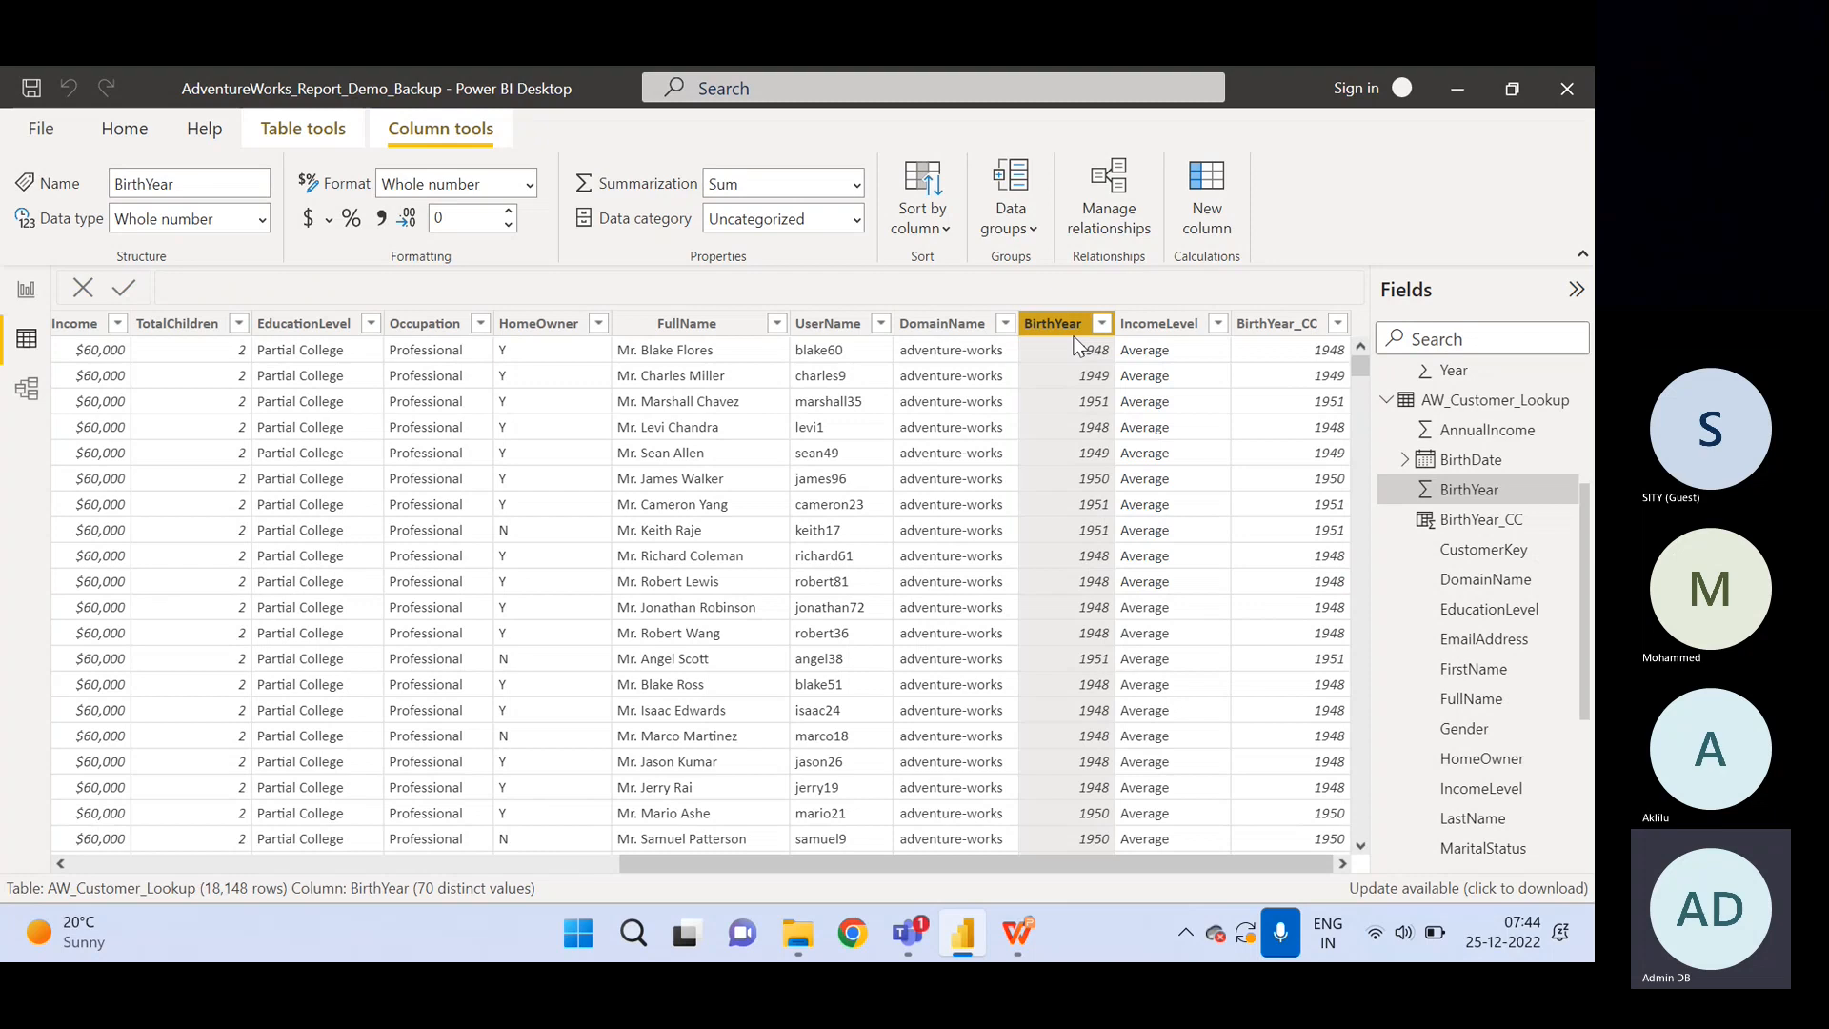
{"action": "left_click", "coordinate": [1280, 324]}
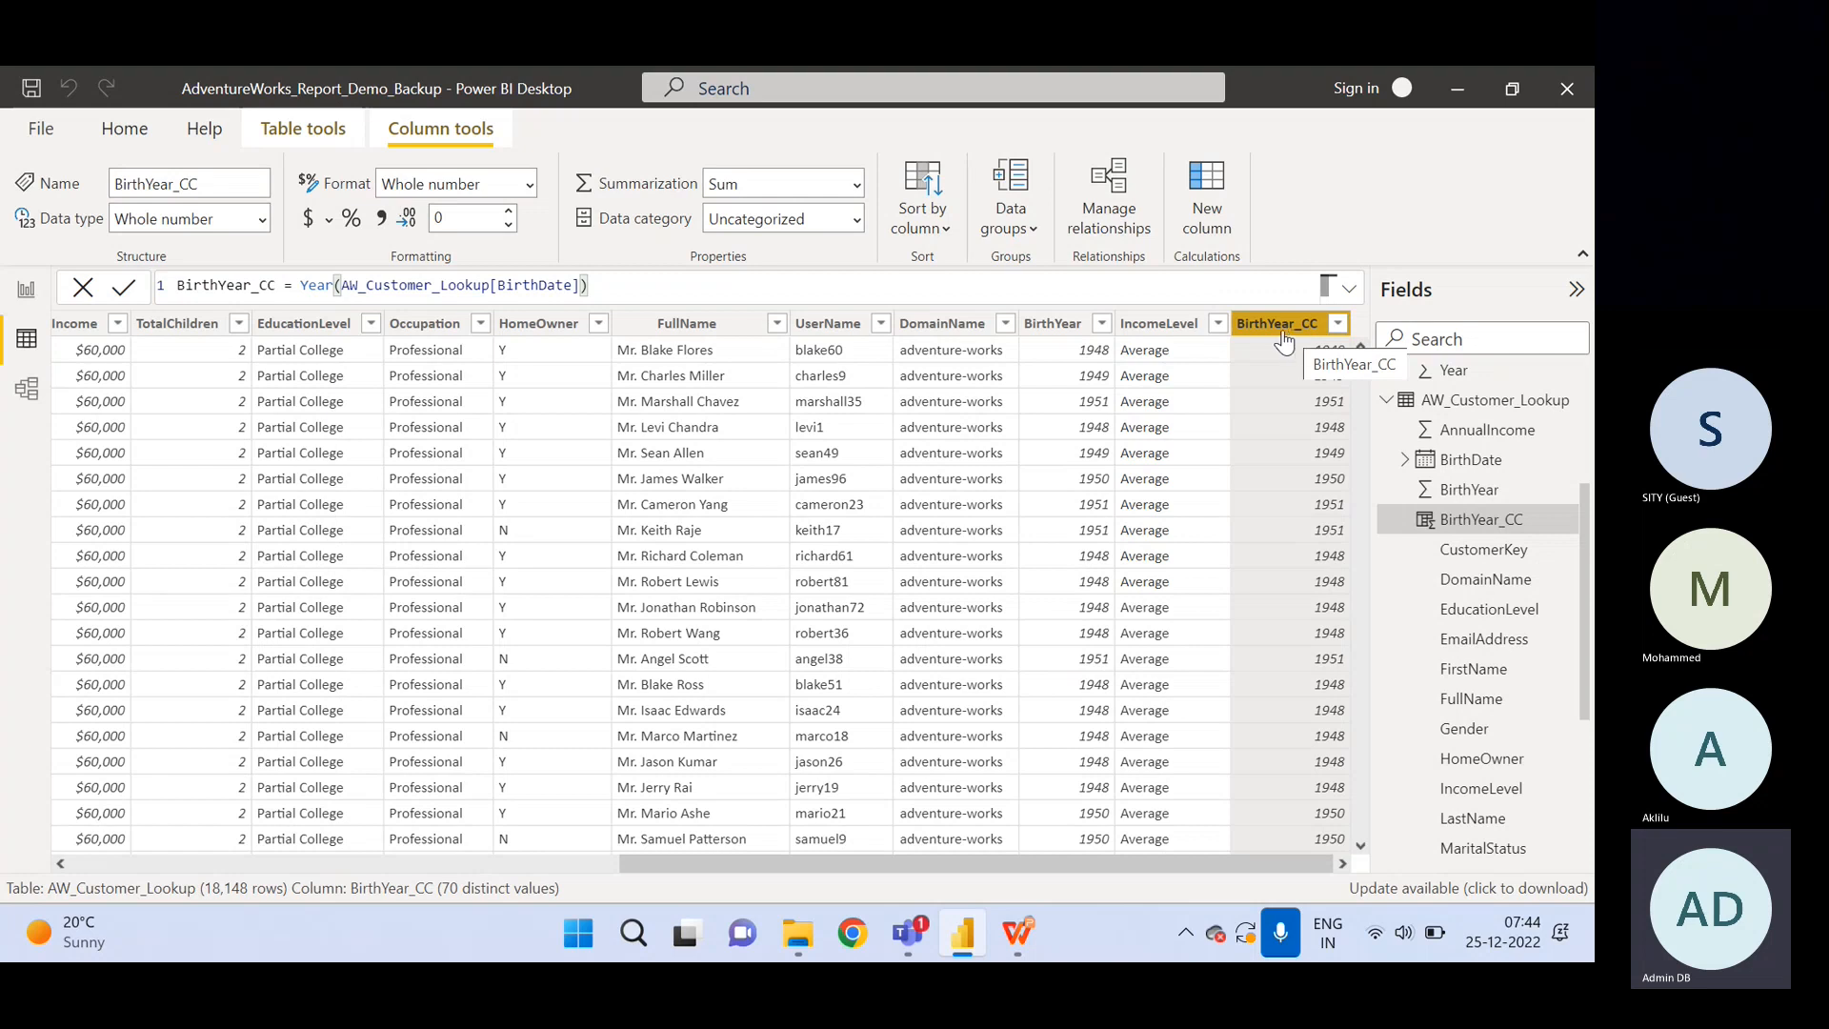
{"action": "left_click", "coordinate": [1057, 334]}
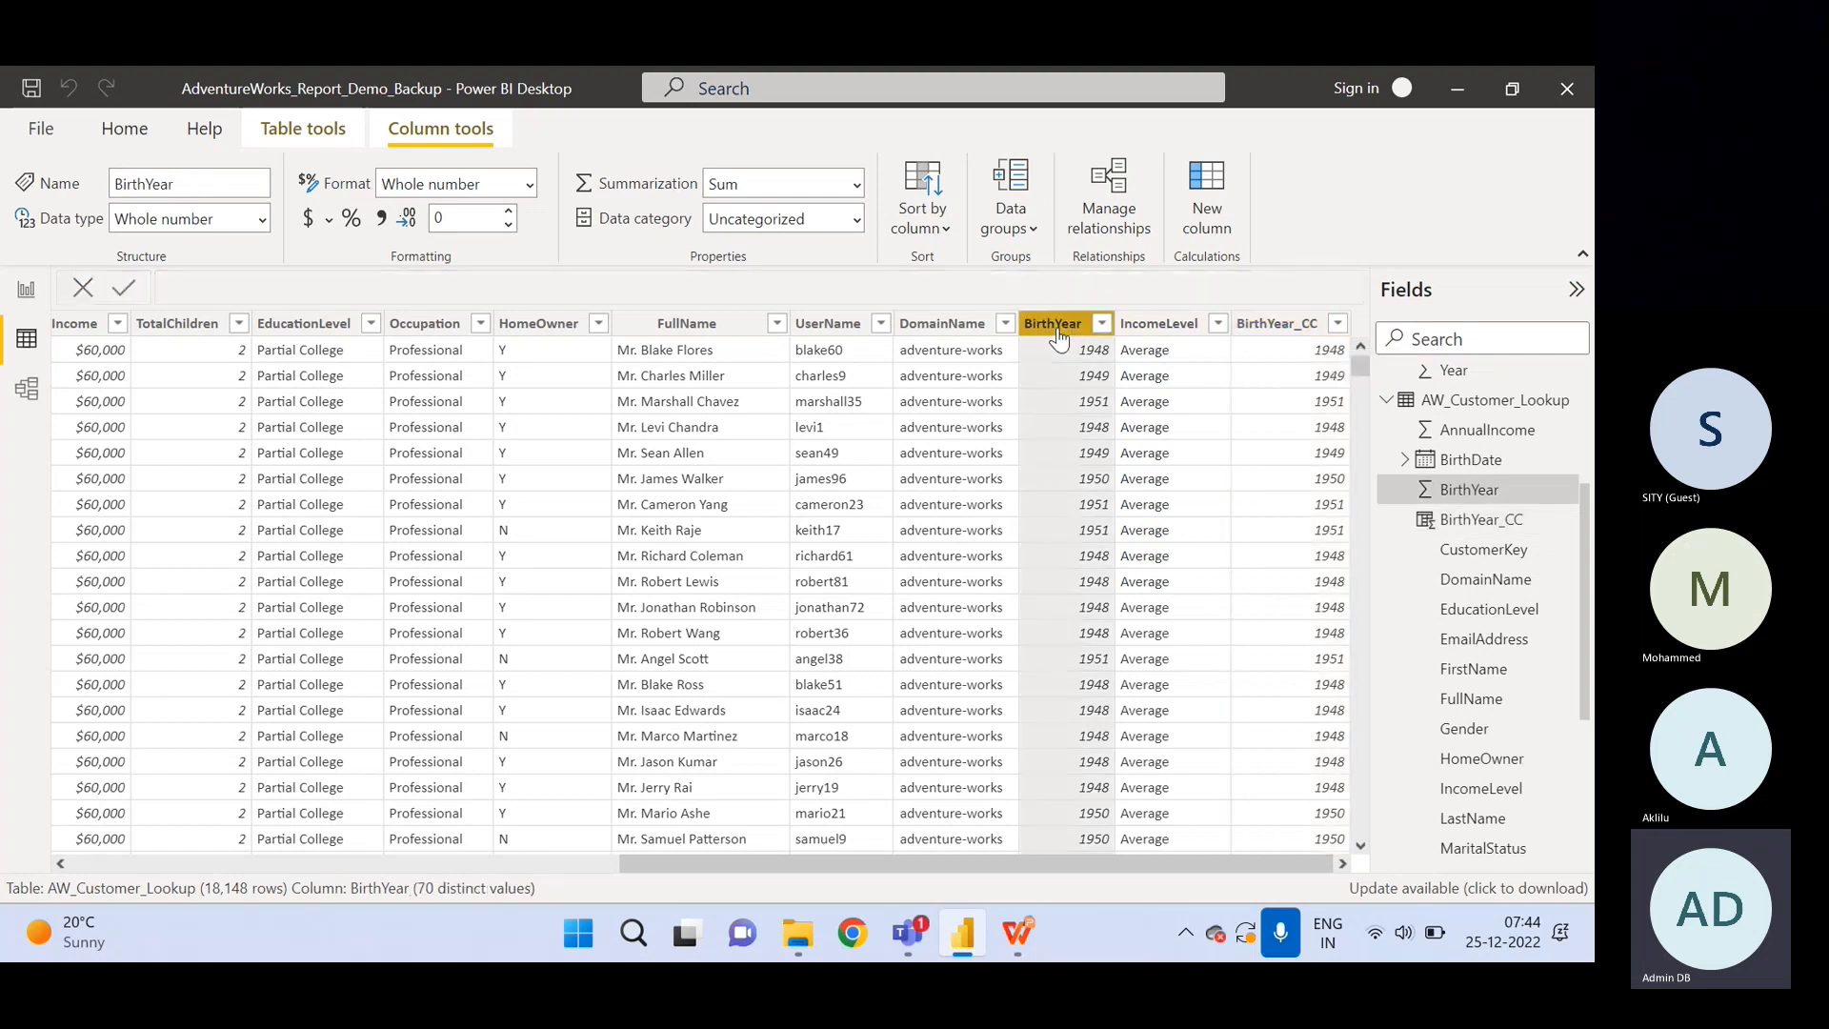
{"action": "left_click", "coordinate": [1271, 325]}
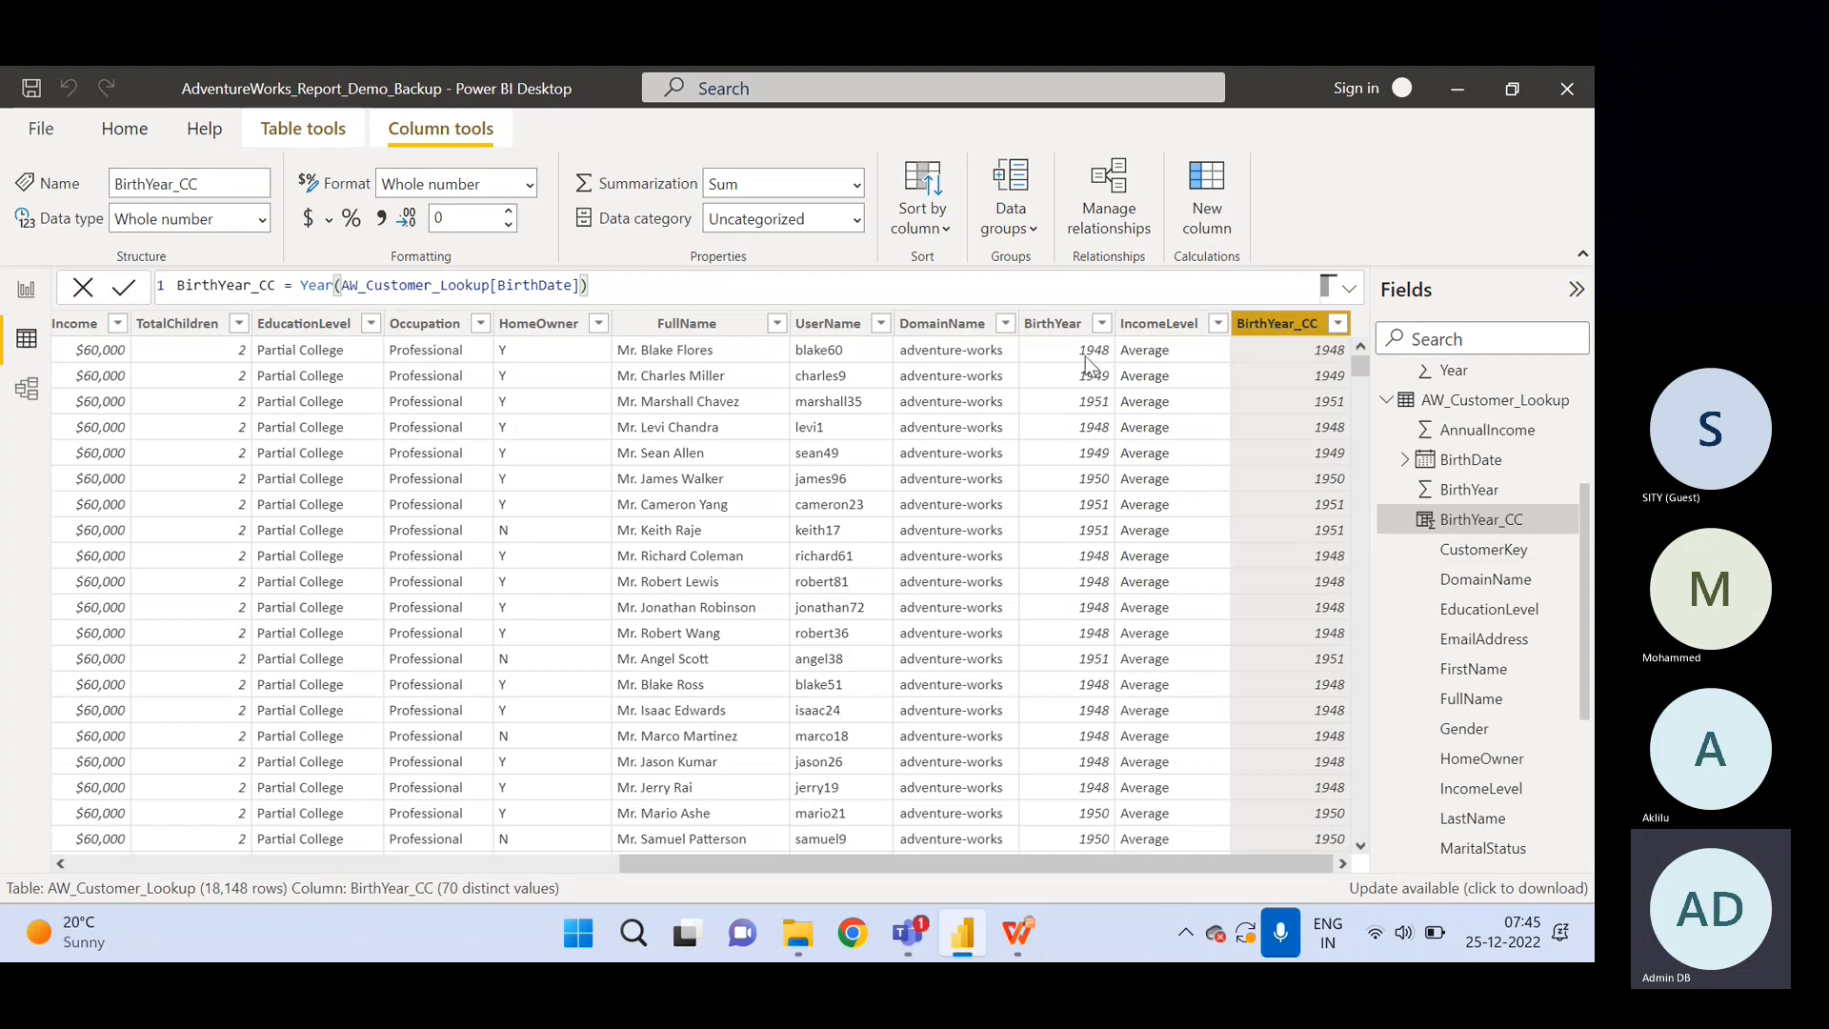
{"action": "left_click", "coordinate": [1058, 327]}
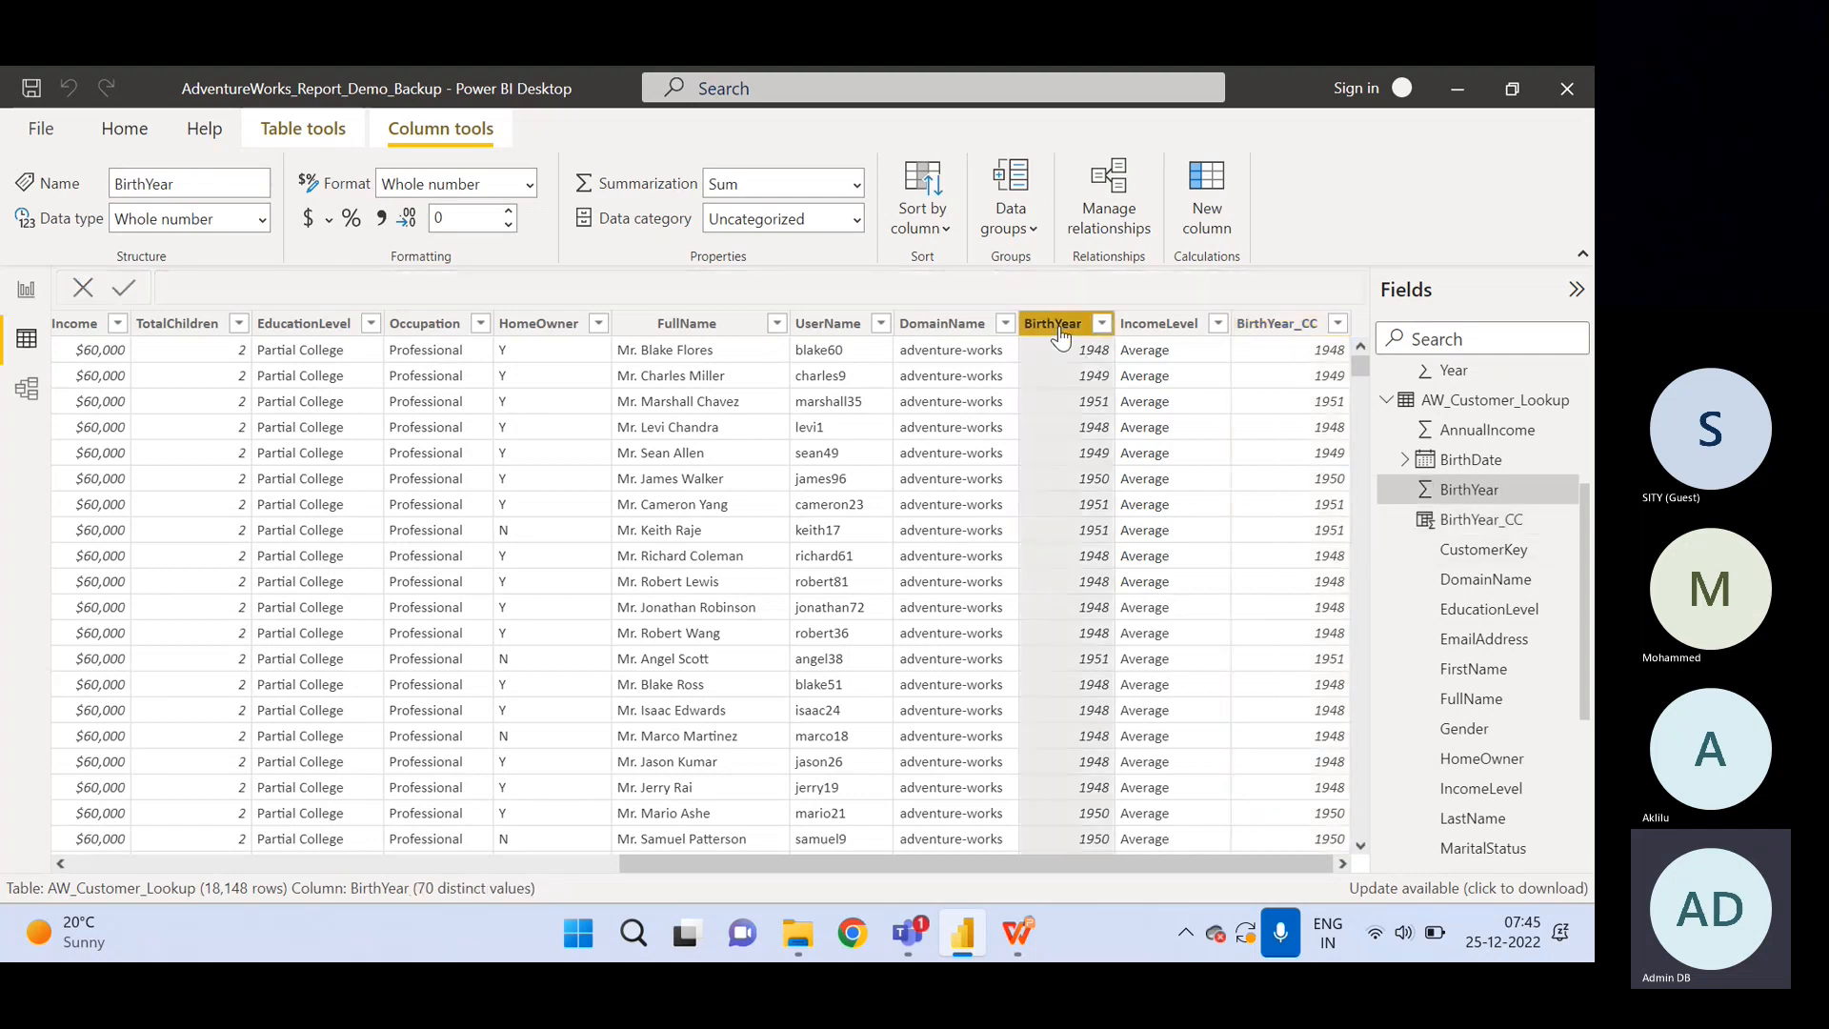
Delete the BirthYear column from the AW_Customer_Lookup table.
{"action": "right_click", "coordinate": [1059, 327]}
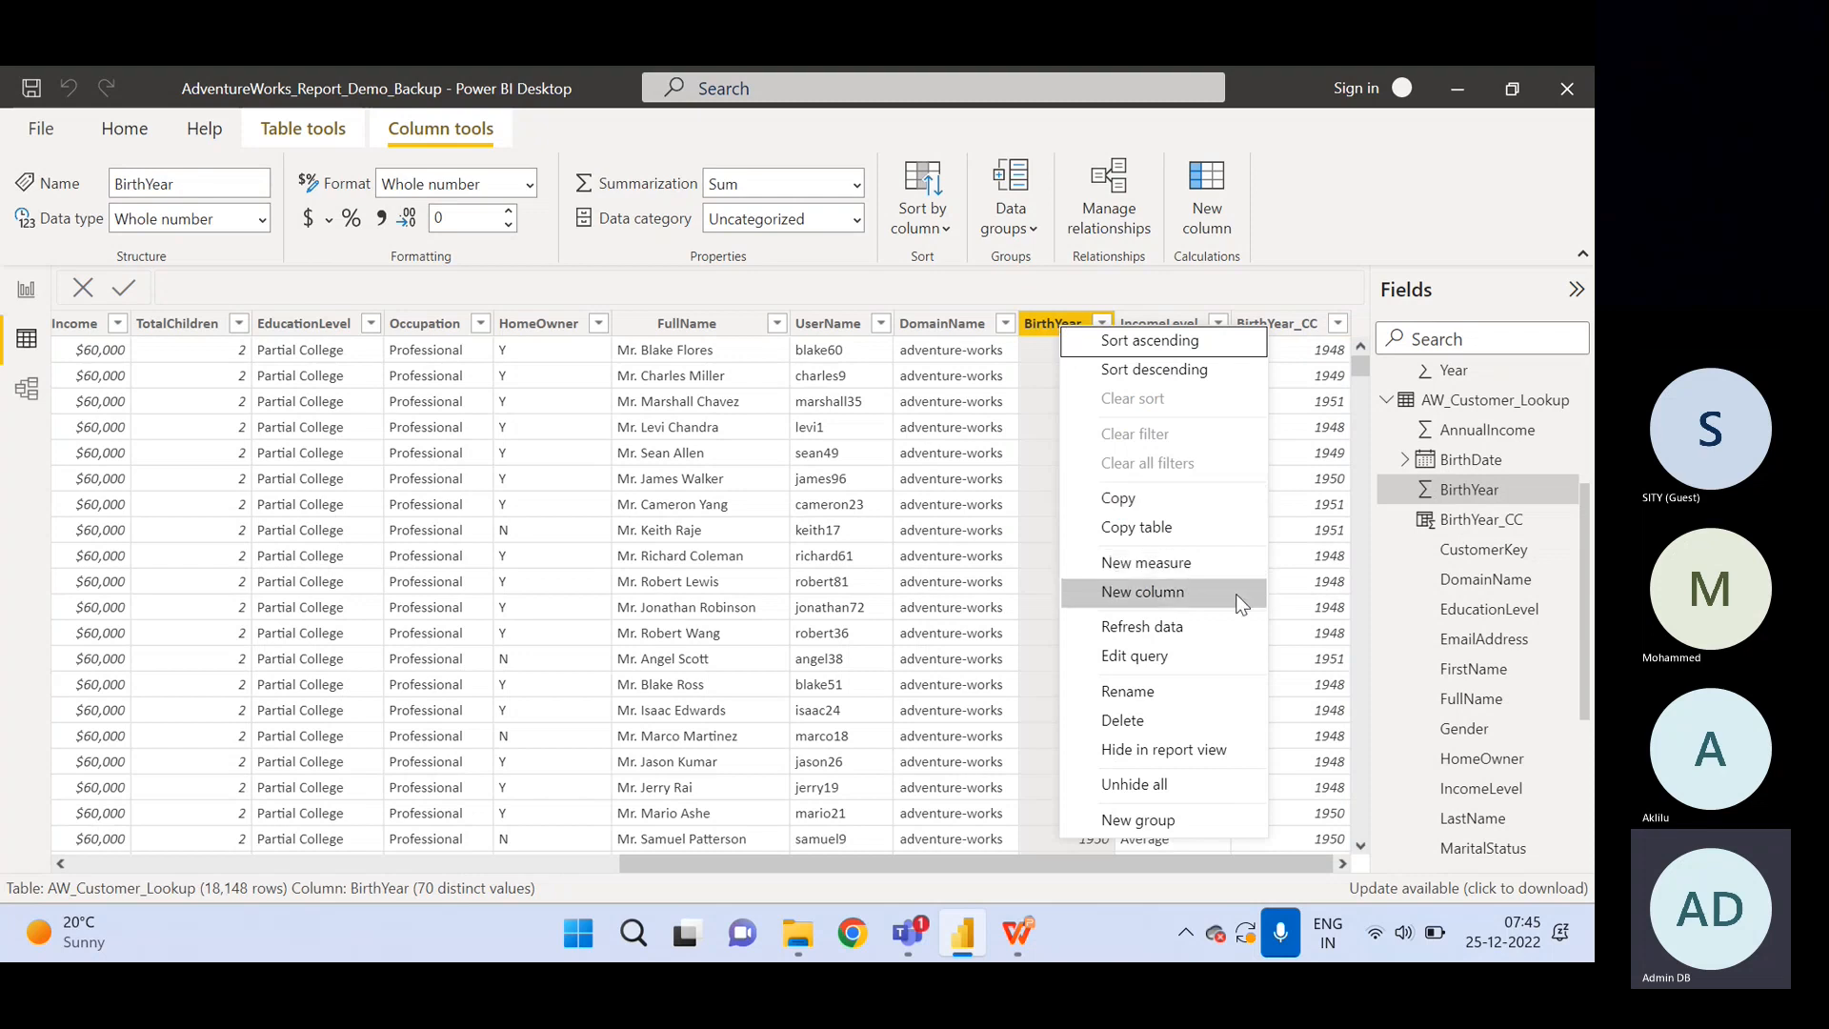
{"action": "left_click", "coordinate": [1181, 722]}
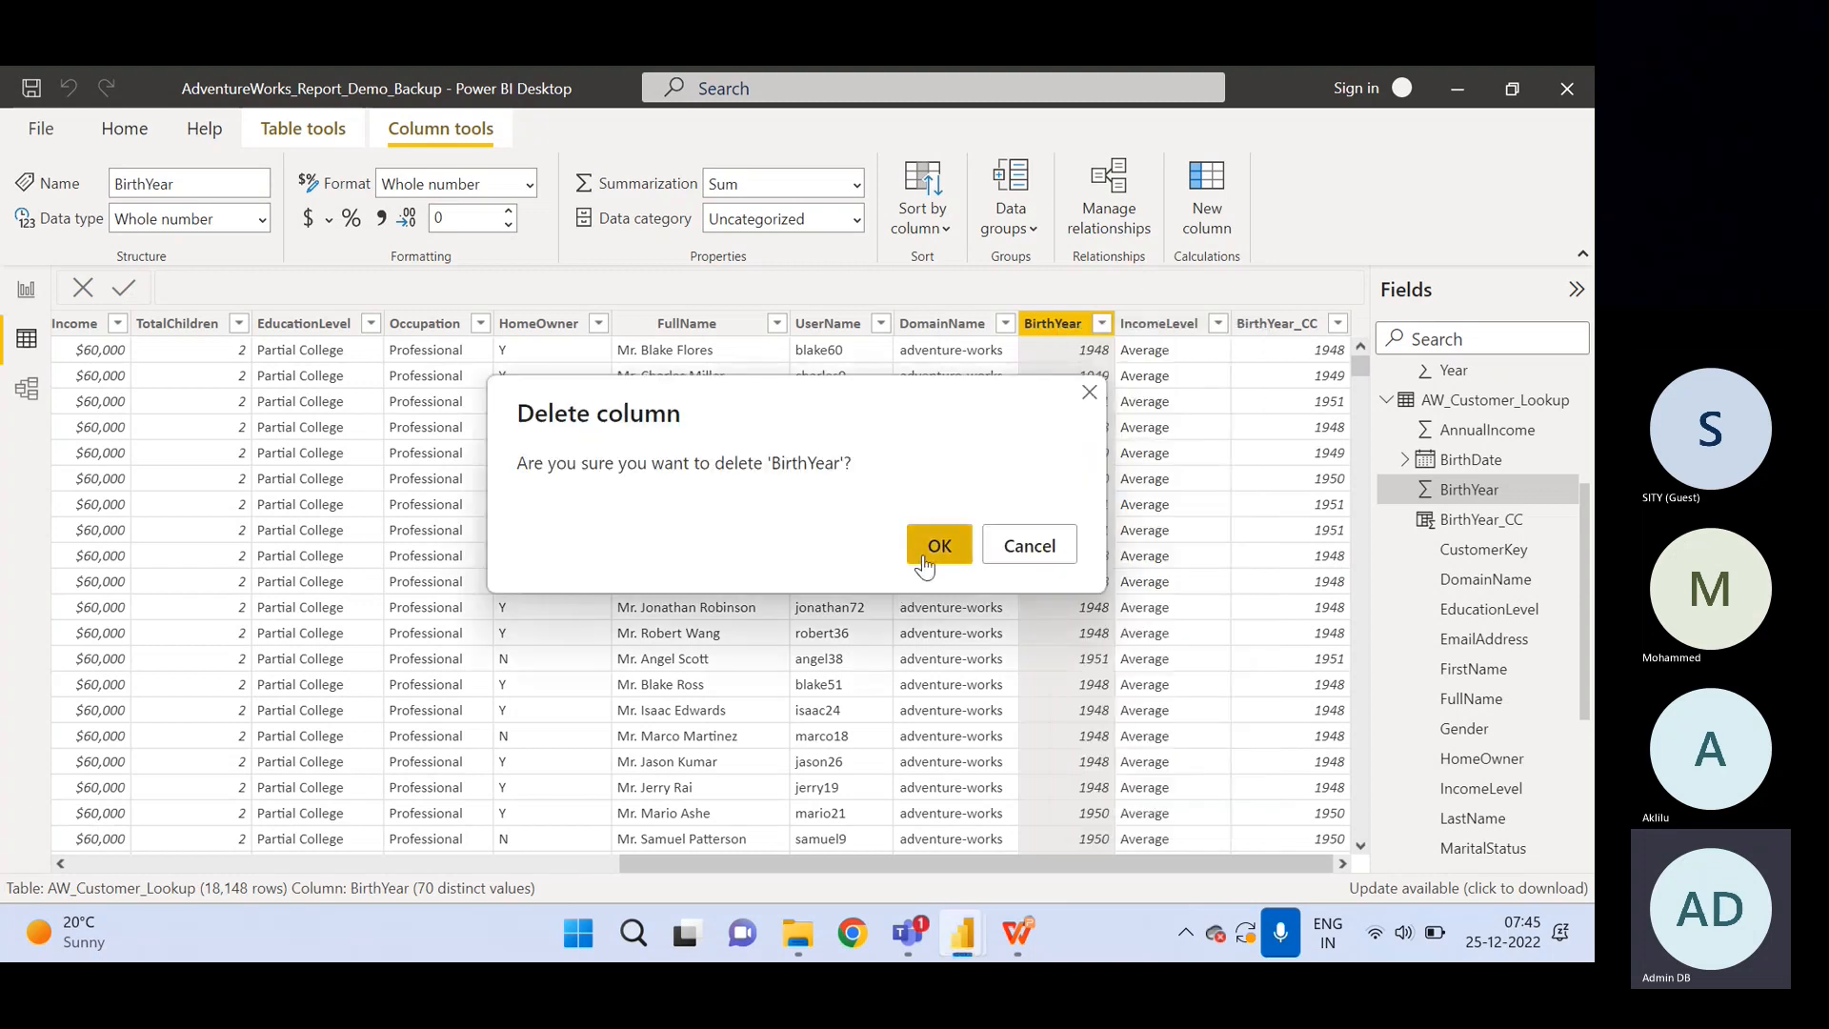
{"action": "left_click", "coordinate": [939, 548]}
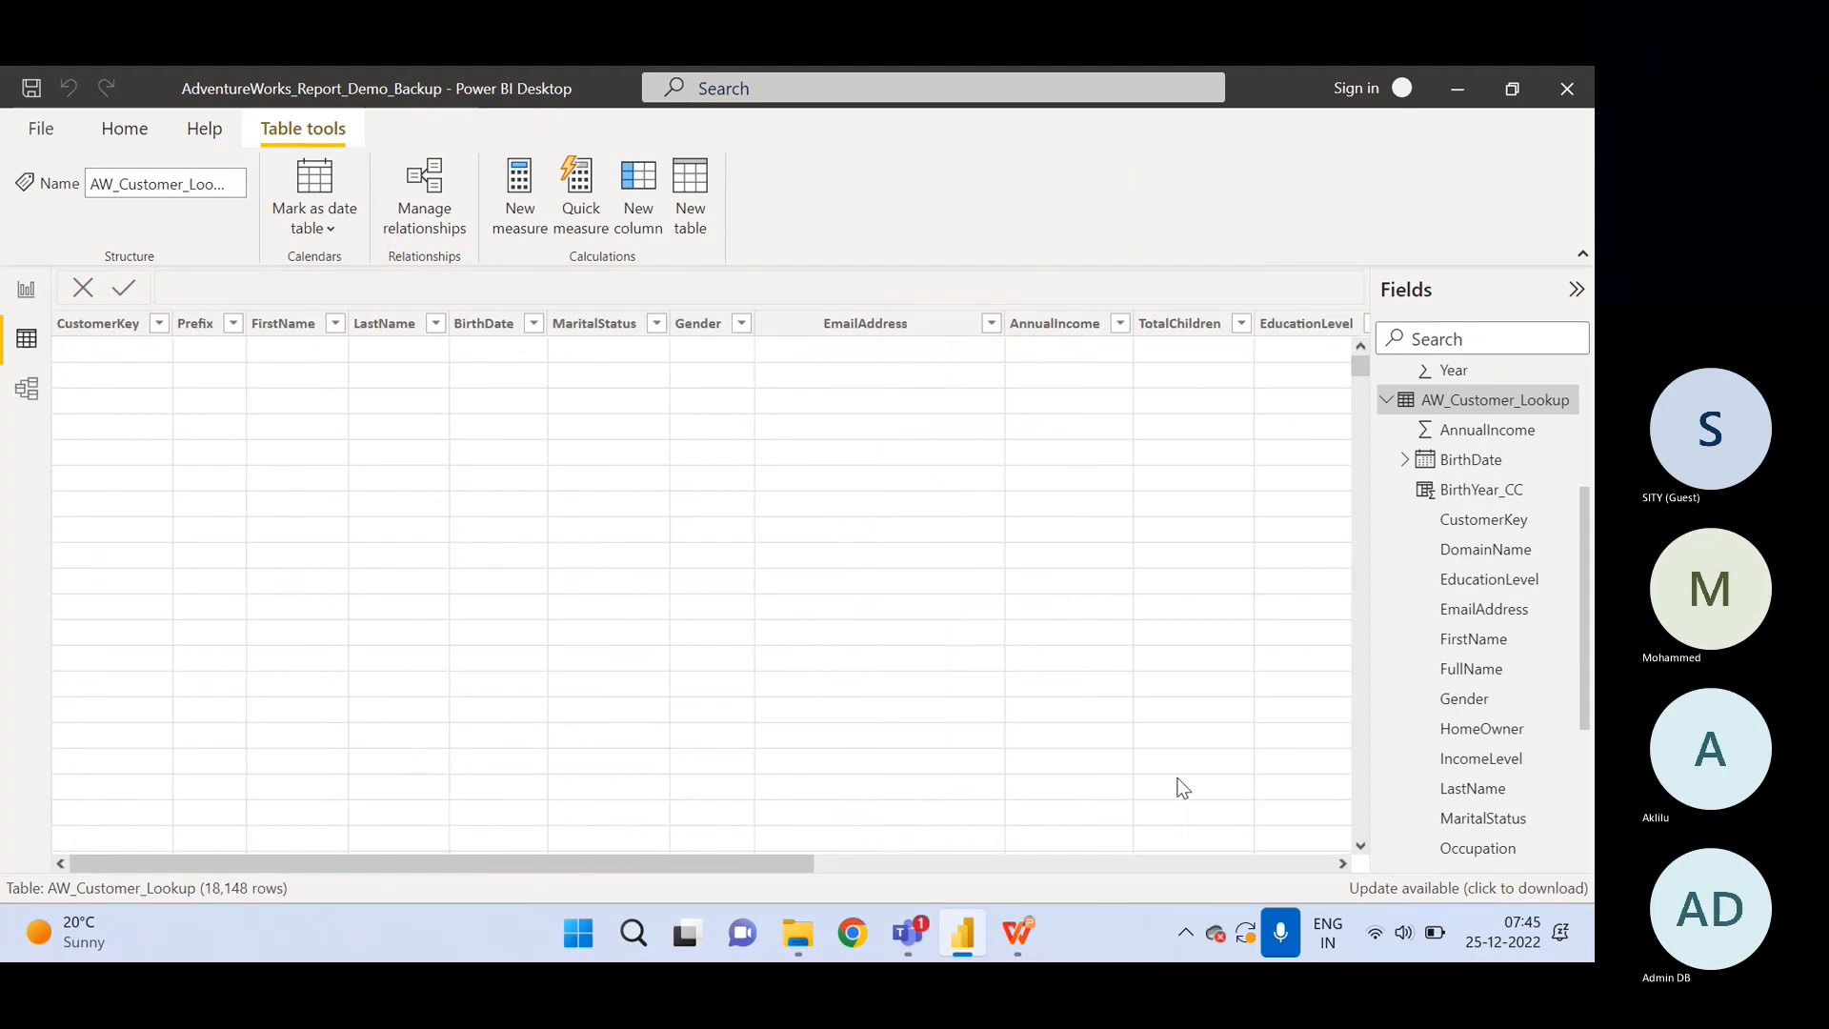
{"action": "left_click", "coordinate": [1324, 865]}
{"action": "left_click", "coordinate": [1324, 865]}
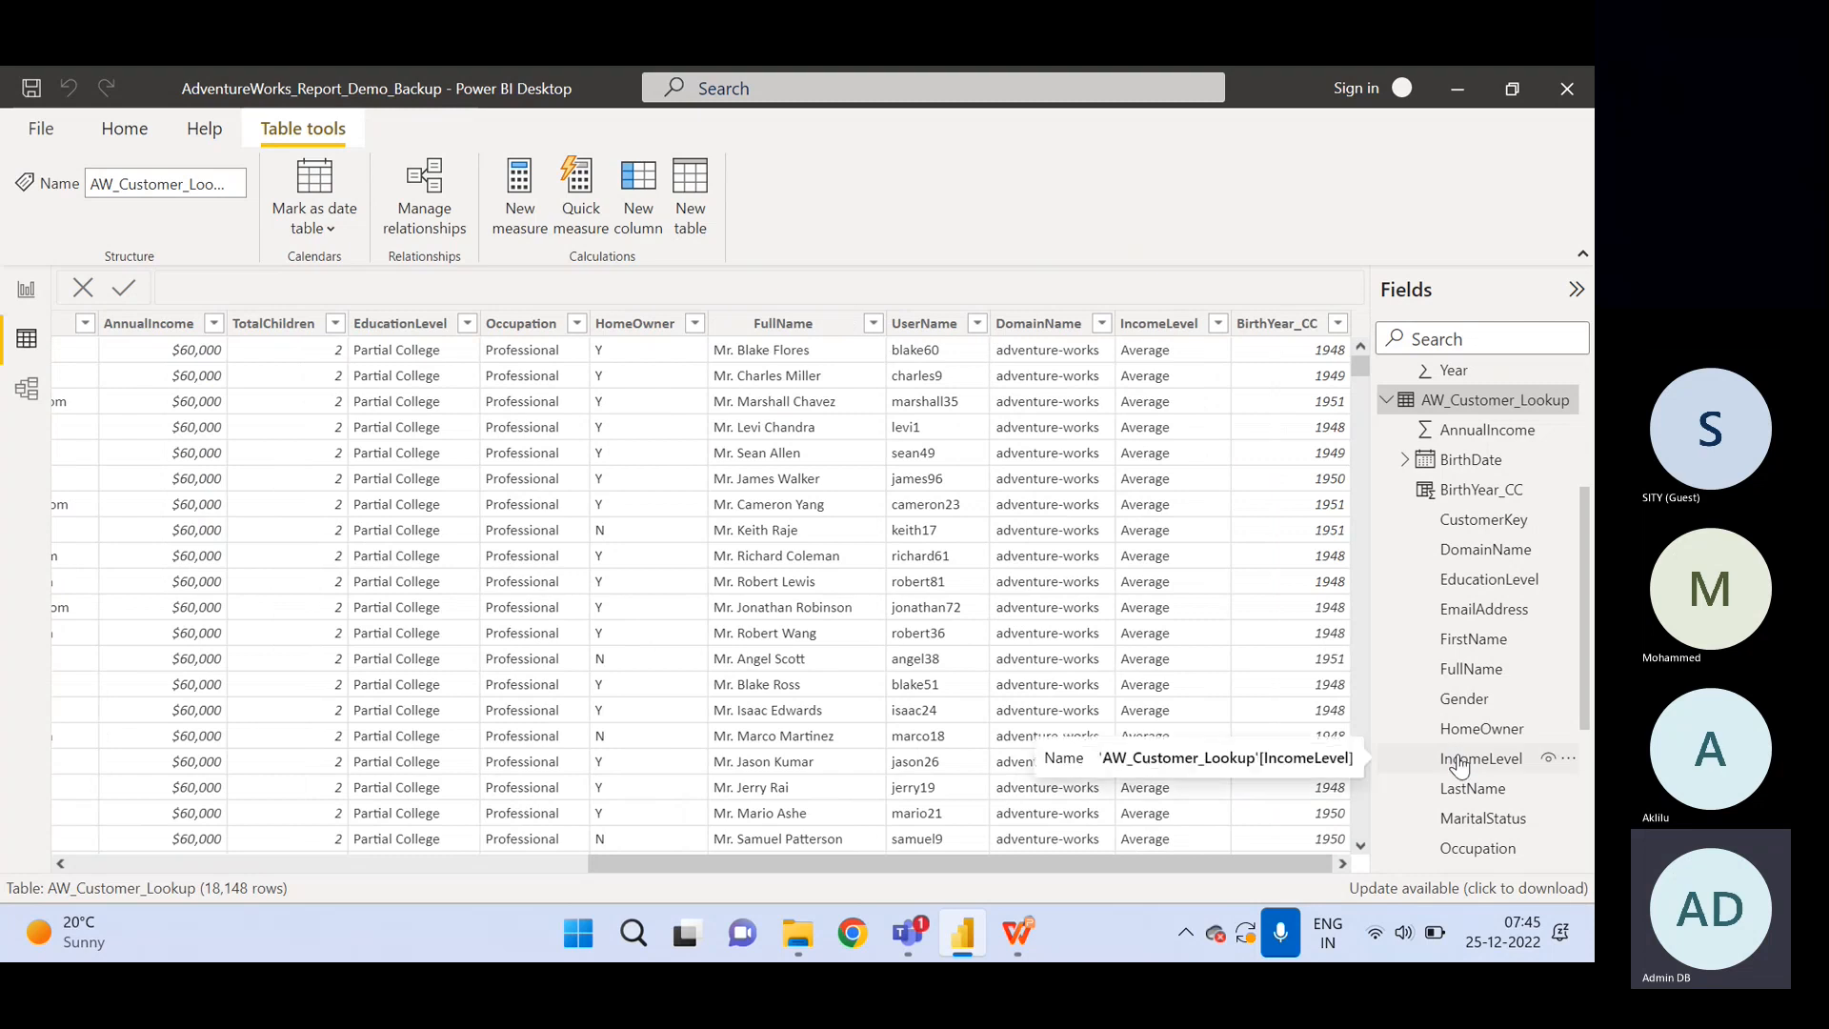
Add a calculated column named Current Age to AW_Customer_Lookup and begin its formula with the DATEDIFF function.
{"action": "double_click", "coordinate": [1476, 401]}
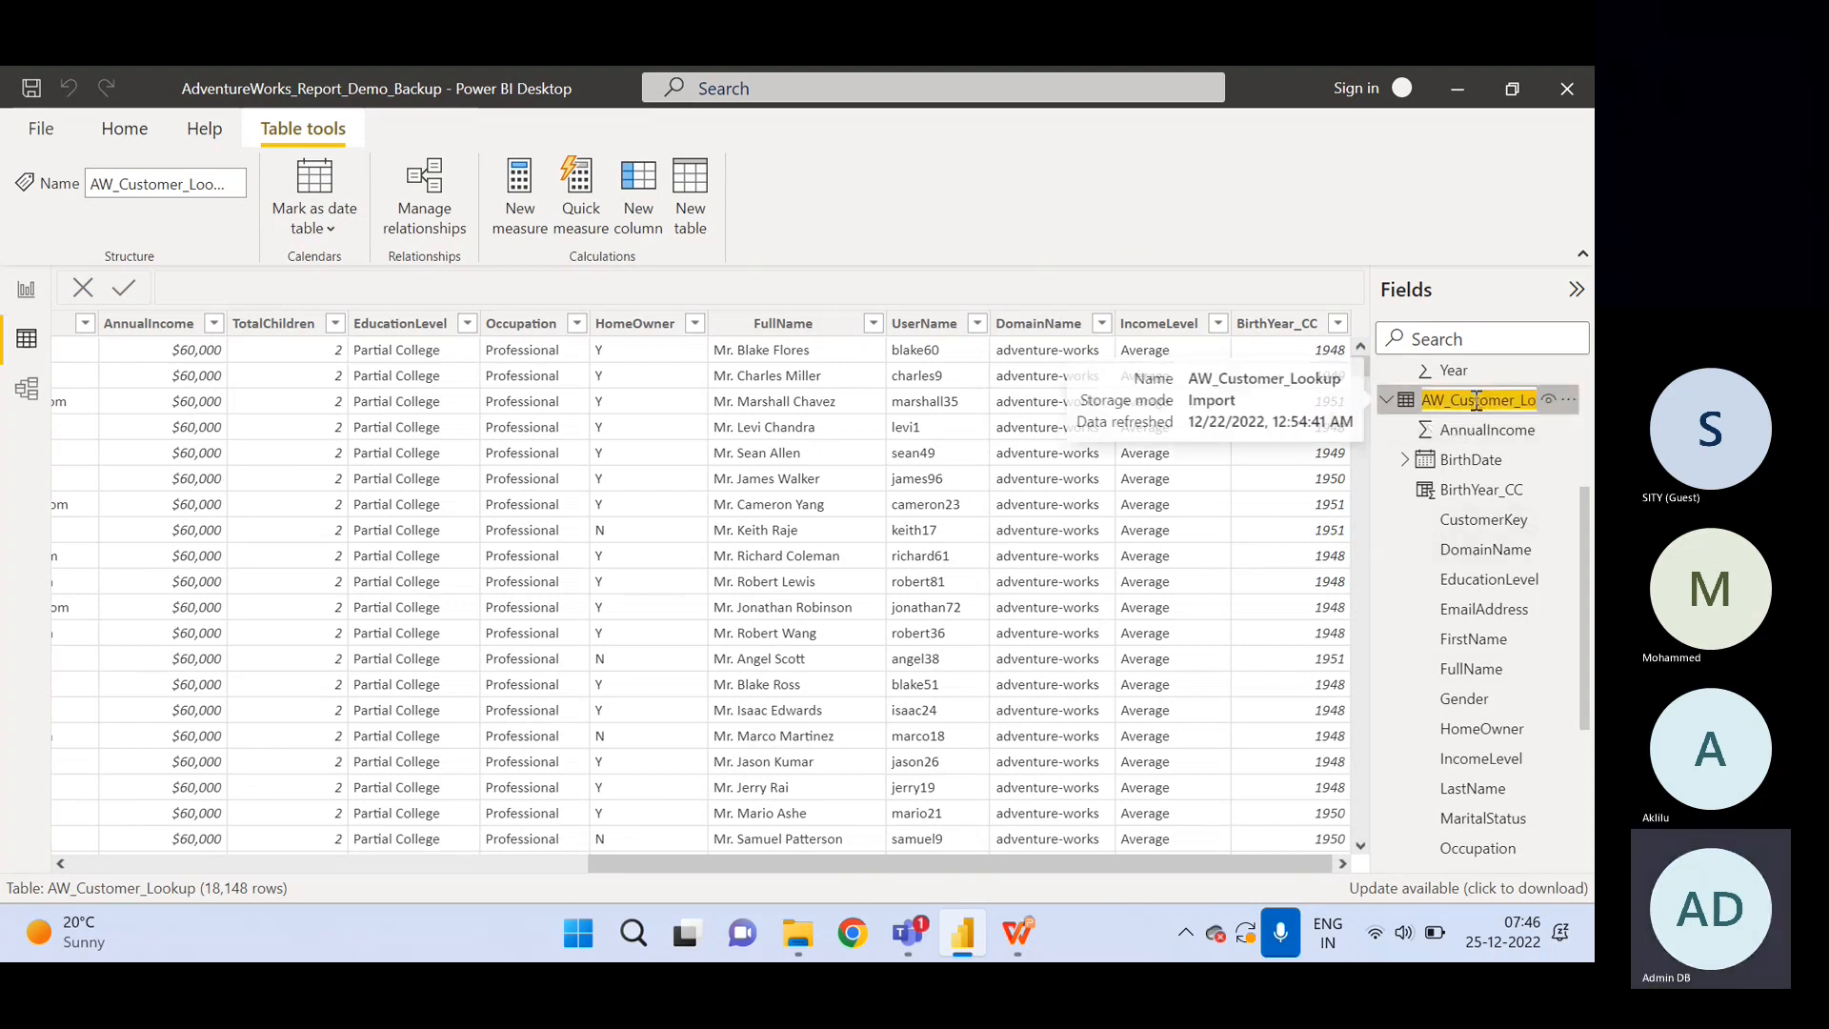
{"action": "left_click", "coordinate": [1489, 434]}
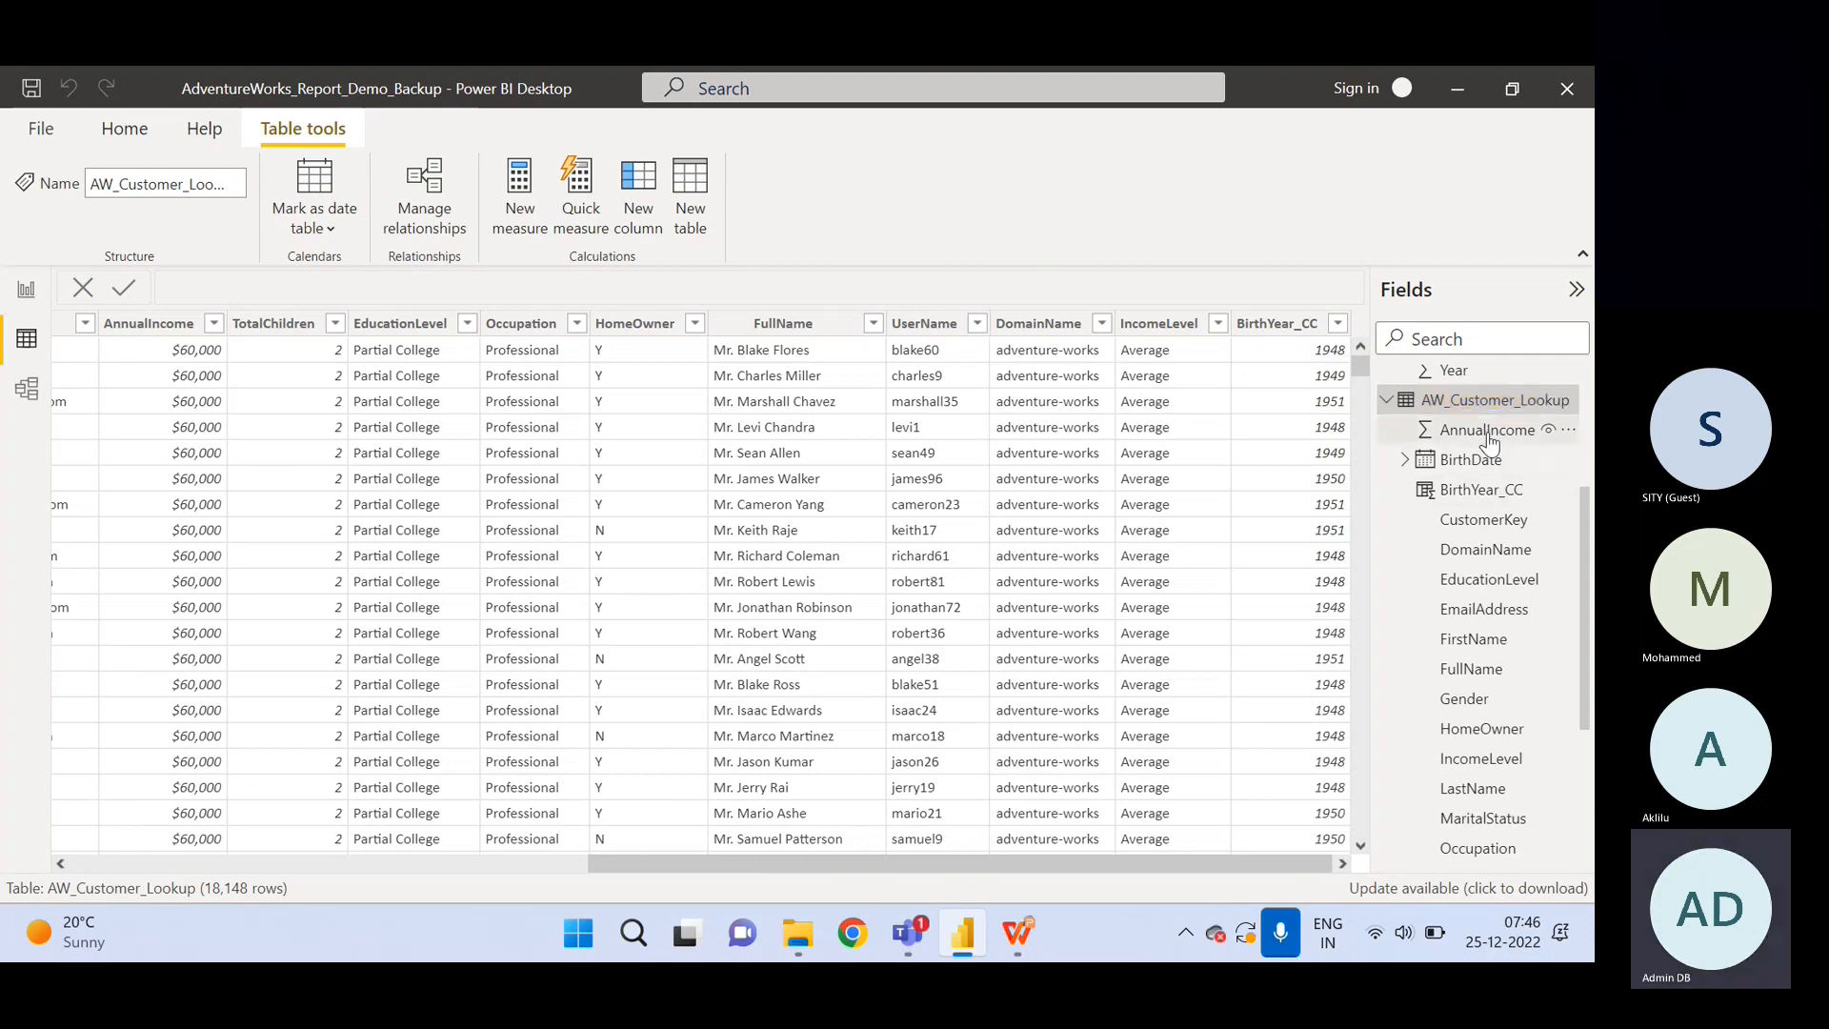
{"action": "right_click", "coordinate": [1489, 434]}
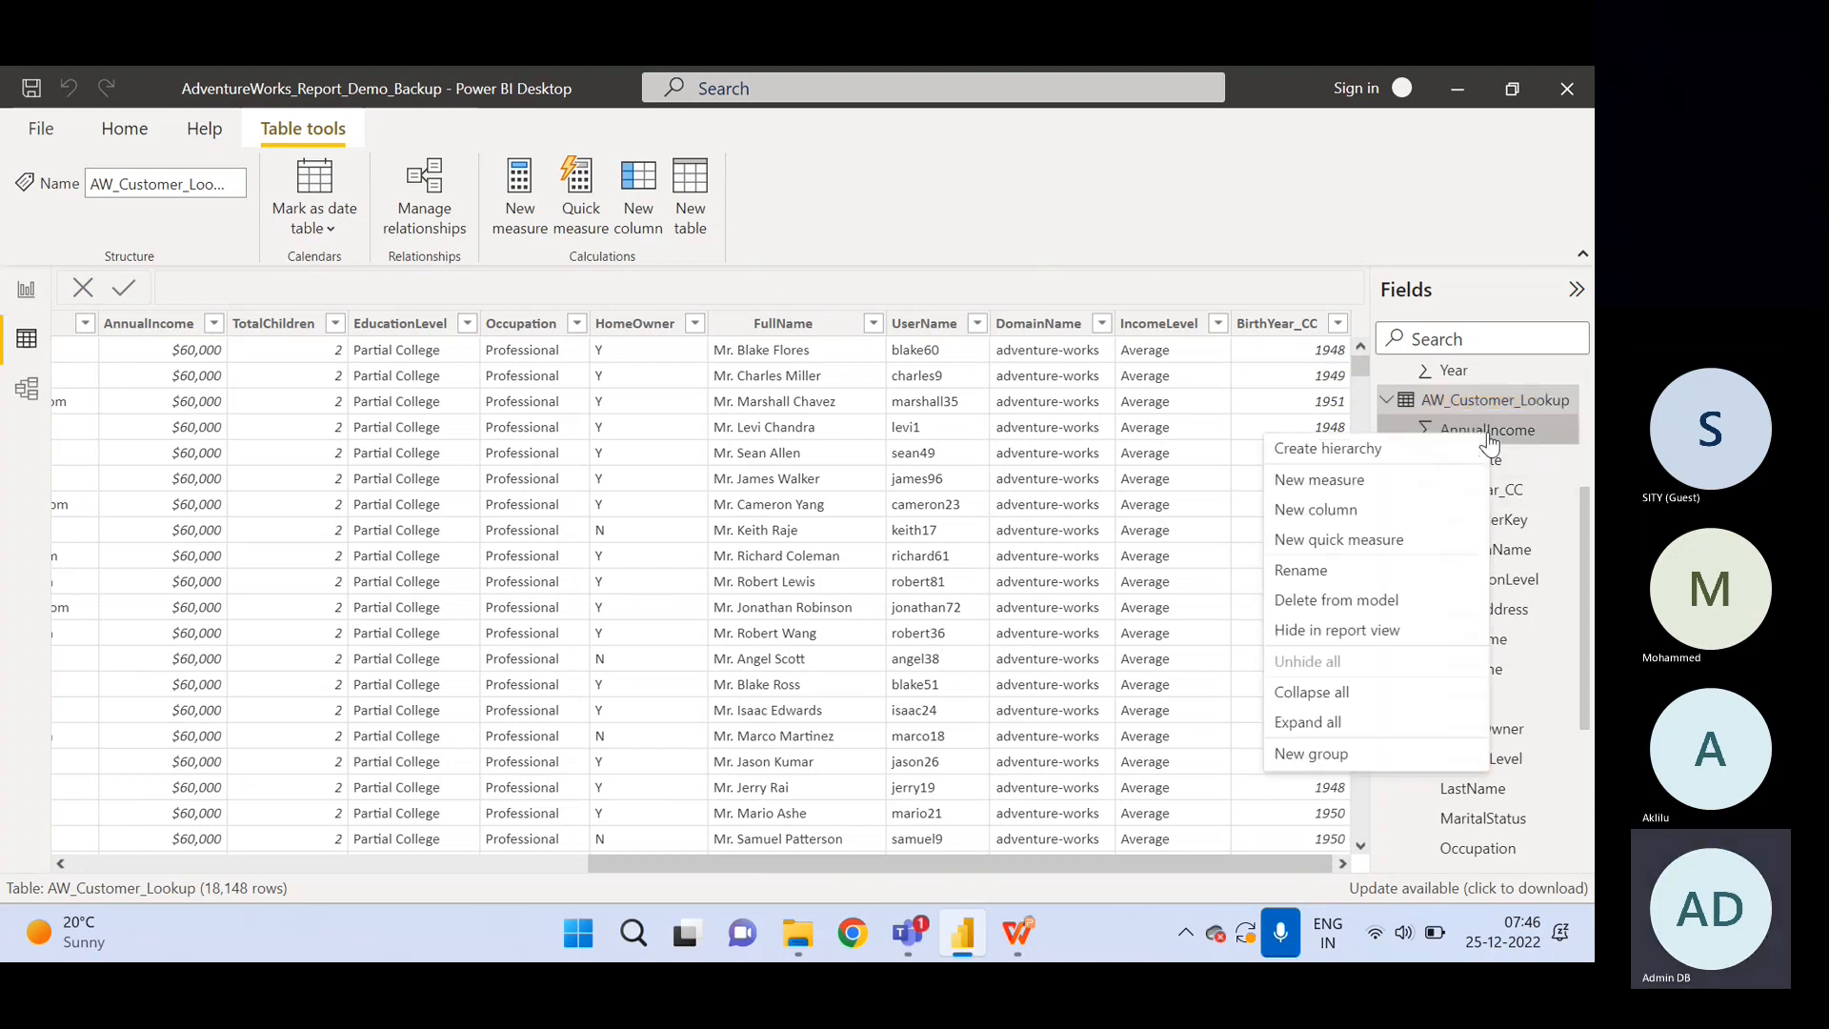
{"action": "left_click", "coordinate": [1326, 514]}
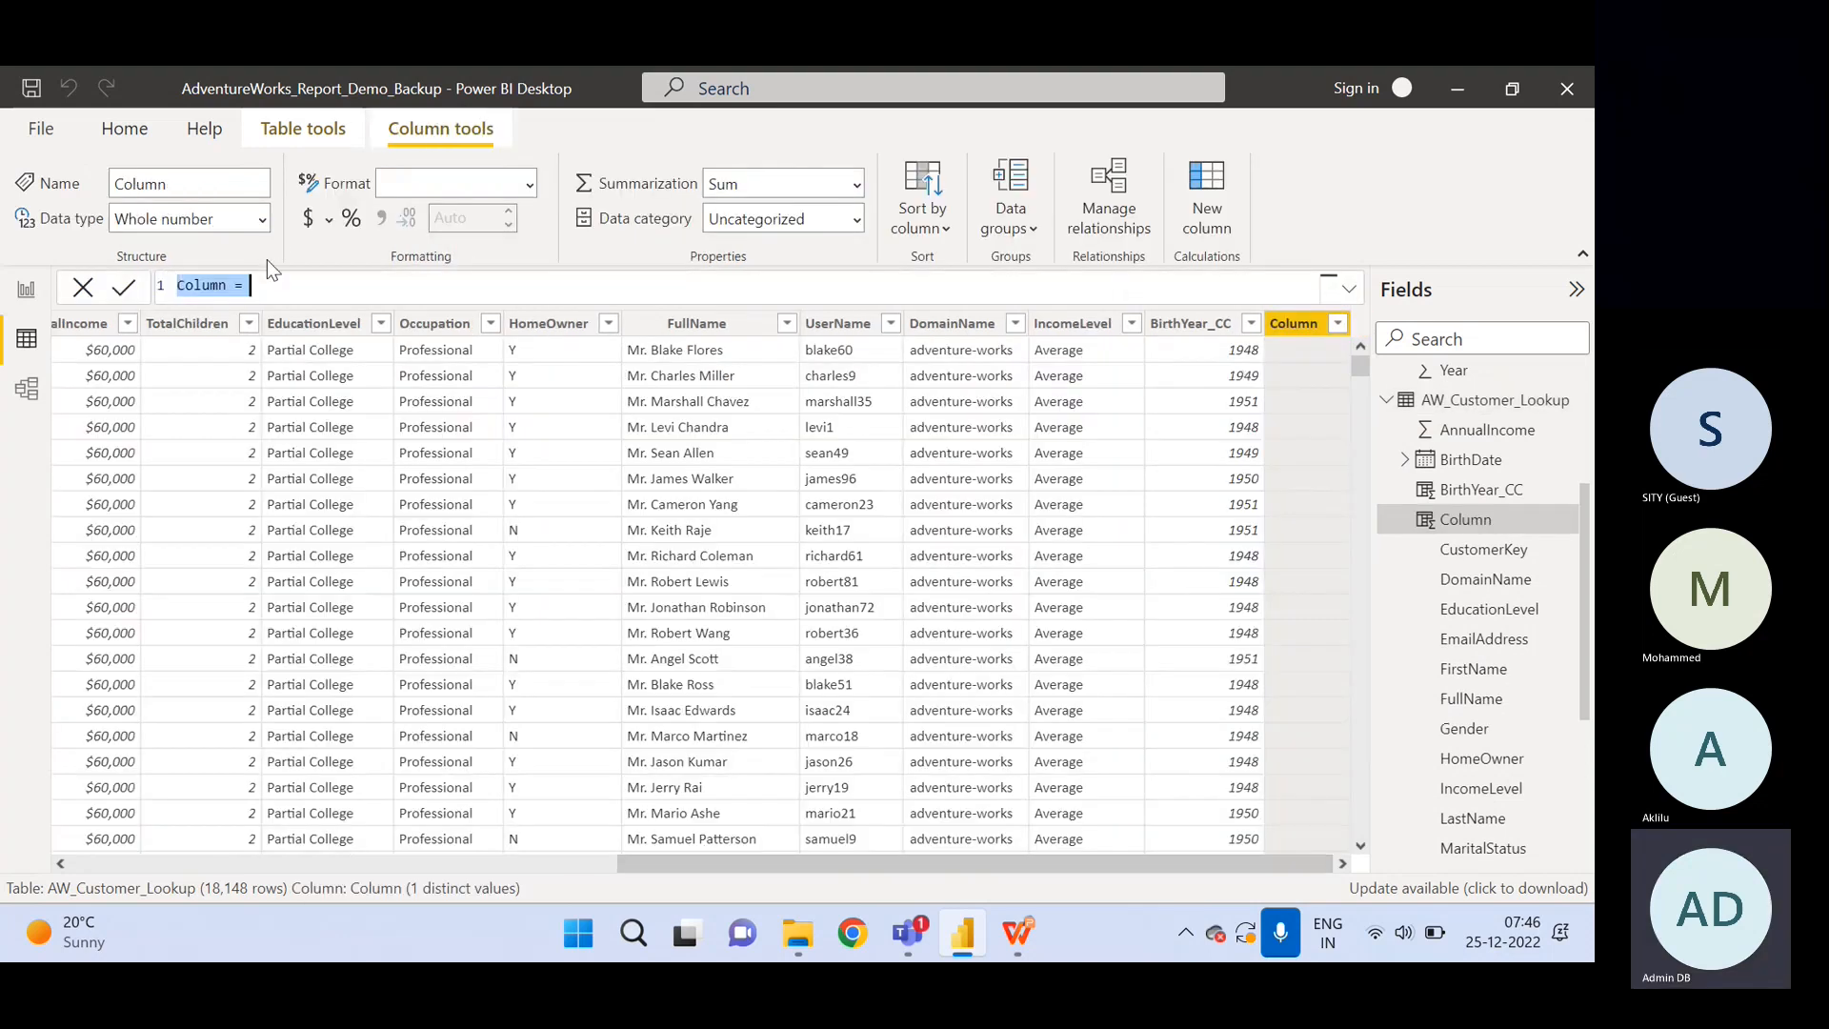
{"action": "type", "text": "Current Age = date"}
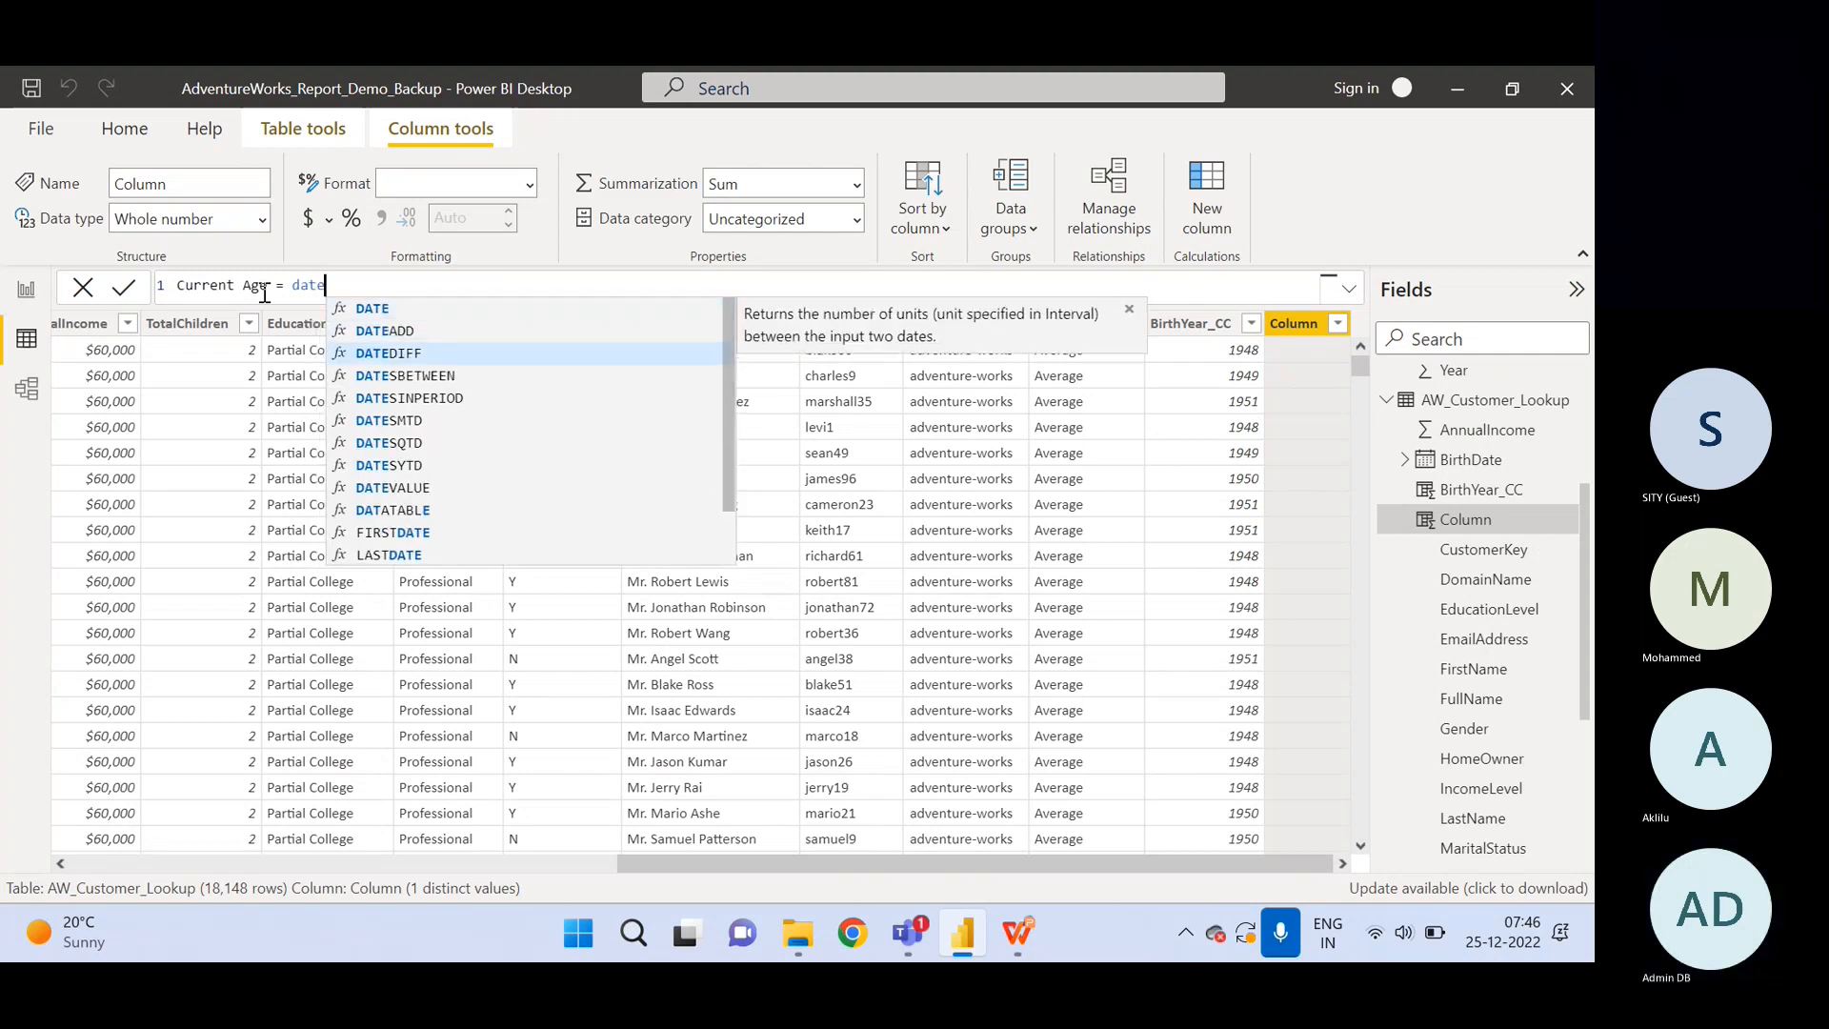
{"action": "key", "text": "Tab"}
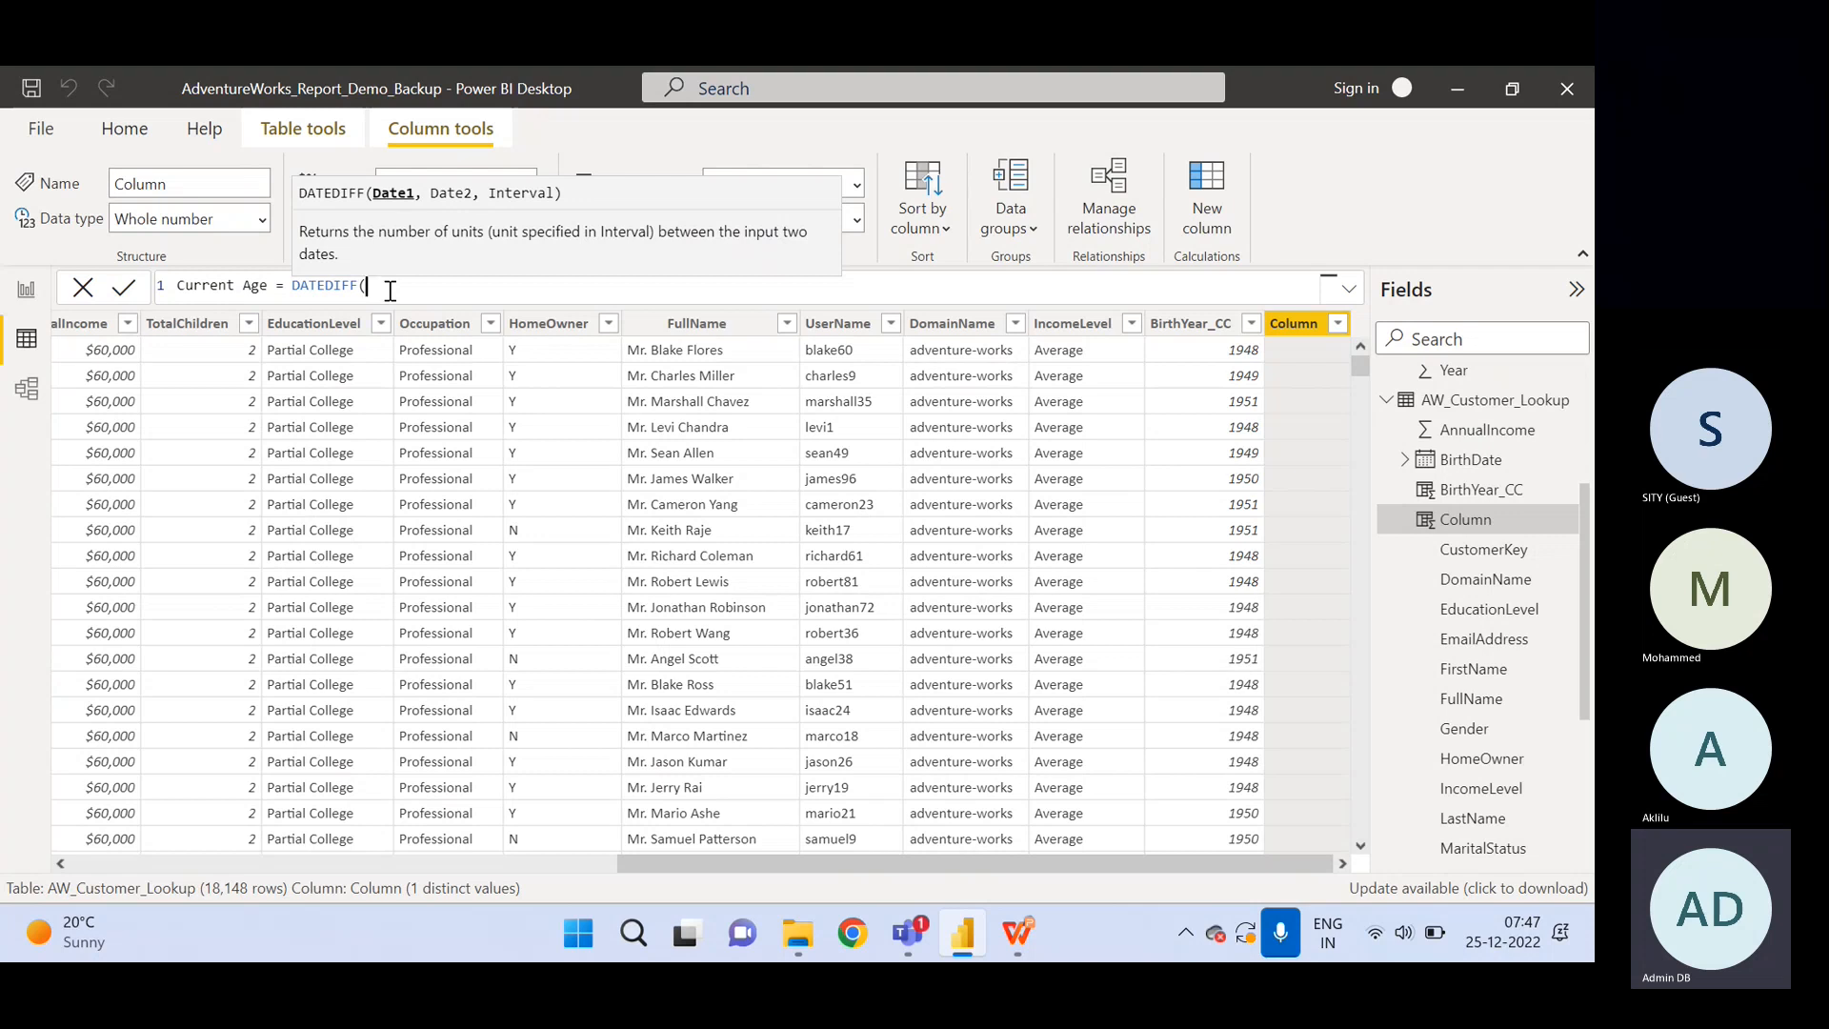
Enter AW_Customer_Lookup[BirthDate] as the first date argument of DATEDIFF in the Current Age formula.
{"action": "type", "text": "b"}
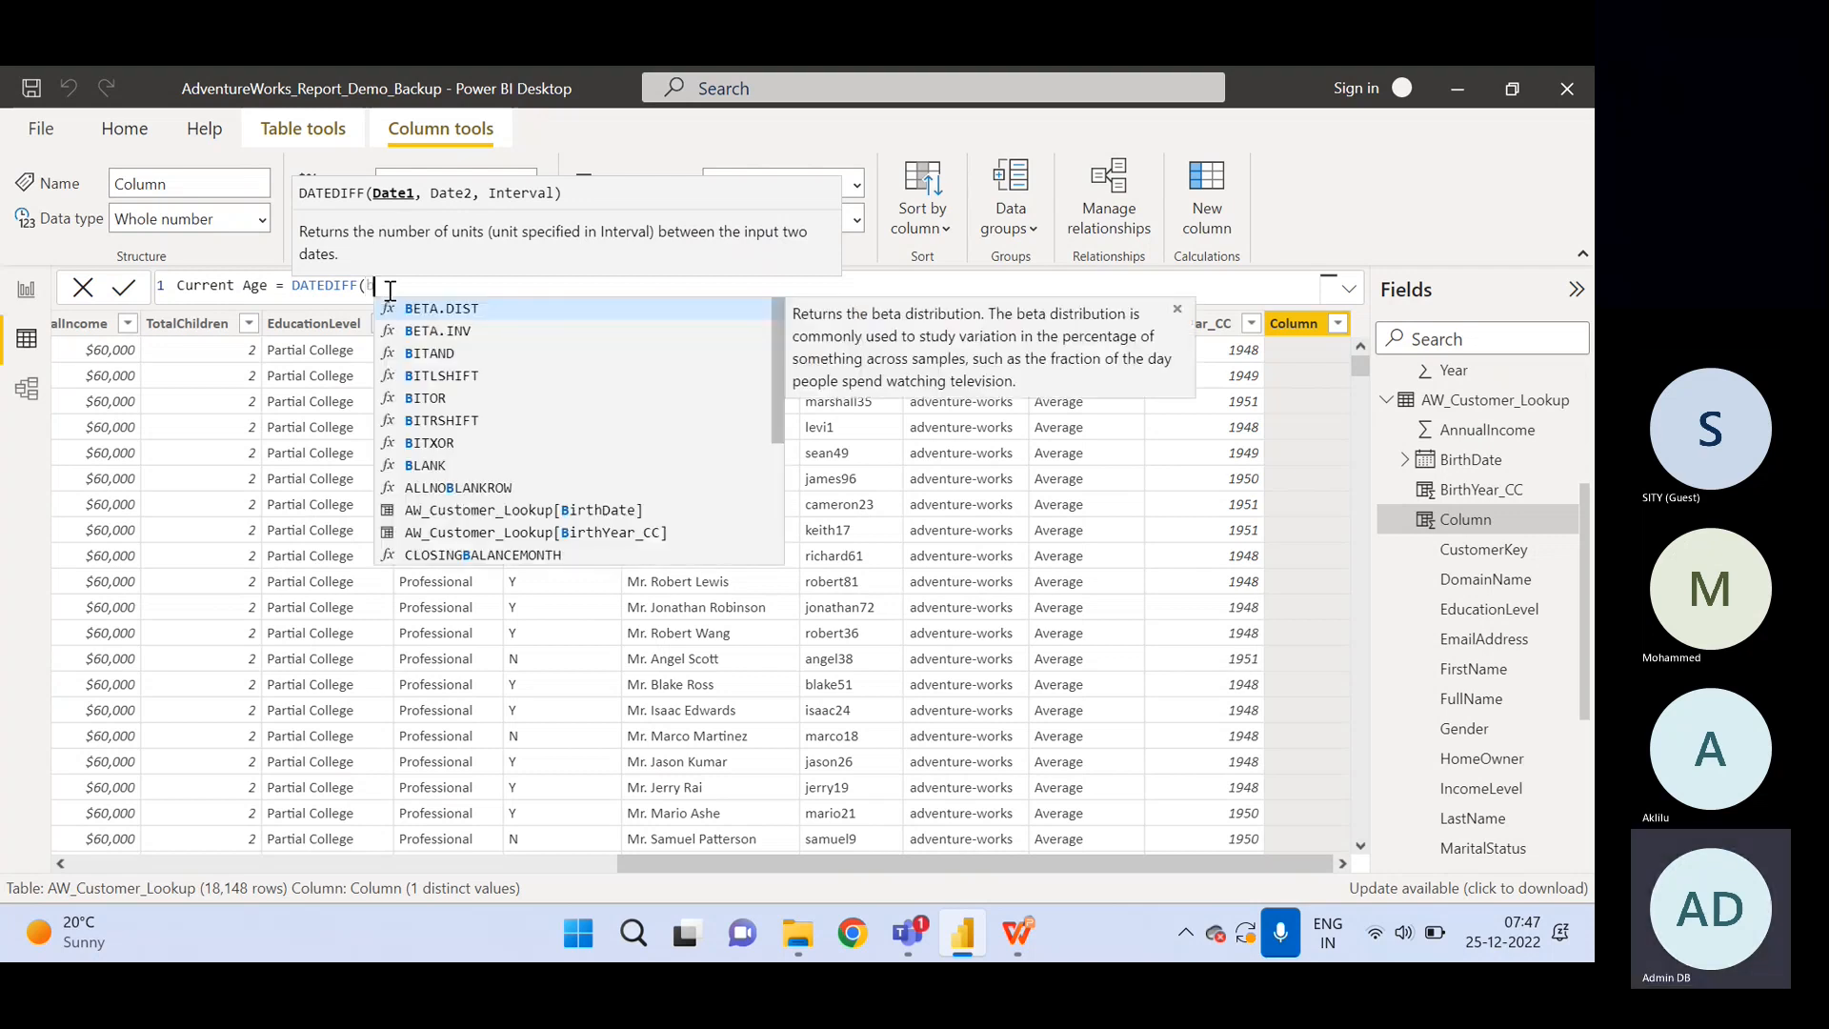
{"action": "type", "text": "ir"}
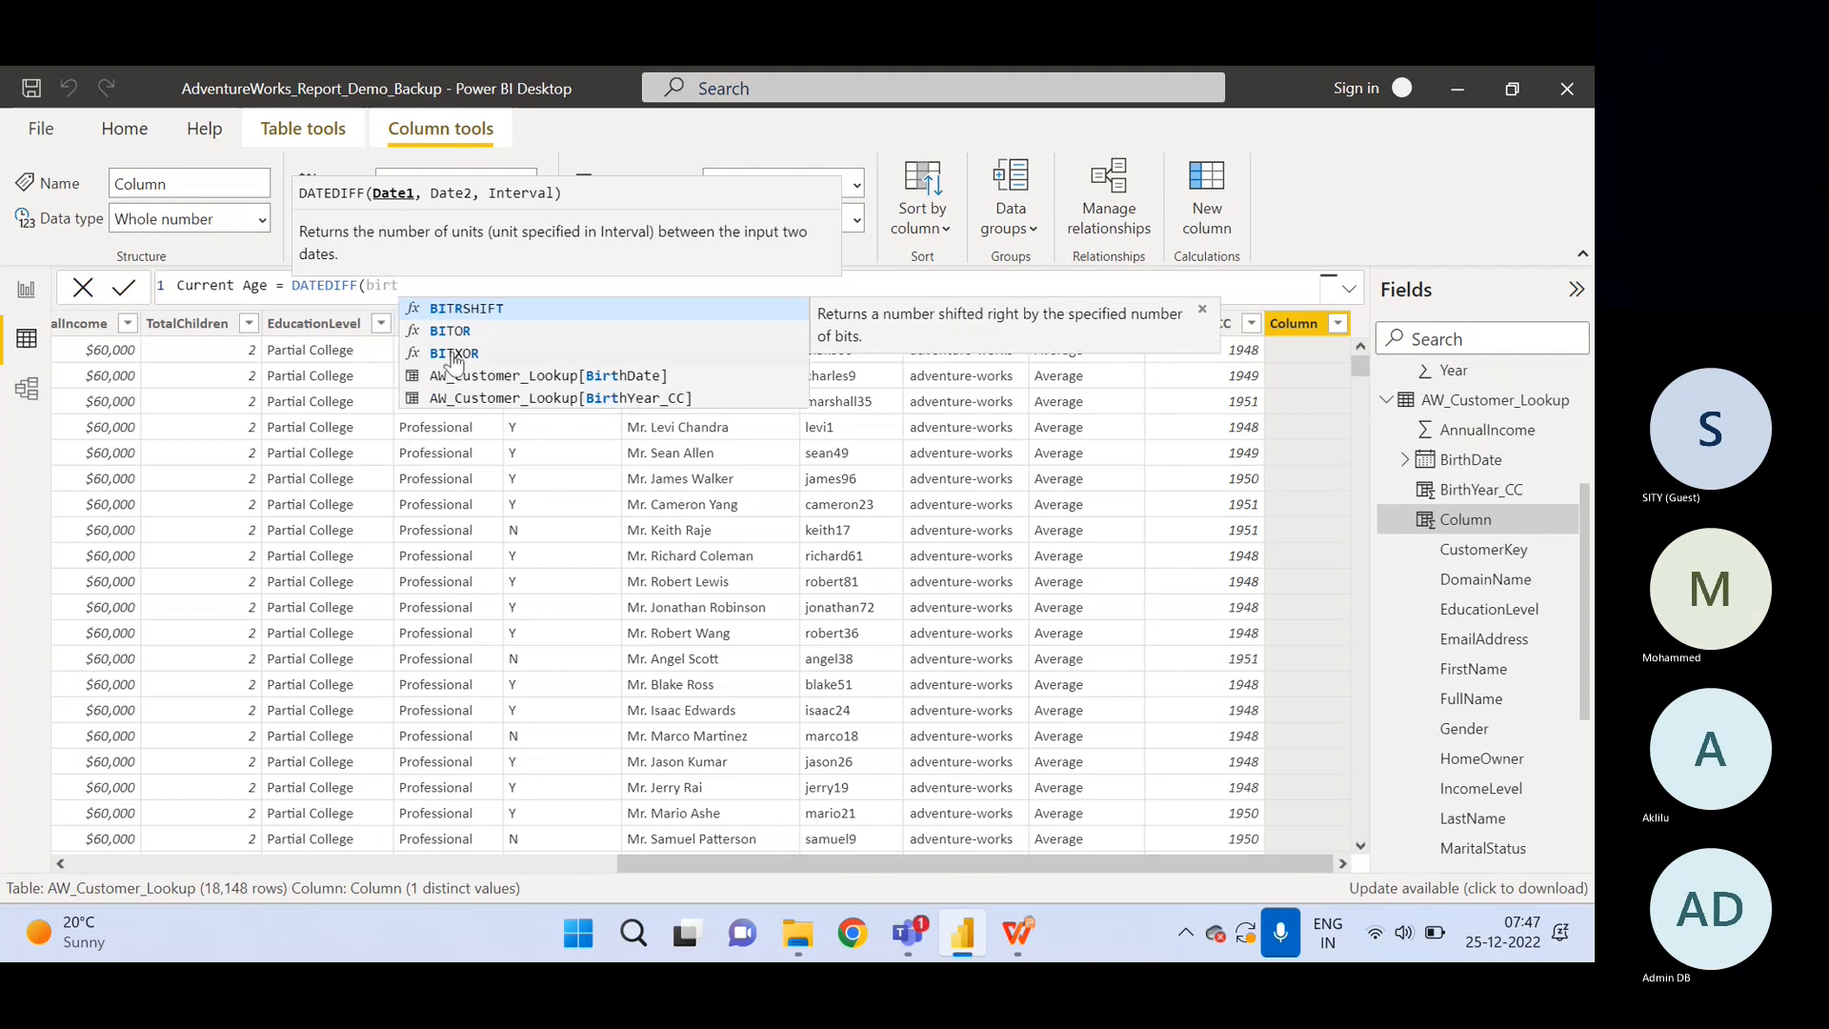
{"action": "type", "text": "t"}
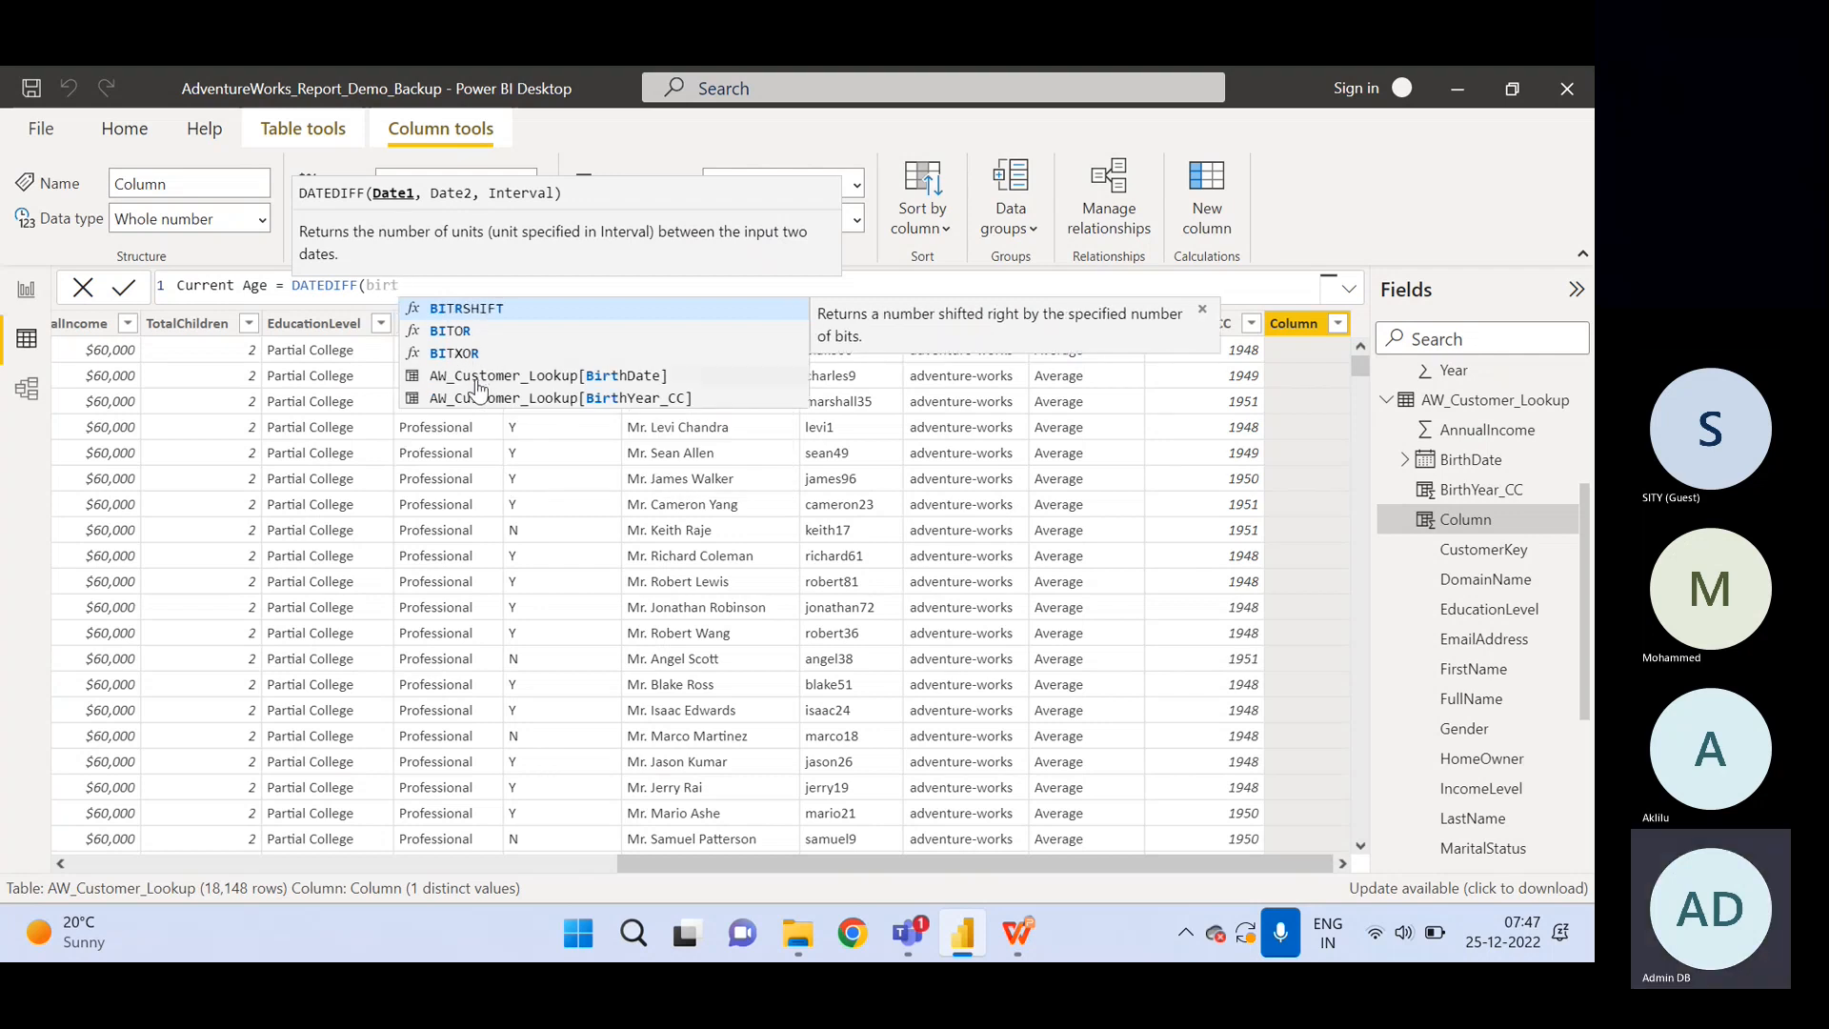
{"action": "left_click", "coordinate": [476, 377]}
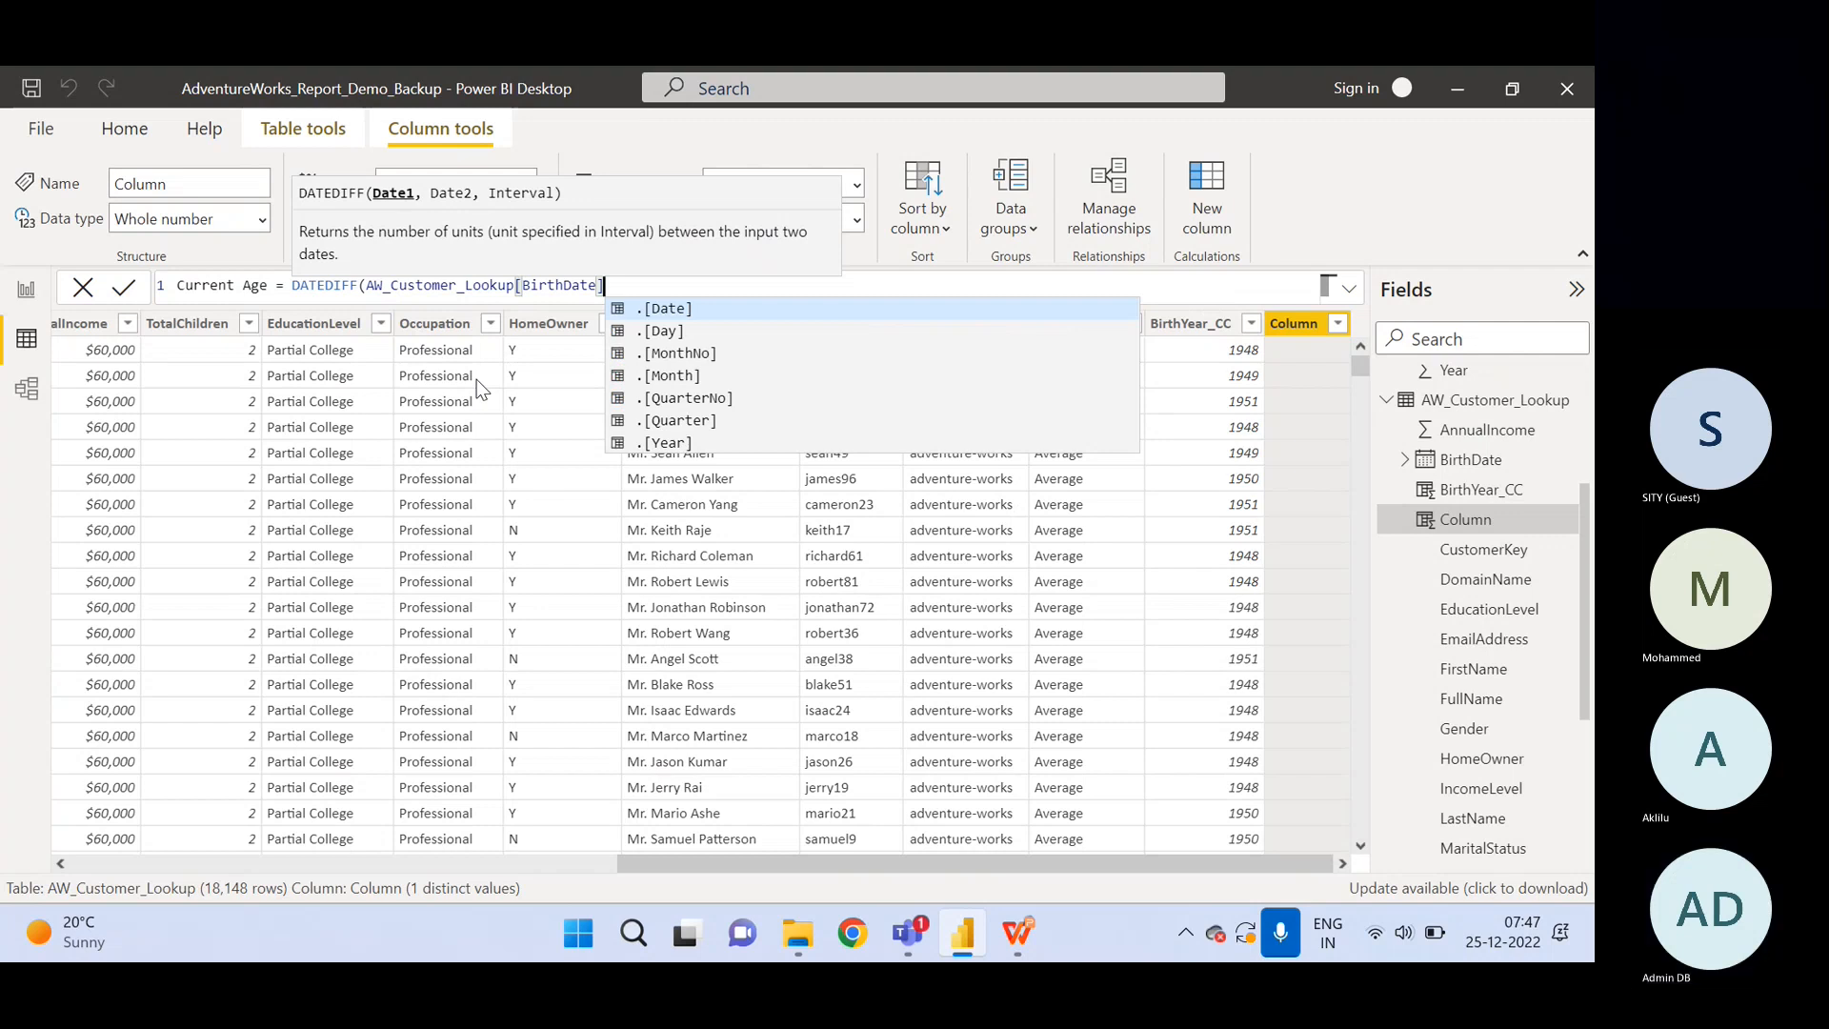
{"action": "type", "text": ","}
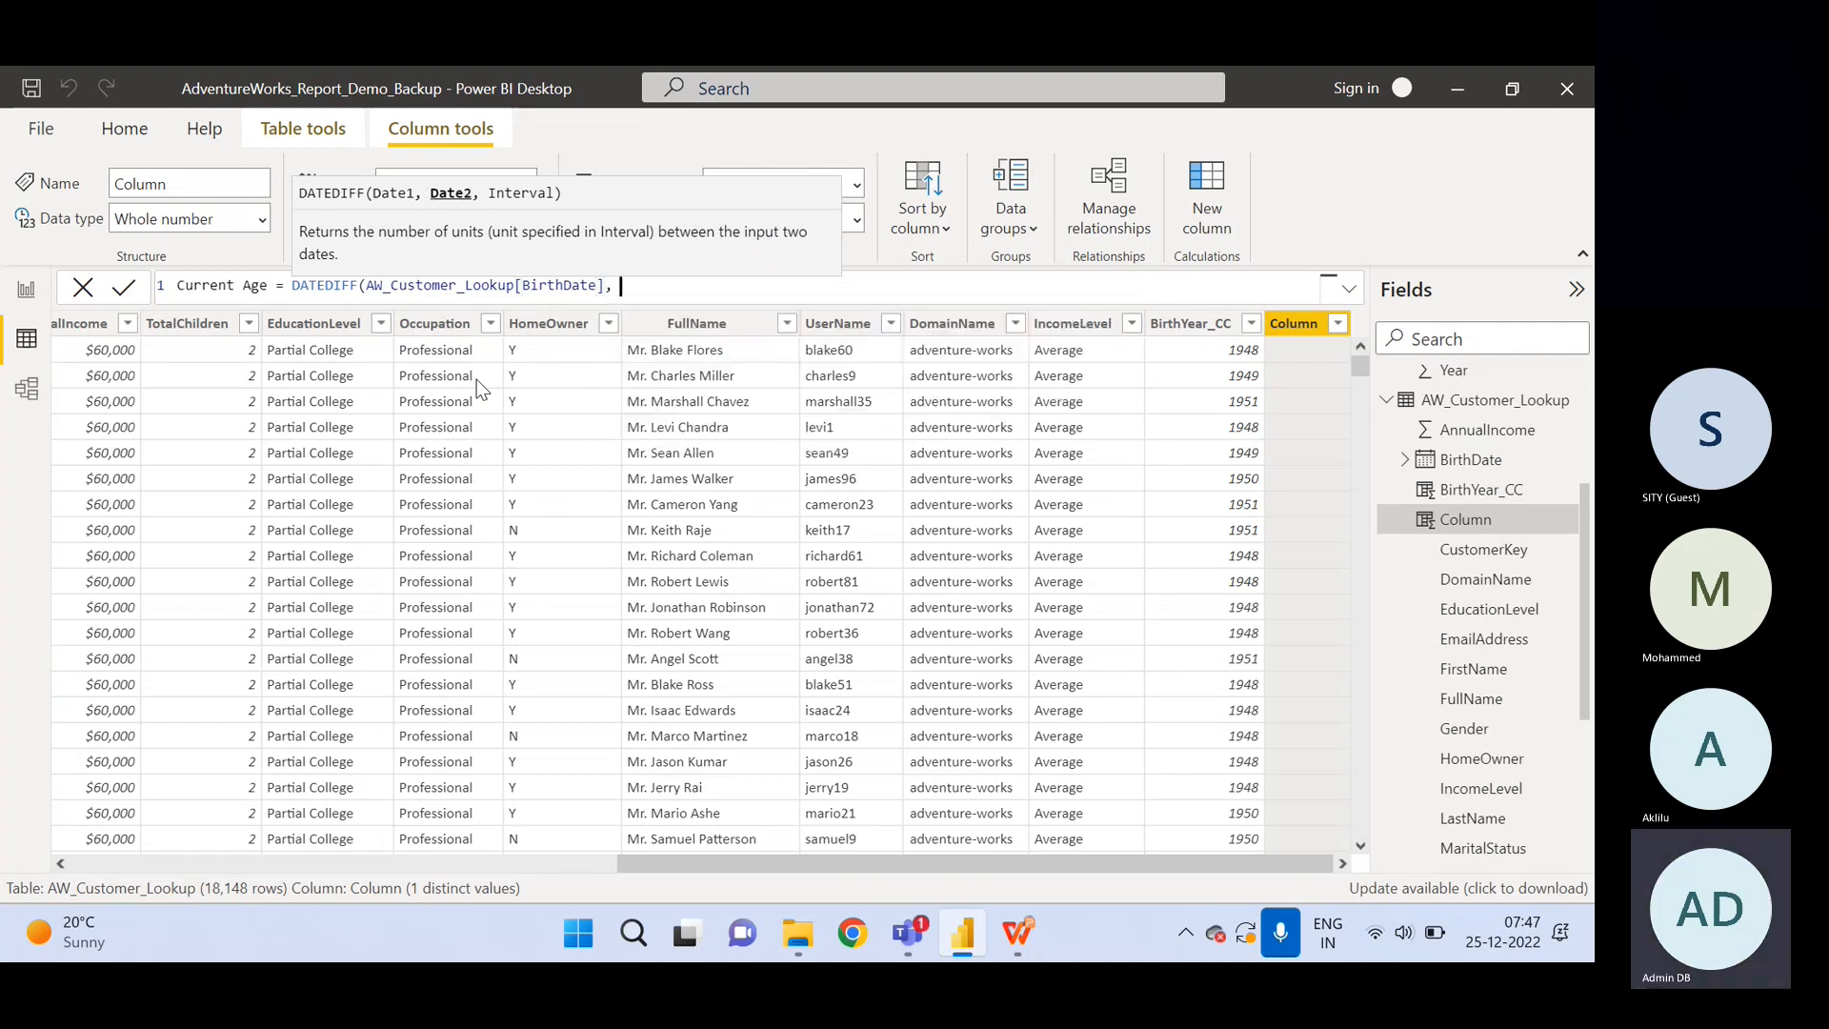
Complete the Current Age formula with today() as the second date and YEAR as the interval, and commit it.
{"action": "type", "text": " today(), y"}
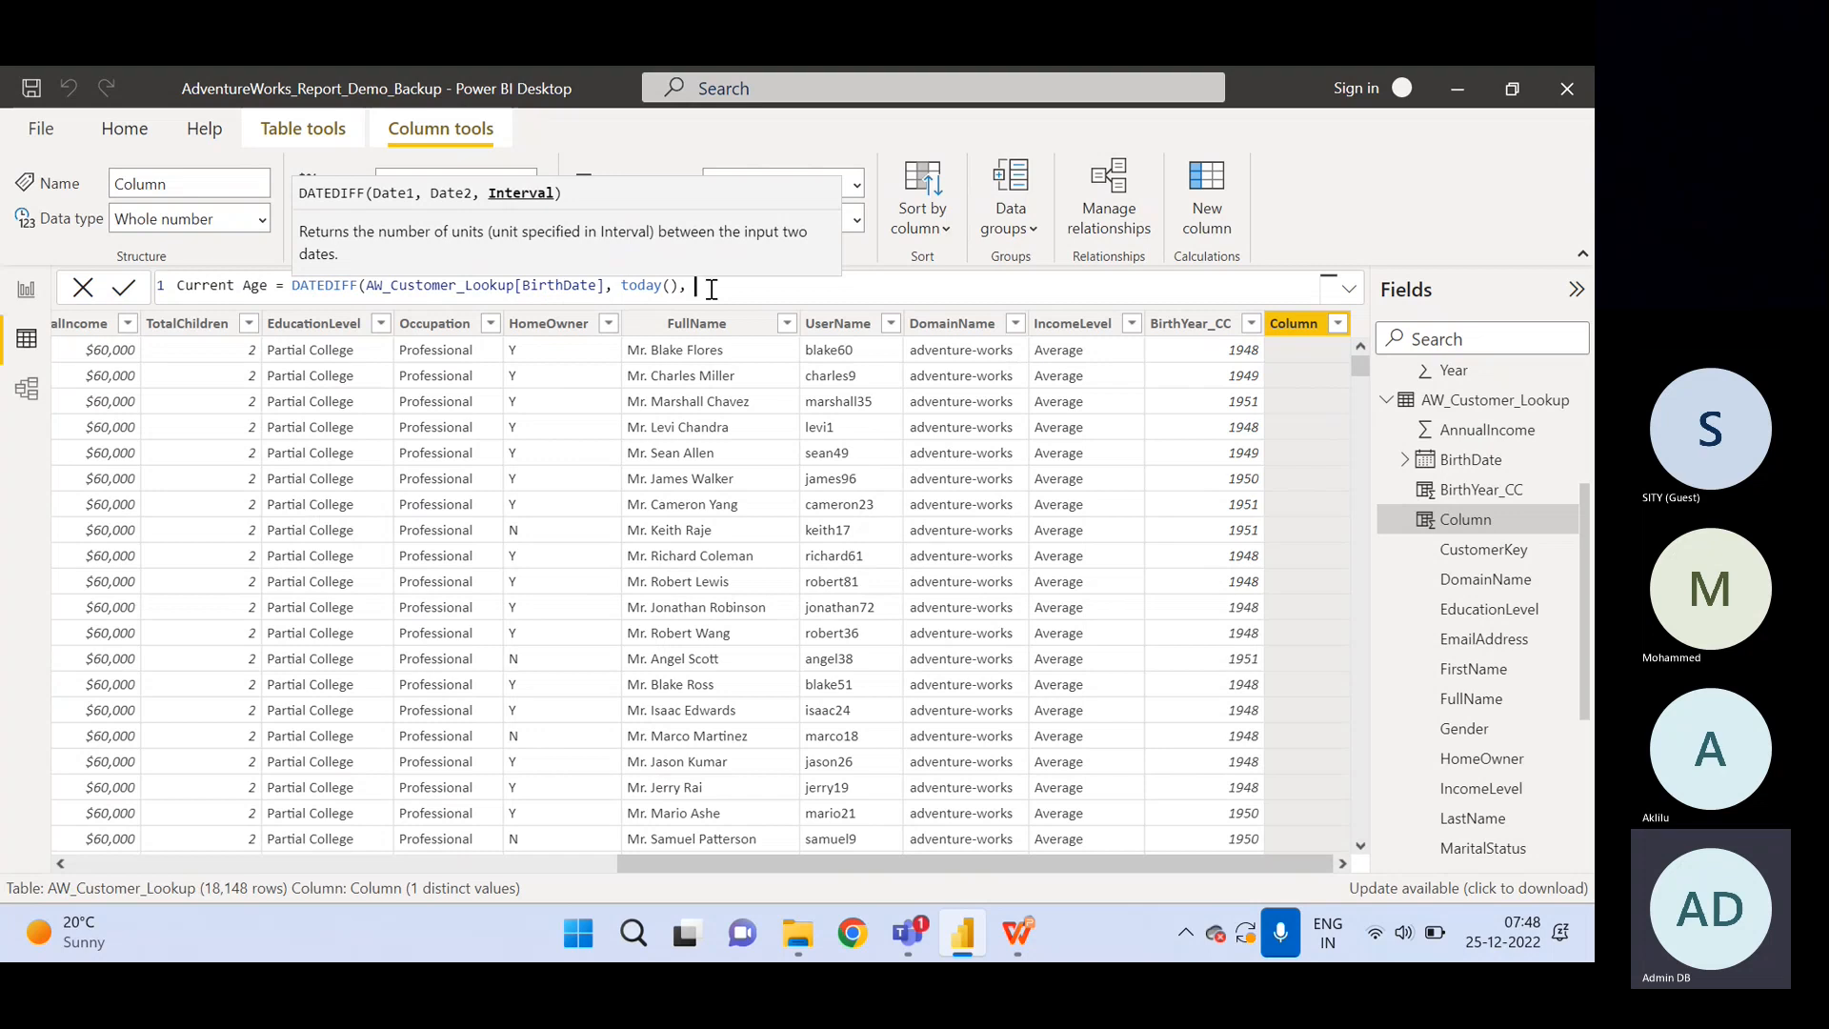
{"action": "type", "text": "y"}
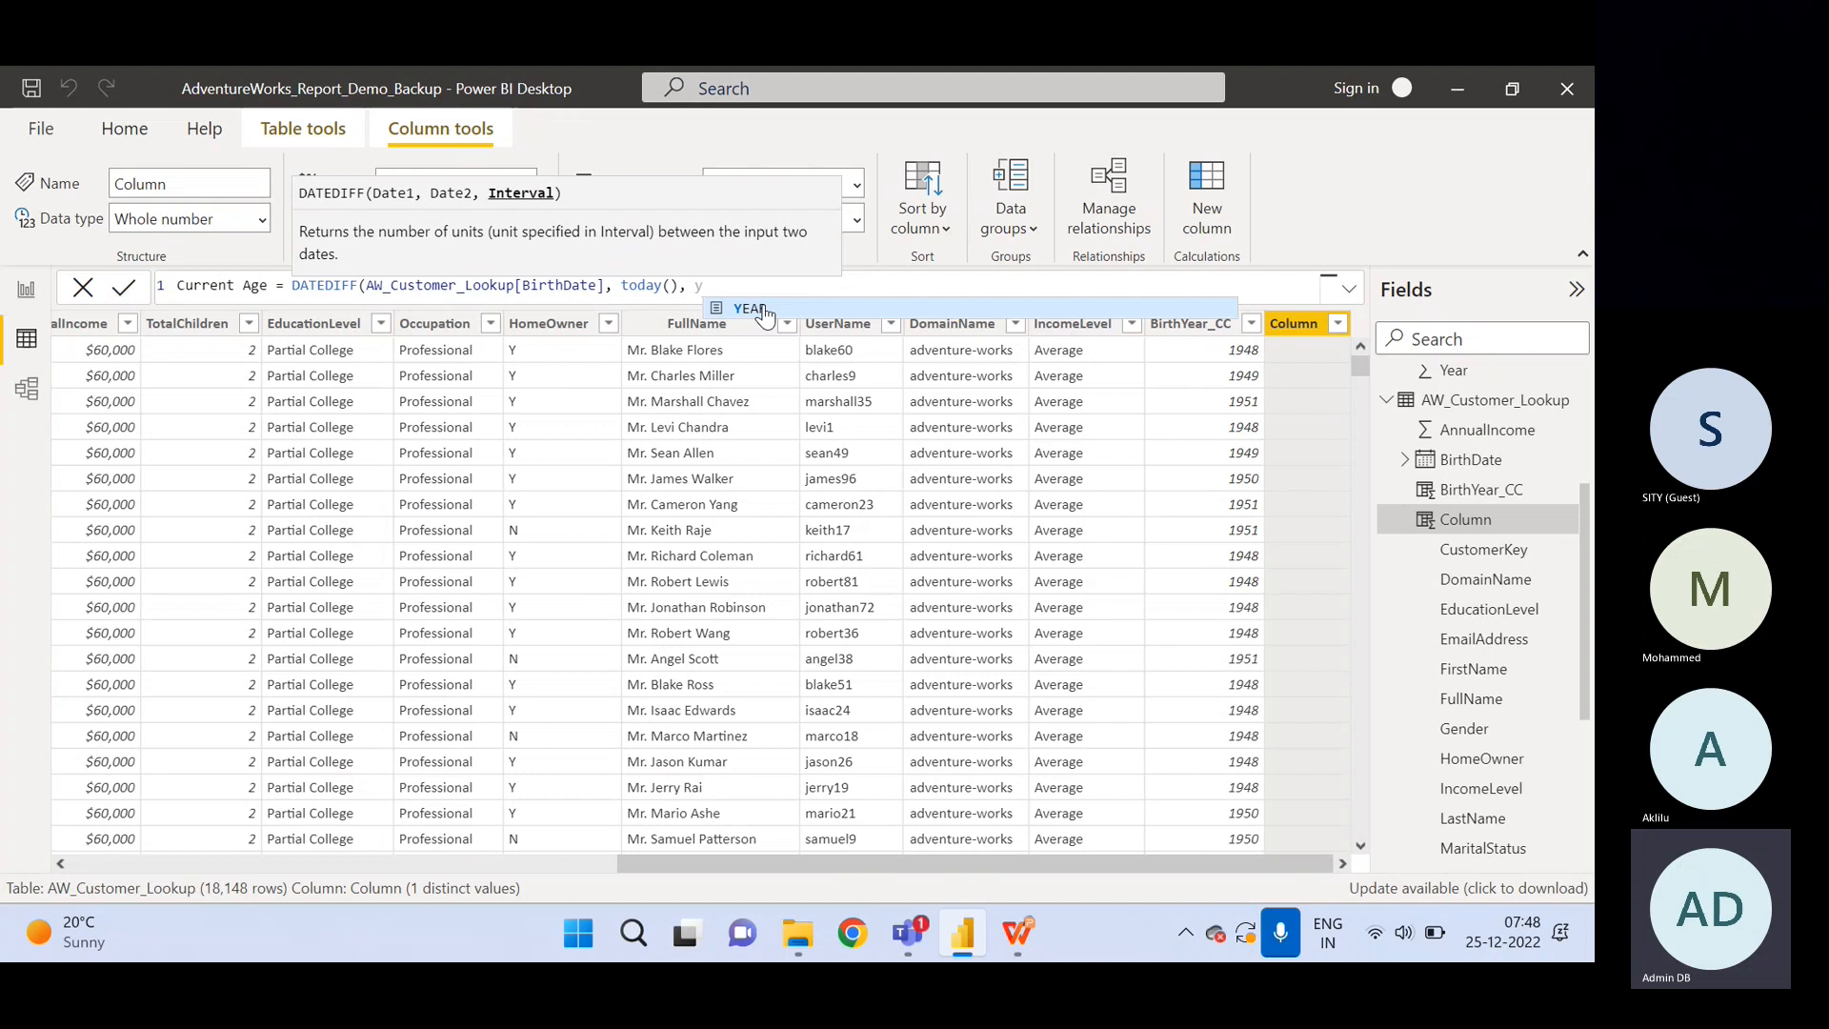
{"action": "key", "text": "BackSpace"}
{"action": "key", "text": "BackSpace"}
{"action": "key", "text": "BackSpace"}
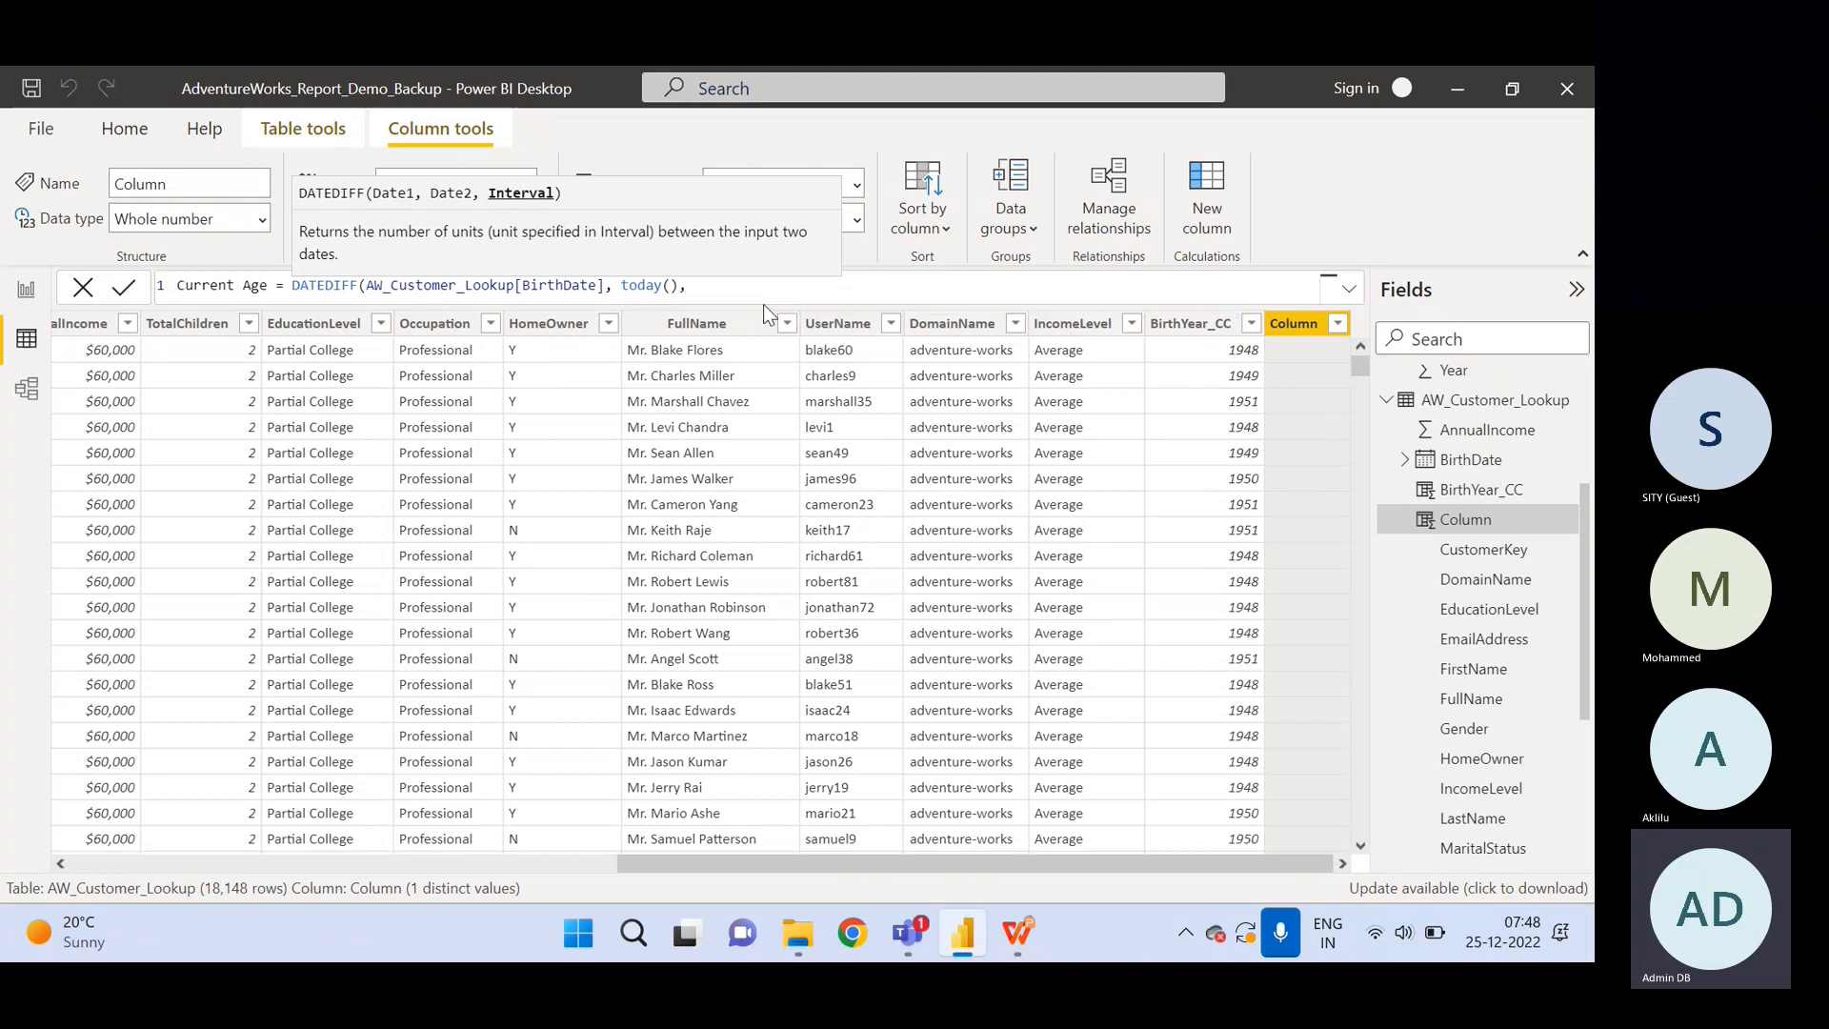
{"action": "type", "text": ","}
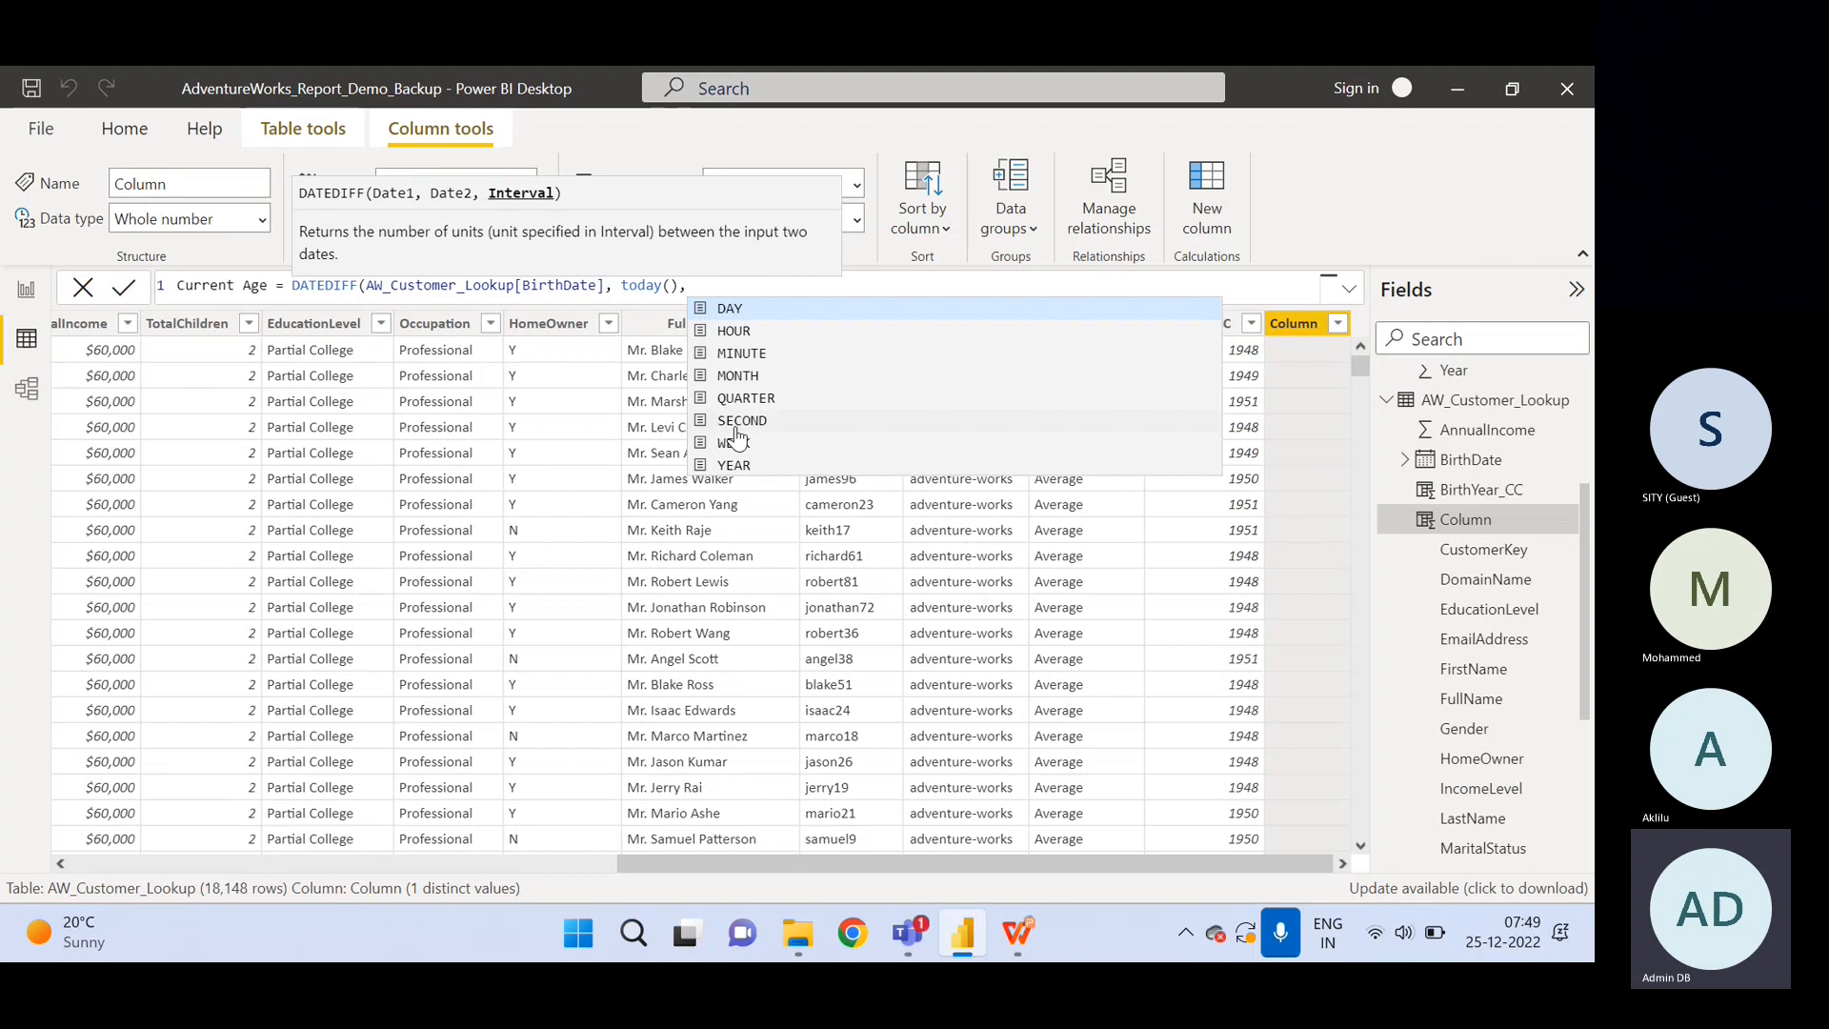
{"action": "left_click", "coordinate": [739, 461]}
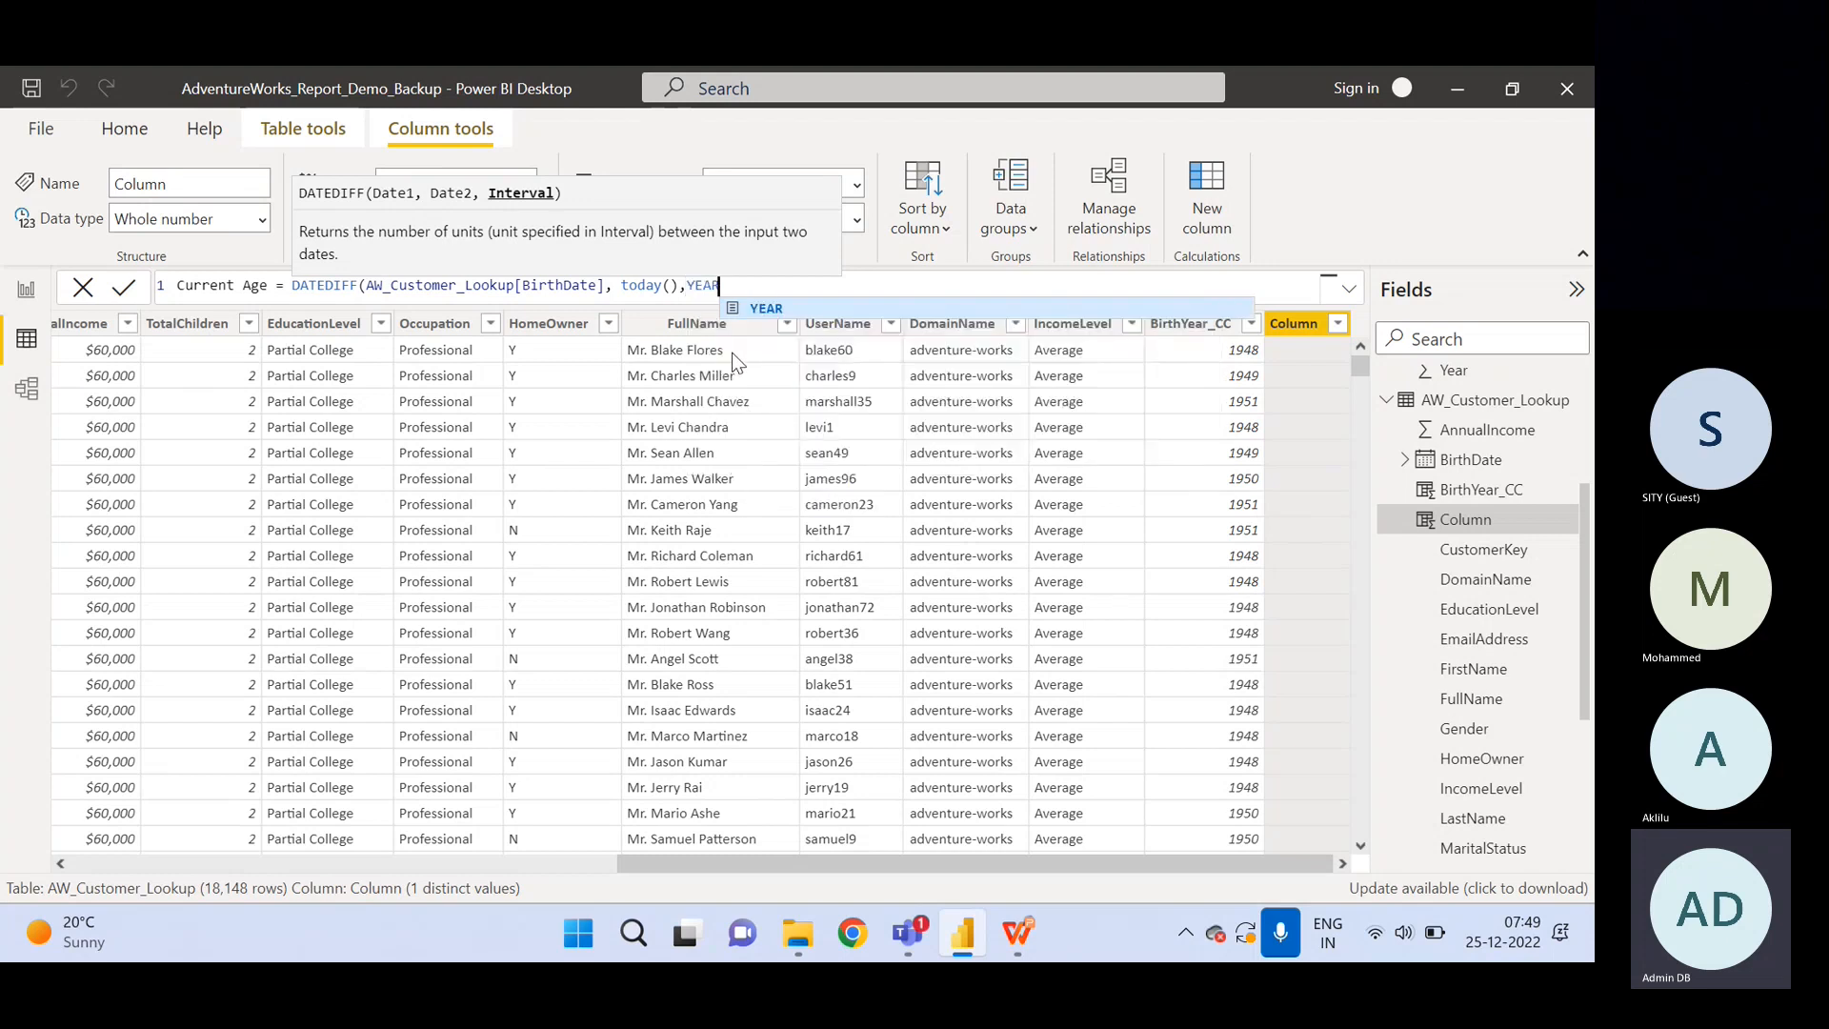
{"action": "type", "text": ")"}
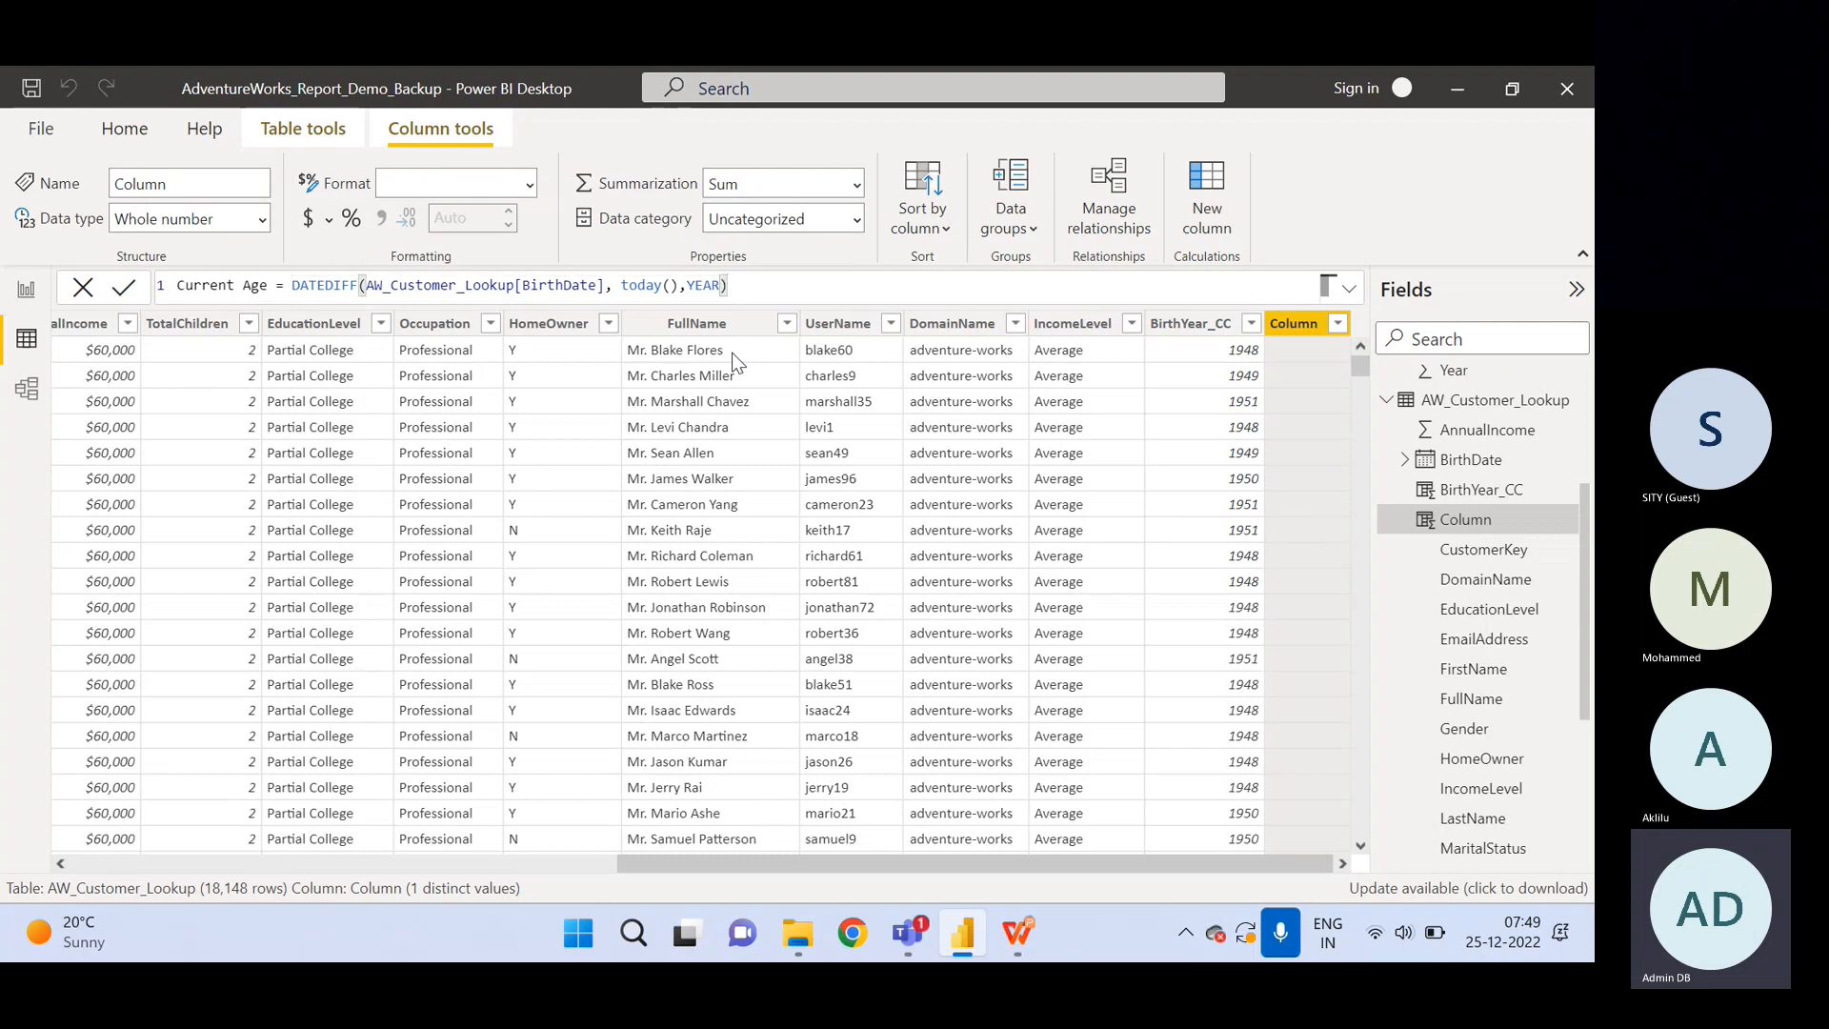
{"action": "key", "text": "Return"}
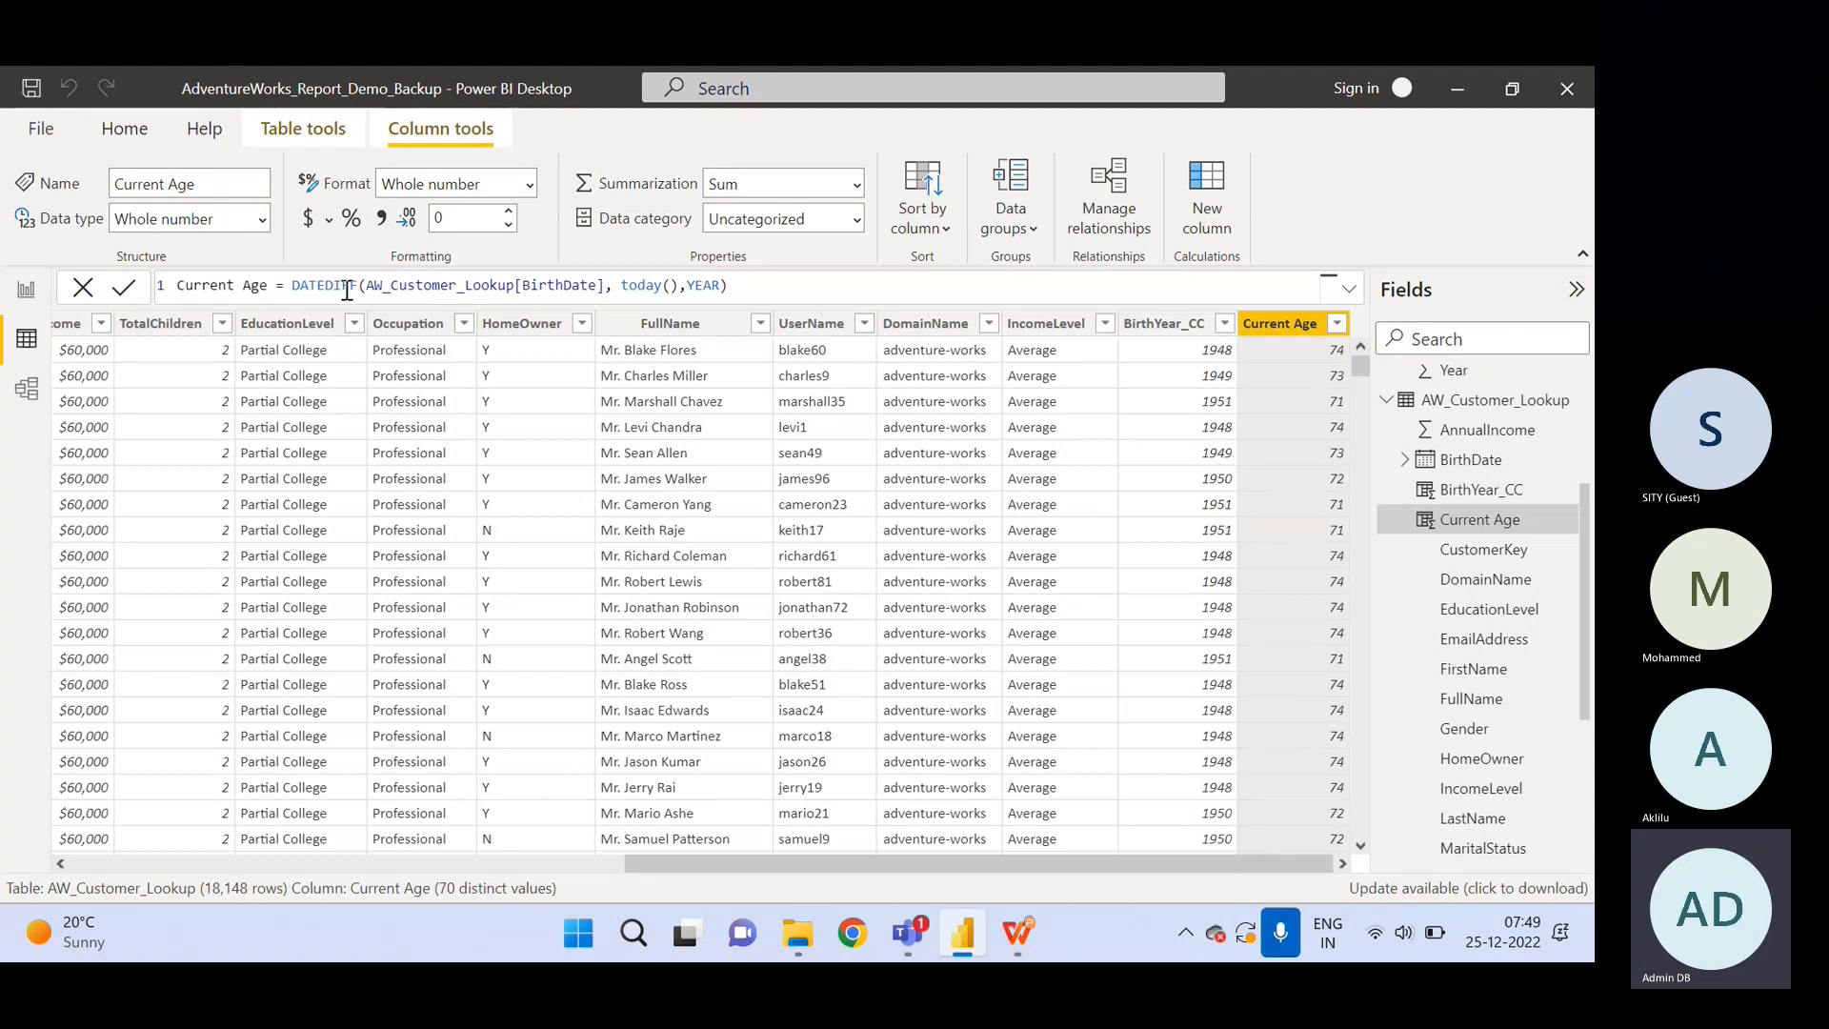
Examine the parts of the Current Age formula against the BirthDate column, and check the Date and Time functions list in the WPS Office slide.
{"action": "left_click", "coordinate": [764, 289]}
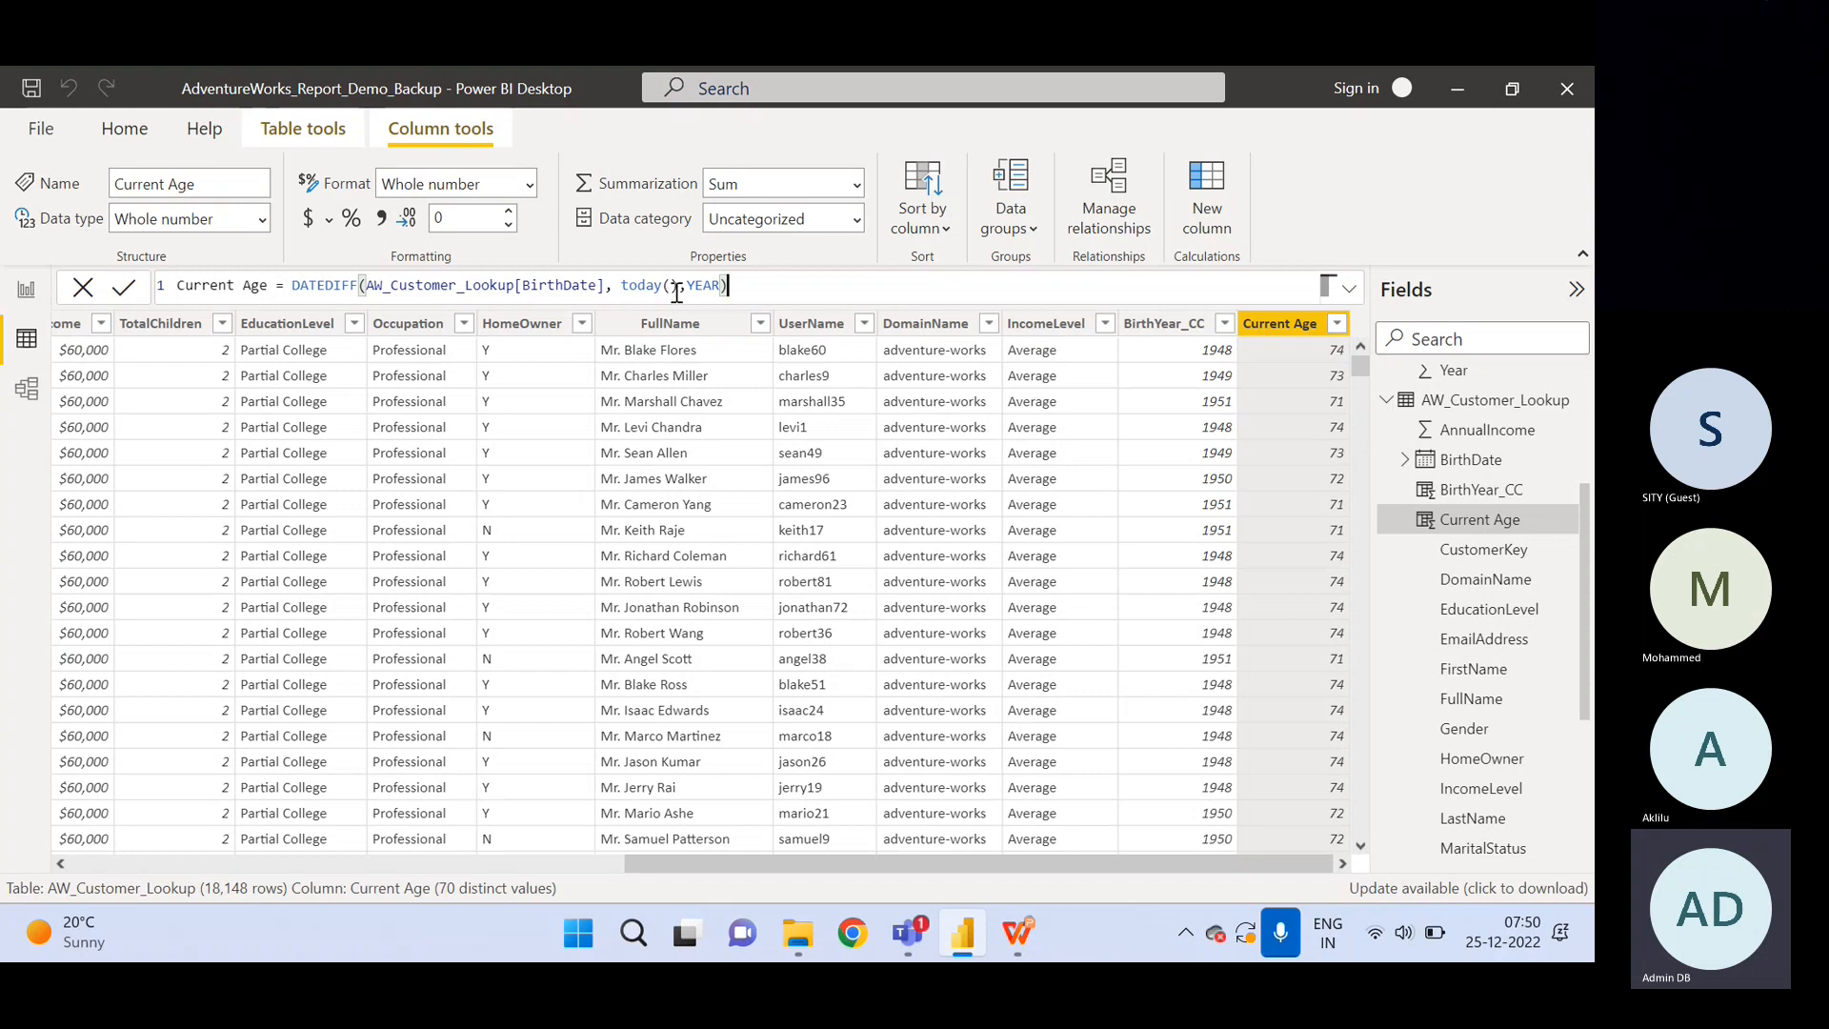
{"action": "left_click_drag", "start_coordinate": [677, 286], "coordinate": [620, 286]}
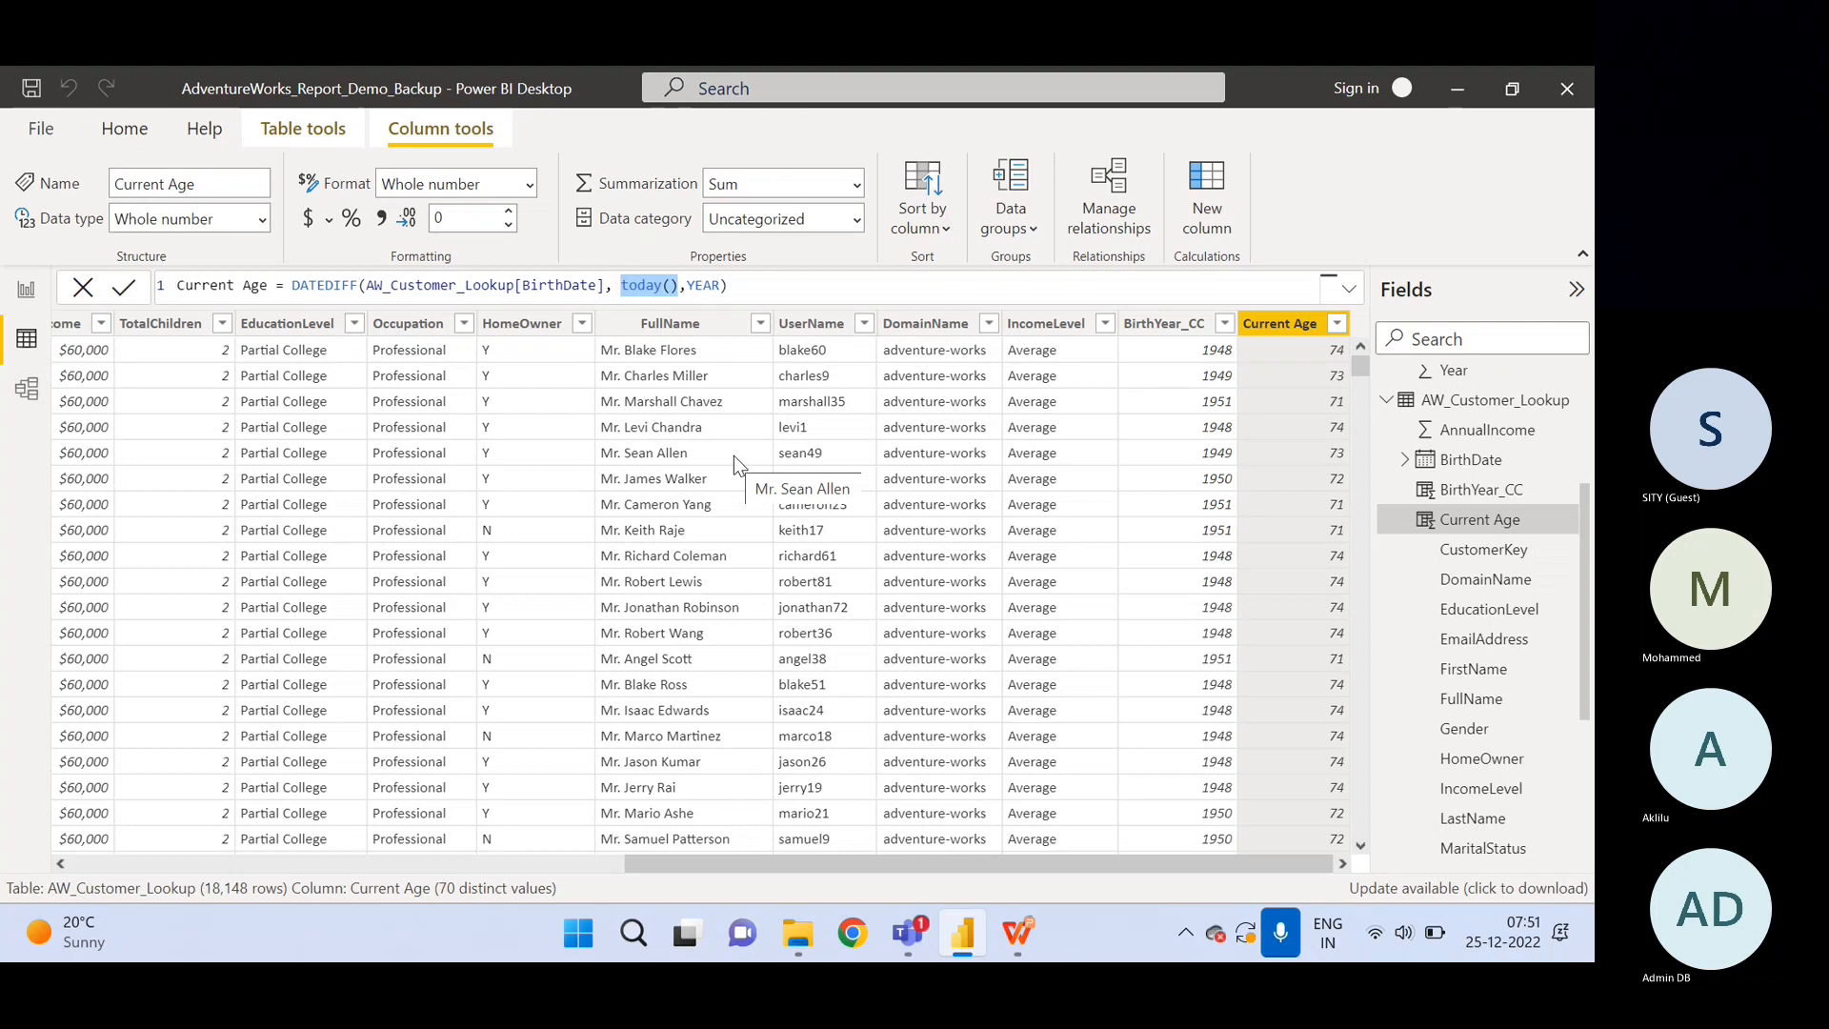
{"action": "left_click", "coordinate": [749, 286]}
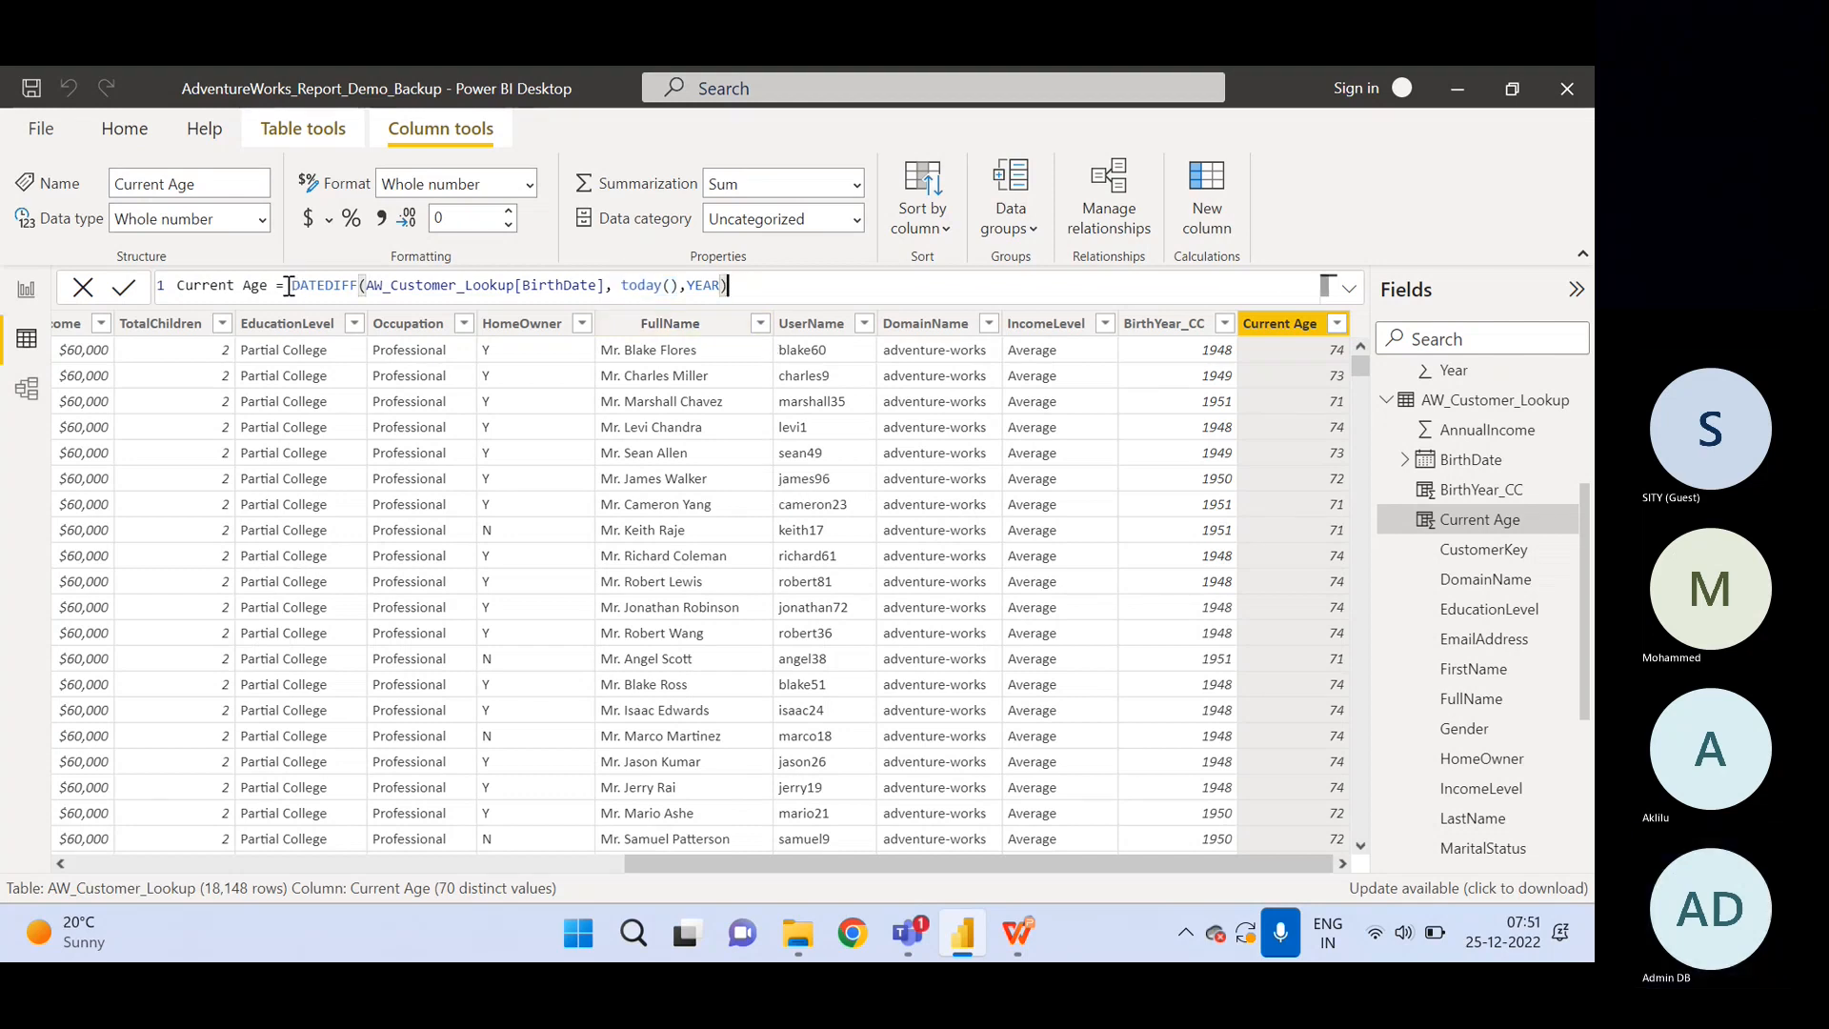
{"action": "left_click_drag", "start_coordinate": [289, 286], "coordinate": [368, 291]}
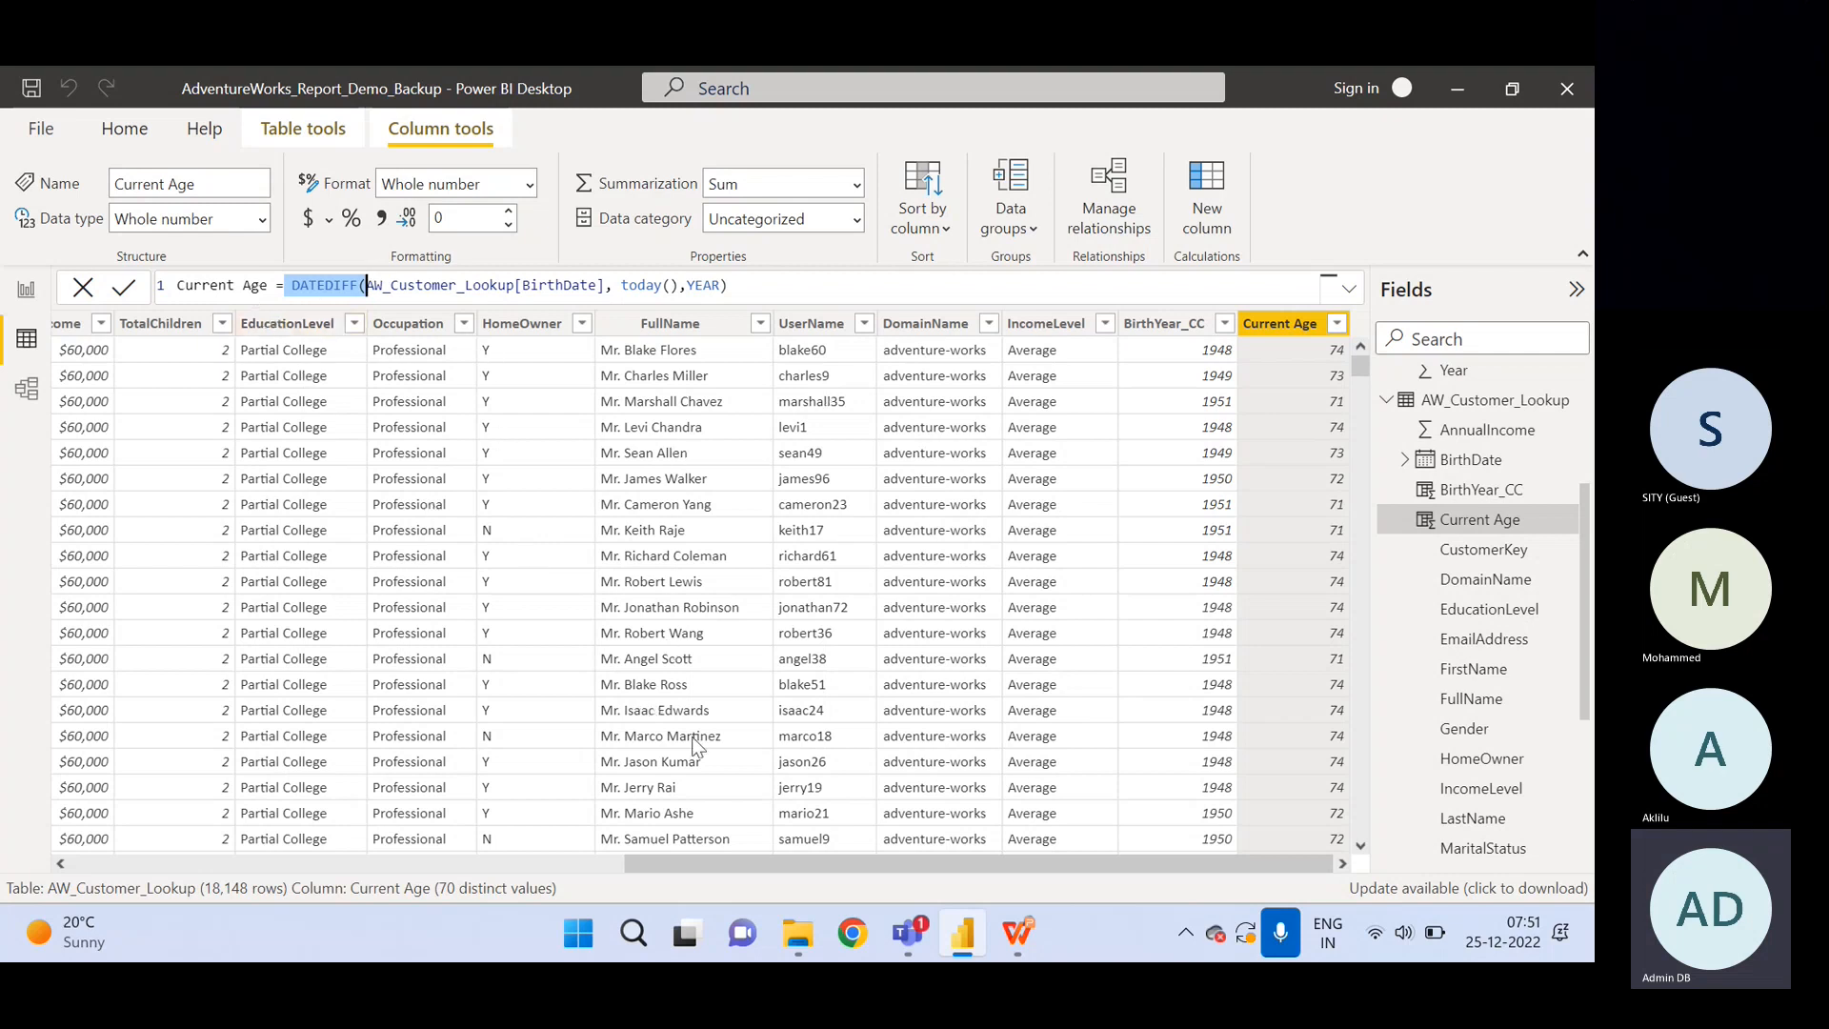
{"action": "left_click_drag", "start_coordinate": [746, 867], "coordinate": [5, 395]}
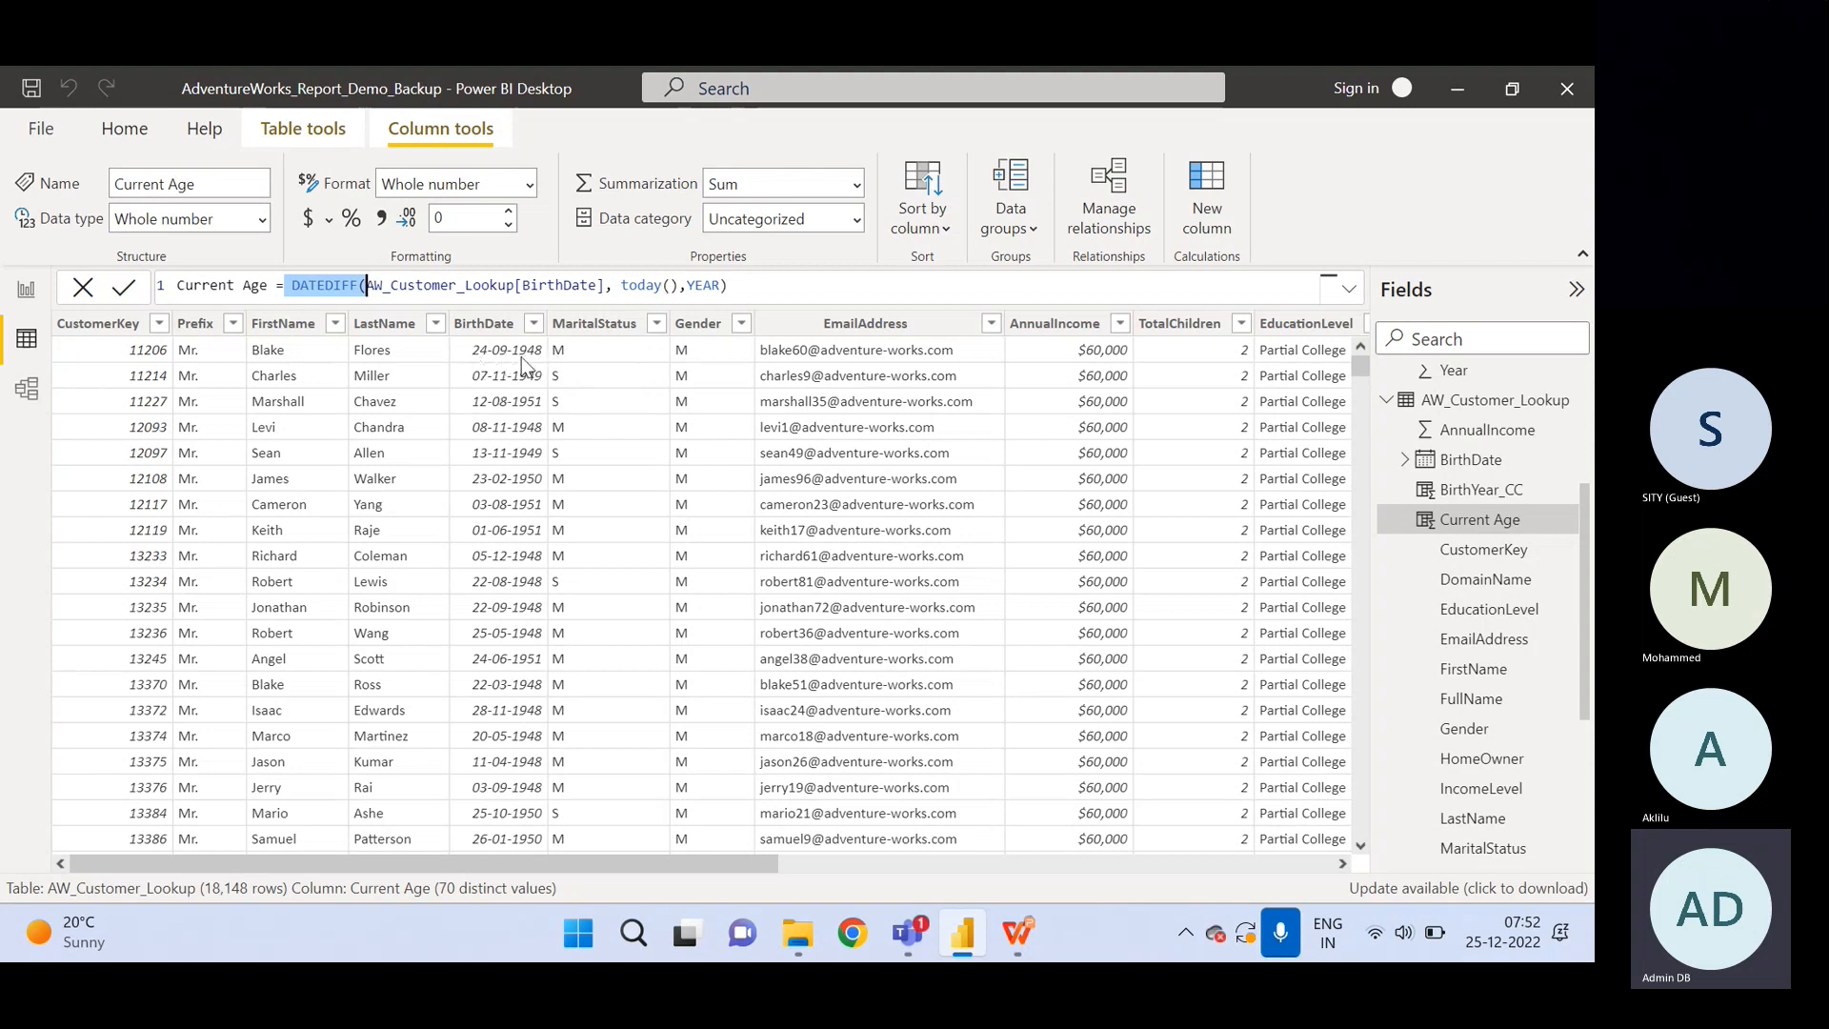
{"action": "left_click", "coordinate": [688, 286]}
{"action": "double_click", "coordinate": [692, 286]}
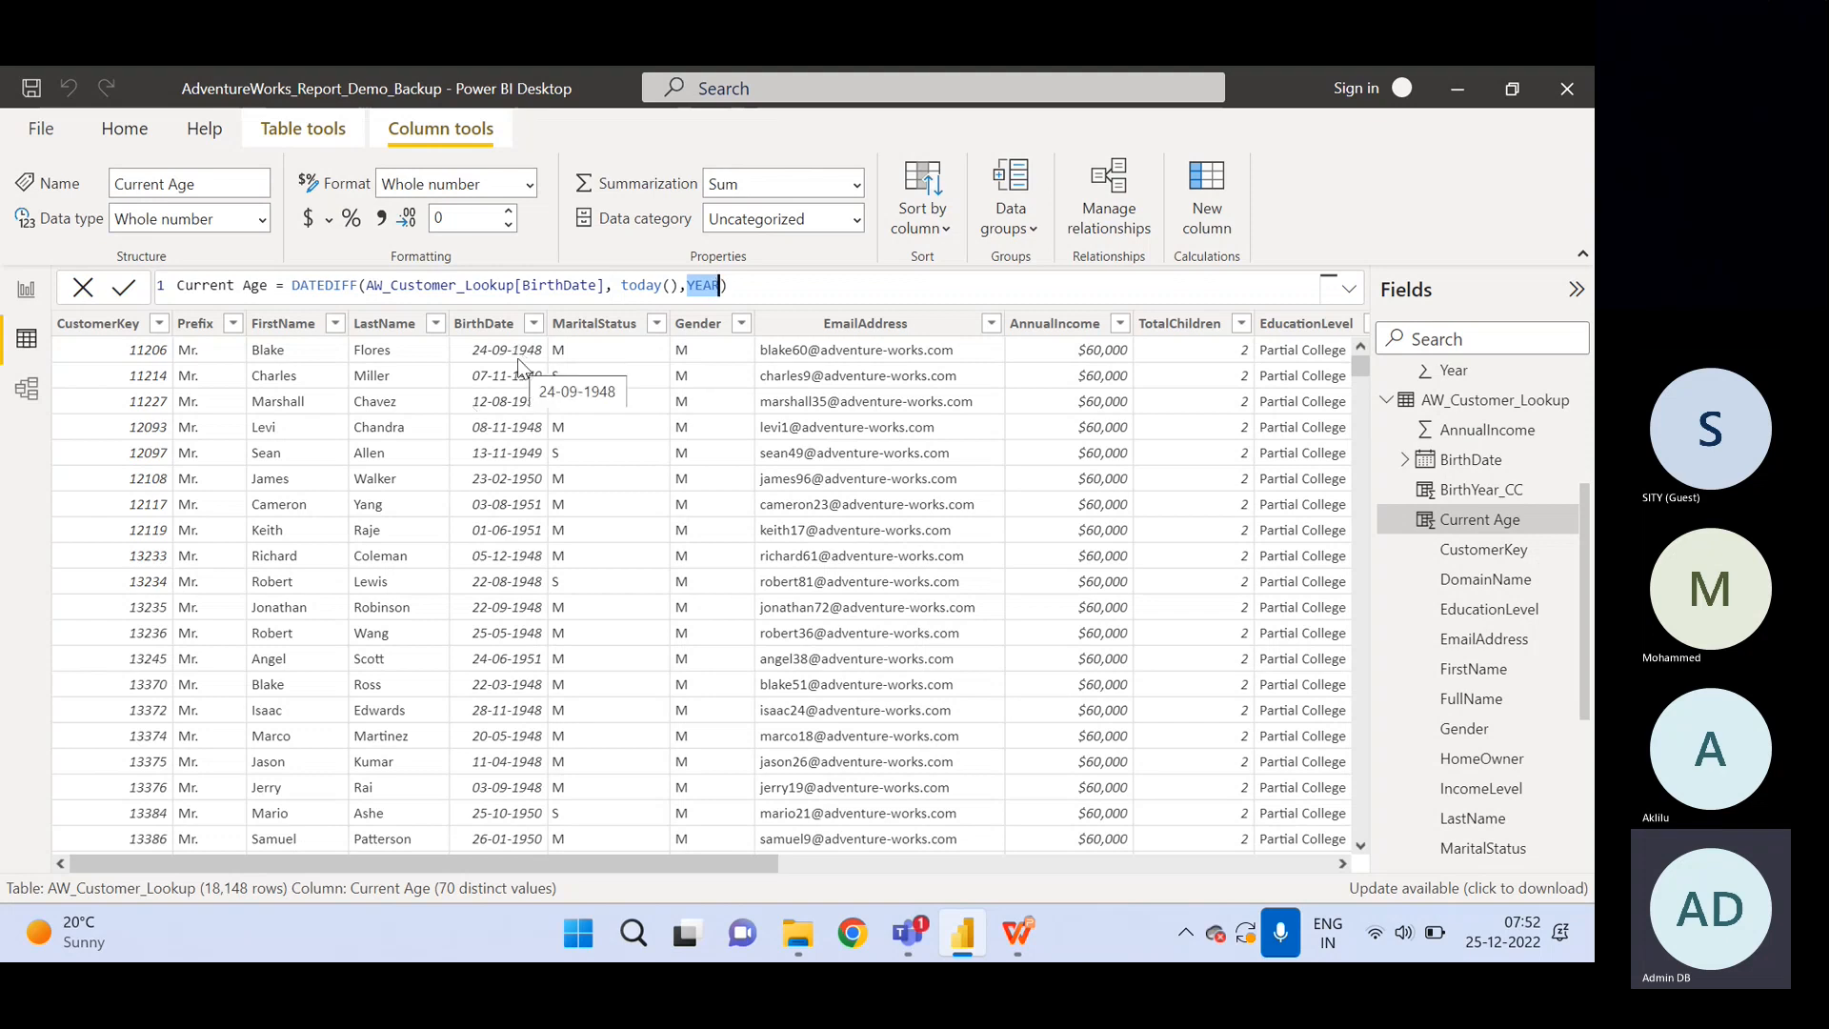
{"action": "left_click", "coordinate": [1311, 863]}
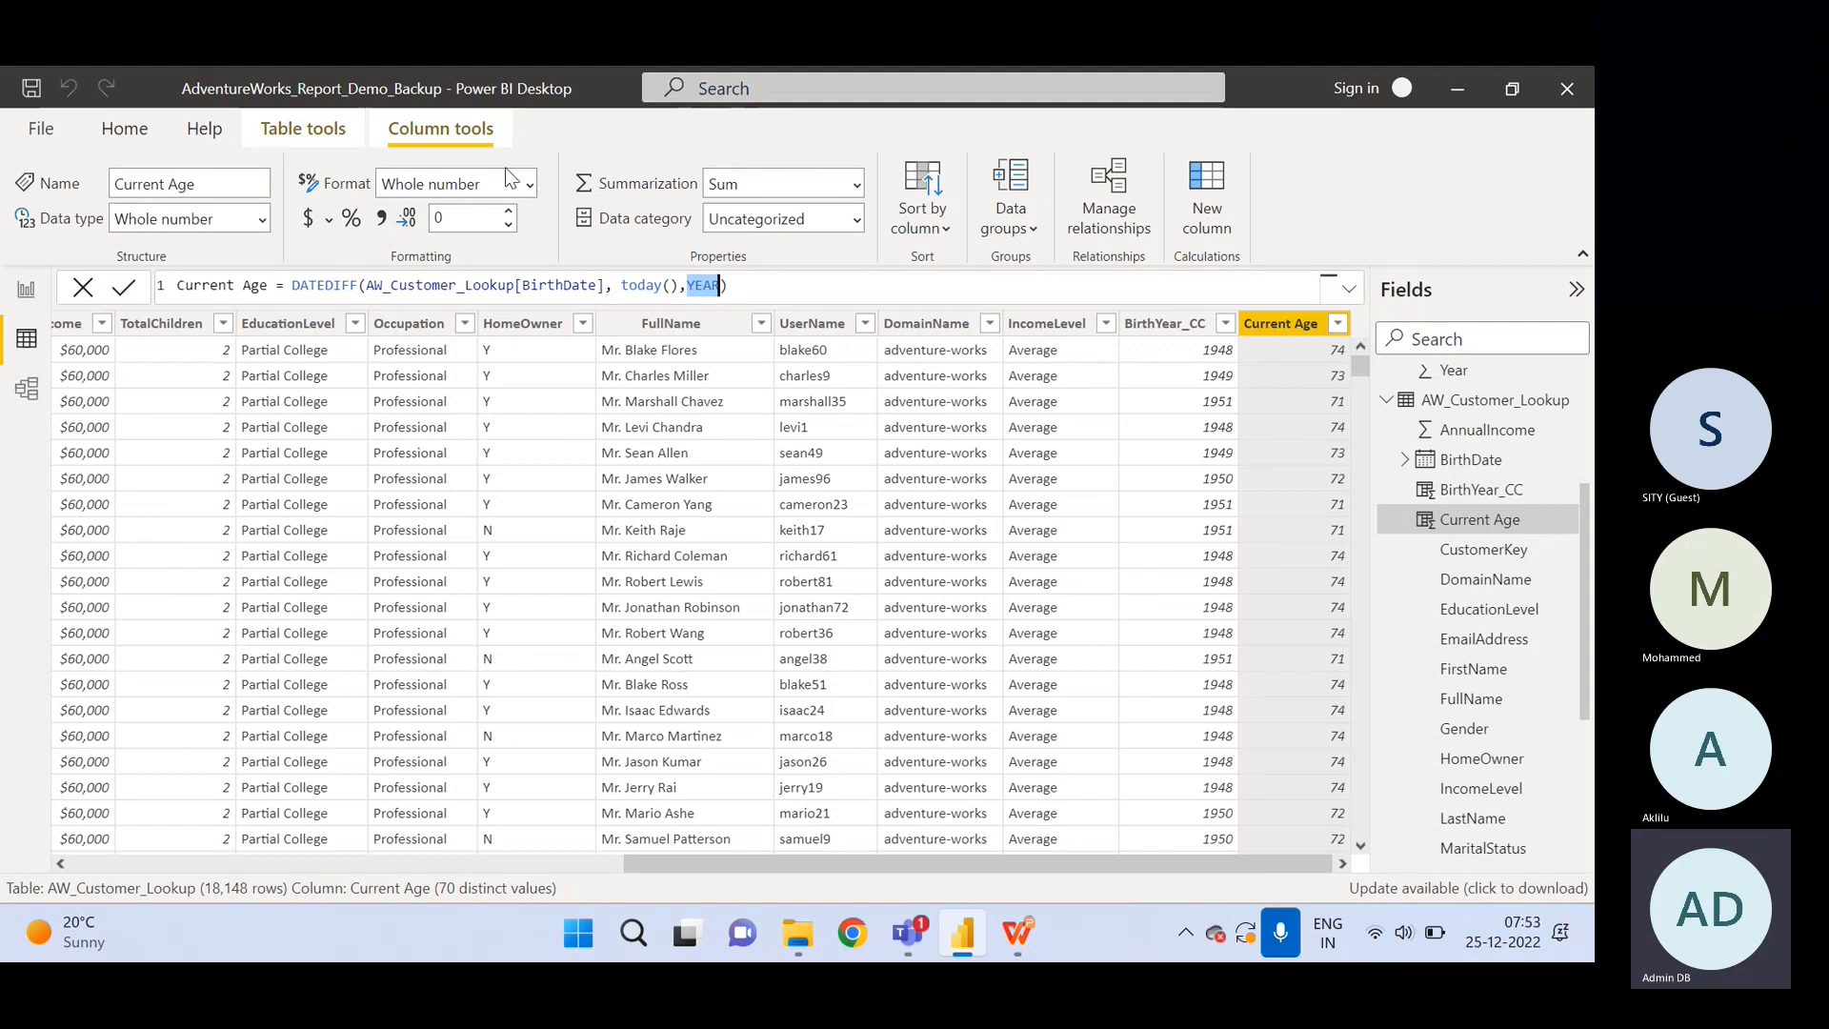
{"action": "left_click", "coordinate": [740, 287]}
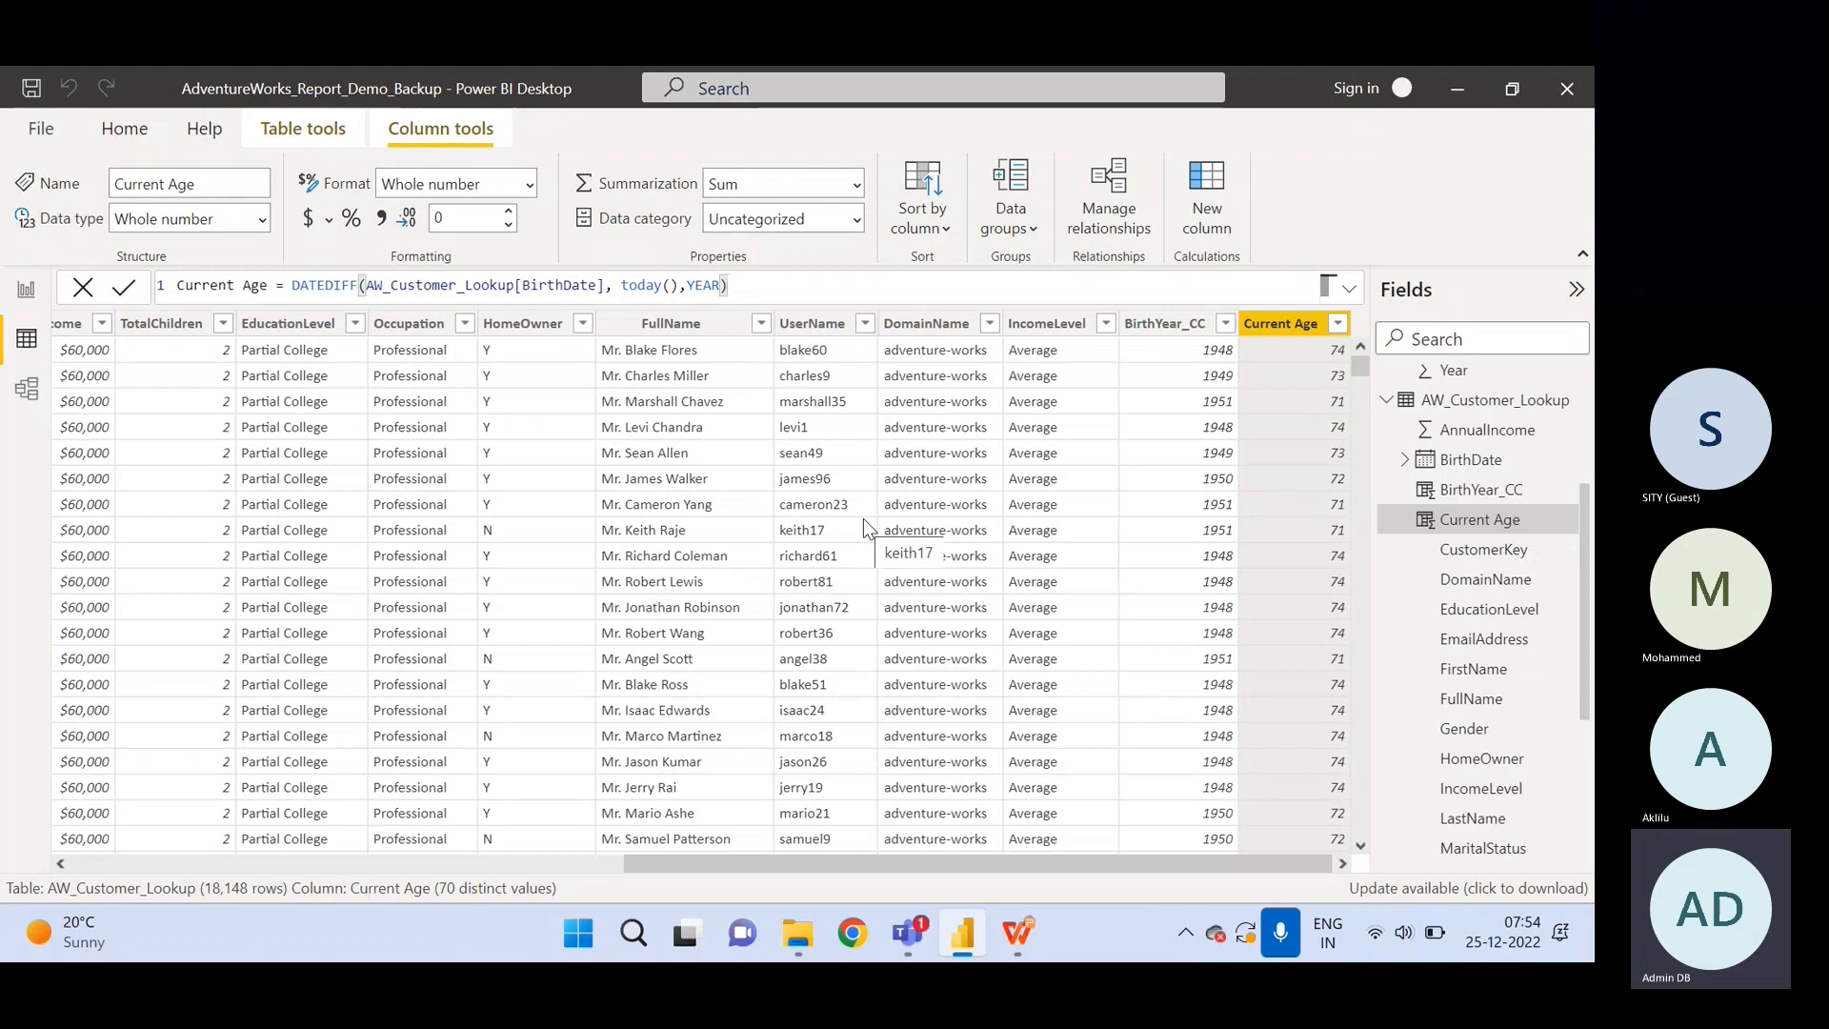
{"action": "left_click", "coordinate": [1015, 939]}
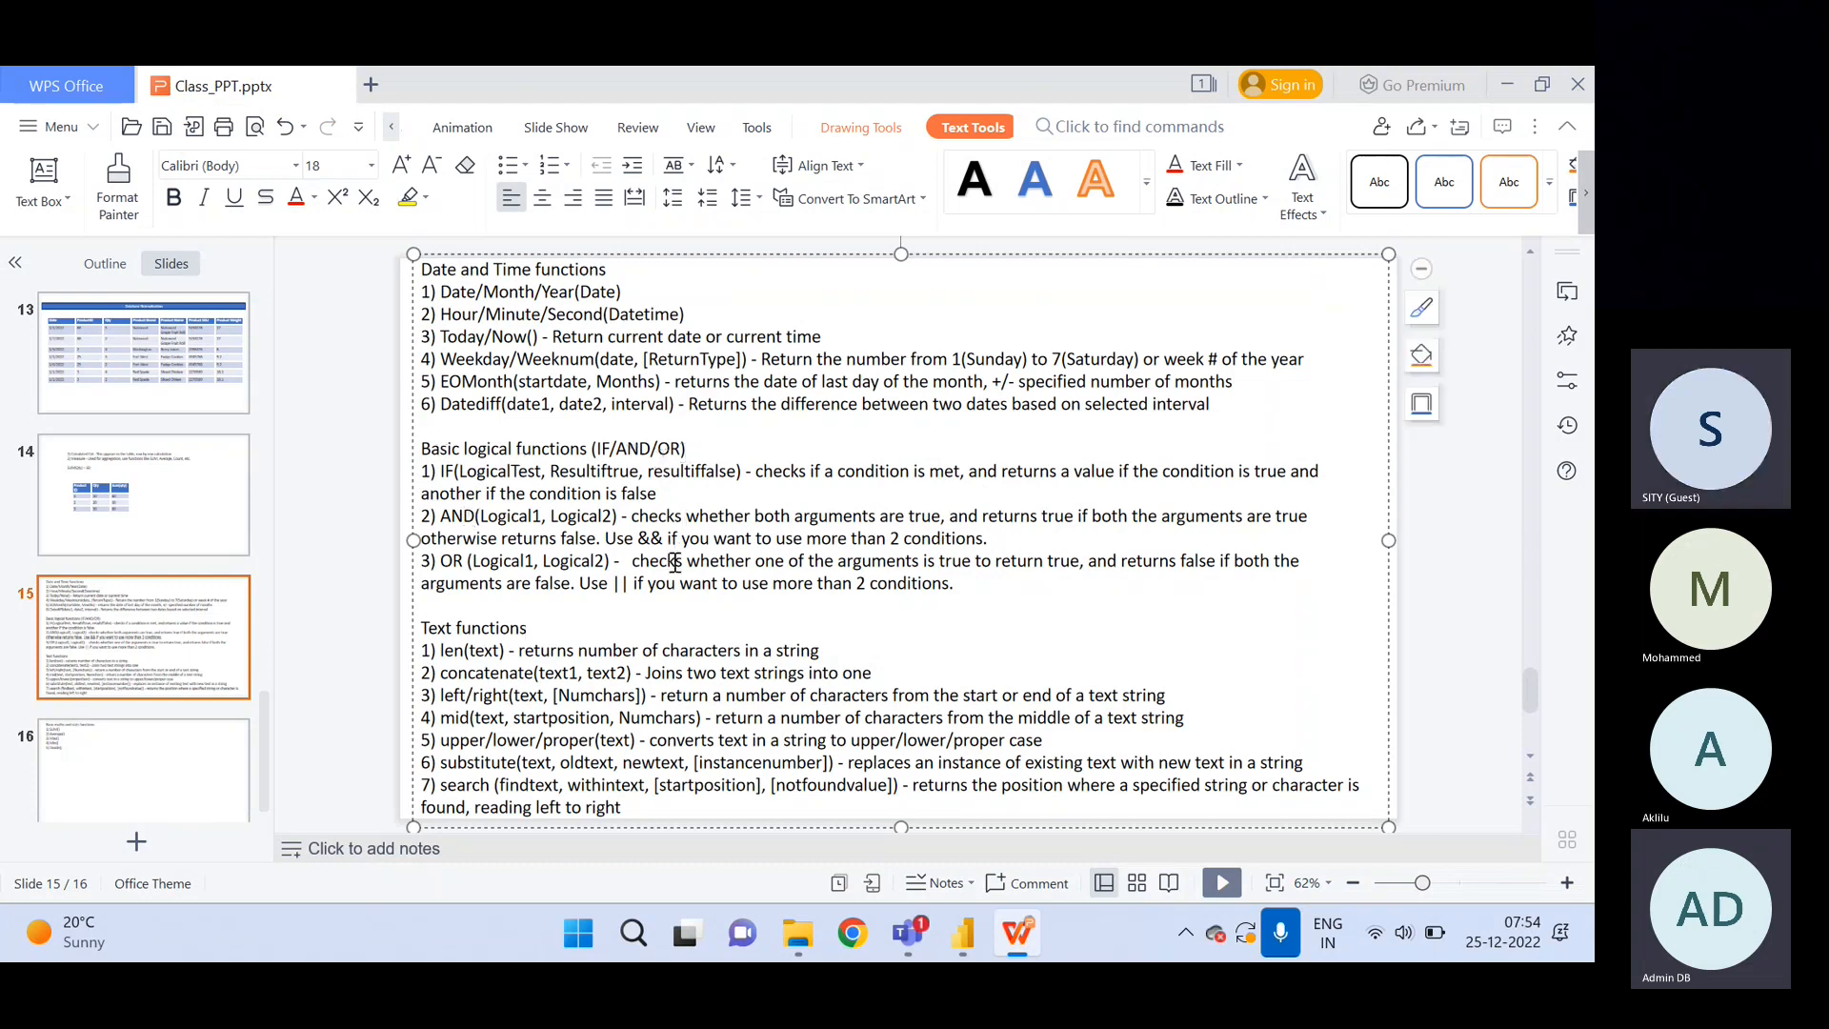
{"action": "left_click", "coordinate": [963, 935]}
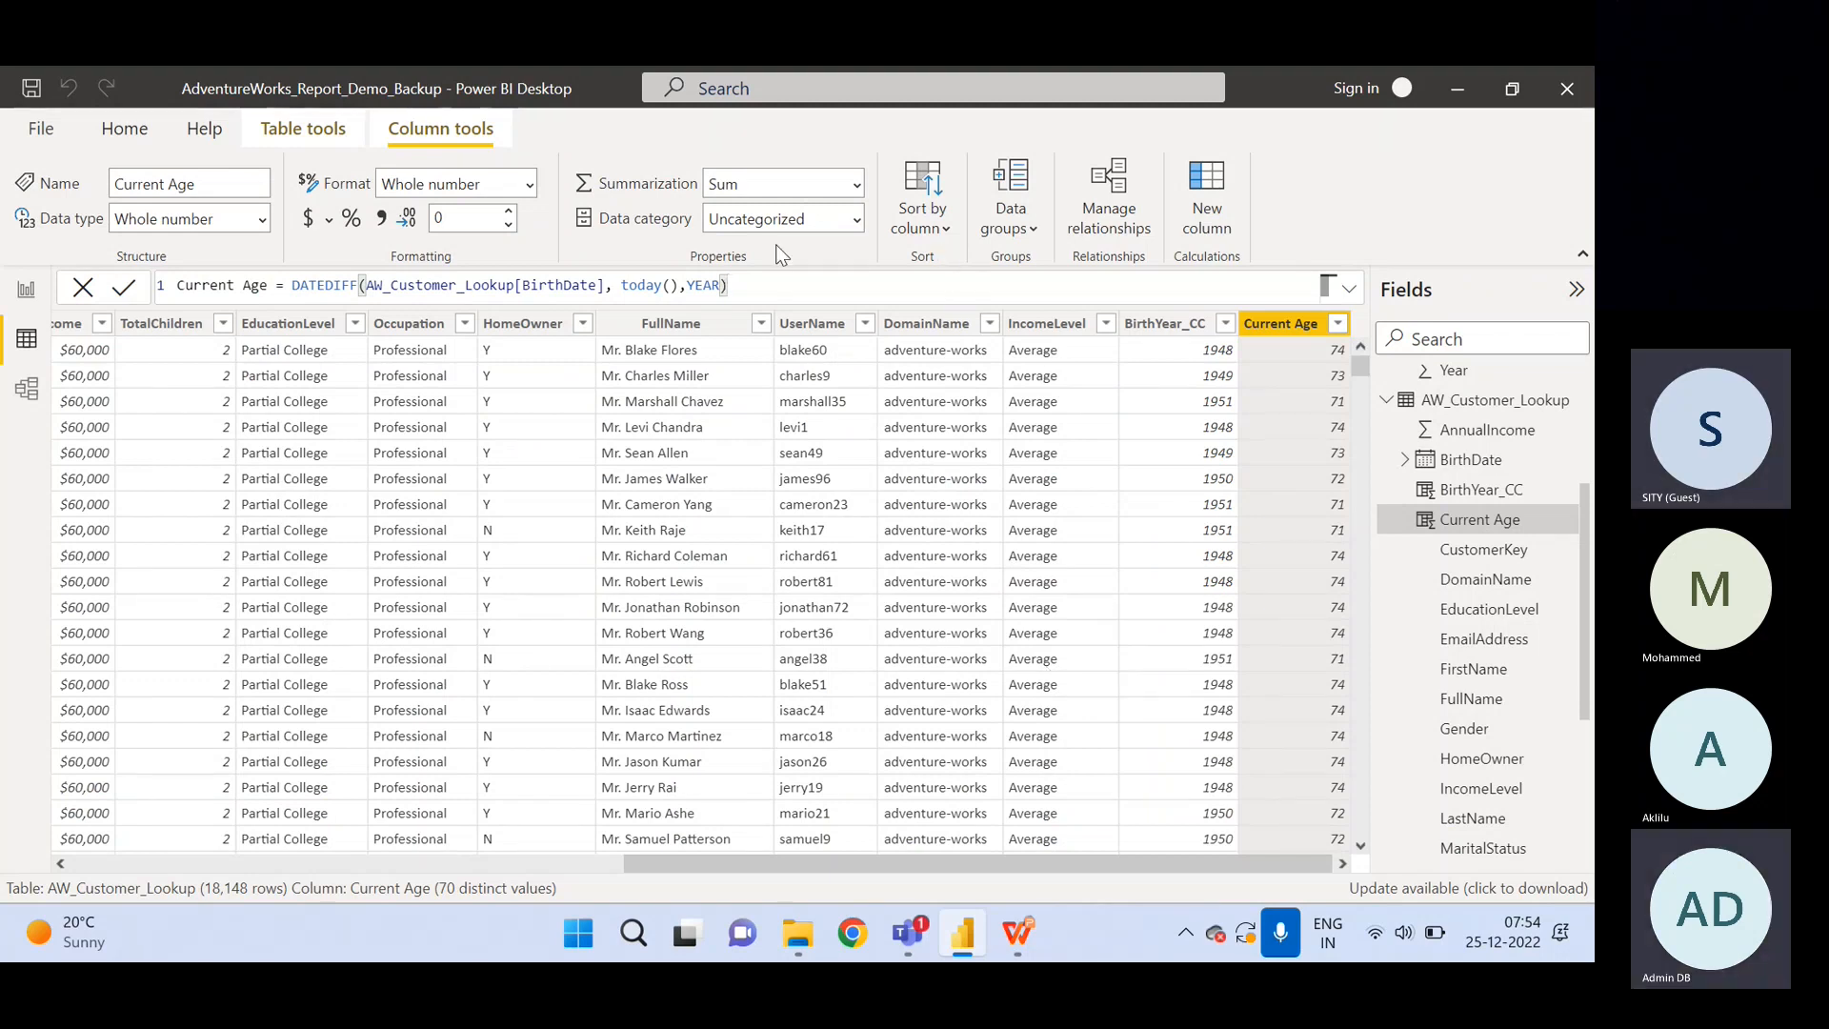
Replace the interval in the Current Age DATEDIFF formula with MONTH and commit it.
{"action": "left_click", "coordinate": [710, 286]}
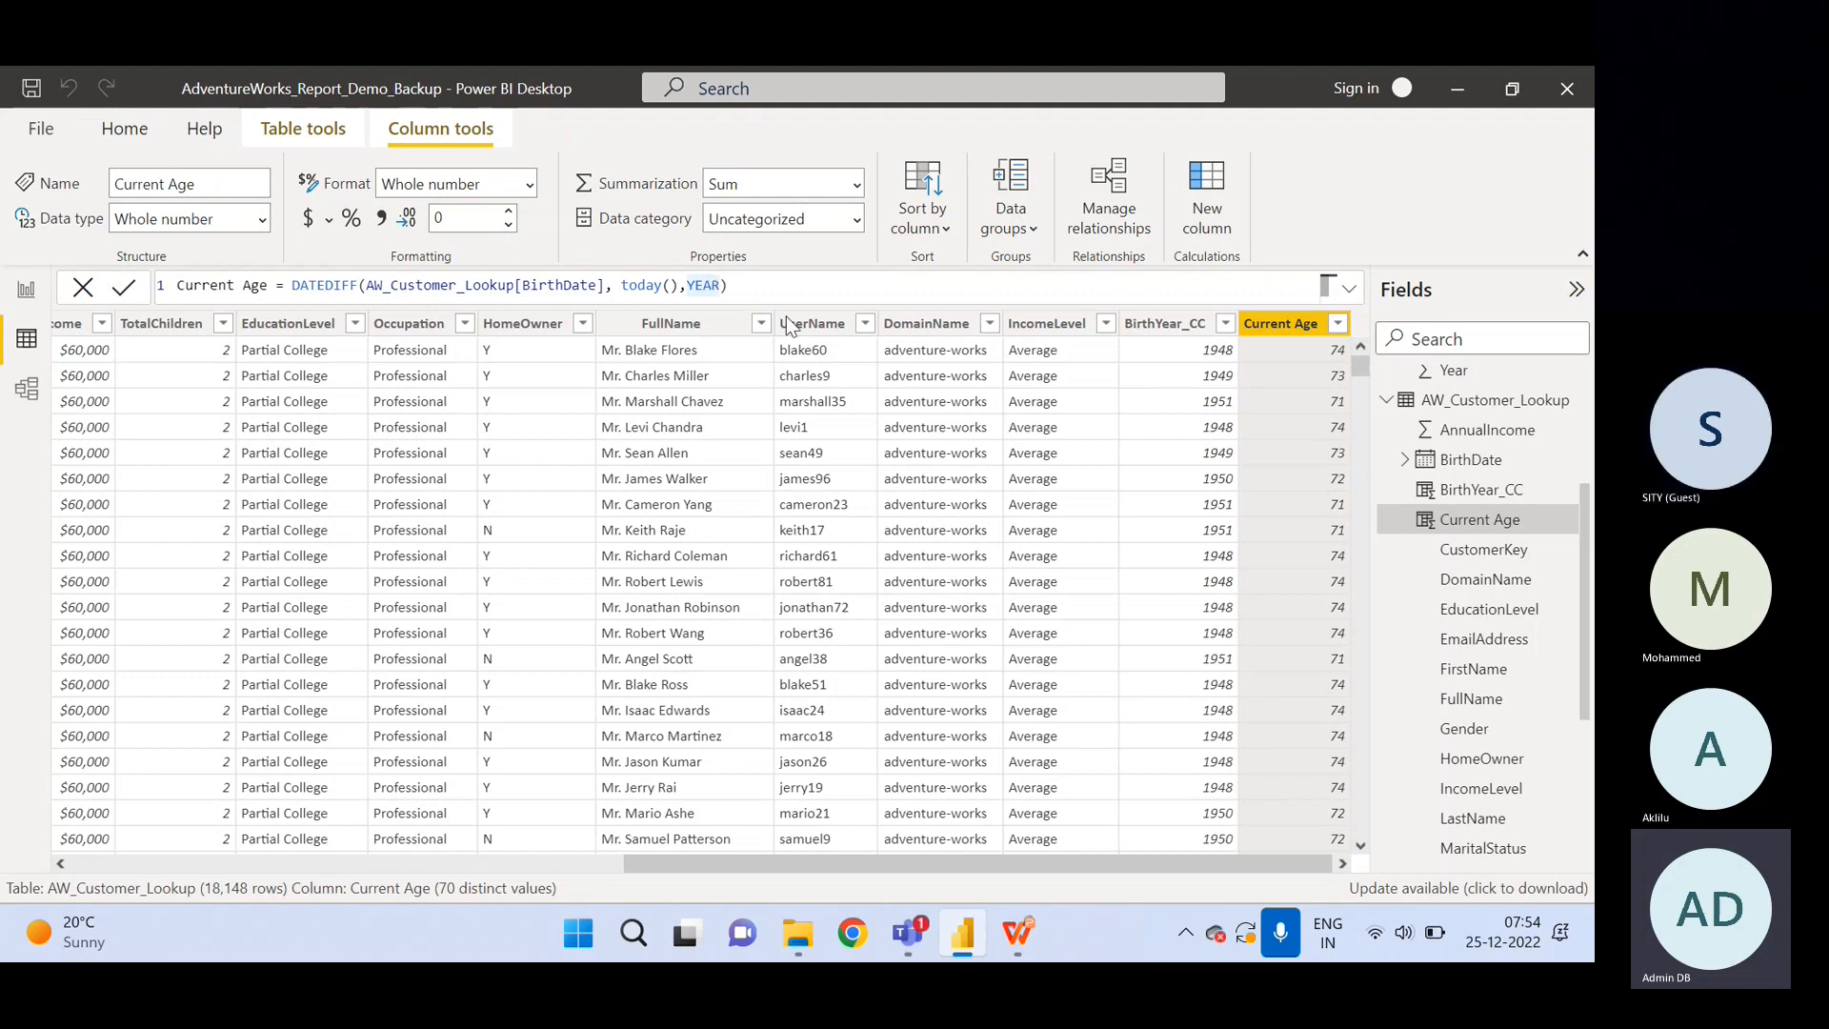
{"action": "key", "text": "Right"}
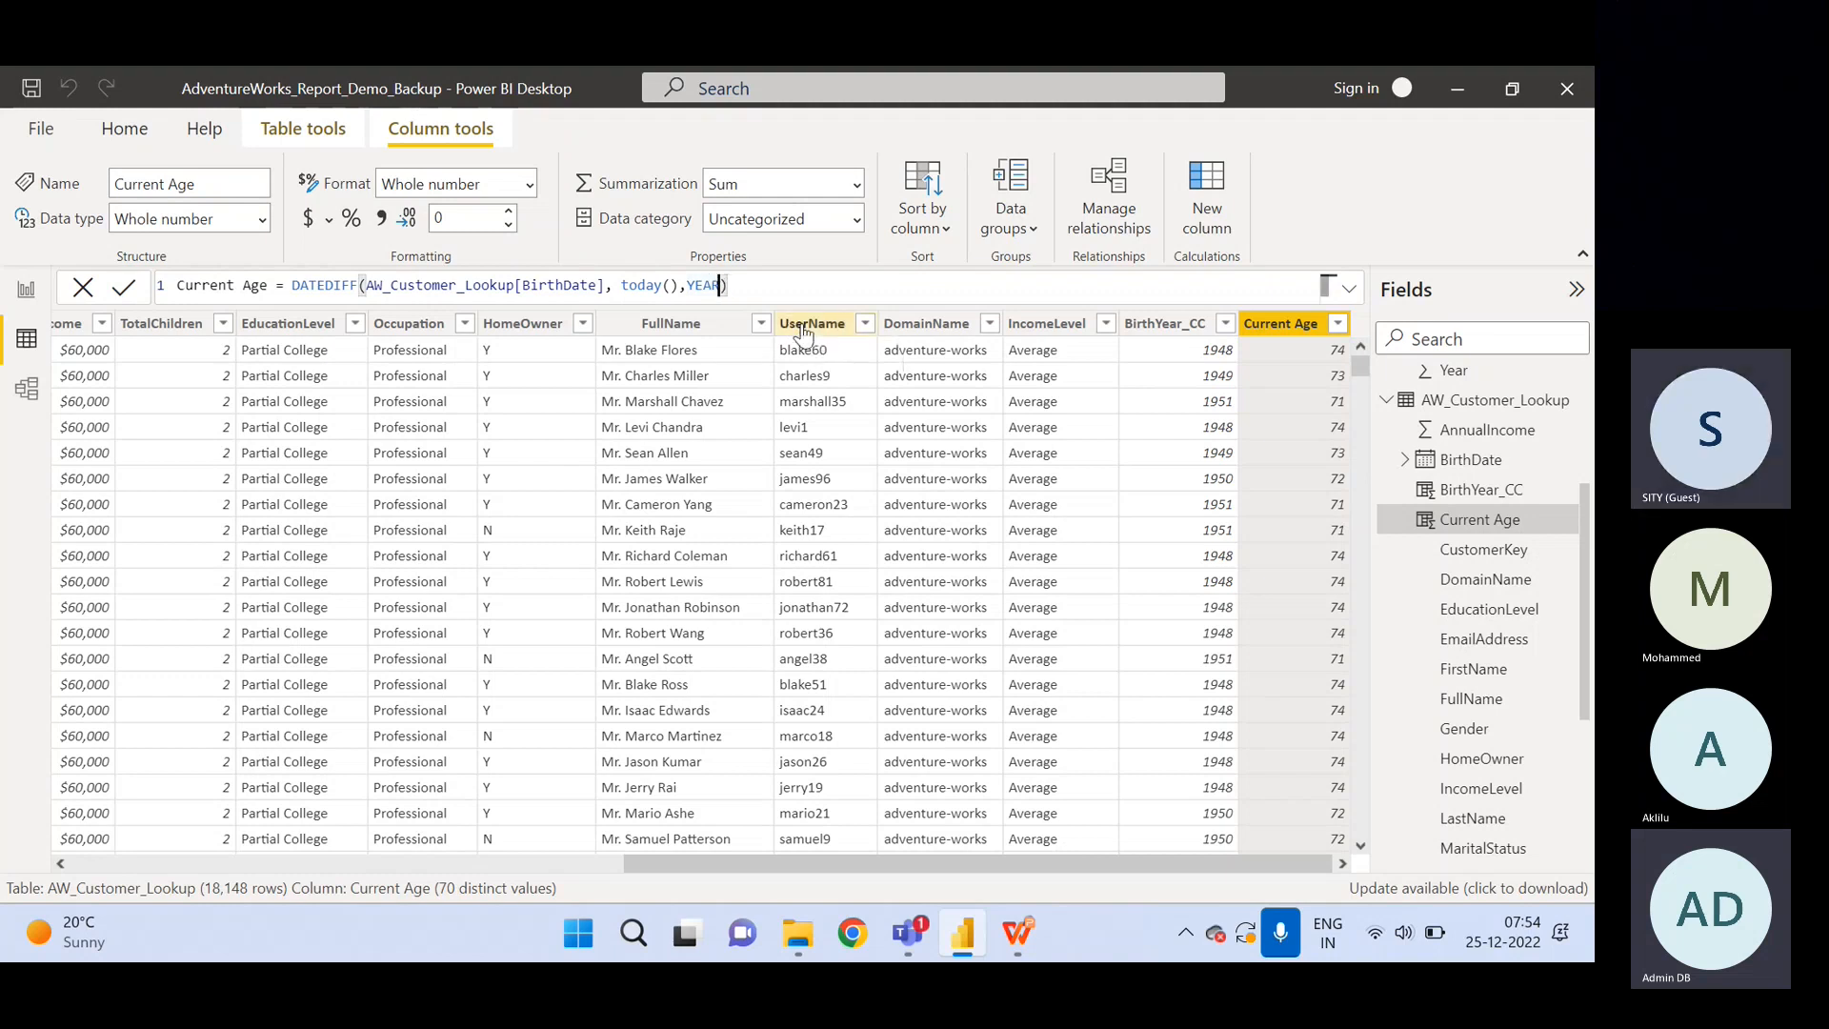
{"action": "key", "text": "BackSpace"}
{"action": "key", "text": "BackSpace"}
{"action": "key", "text": "BackSpace"}
{"action": "key", "text": "BackSpace"}
{"action": "key", "text": "BackSpace"}
{"action": "key", "text": "Delete"}
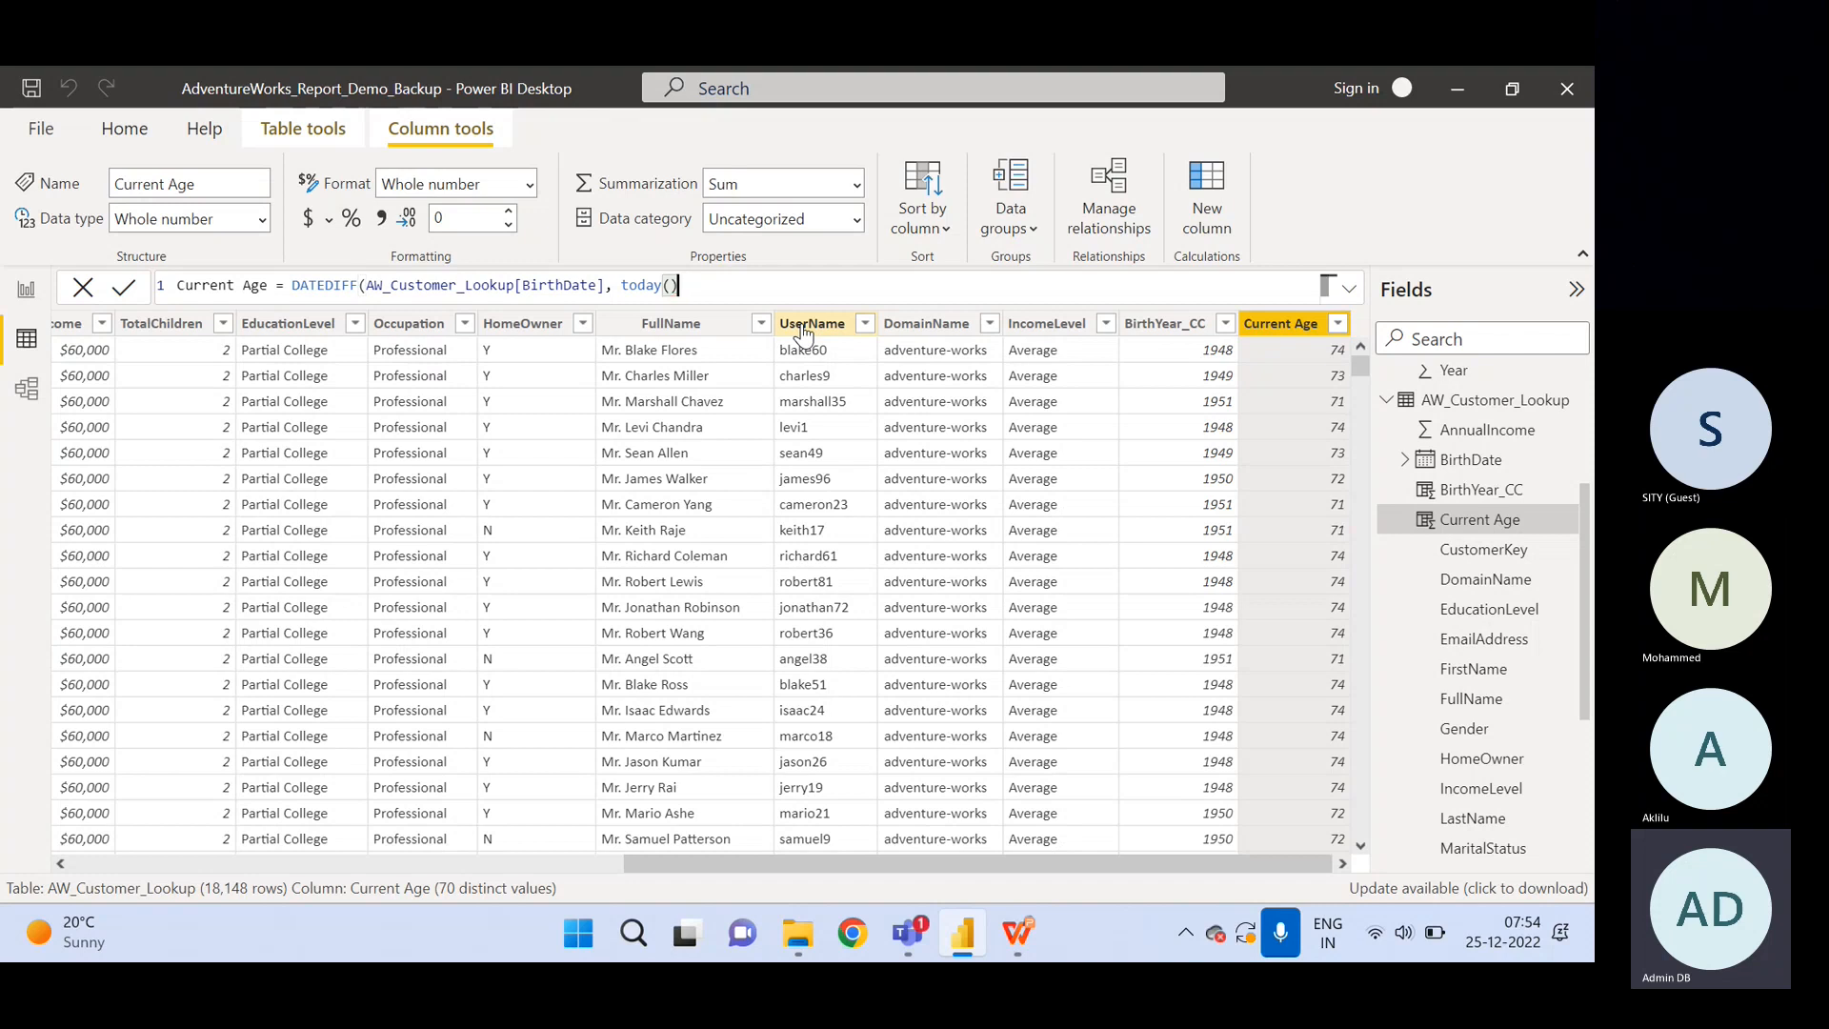
{"action": "type", "text": ","}
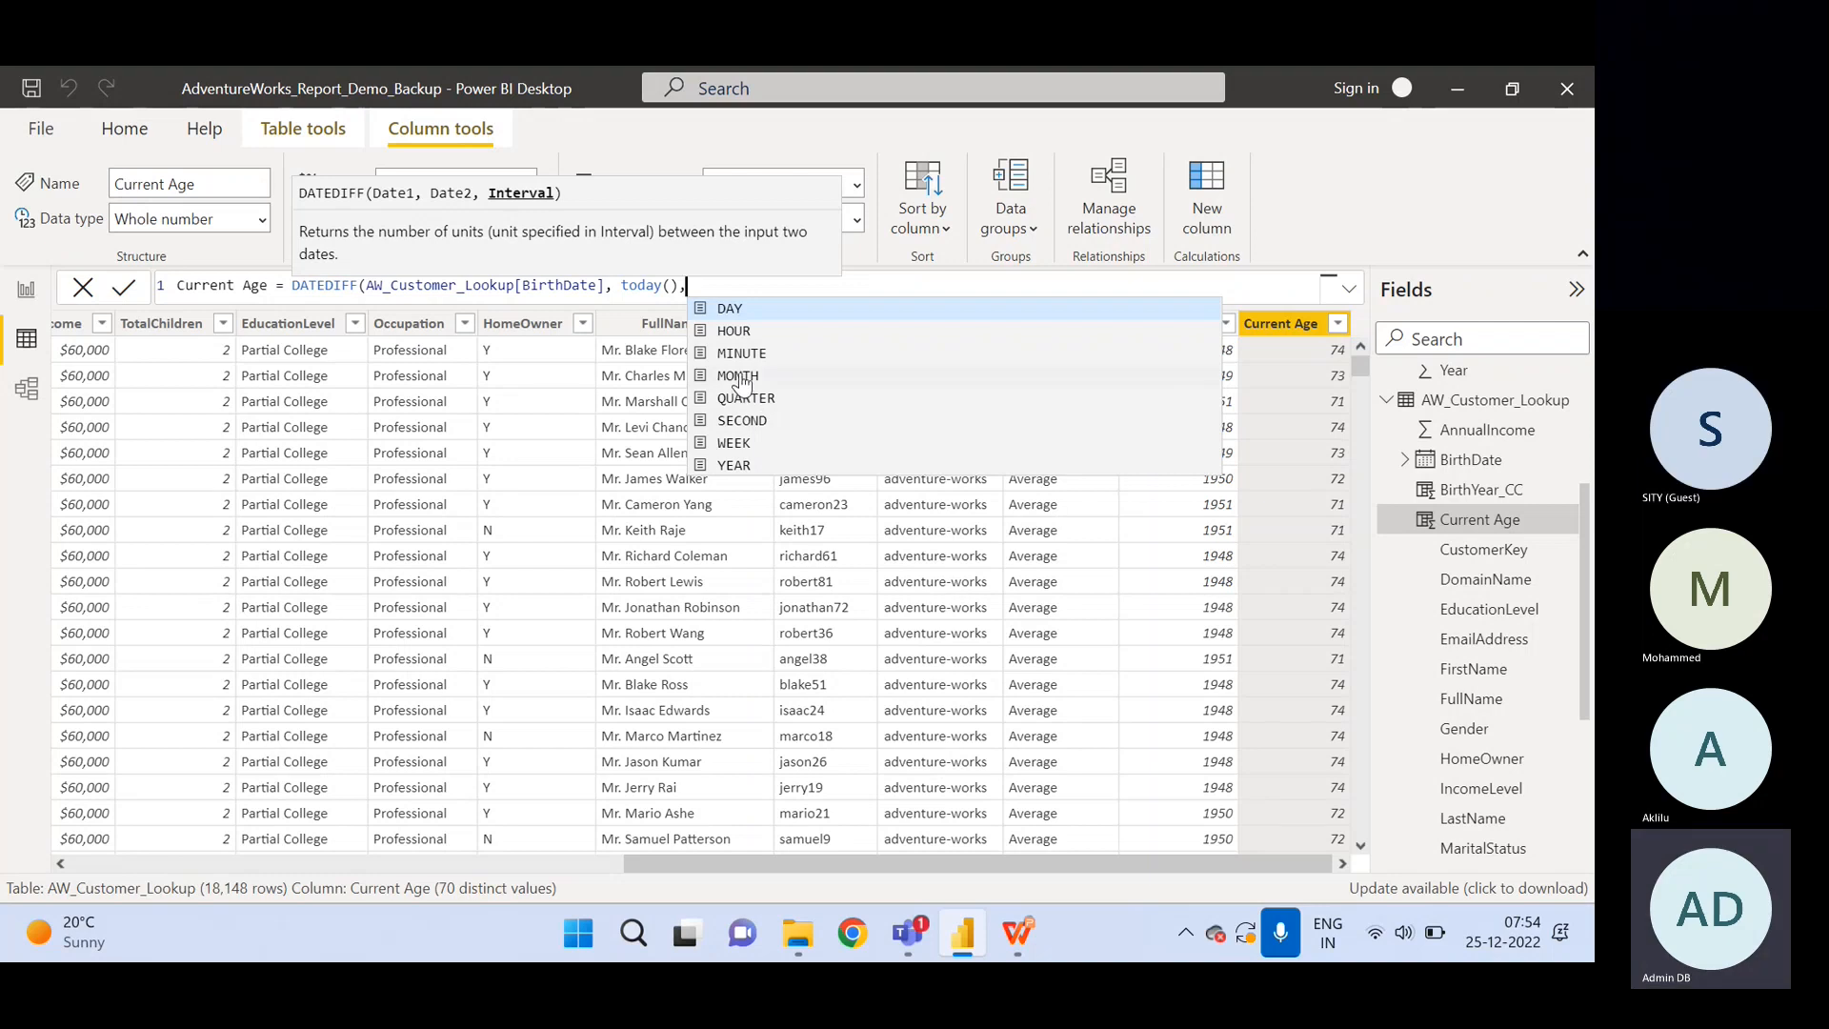
{"action": "type", "text": "MONTH"}
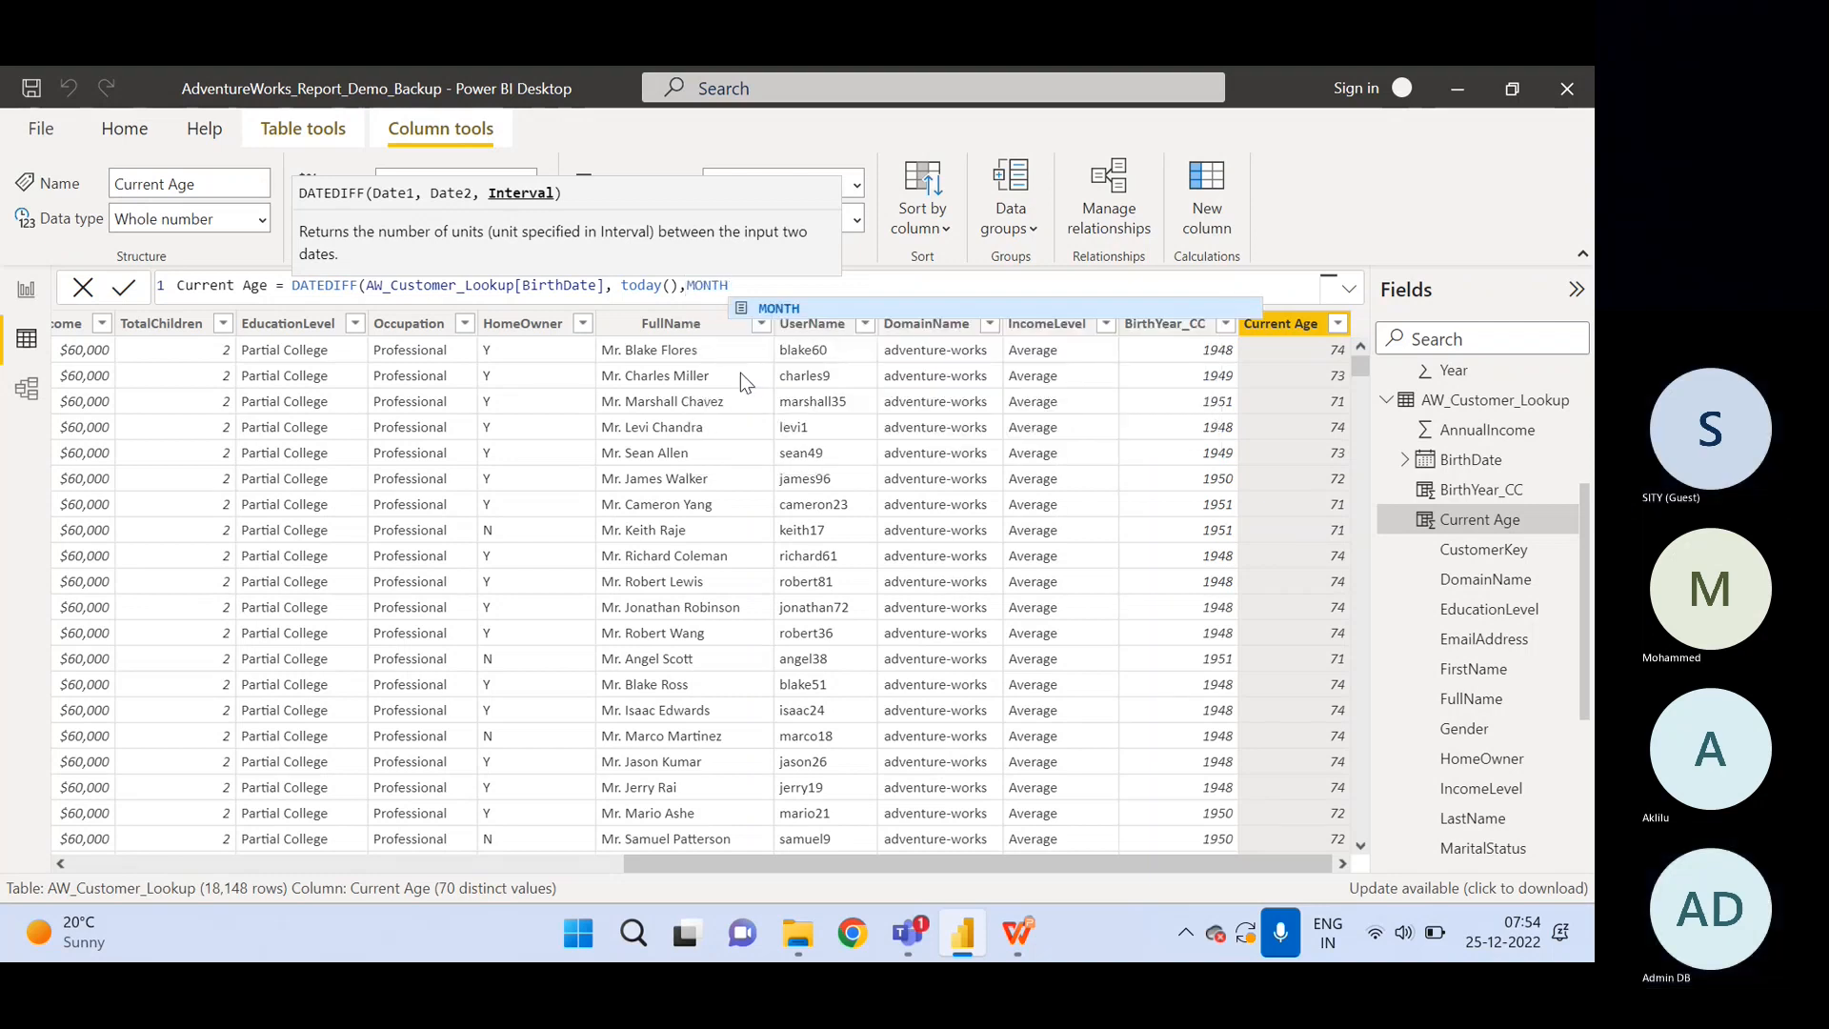
{"action": "type", "text": ")"}
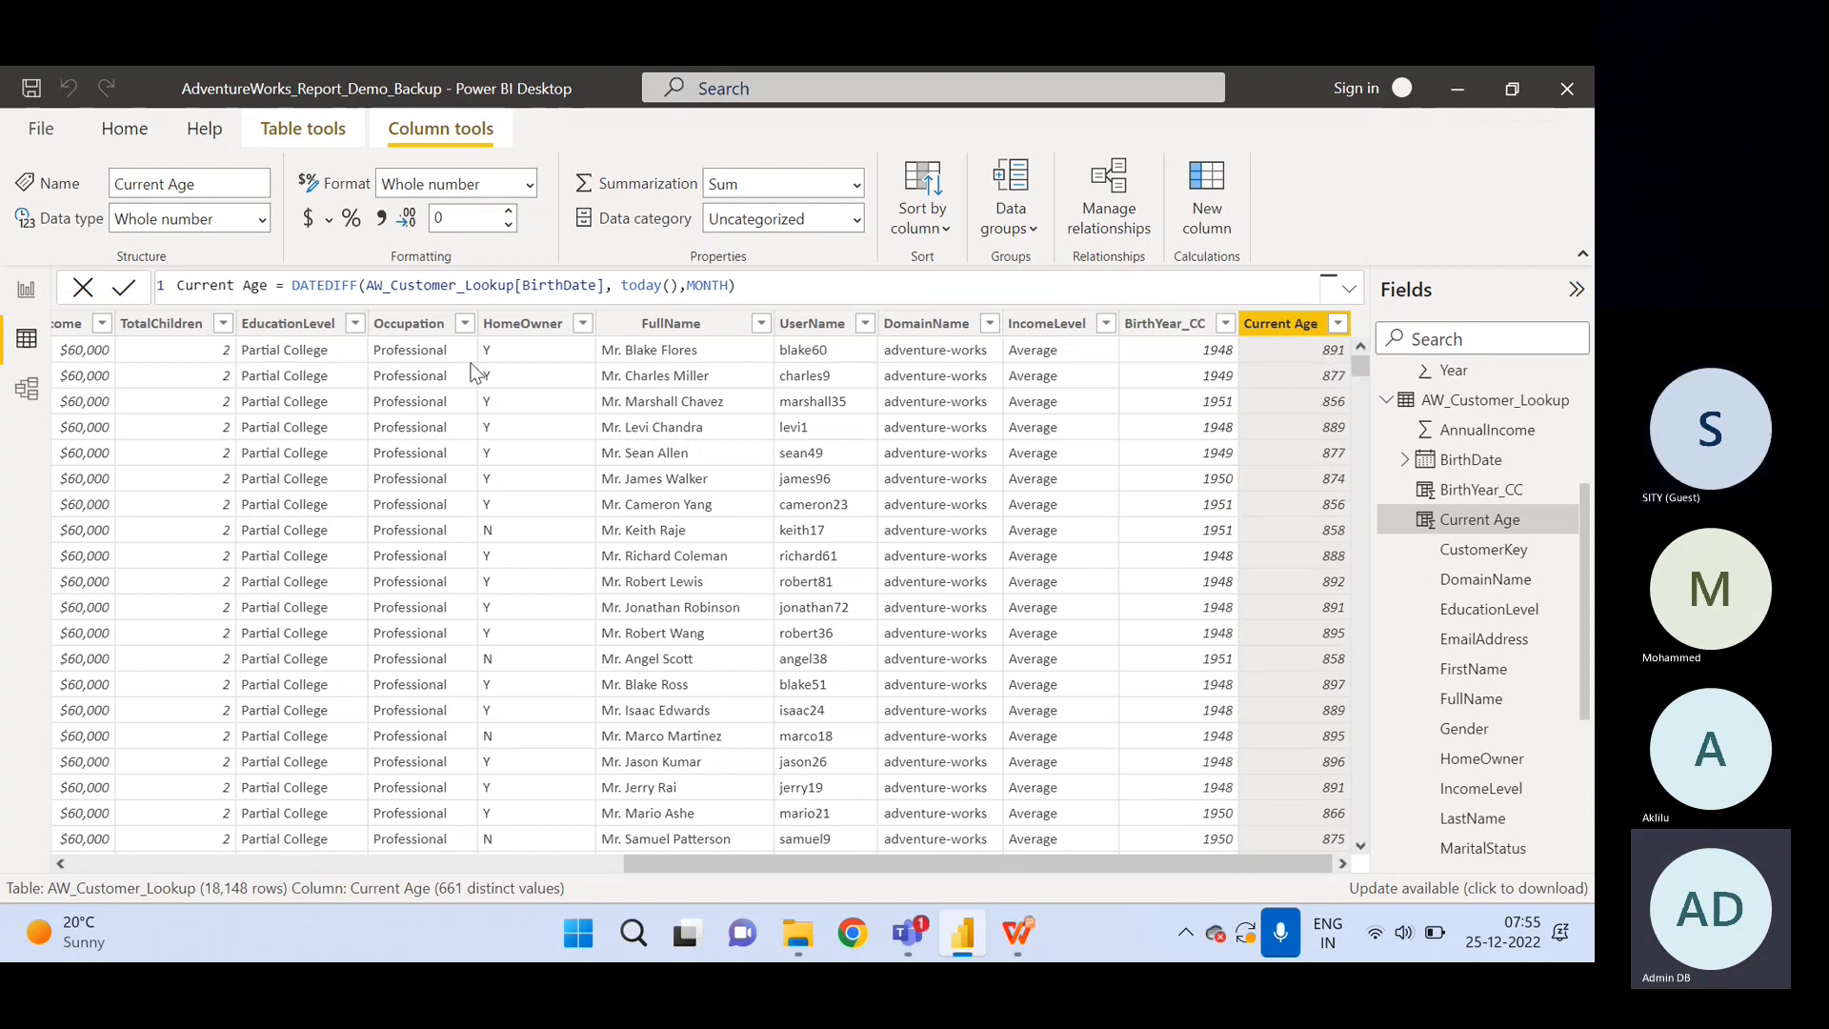
Compare Current Age against the BirthDate column, and set the DATEDIFF interval back to YEAR.
{"action": "left_click_drag", "start_coordinate": [975, 860], "coordinate": [419, 862]}
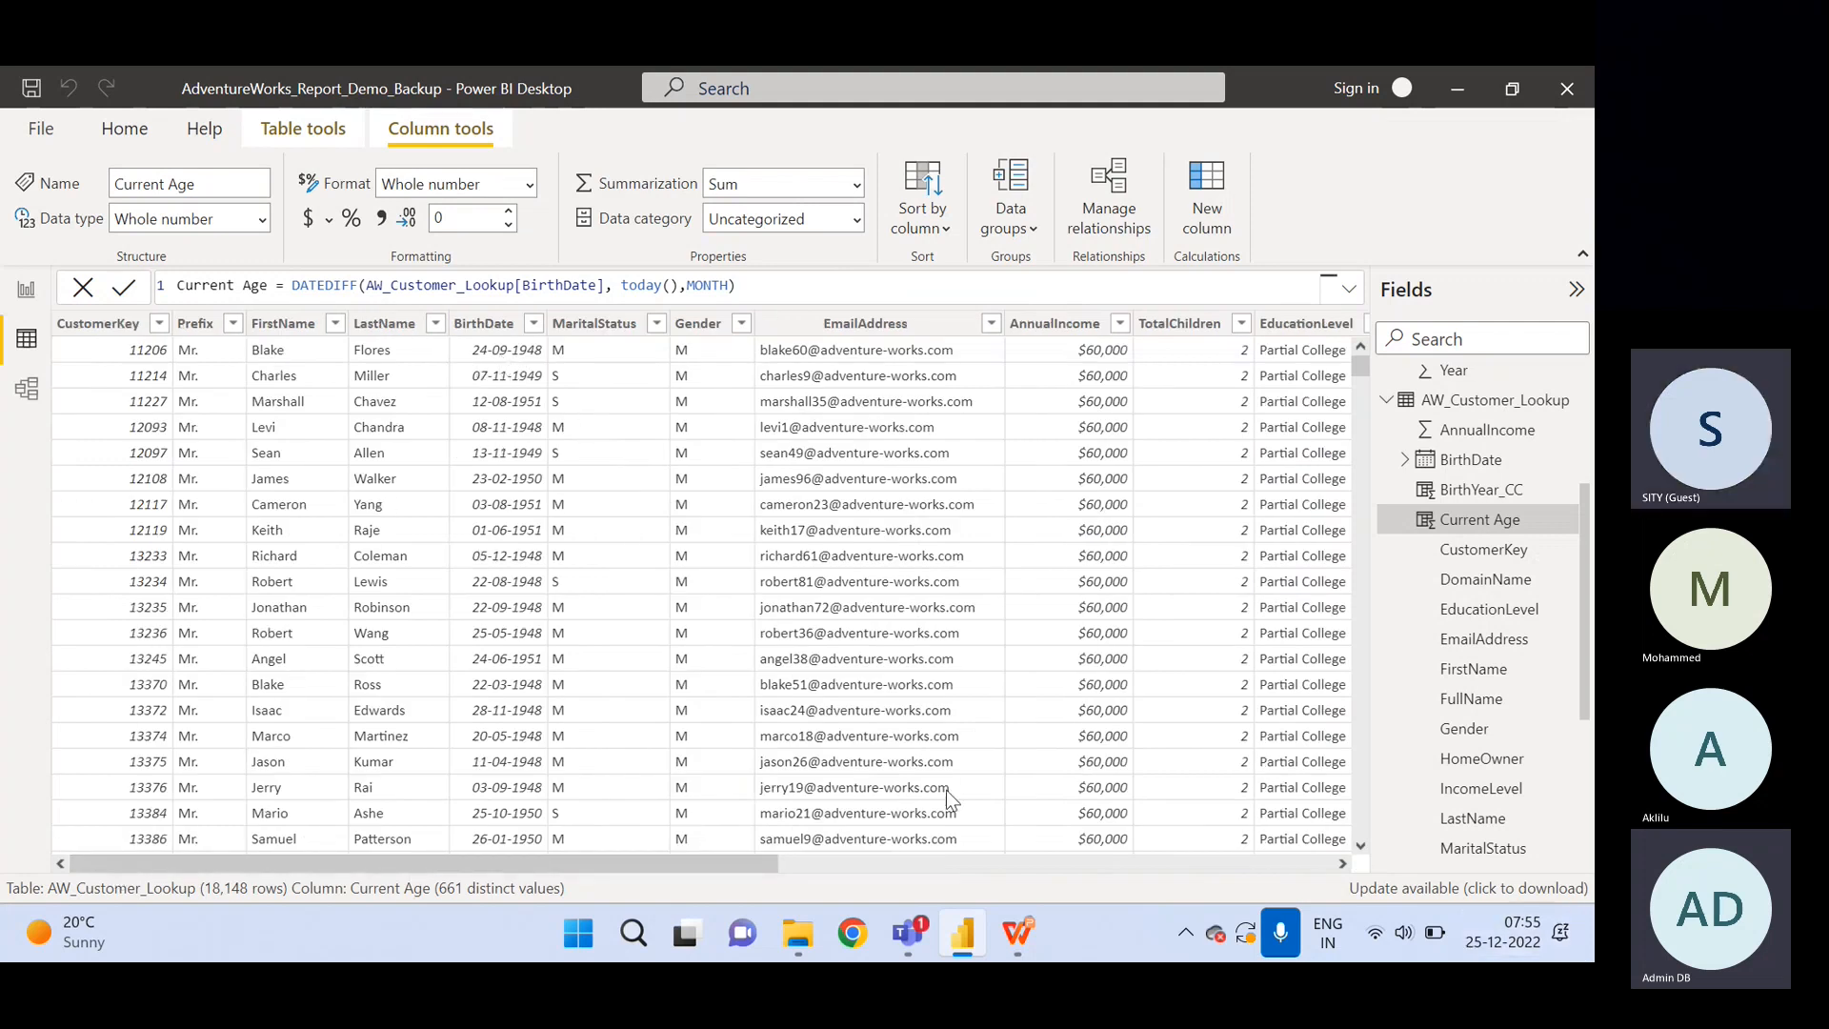
{"action": "left_click_drag", "start_coordinate": [721, 871], "coordinate": [1281, 872]}
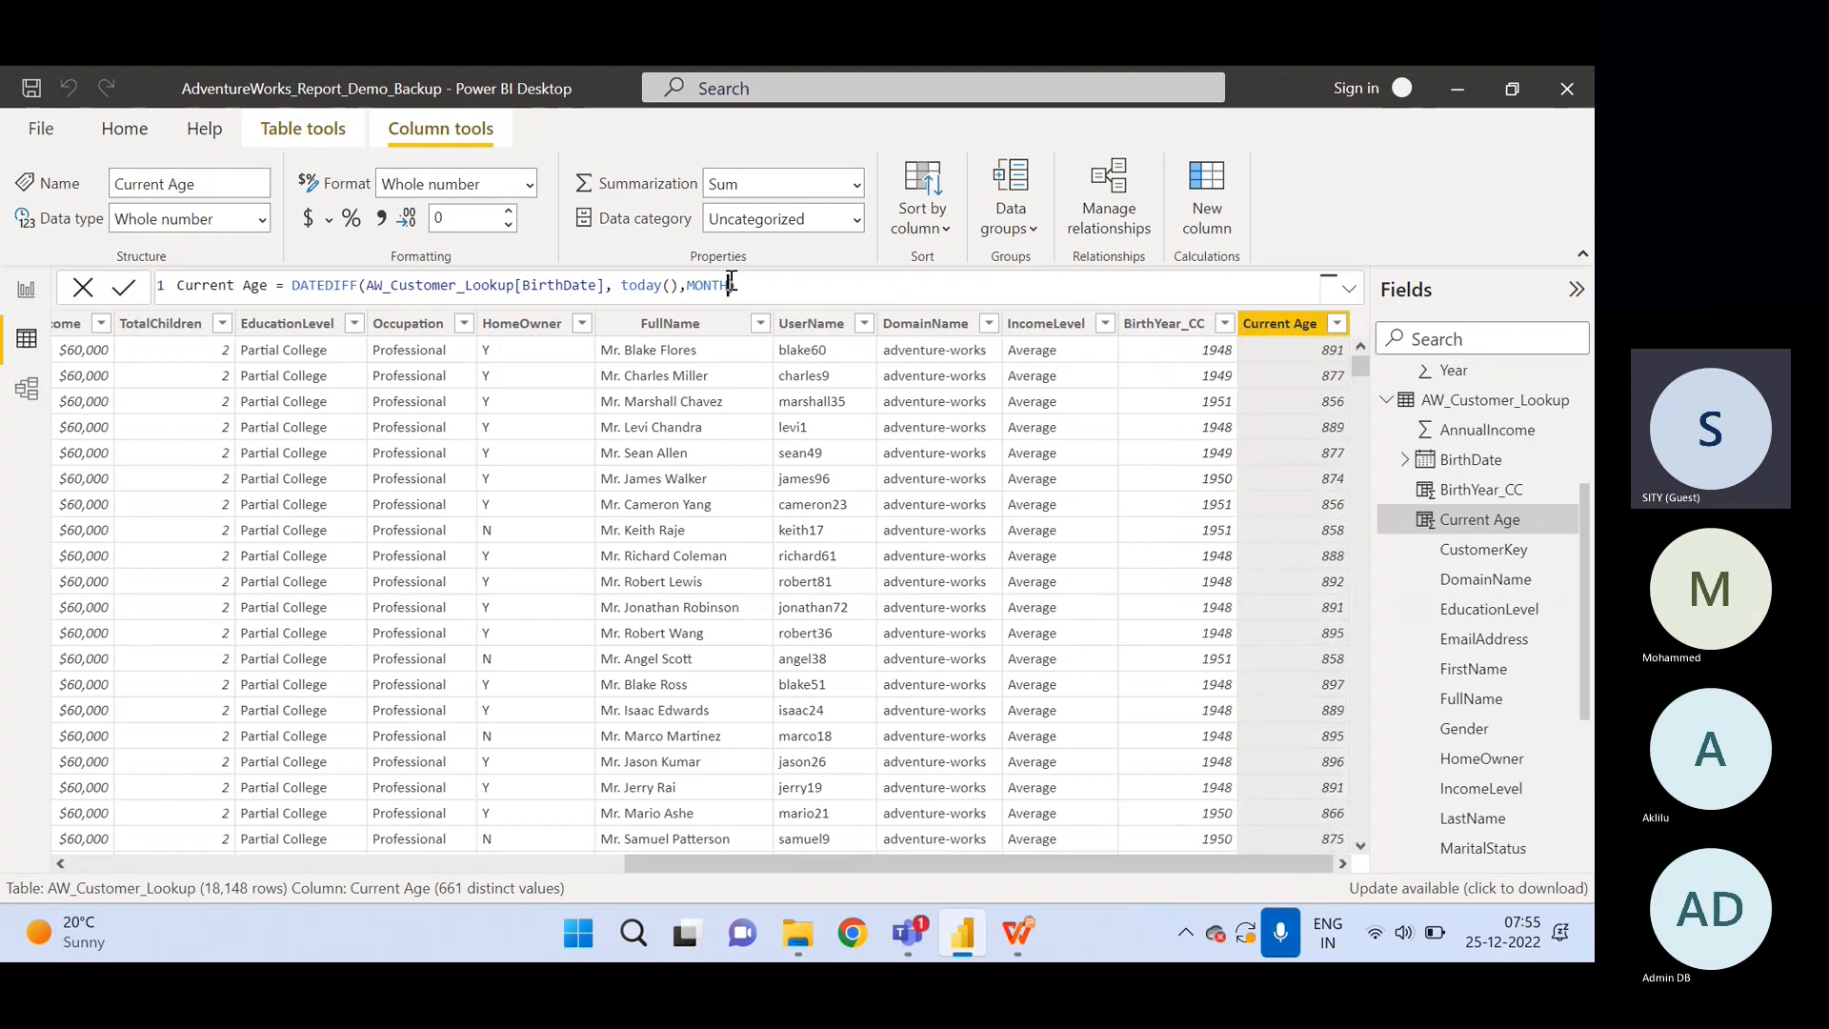
{"action": "left_click_drag", "start_coordinate": [731, 285], "coordinate": [686, 285]}
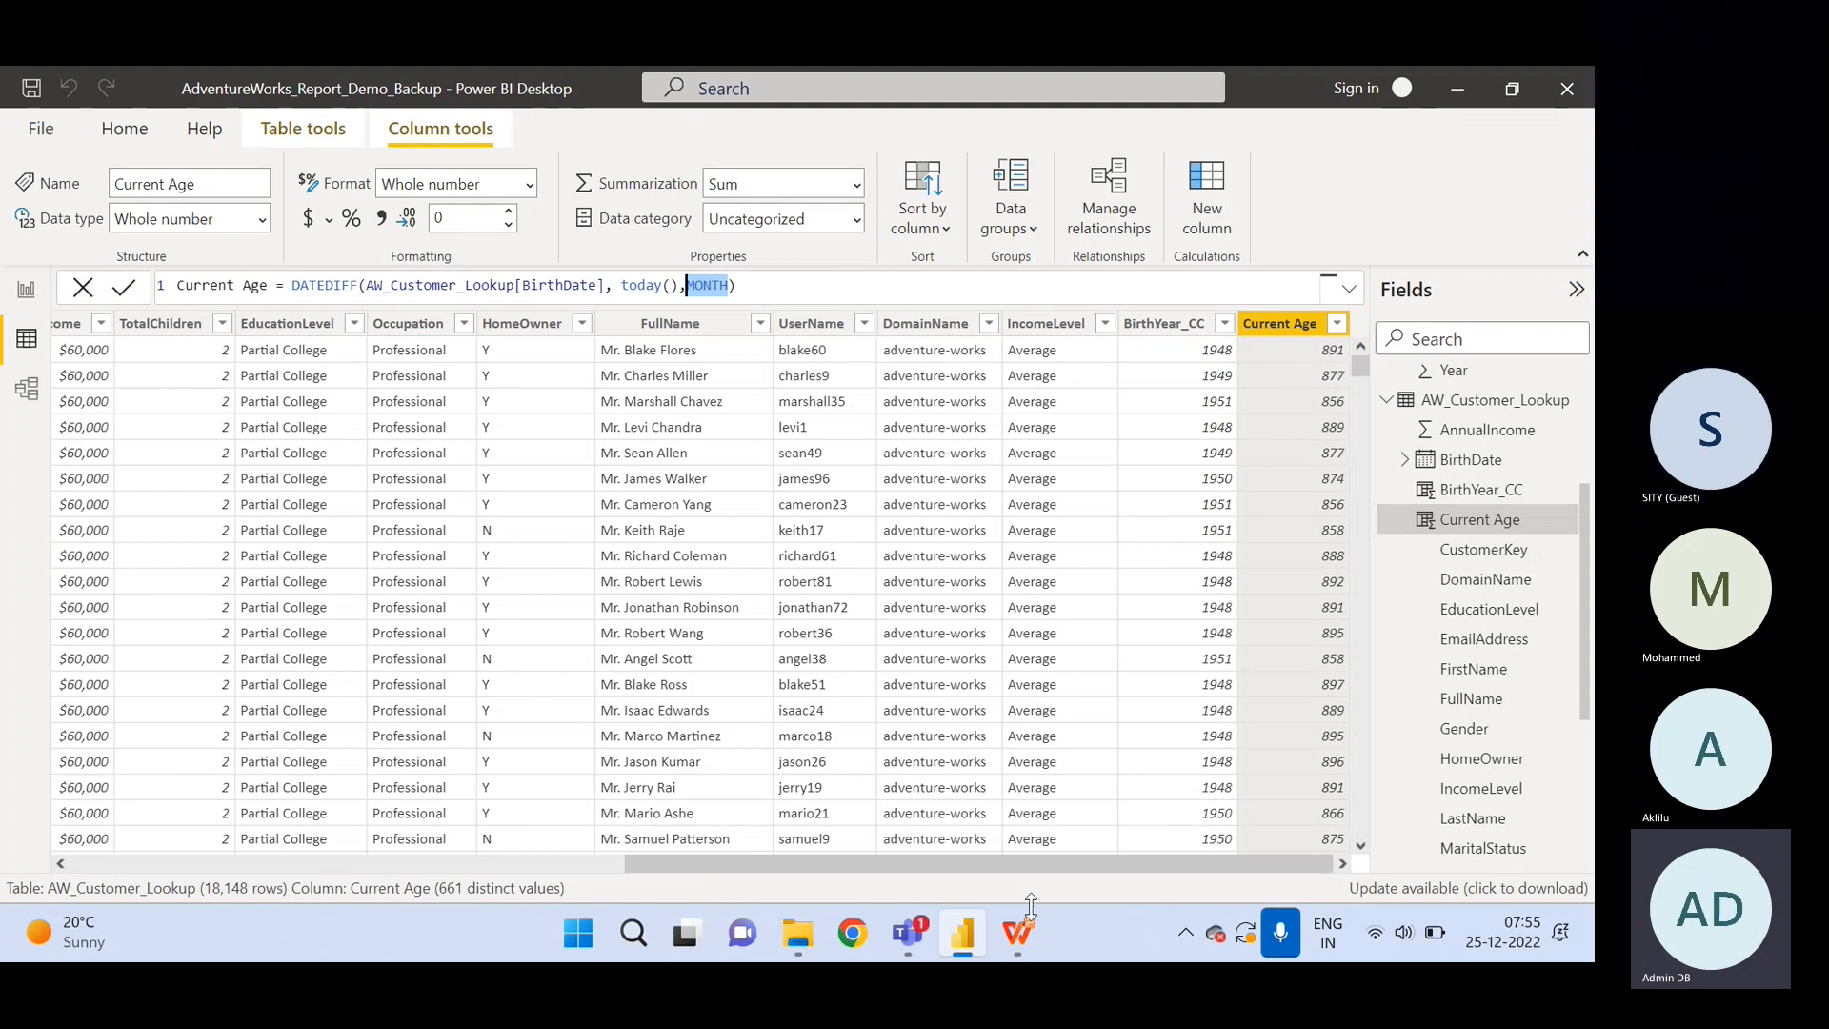
{"action": "left_click_drag", "start_coordinate": [1059, 861], "coordinate": [286, 810]}
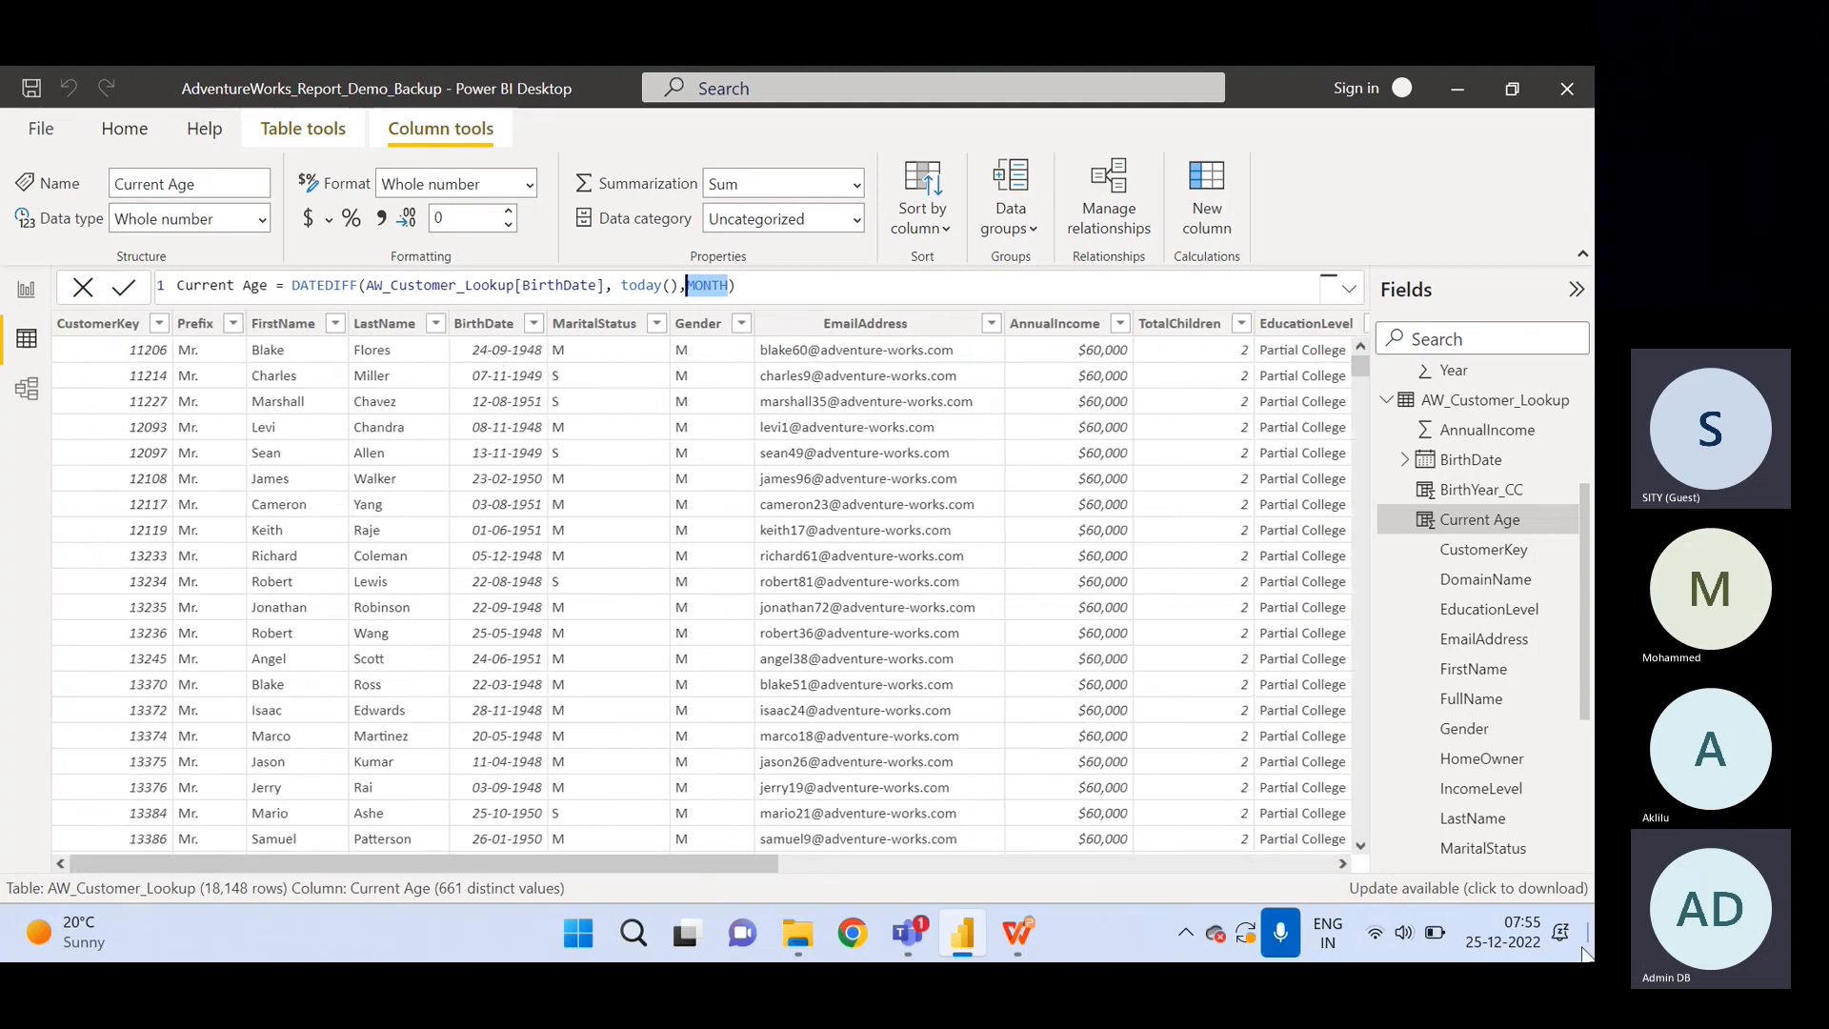
{"action": "left_click_drag", "start_coordinate": [602, 873], "coordinate": [1196, 874]}
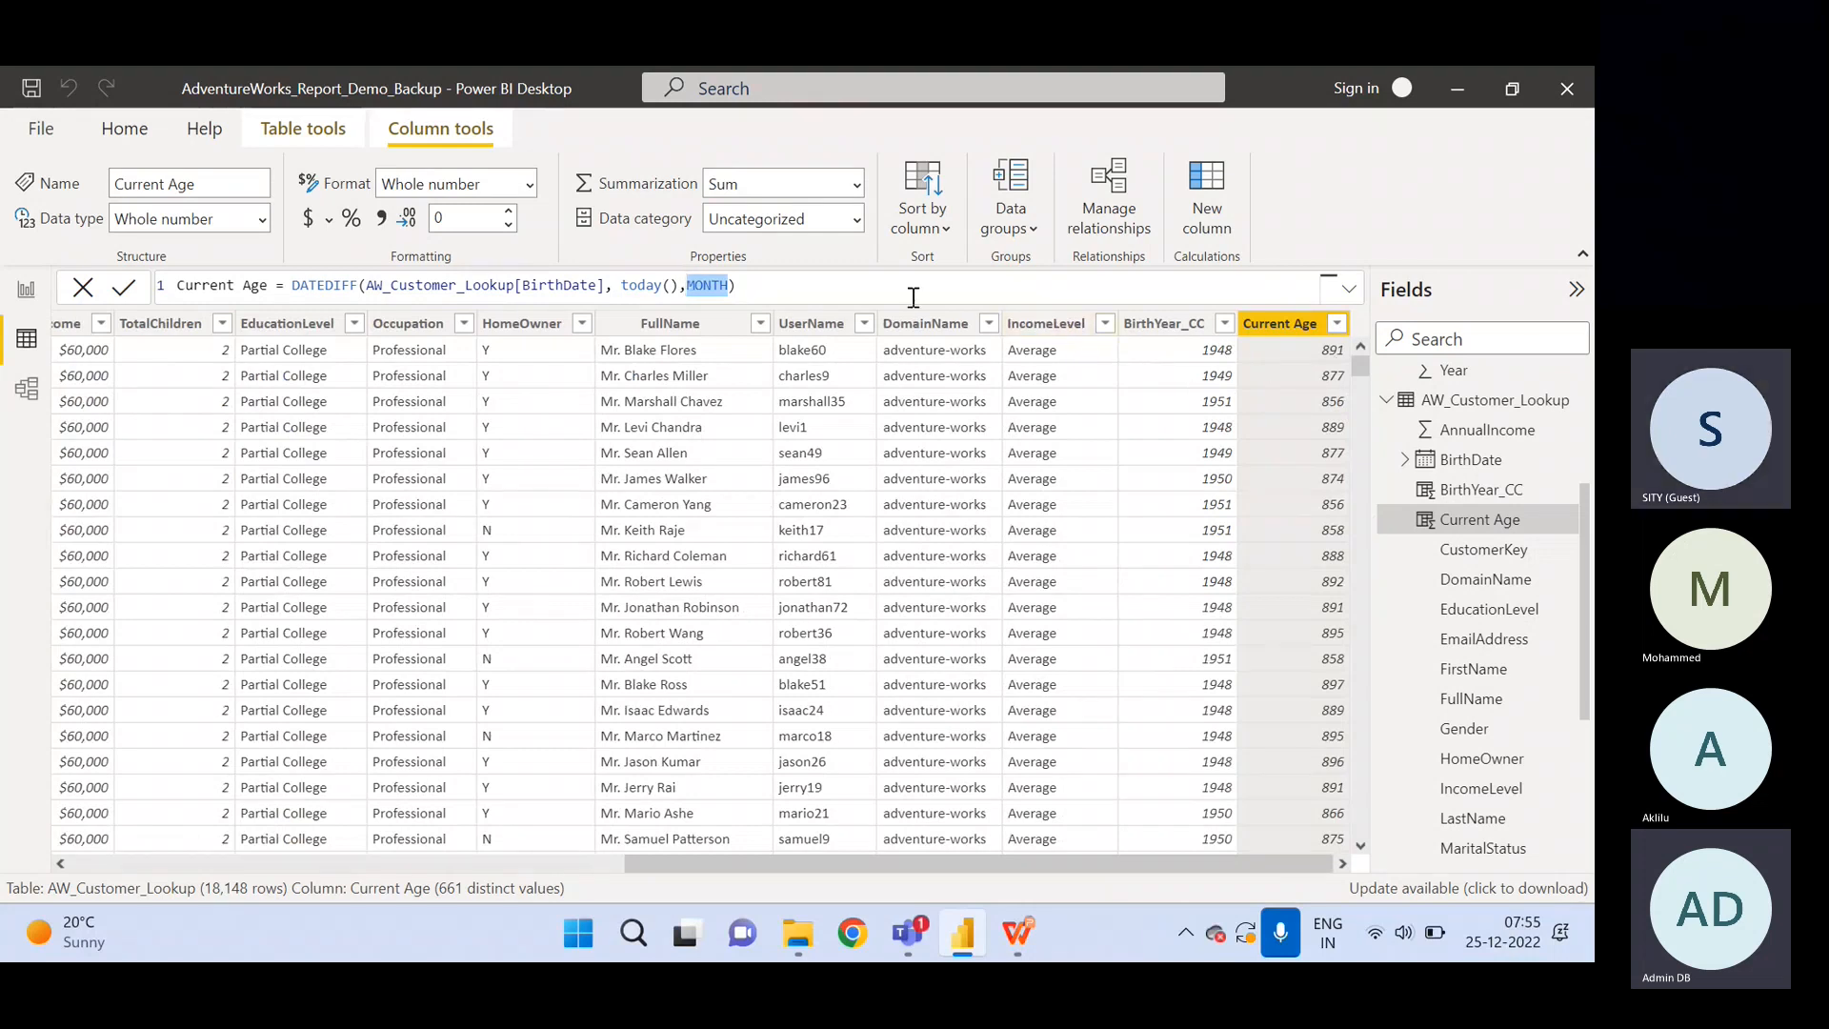
{"action": "key", "text": "BackSpace"}
{"action": "type", "text": "year"}
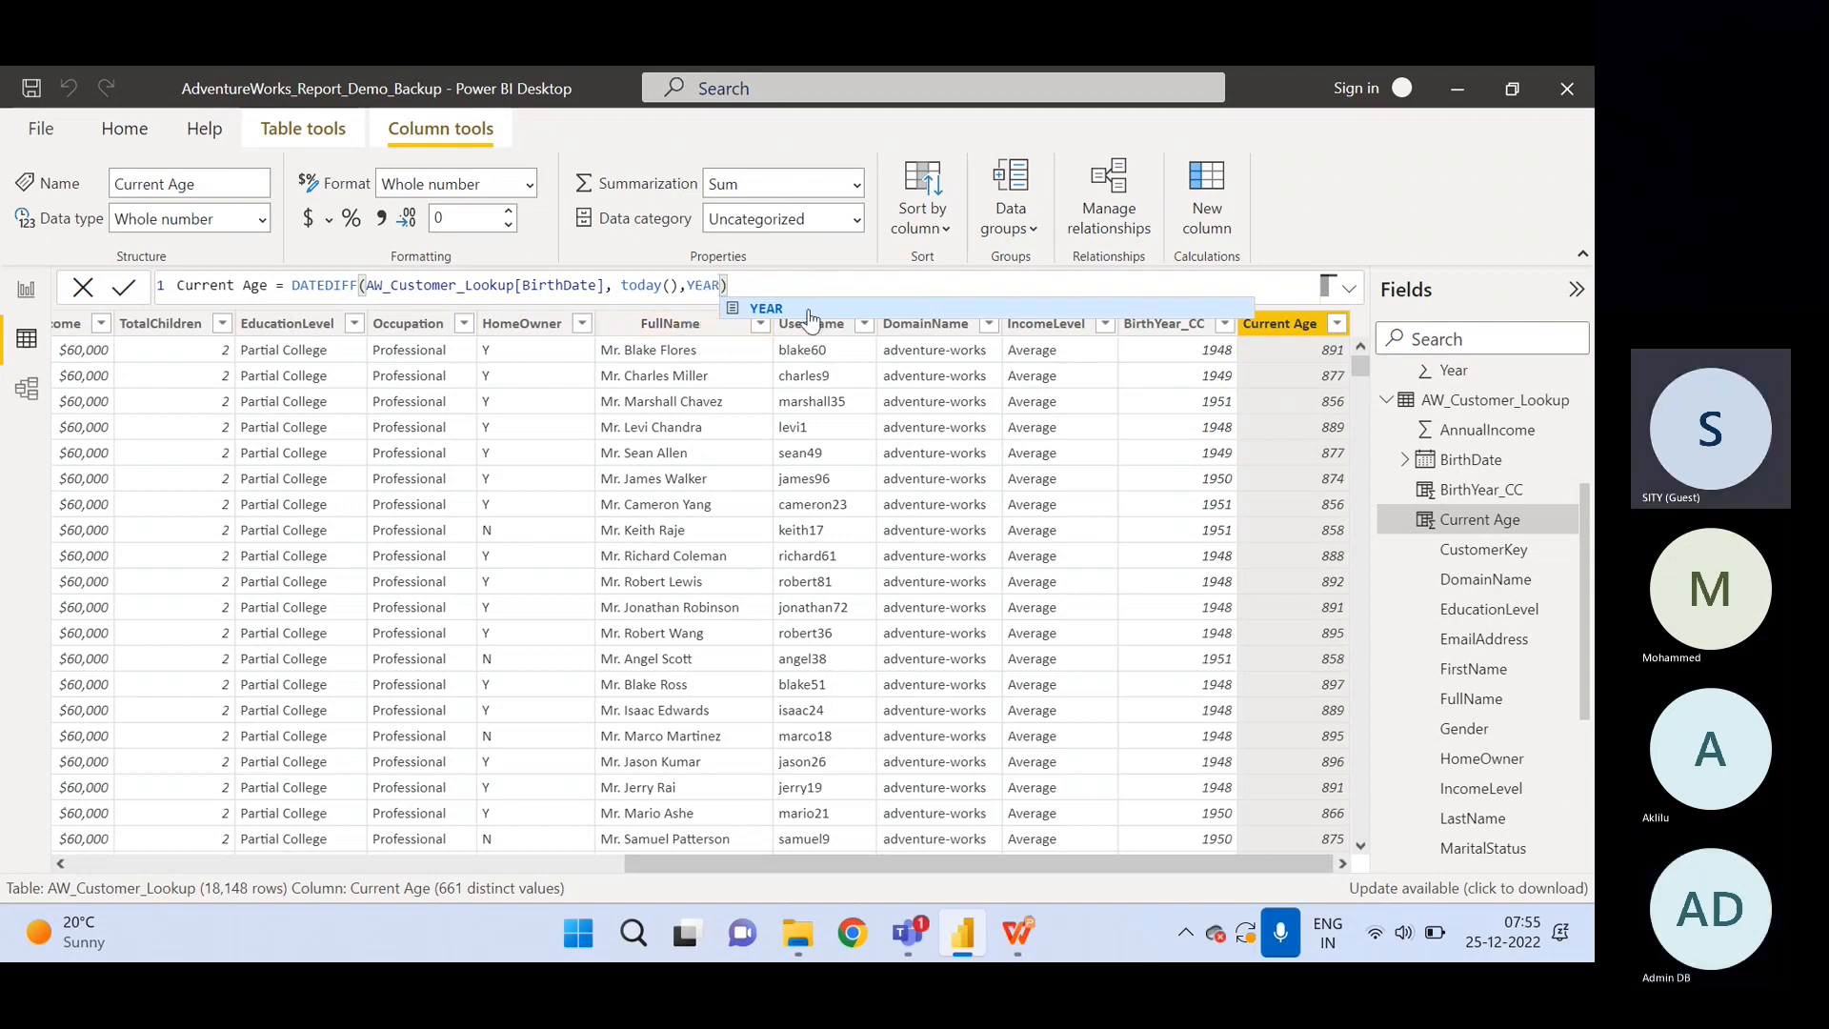
{"action": "key", "text": "Tab"}
{"action": "key", "text": "Return"}
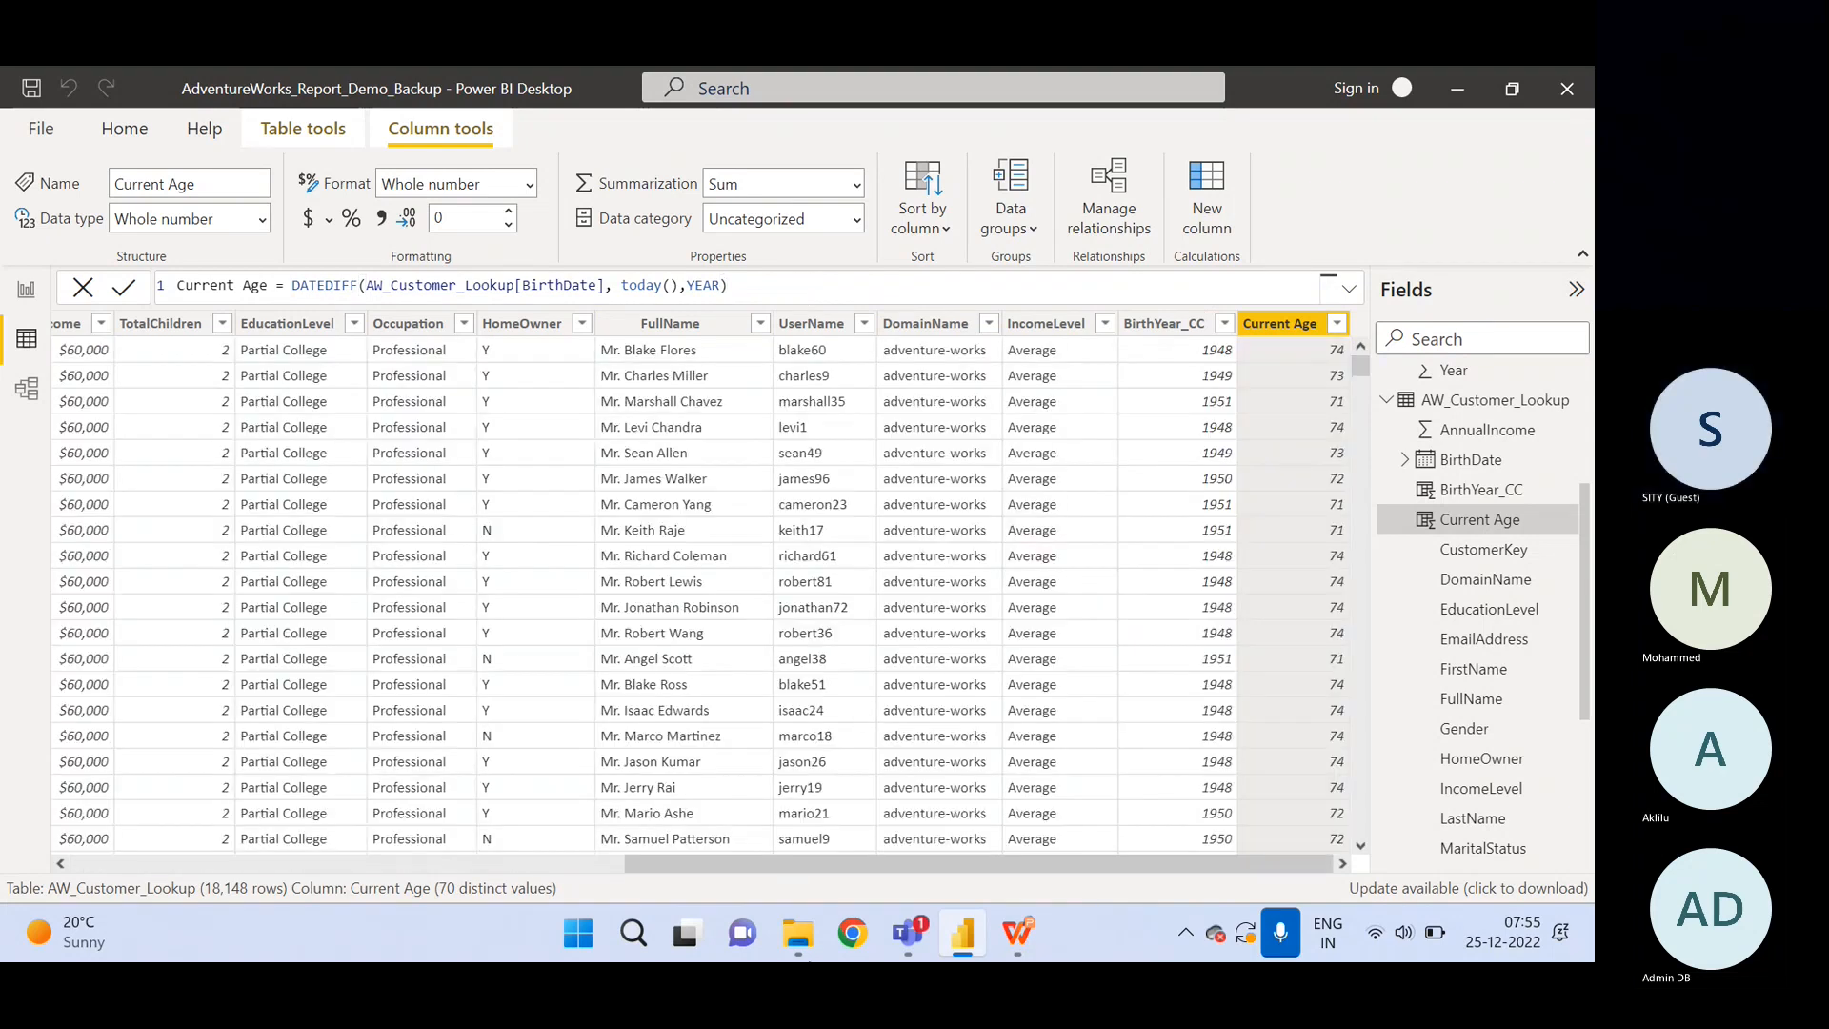
Switch to the WPS Office slide to review the Basic logical functions, especially the IF arguments, and return to Power BI.
{"action": "mouse_move", "coordinate": [1027, 943]}
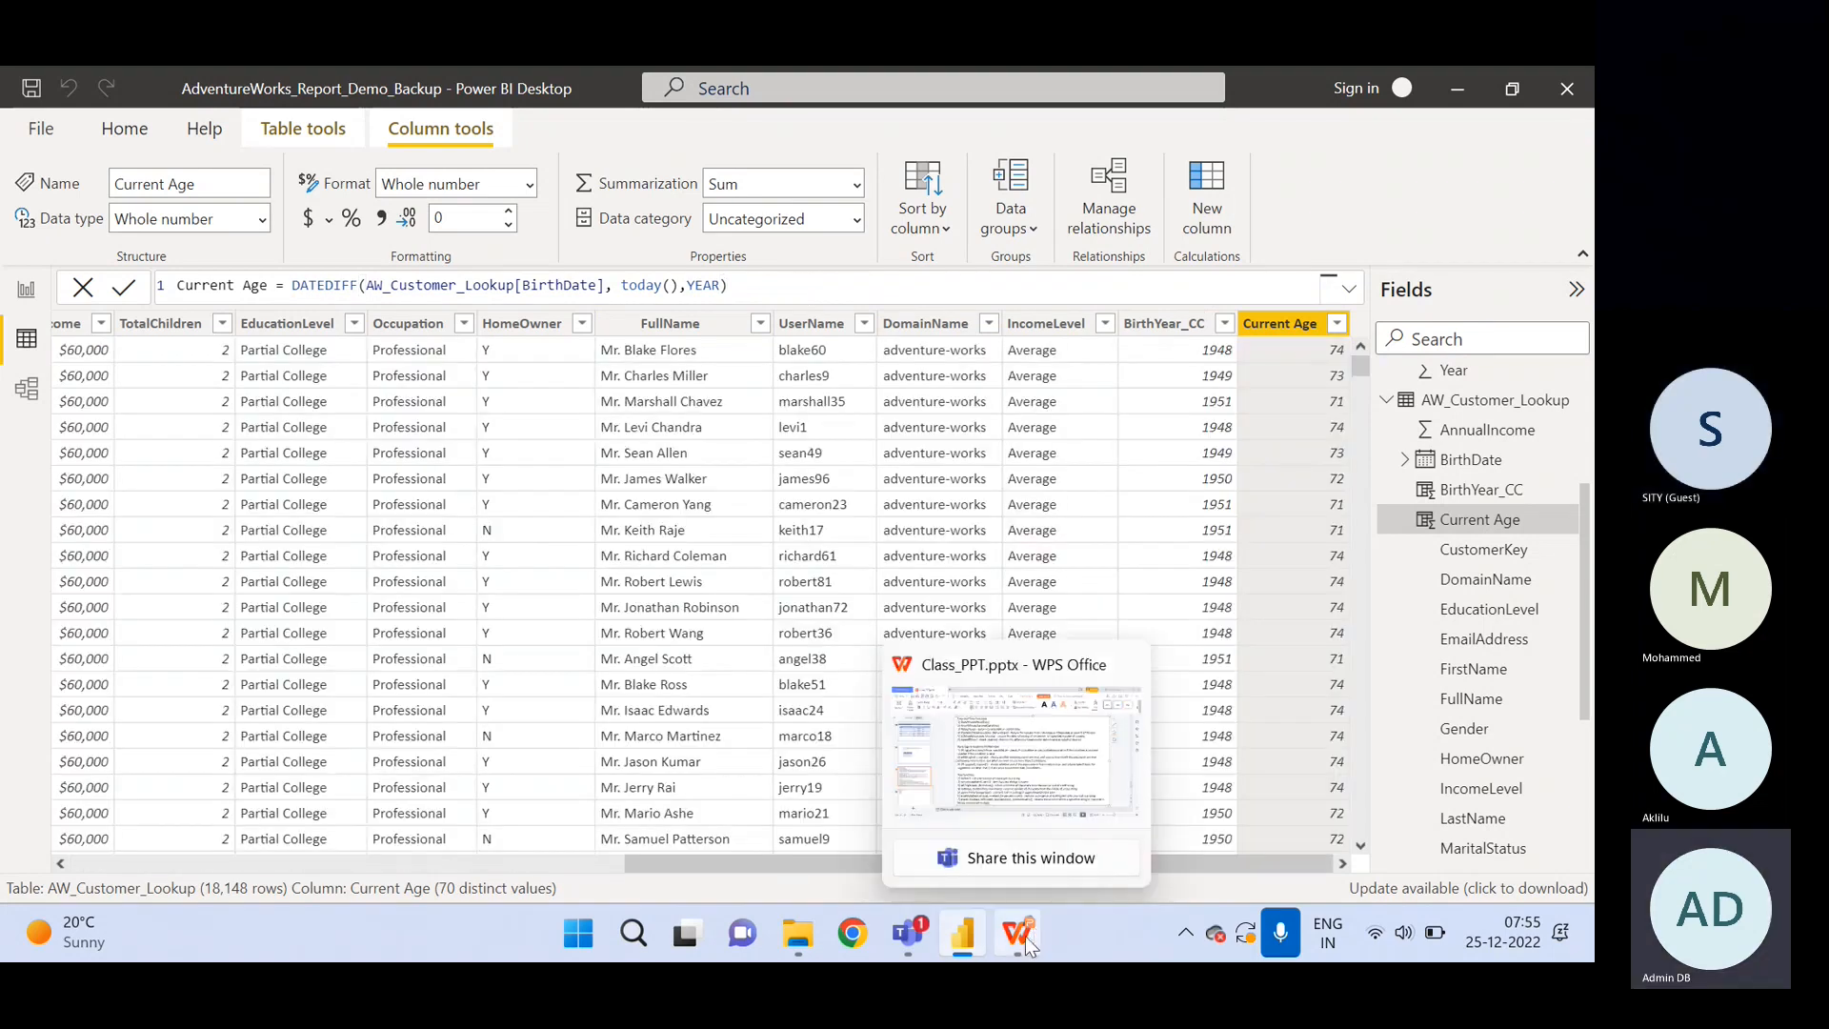
{"action": "left_click", "coordinate": [1019, 938]}
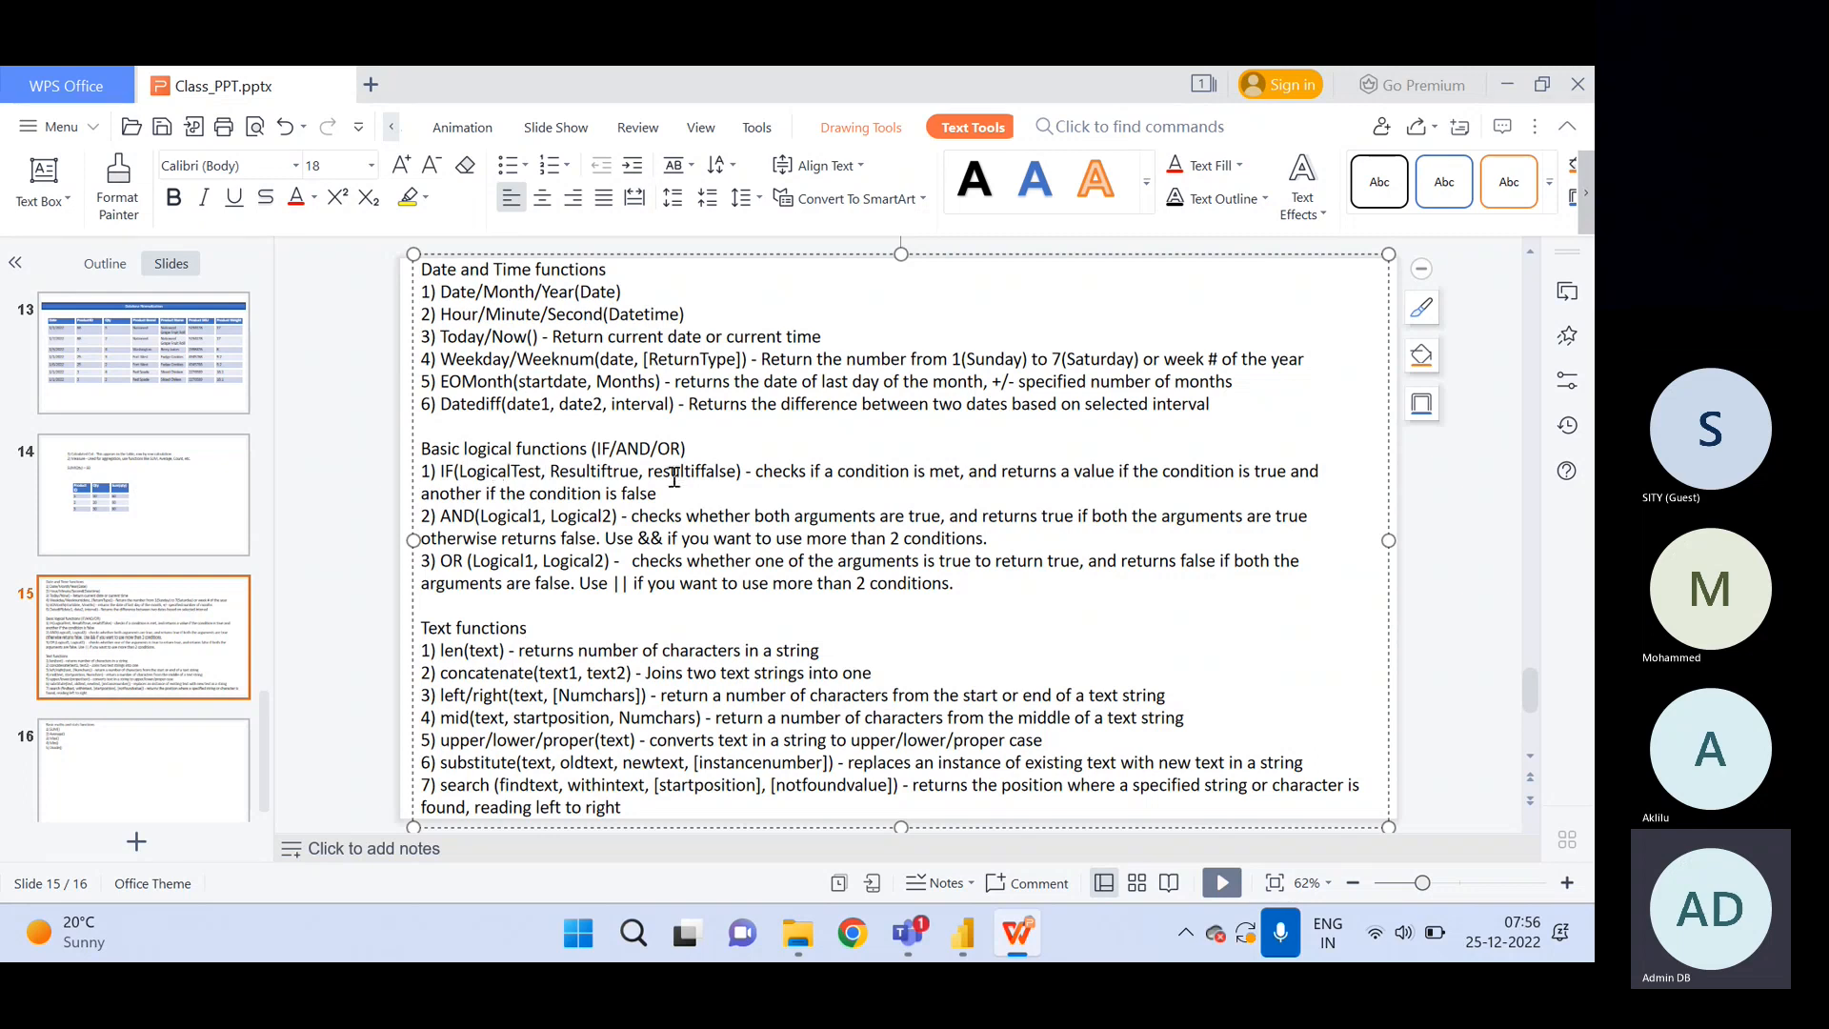
{"action": "left_click_drag", "start_coordinate": [671, 470], "coordinate": [714, 471]}
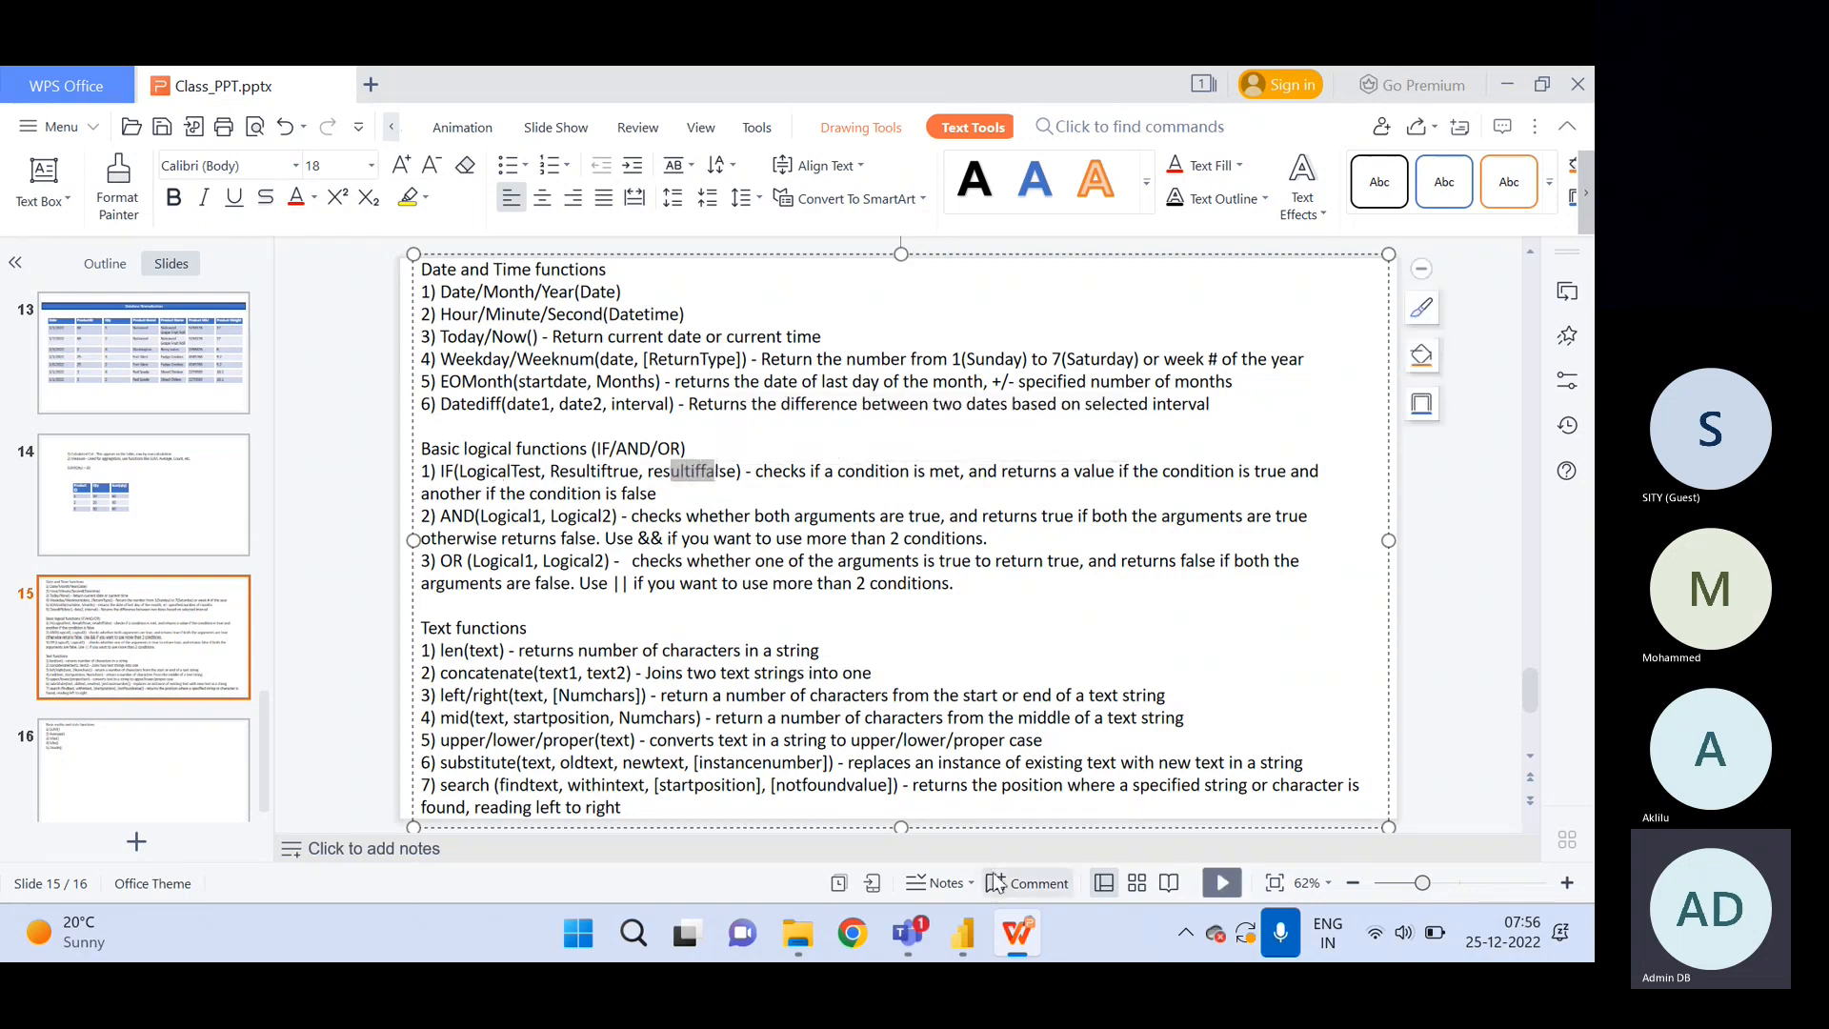
{"action": "left_click", "coordinate": [963, 934]}
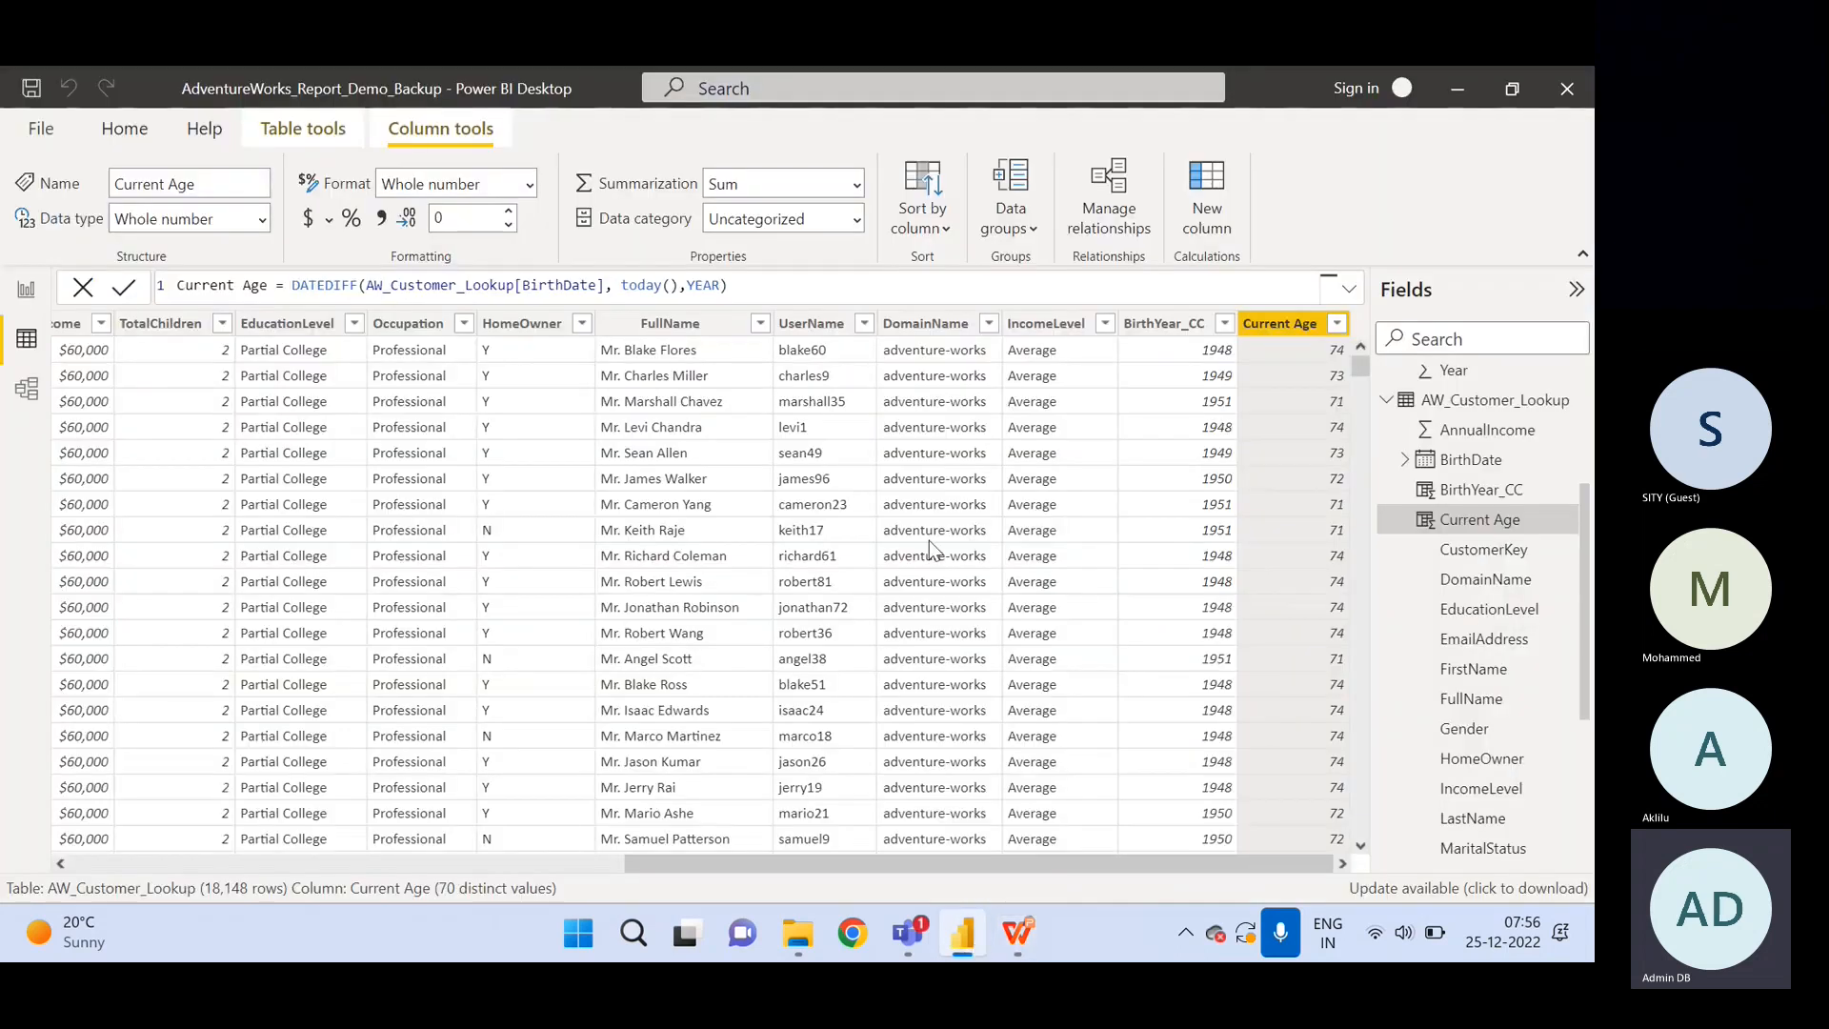
Add a calculated column to AW_Customer_Lookup and name it Parent in its formula.
{"action": "left_click", "coordinate": [1392, 404]}
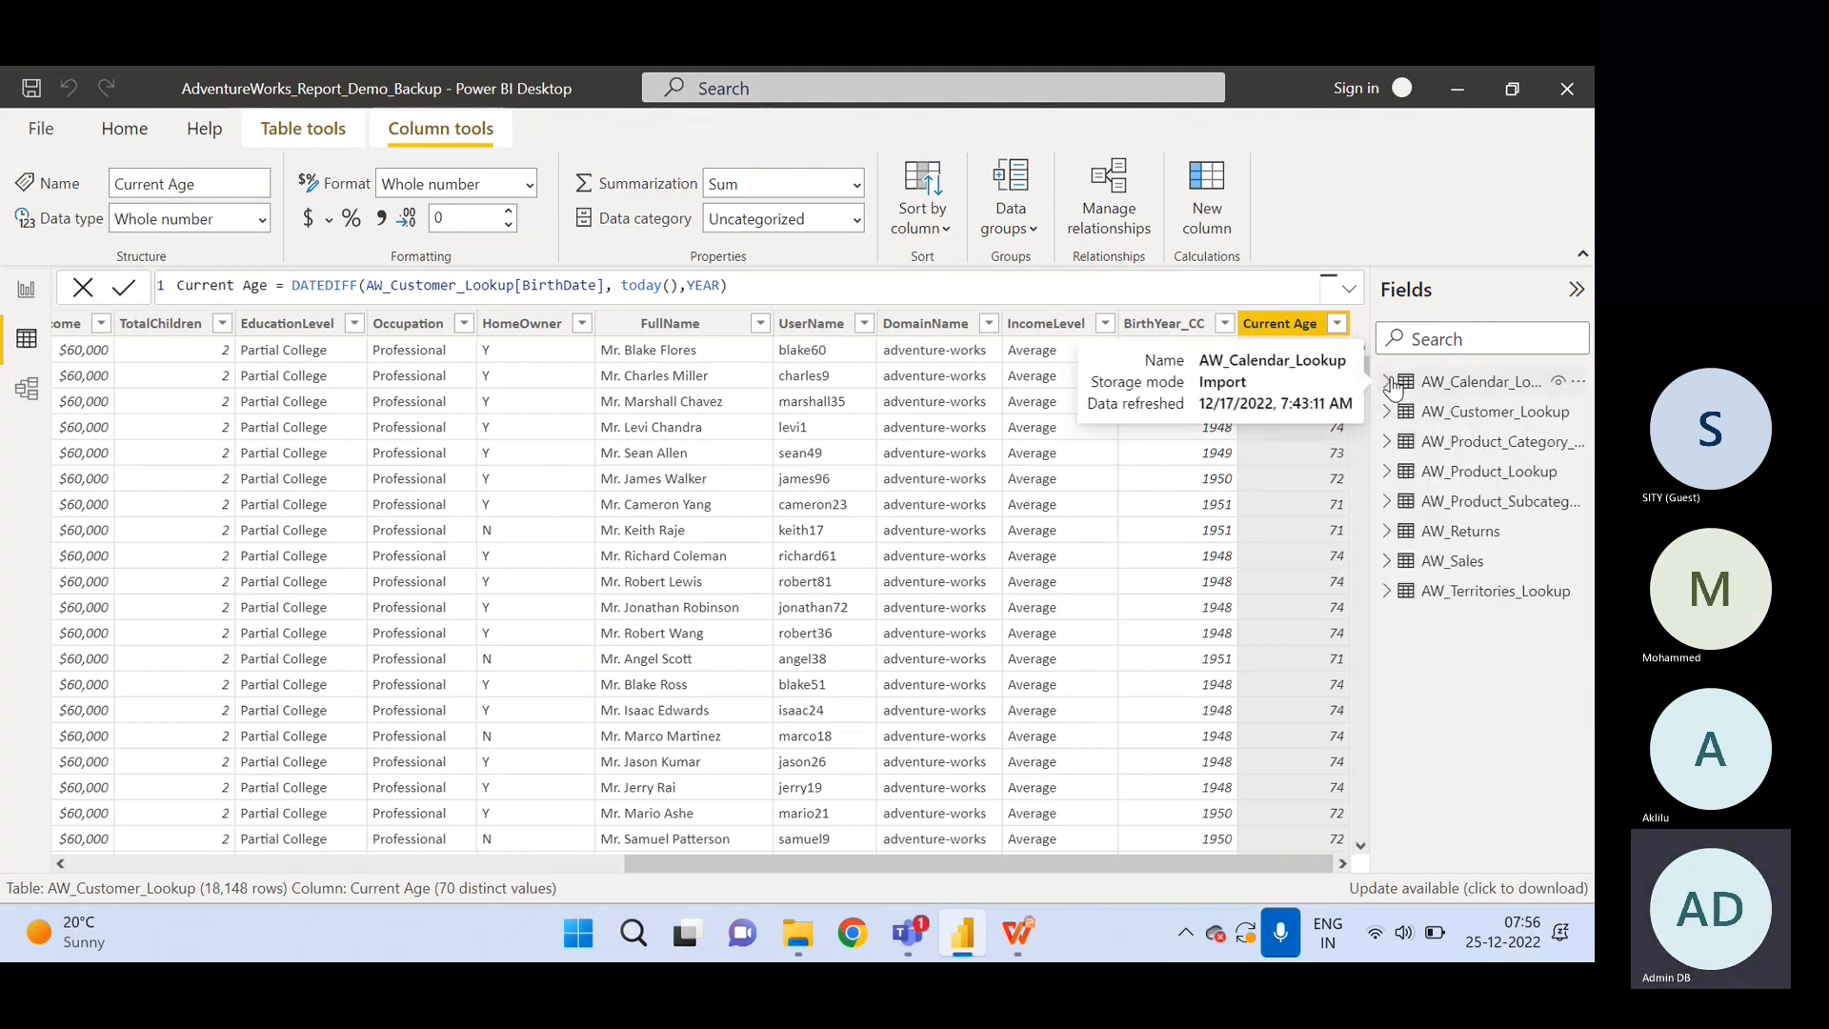
{"action": "left_click", "coordinate": [1388, 384]}
{"action": "left_click", "coordinate": [1392, 415]}
{"action": "left_click", "coordinate": [1390, 412]}
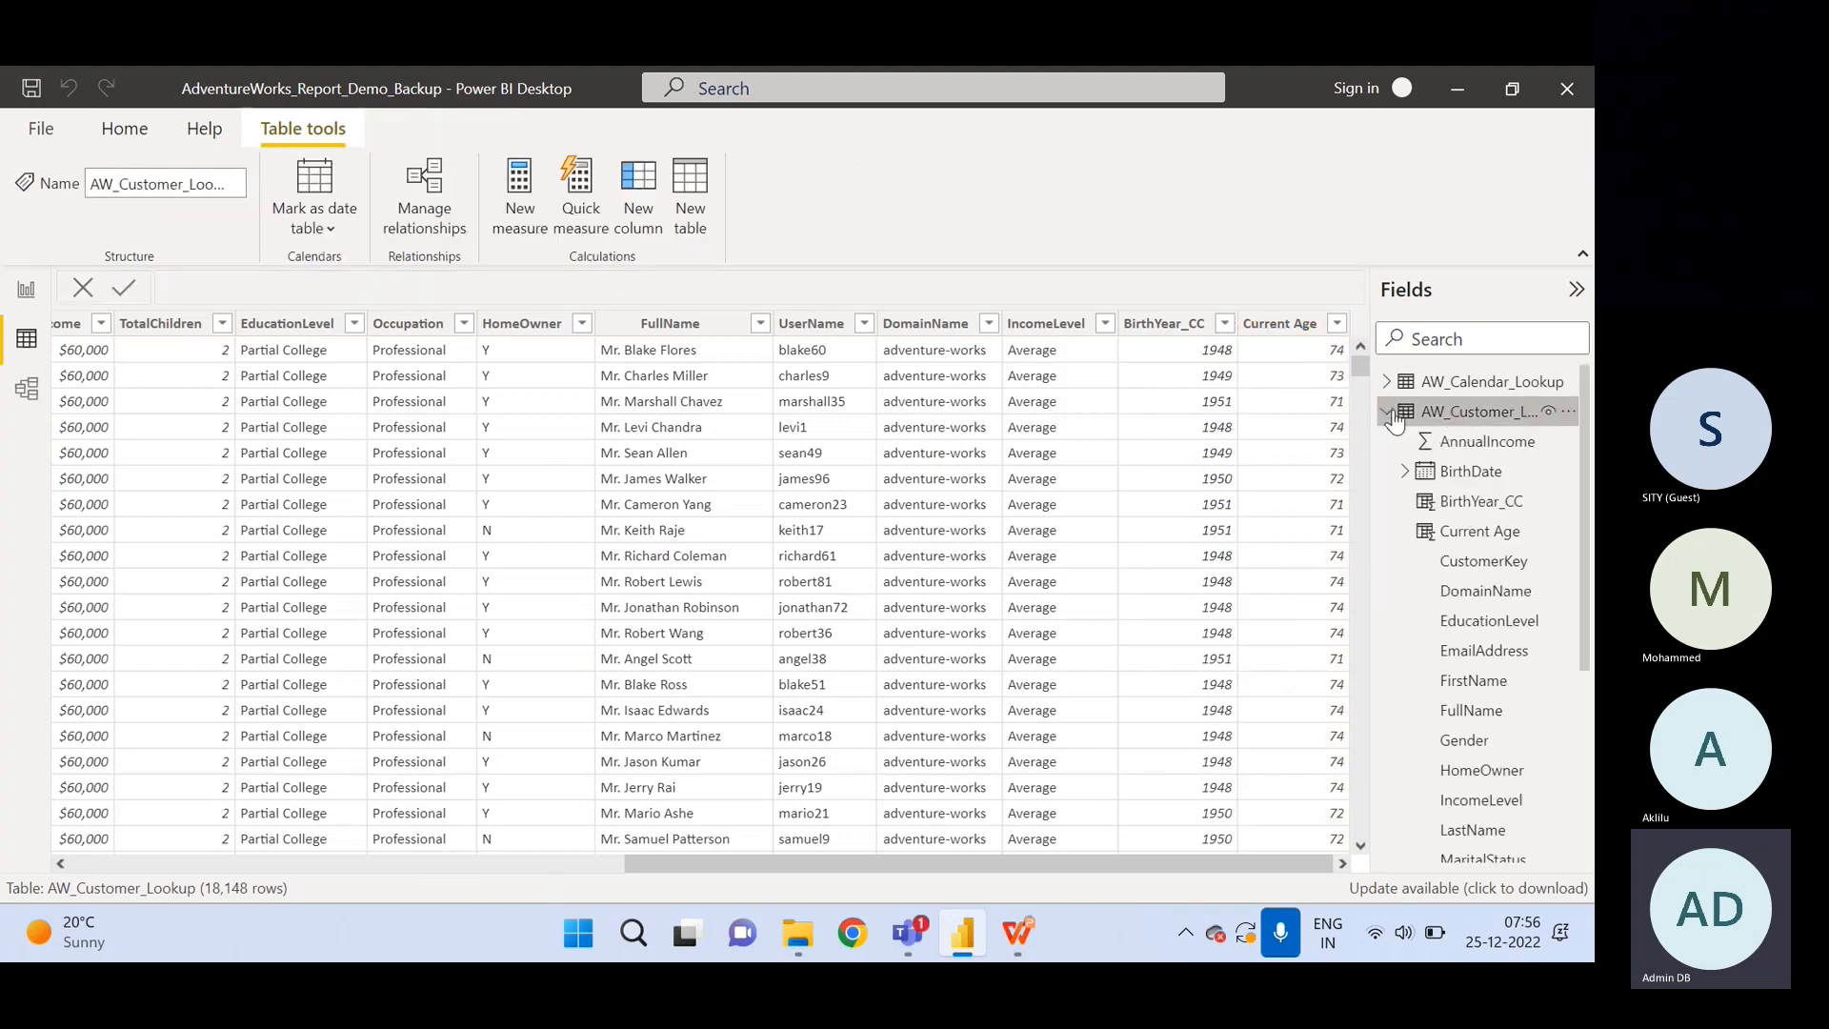
{"action": "right_click", "coordinate": [1474, 416]}
{"action": "left_click", "coordinate": [1341, 459]}
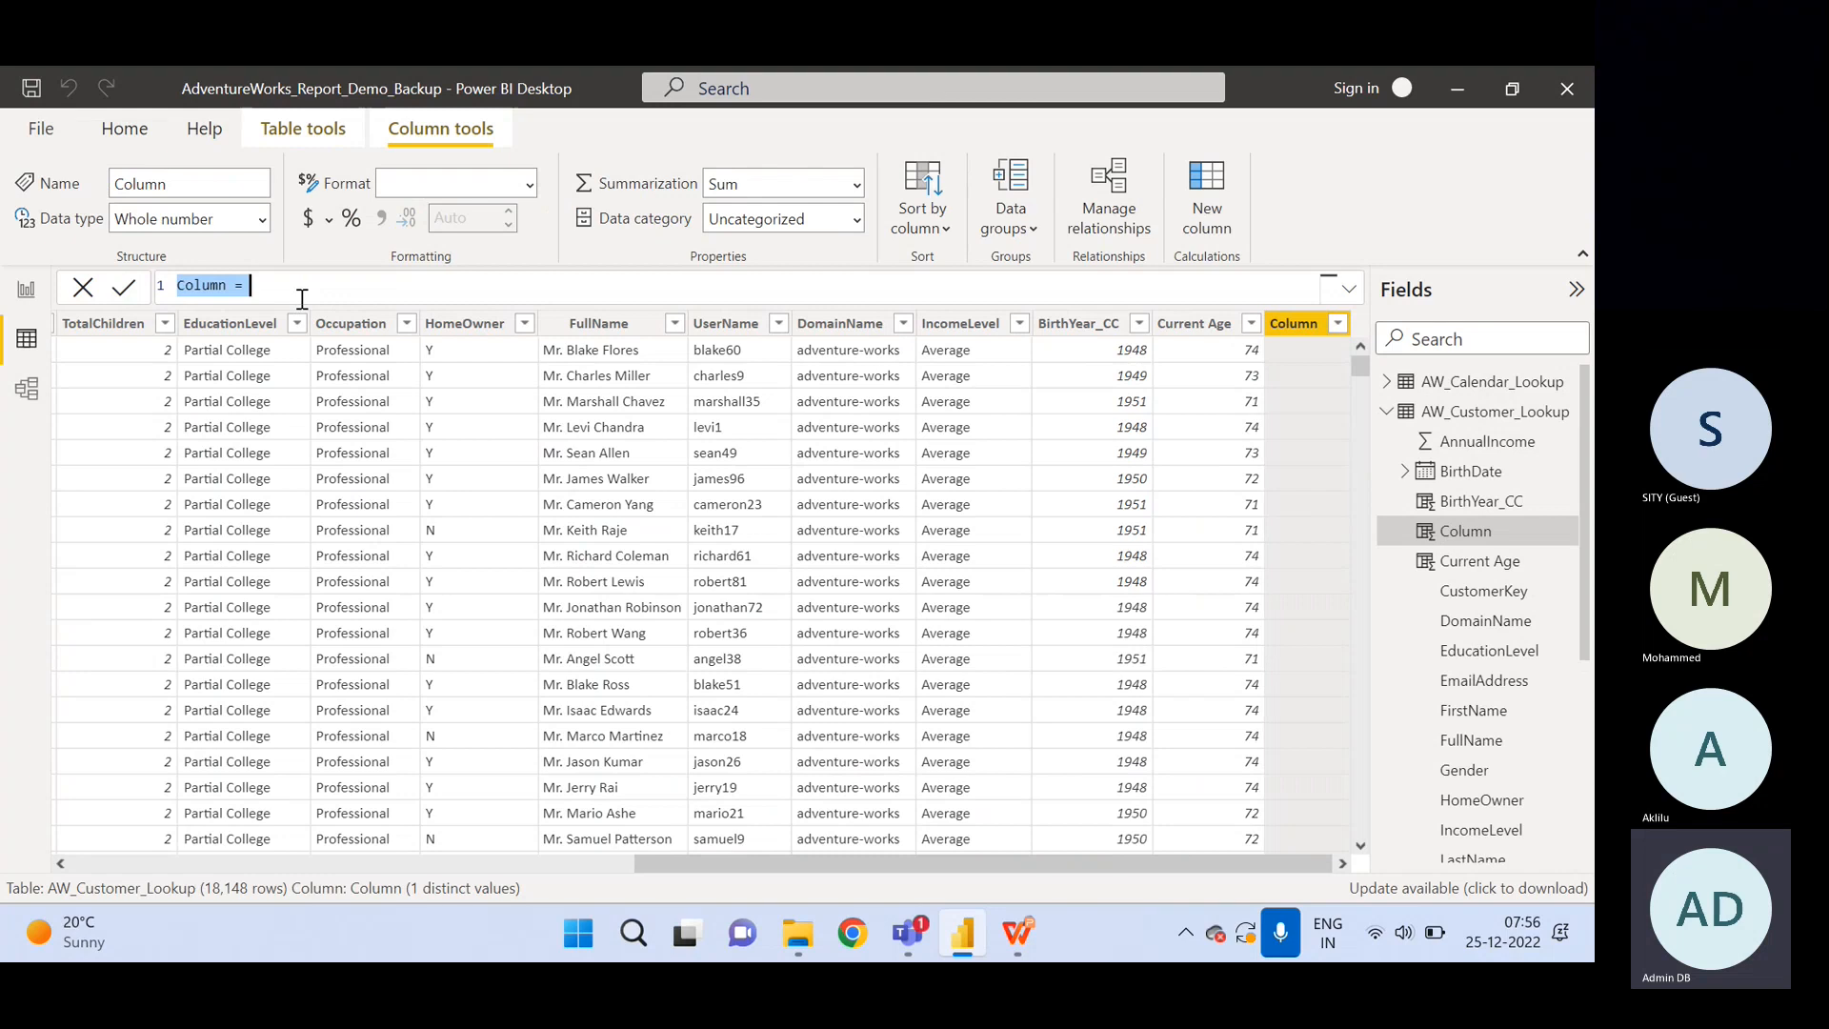
{"action": "type", "text": "Parent ="}
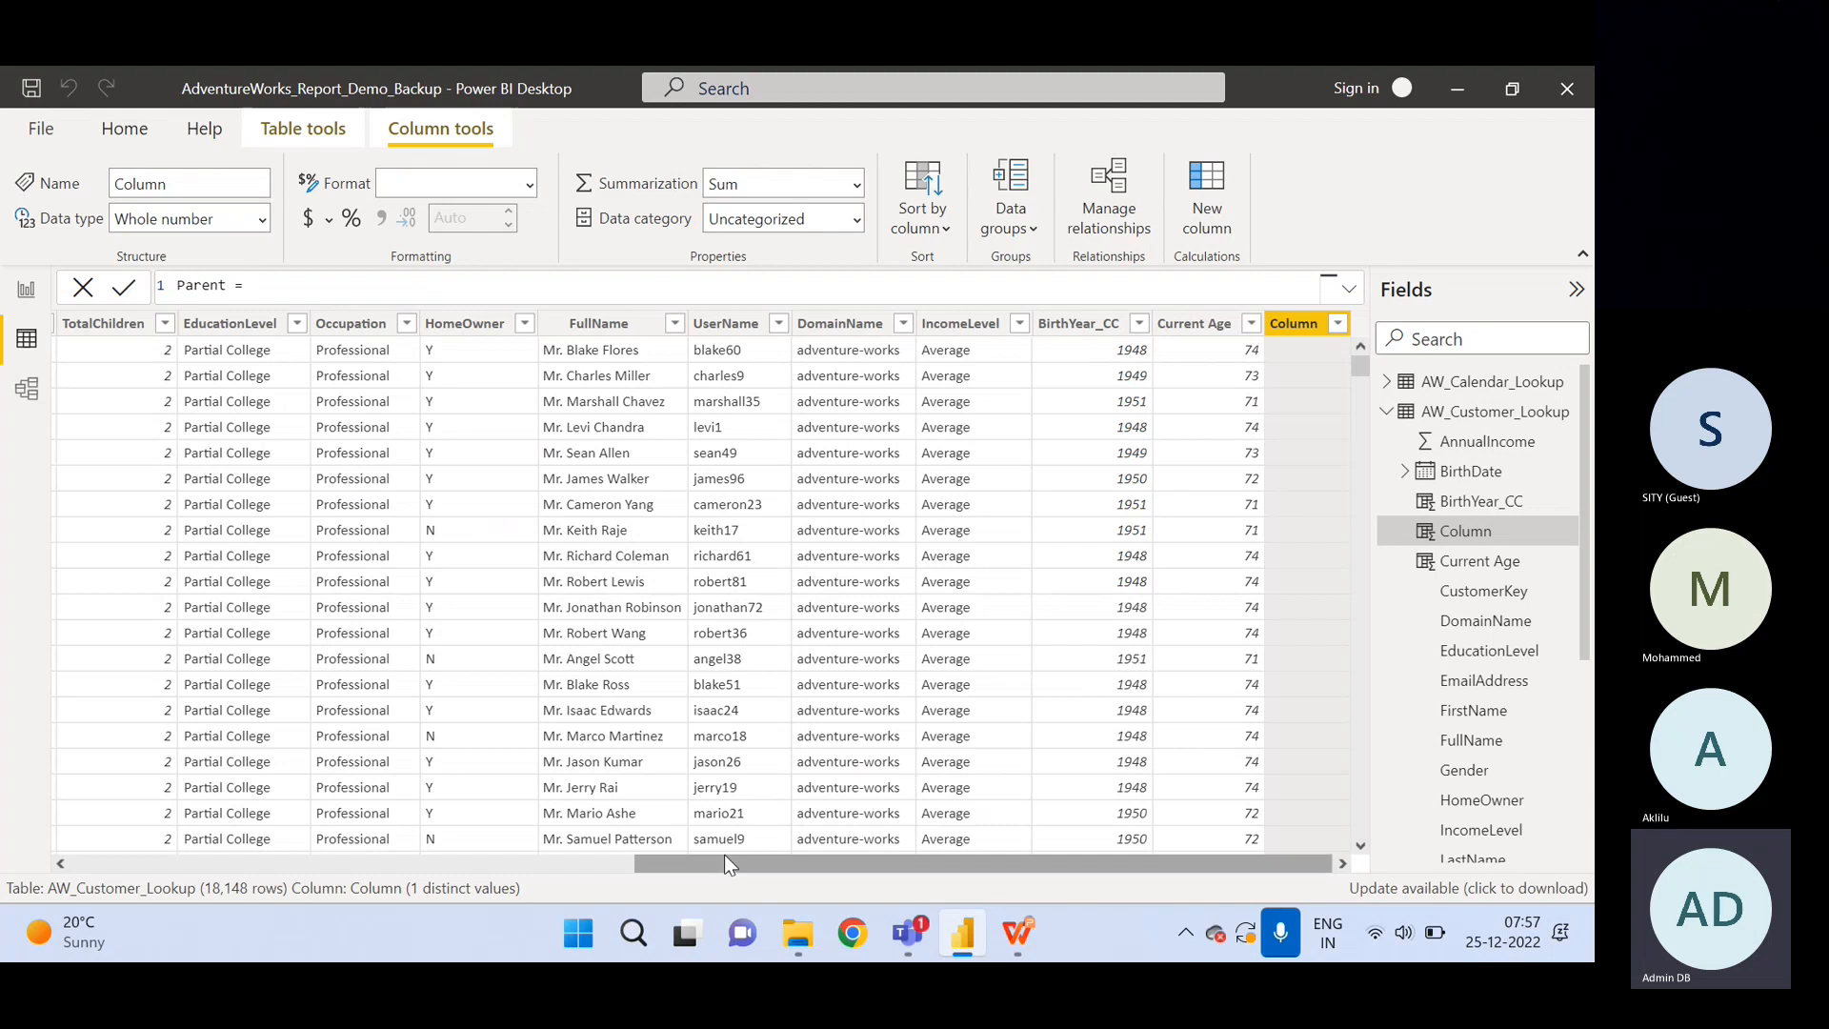
Begin the Parent formula with an IF function that tests AW_Customer_Lookup[TotalChildren] > 0.
{"action": "left_click_drag", "start_coordinate": [723, 857], "coordinate": [357, 867]}
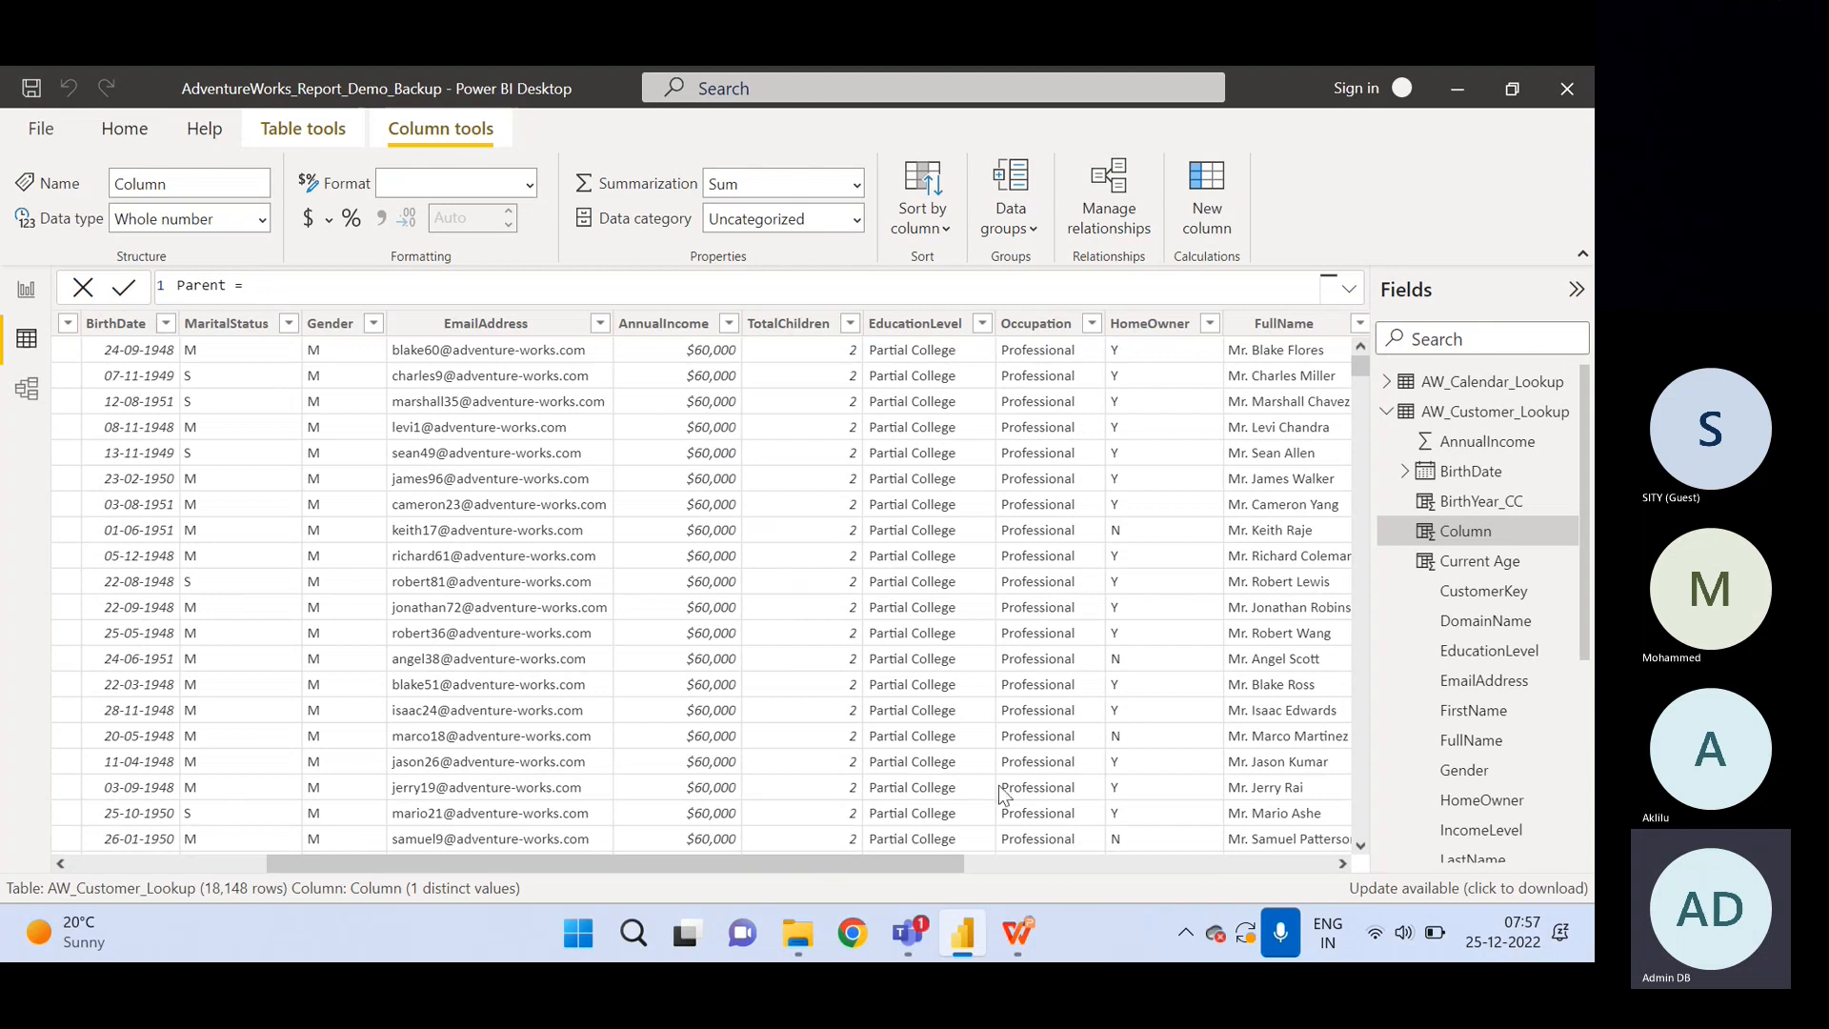
{"action": "left_click", "coordinate": [1288, 864]}
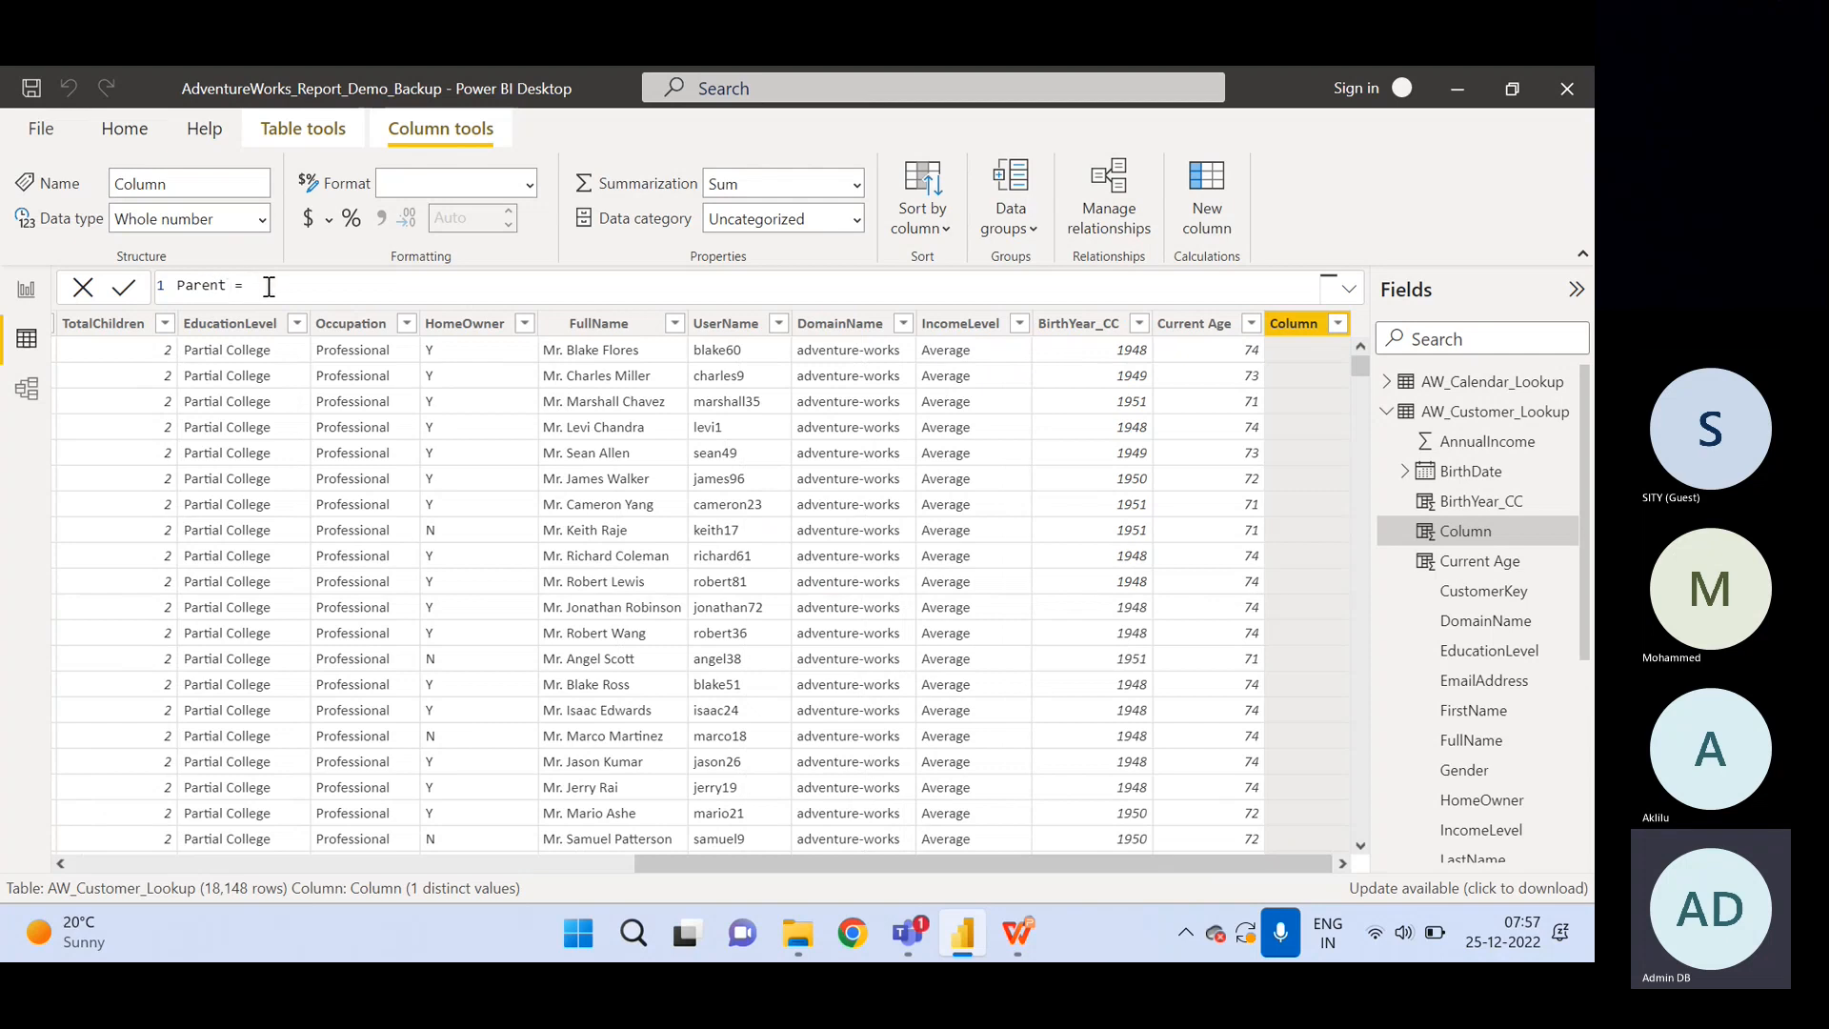
{"action": "type", "text": "IF"}
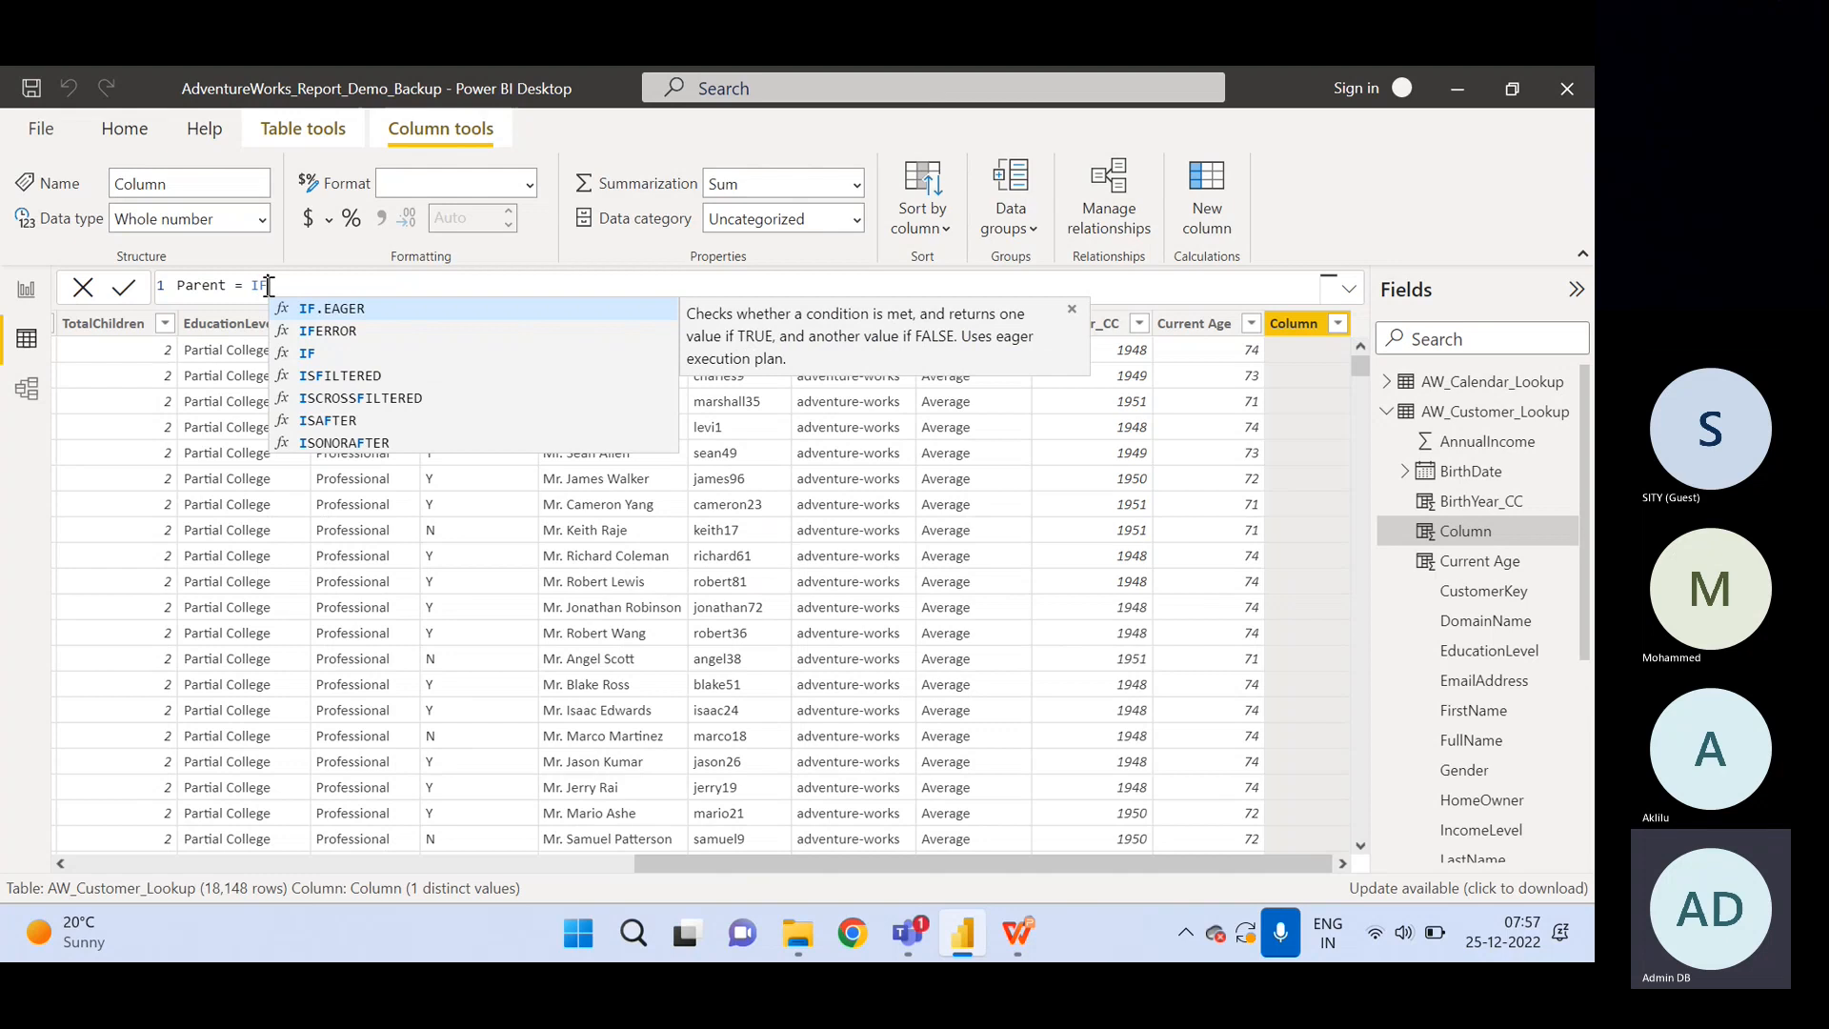
{"action": "type", "text": "("}
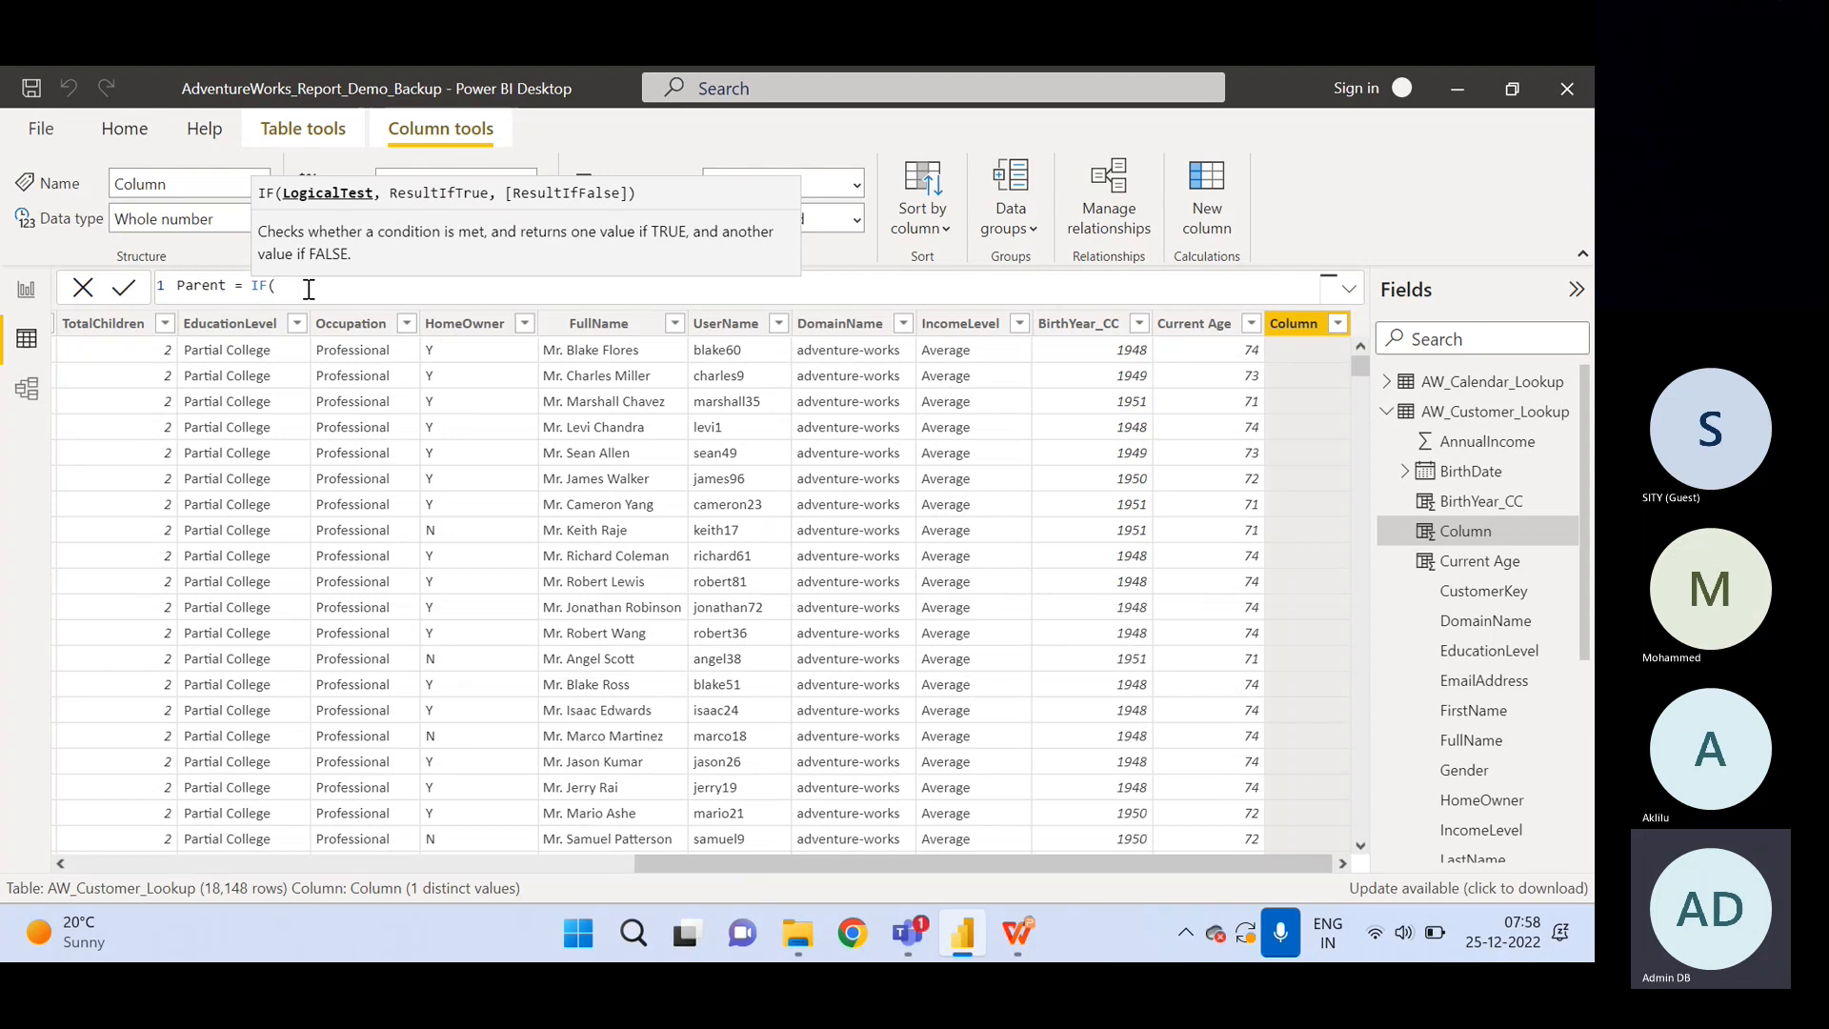
{"action": "type", "text": "To"}
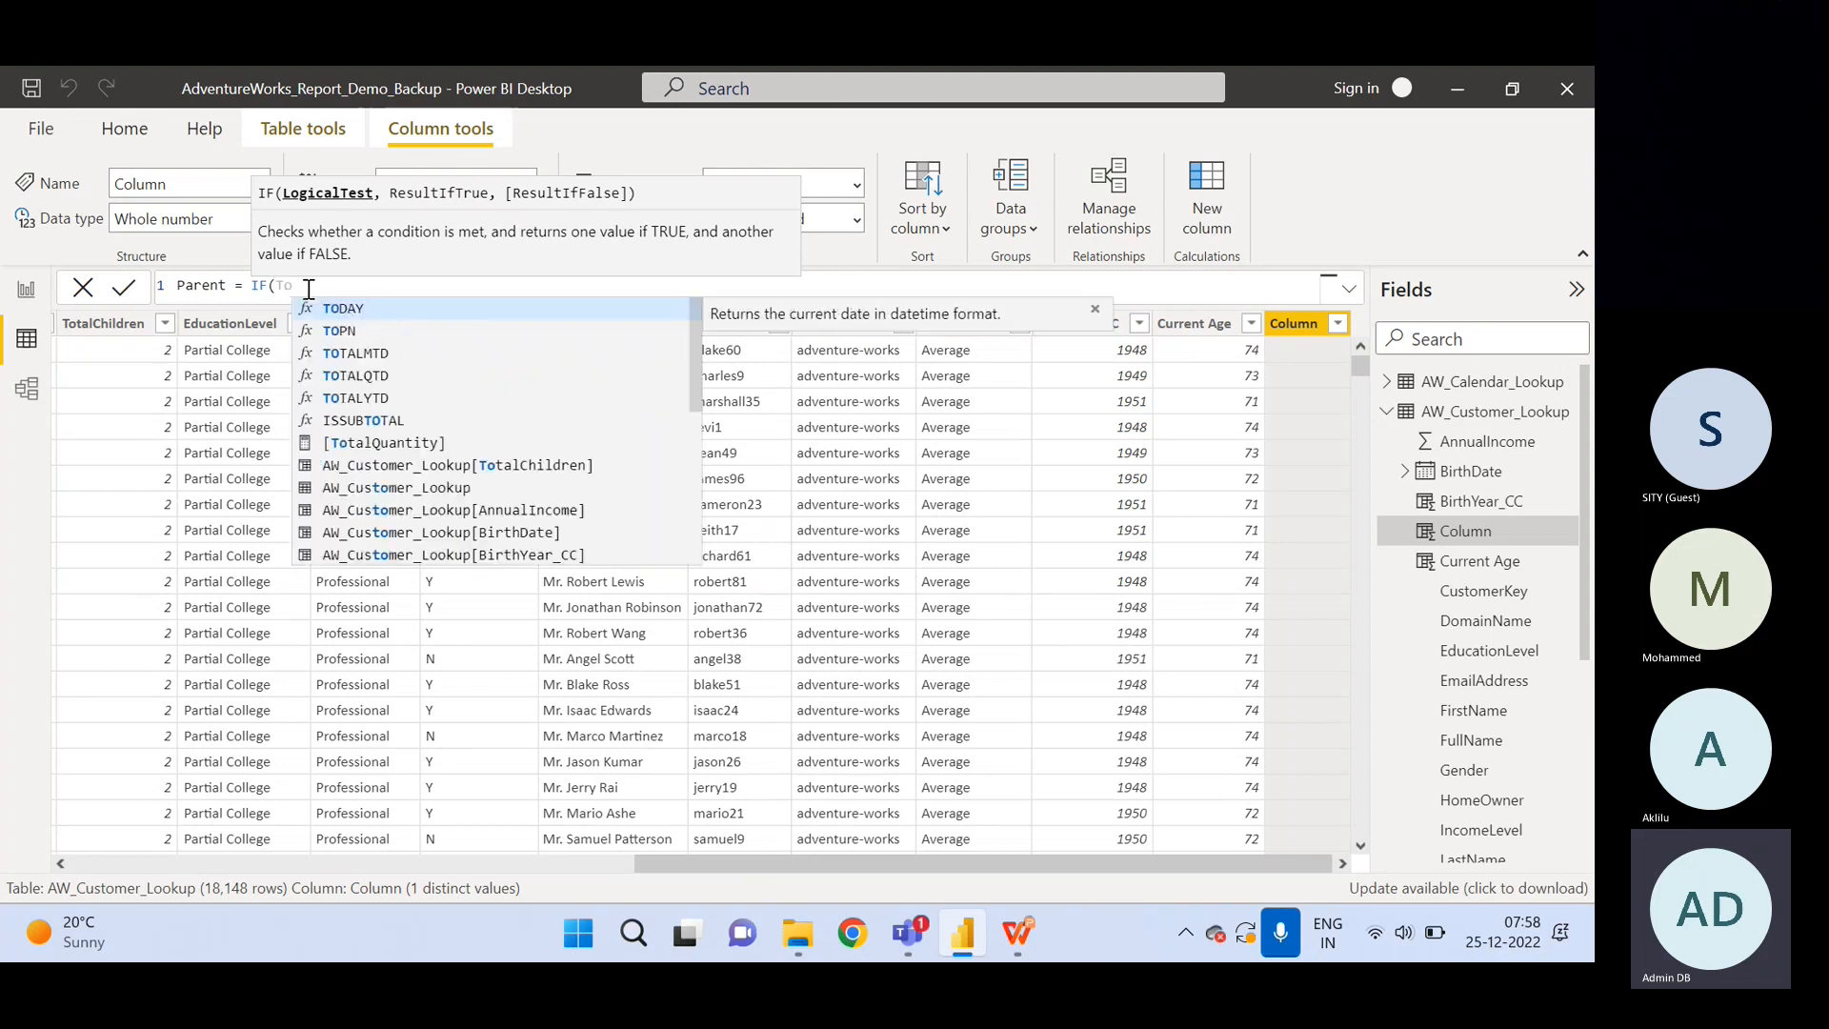
{"action": "type", "text": "ta"}
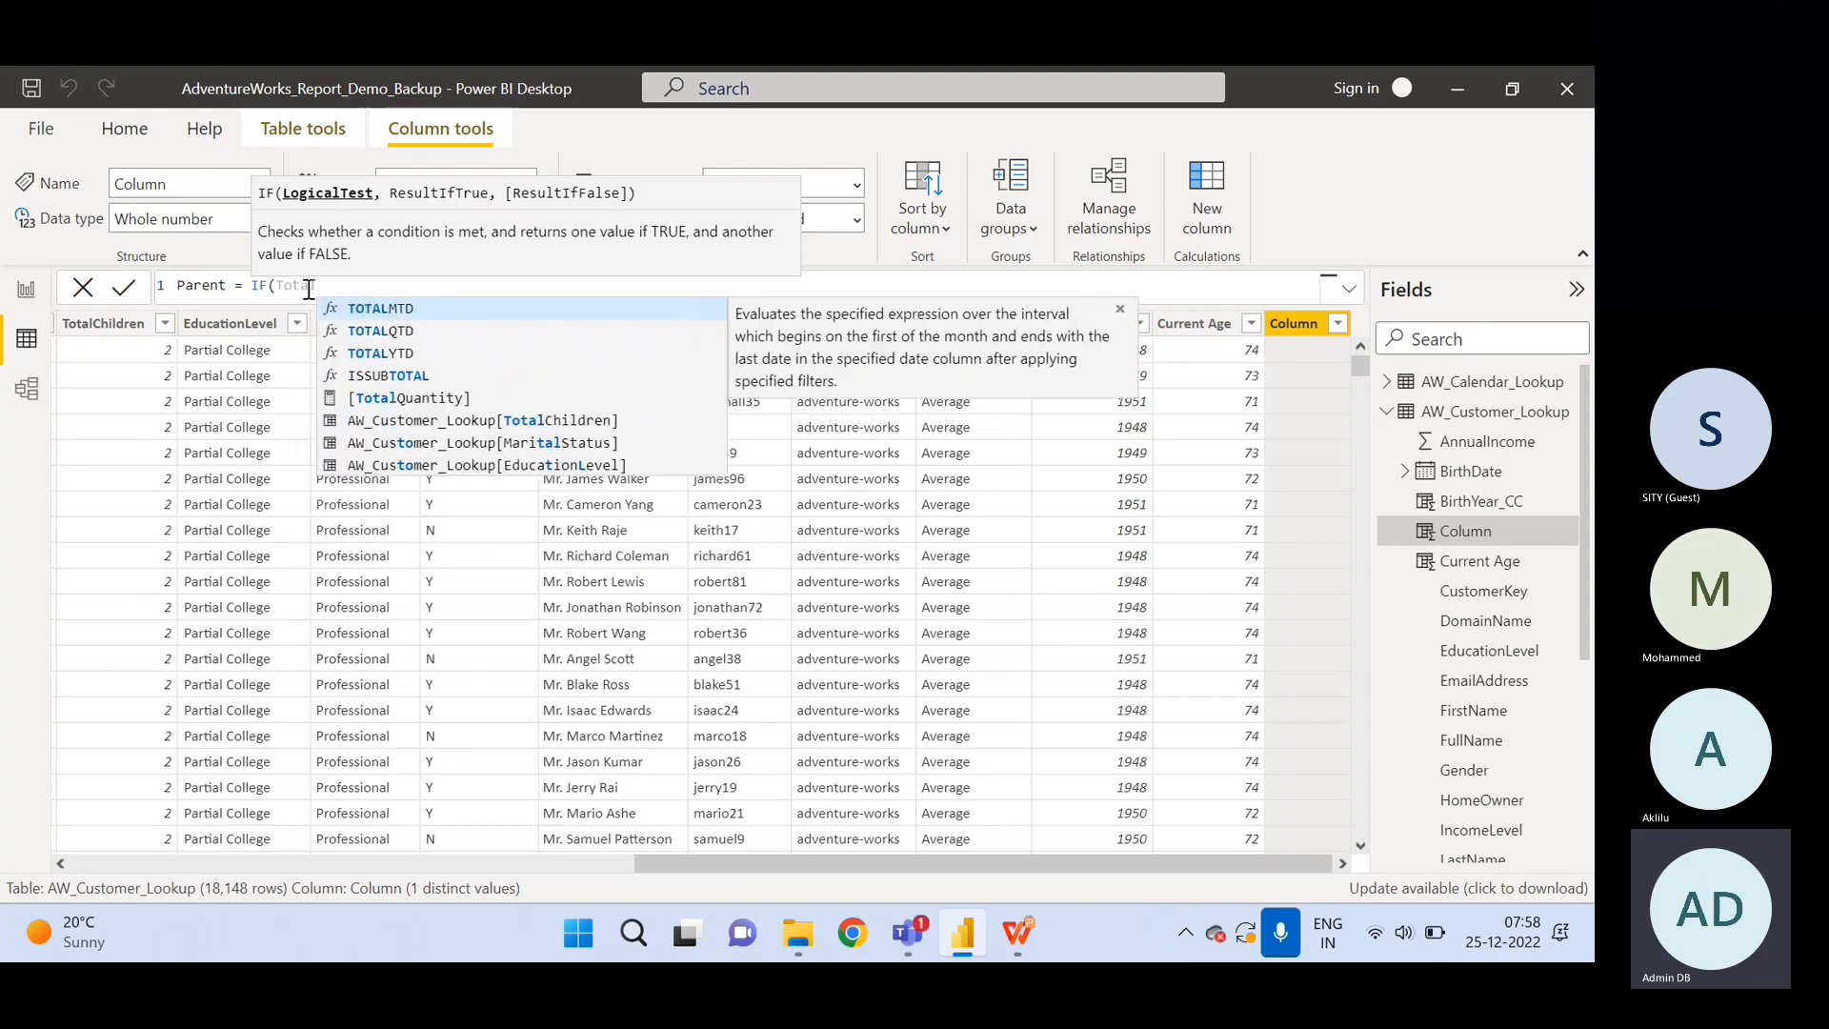
{"action": "type", "text": "lCh"}
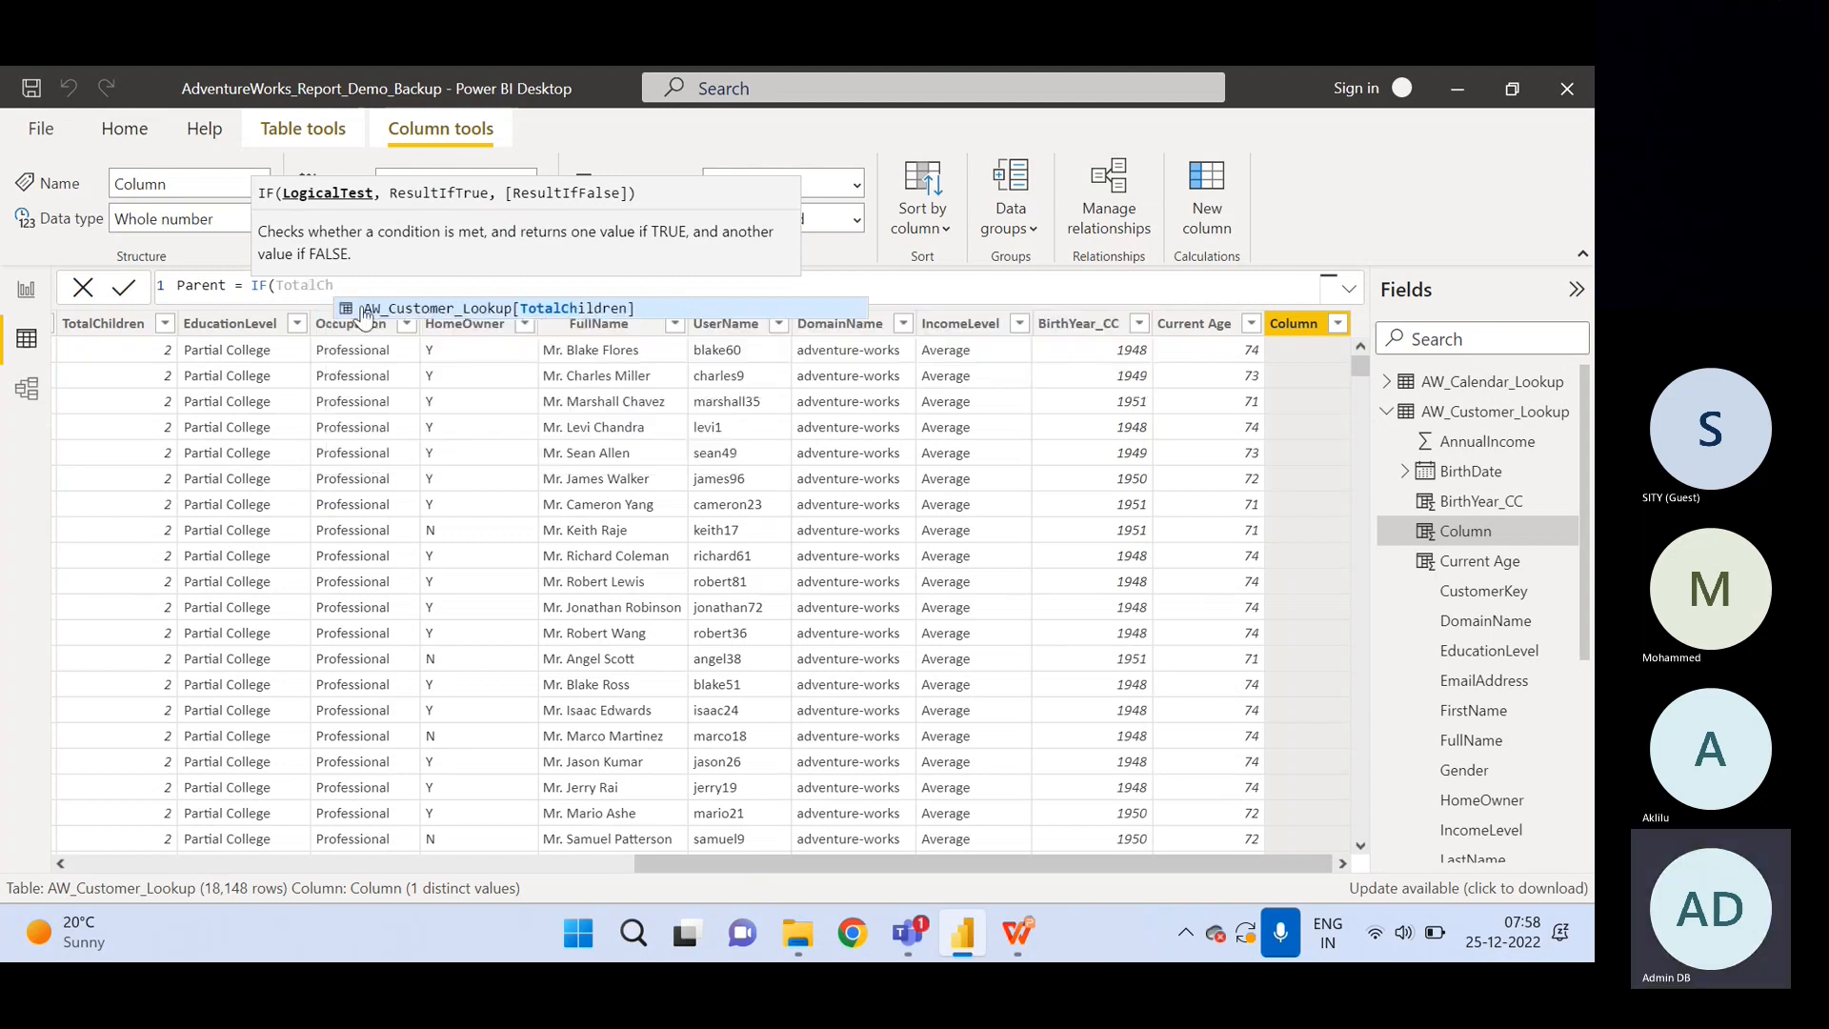
{"action": "left_click", "coordinate": [379, 311]}
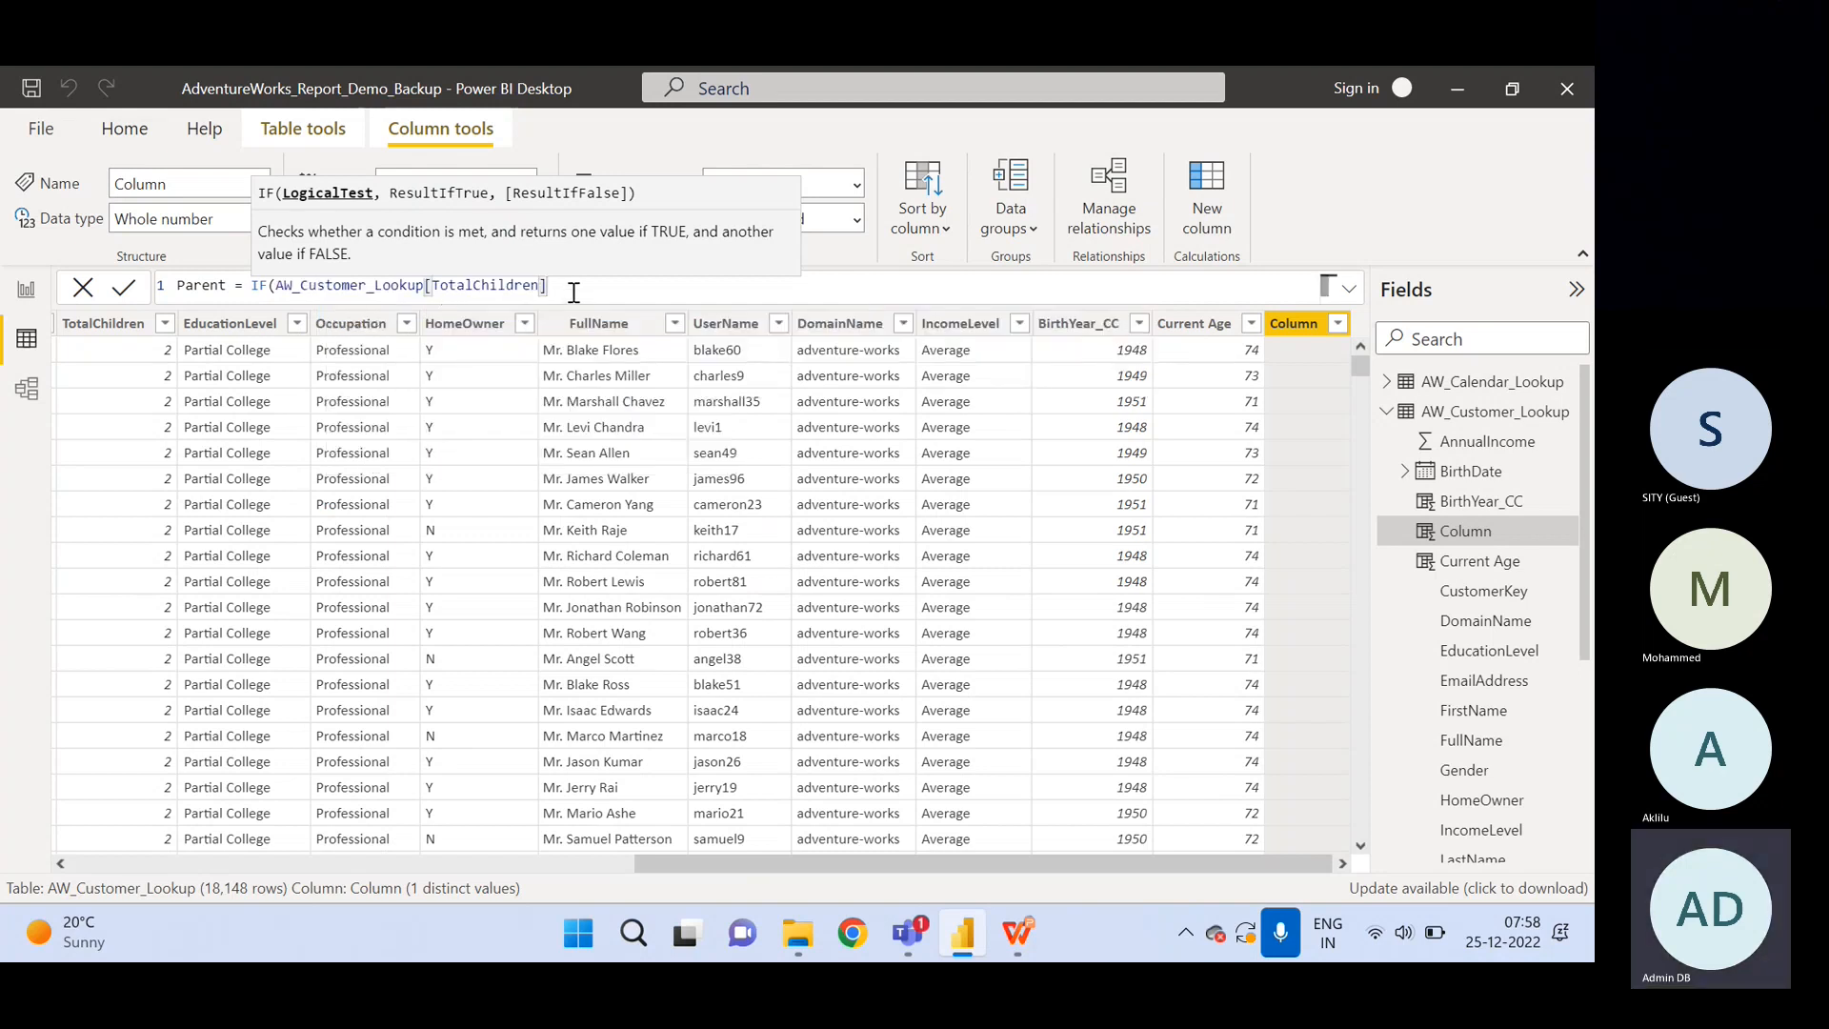
{"action": "type", "text": "> 0,"}
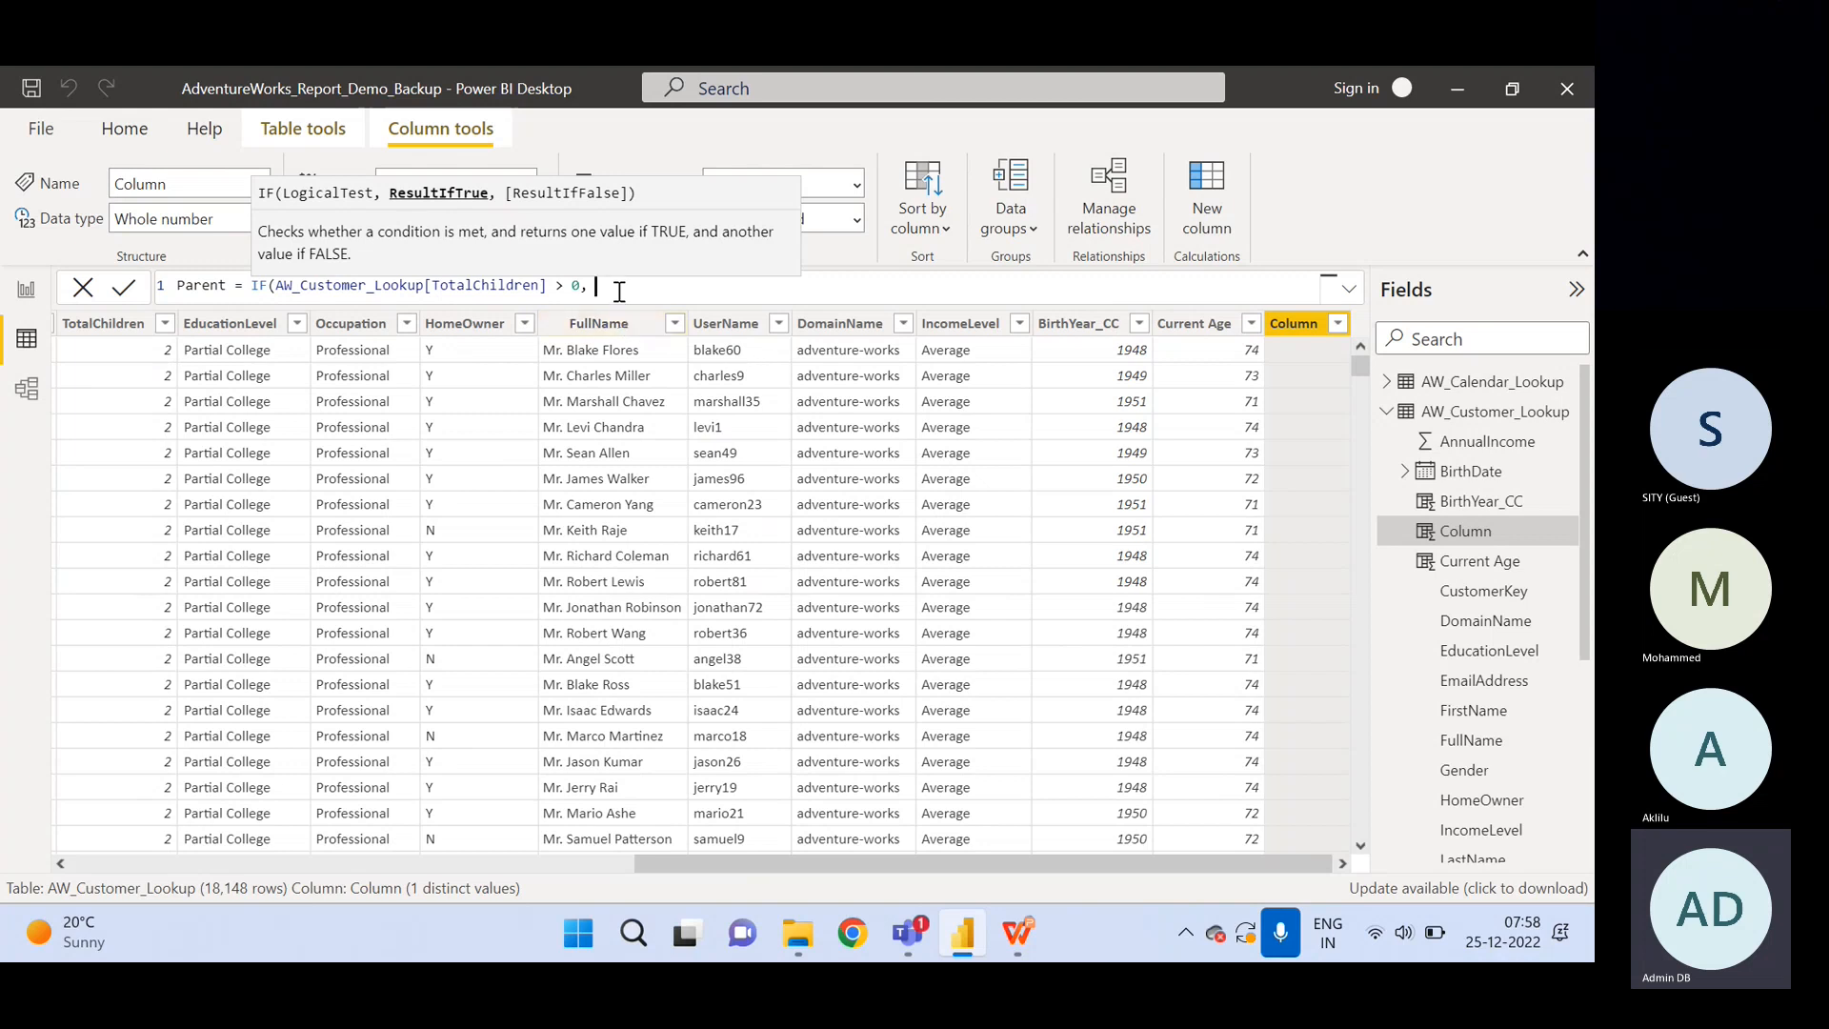
{"action": "left_click_drag", "start_coordinate": [582, 287], "coordinate": [346, 296]}
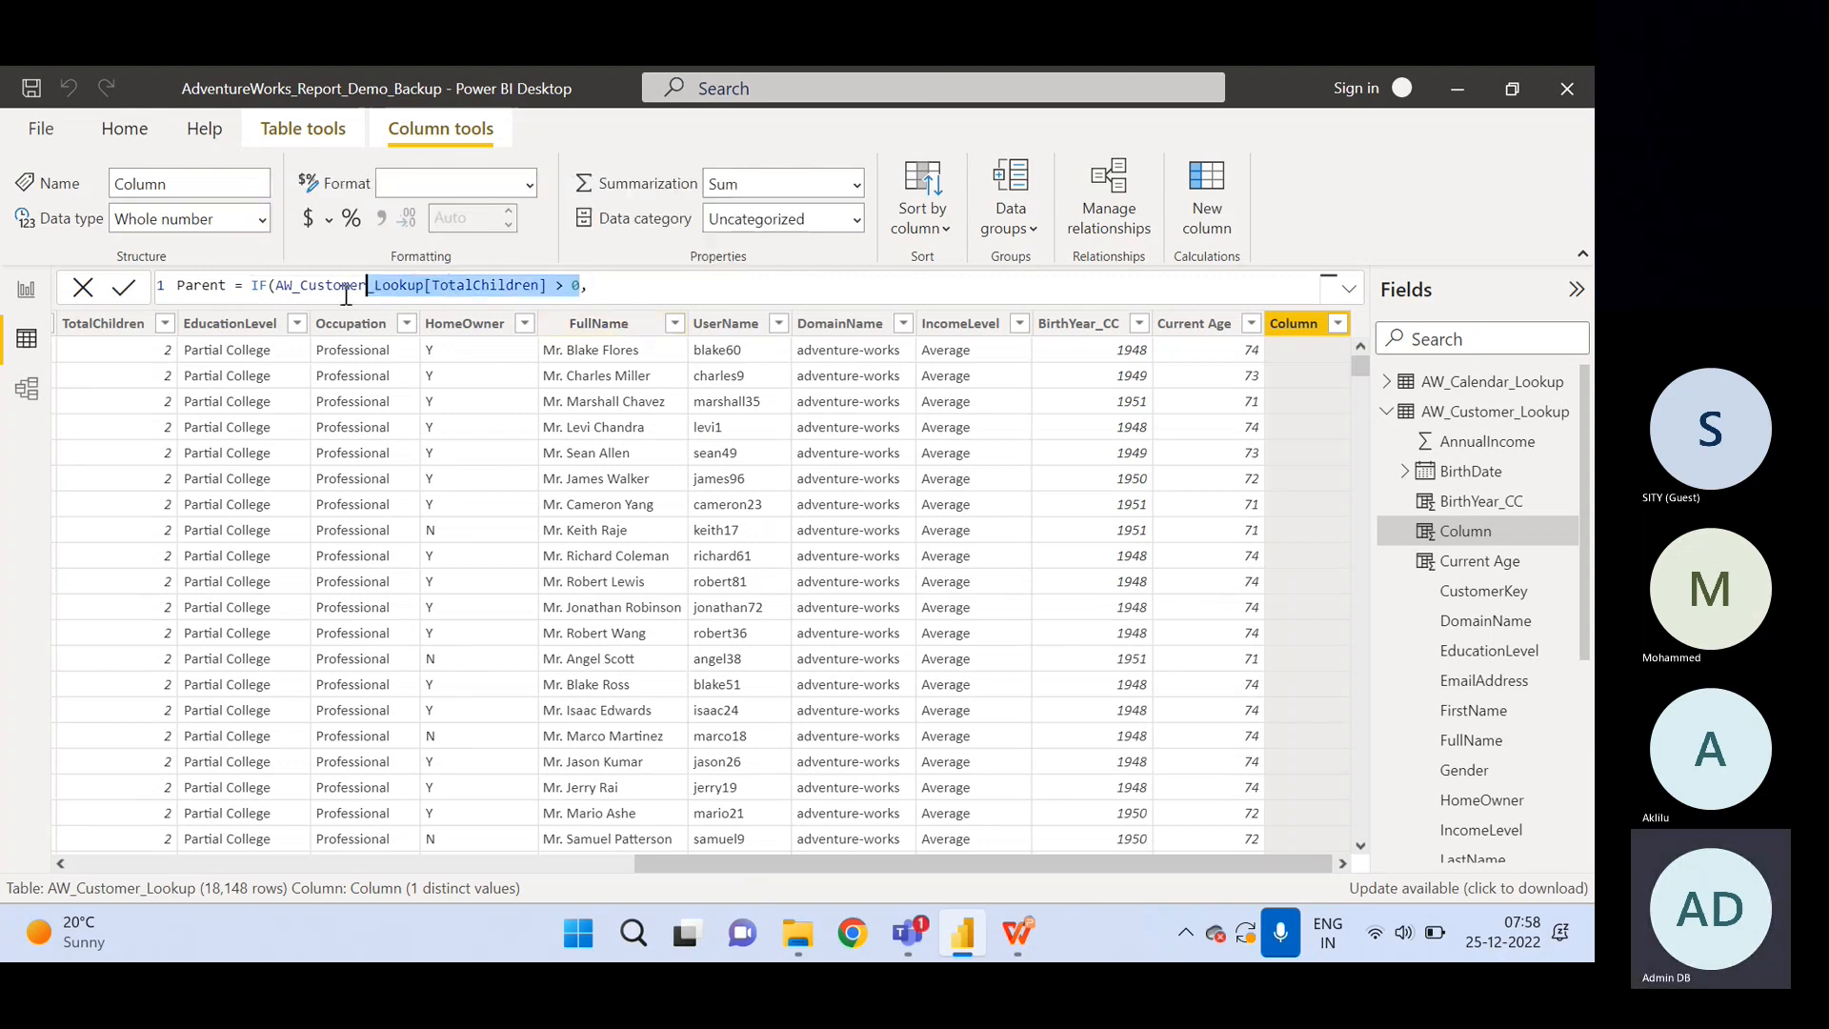
Complete the Parent IF formula with "Yes" as the true result and "No" as the false result, and commit it.
{"action": "left_click", "coordinate": [626, 293]}
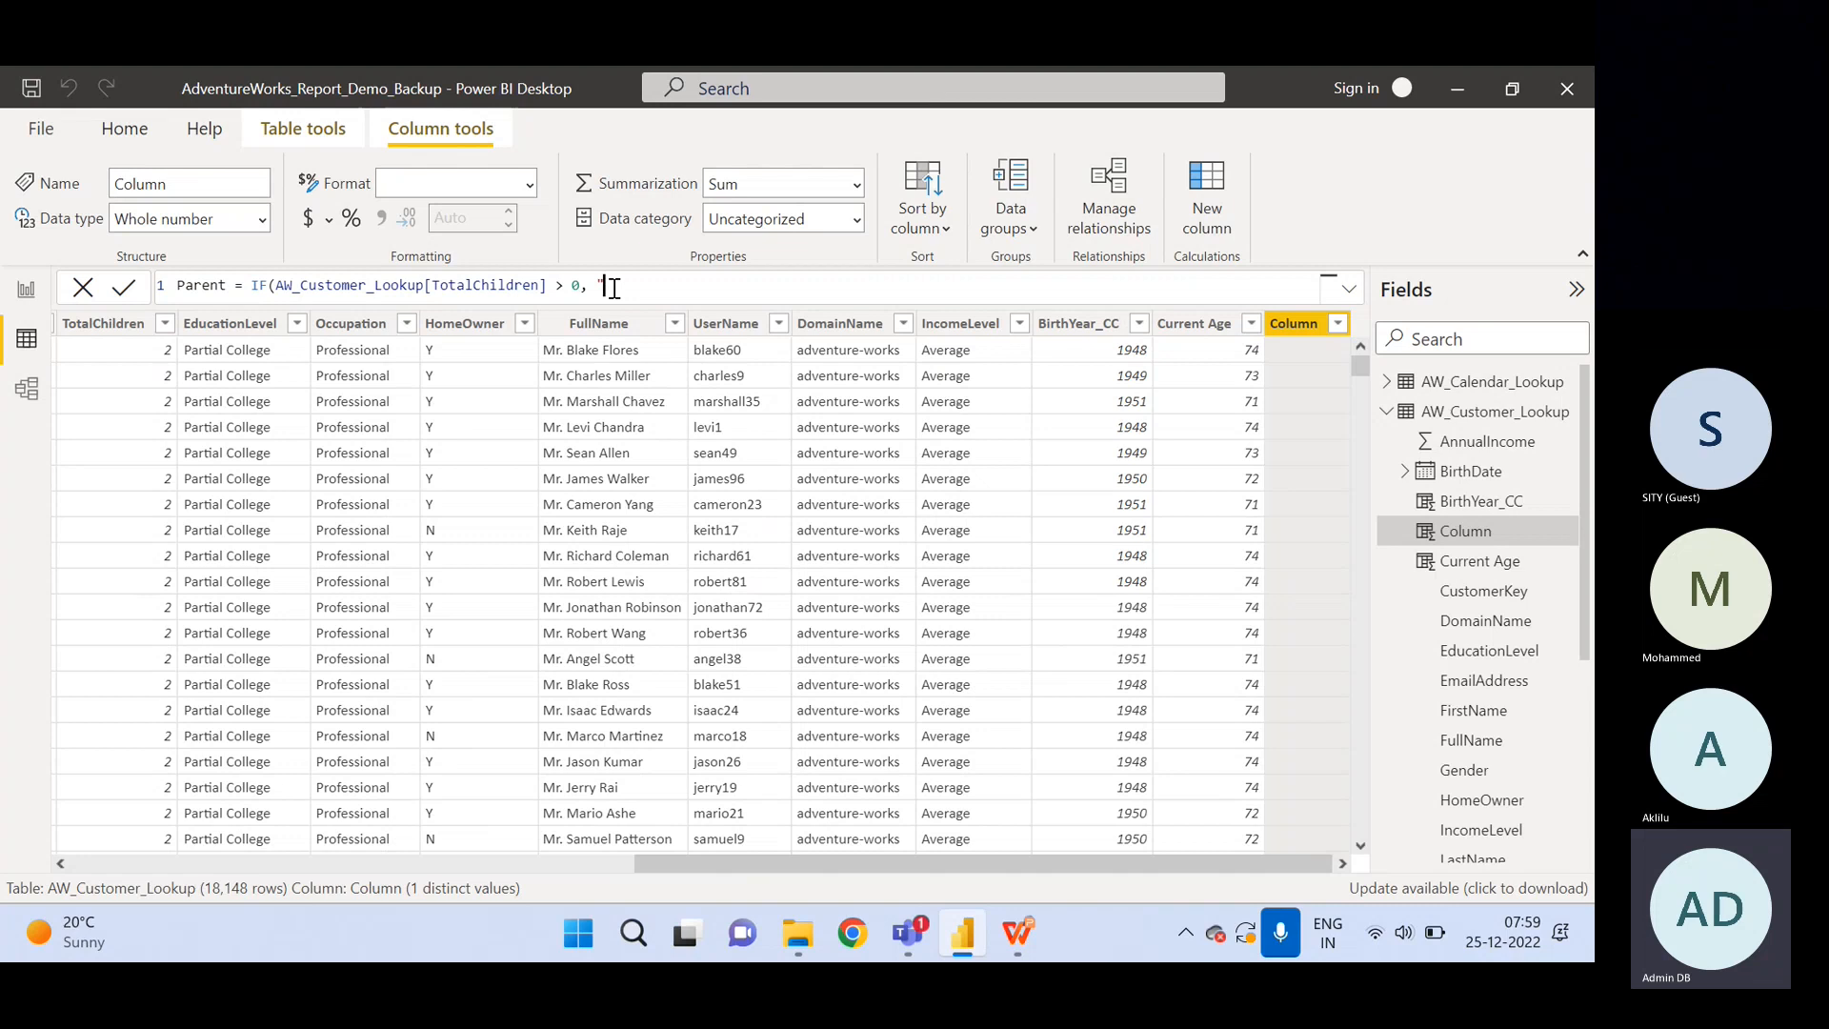
{"action": "type", "text": "Yes\","}
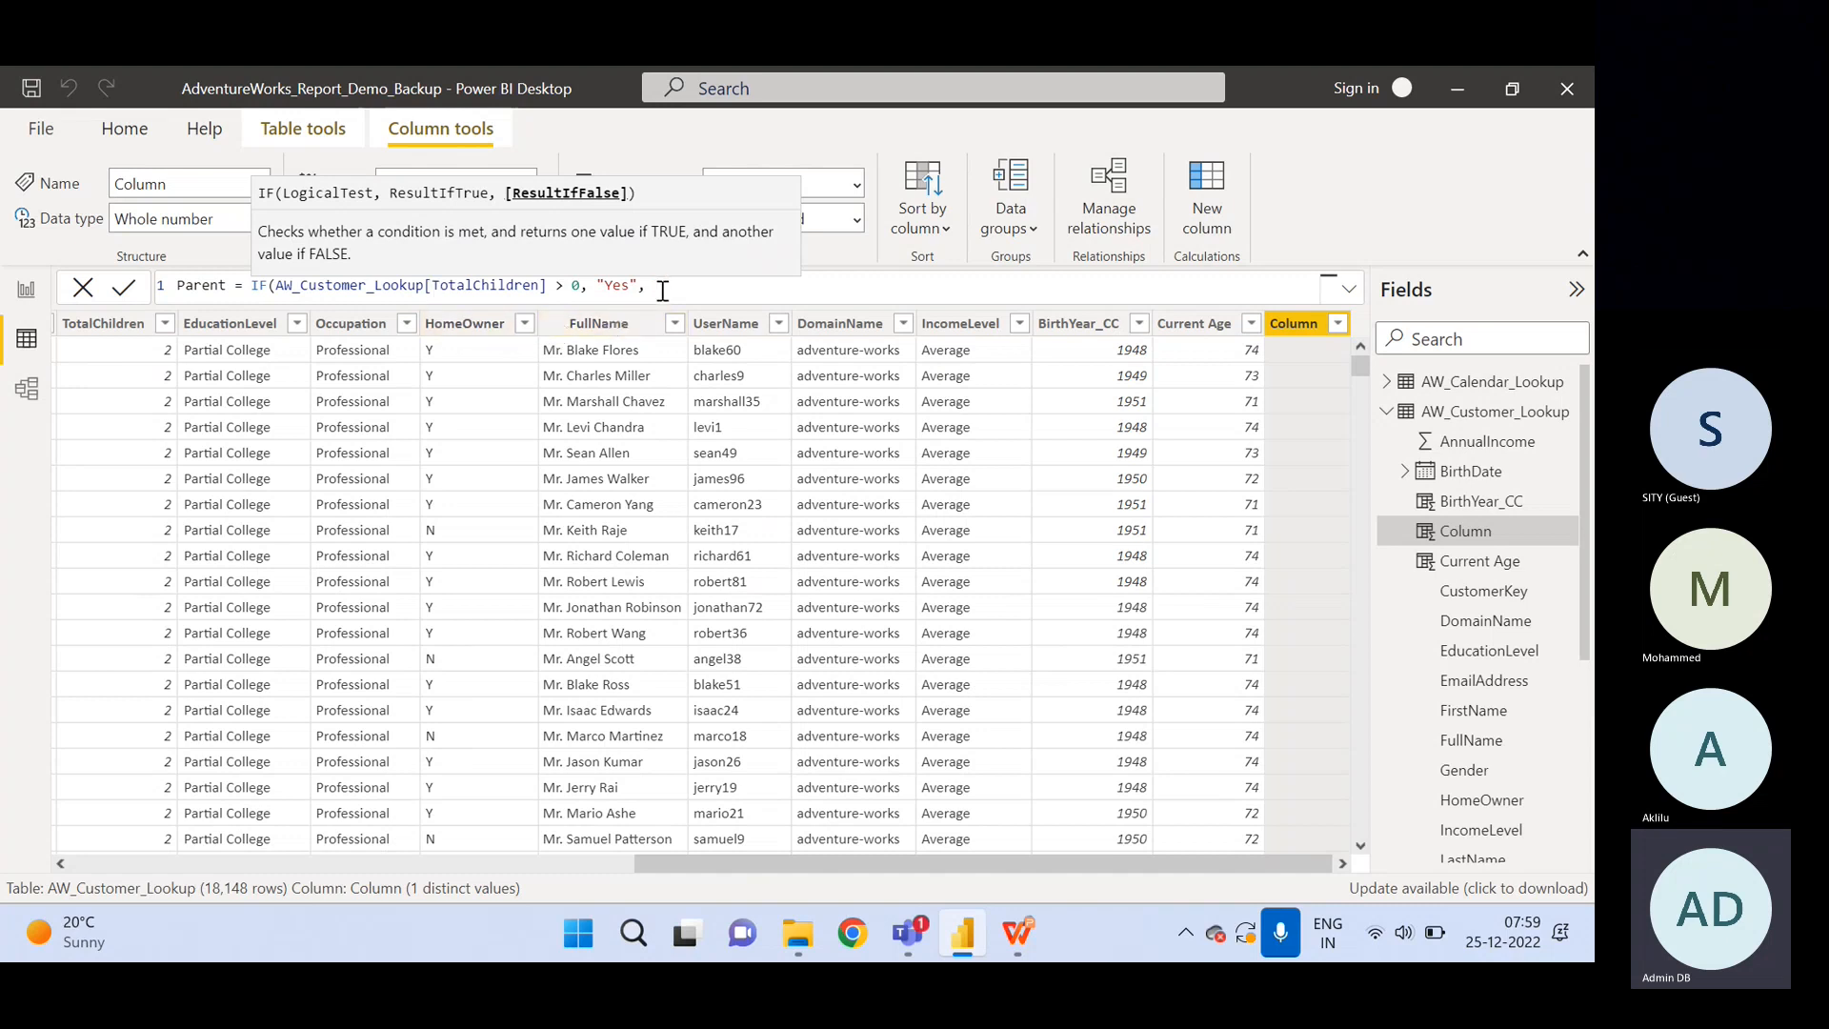
{"action": "type", "text": "\"No\")"}
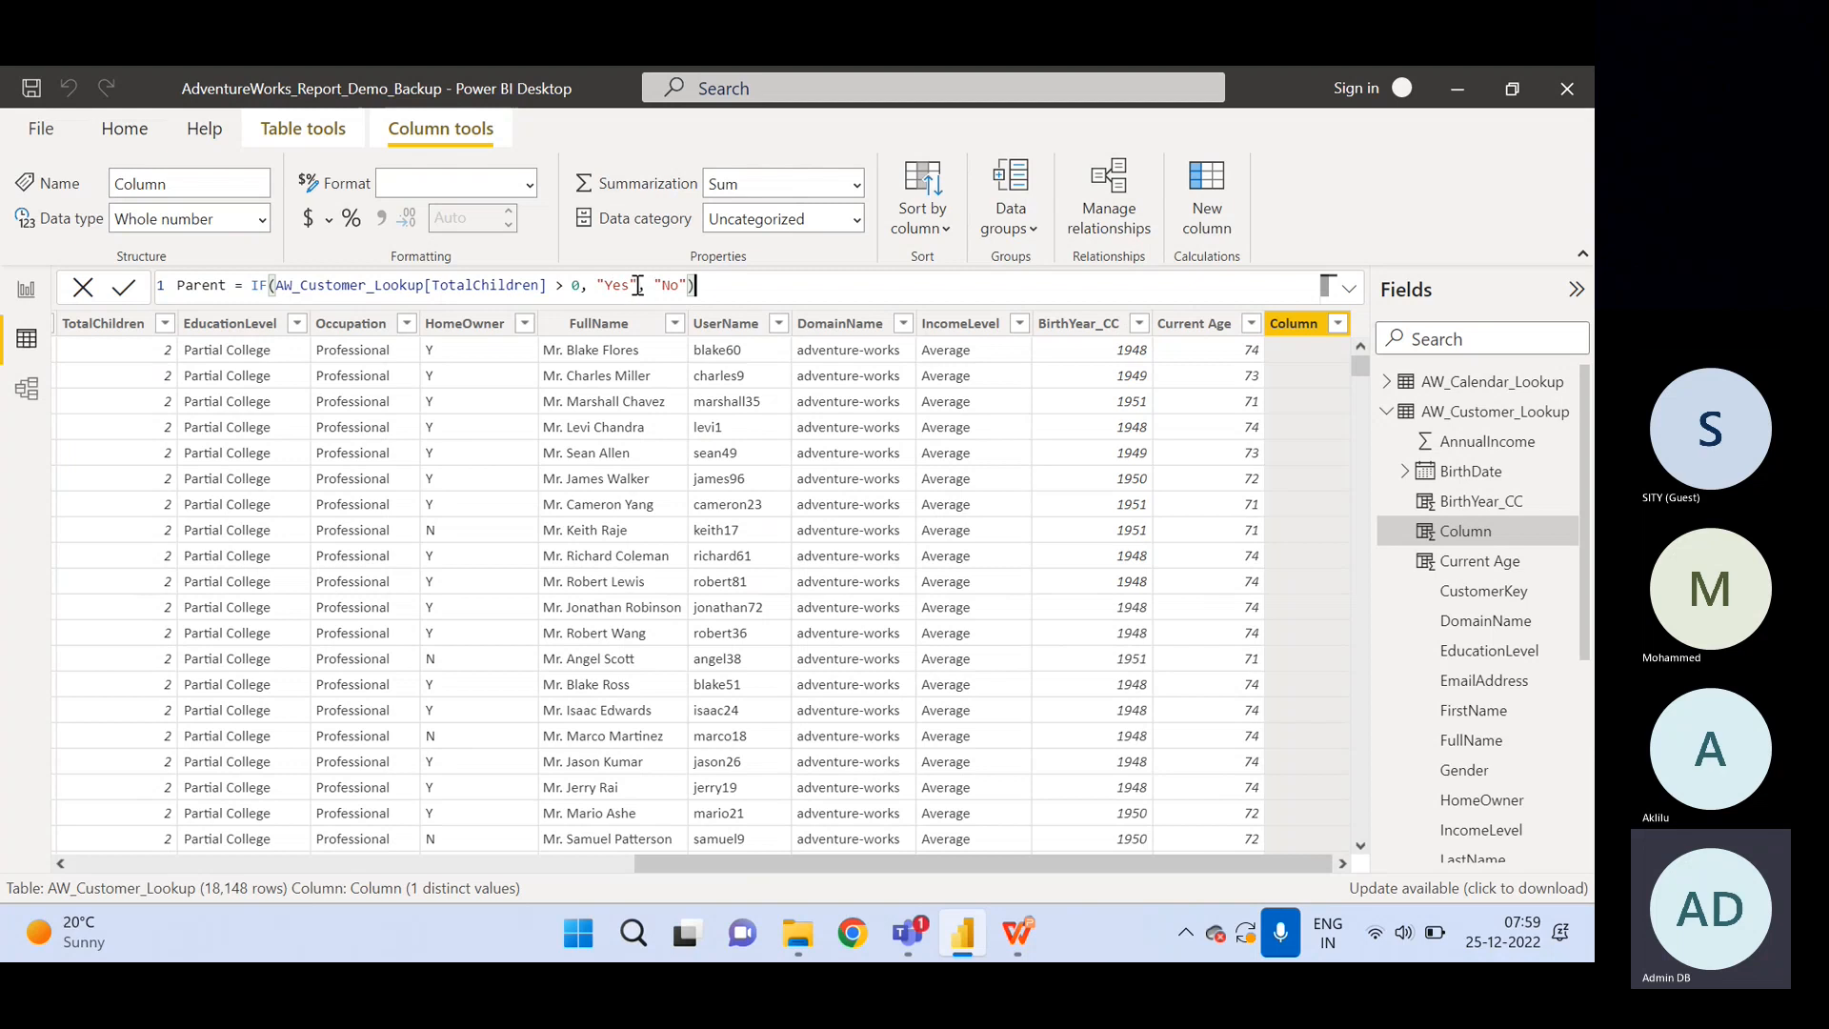
{"action": "left_click", "coordinate": [700, 285]}
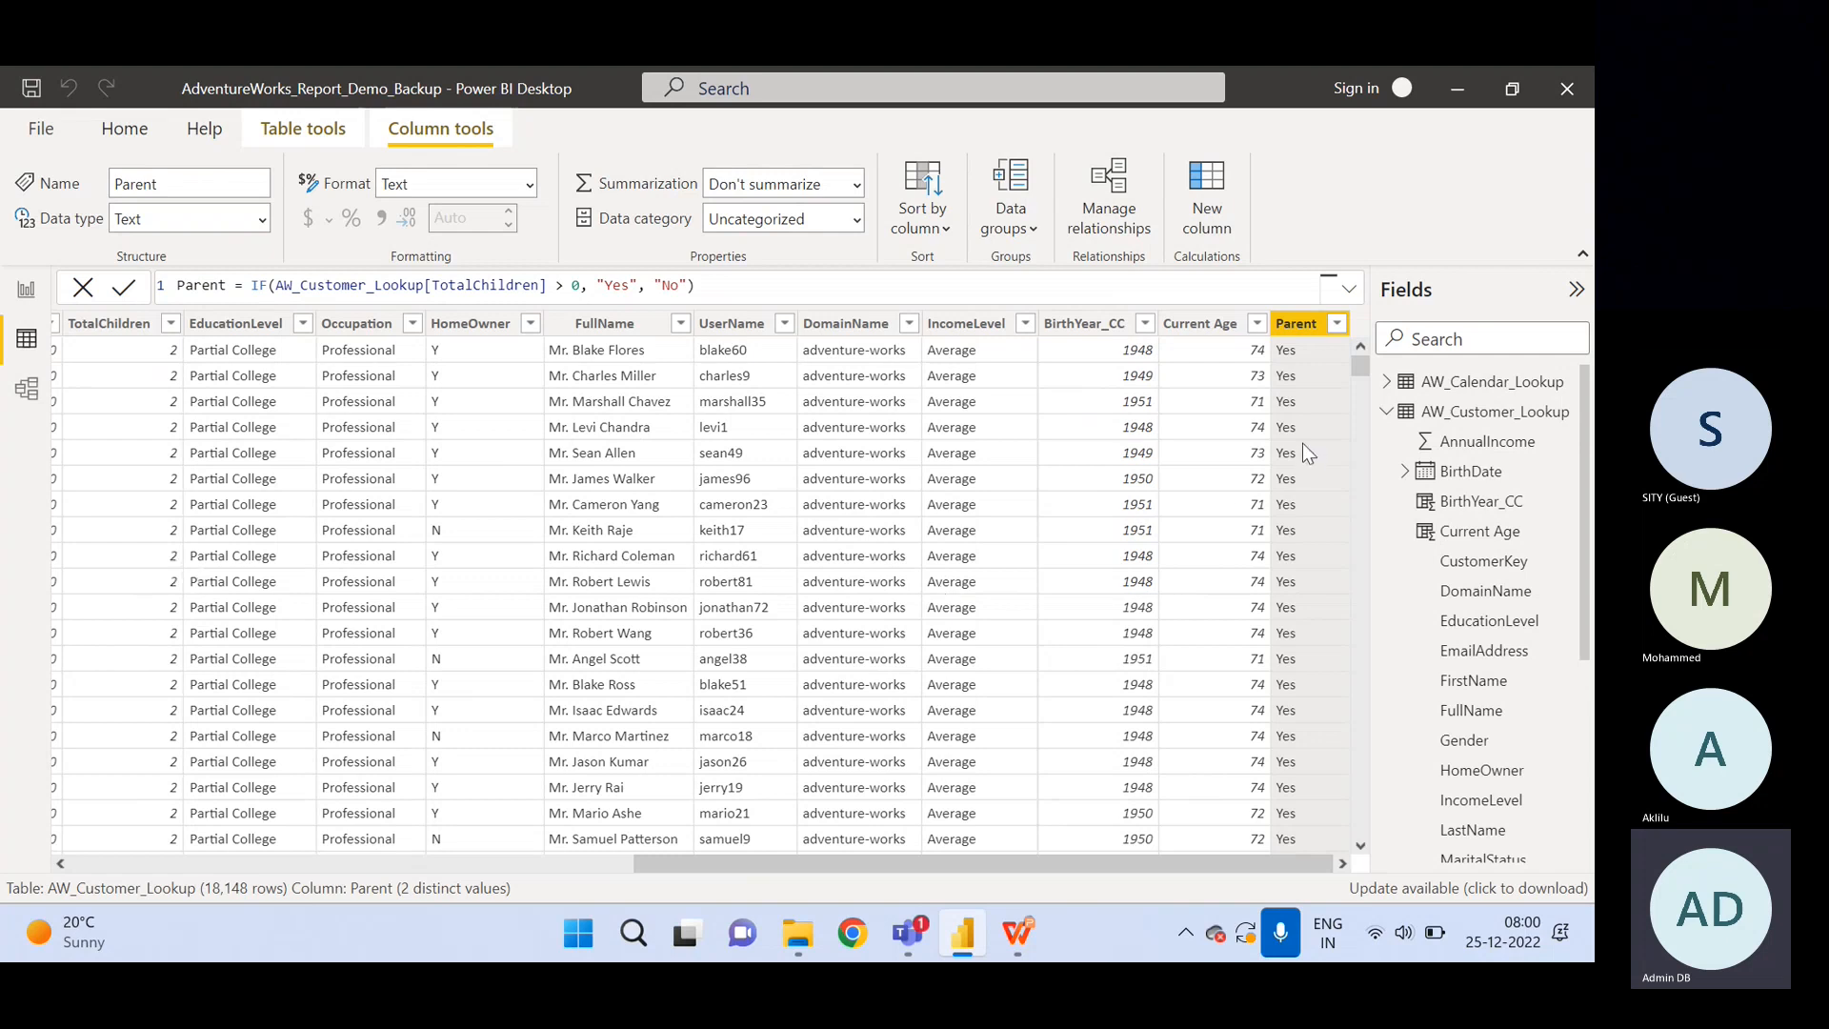
Filter the TotalChildren column to 0 to check the matching Parent values, and restore all its values in the filter.
{"action": "left_click", "coordinate": [171, 324]}
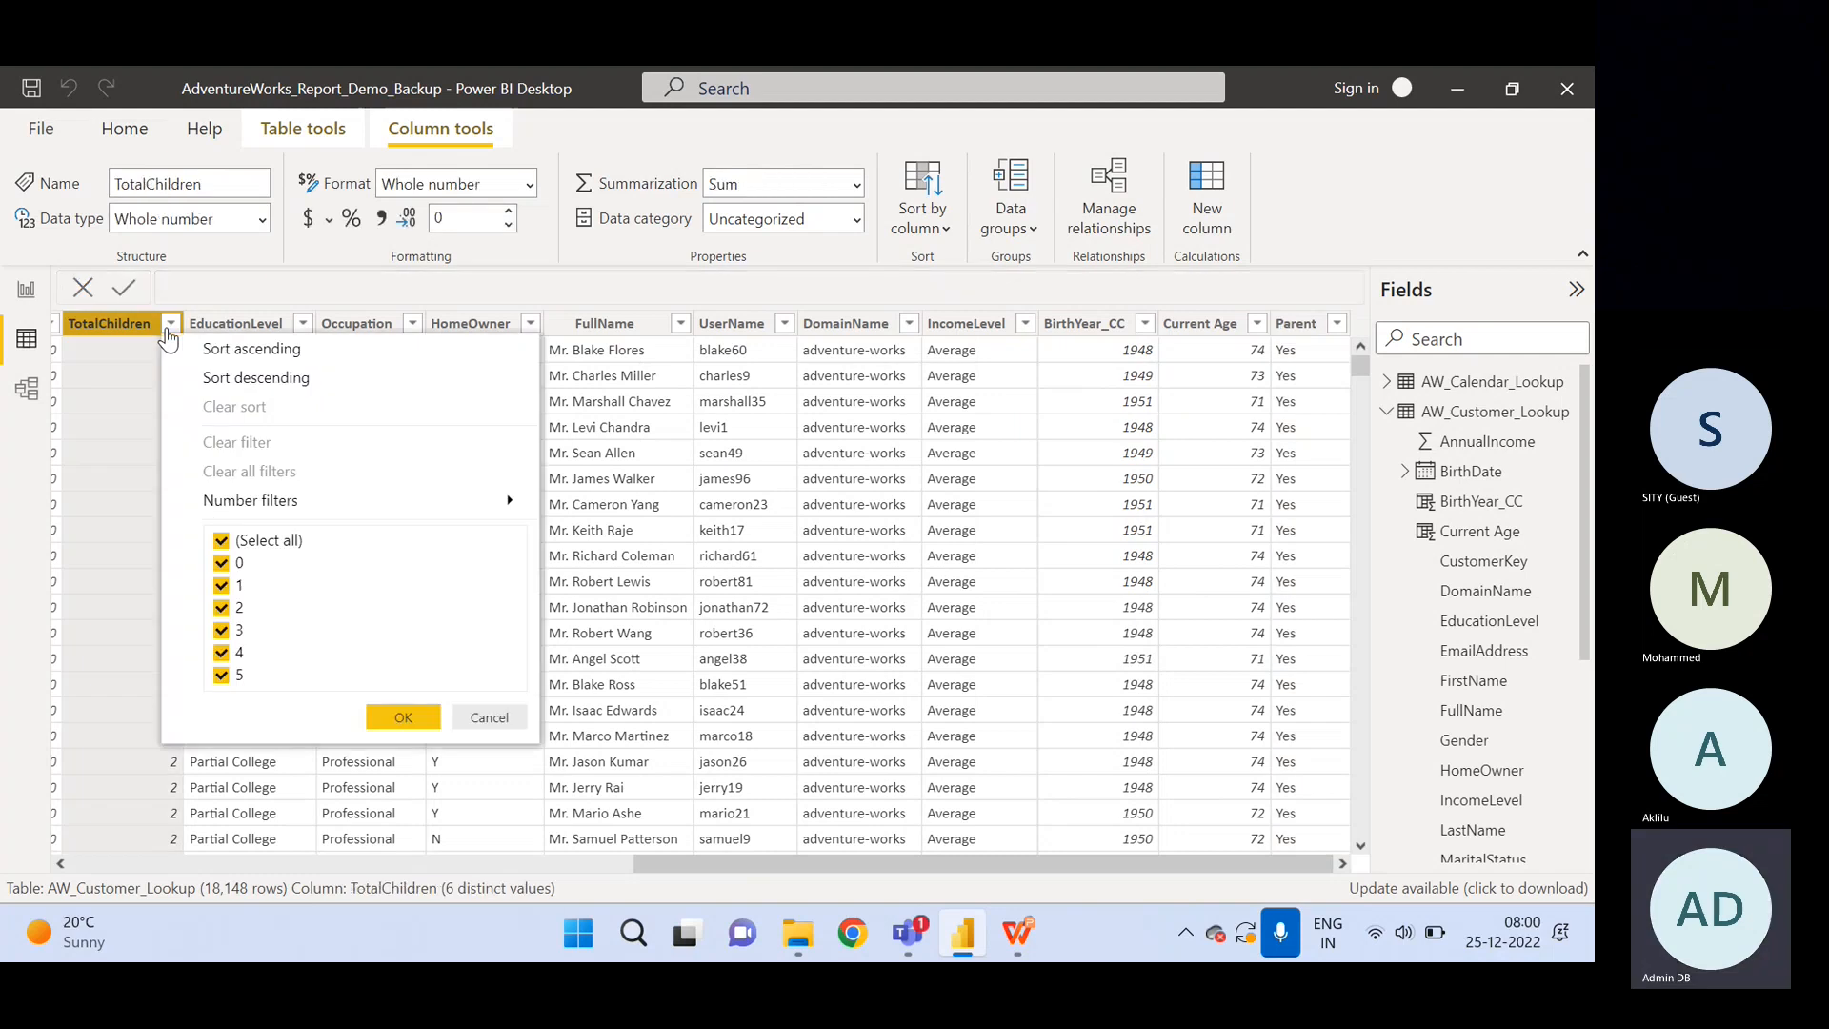
{"action": "left_click", "coordinate": [221, 540]}
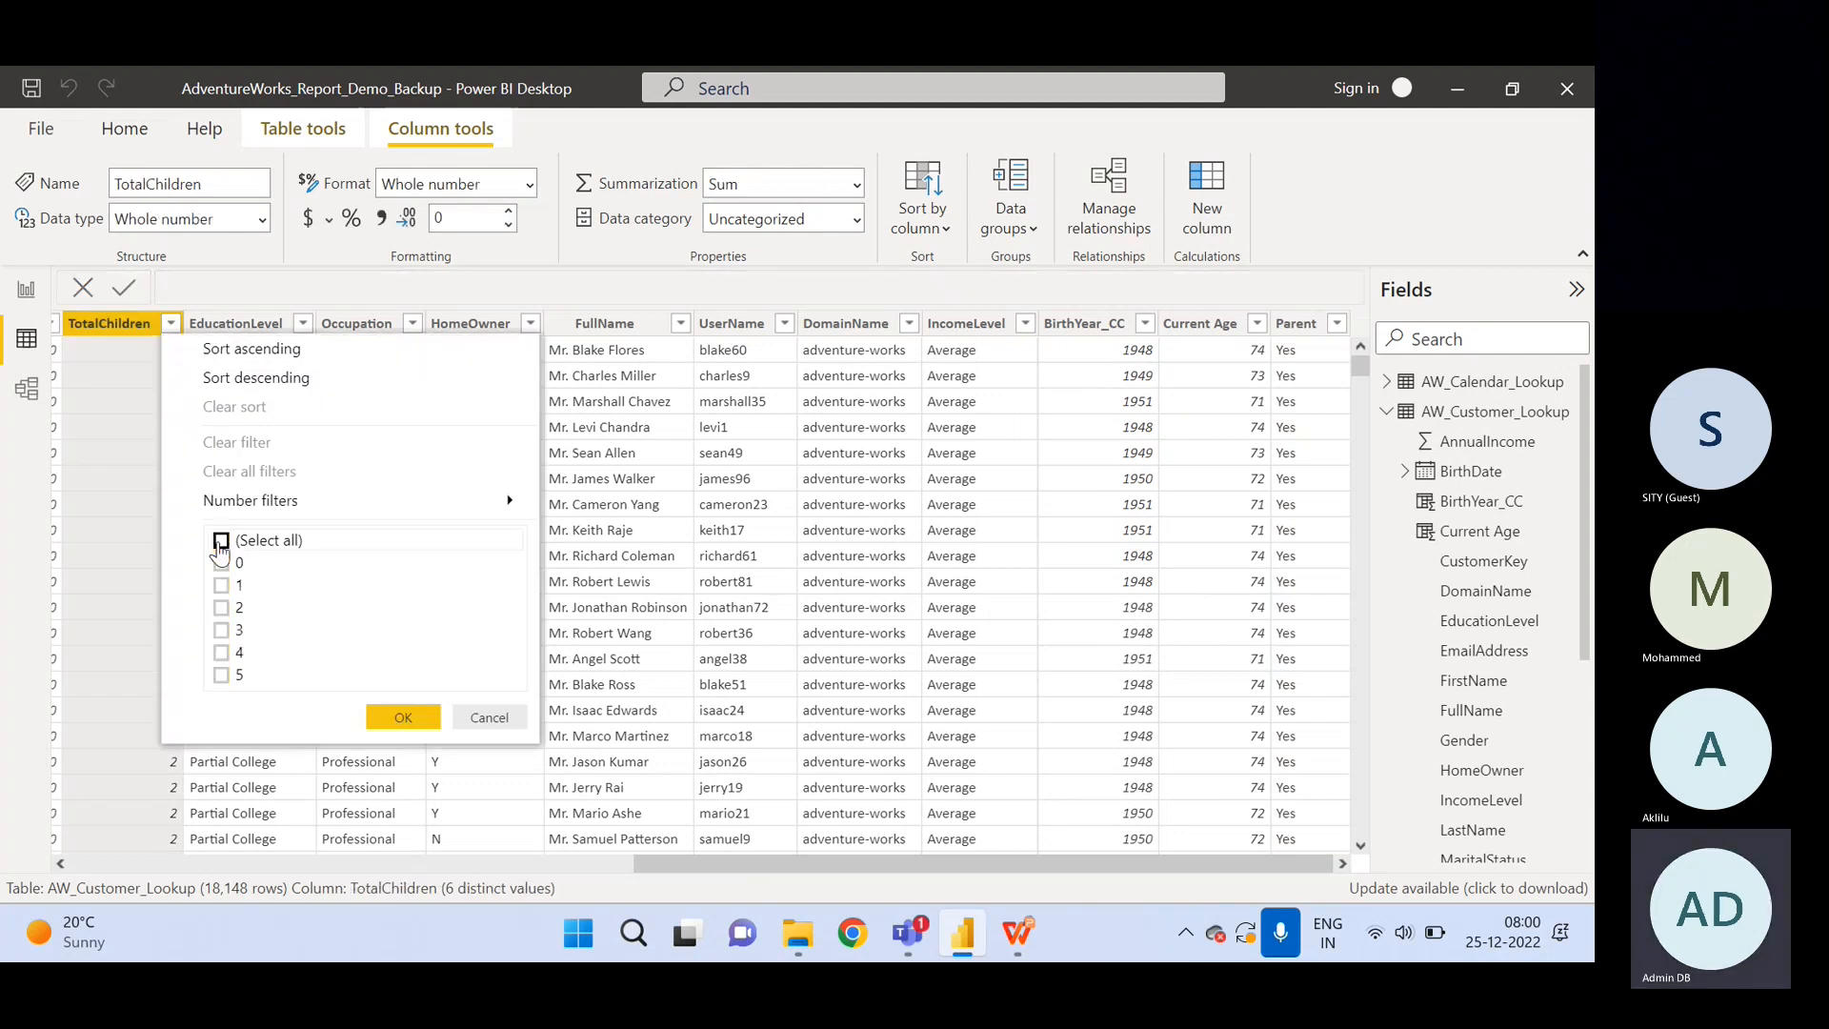
{"action": "left_click", "coordinate": [222, 564]}
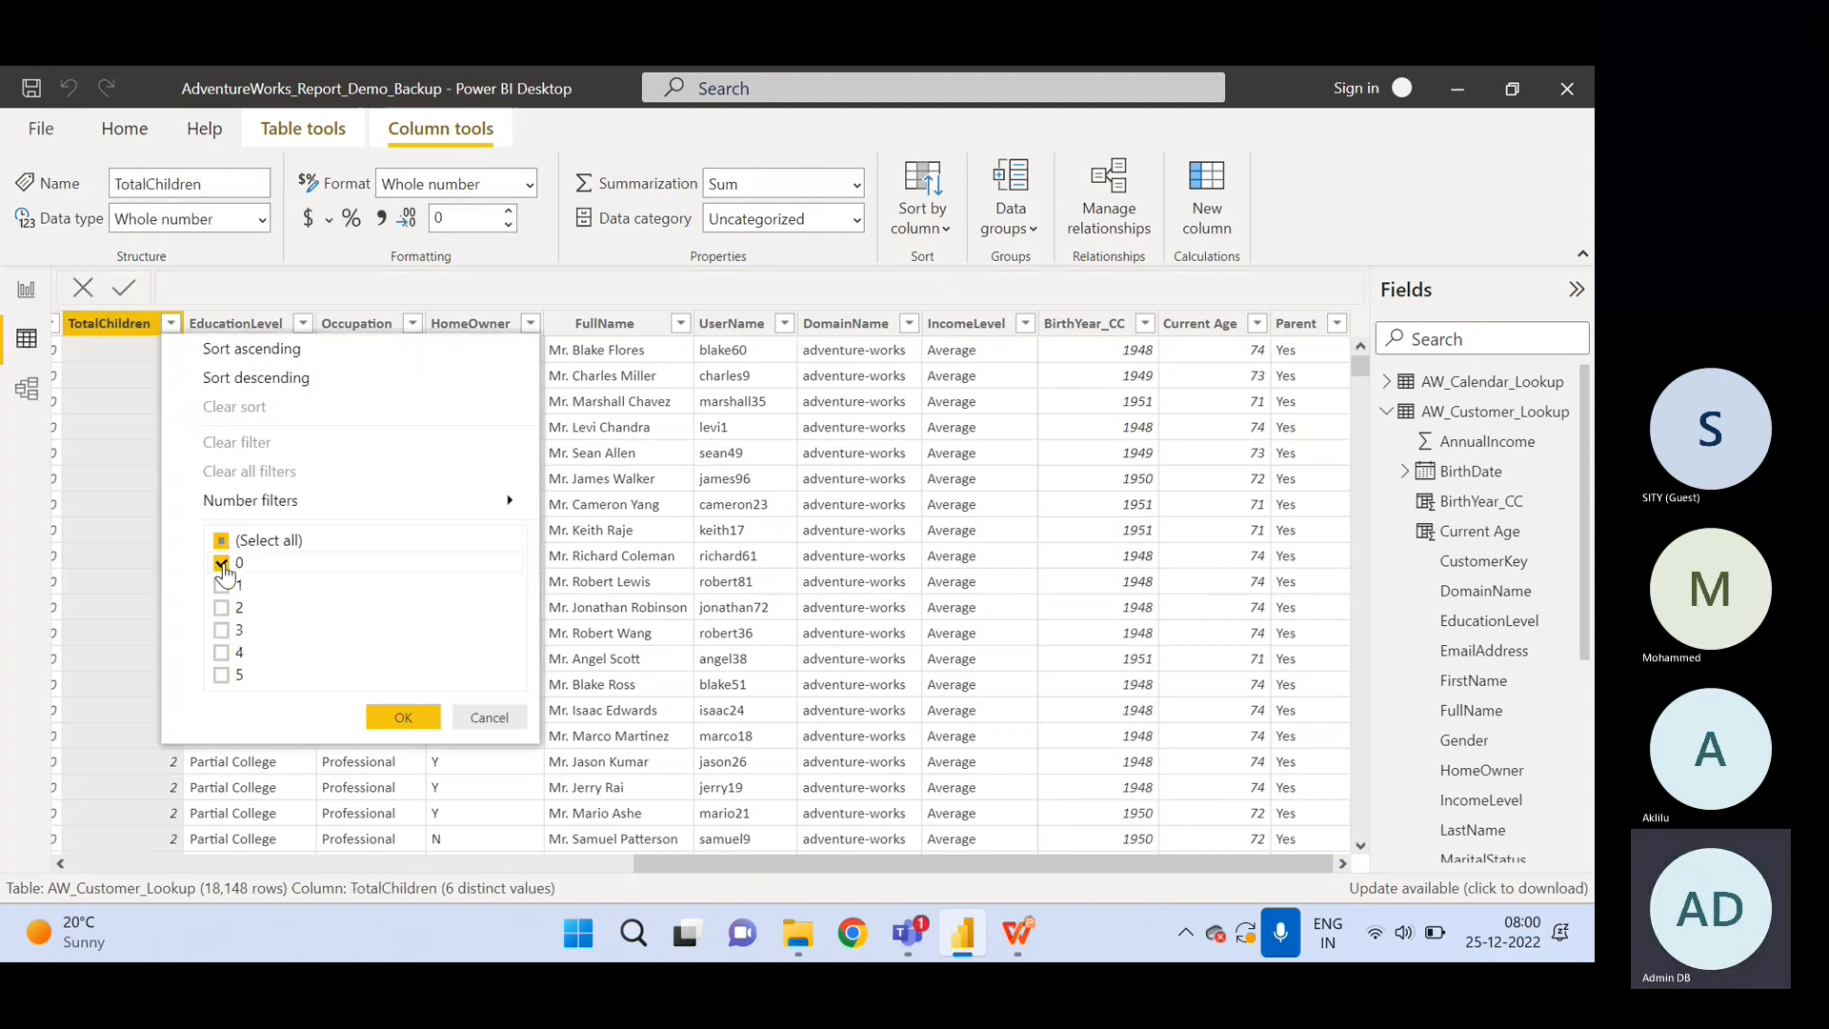
{"action": "left_click", "coordinate": [400, 716]}
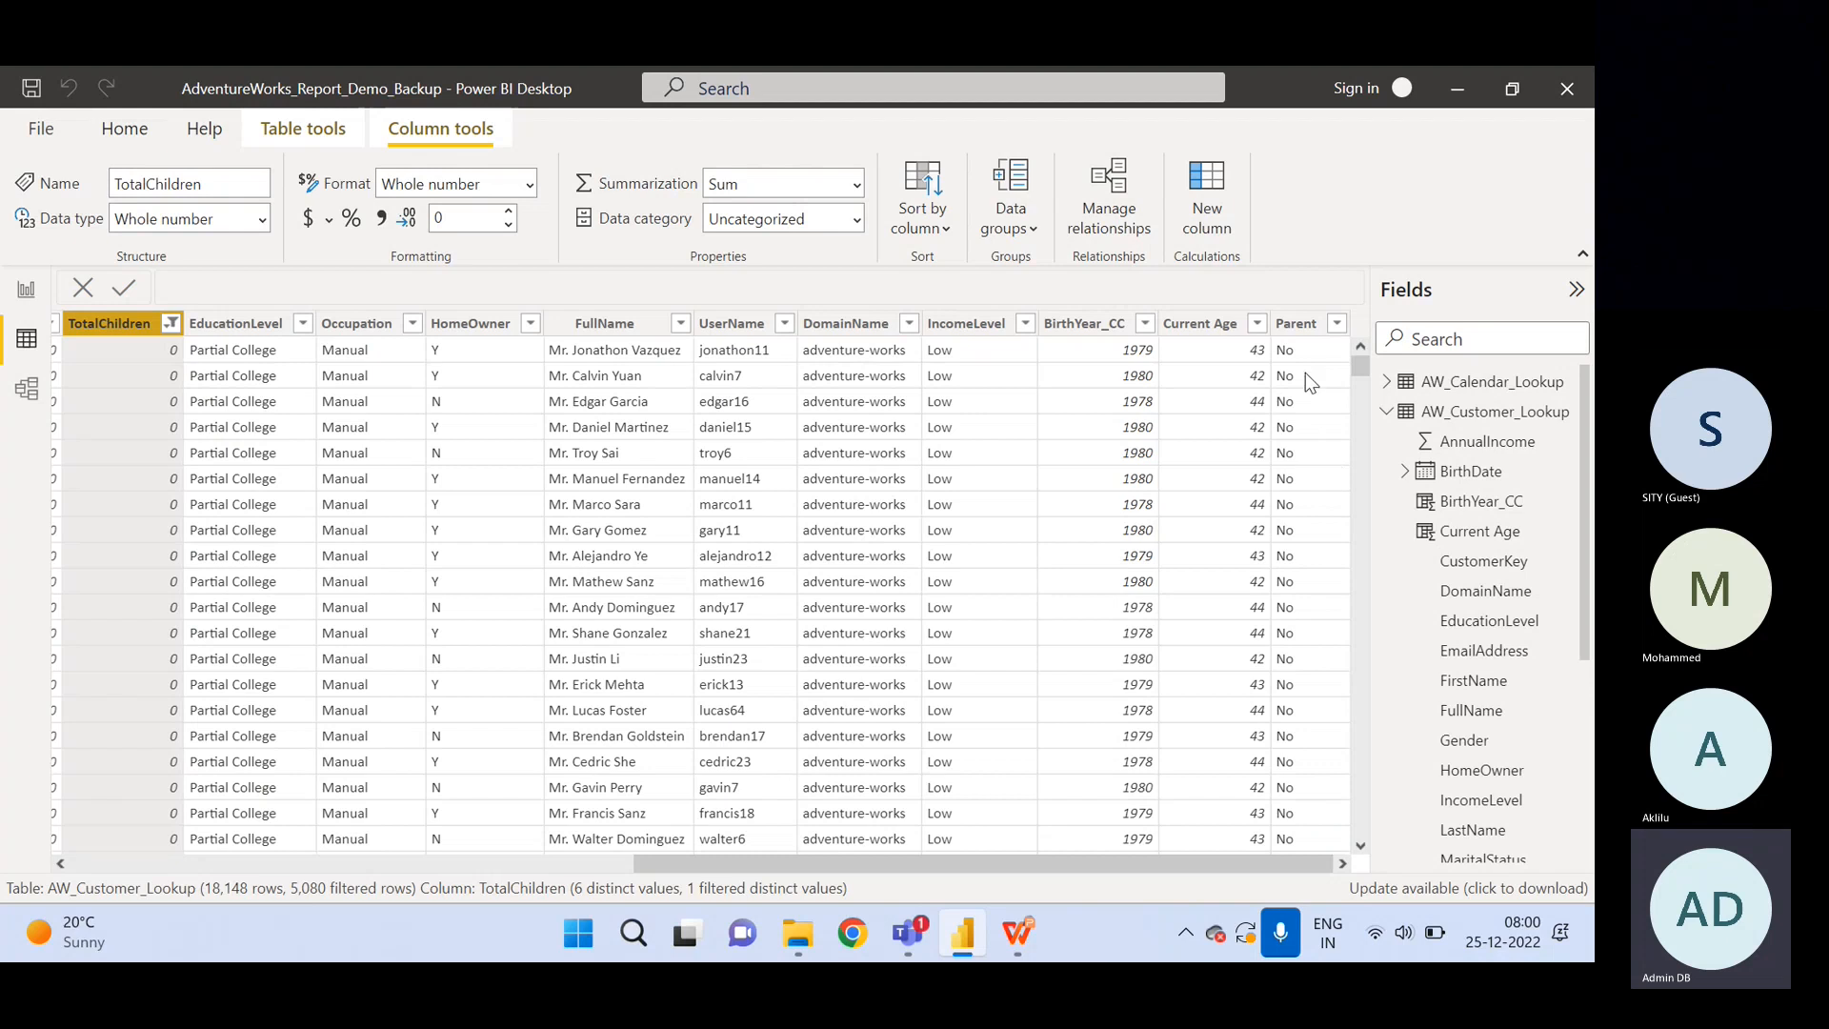
{"action": "left_click", "coordinate": [171, 324]}
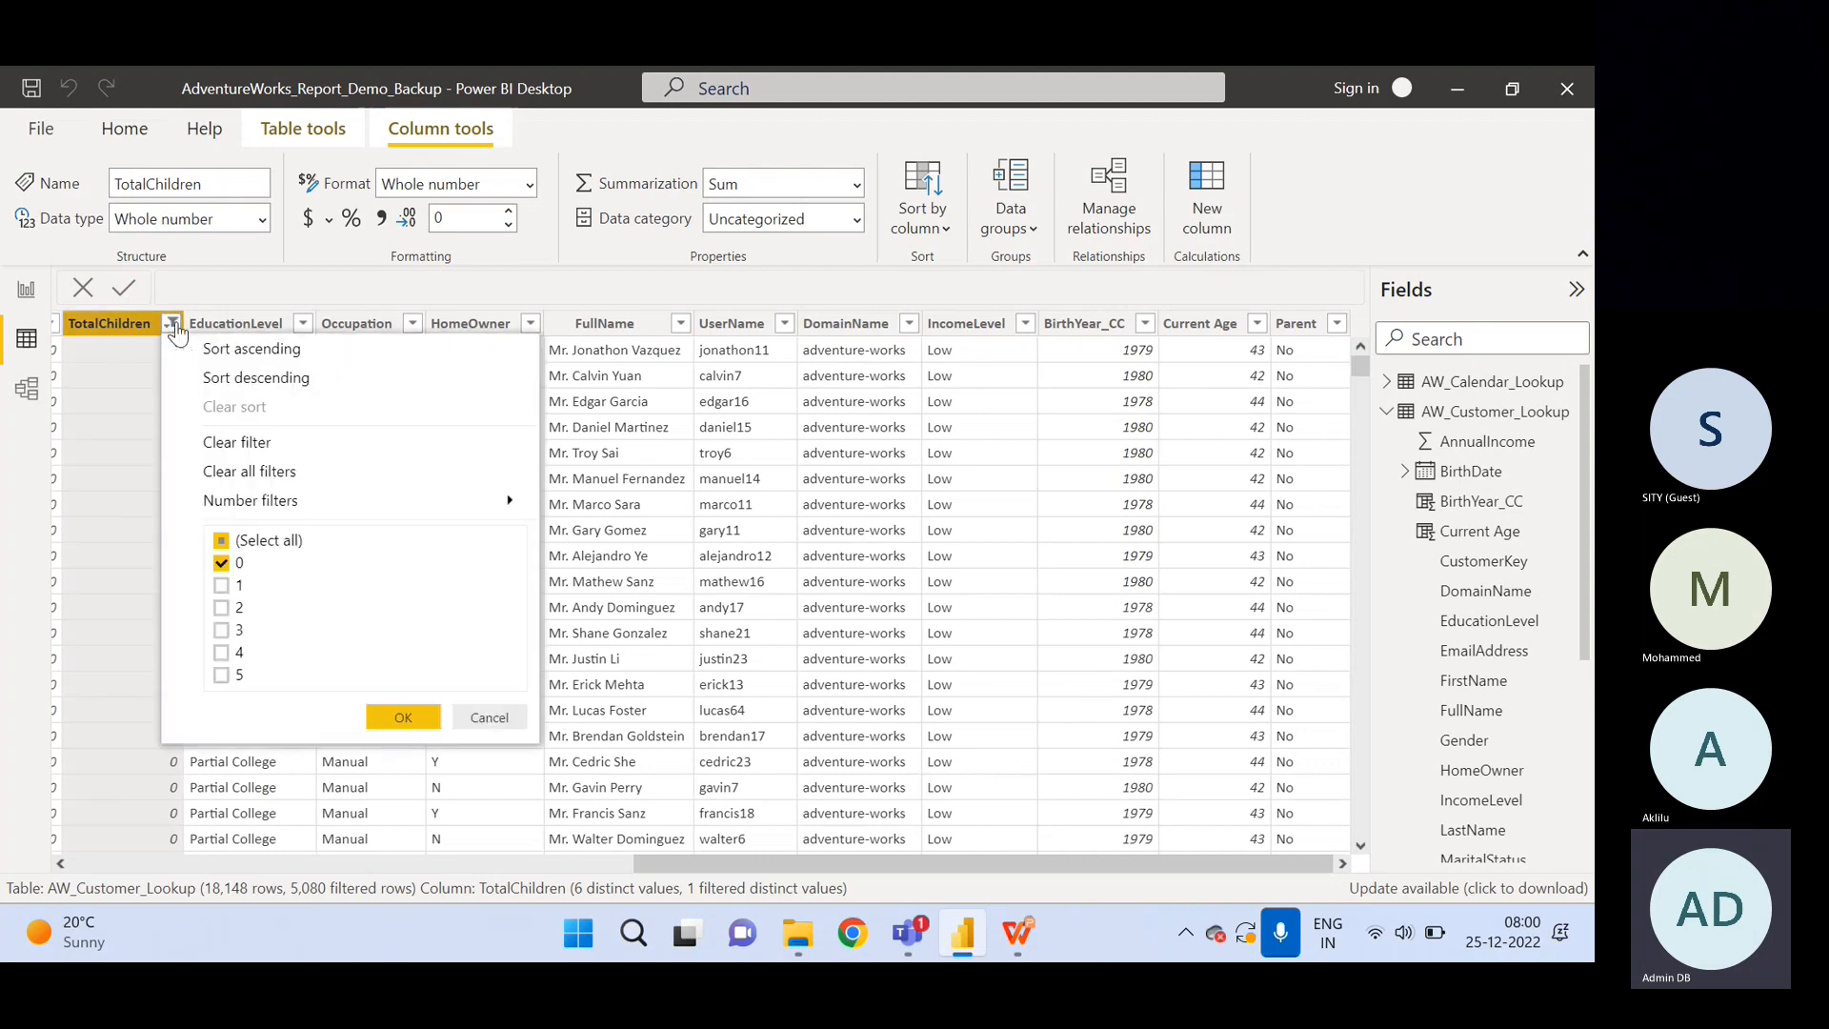
{"action": "left_click", "coordinate": [221, 563]}
{"action": "left_click", "coordinate": [221, 540]}
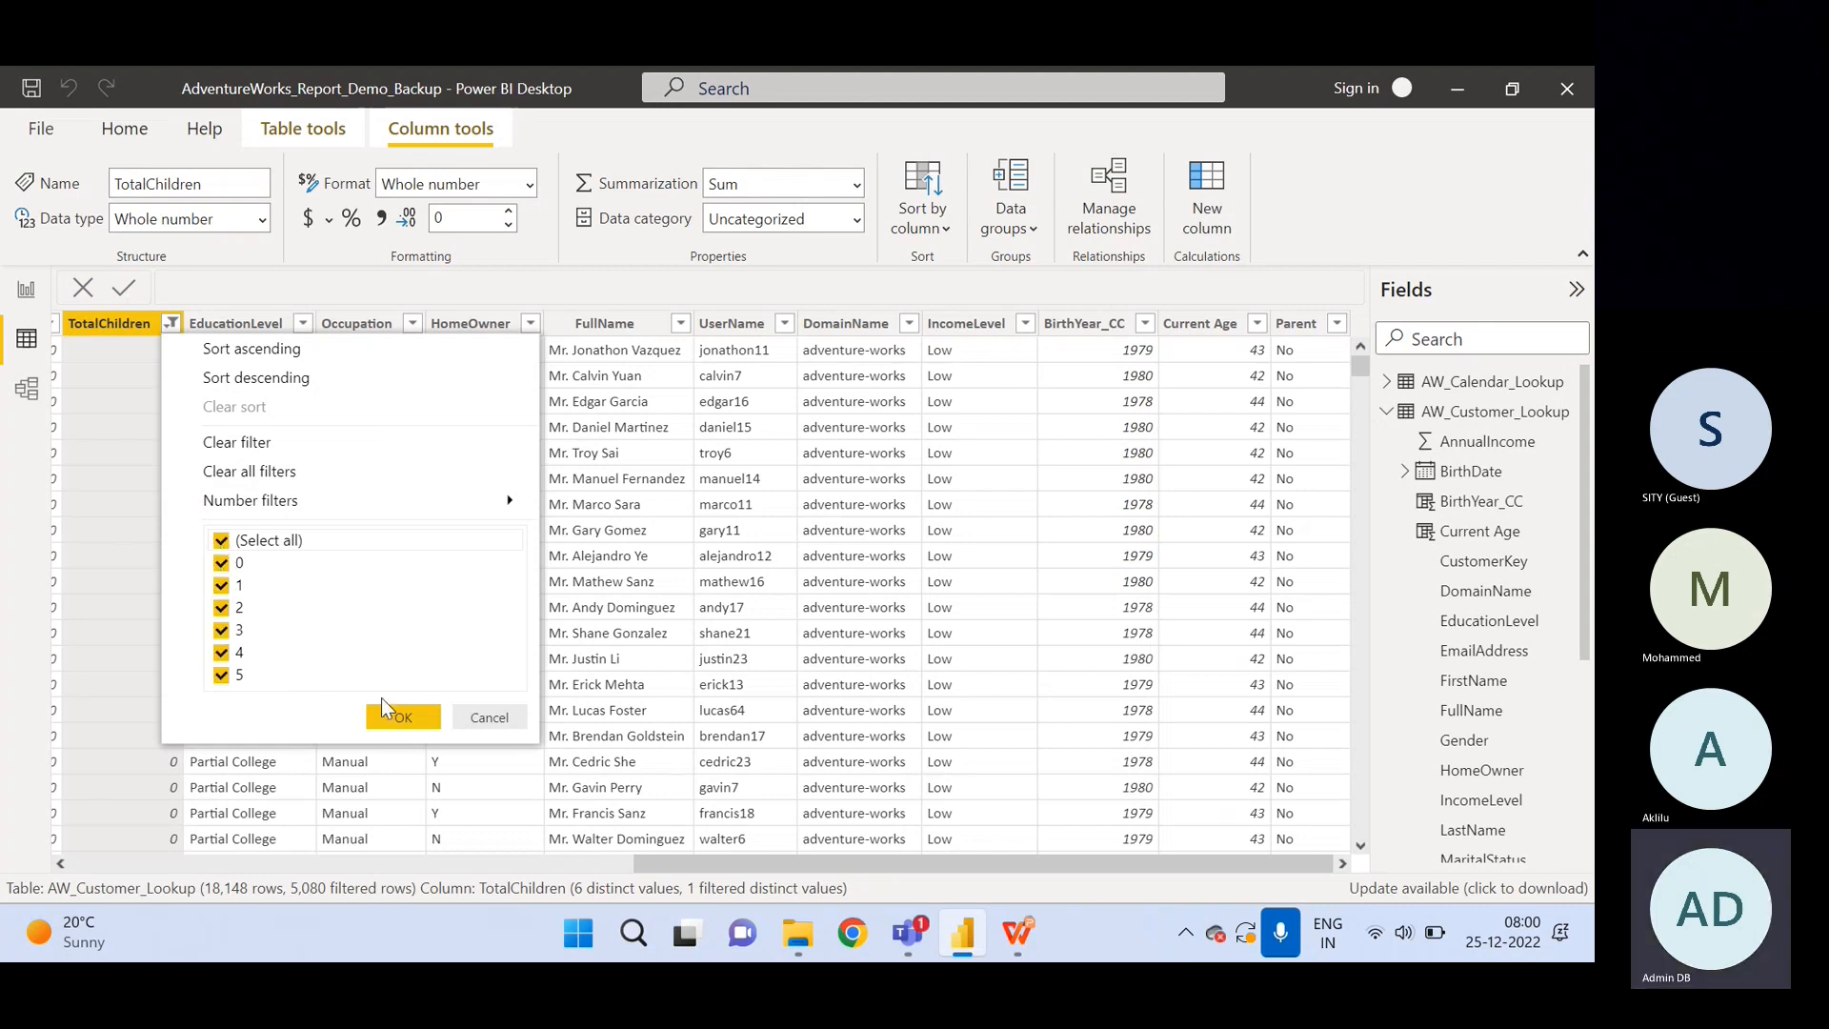
{"action": "left_click", "coordinate": [403, 718]}
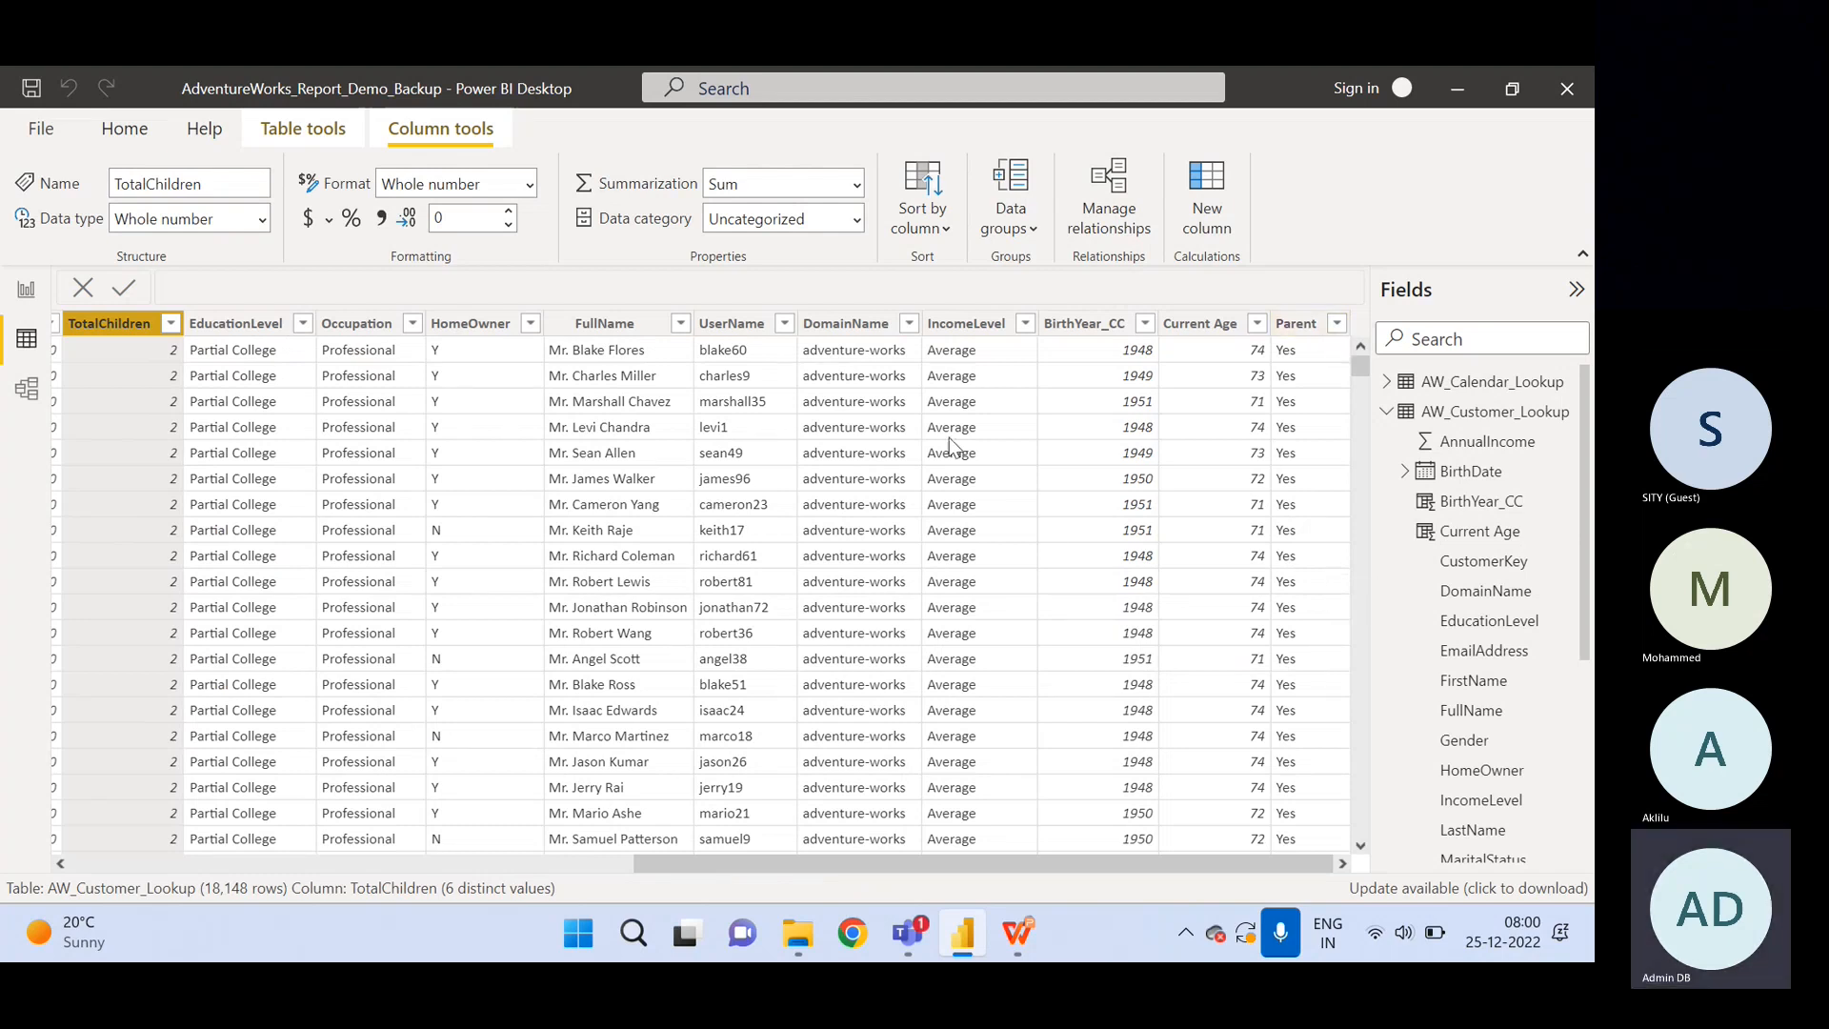
Review the IF condition and results in the Parent formula, view the logical functions slide in WPS Office, and return to Power BI.
{"action": "left_click", "coordinate": [1296, 325]}
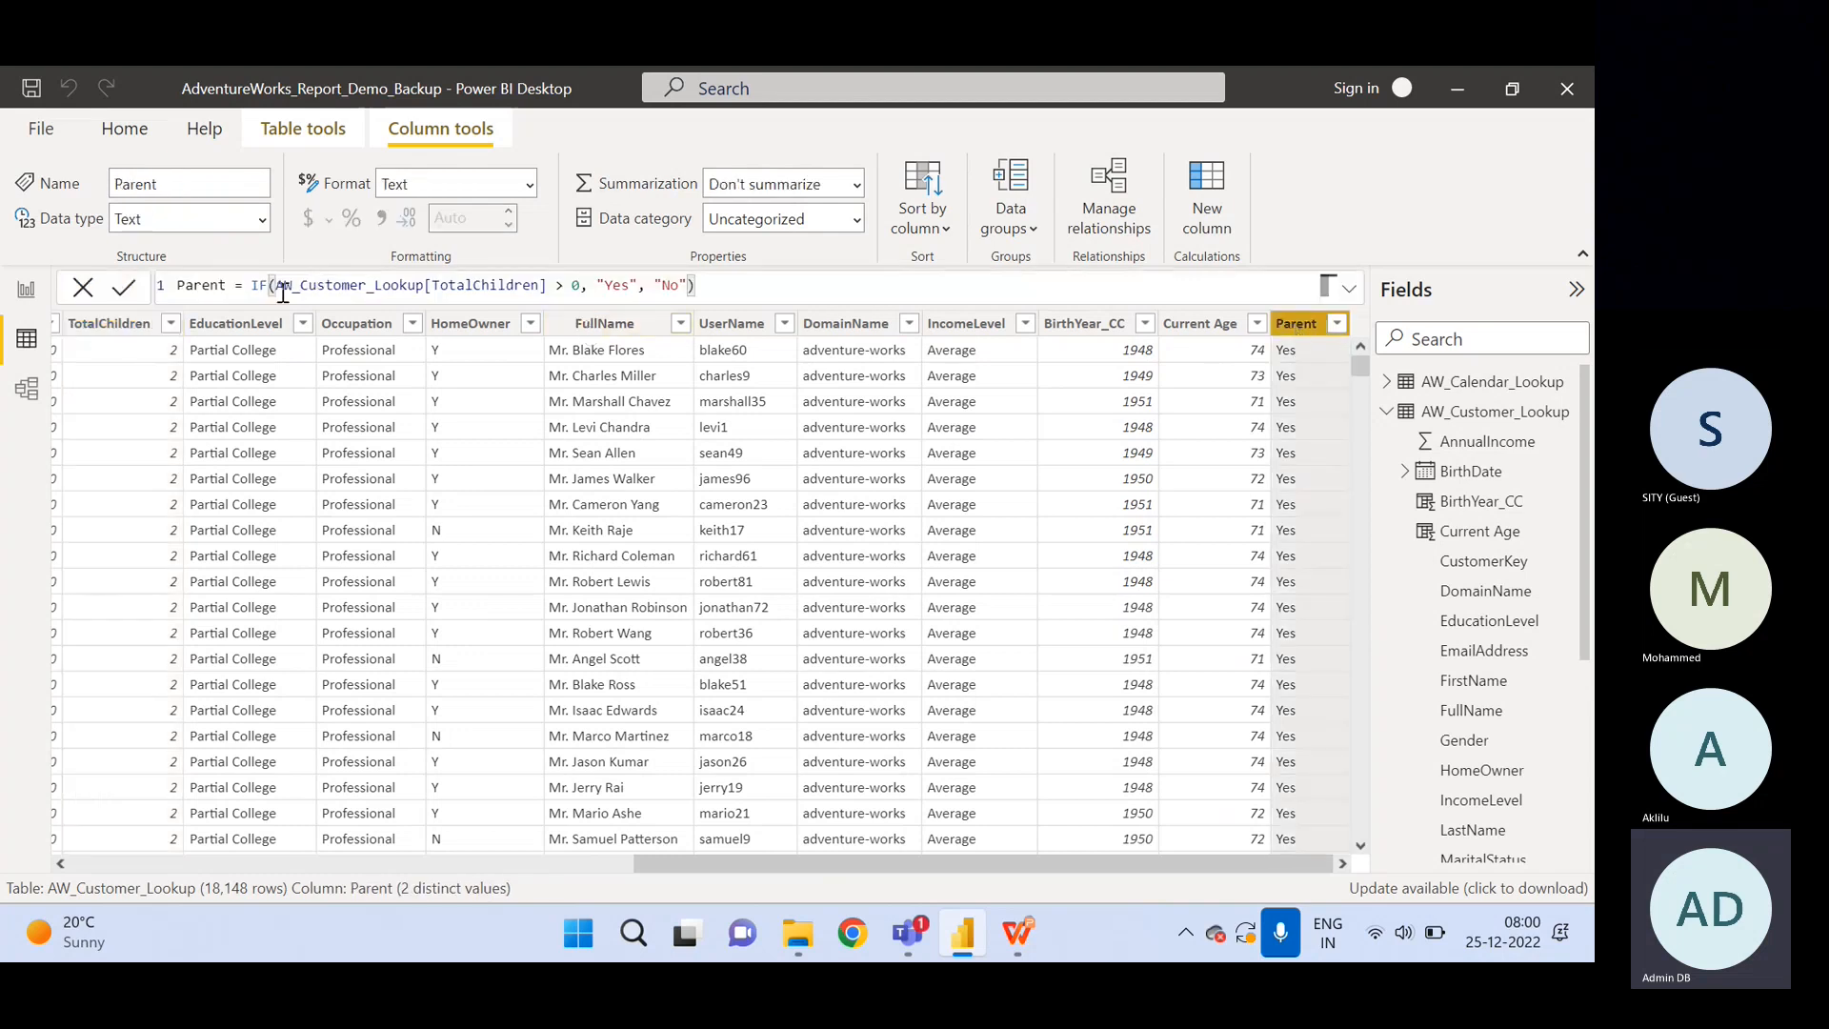
{"action": "key", "text": "shift+Home"}
{"action": "left_click_drag", "start_coordinate": [277, 285], "coordinate": [583, 288]}
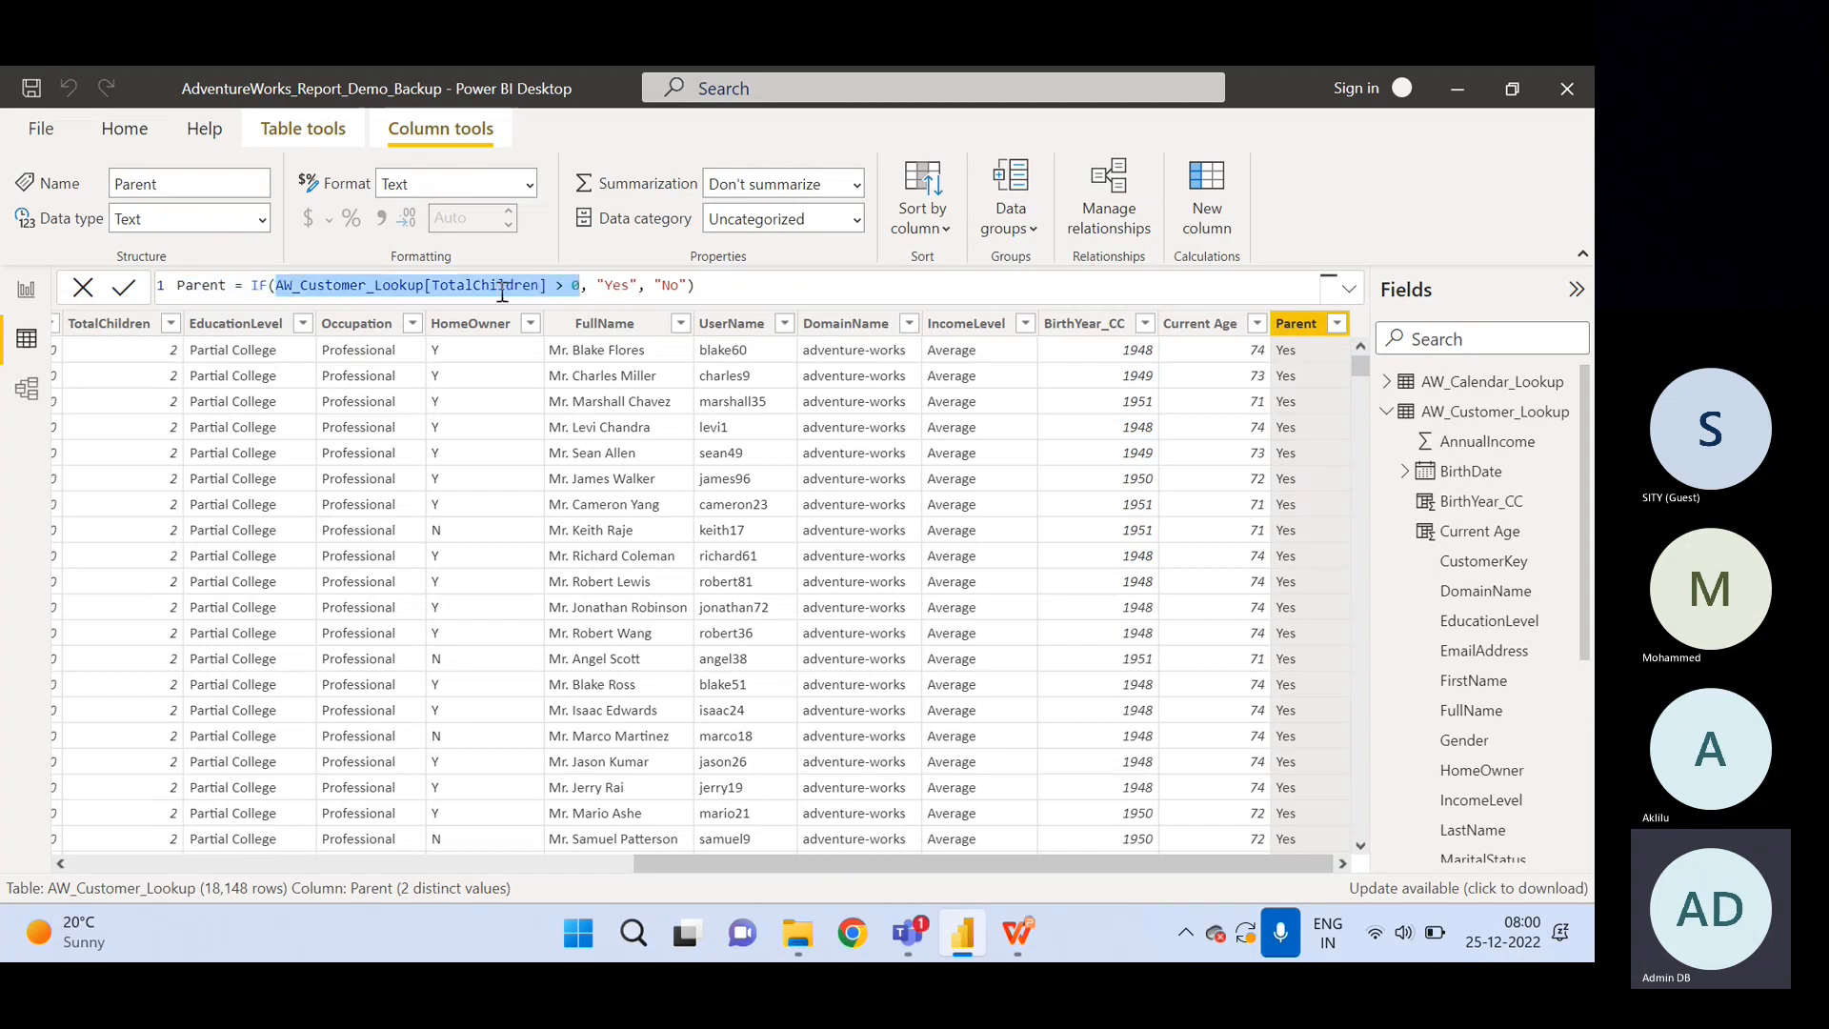
{"action": "mouse_move", "coordinate": [637, 285]}
{"action": "left_mouse_down"}
{"action": "mouse_move", "coordinate": [596, 285]}
{"action": "mouse_move", "coordinate": [653, 288]}
{"action": "left_mouse_up"}
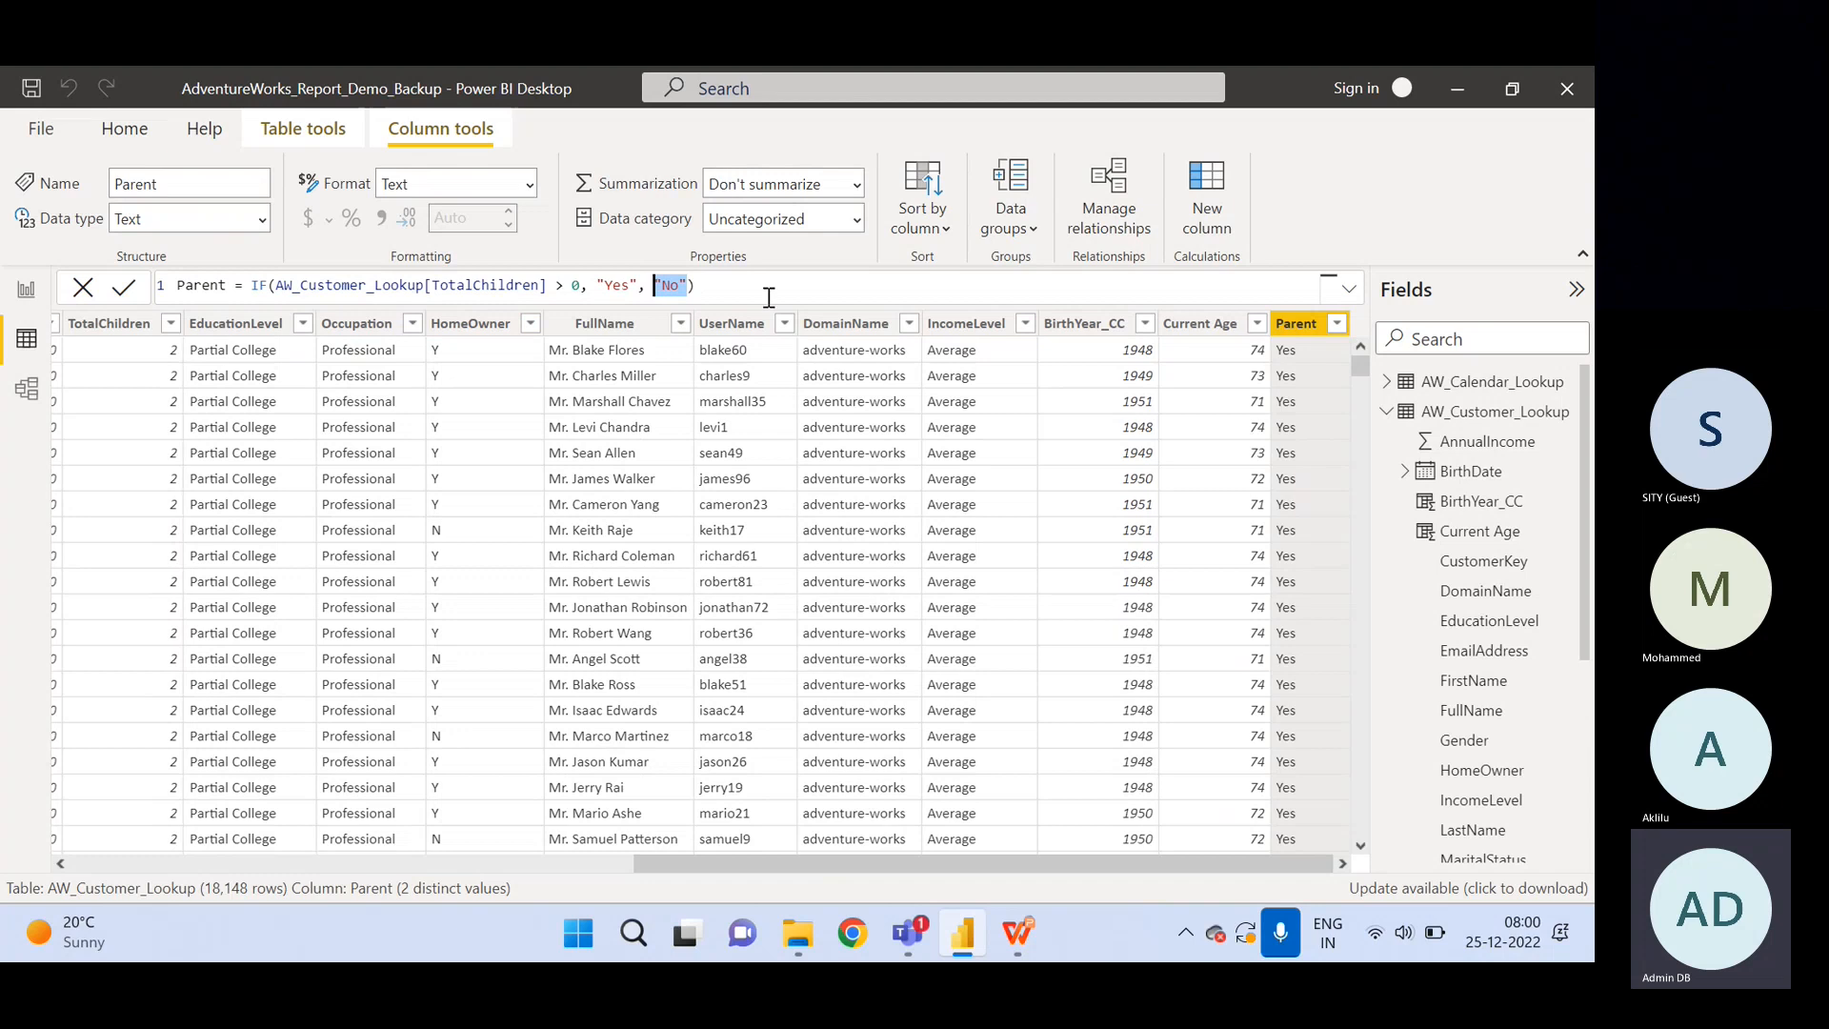
{"action": "left_click", "coordinate": [805, 300]}
{"action": "left_click_drag", "start_coordinate": [272, 287], "coordinate": [233, 287]}
{"action": "left_click", "coordinate": [1205, 287]}
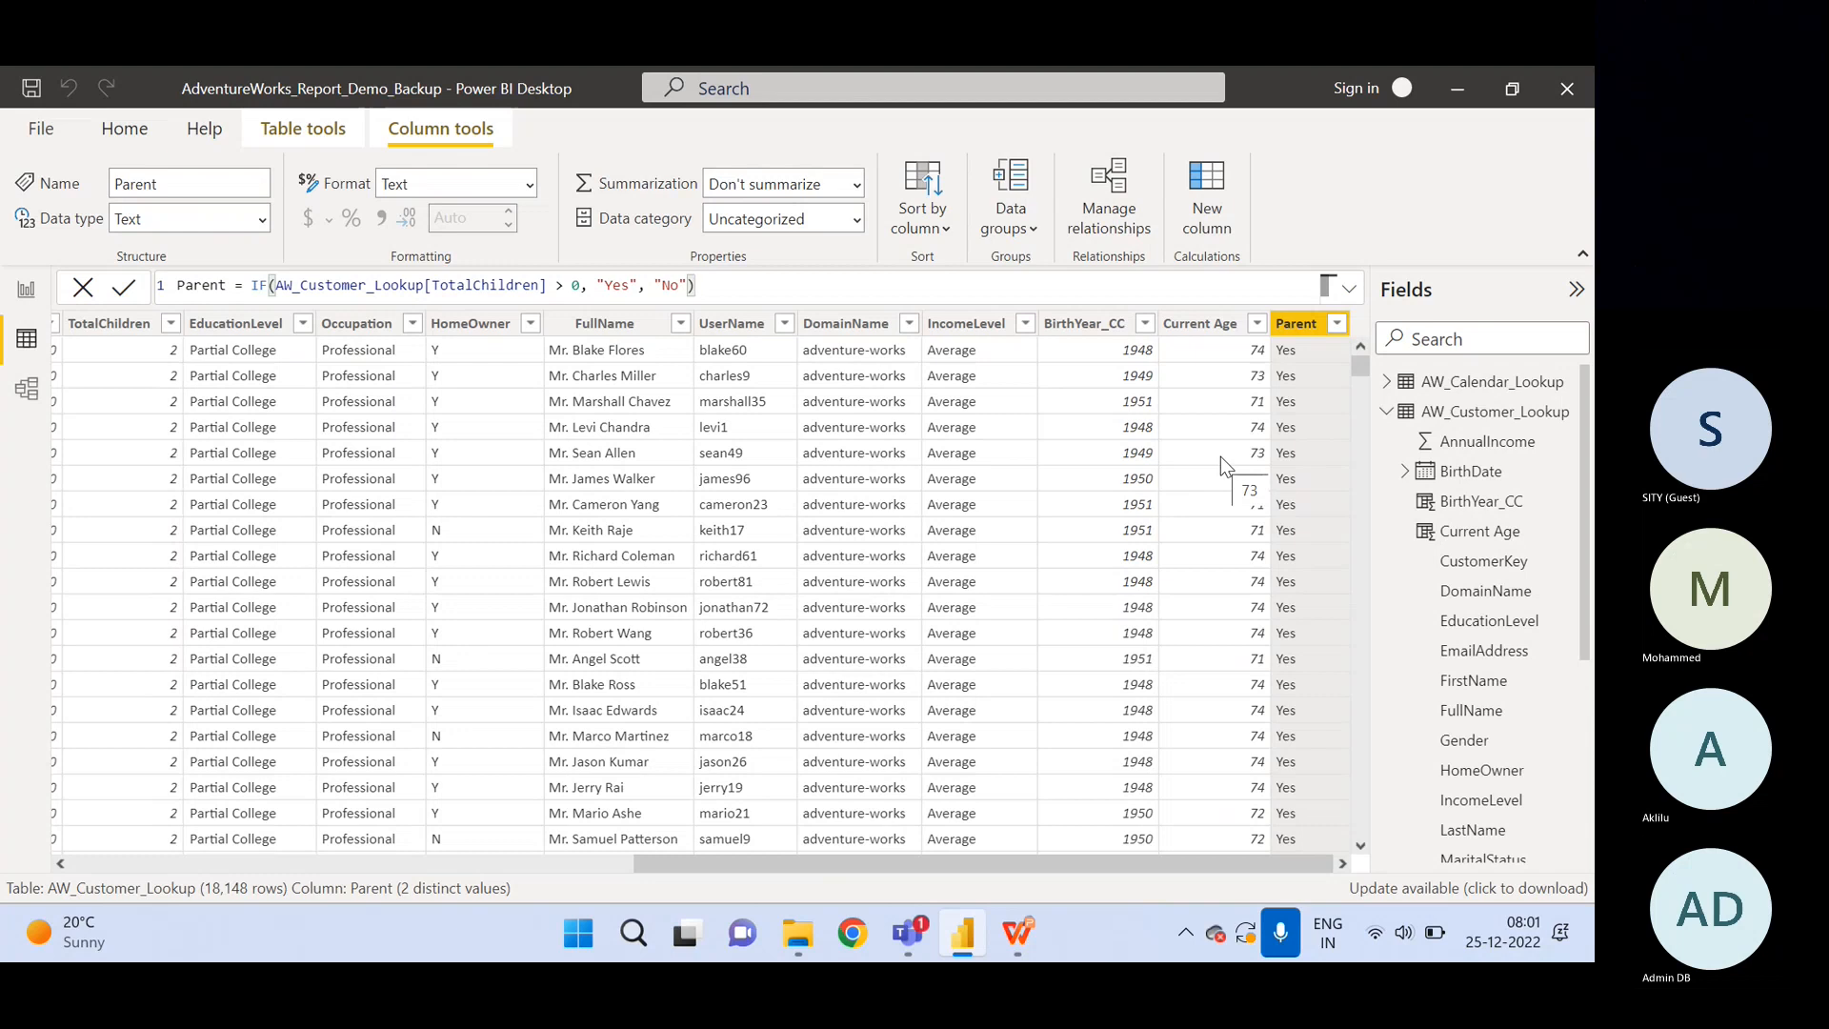
{"action": "left_click", "coordinate": [1018, 953]}
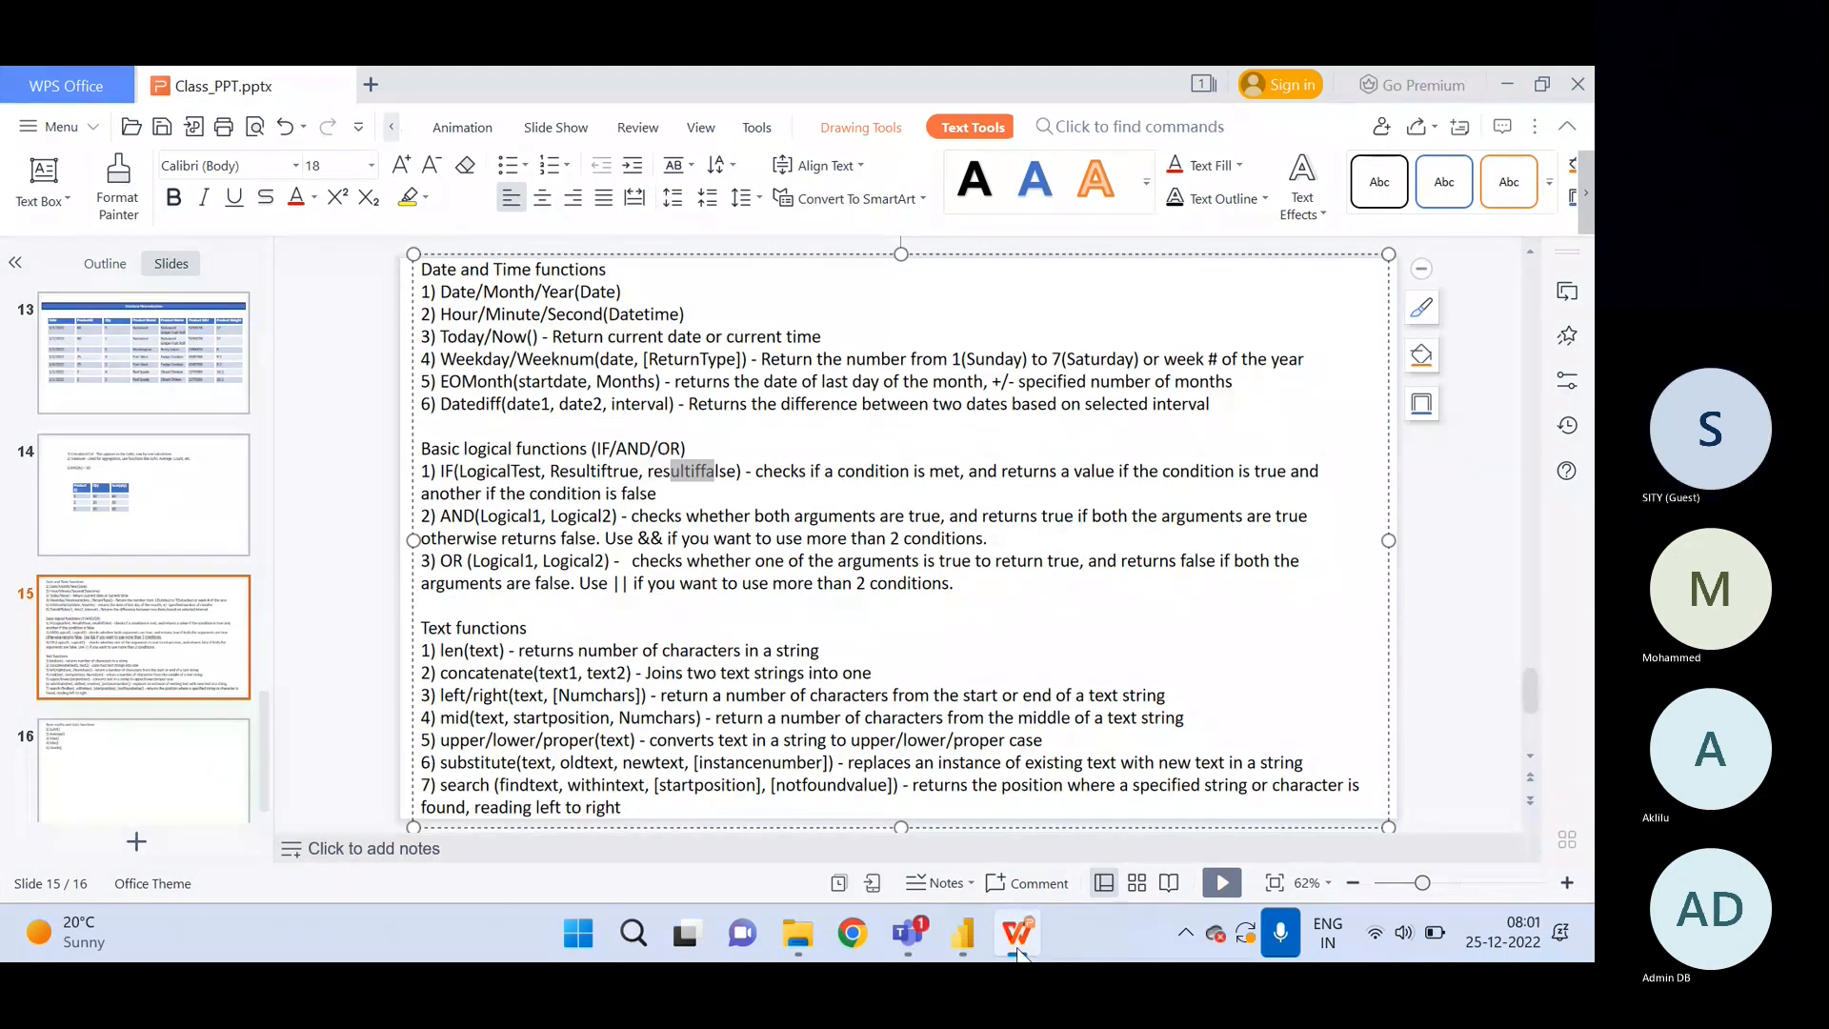
{"action": "left_click", "coordinate": [1017, 952]}
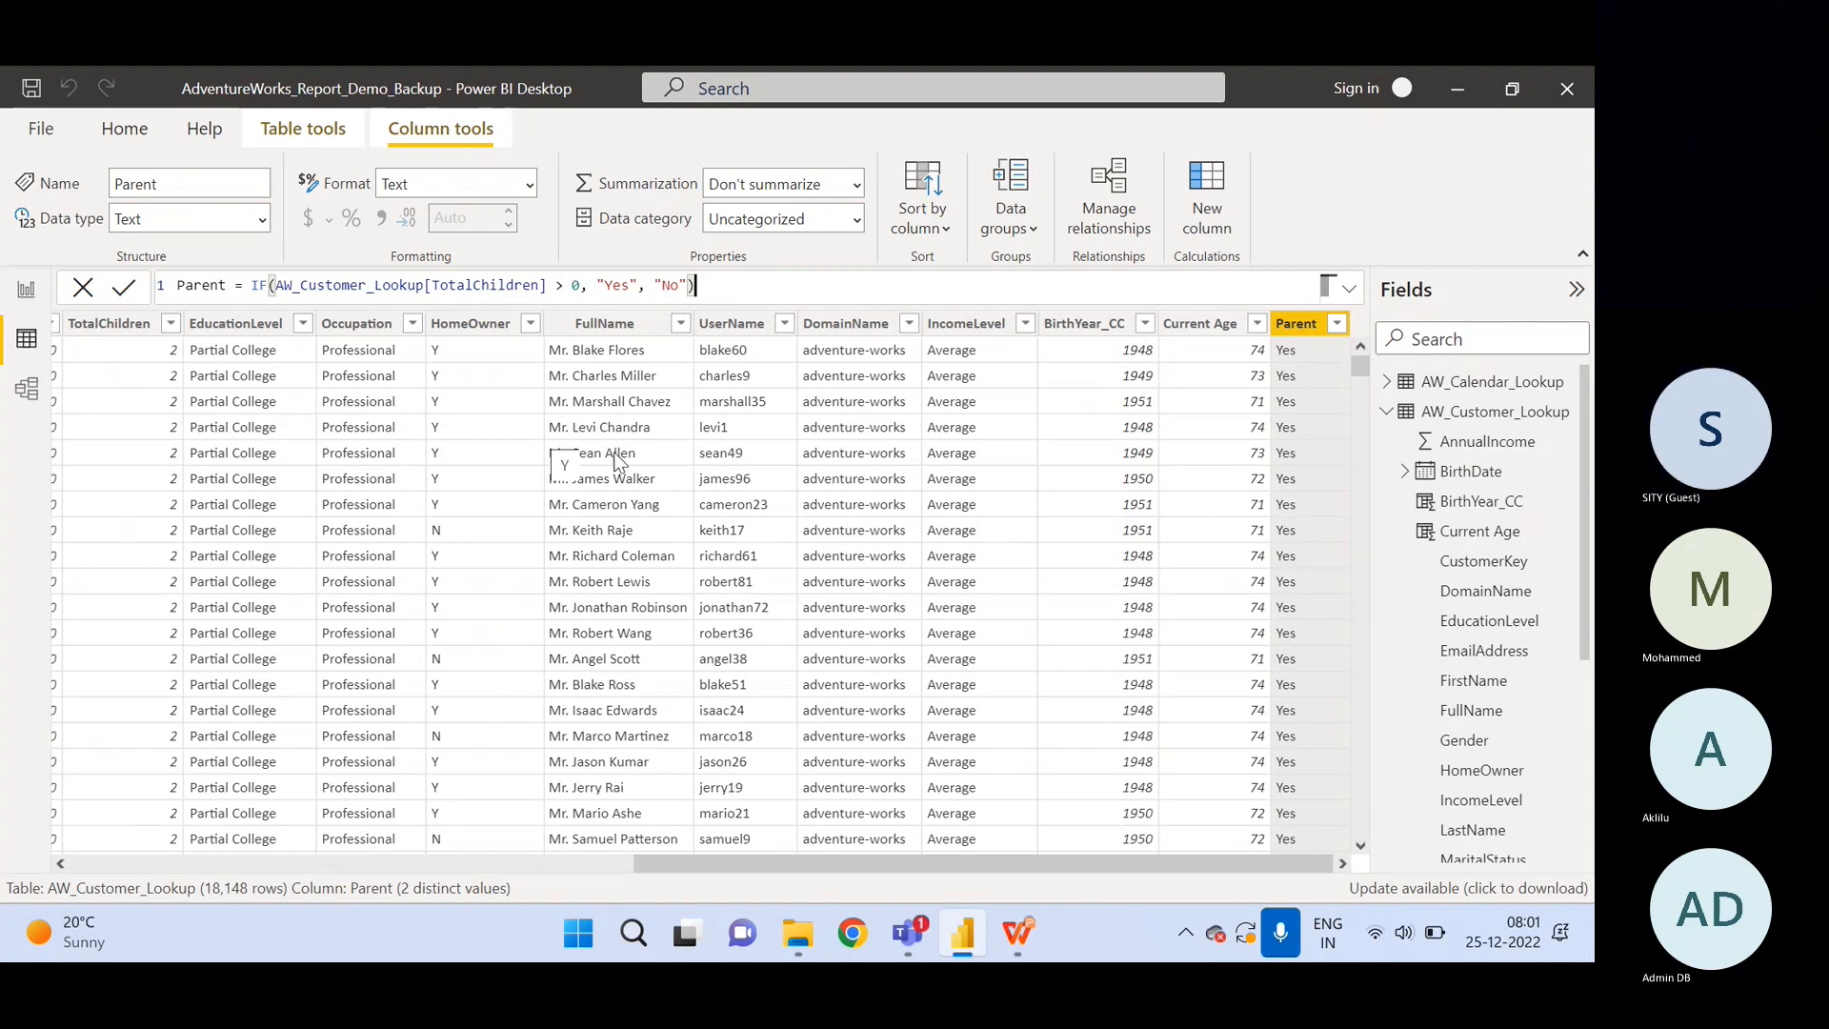
Compare the TotalChildren column with the AW_Customer_Lookup[TotalChildren] > 0 condition in the Parent formula.
{"action": "left_click_drag", "start_coordinate": [695, 869], "coordinate": [7, 829]}
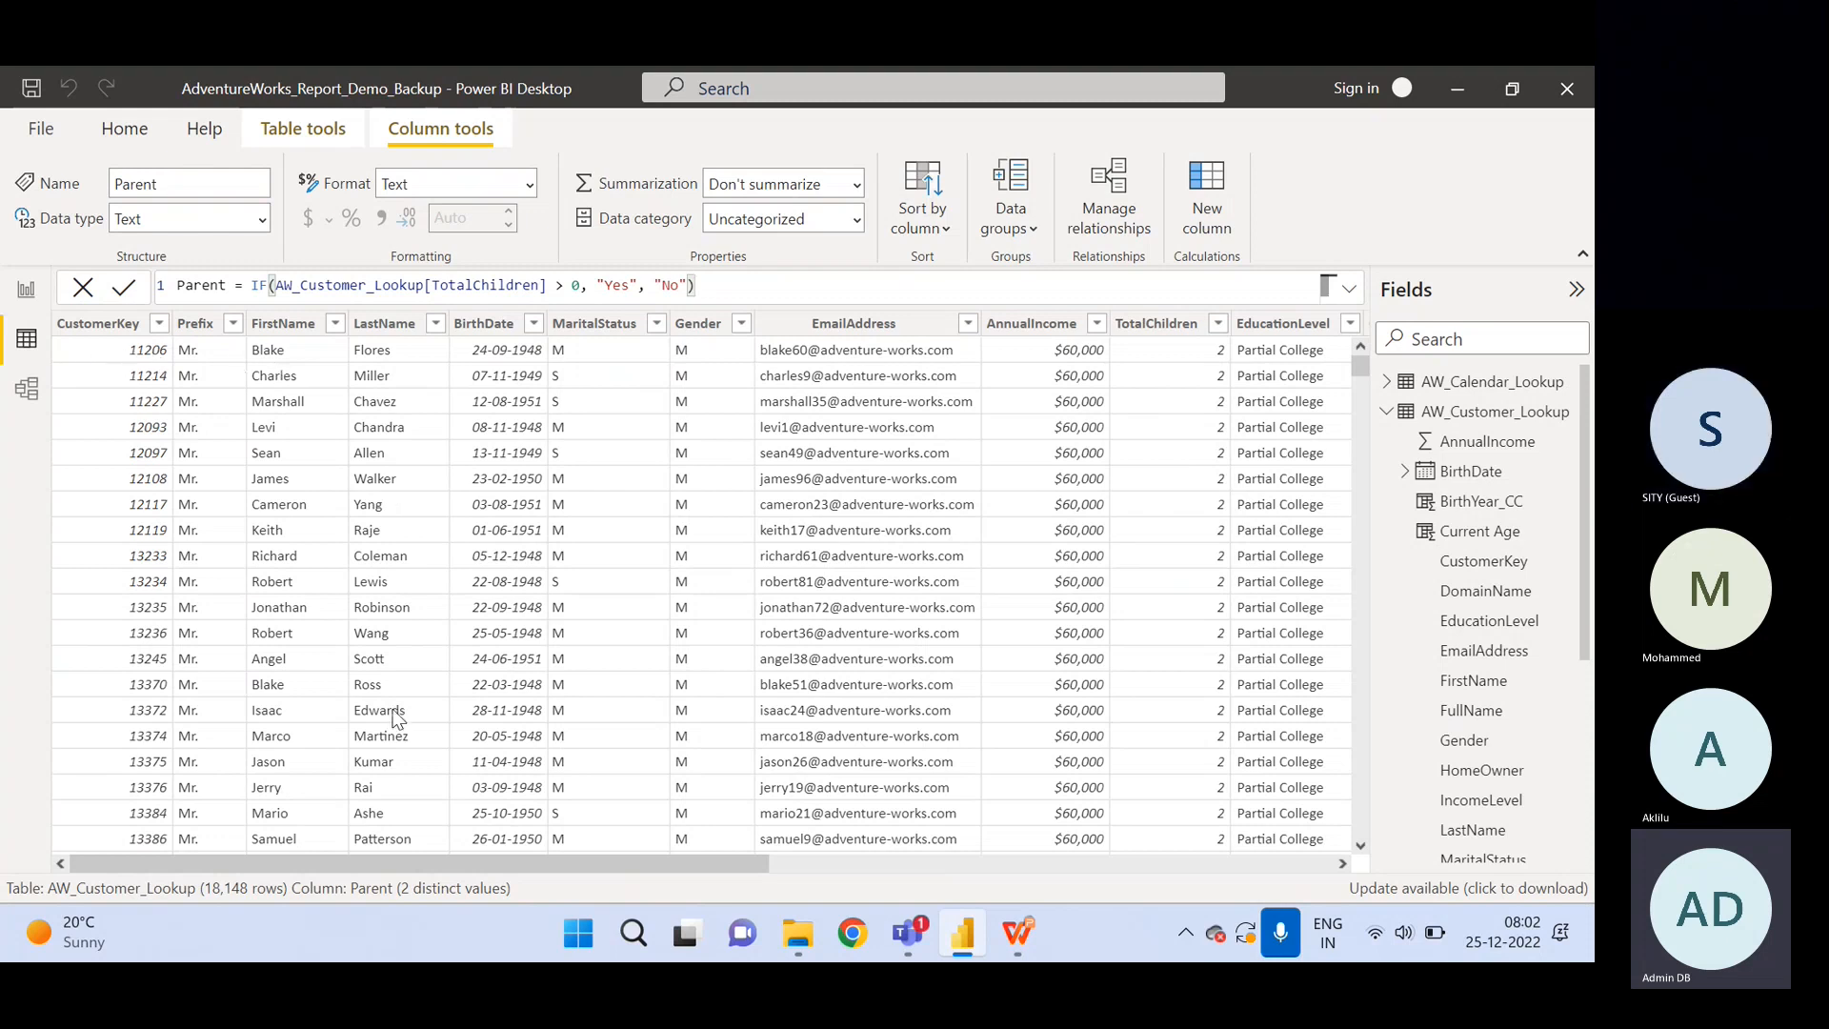
{"action": "left_click_drag", "start_coordinate": [432, 874], "coordinate": [753, 876]}
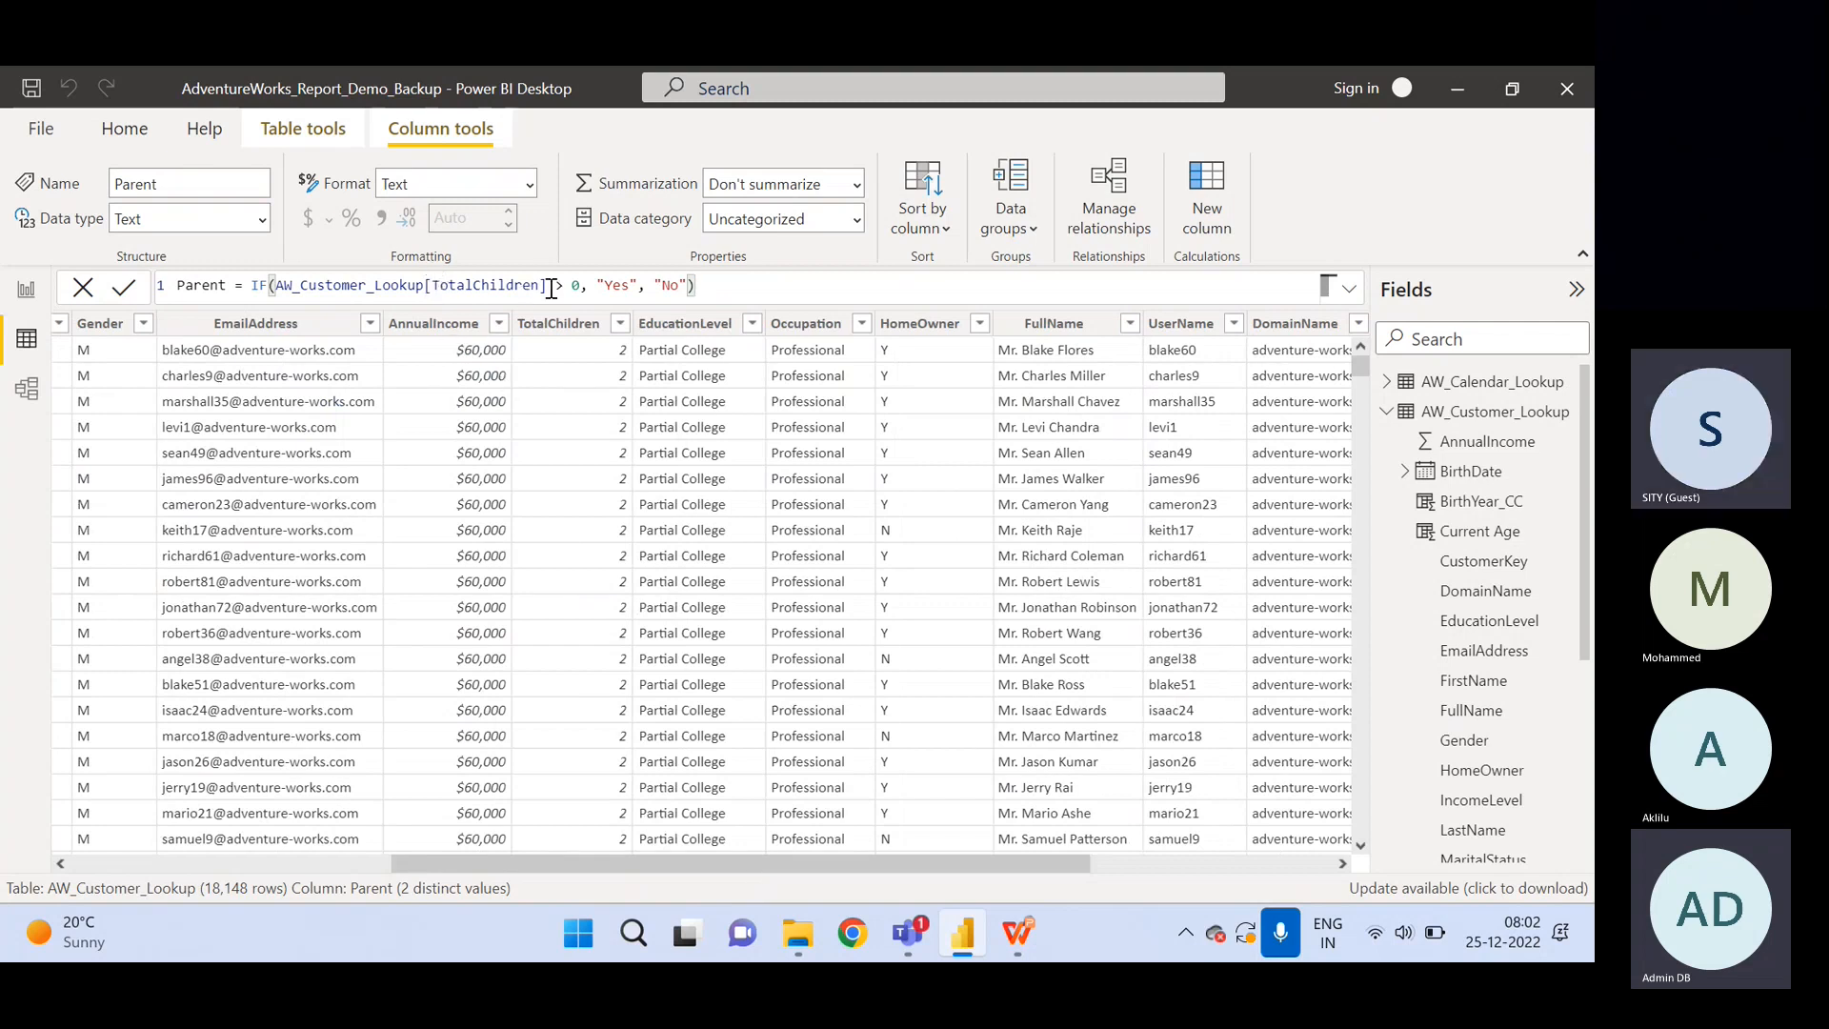
{"action": "left_click_drag", "start_coordinate": [548, 286], "coordinate": [275, 285]}
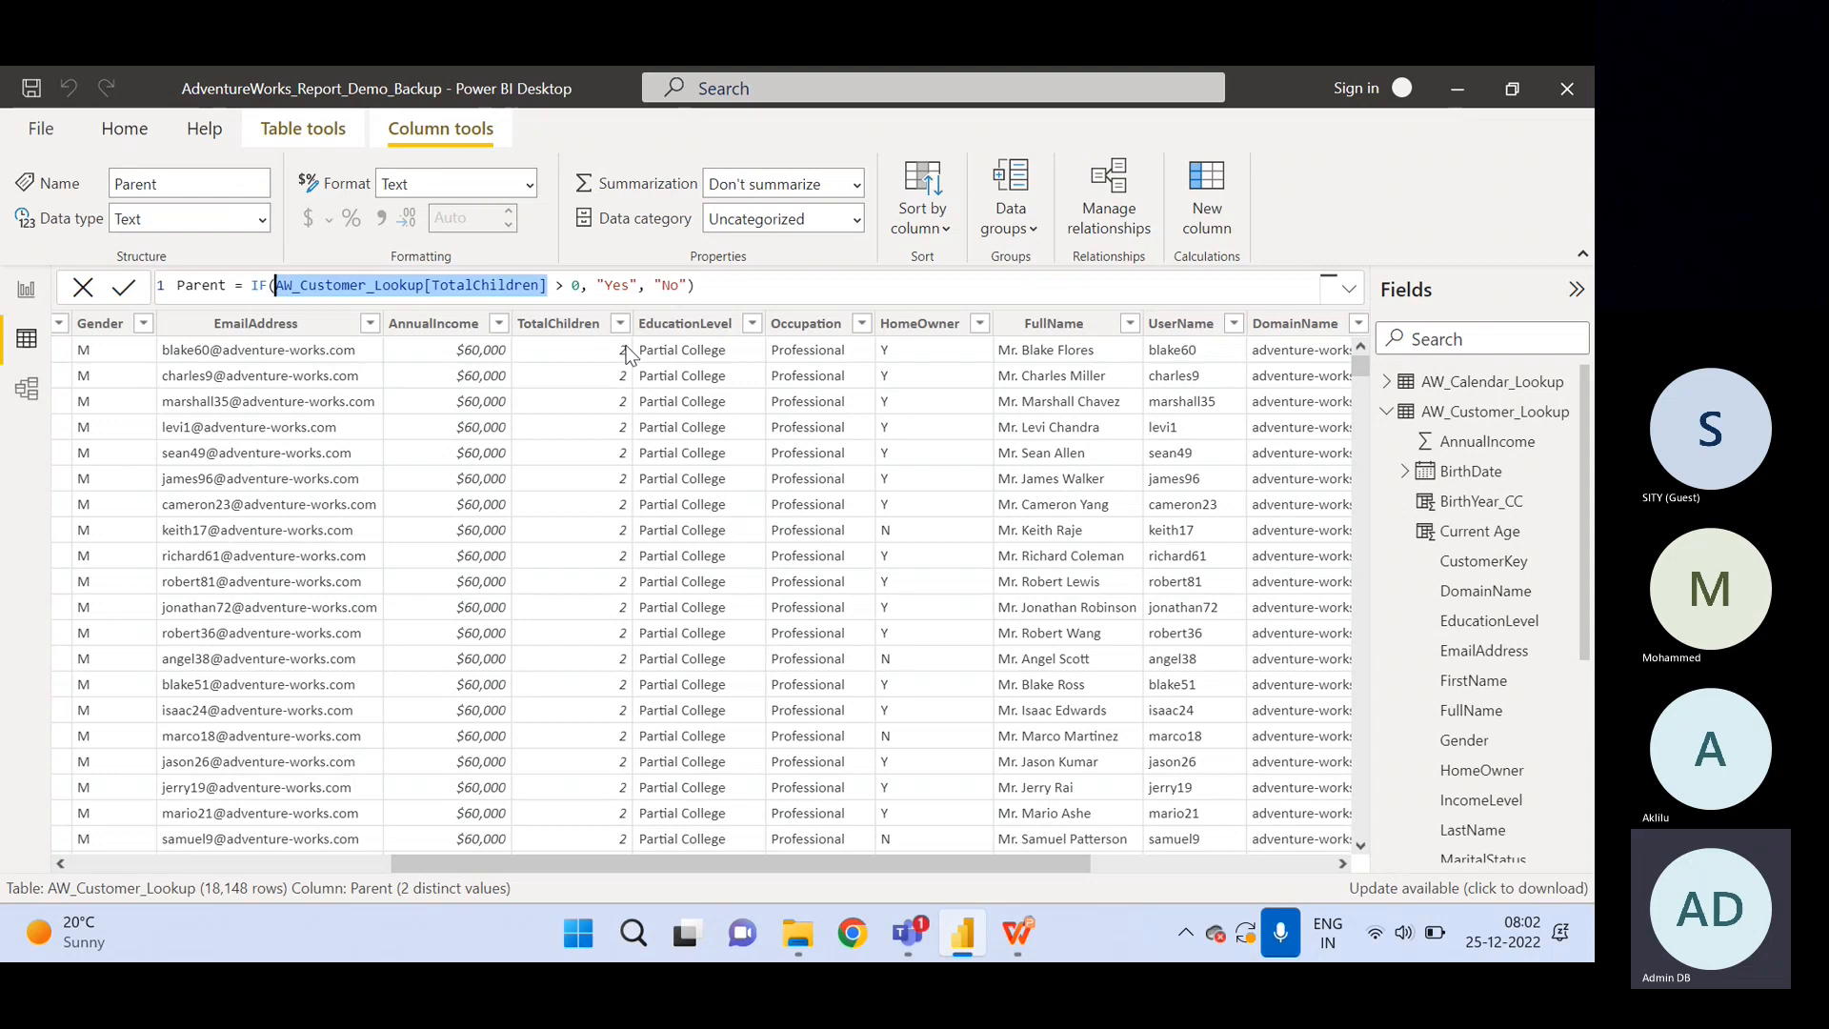
{"action": "left_click", "coordinate": [583, 286]}
{"action": "left_click_drag", "start_coordinate": [583, 285], "coordinate": [284, 286]}
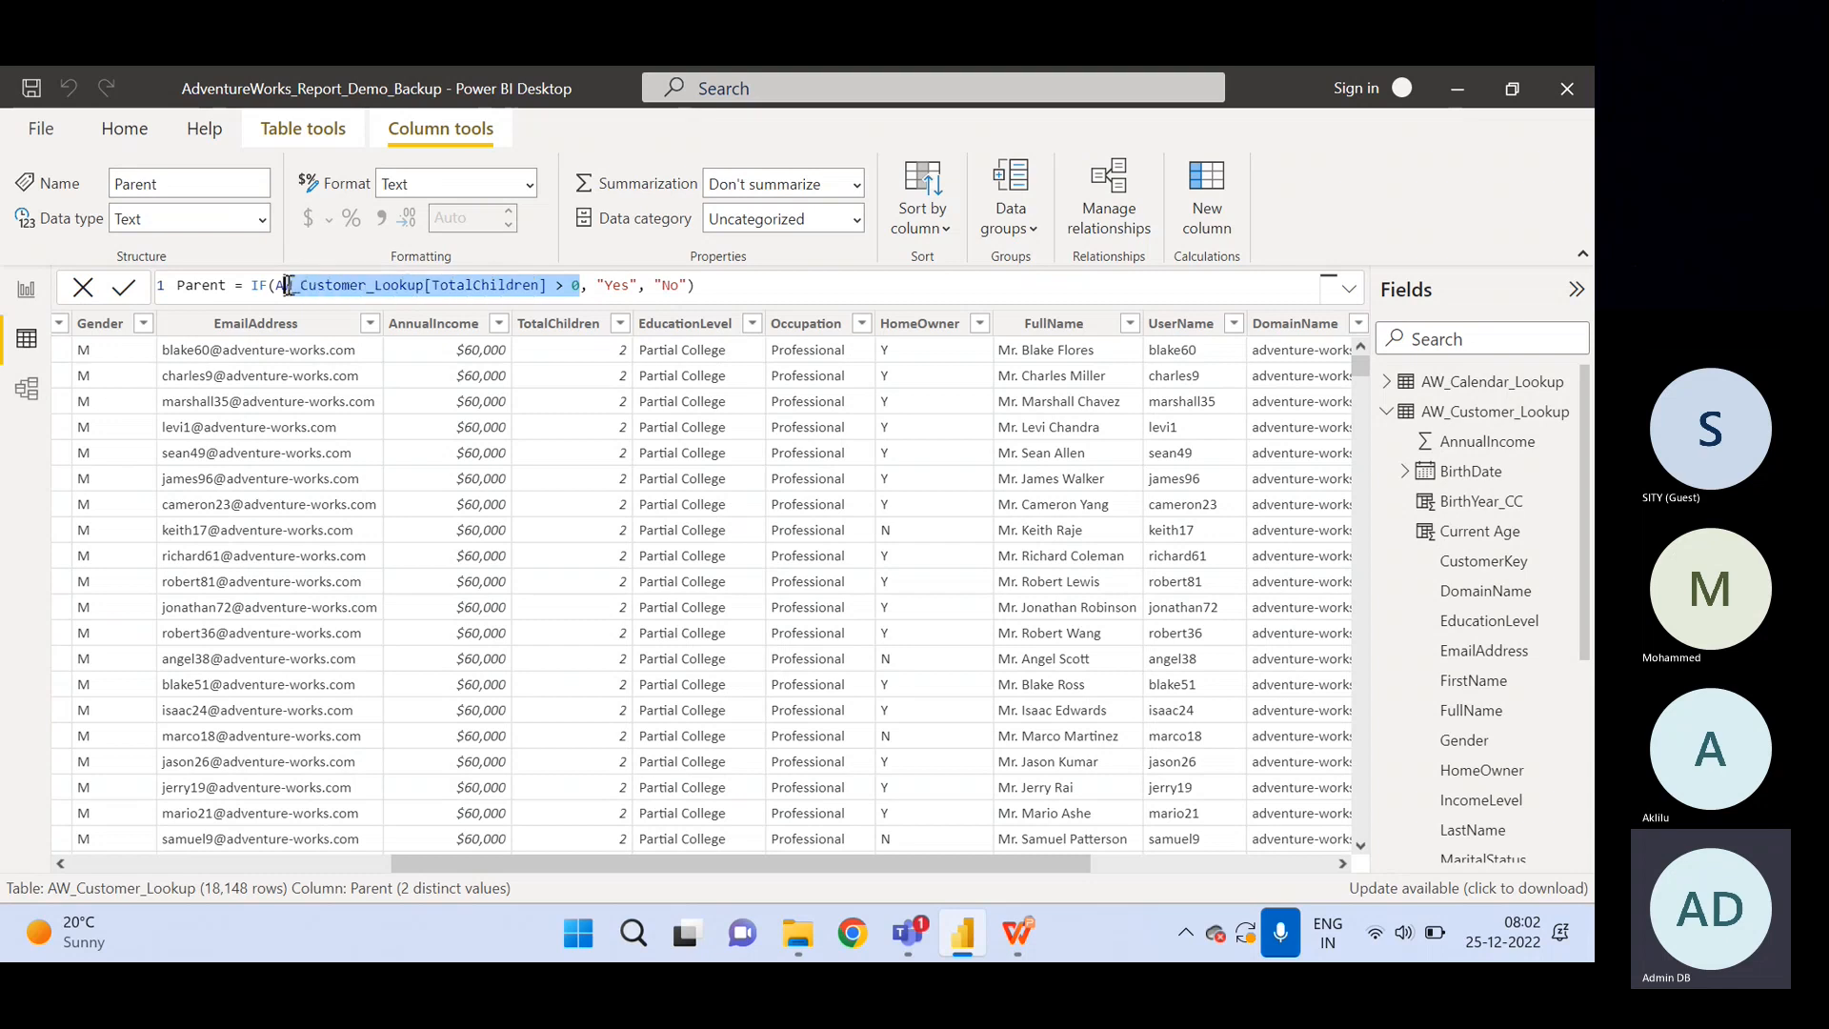
{"action": "left_click", "coordinate": [508, 286]}
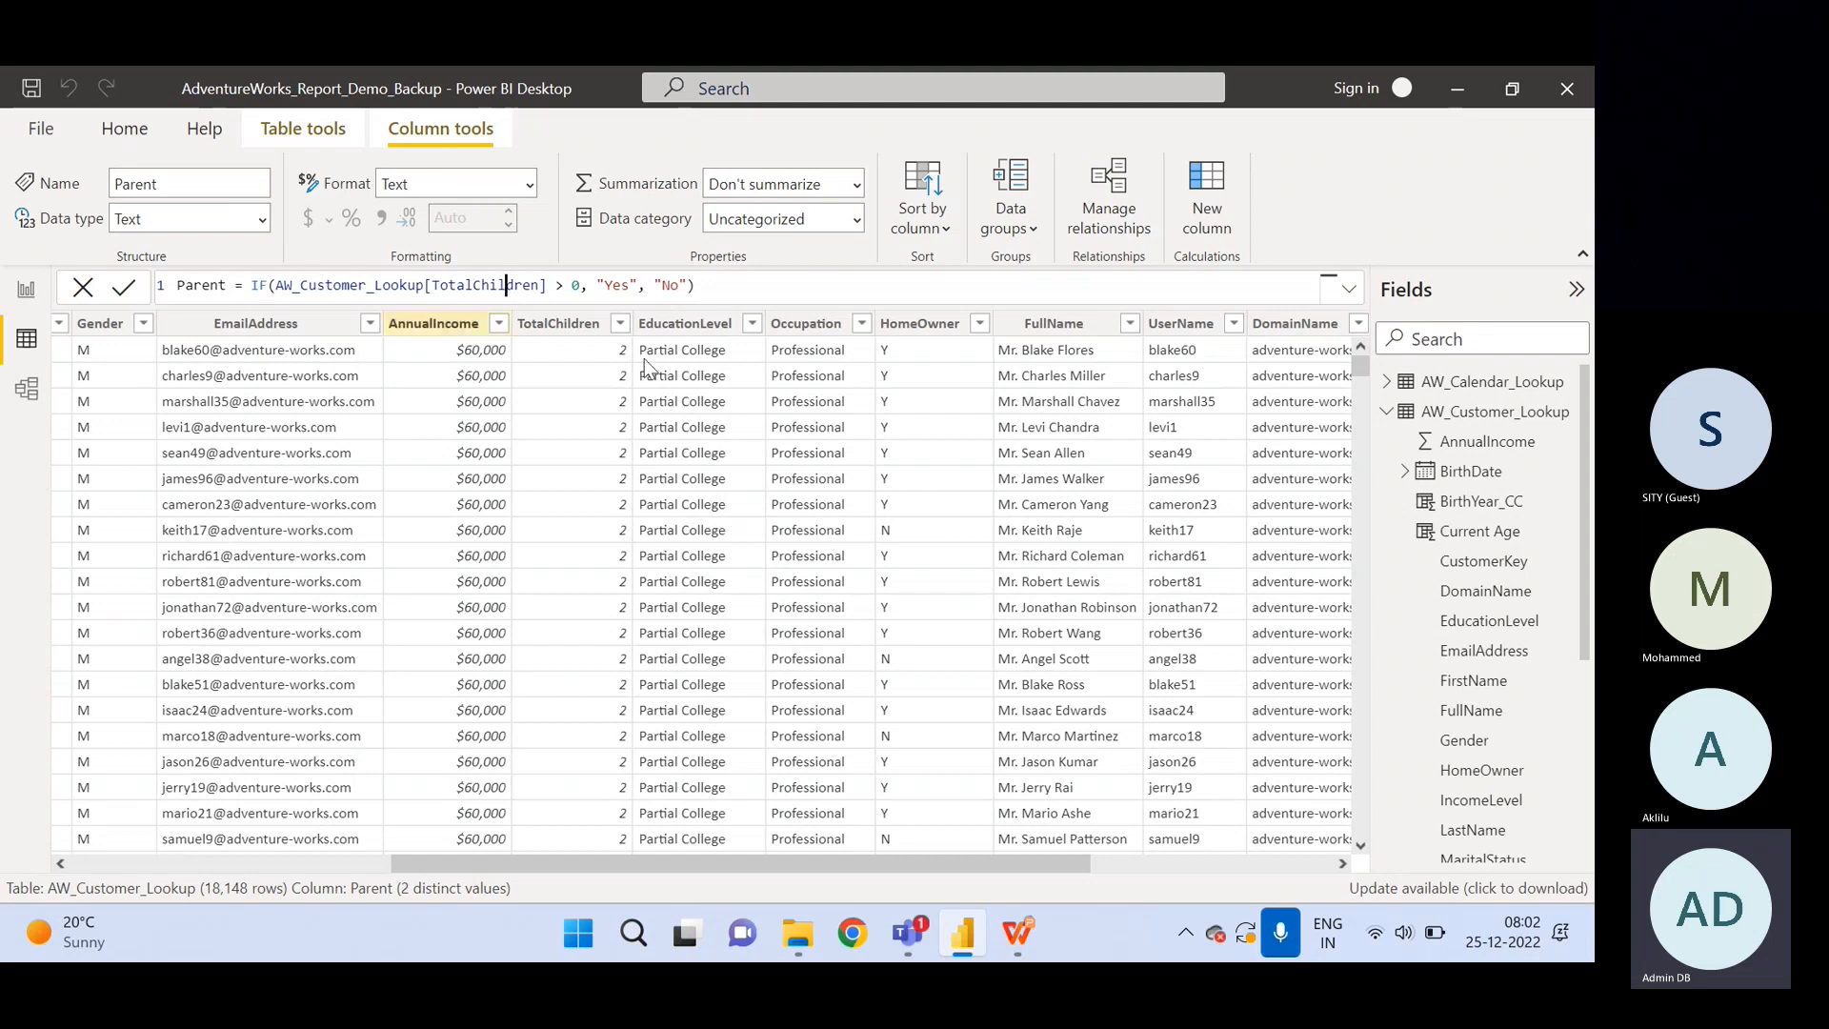
Check the Parent column values against the "Yes" and "No" results in its IF formula.
{"action": "left_click", "coordinate": [1311, 864]}
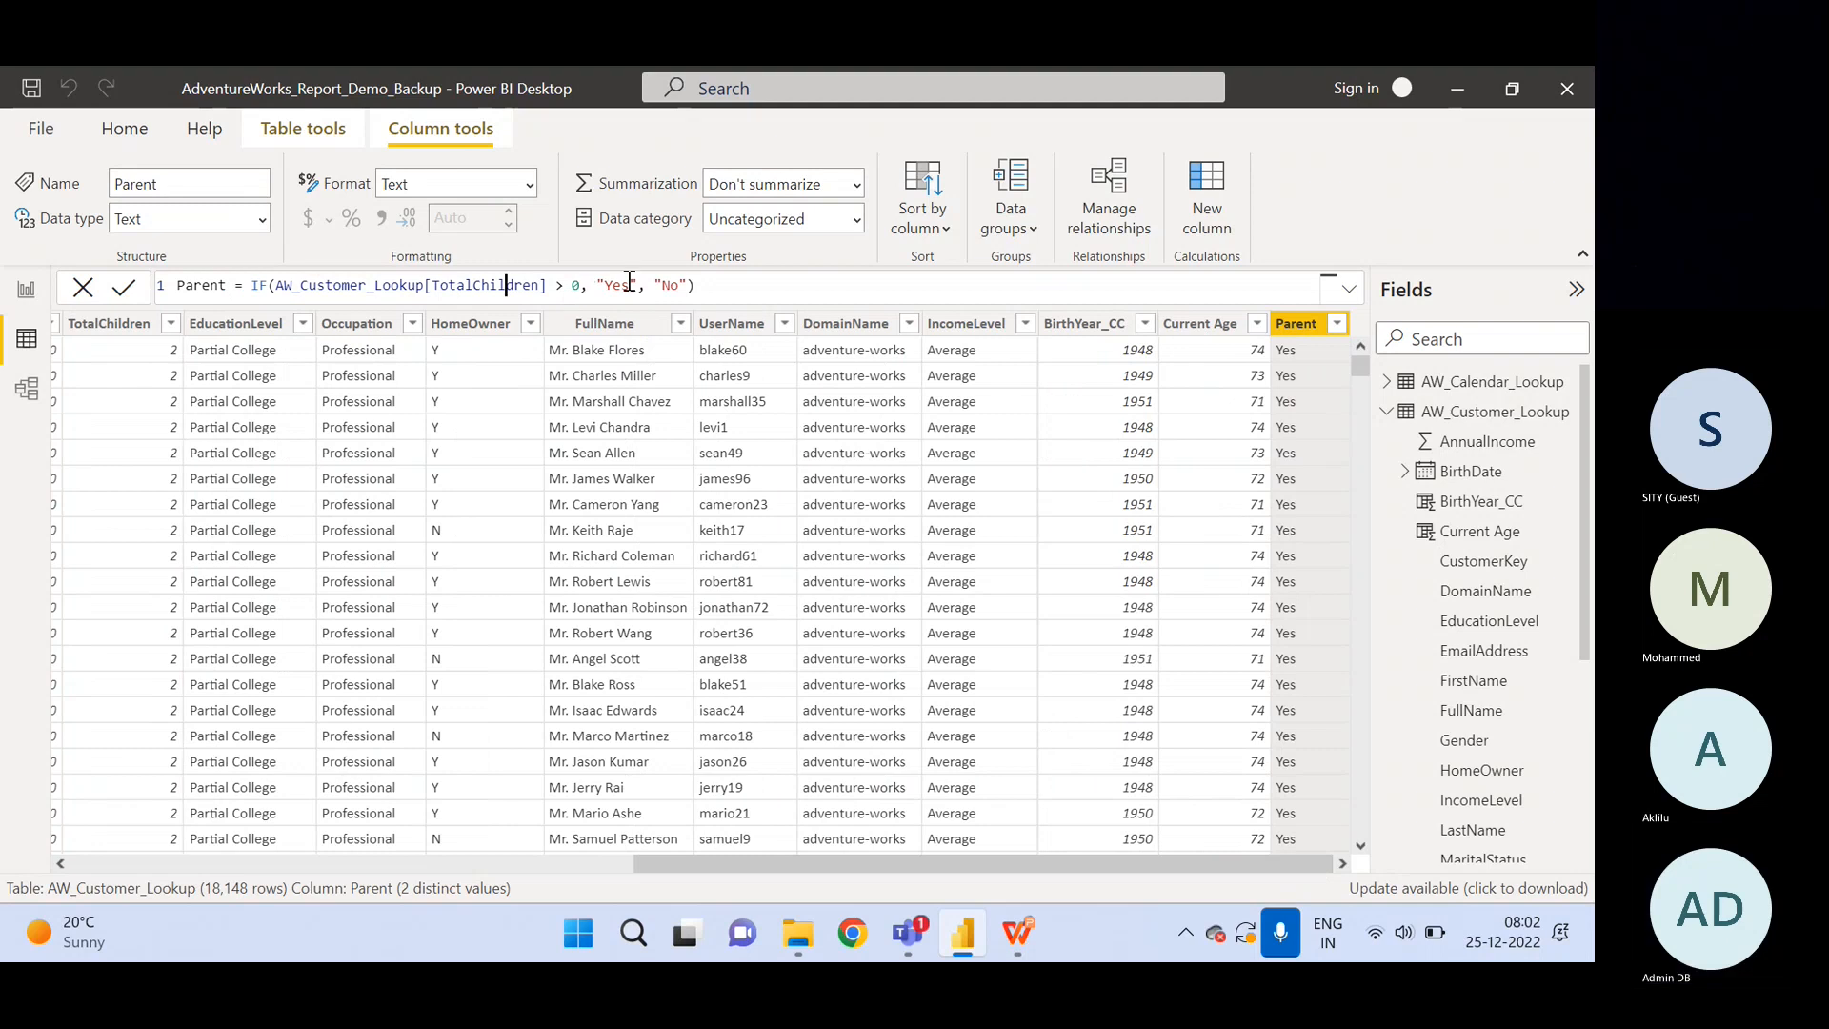
{"action": "left_click_drag", "start_coordinate": [636, 285], "coordinate": [590, 286]}
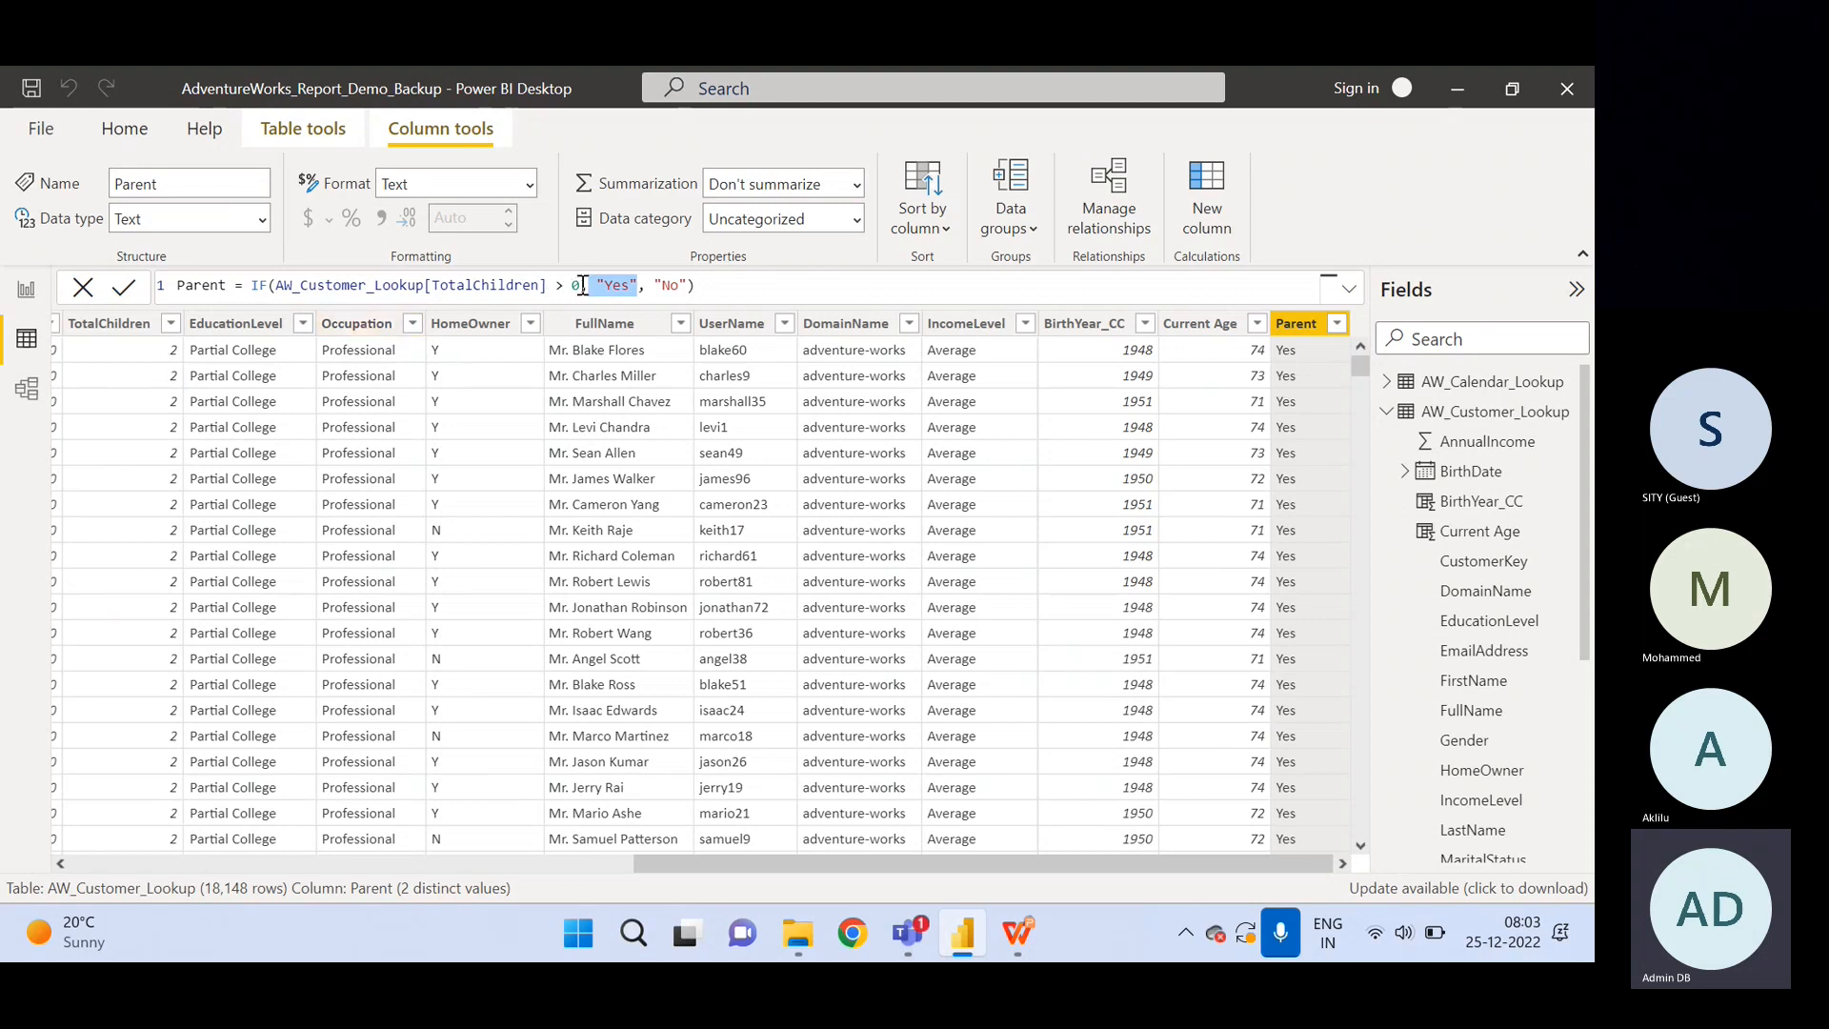
{"action": "left_click_drag", "start_coordinate": [580, 285], "coordinate": [283, 285]}
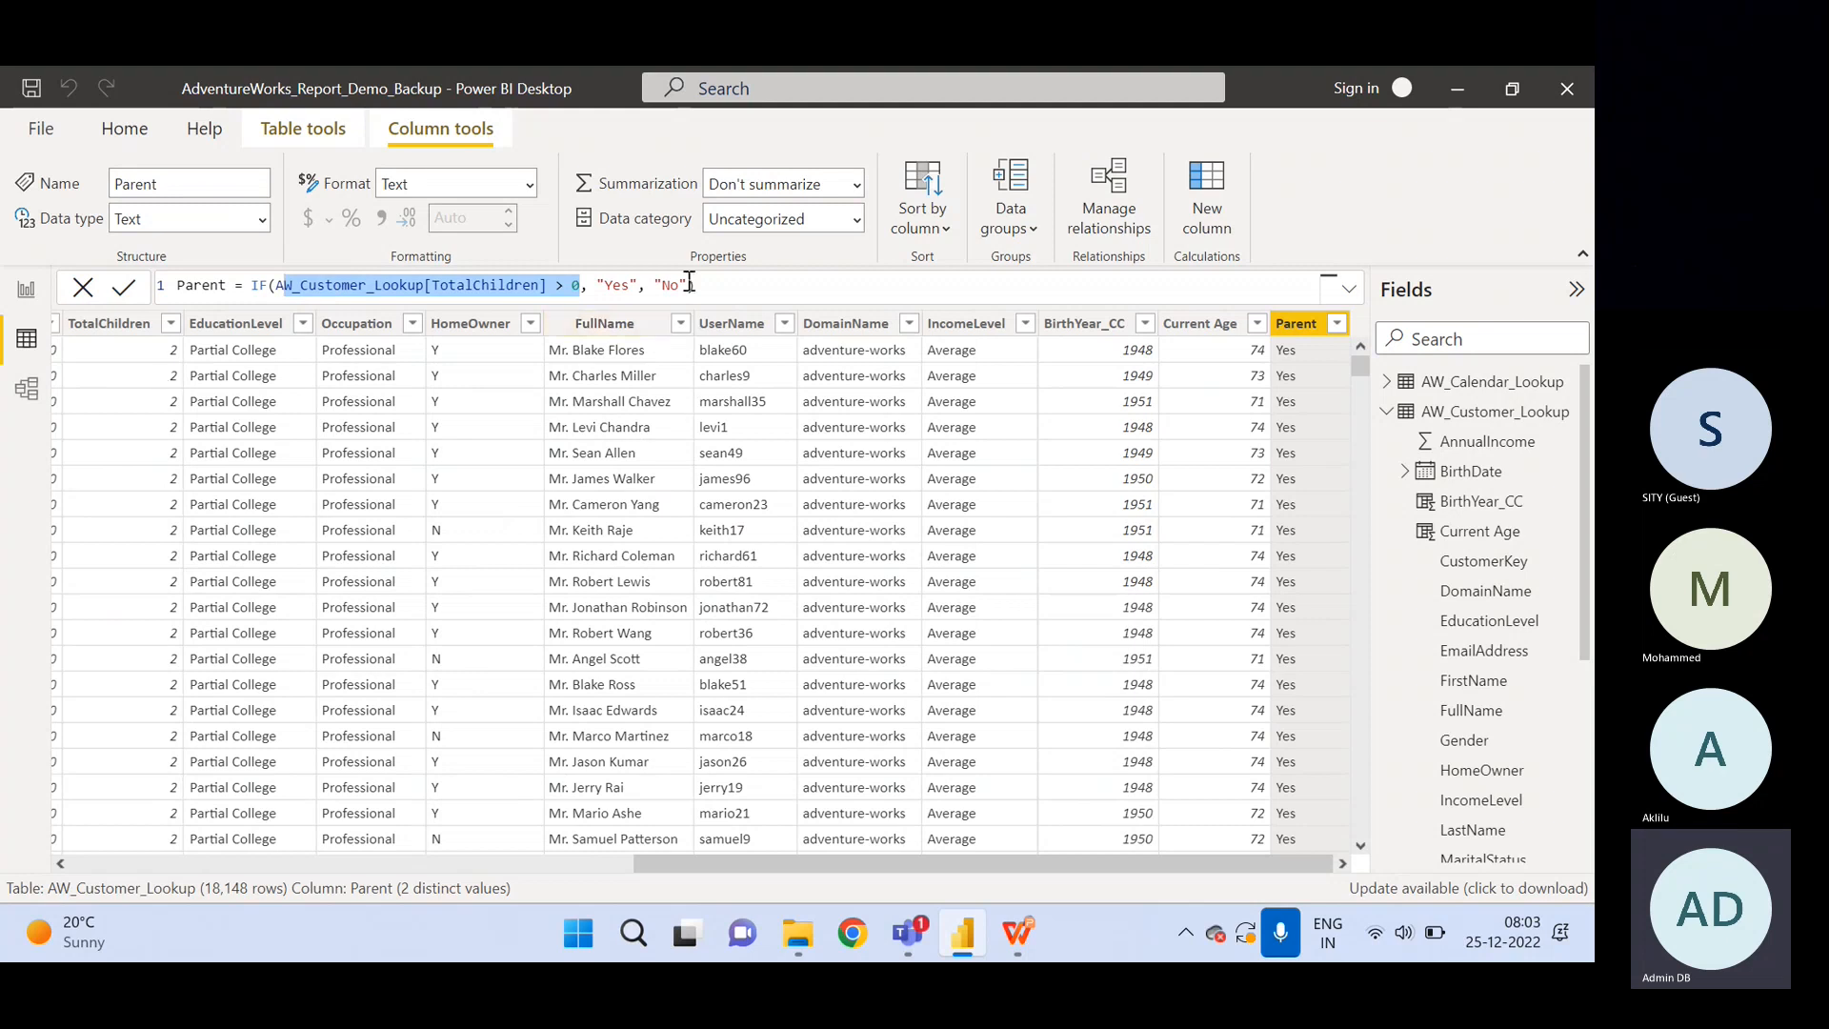
{"action": "left_click_drag", "start_coordinate": [687, 285], "coordinate": [654, 285]}
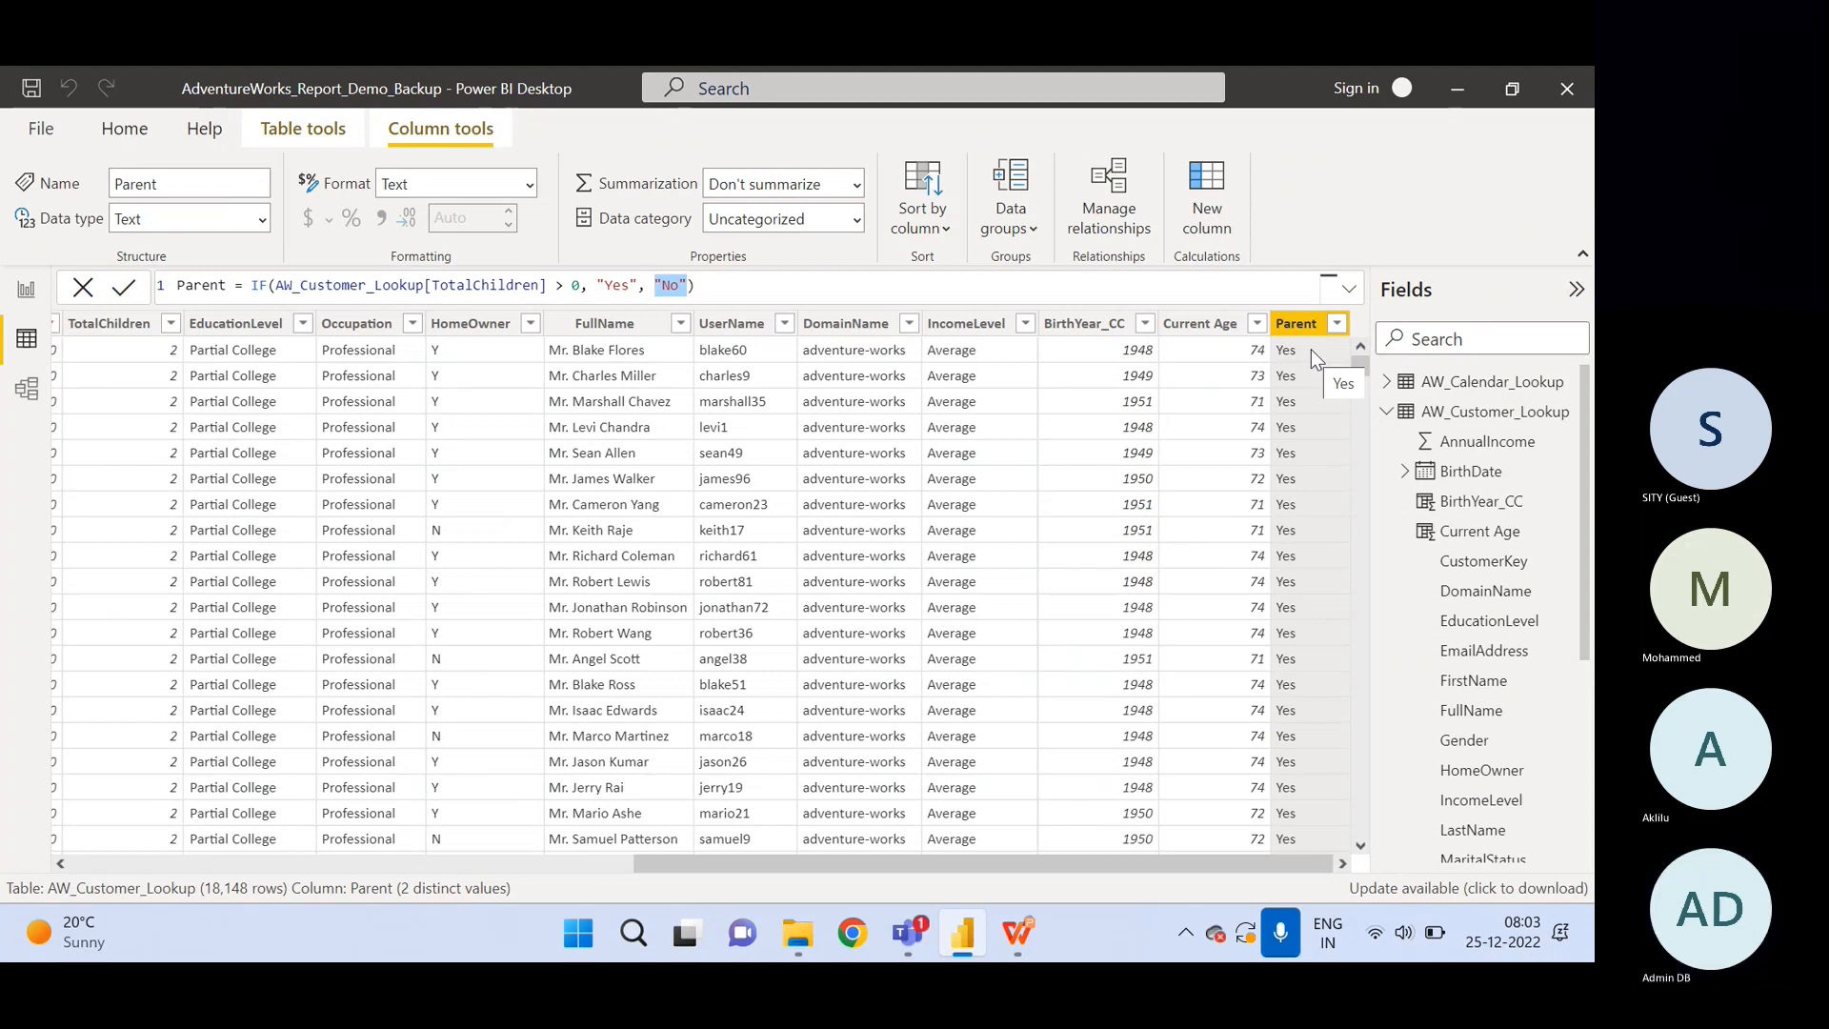
{"action": "left_click", "coordinate": [1097, 291]}
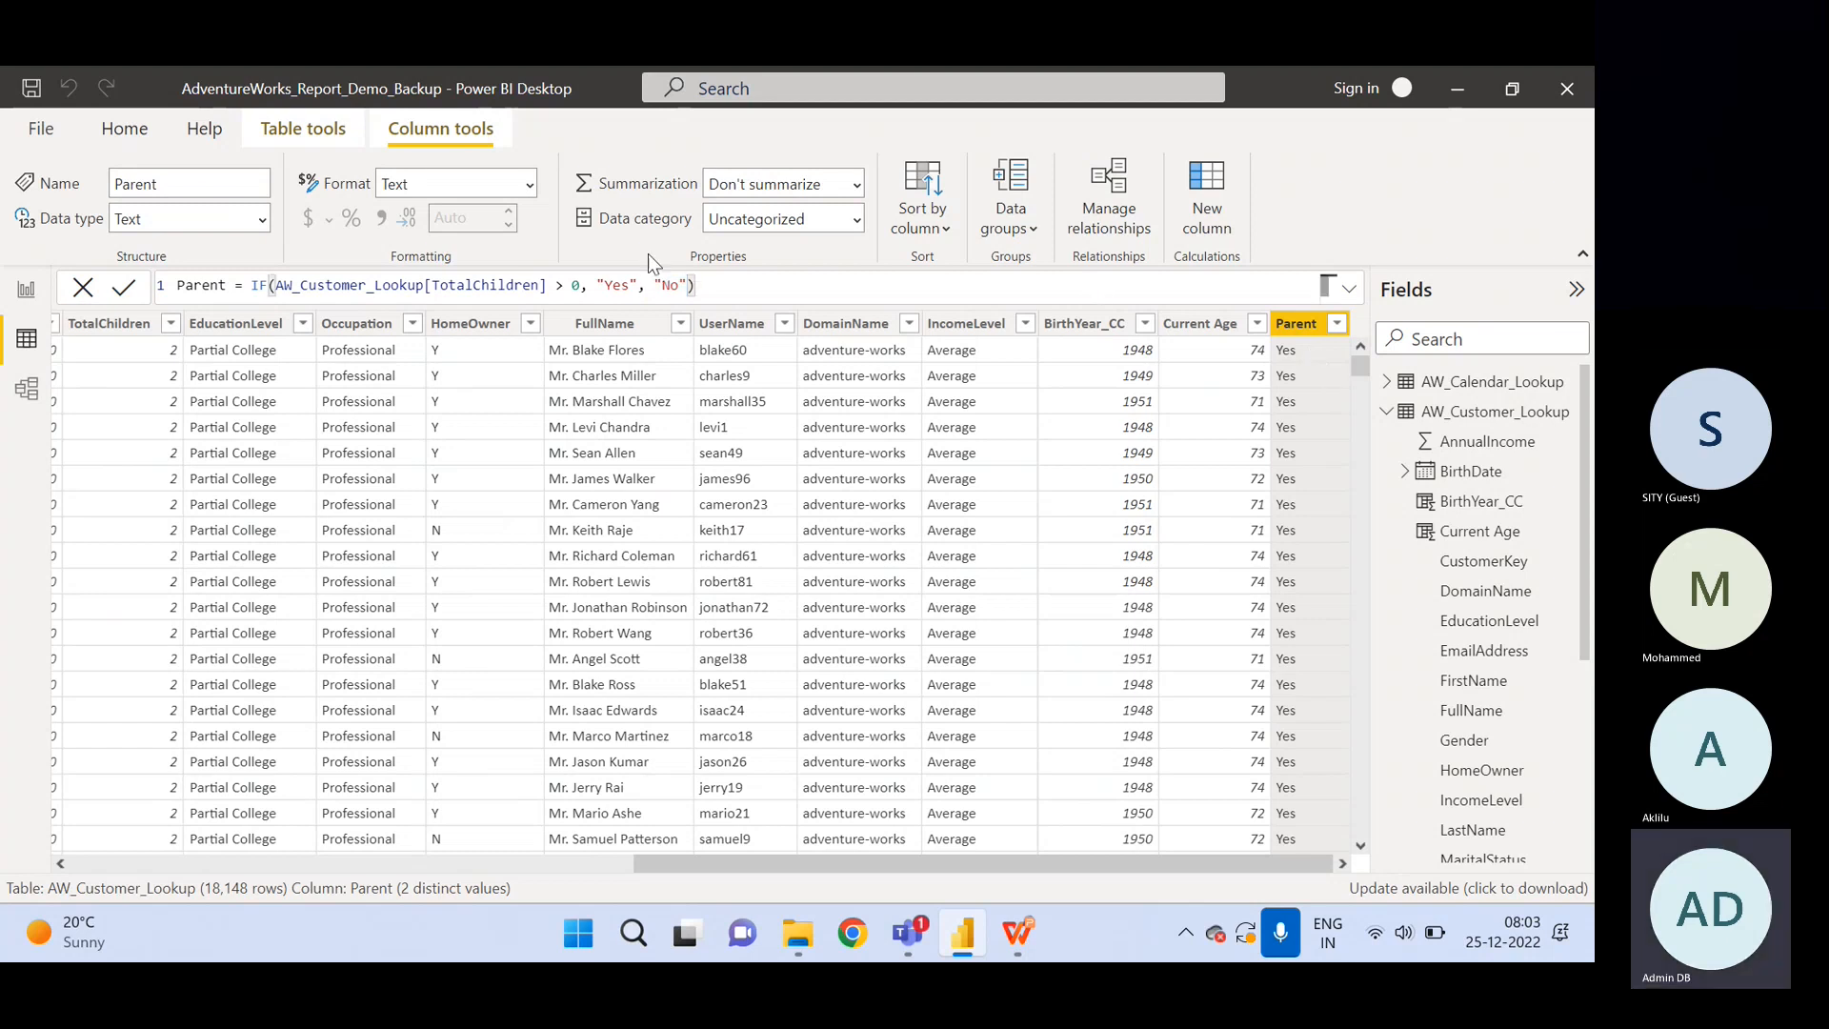
Go through the Parent formula's three IF arguments again: the TotalChildren test, the true result and the false result.
{"action": "left_click_drag", "start_coordinate": [558, 289], "coordinate": [292, 290]}
{"action": "left_click_drag", "start_coordinate": [581, 288], "coordinate": [523, 285]}
{"action": "double_click", "coordinate": [505, 286]}
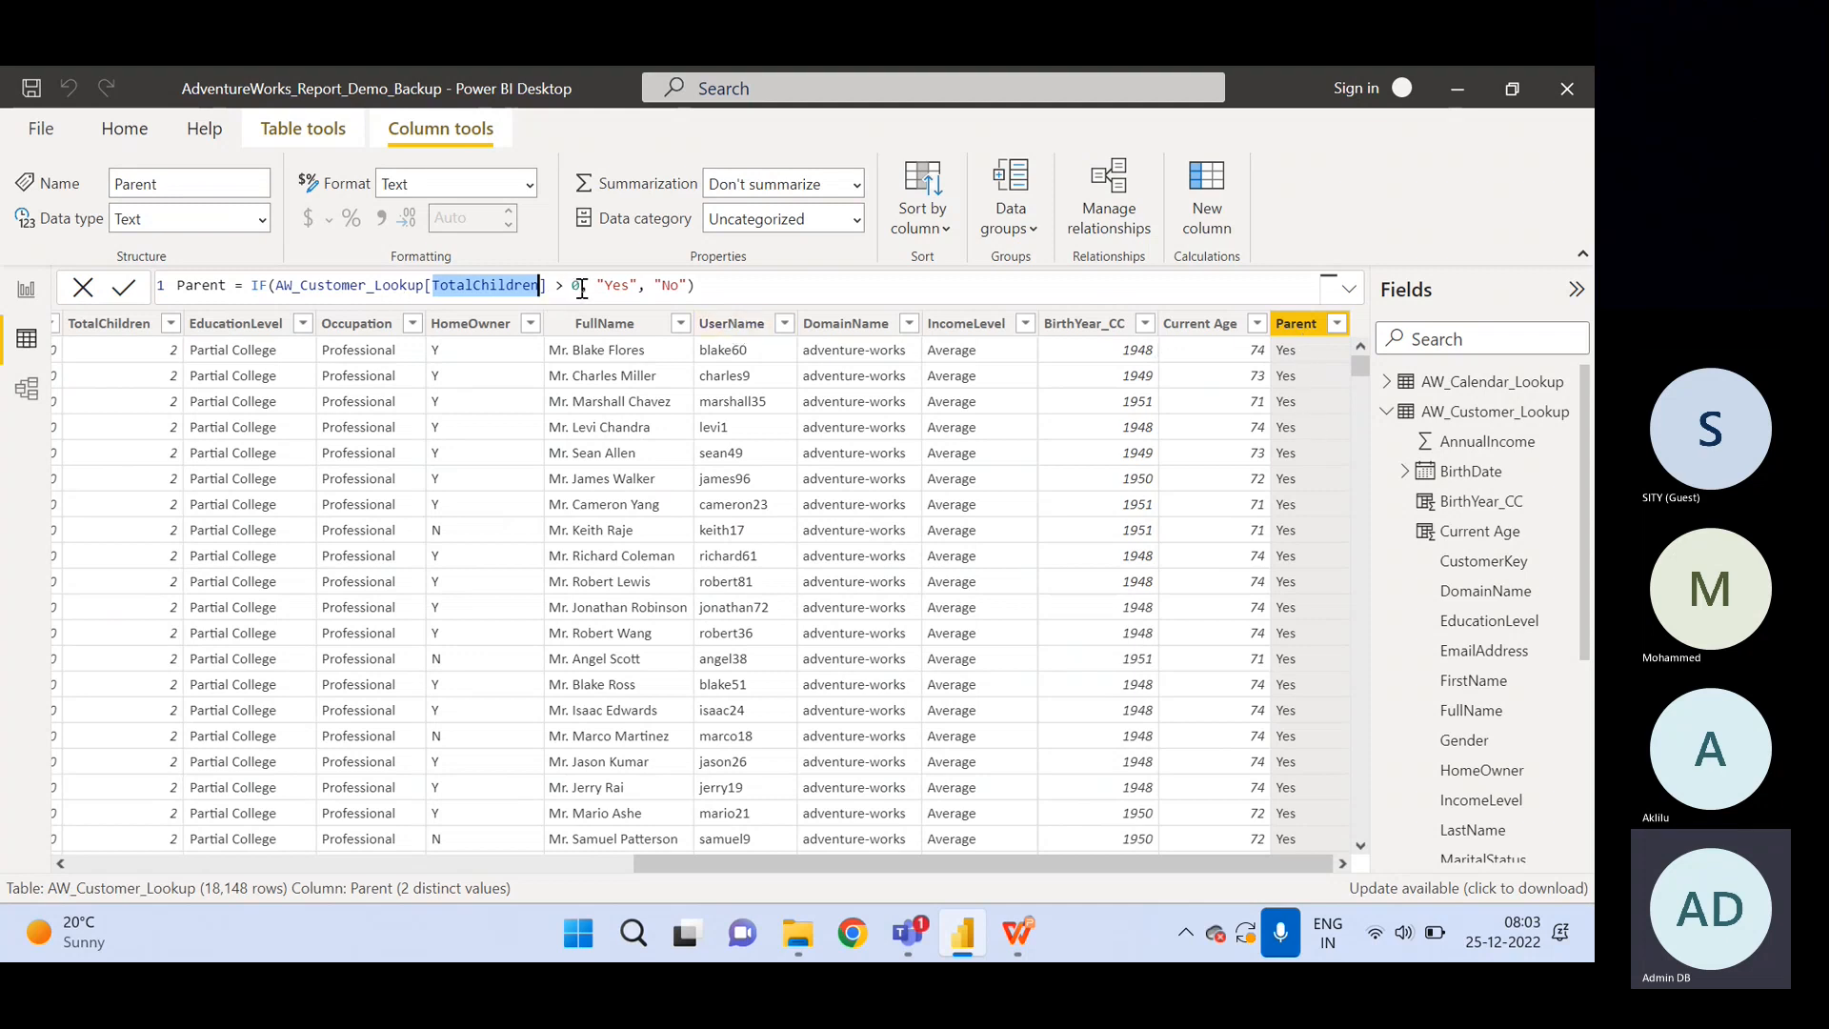
{"action": "left_click_drag", "start_coordinate": [582, 289], "coordinate": [319, 301]}
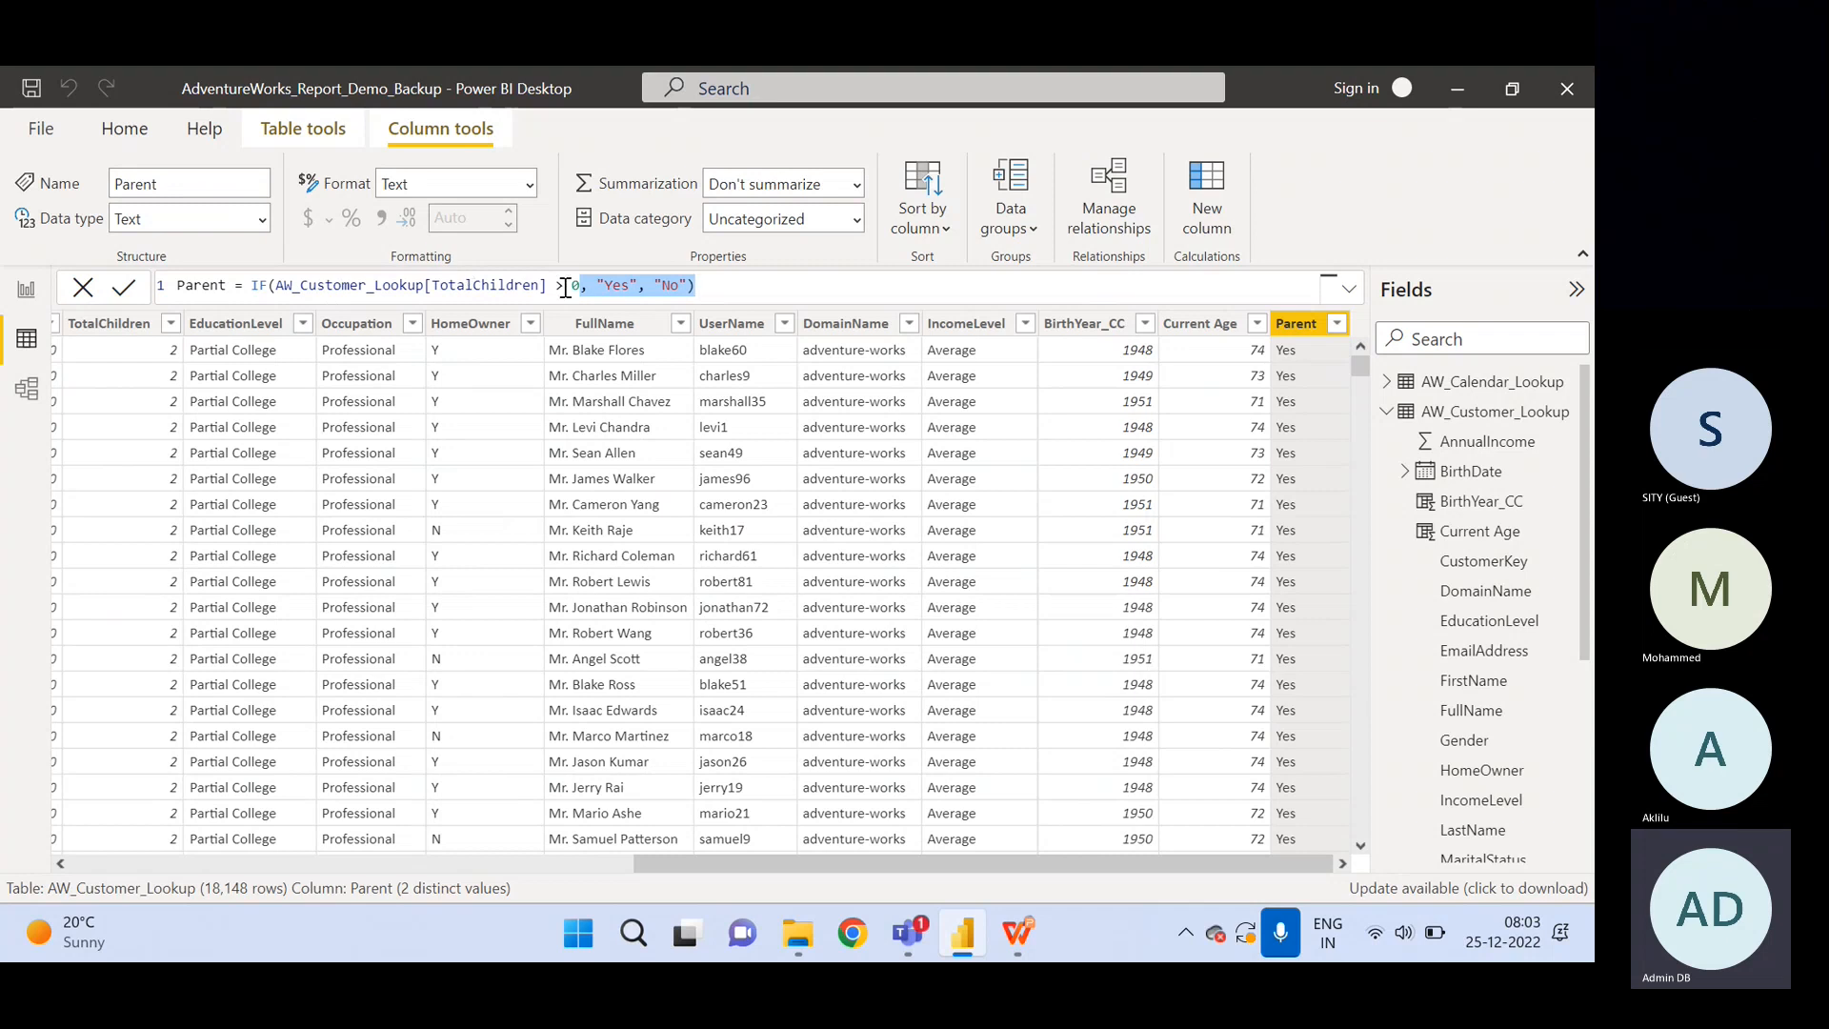
{"action": "mouse_move", "coordinate": [583, 286]}
{"action": "left_mouse_down"}
{"action": "mouse_move", "coordinate": [512, 283]}
{"action": "mouse_move", "coordinate": [698, 286]}
{"action": "mouse_move", "coordinate": [600, 284]}
{"action": "left_mouse_up"}
{"action": "left_click", "coordinate": [639, 285]}
{"action": "left_click", "coordinate": [689, 286]}
{"action": "left_click_drag", "start_coordinate": [689, 286], "coordinate": [657, 286]}
Extend the true result in the Parent formula by adding & "-" & after "Yes".
{"action": "left_click", "coordinate": [830, 297]}
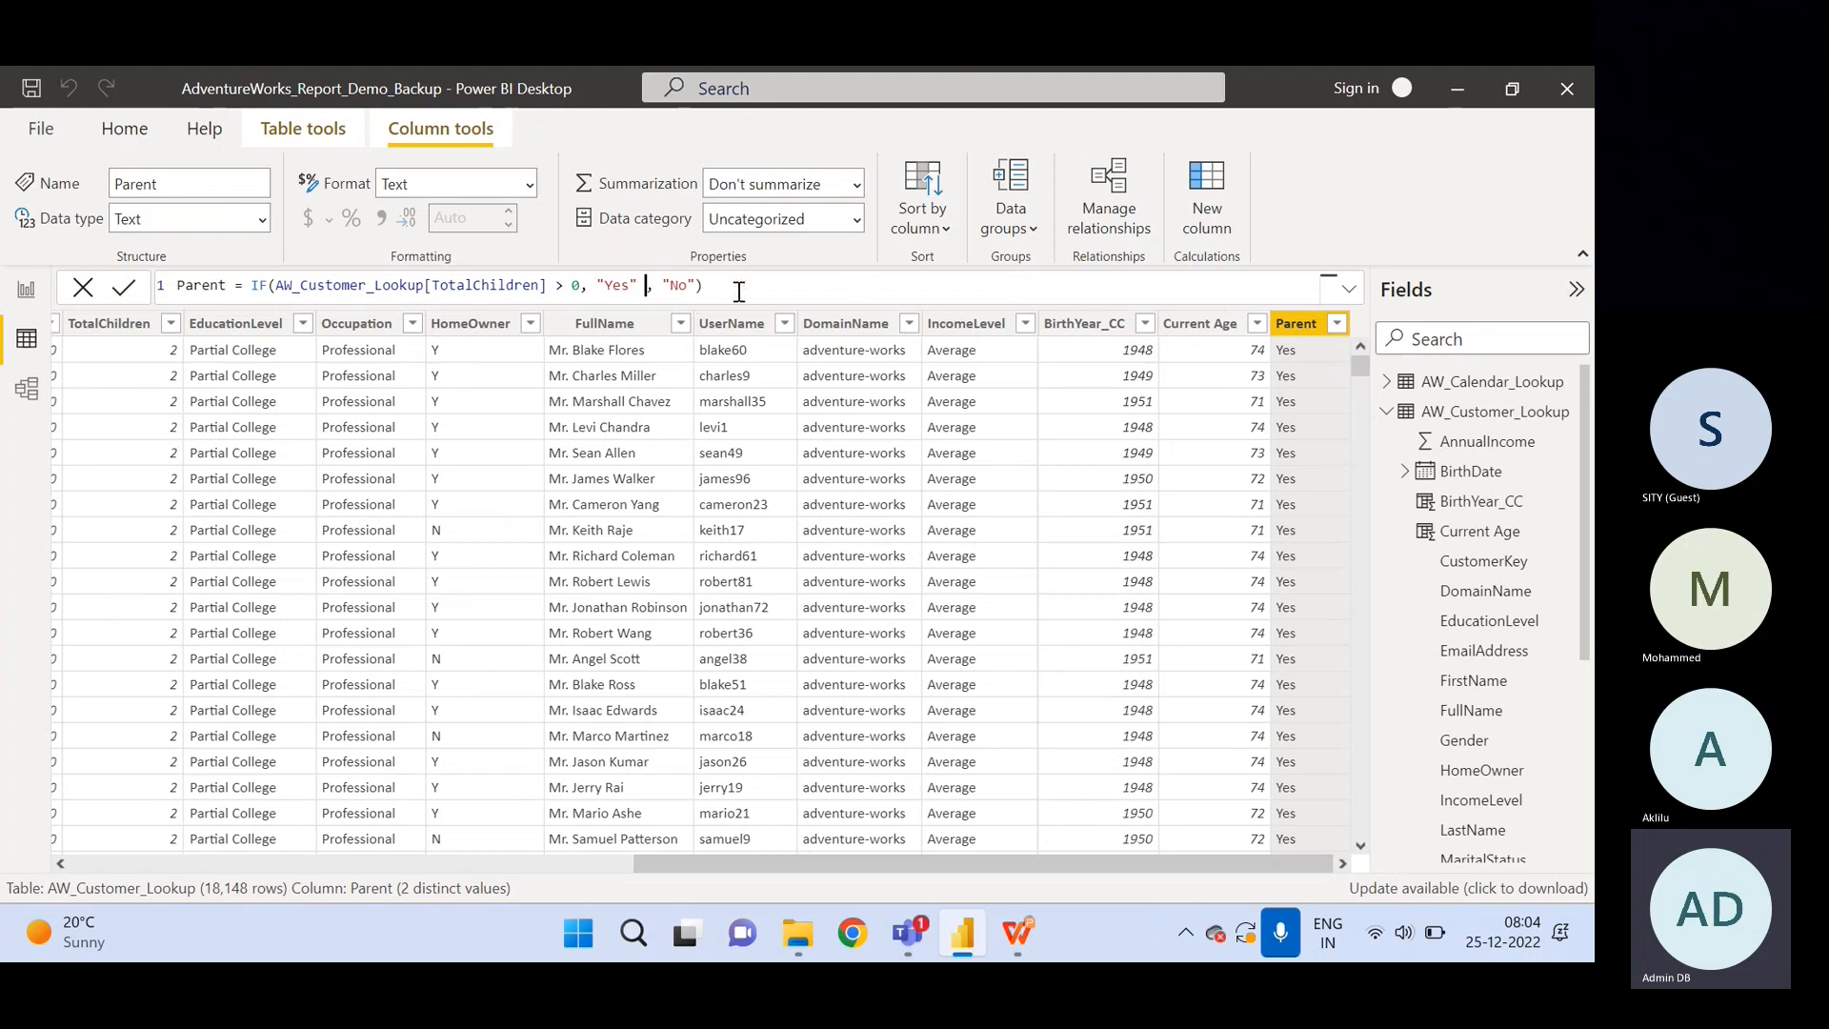
{"action": "type", "text": "& \", \""}
{"action": "key", "text": "BackSpace"}
{"action": "type", "text": "\""}
{"action": "type", "text": "-\" & "}
{"action": "type", "text": "\"2\""}
{"action": "key", "text": "BackSpace"}
{"action": "key", "text": "BackSpace"}
{"action": "key", "text": "BackSpace"}
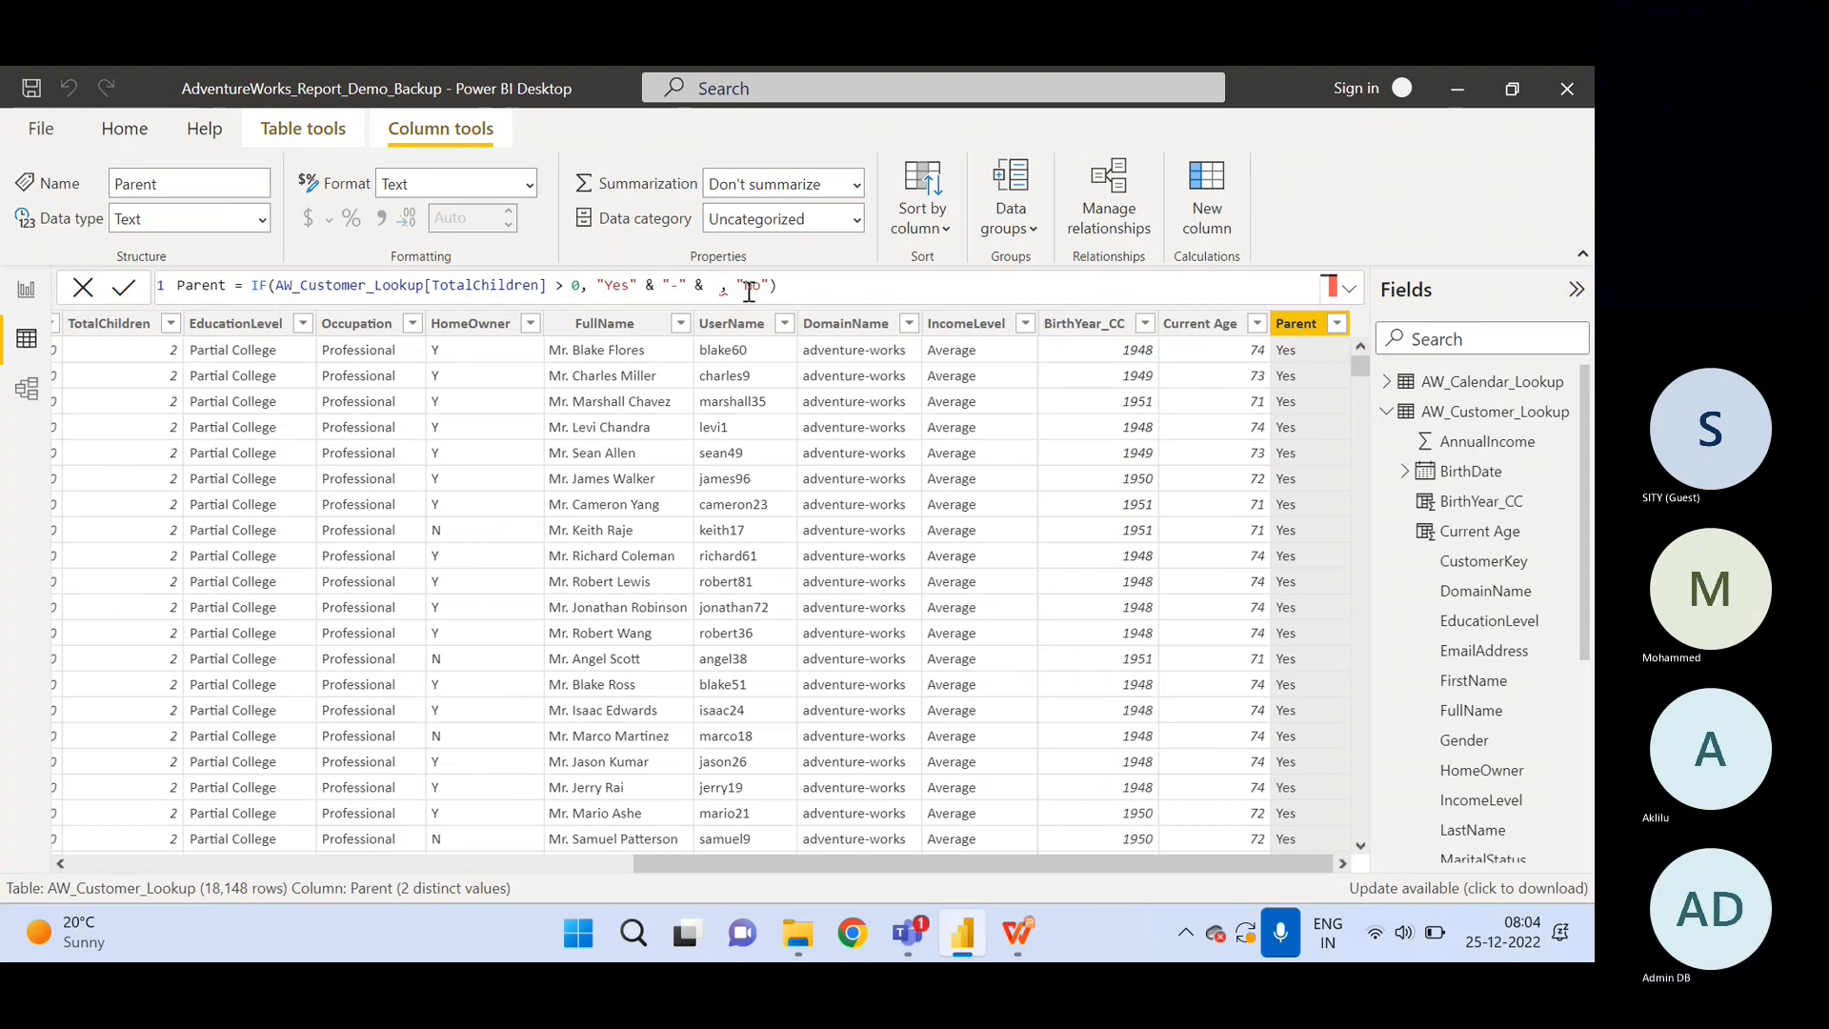
Append AW_Customer_Lookup[TotalChildren] to the Parent formula's true result after the "-" separator, and commit the formula.
{"action": "type", "text": "total"}
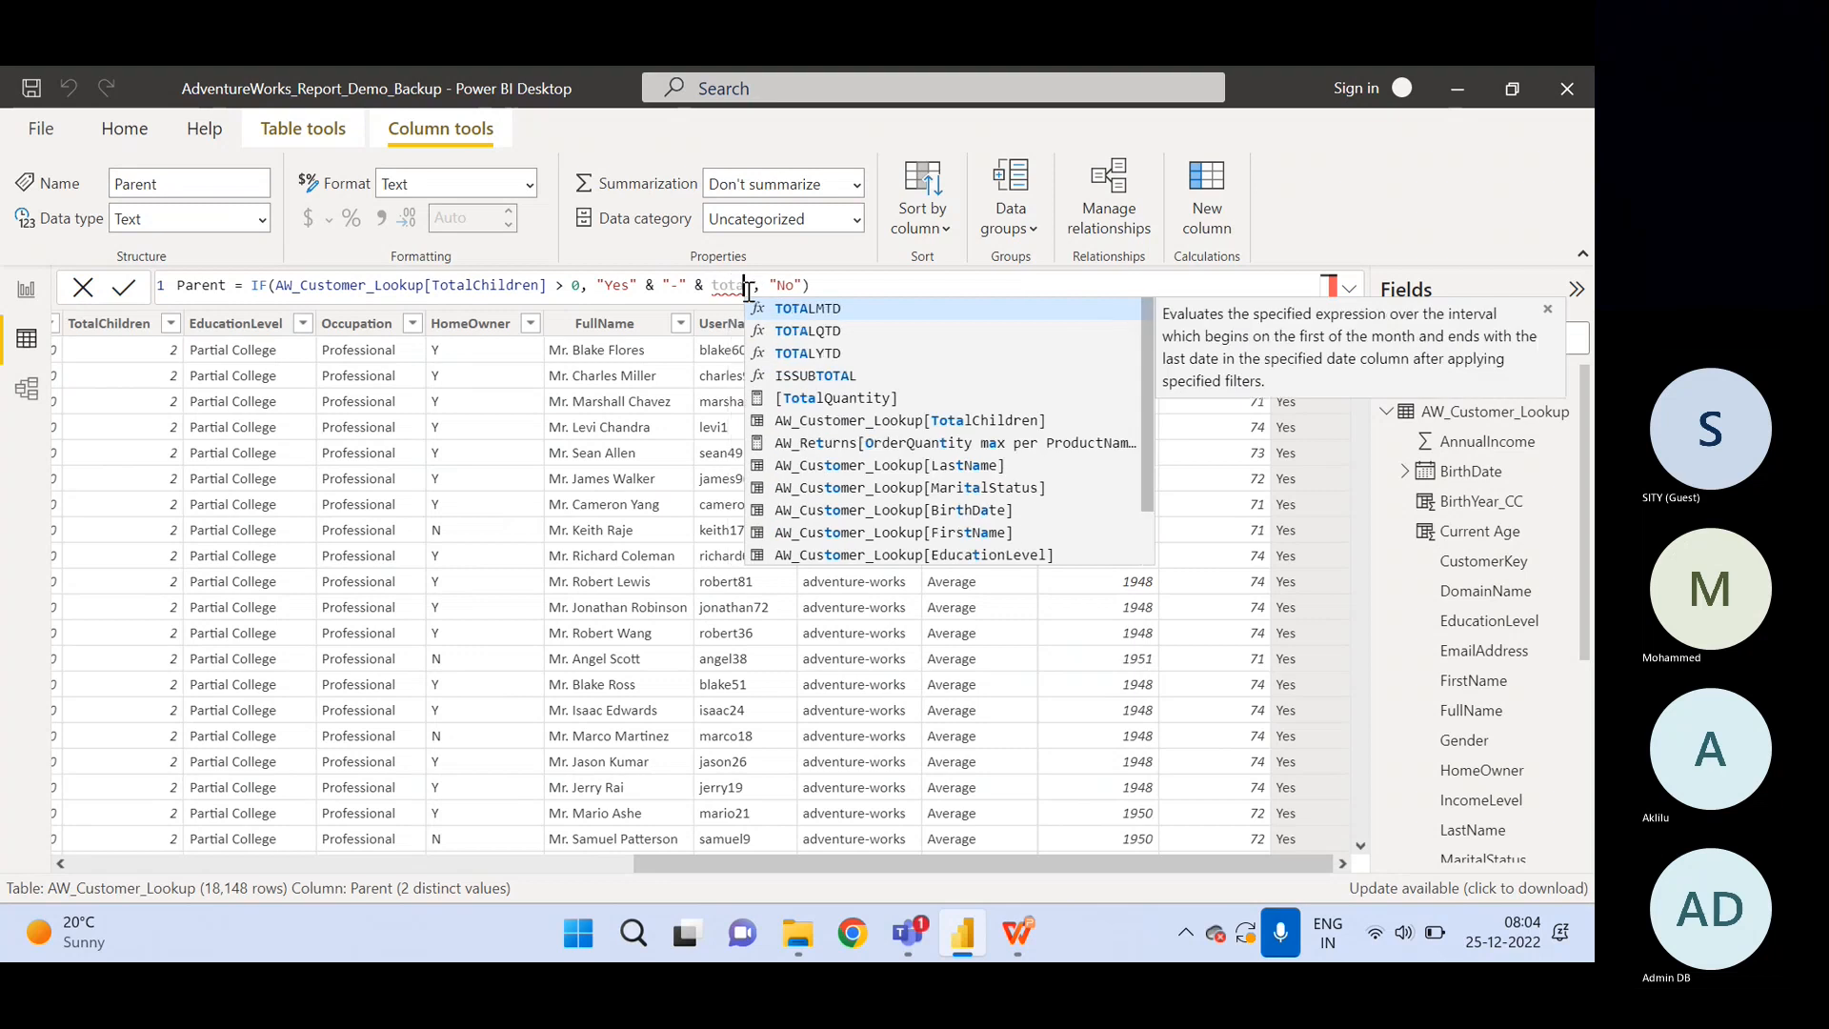
{"action": "key", "text": "Down"}
{"action": "key", "text": "Down"}
{"action": "key", "text": "Down"}
{"action": "key", "text": "Down"}
{"action": "key", "text": "Down"}
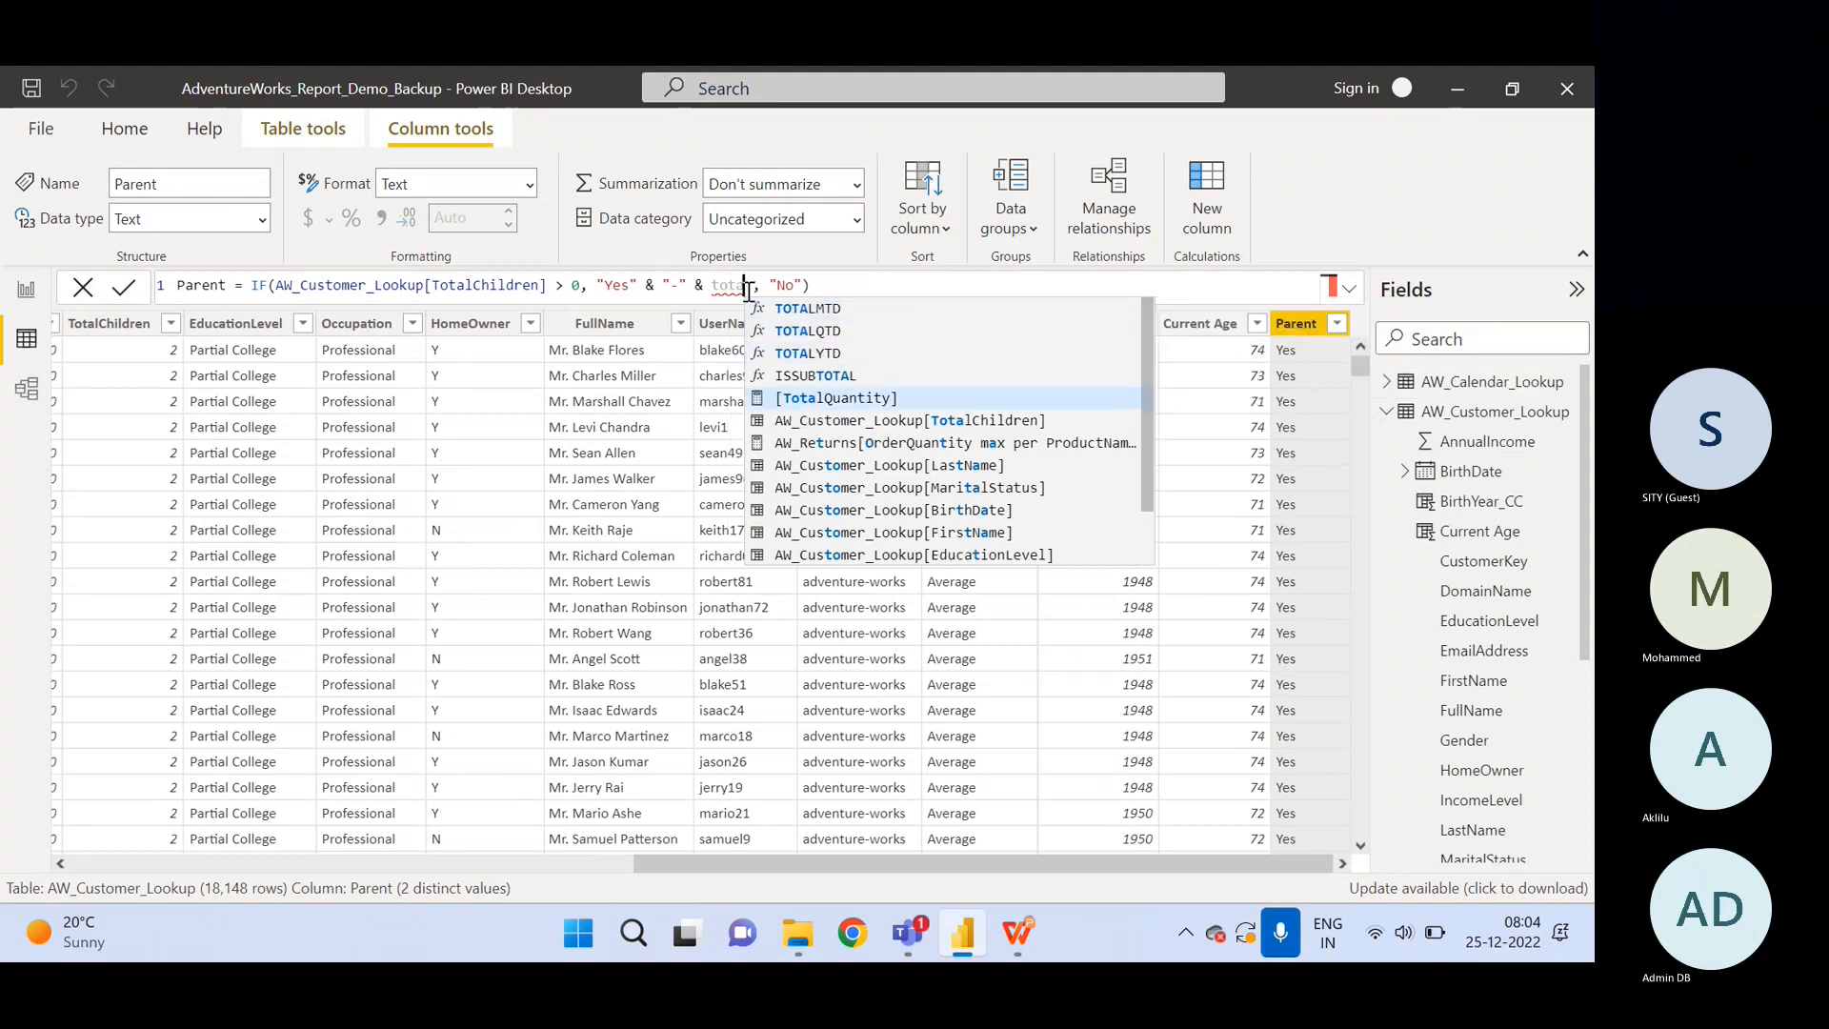
{"action": "key", "text": "Tab"}
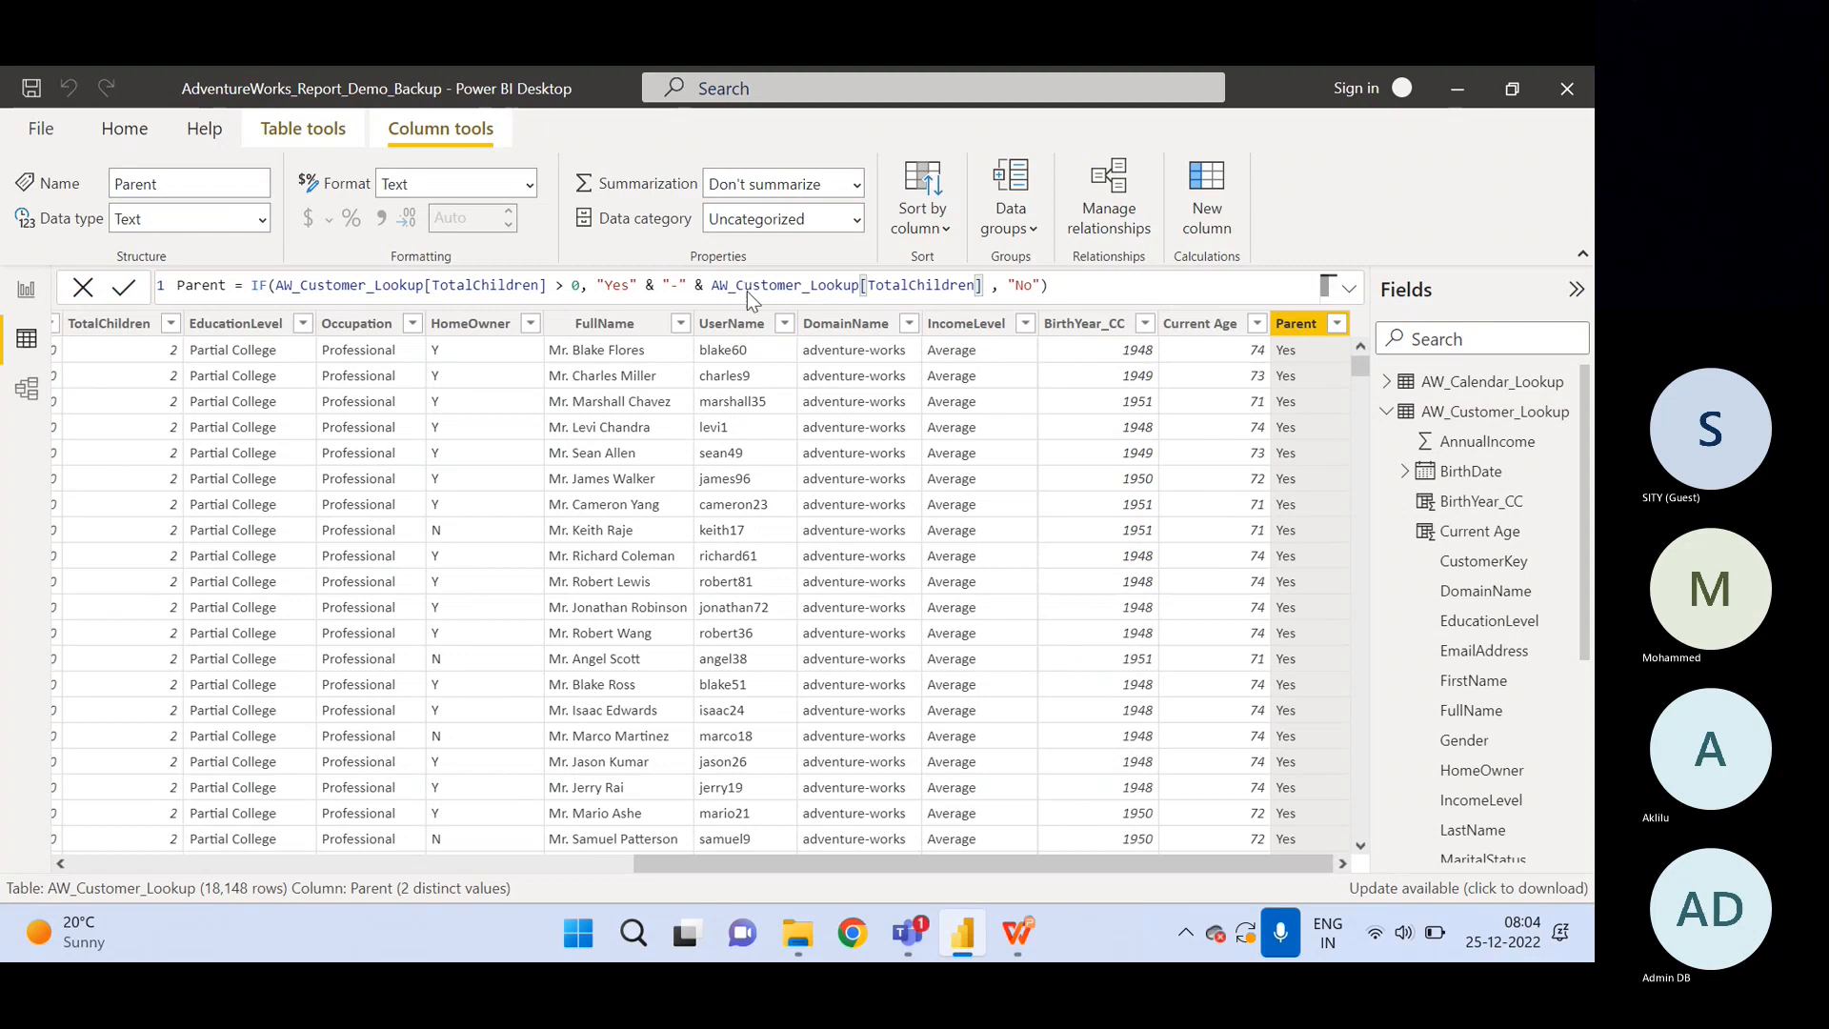
{"action": "key", "text": "Return"}
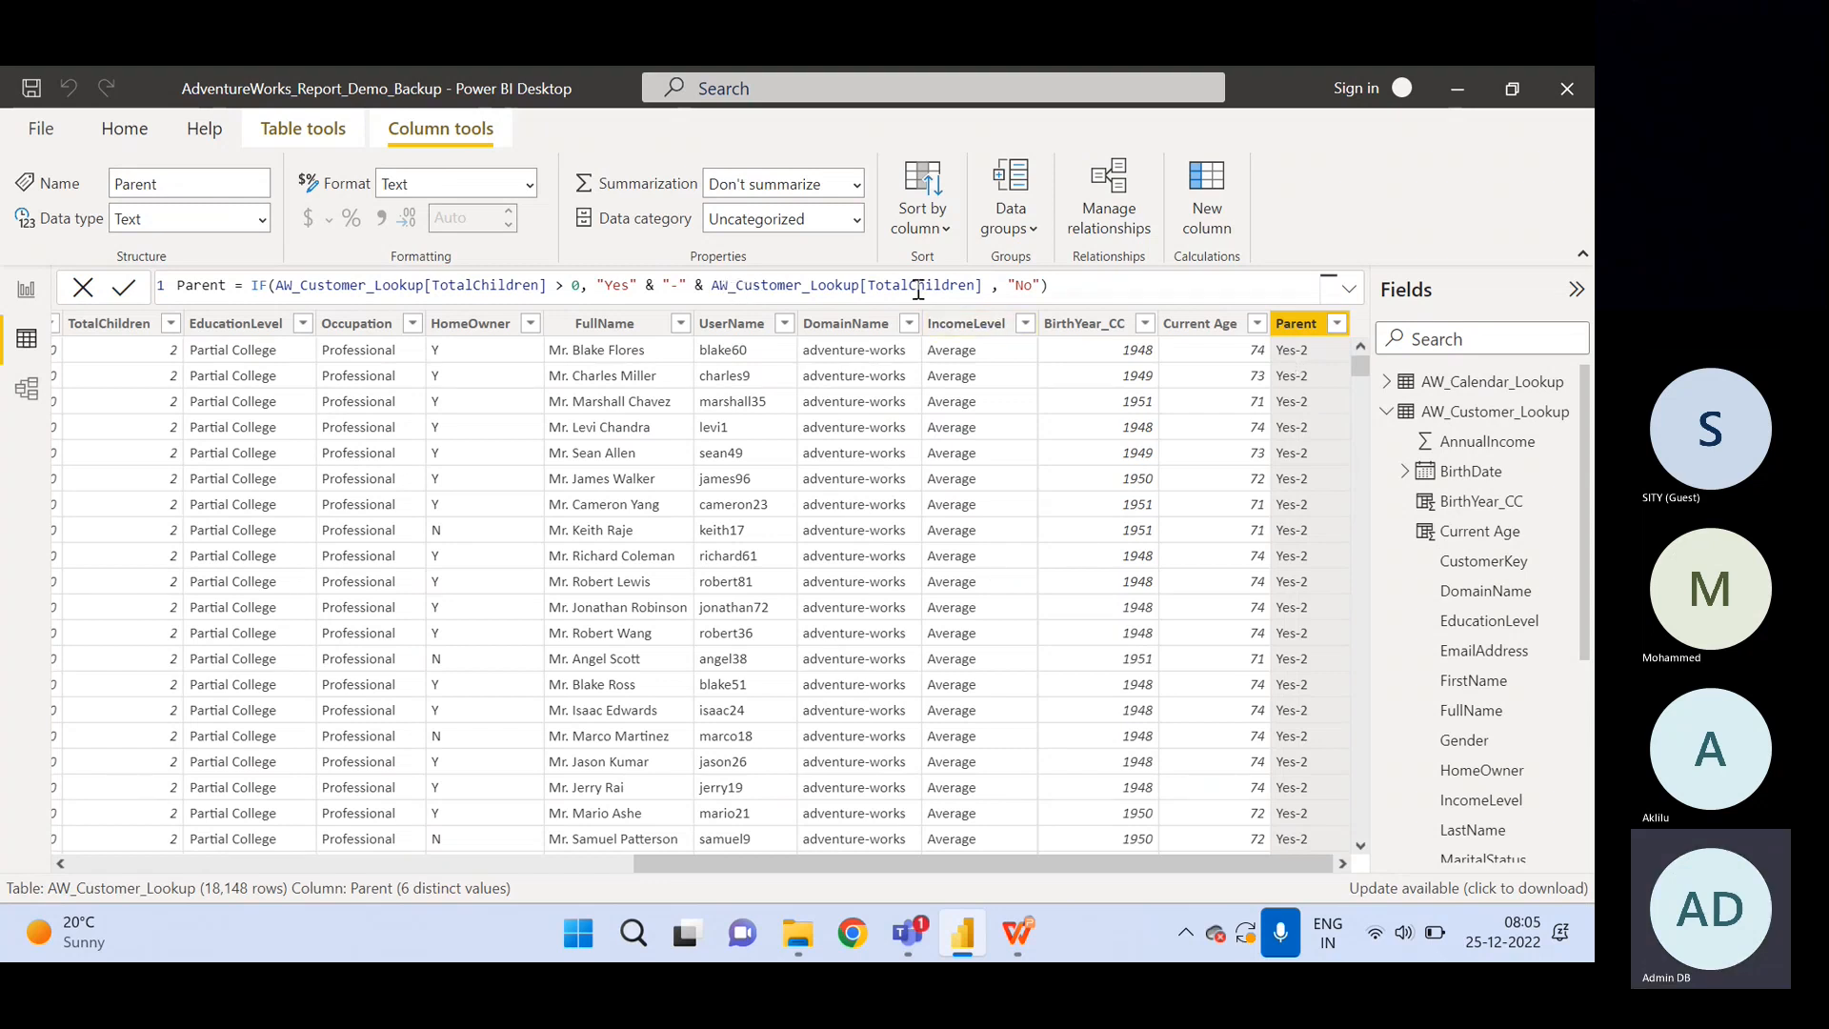
Examine the concatenated true result in the Parent formula, view the AND function on the WPS Office slide, and return to Power BI.
{"action": "left_click", "coordinate": [985, 287]}
{"action": "left_click_drag", "start_coordinate": [987, 288], "coordinate": [595, 287]}
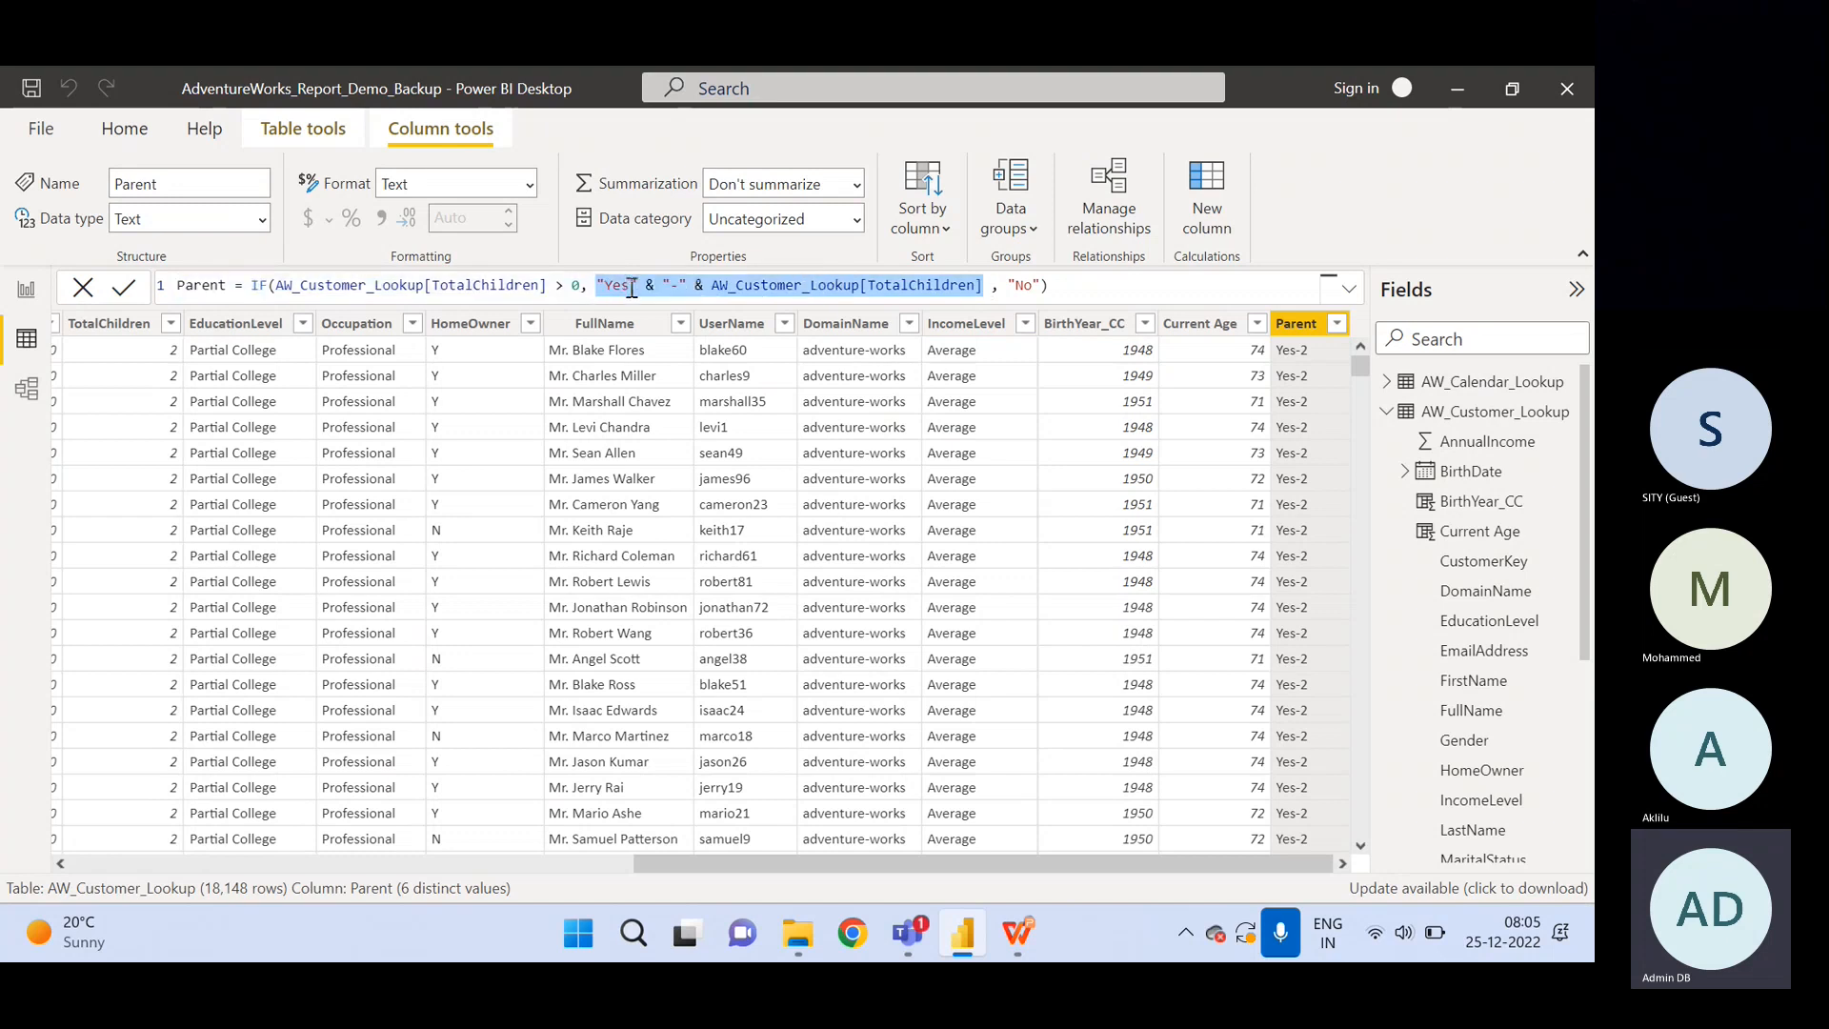
{"action": "left_click", "coordinate": [631, 287]}
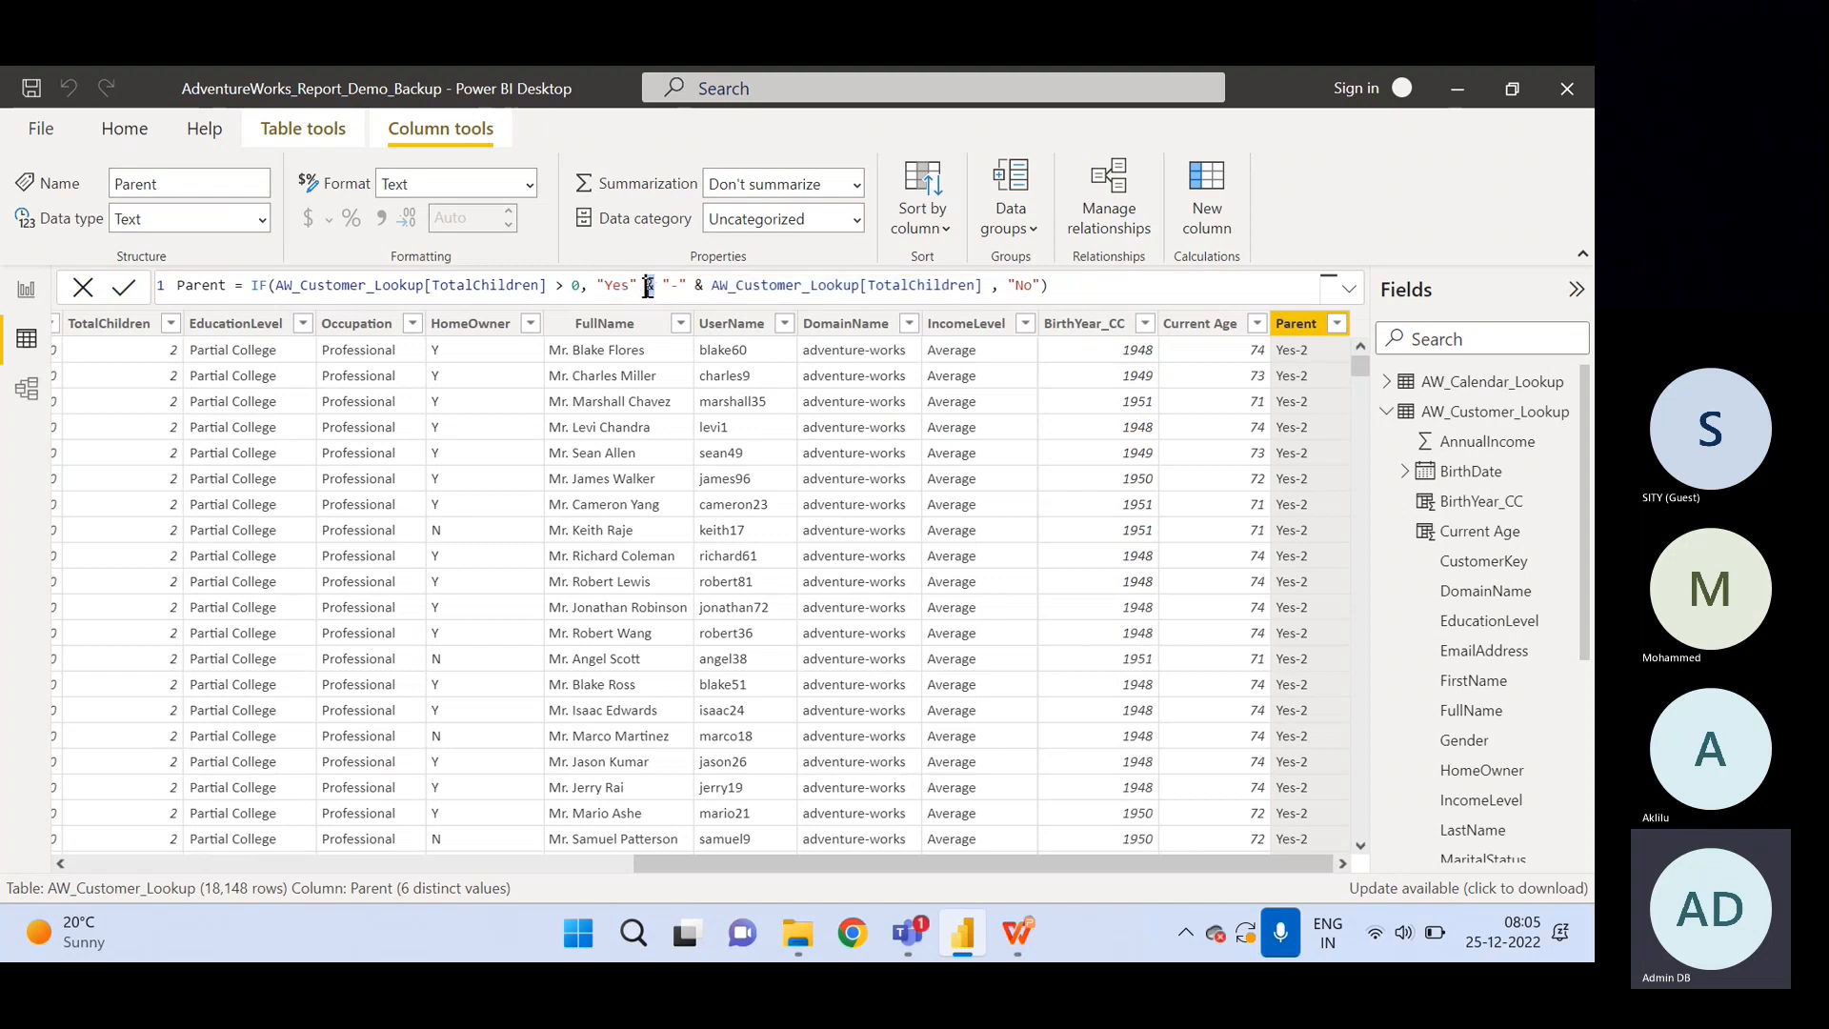
{"action": "left_click", "coordinate": [1012, 936]}
{"action": "double_click", "coordinate": [442, 515]}
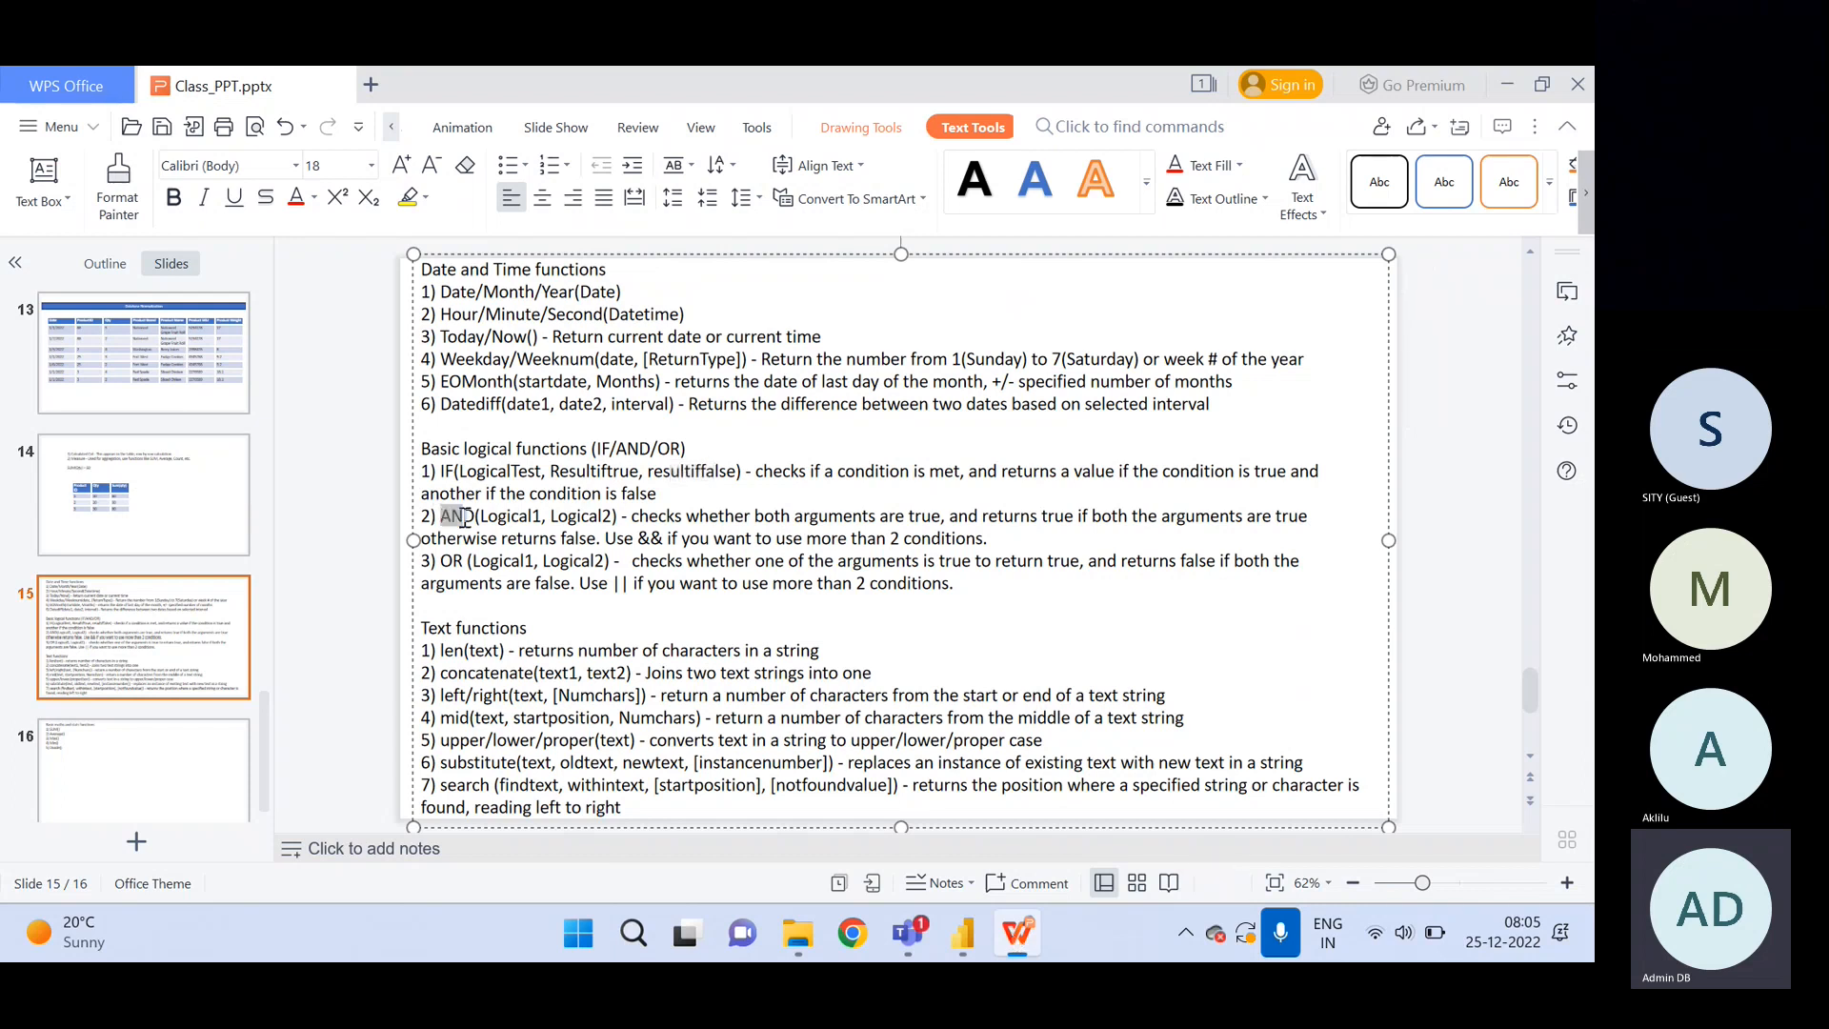
{"action": "left_click", "coordinate": [962, 936]}
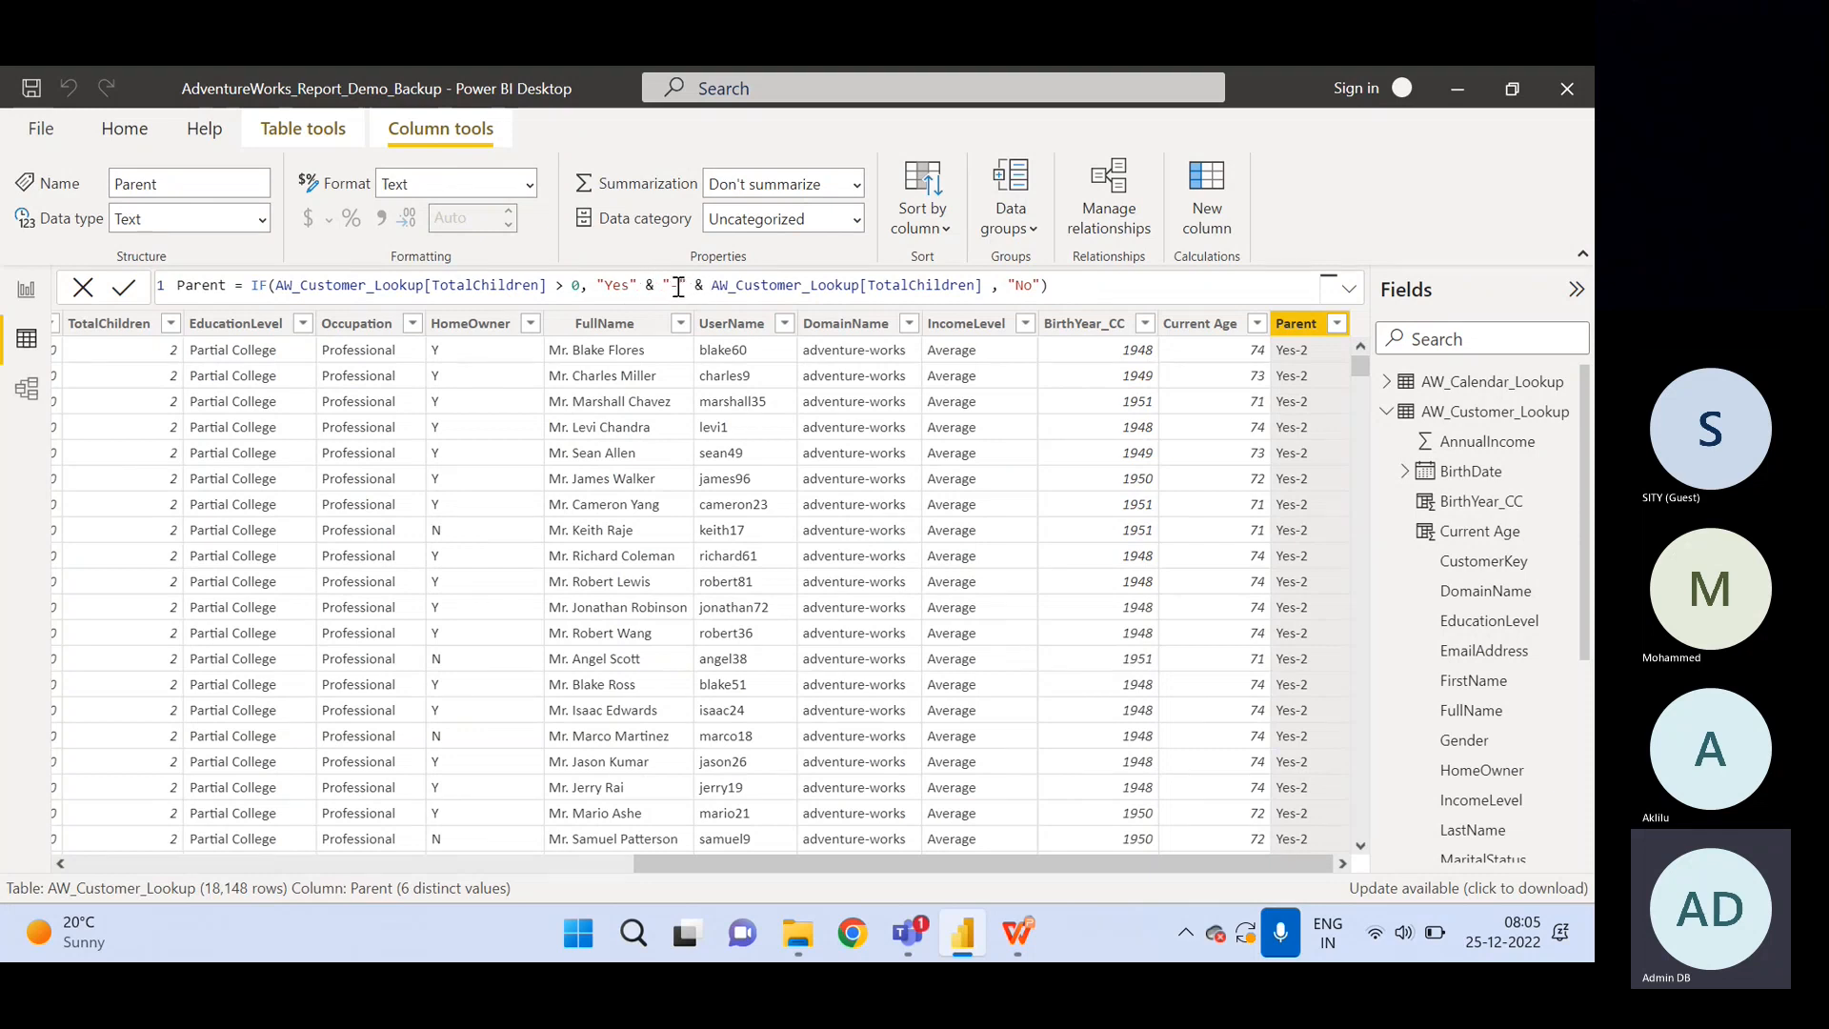
Add a space on each side of the hyphen in the Parent formula's separator, making it " - ", and commit the formula.
{"action": "left_click", "coordinate": [591, 285]}
{"action": "left_click_drag", "start_coordinate": [579, 284], "coordinate": [463, 271]}
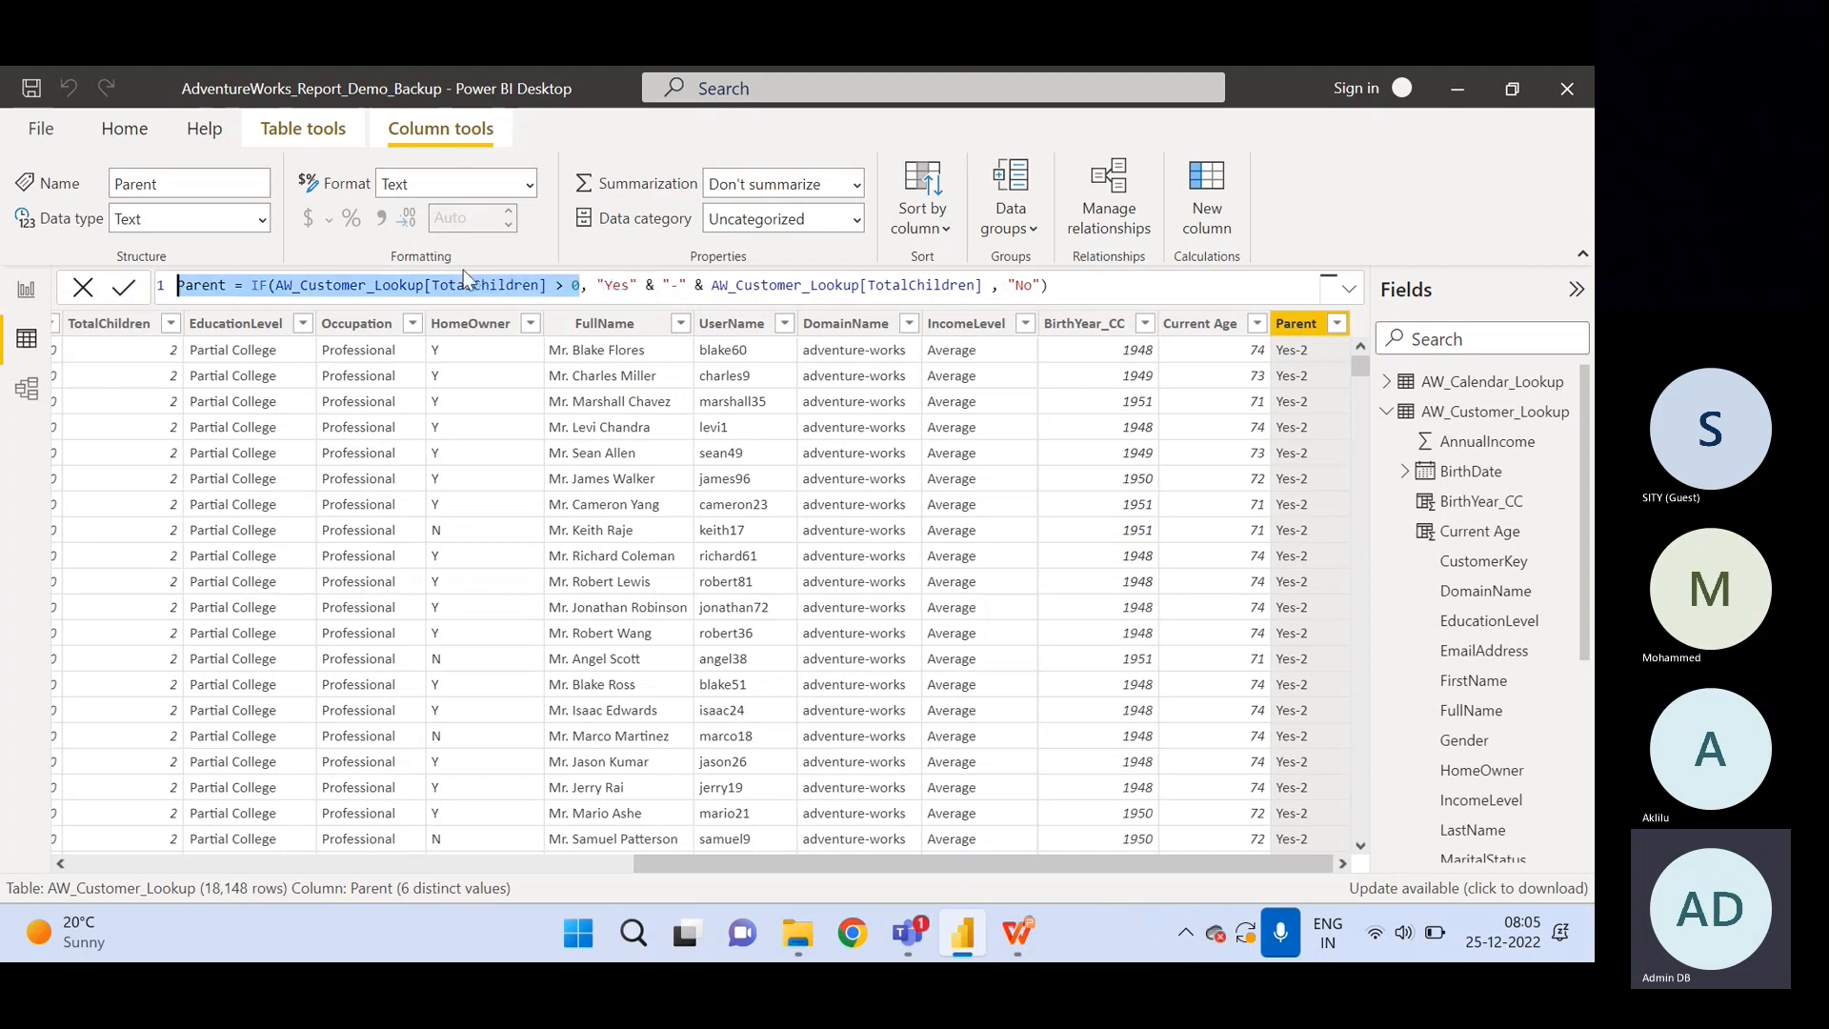
{"action": "left_click", "coordinate": [614, 286]}
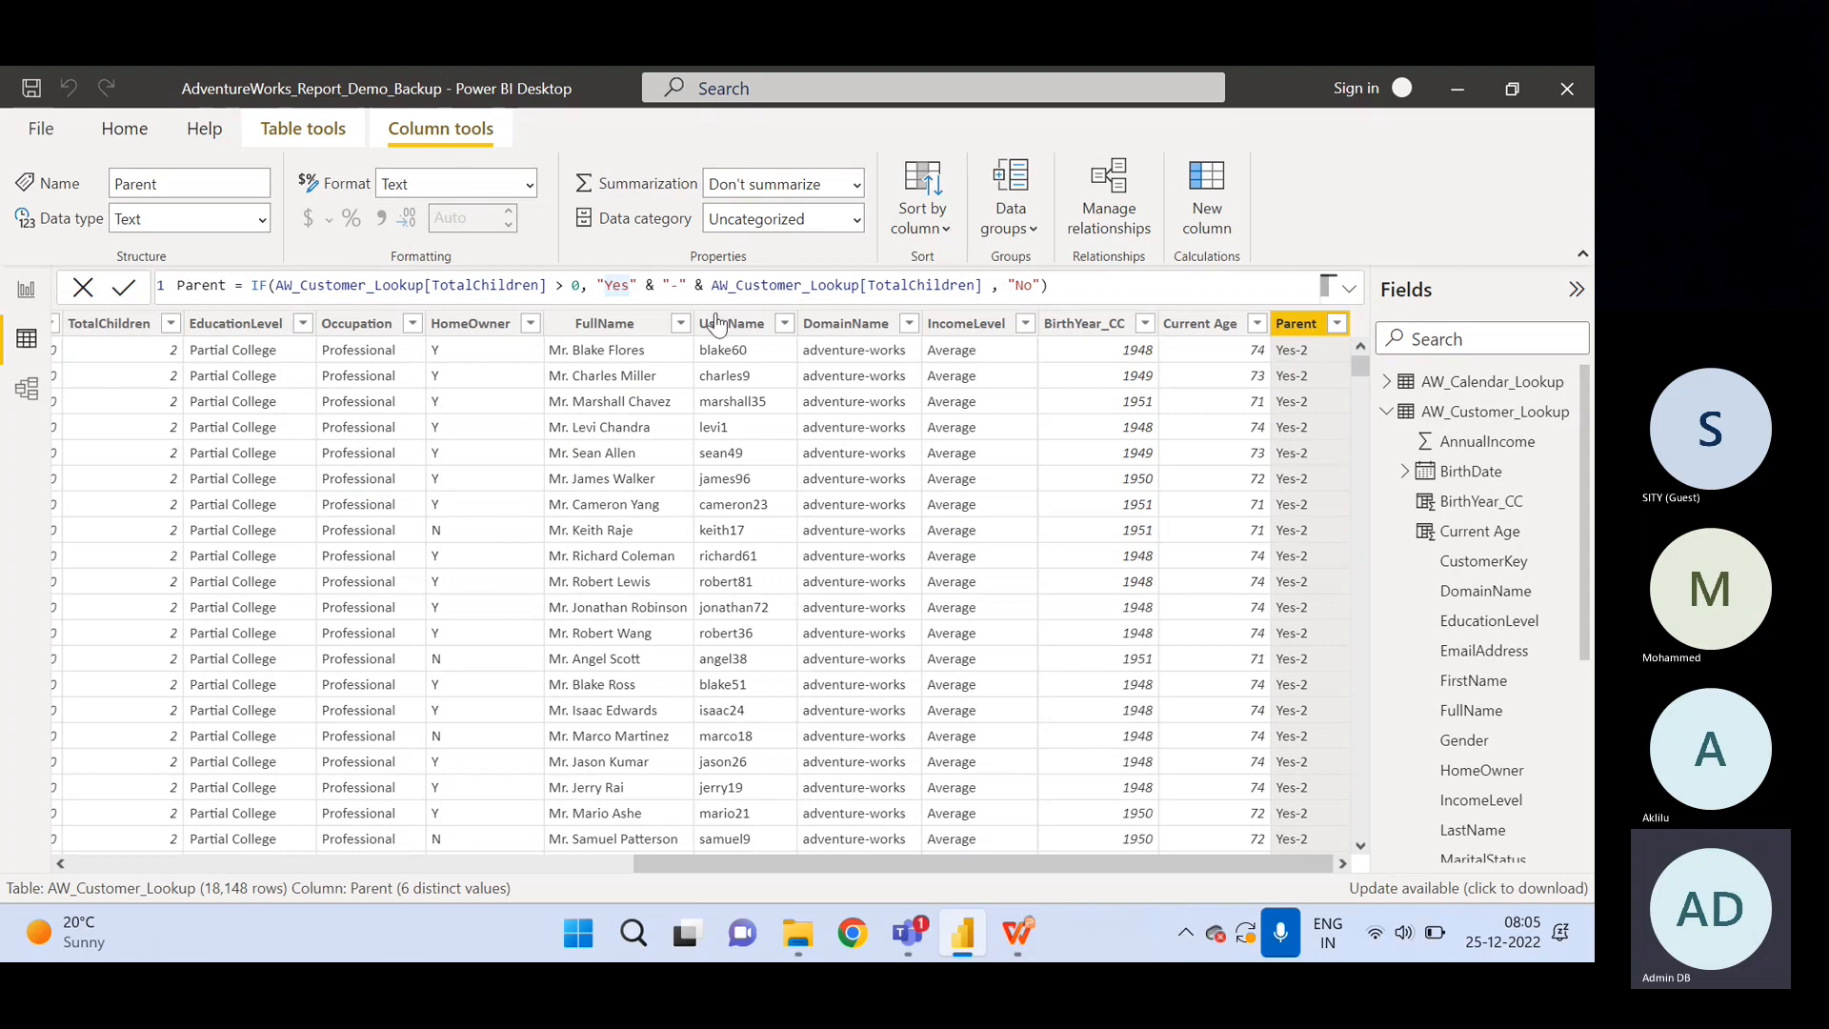
{"action": "left_click", "coordinate": [679, 290]}
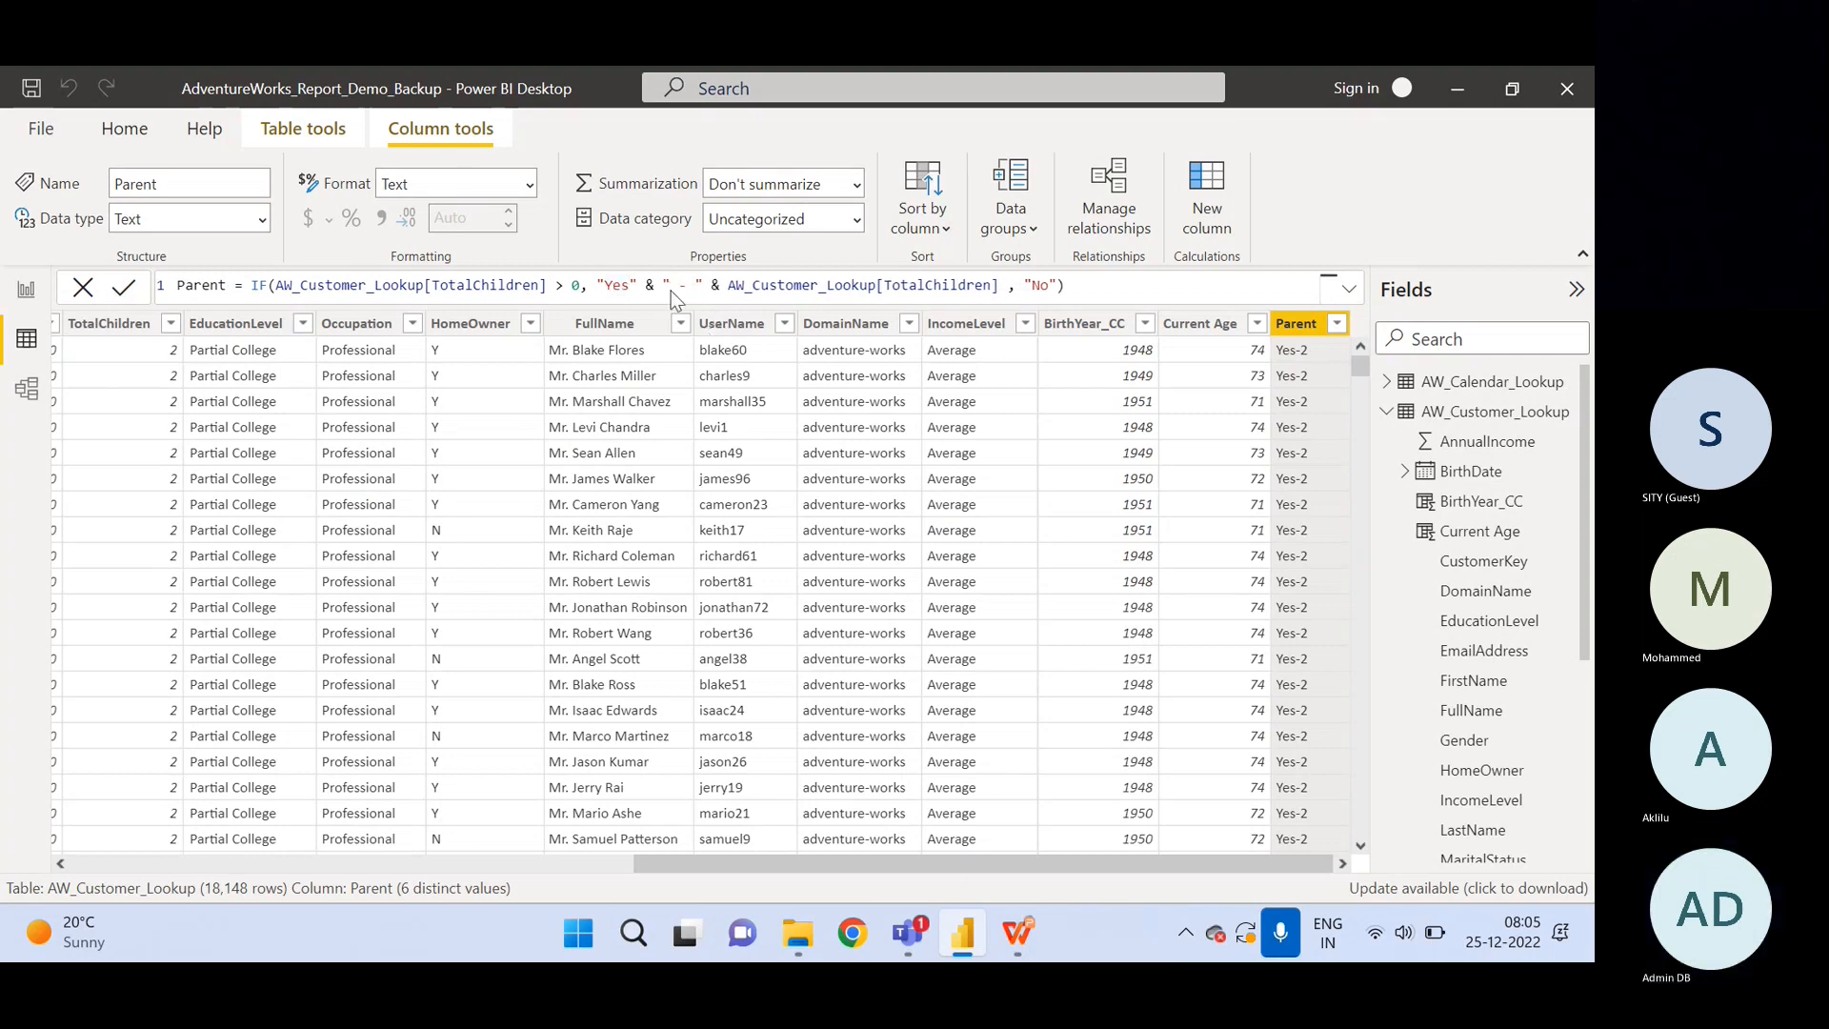
{"action": "key", "text": "Return"}
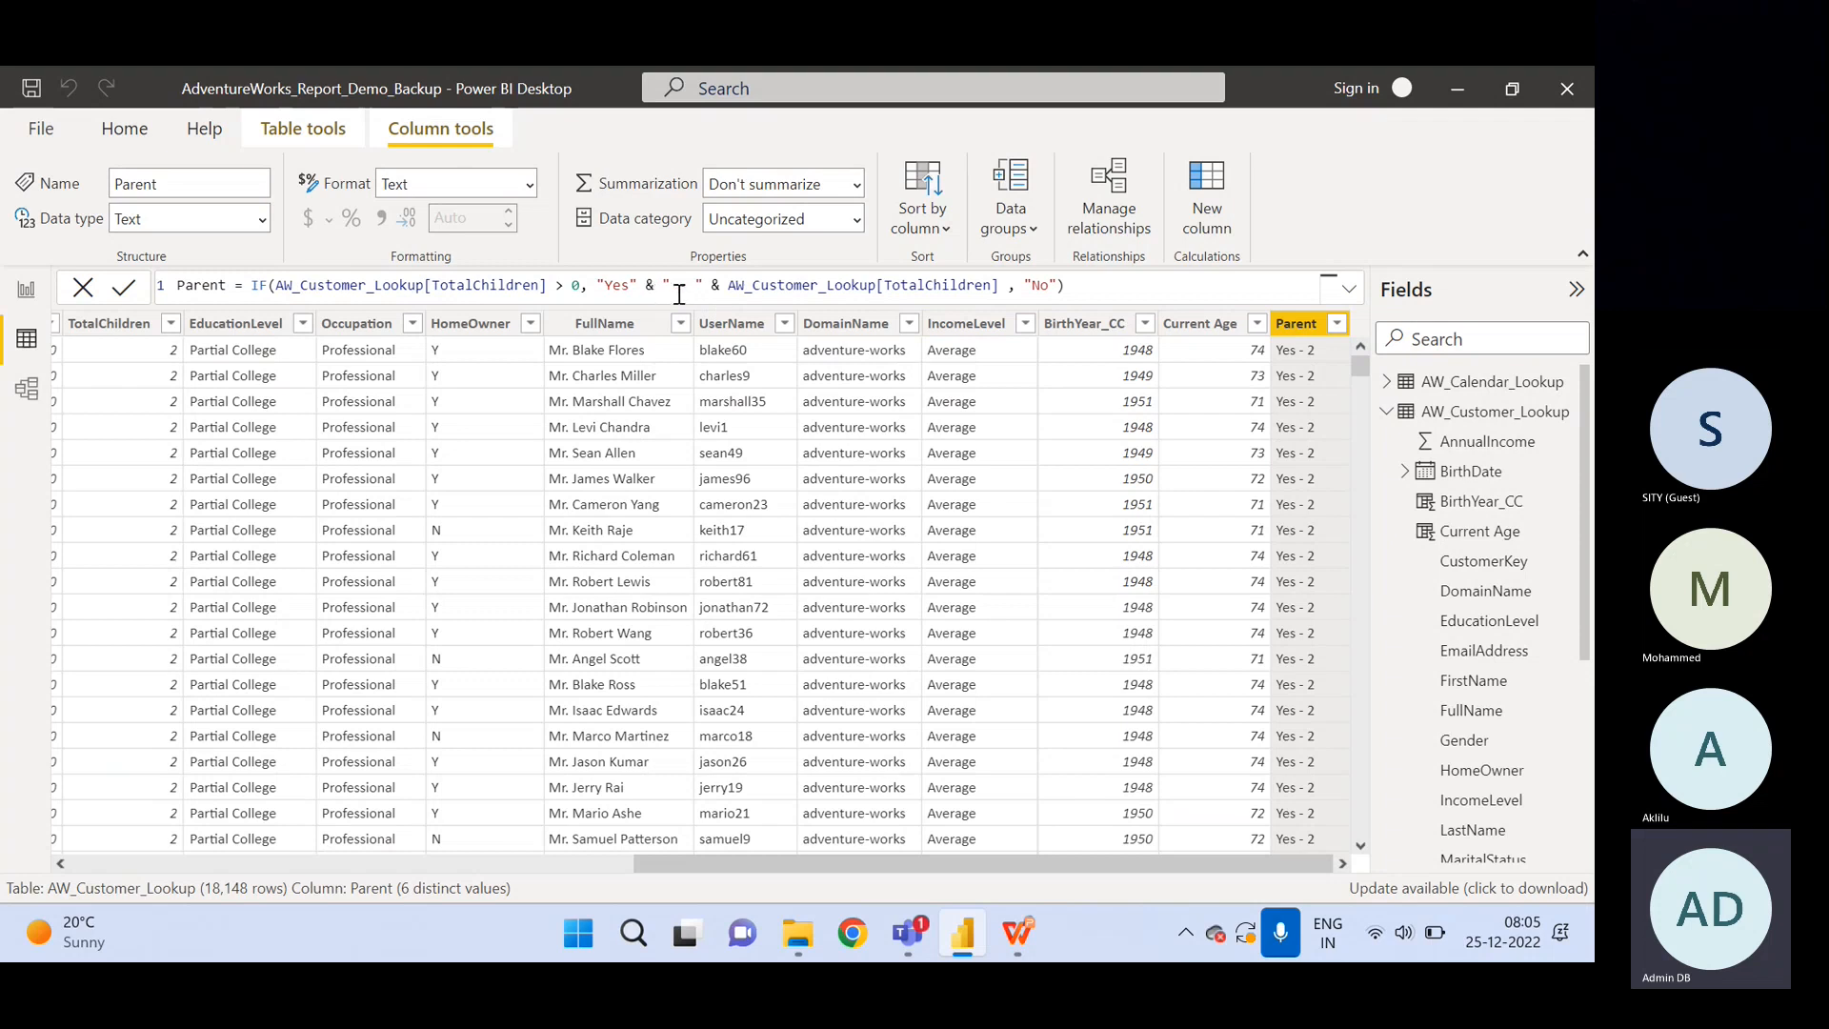
Examine the " - " separator and the AW_Customer_Lookup[TotalChildren] reference joined to "Yes" in the Parent formula.
{"action": "left_click", "coordinate": [710, 286]}
{"action": "left_click_drag", "start_coordinate": [696, 285], "coordinate": [665, 286]}
{"action": "left_click", "coordinate": [720, 288]}
{"action": "left_click_drag", "start_coordinate": [998, 287], "coordinate": [744, 288]}
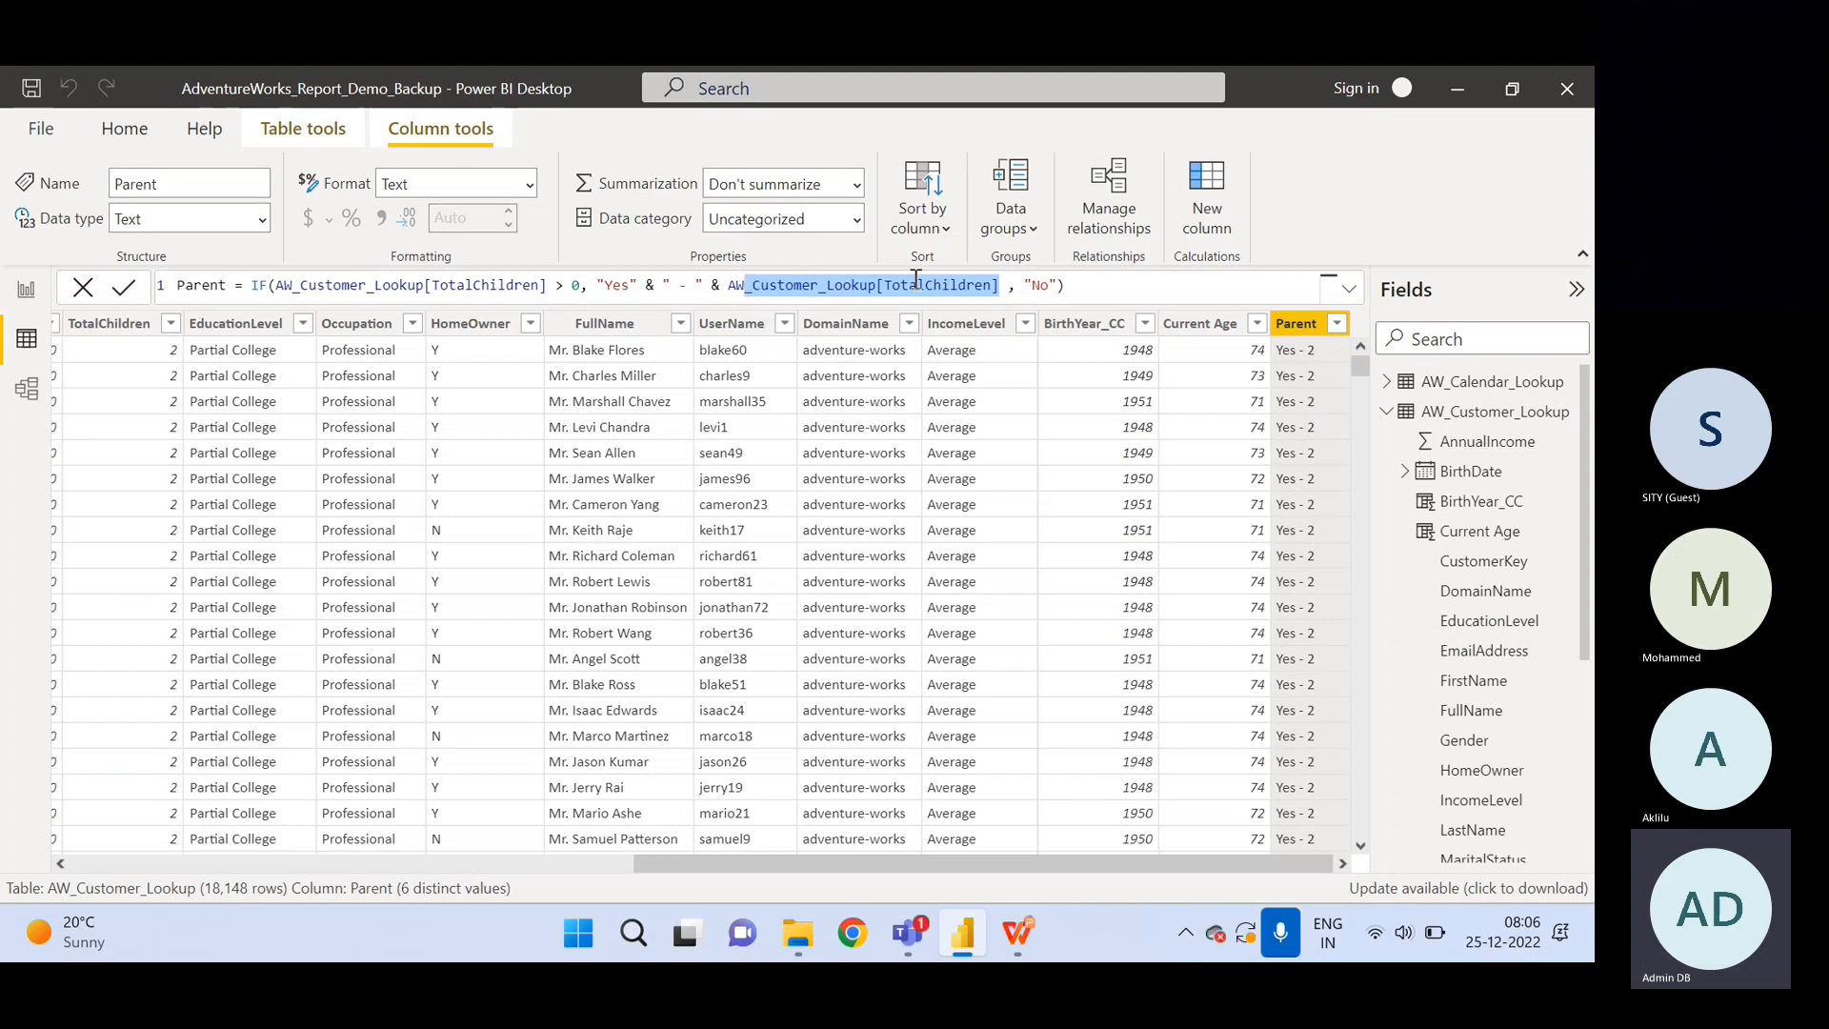
{"action": "left_click", "coordinate": [976, 289]}
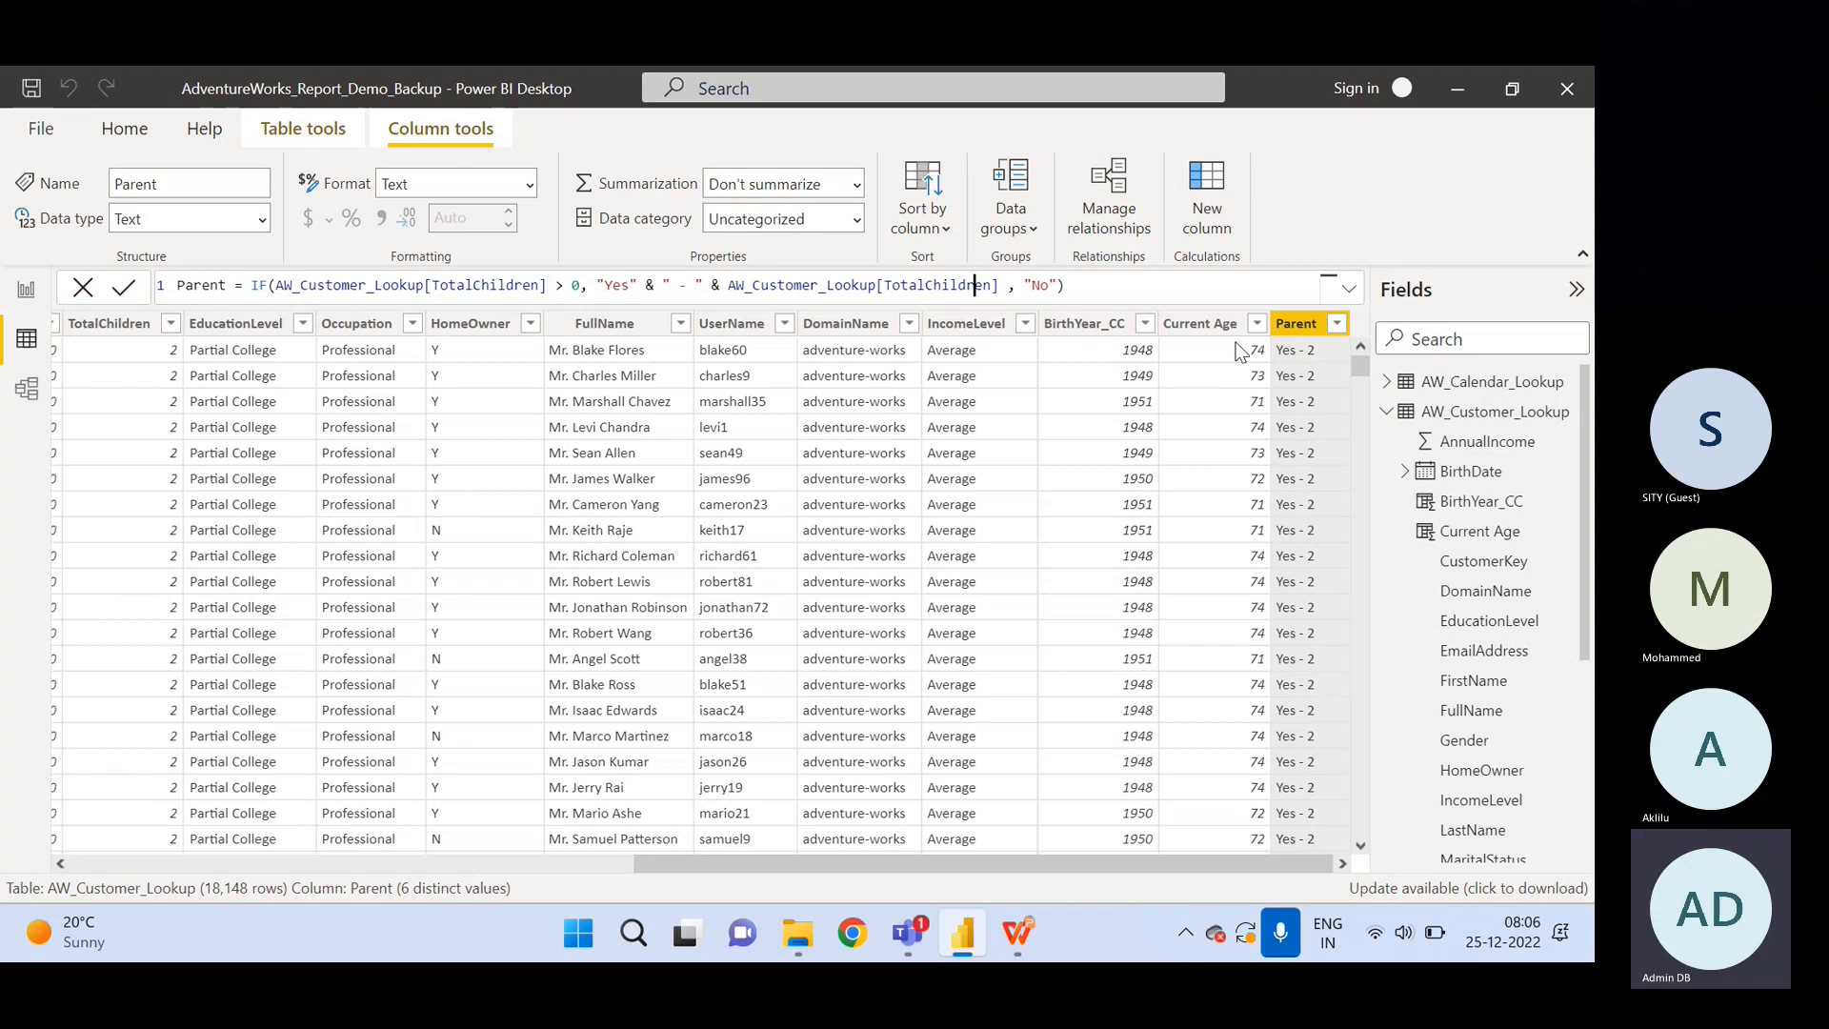
Filter the TotalChildren column to show only customers with 1 child.
{"action": "left_click", "coordinate": [169, 325]}
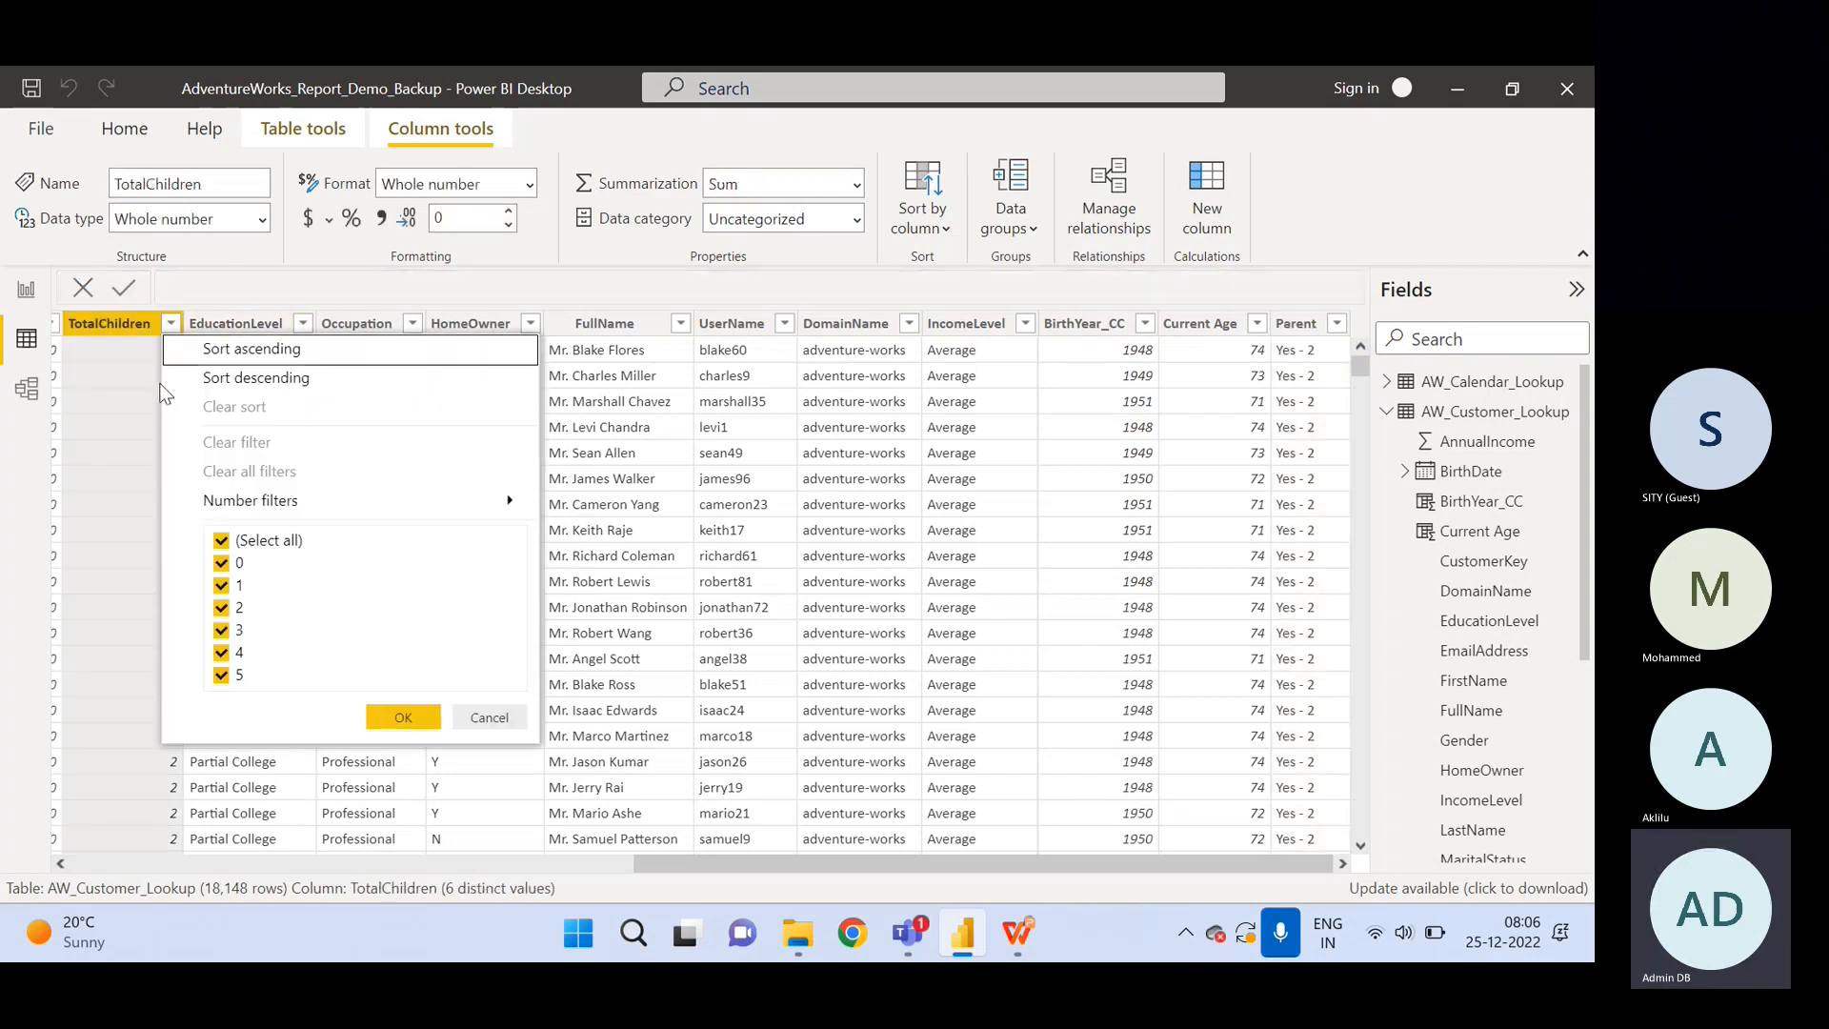
{"action": "left_click", "coordinate": [221, 540]}
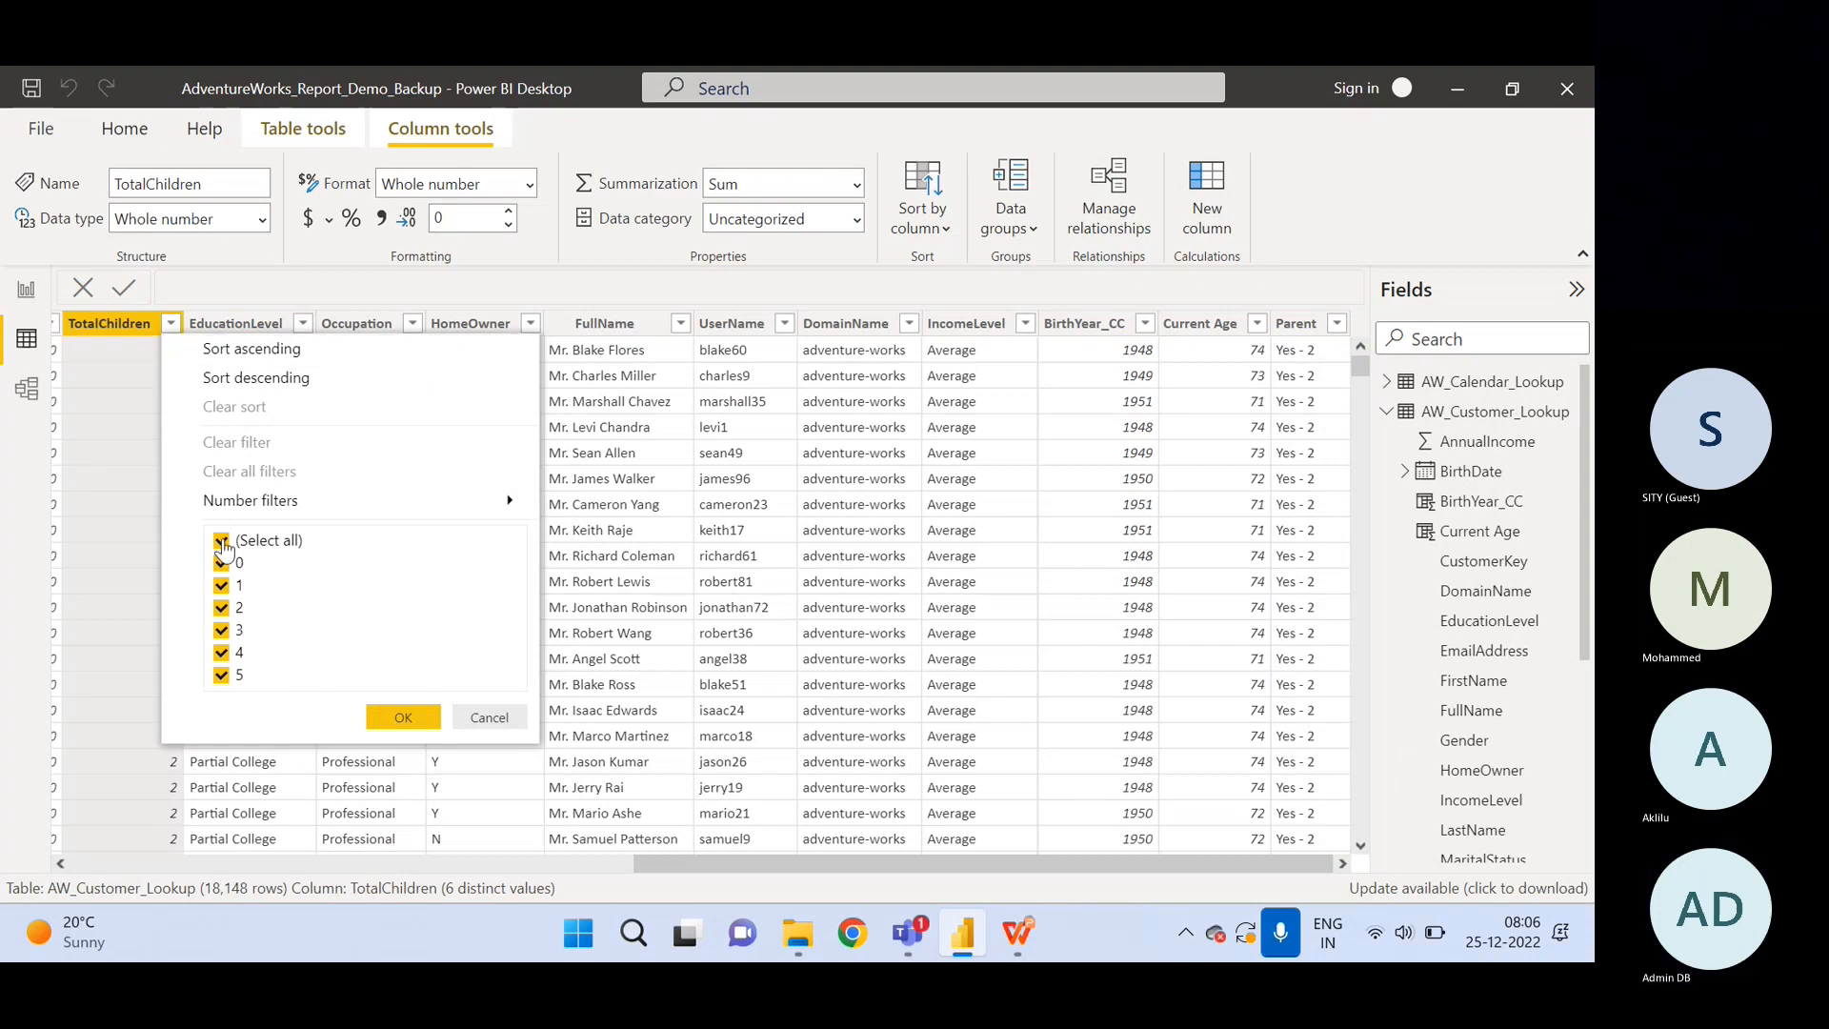
{"action": "left_click", "coordinate": [222, 609]}
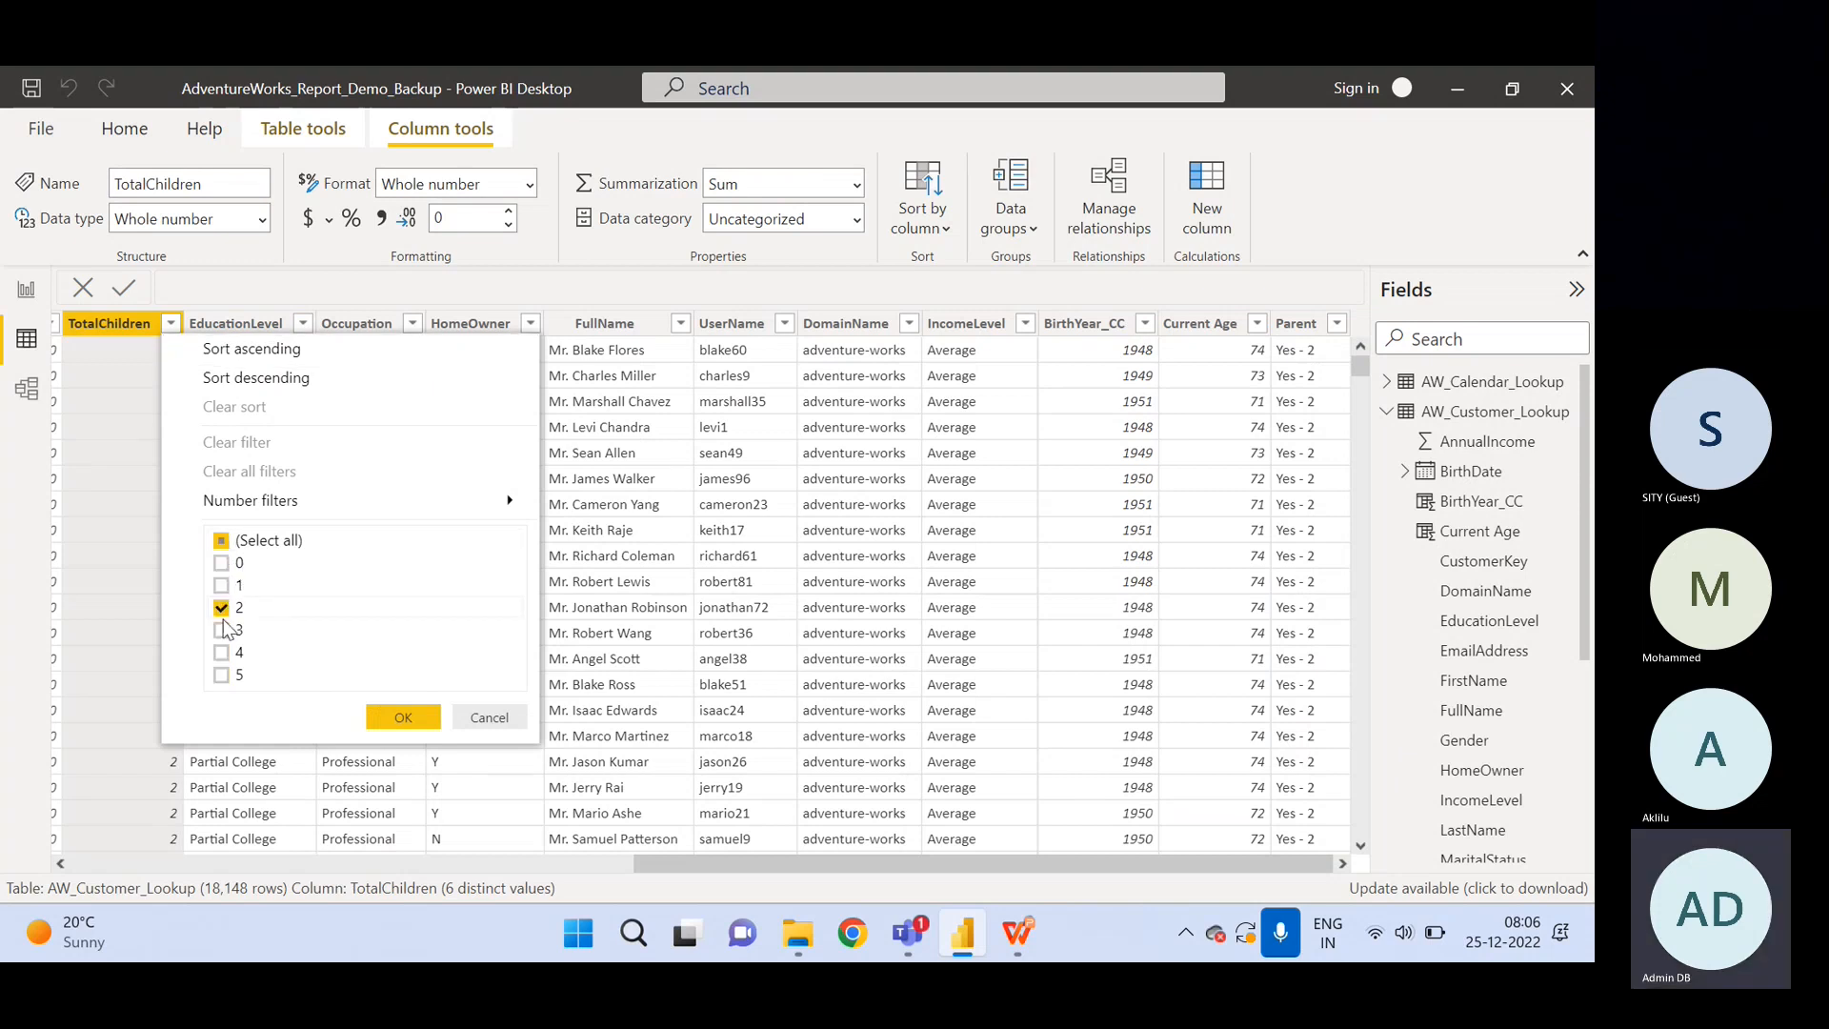
{"action": "left_click", "coordinate": [221, 607]}
{"action": "left_click", "coordinate": [221, 585]}
{"action": "left_click", "coordinate": [403, 717]}
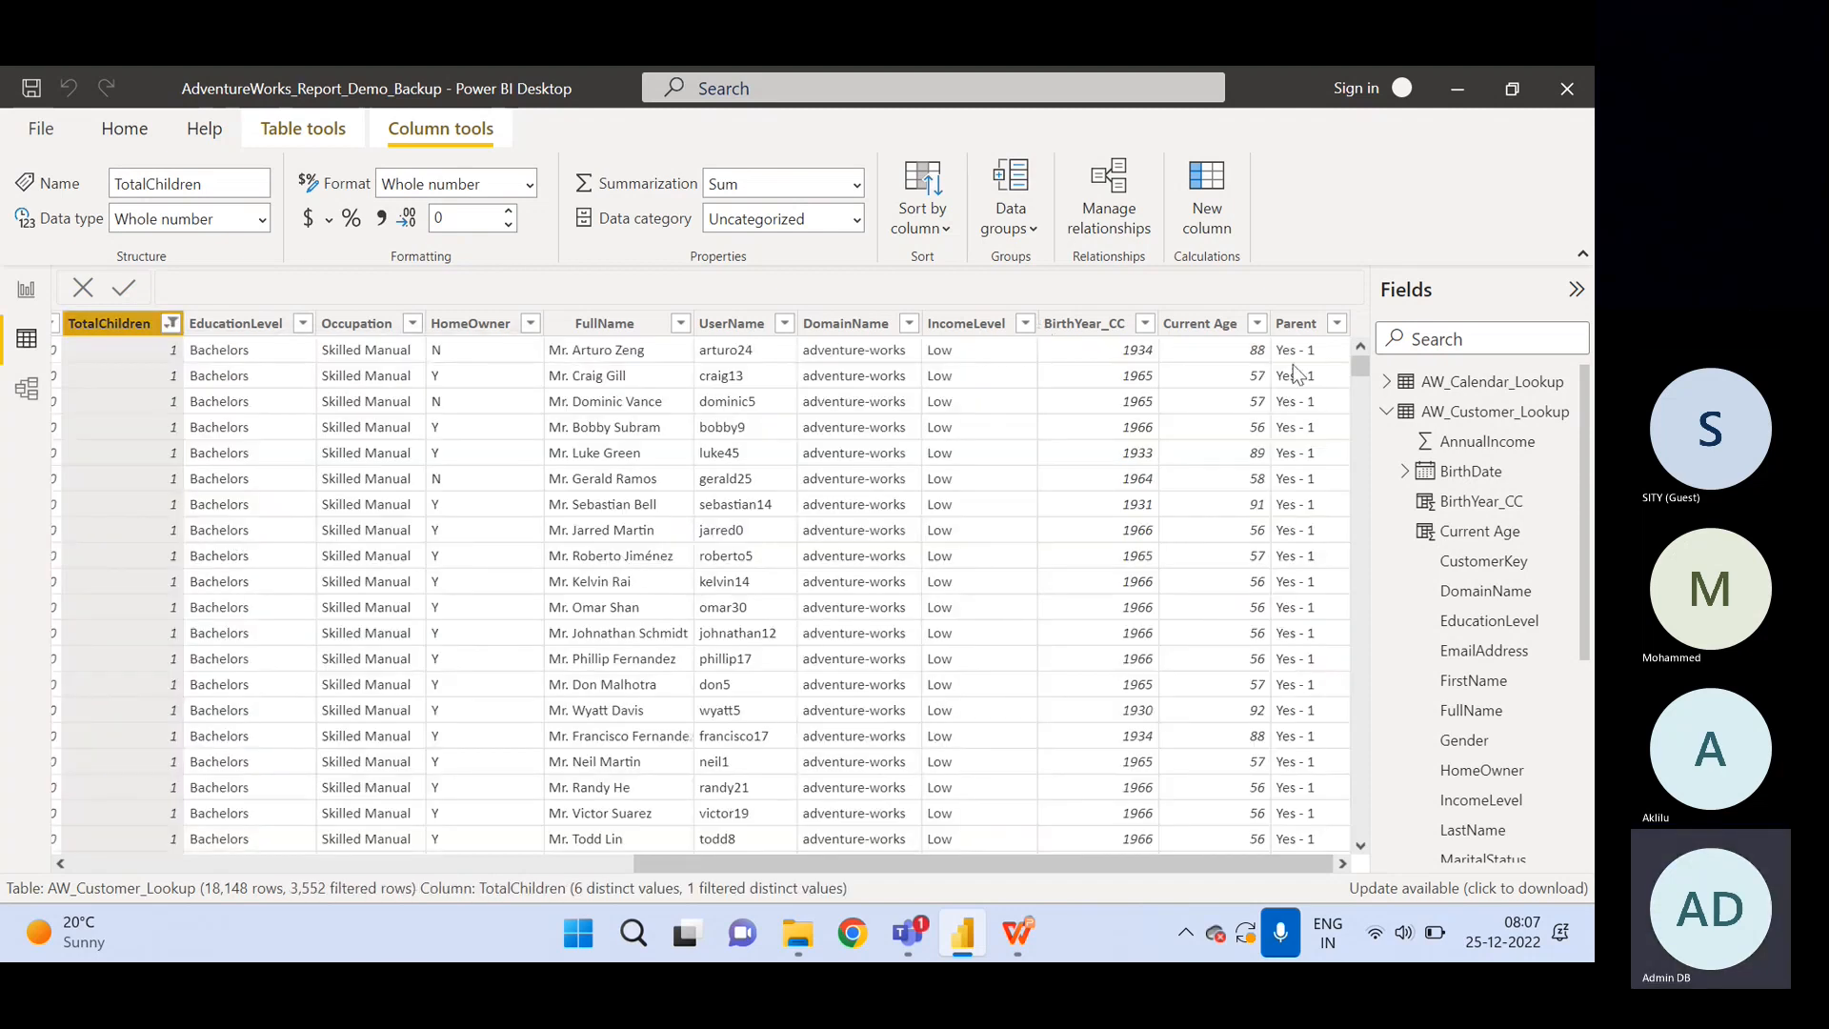
Go through the Parent formula's & operators and the text and column parts they join for the filtered rows.
{"action": "left_click", "coordinate": [1297, 324]}
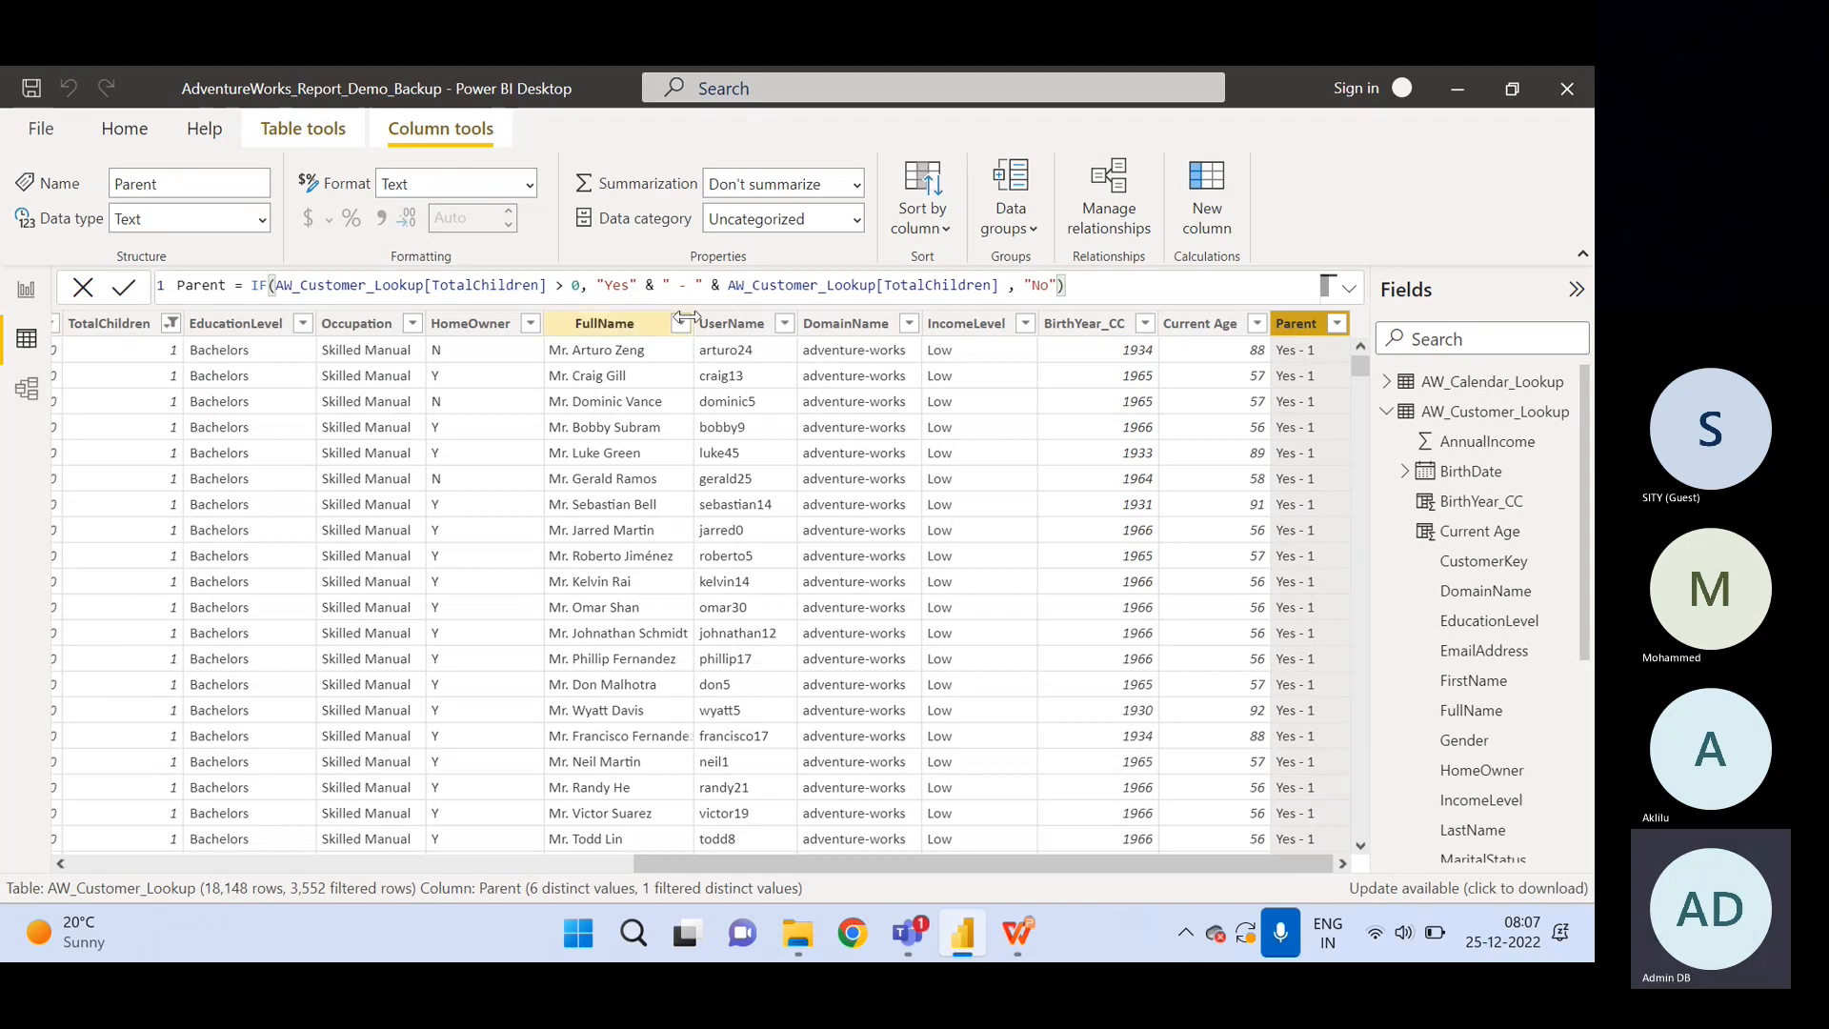
{"action": "left_click", "coordinate": [649, 286]}
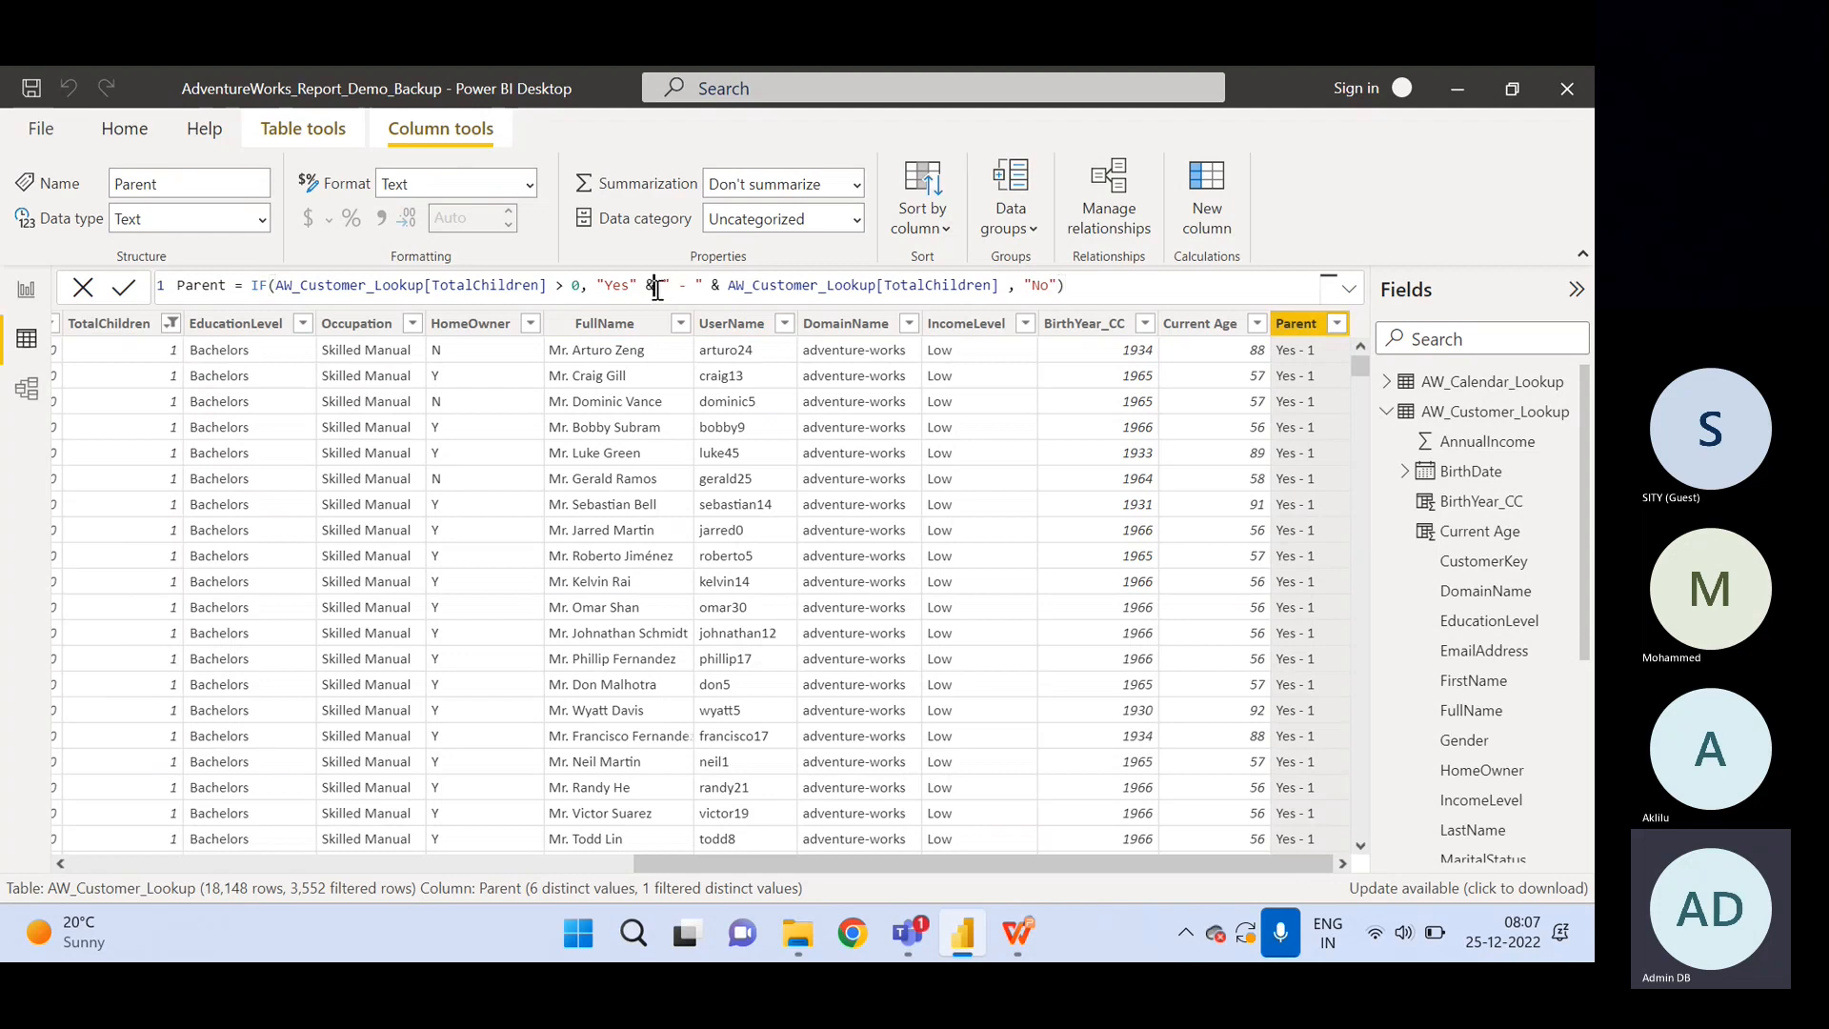
{"action": "left_click", "coordinate": [720, 286]}
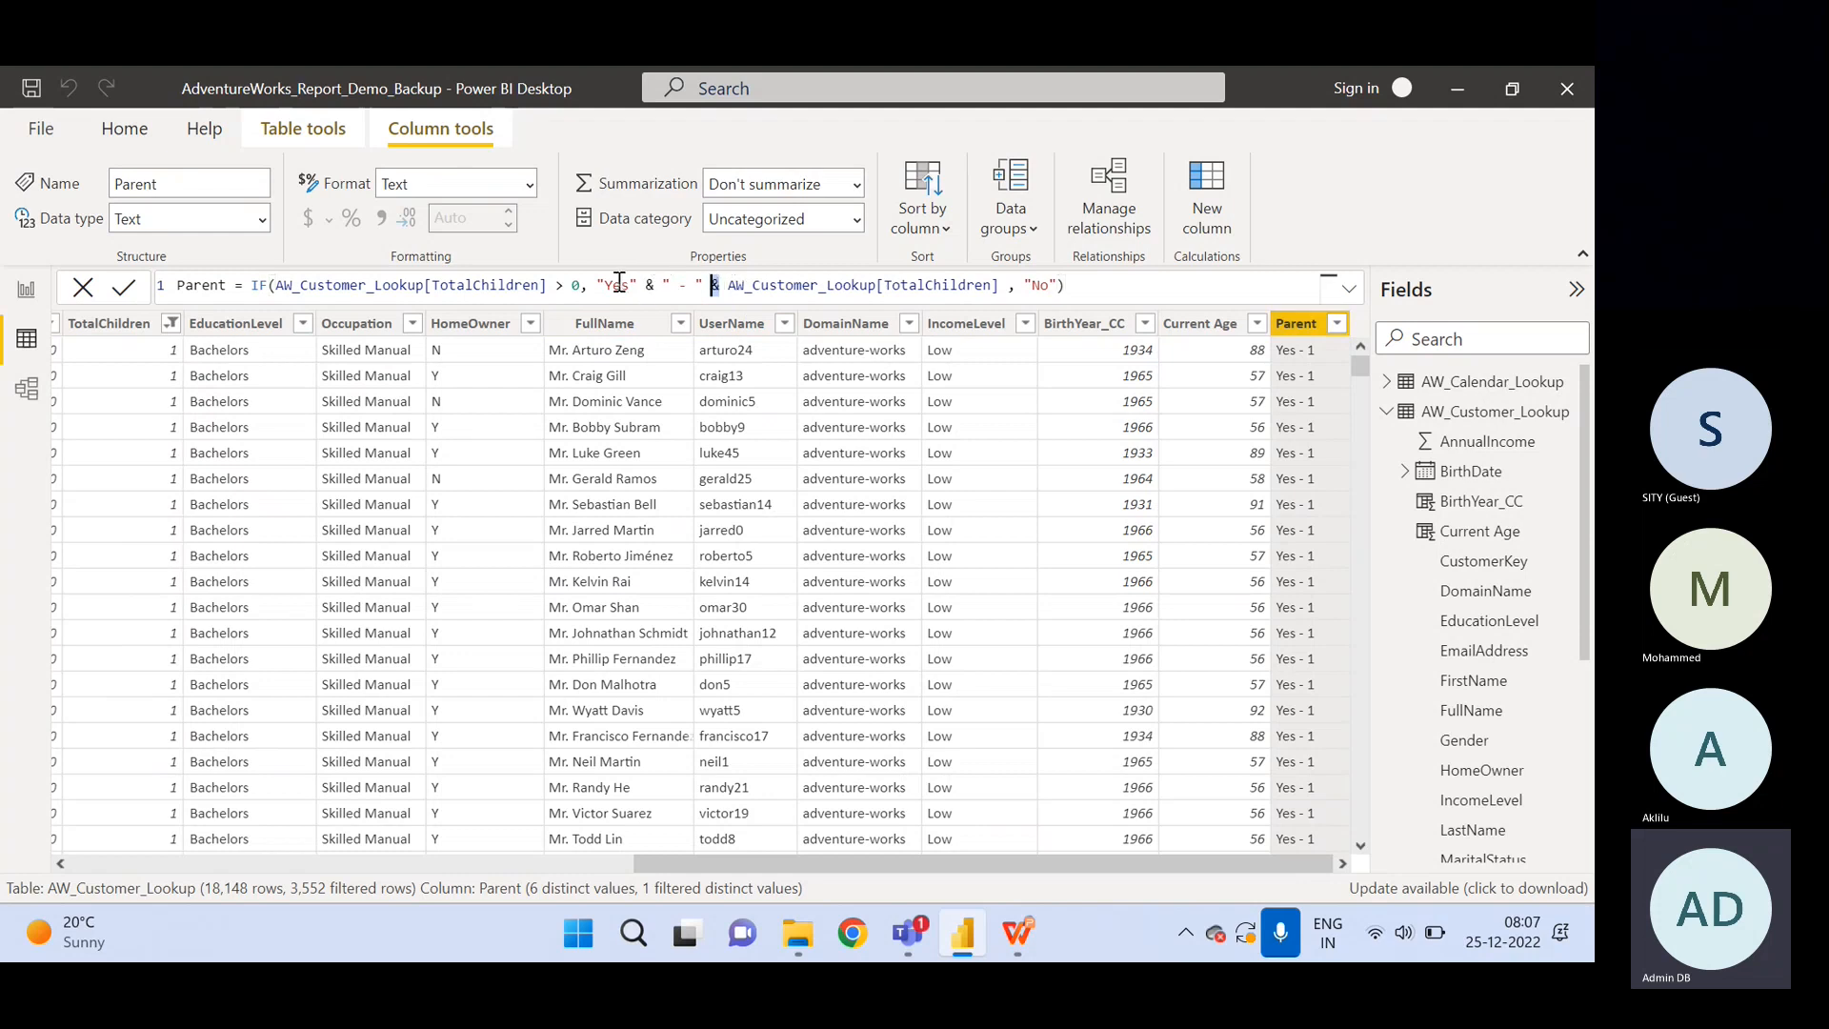
{"action": "left_click", "coordinate": [785, 286]}
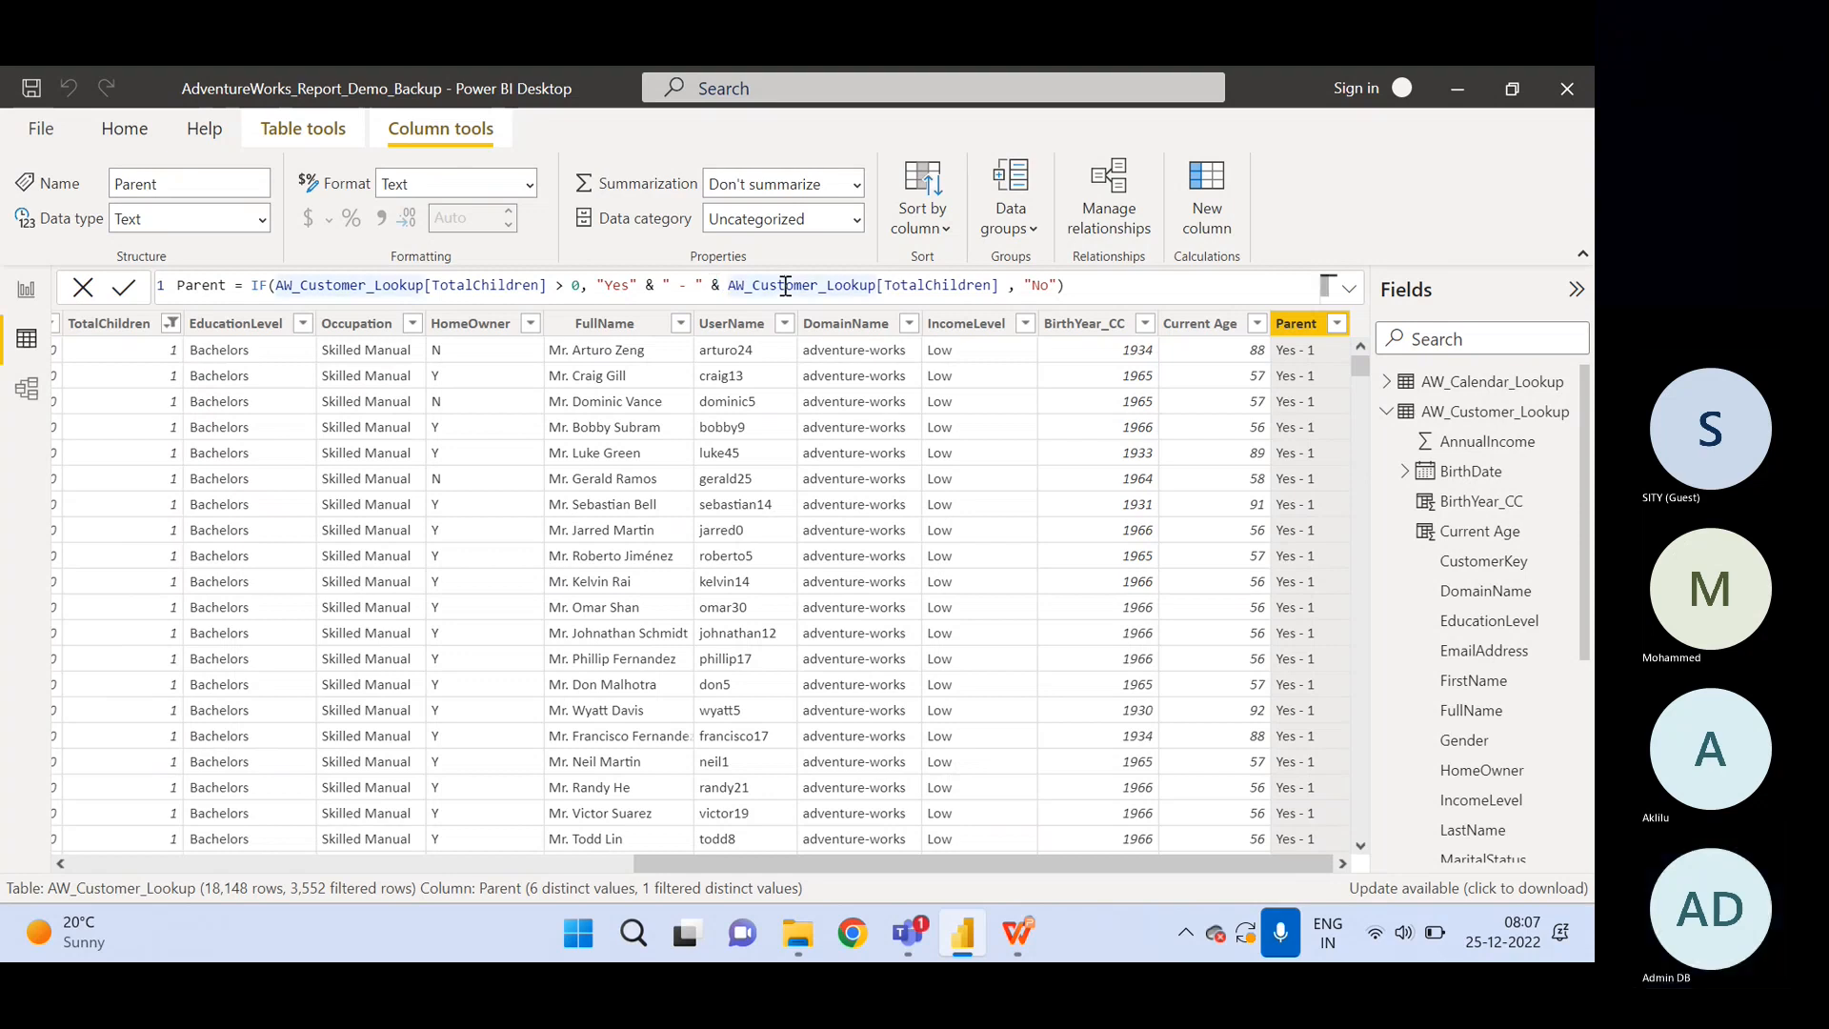
{"action": "left_click", "coordinate": [1094, 290]}
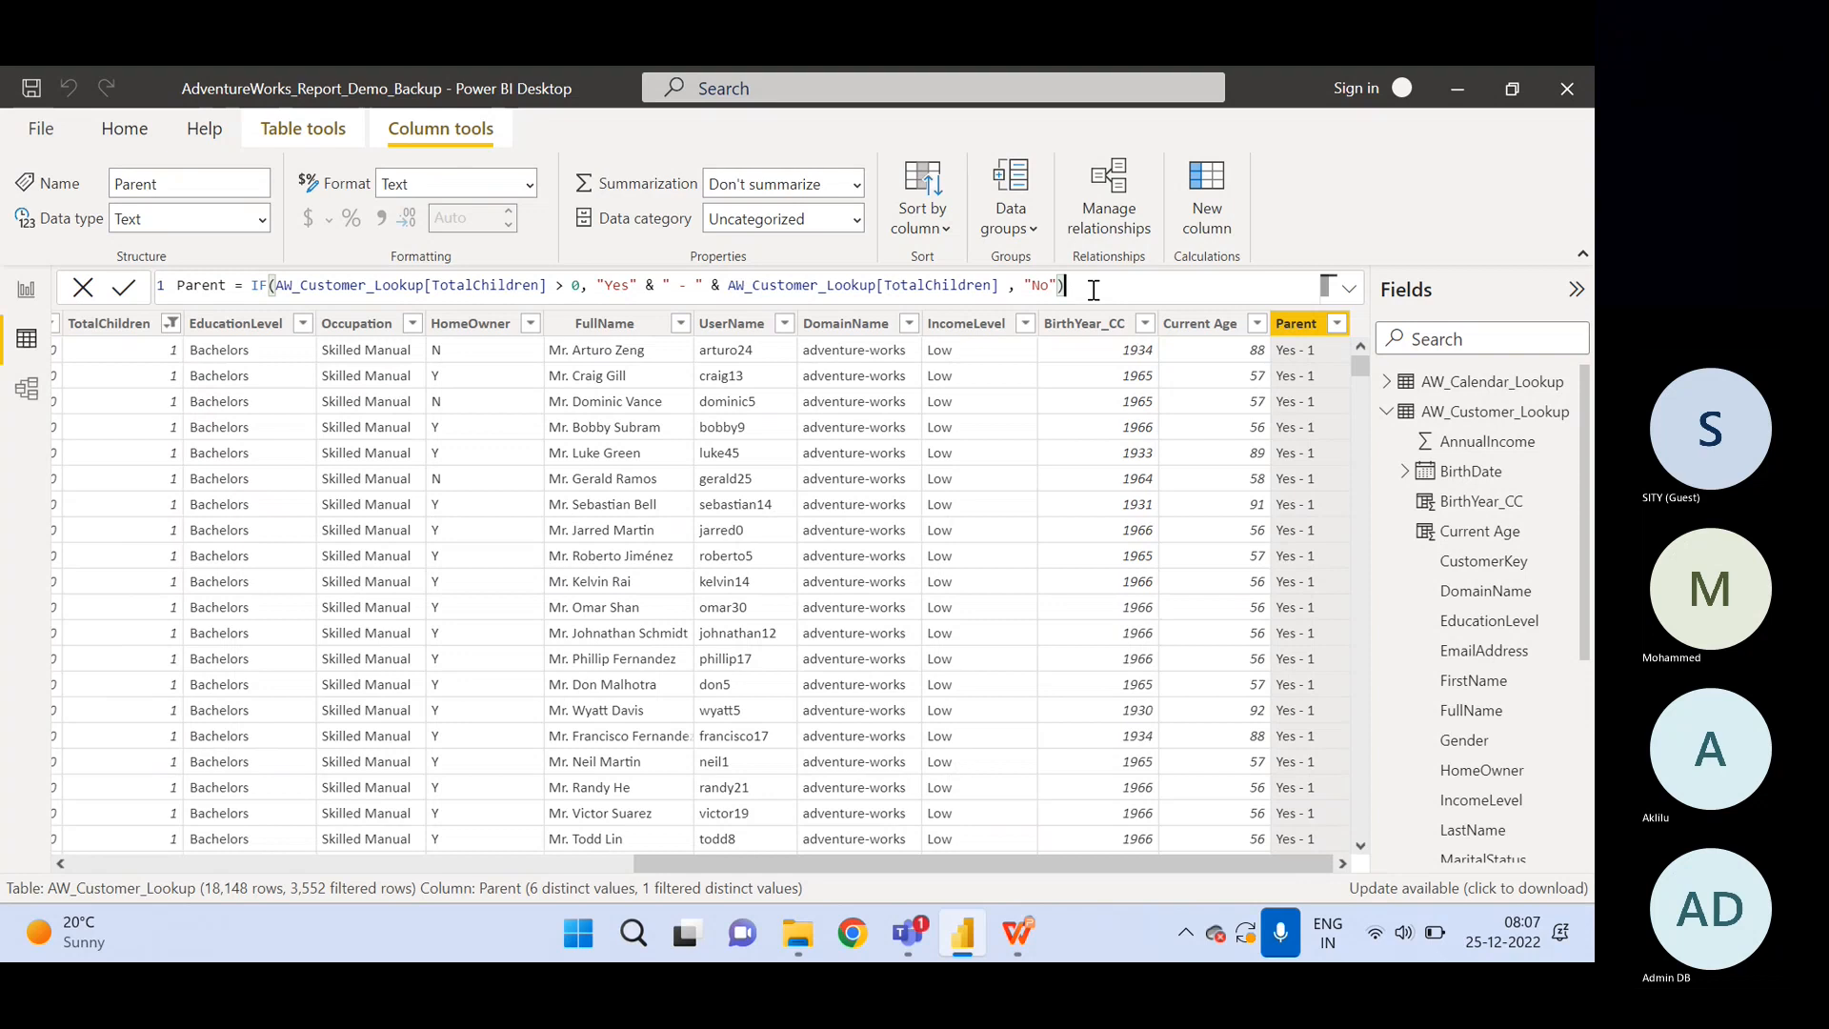
Clear all filters from the AW_Customer_Lookup table, starting from the TotalChildren column.
{"action": "left_click", "coordinate": [171, 323]}
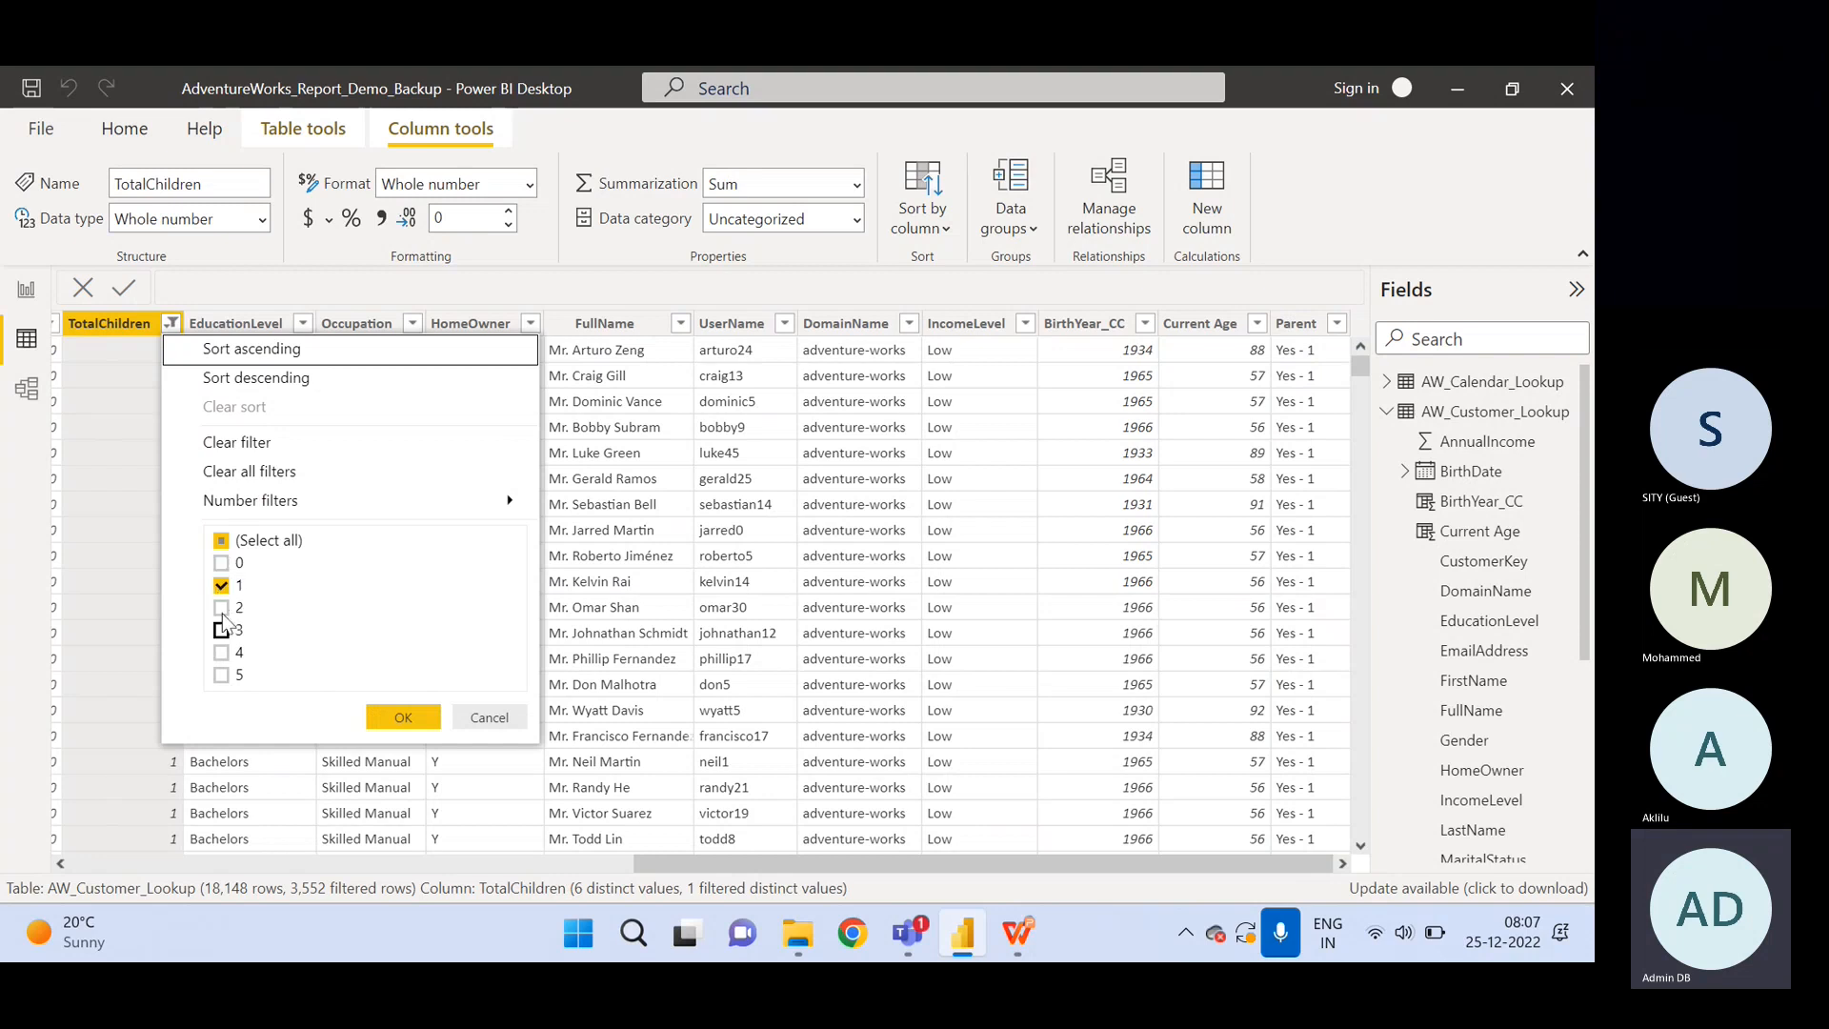
{"action": "left_click", "coordinate": [240, 472]}
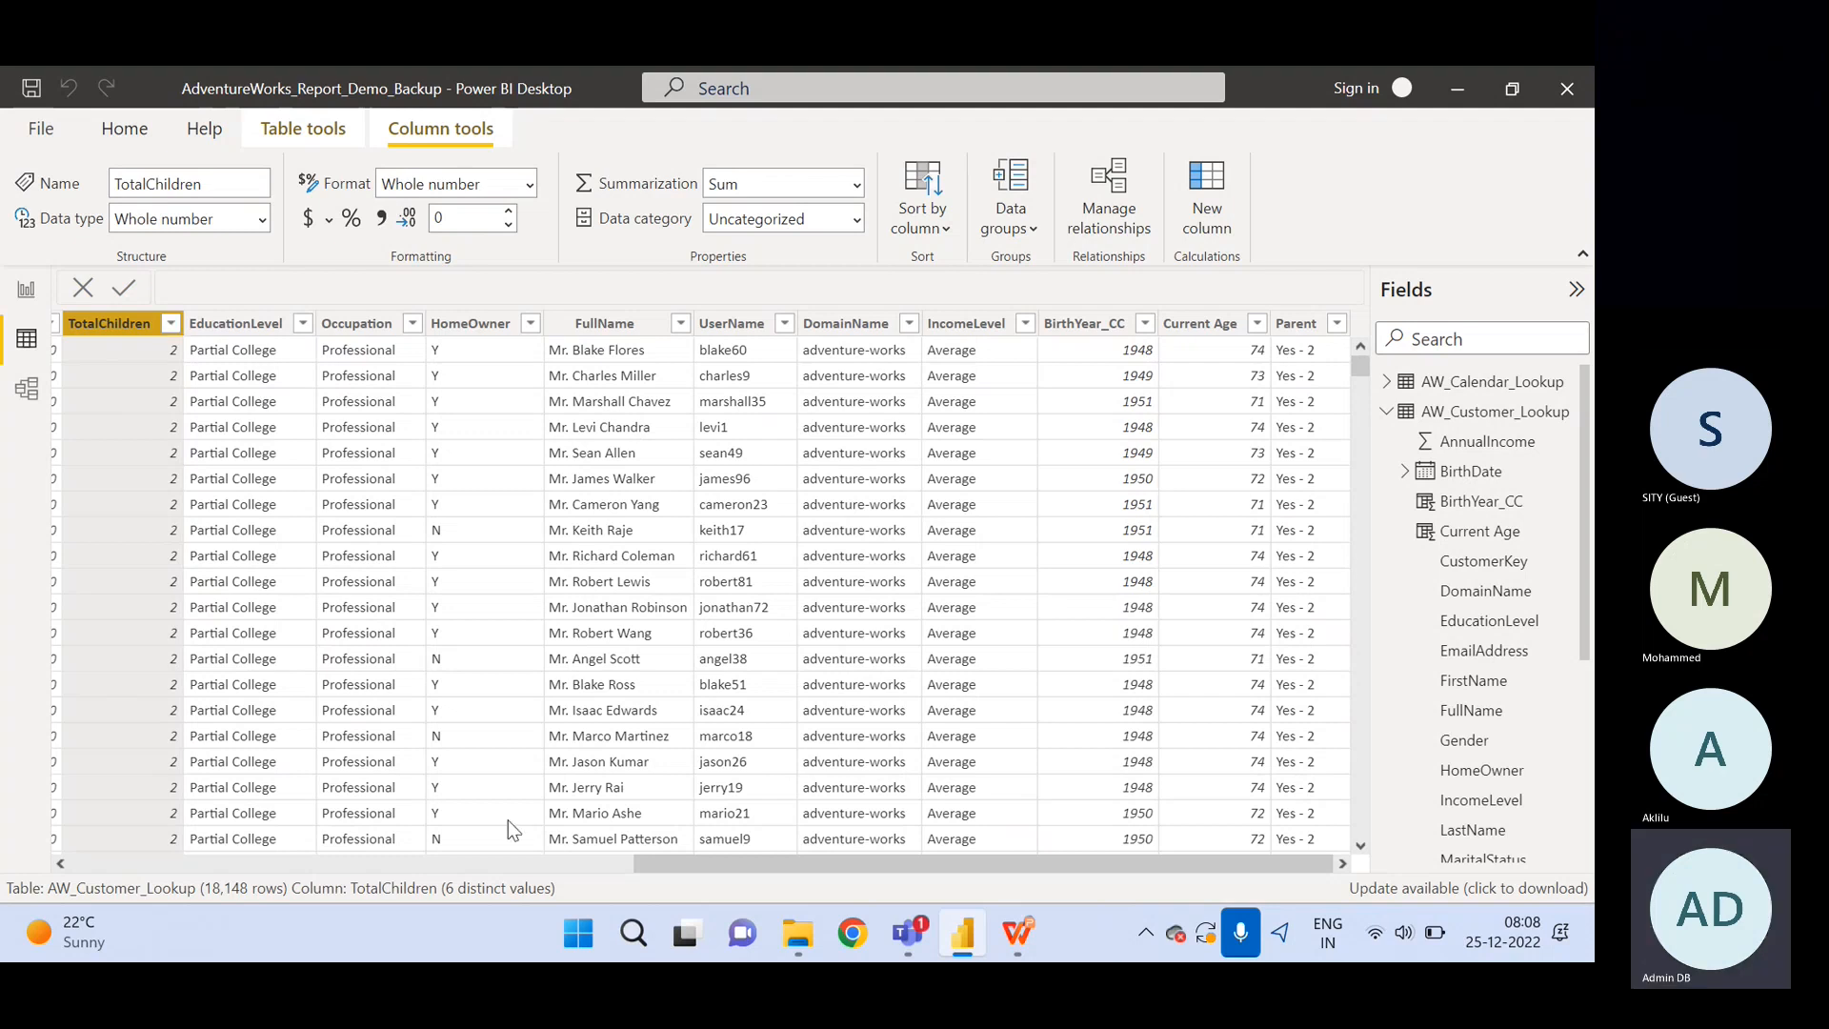
{"action": "left_click_drag", "start_coordinate": [712, 865], "coordinate": [654, 859]}
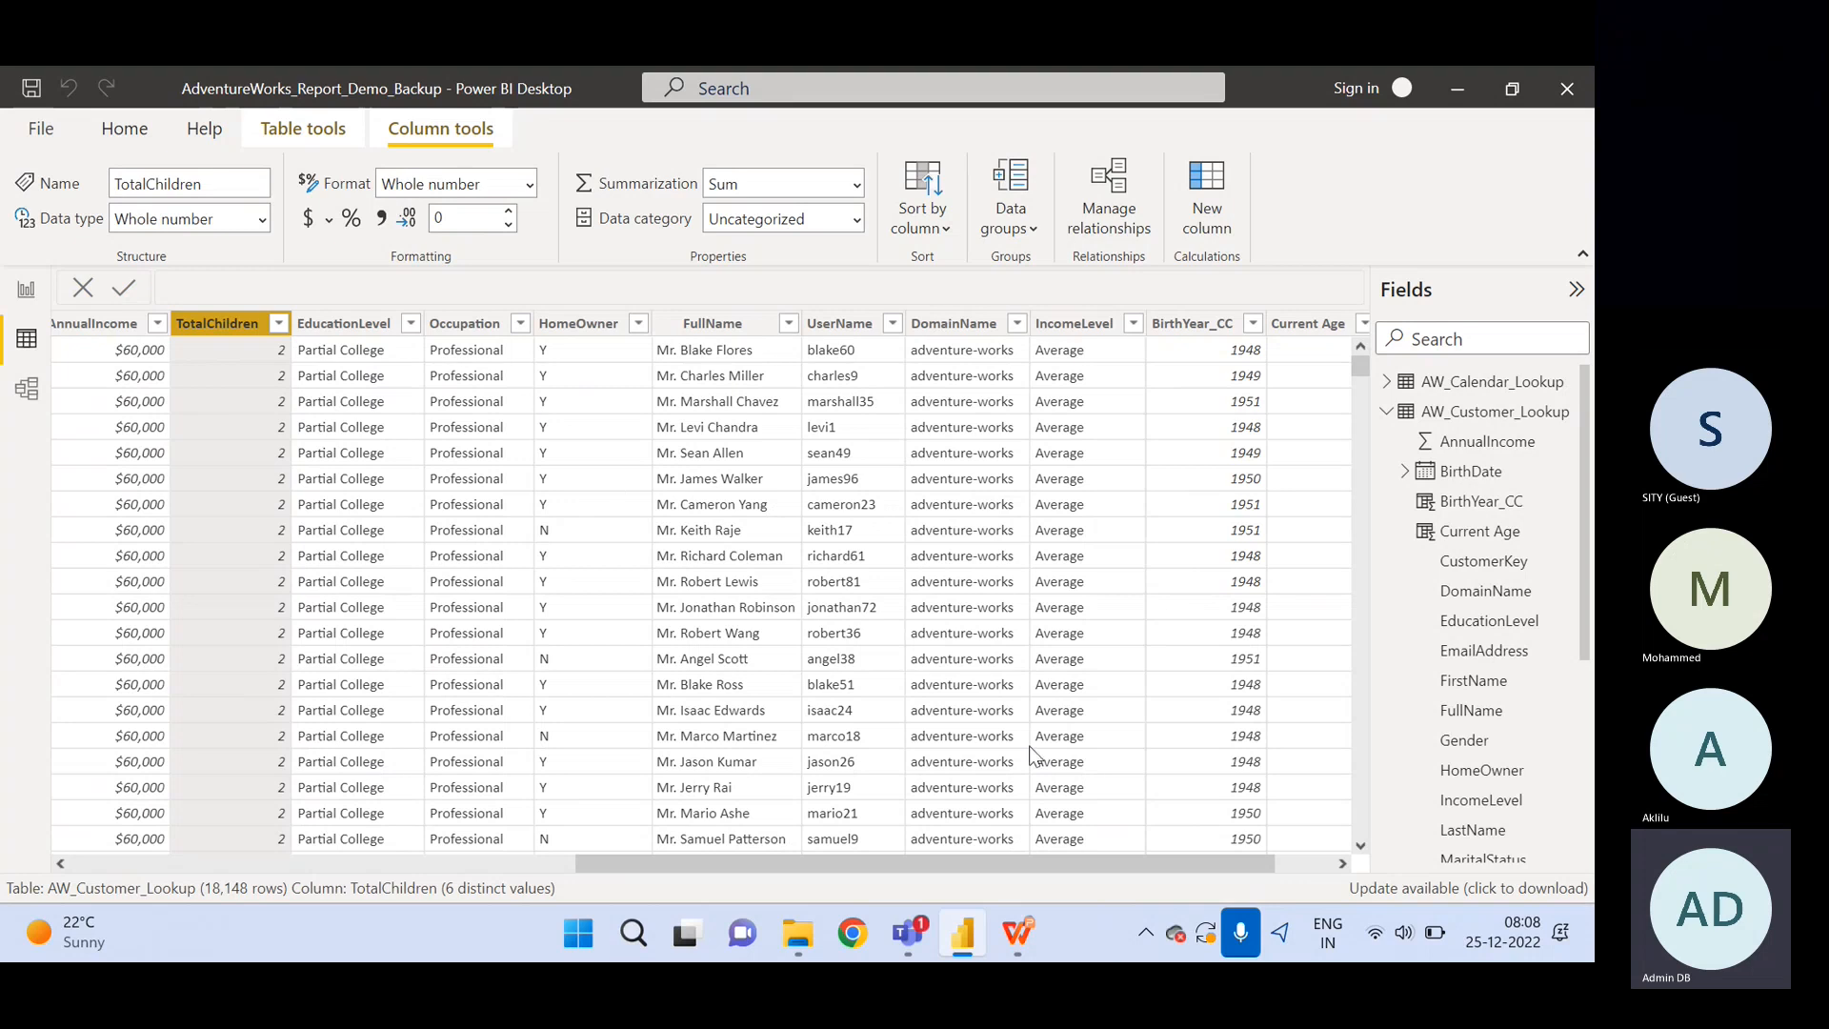
{"action": "left_click", "coordinate": [1318, 867]}
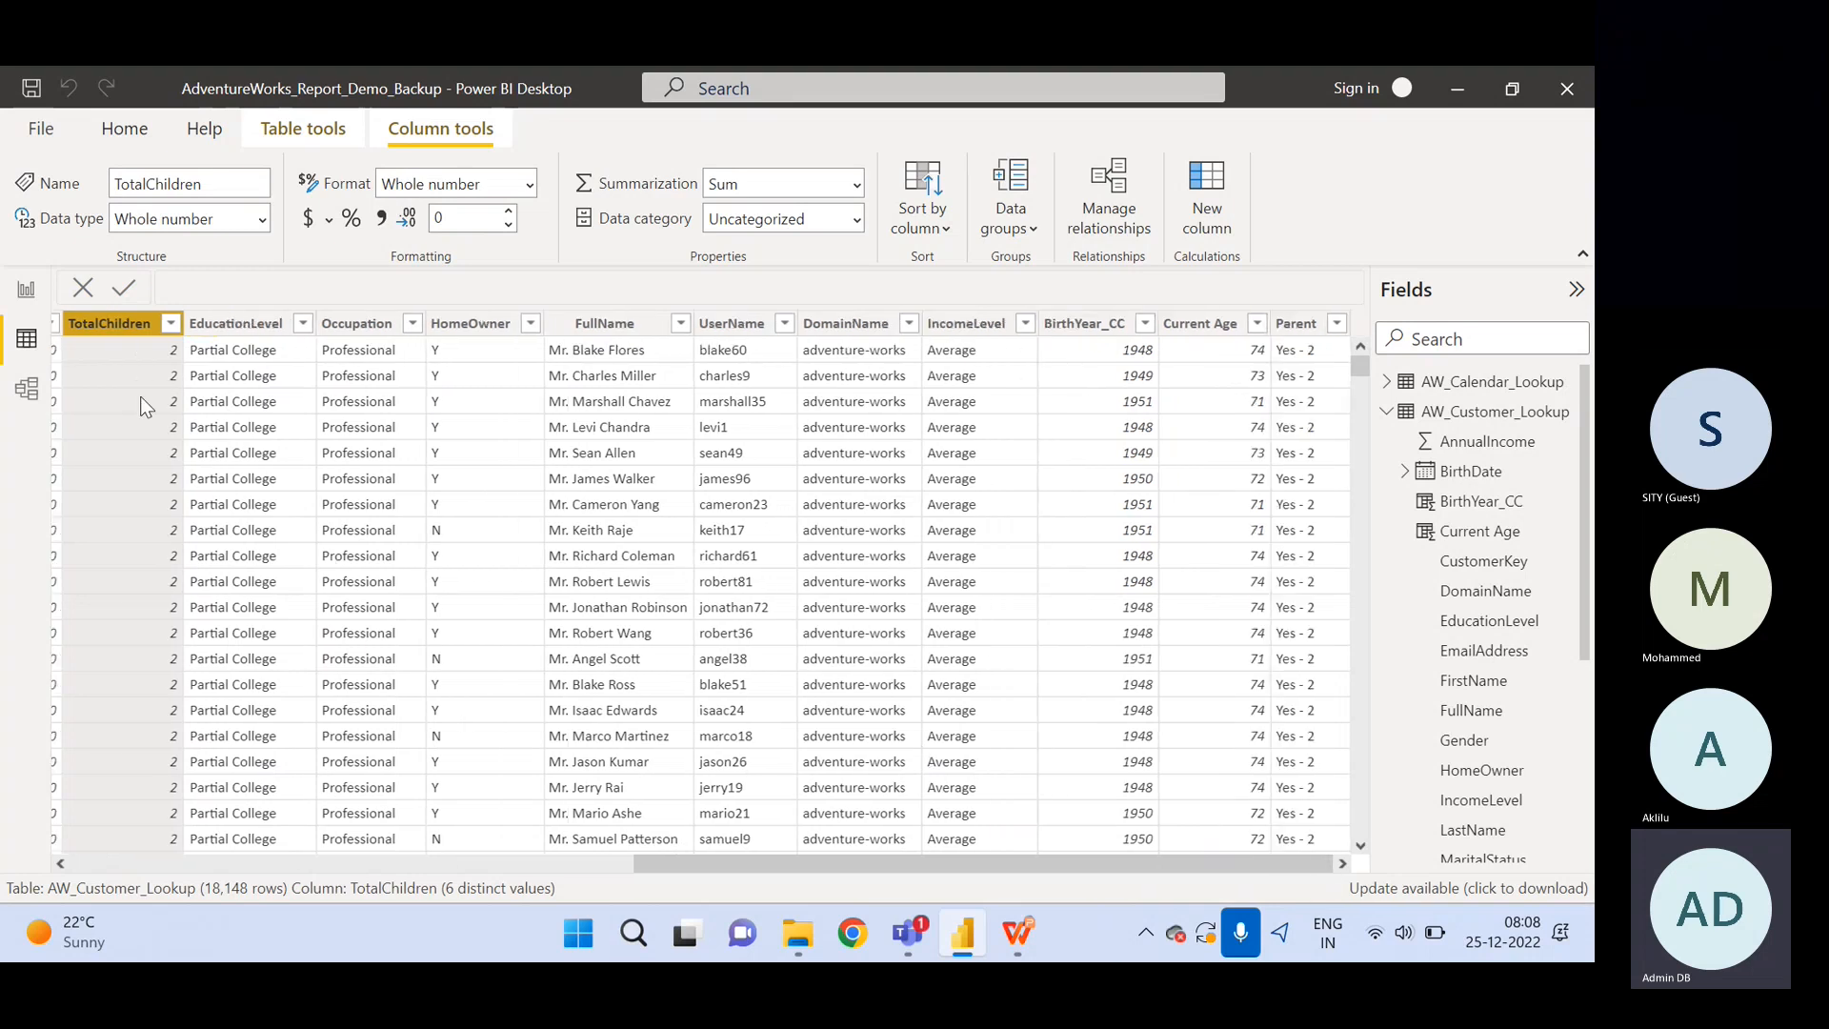
Filter TotalChildren to the value 4 to check the matching Parent values, and clear all filters again.
{"action": "left_click", "coordinate": [171, 323]}
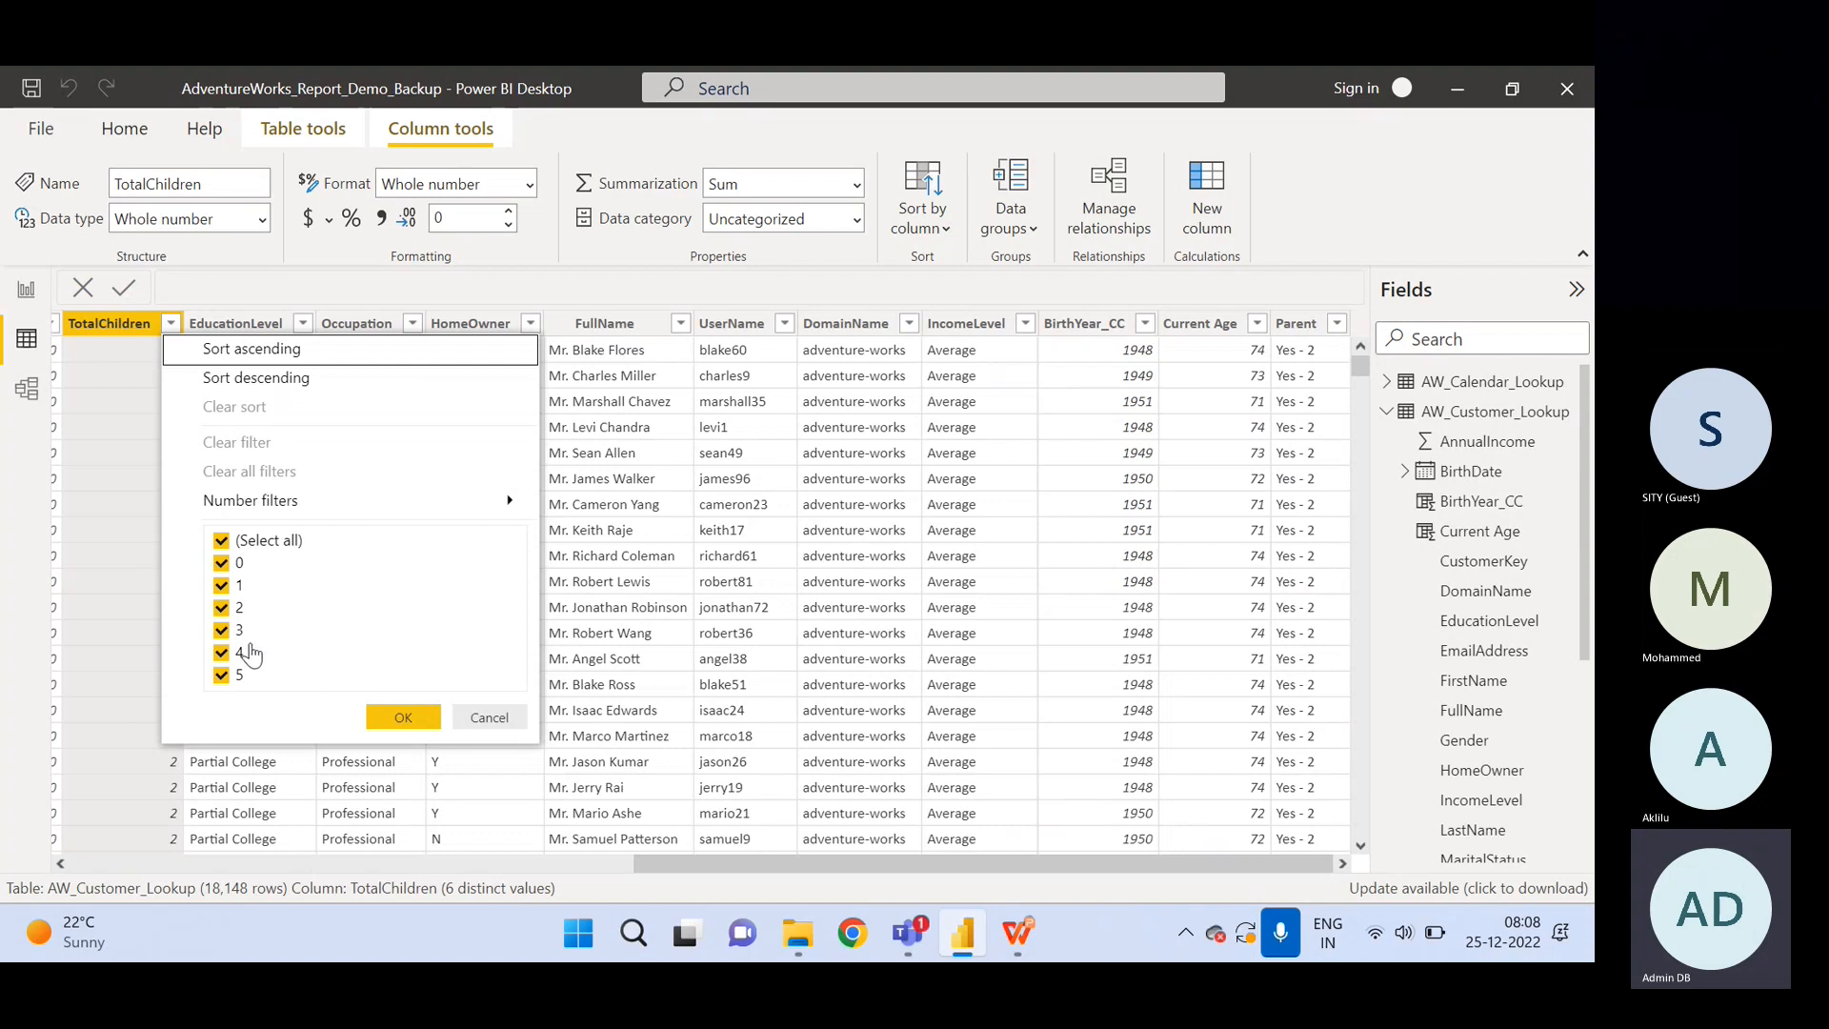
{"action": "left_click", "coordinate": [221, 541]}
{"action": "left_click", "coordinate": [222, 653]}
{"action": "left_click", "coordinate": [408, 716]}
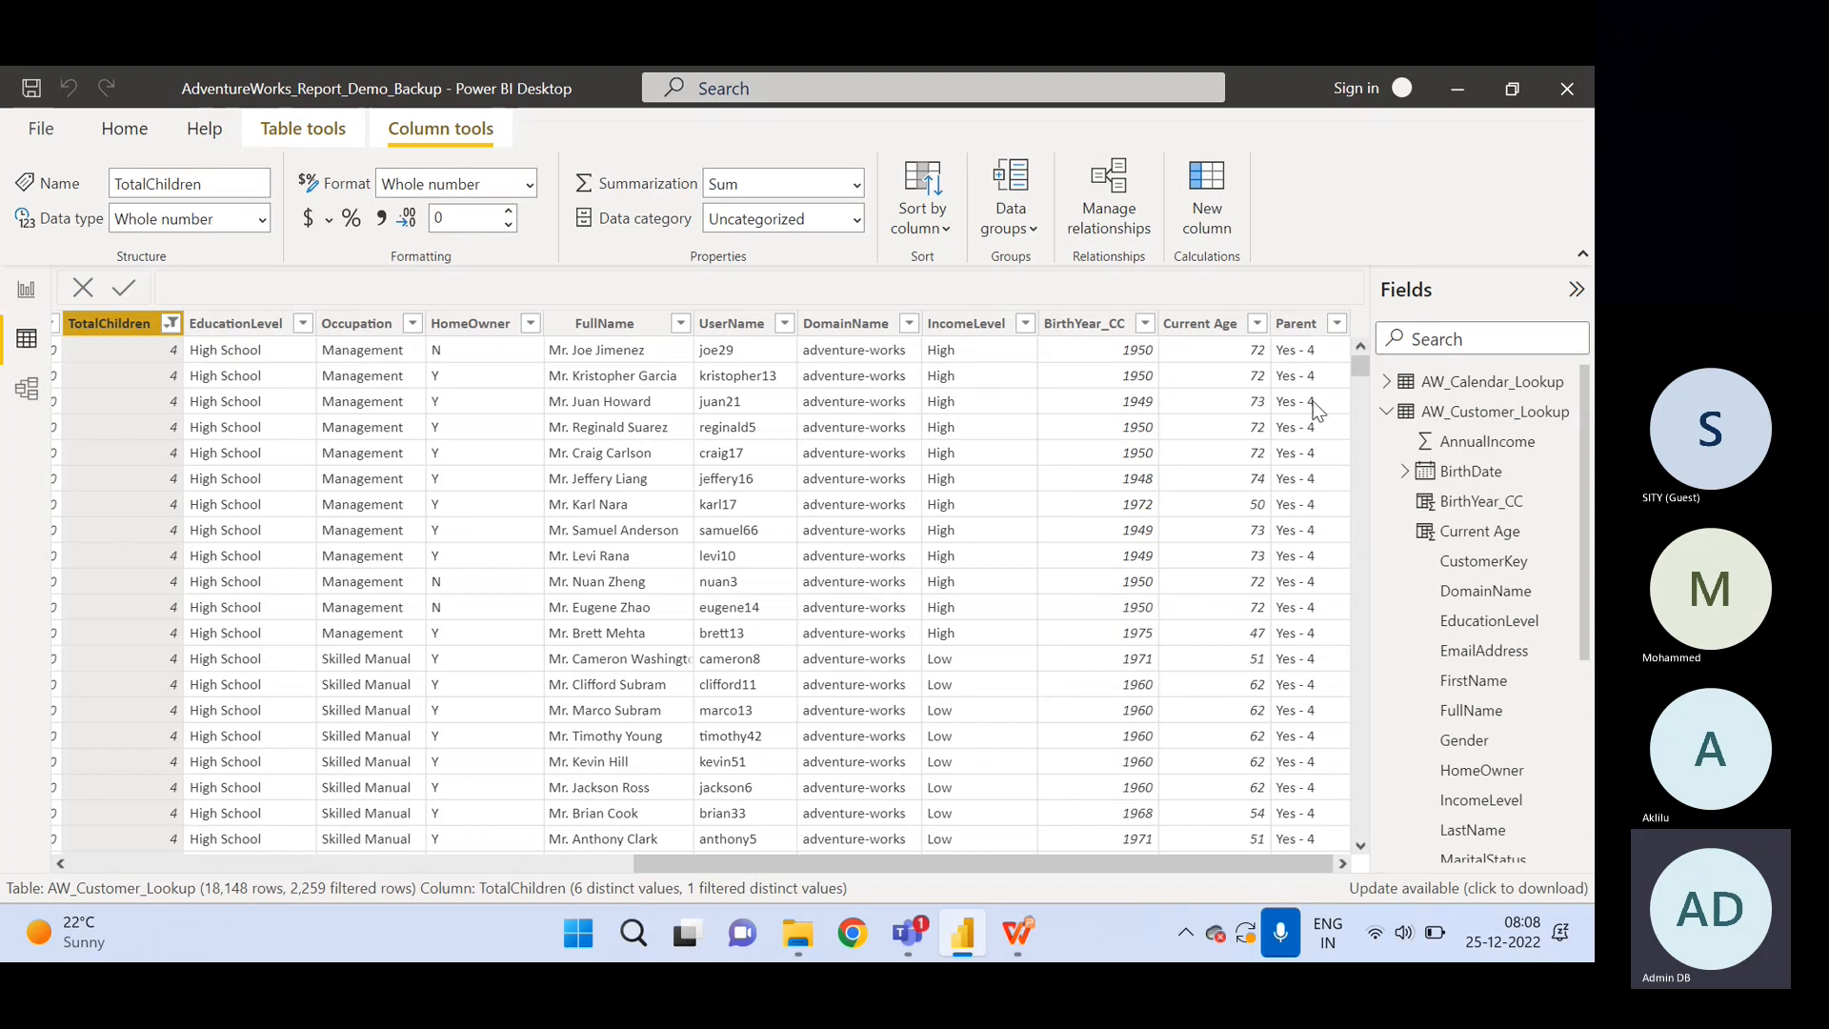
{"action": "left_click", "coordinate": [172, 325]}
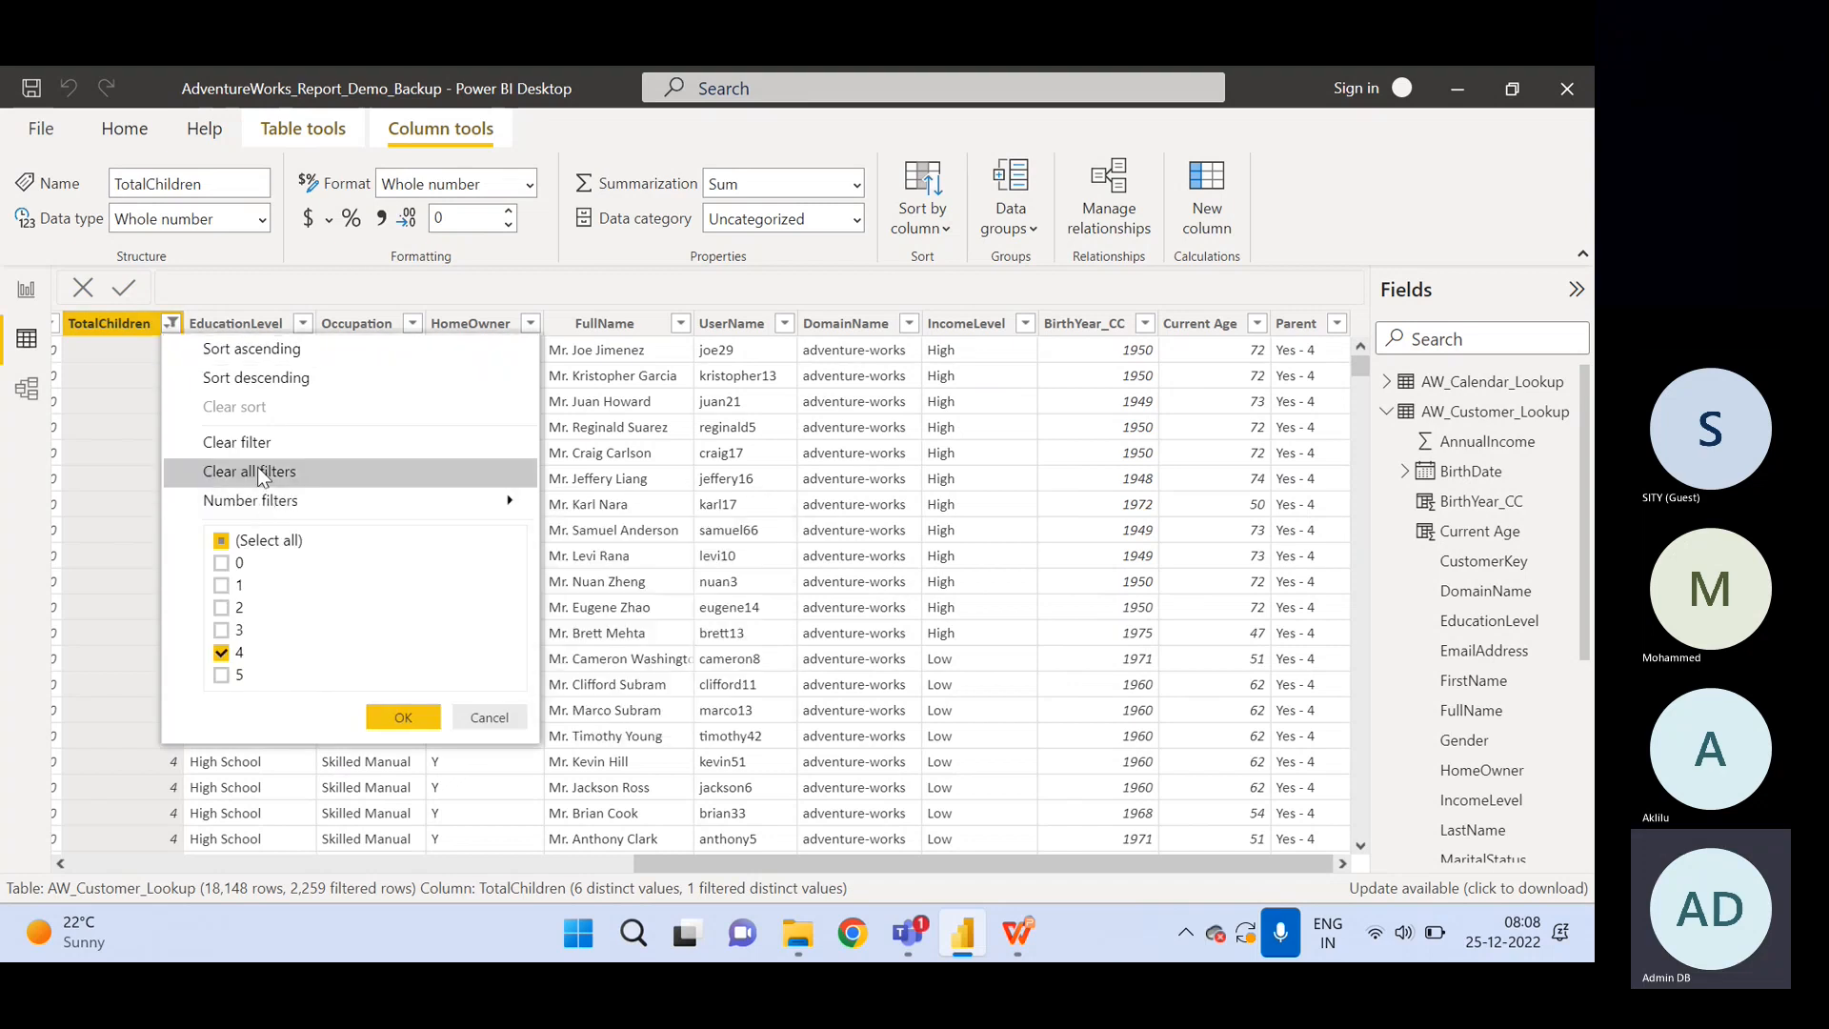
{"action": "left_click", "coordinate": [255, 471]}
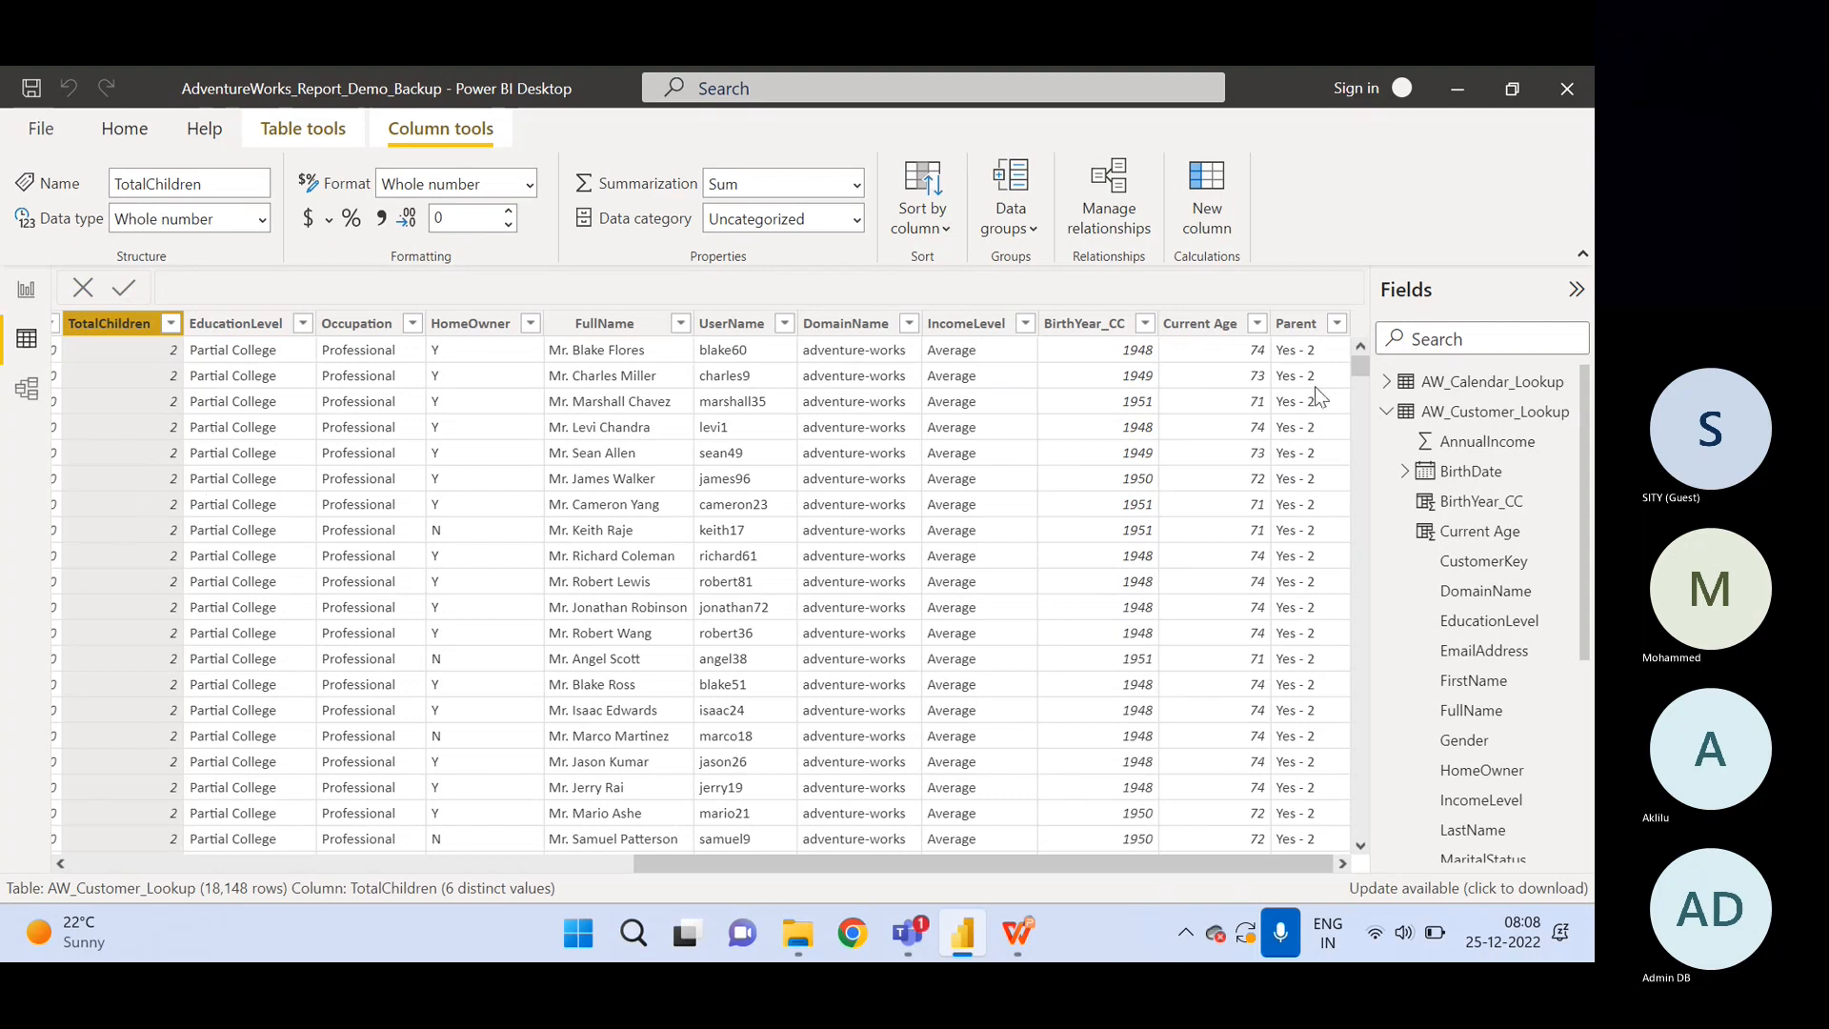
Review the Parent column's formula against the list of distinct TotalChildren values.
{"action": "left_click", "coordinate": [1297, 327]}
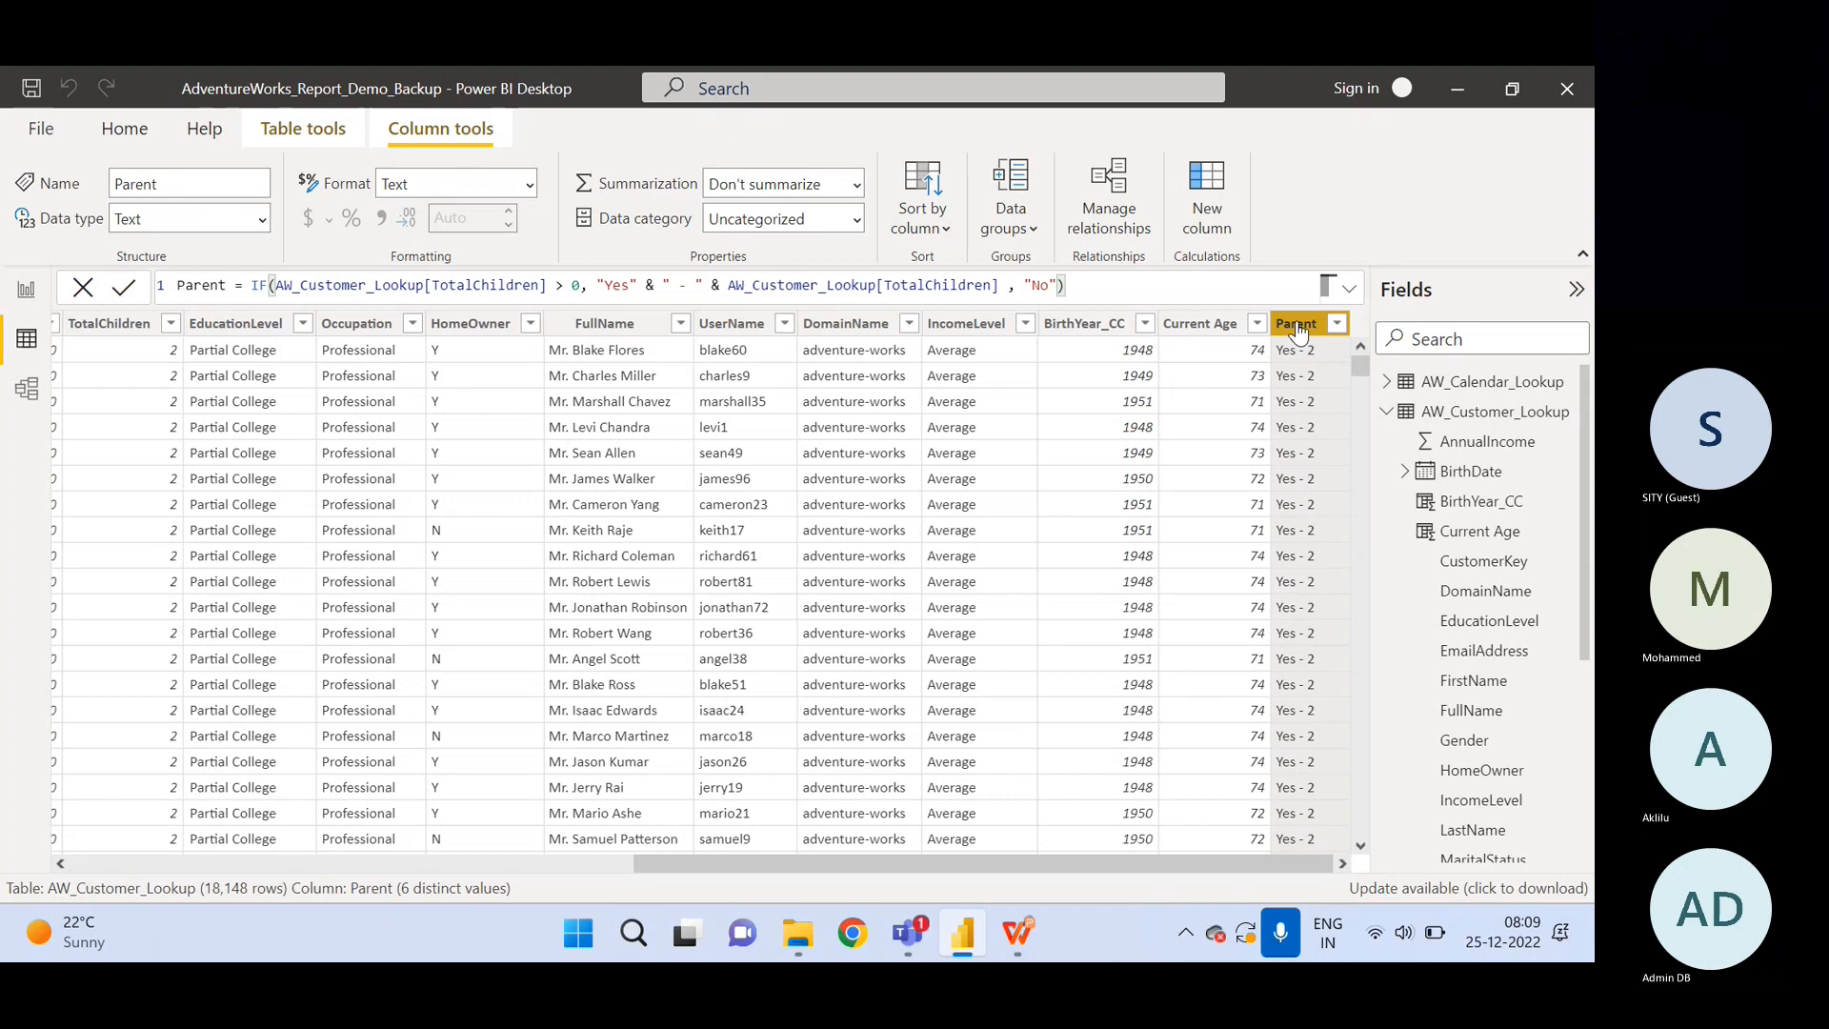
{"action": "left_click", "coordinate": [171, 327]}
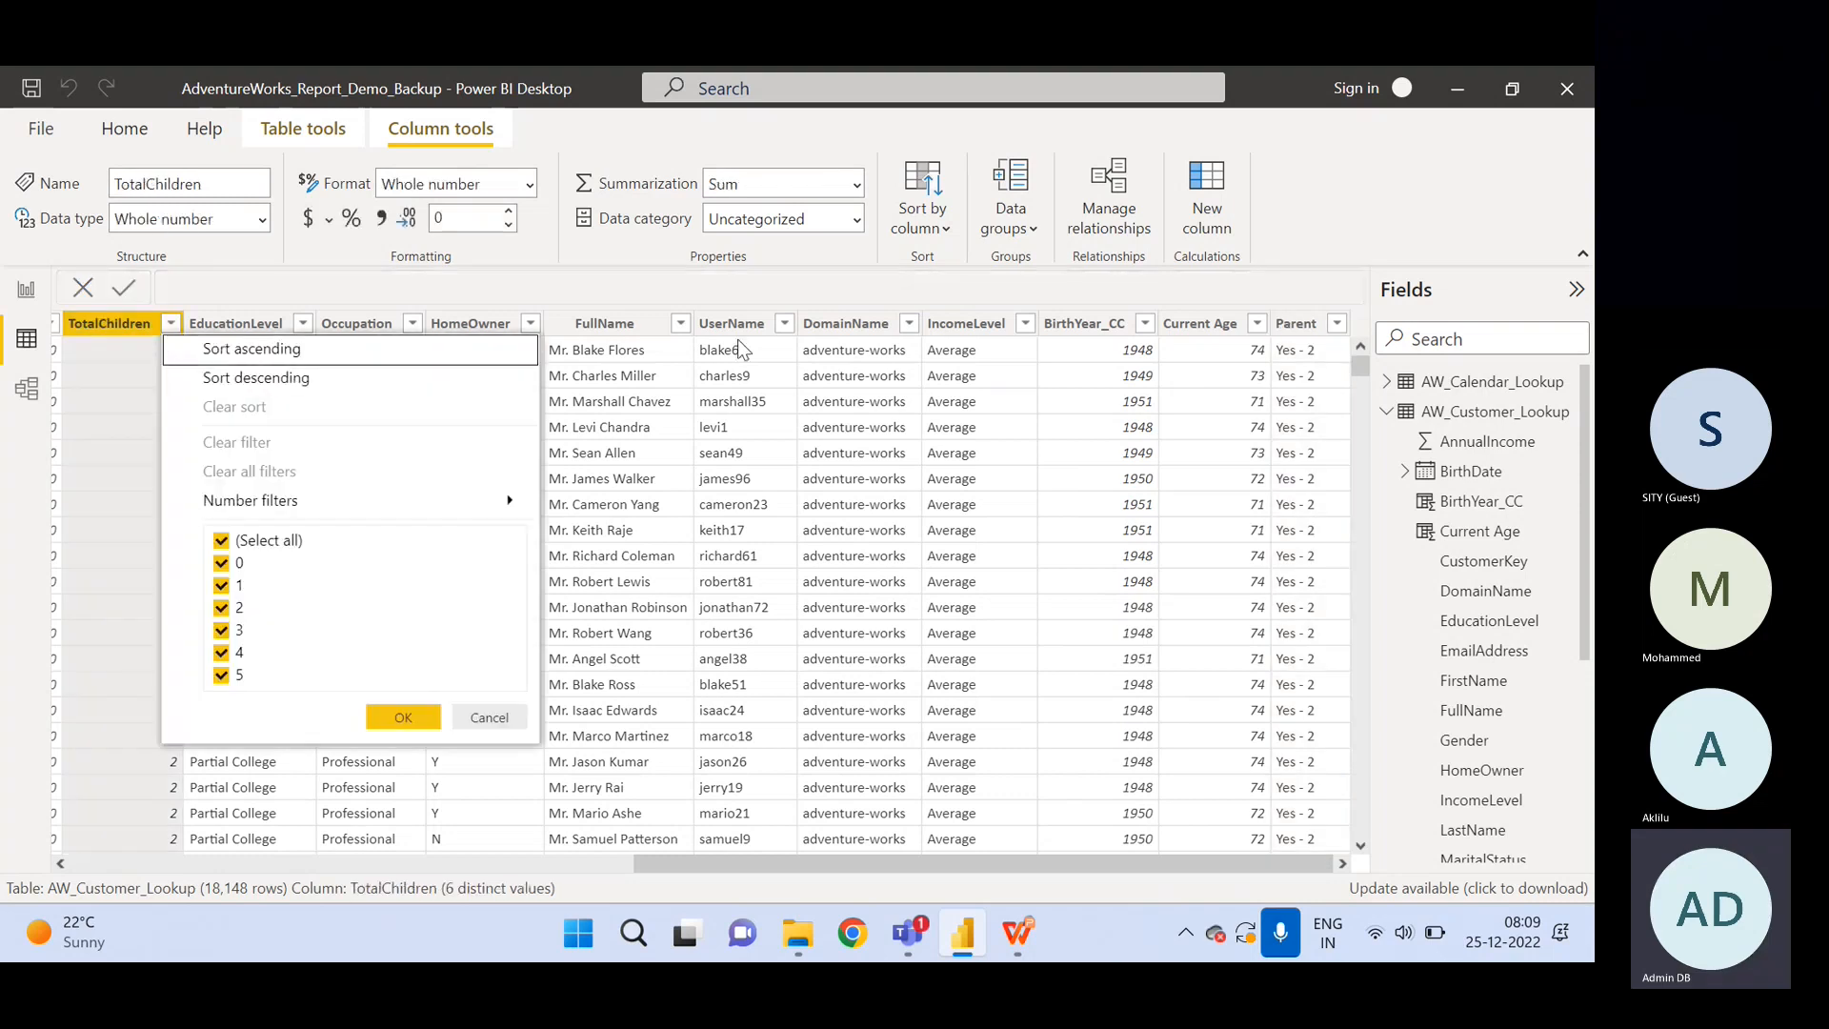
{"action": "left_click", "coordinate": [717, 294]}
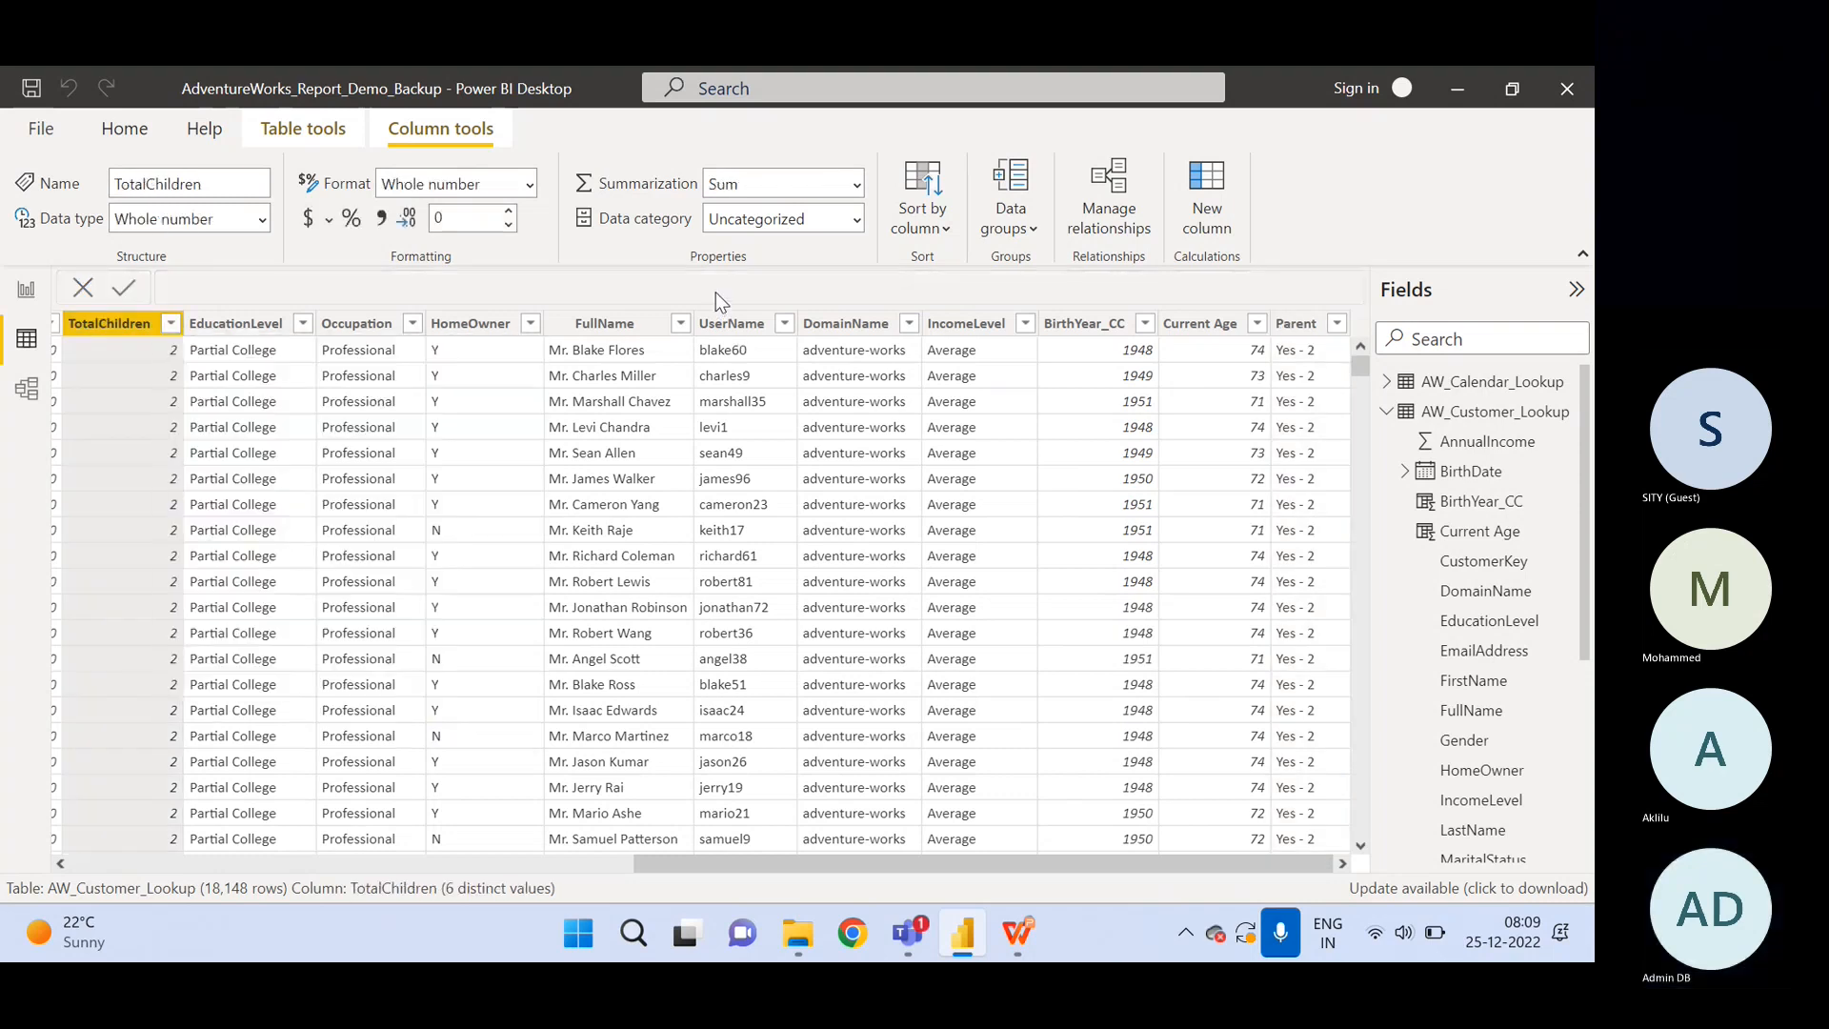
{"action": "left_click", "coordinate": [1295, 325]}
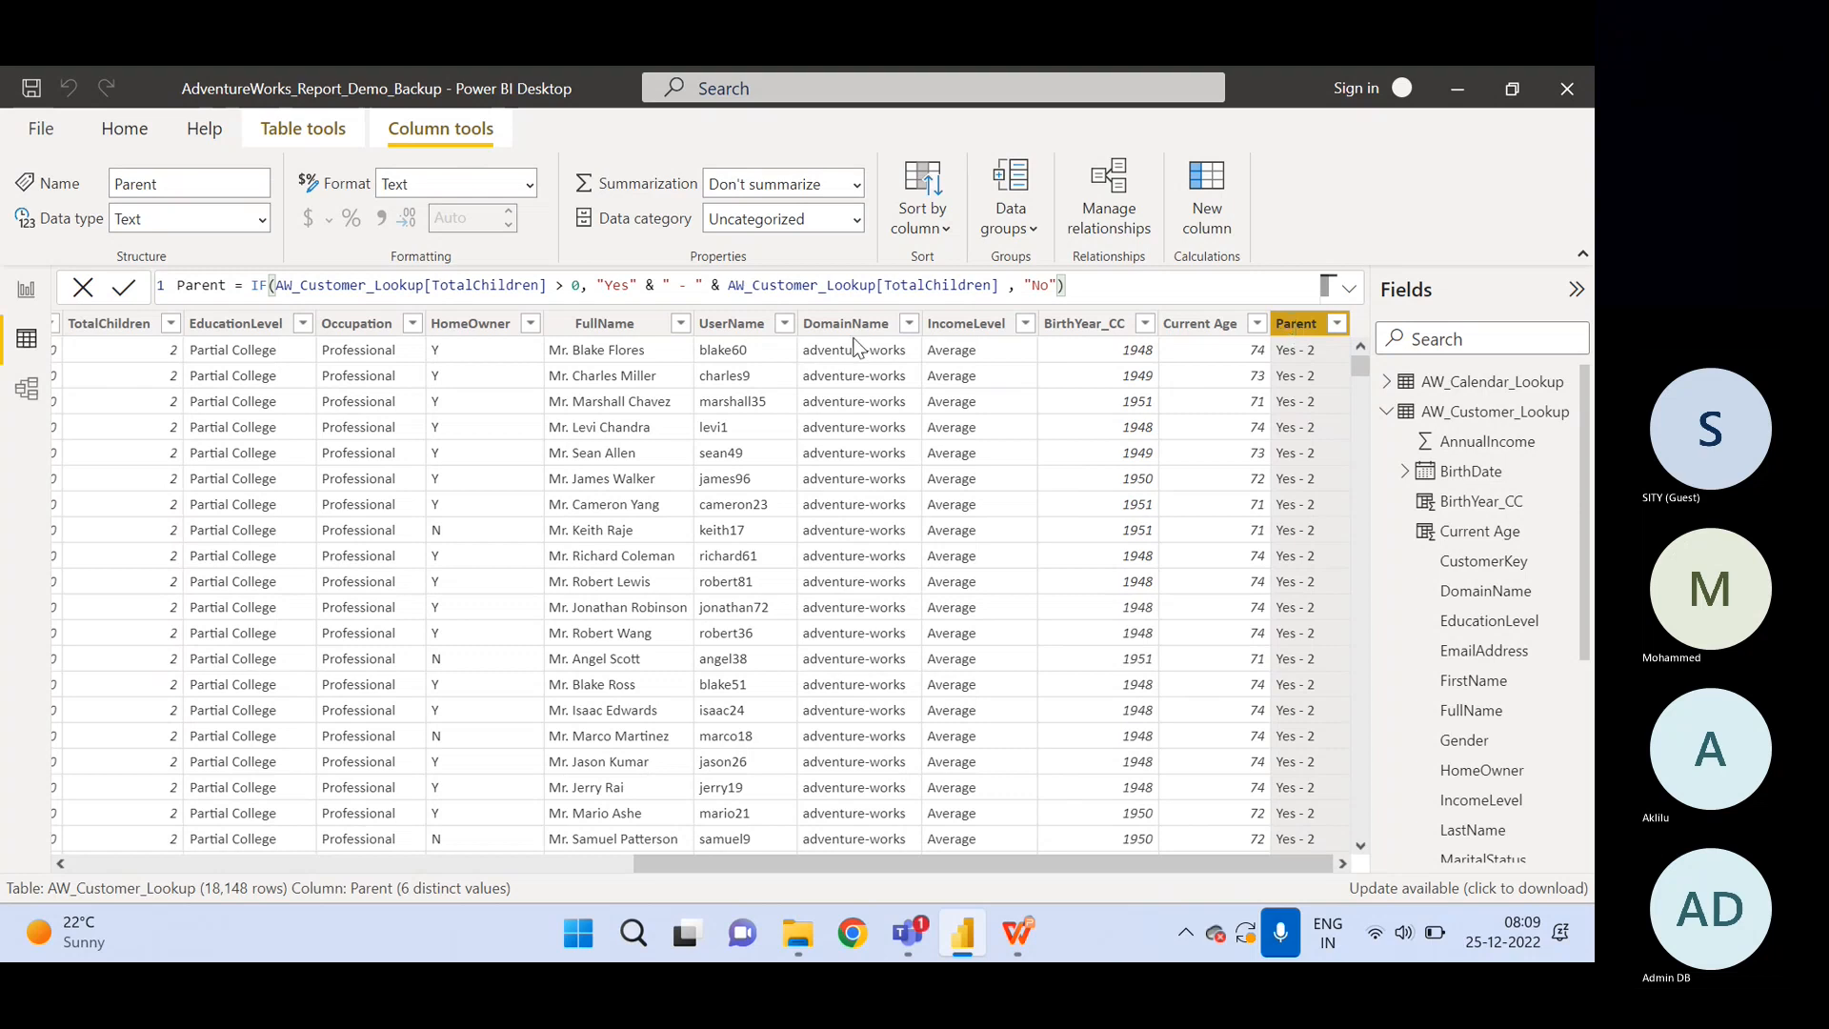
{"action": "left_click", "coordinate": [1086, 289]}
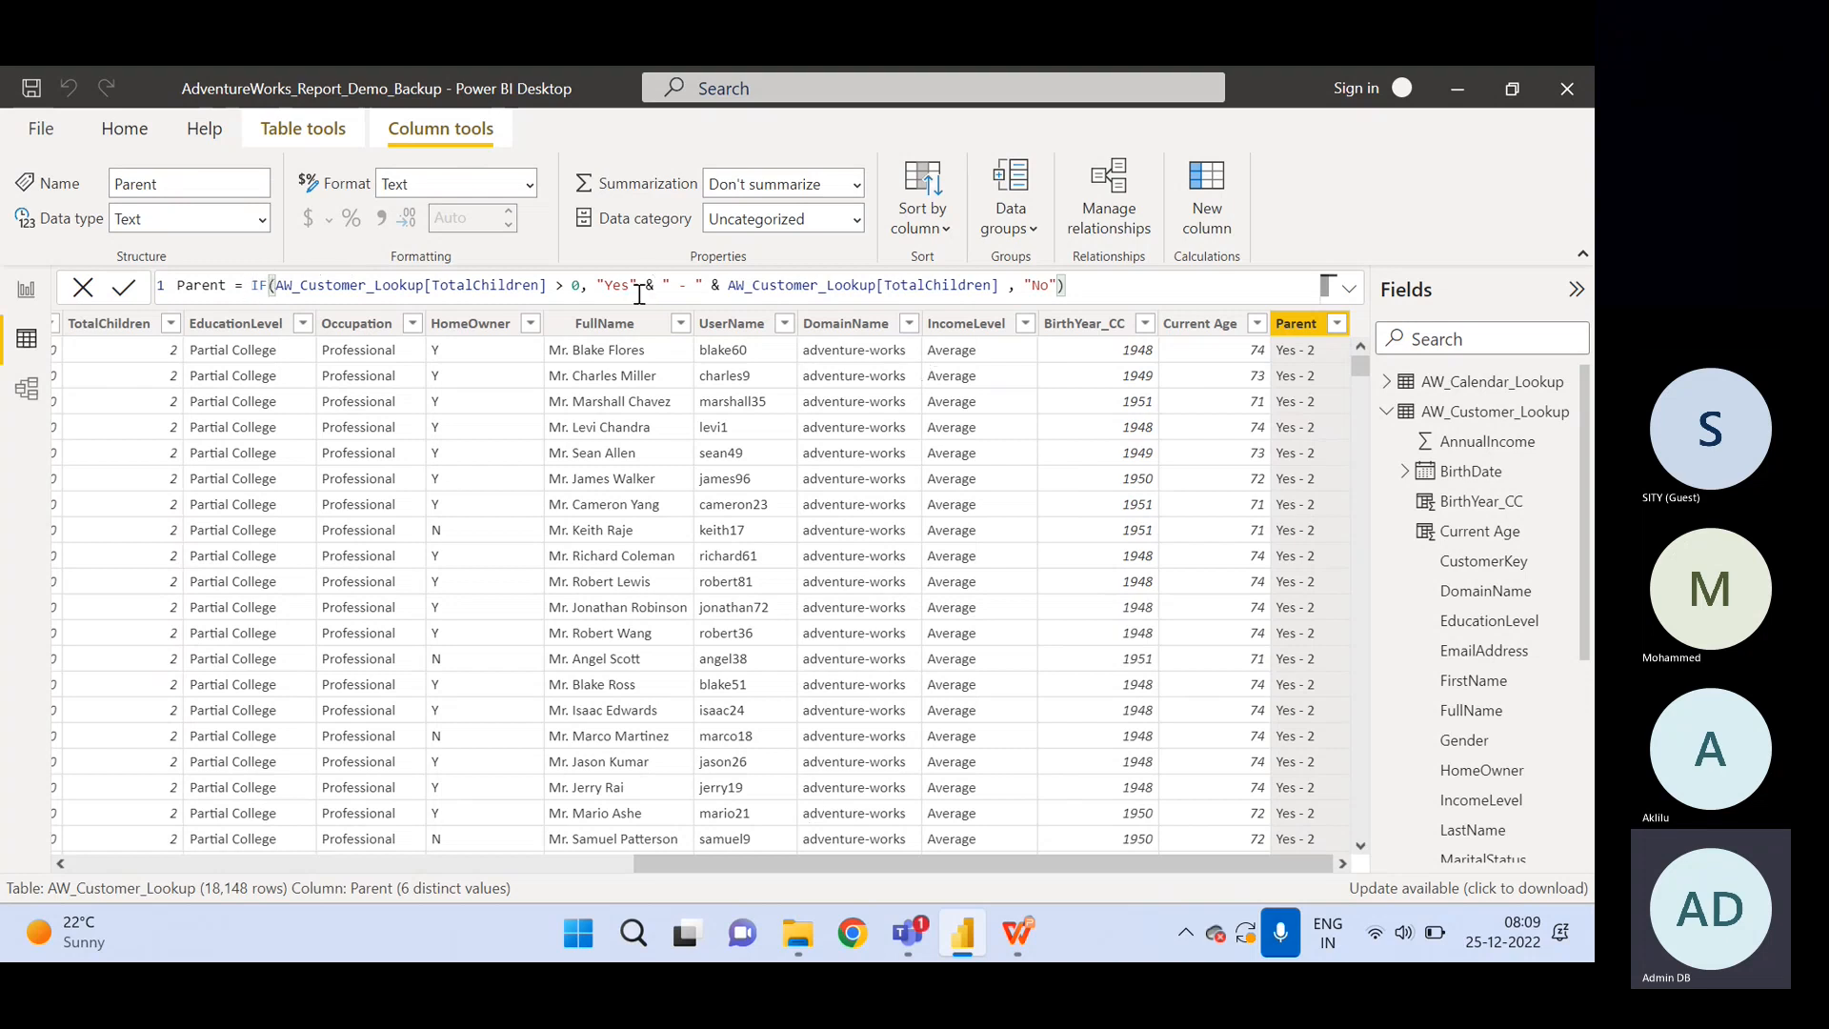
Switch to the WPS Office slide and examine the AND and OR entries under the basic logical functions.
{"action": "left_click", "coordinate": [1019, 938]}
{"action": "left_click", "coordinate": [527, 580]}
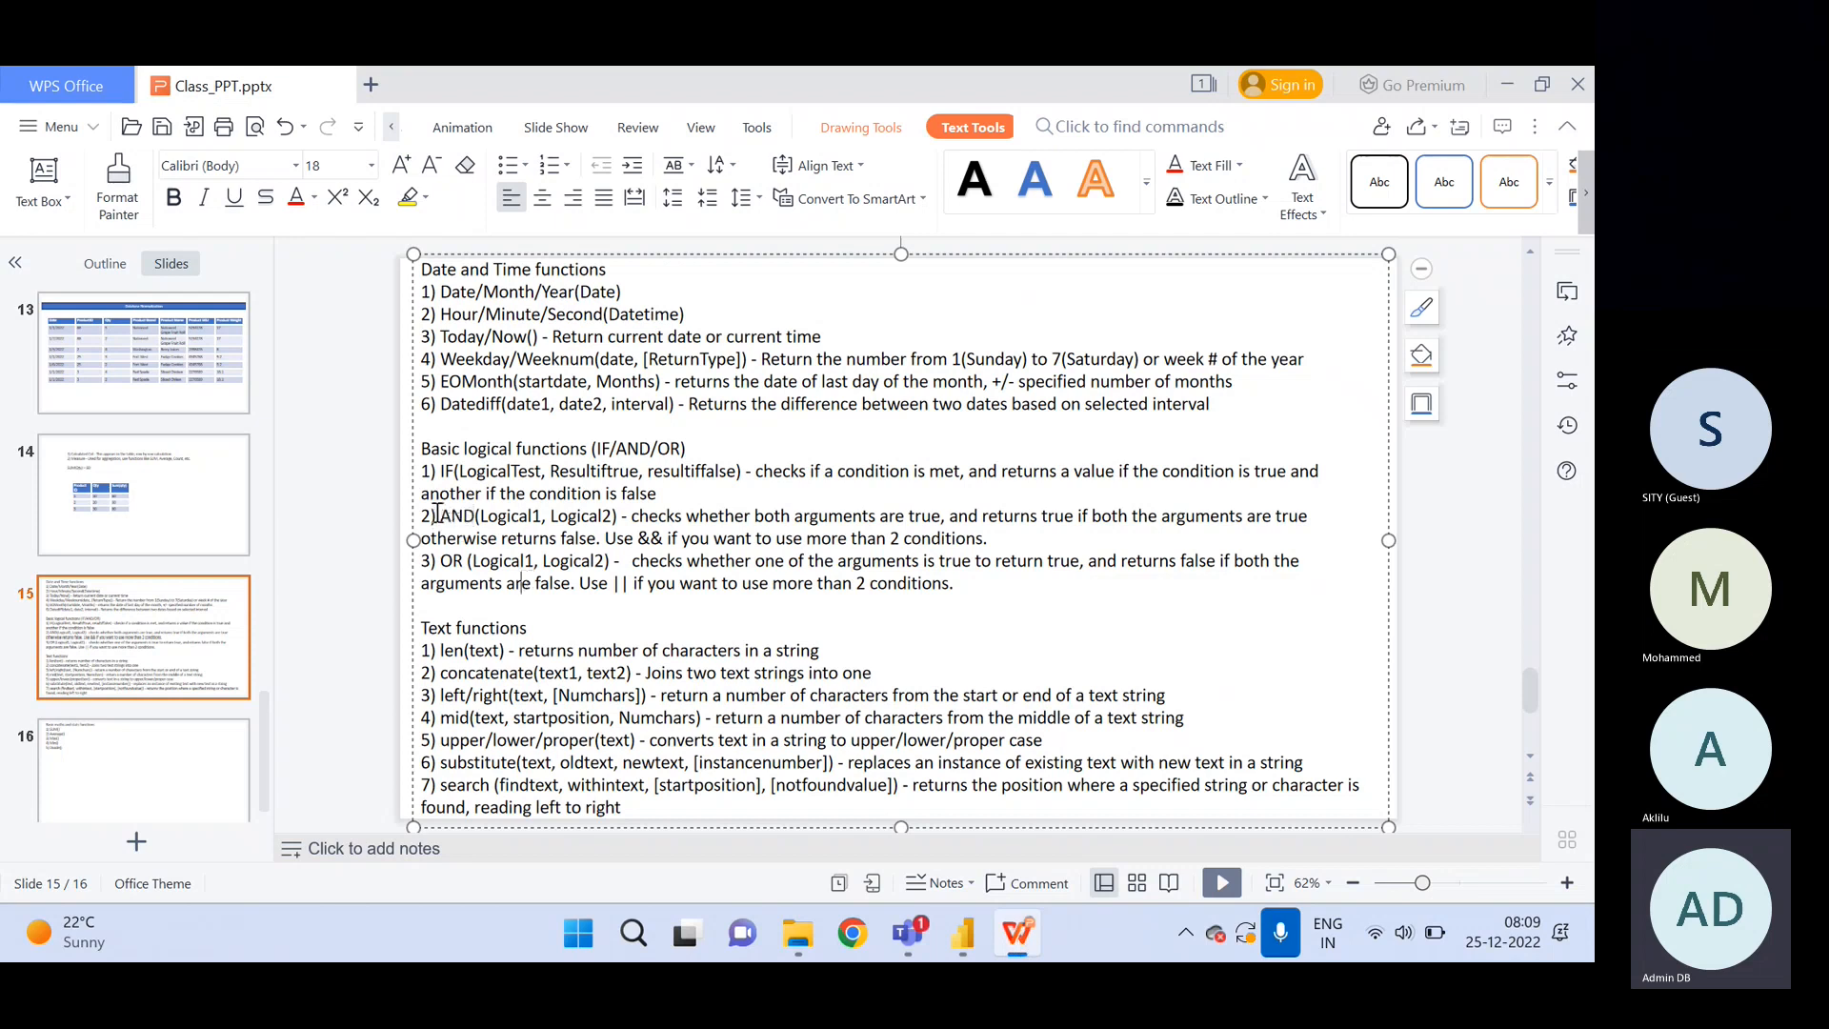
{"action": "left_click_drag", "start_coordinate": [438, 516], "coordinate": [475, 516]}
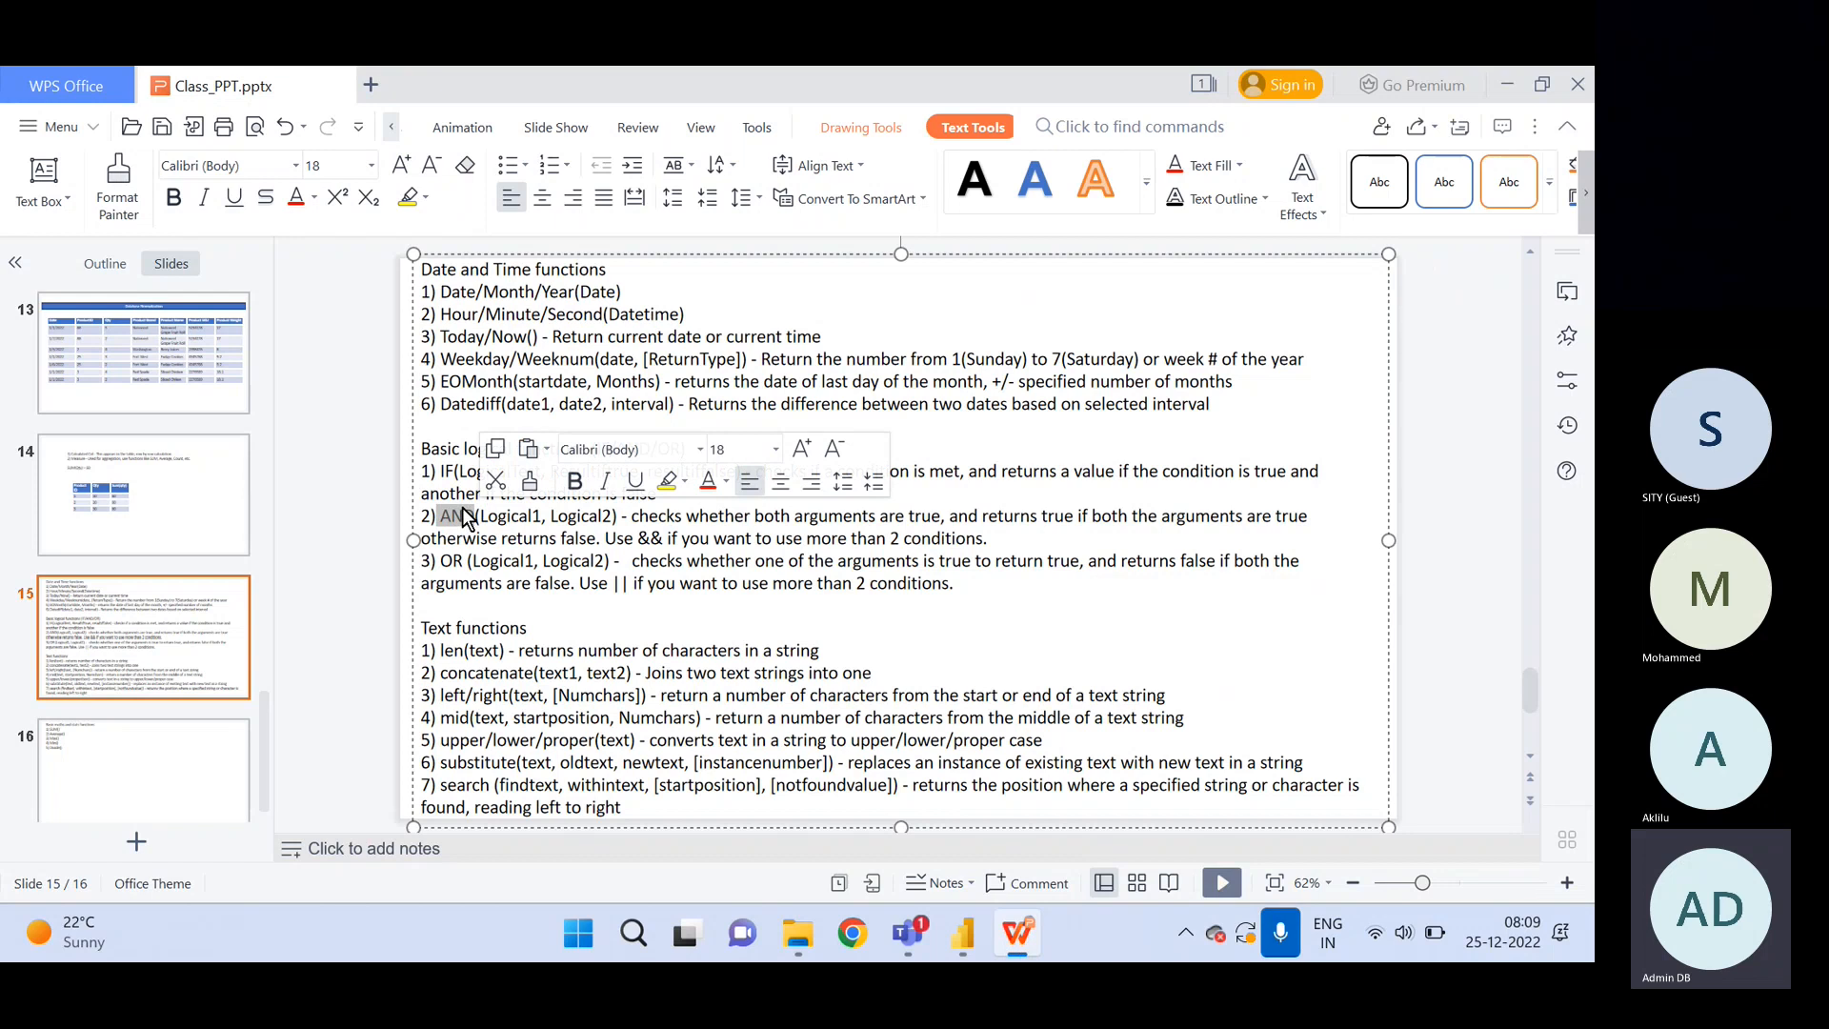
{"action": "left_click_drag", "start_coordinate": [440, 561], "coordinate": [474, 562]}
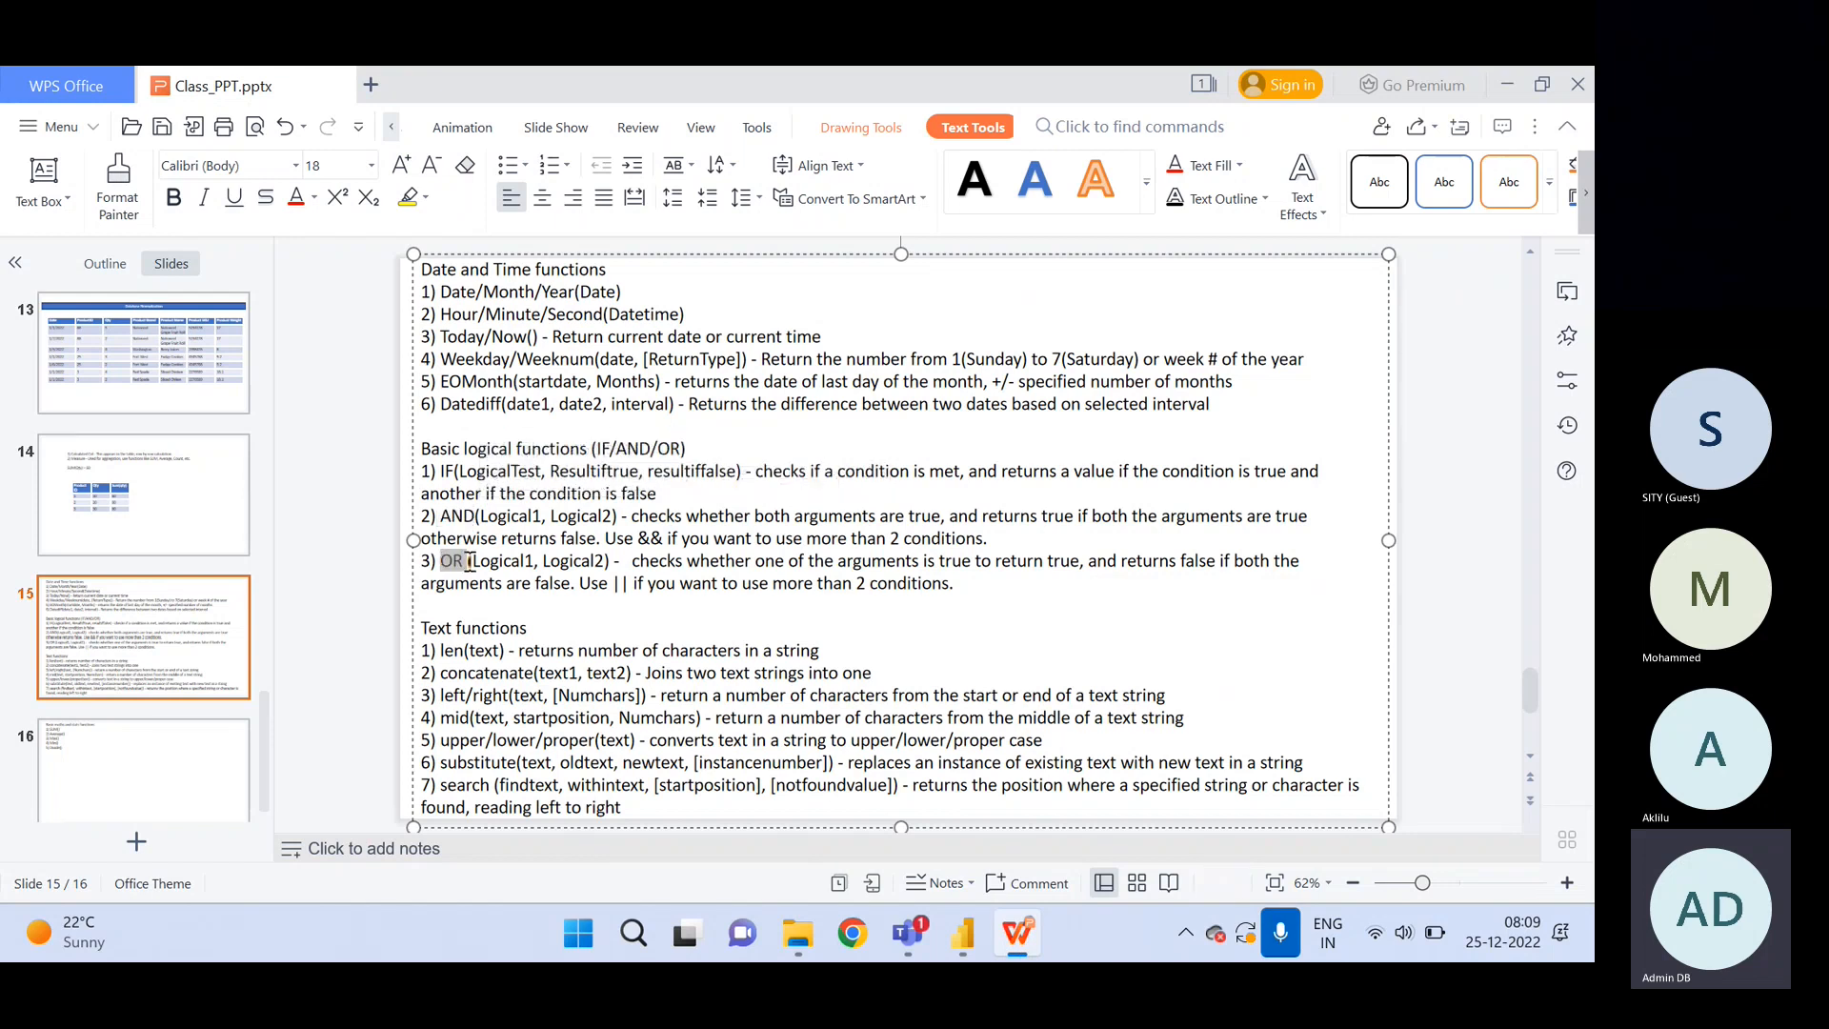
{"action": "left_click", "coordinate": [496, 577]}
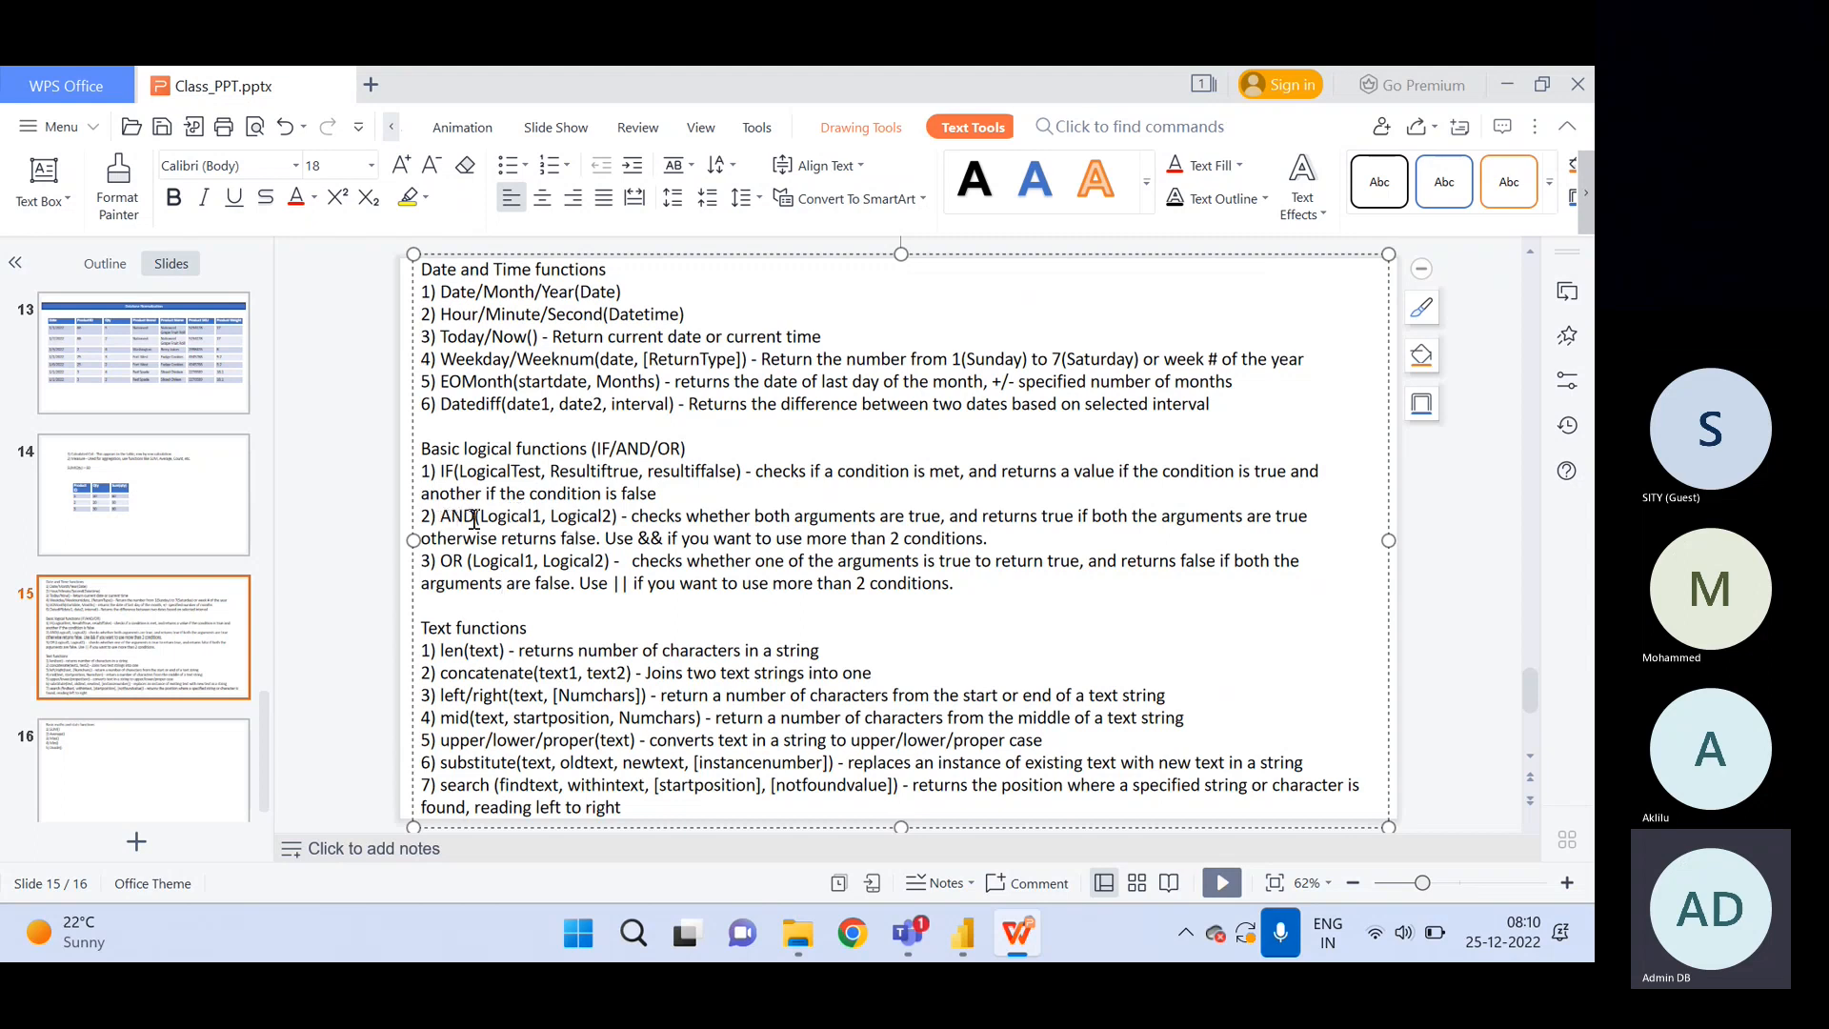
Switch to Power BI Desktop and add a new calculated column to the AW_Calendar_Lookup table.
{"action": "left_click", "coordinate": [964, 932]}
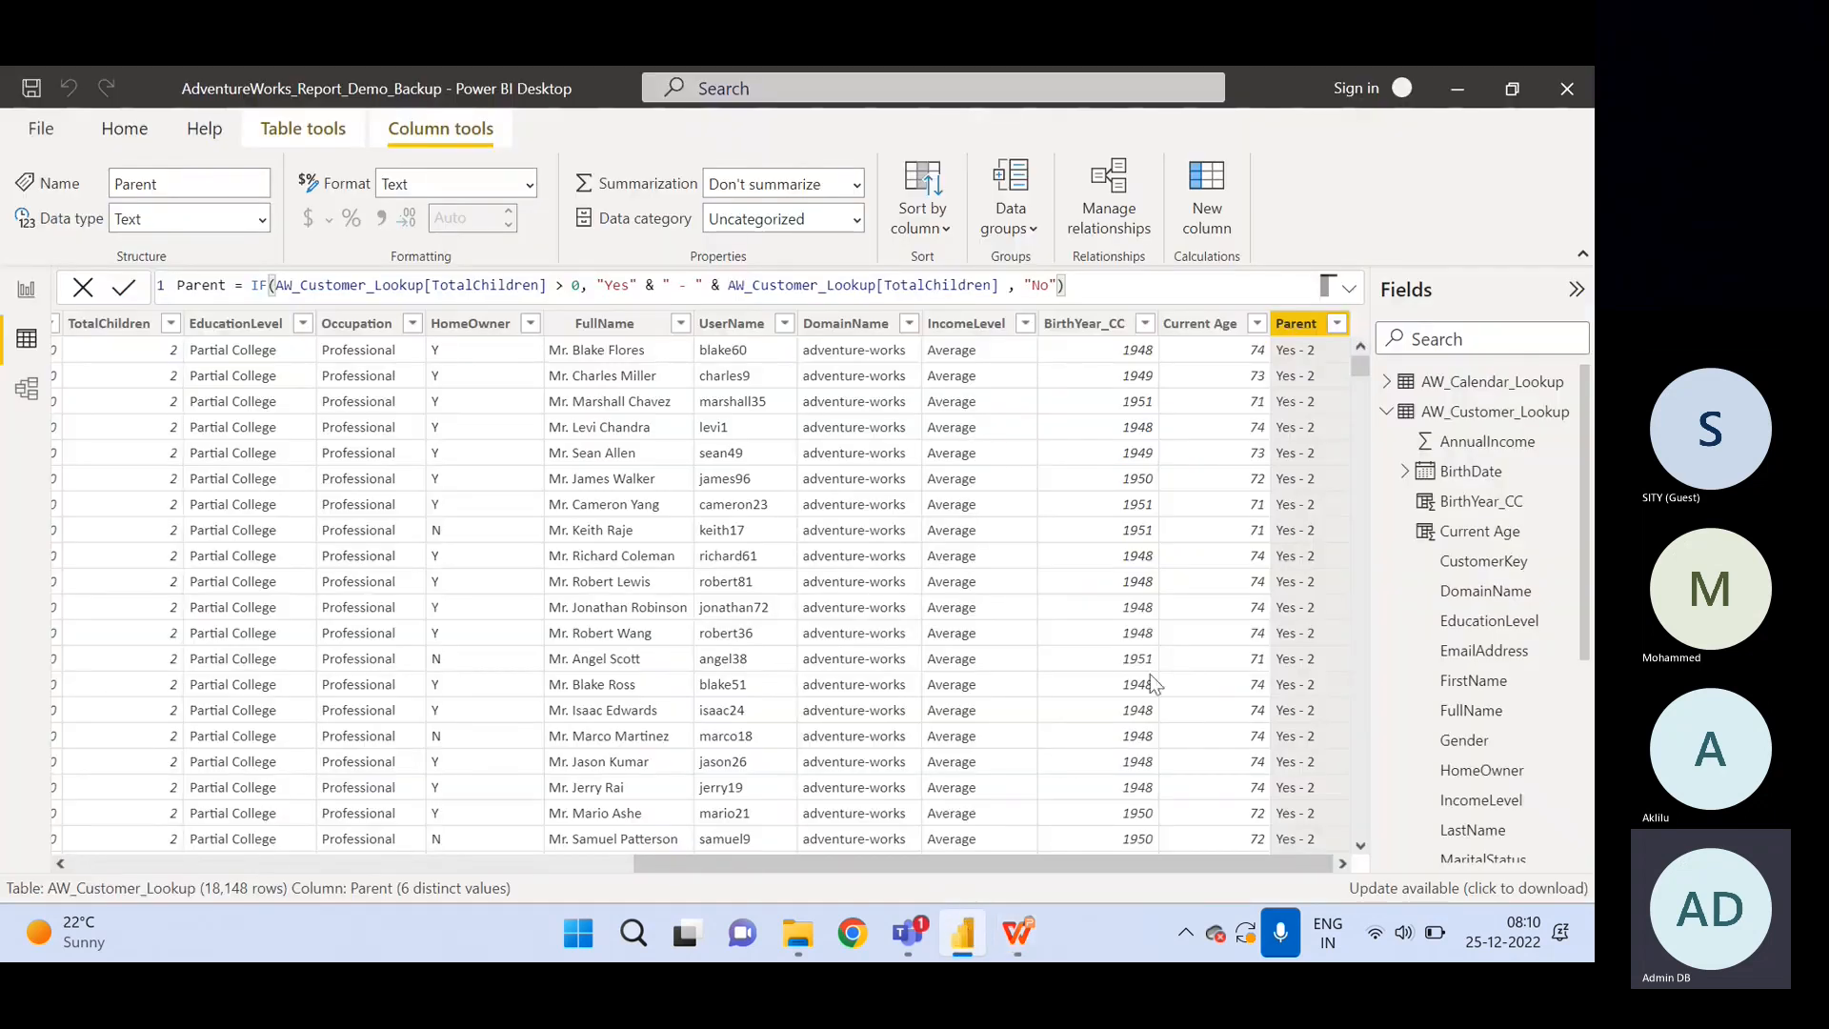
{"action": "left_click", "coordinate": [1387, 414]}
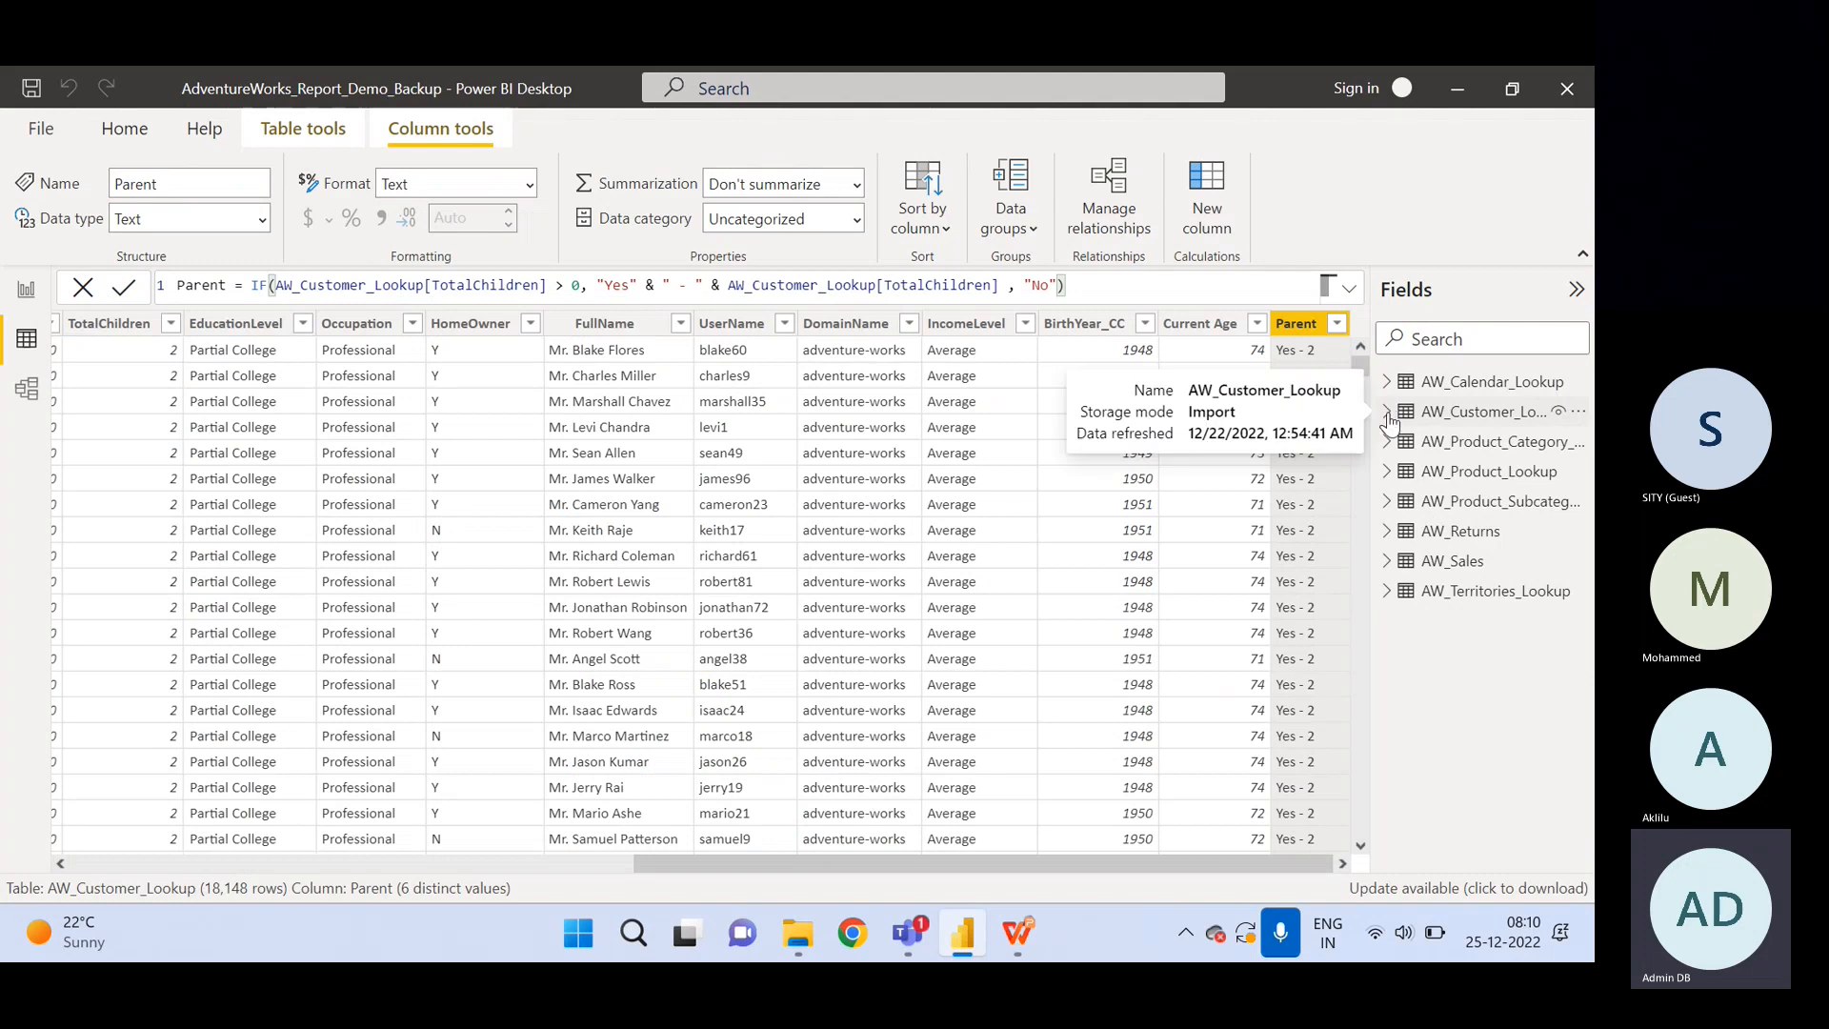
{"action": "left_click", "coordinate": [1441, 388]}
{"action": "right_click", "coordinate": [1441, 389]}
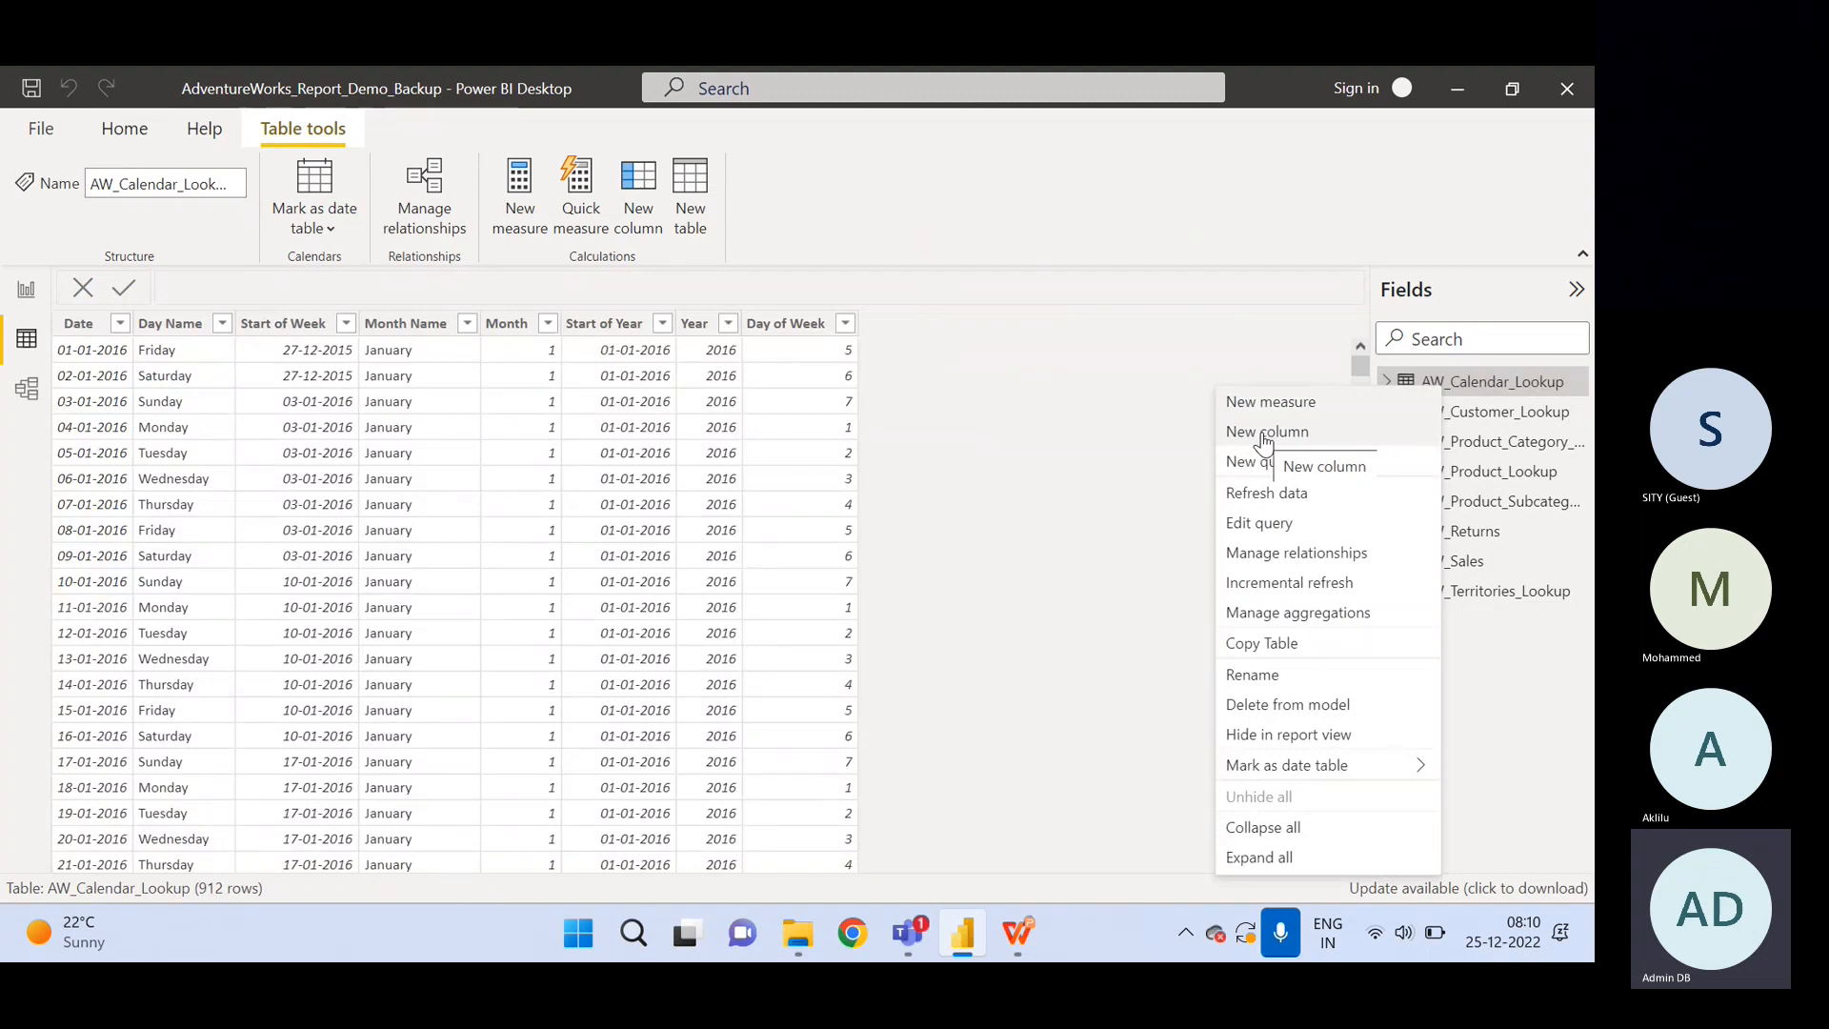
{"action": "left_click", "coordinate": [1263, 434]}
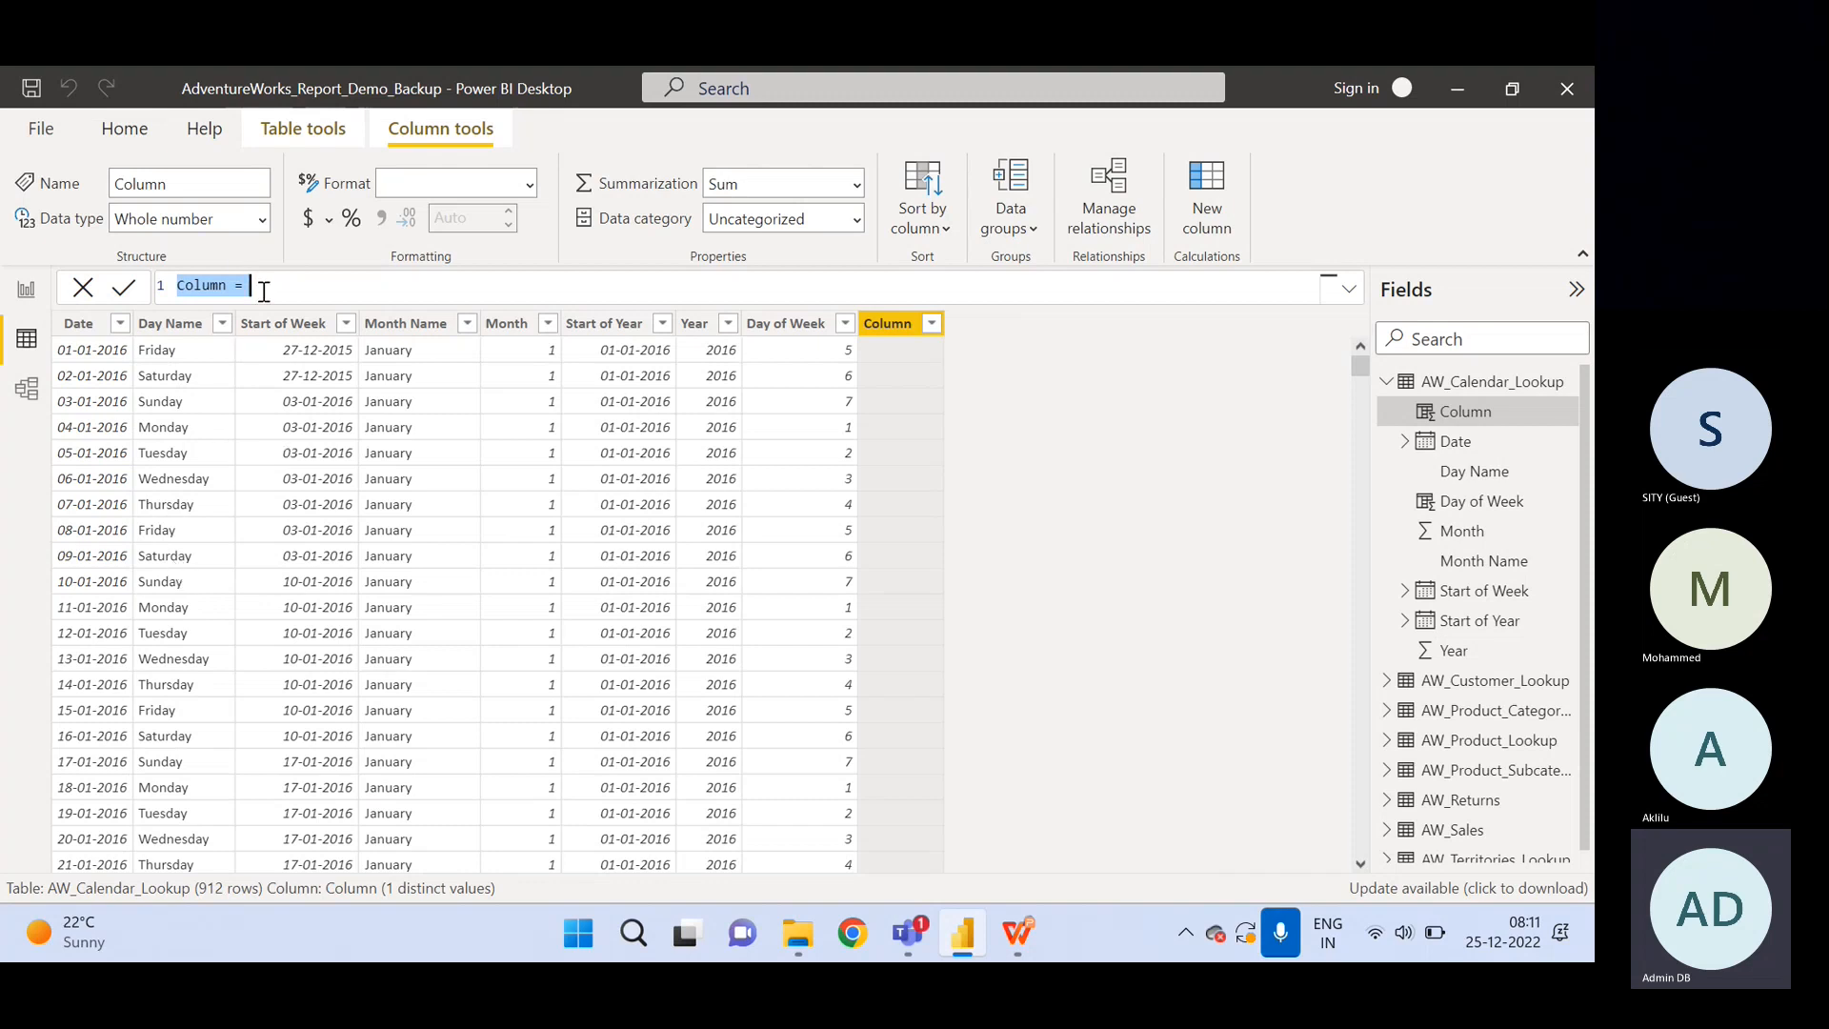
Name the new column Weekend and begin its formula with an OR function nested inside IF.
{"action": "type", "text": "Weekend = "}
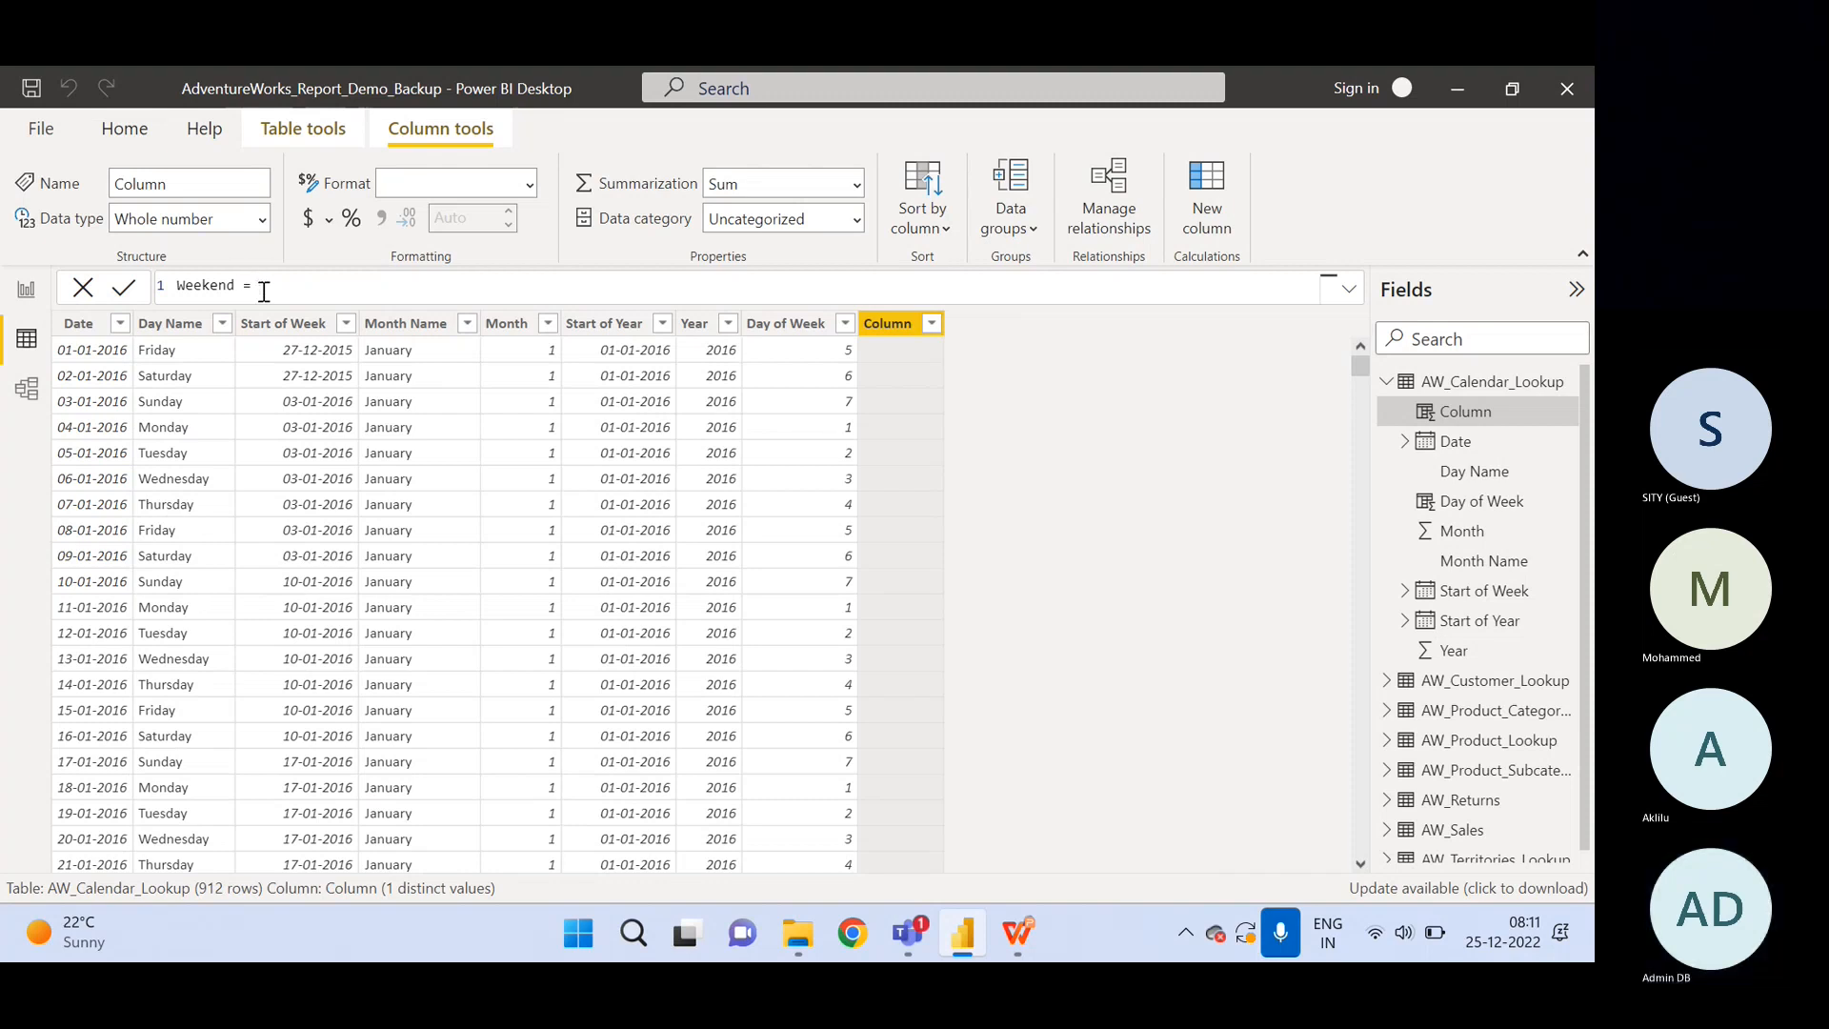
{"action": "type", "text": "I"}
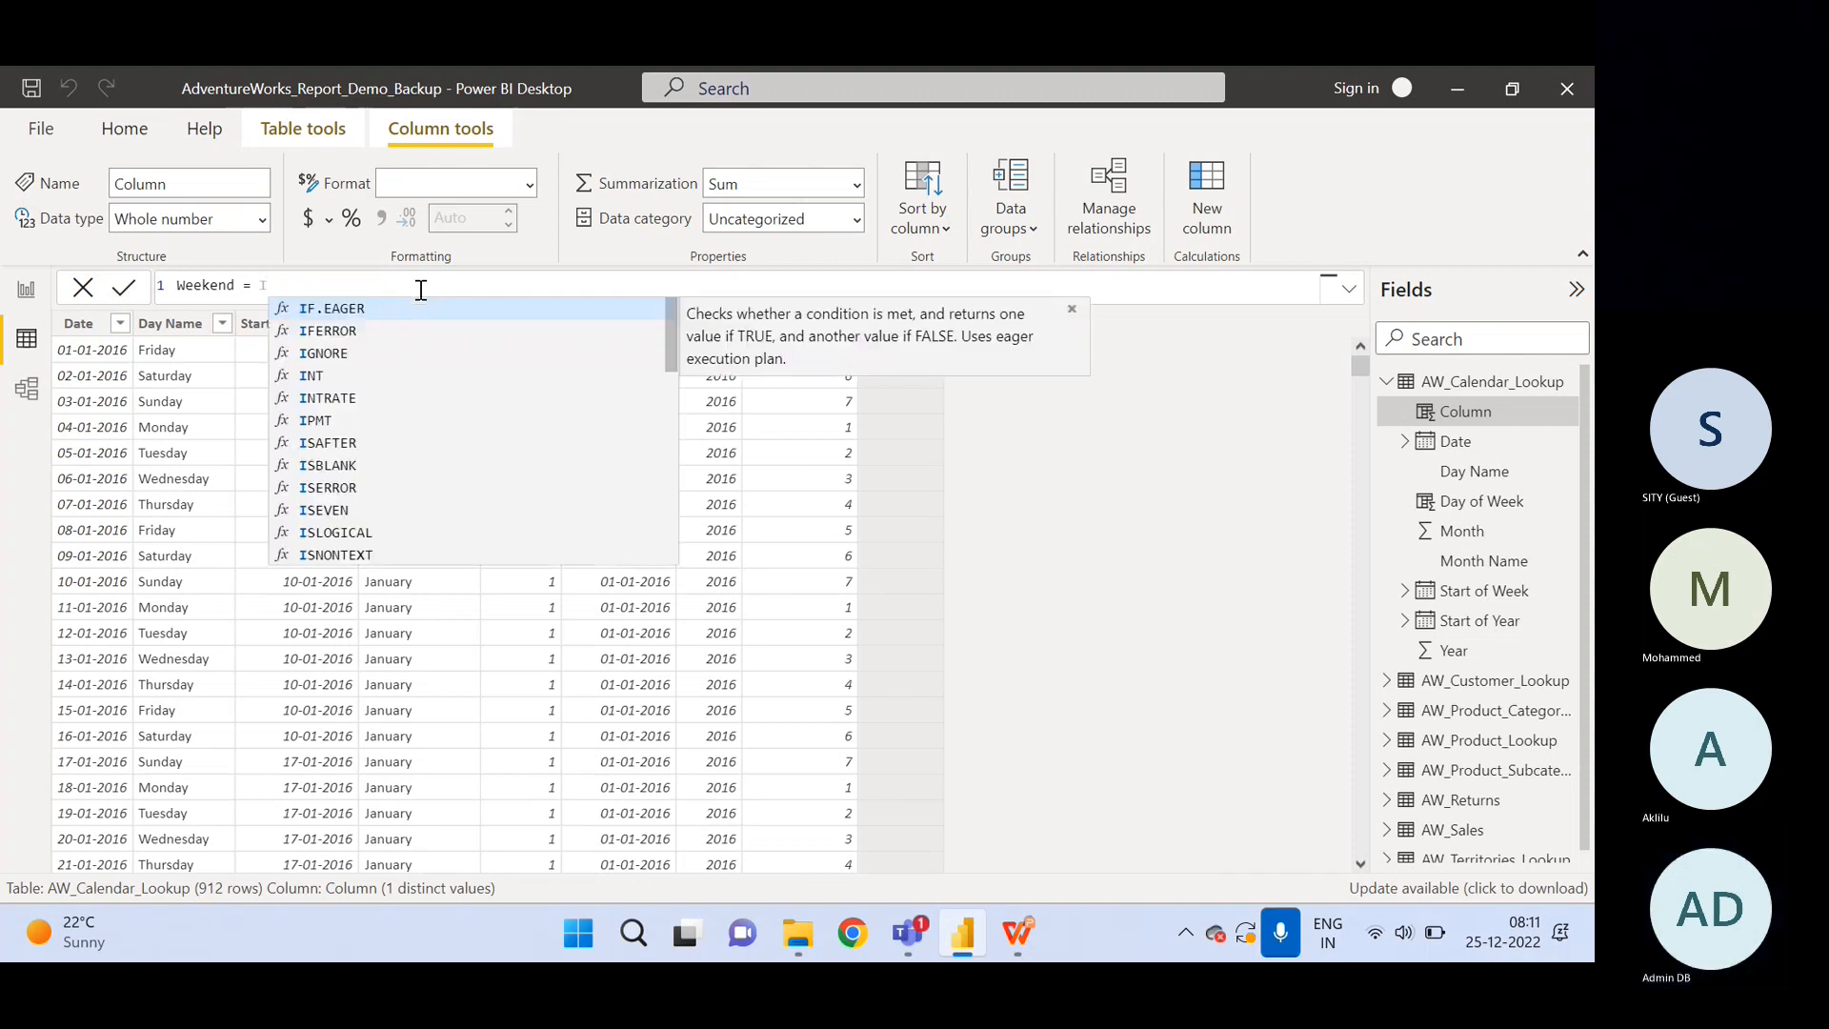
{"action": "type", "text": "F"}
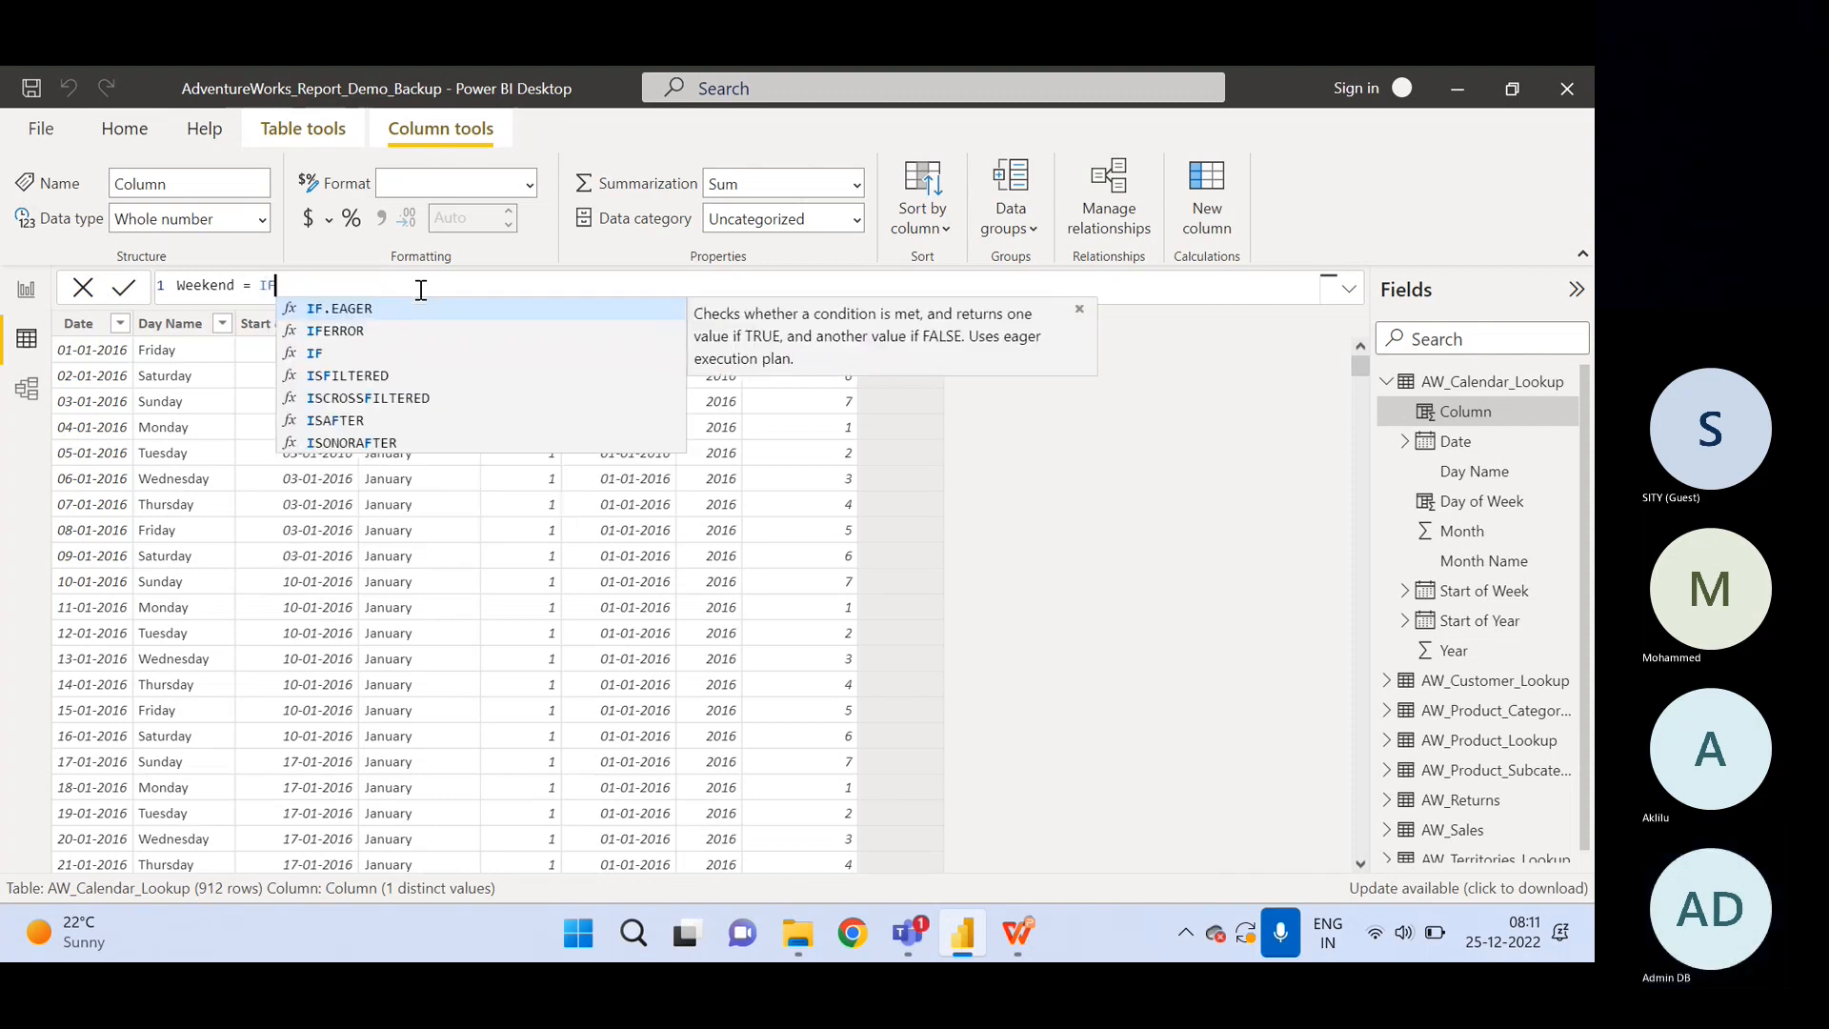
{"action": "type", "text": "("}
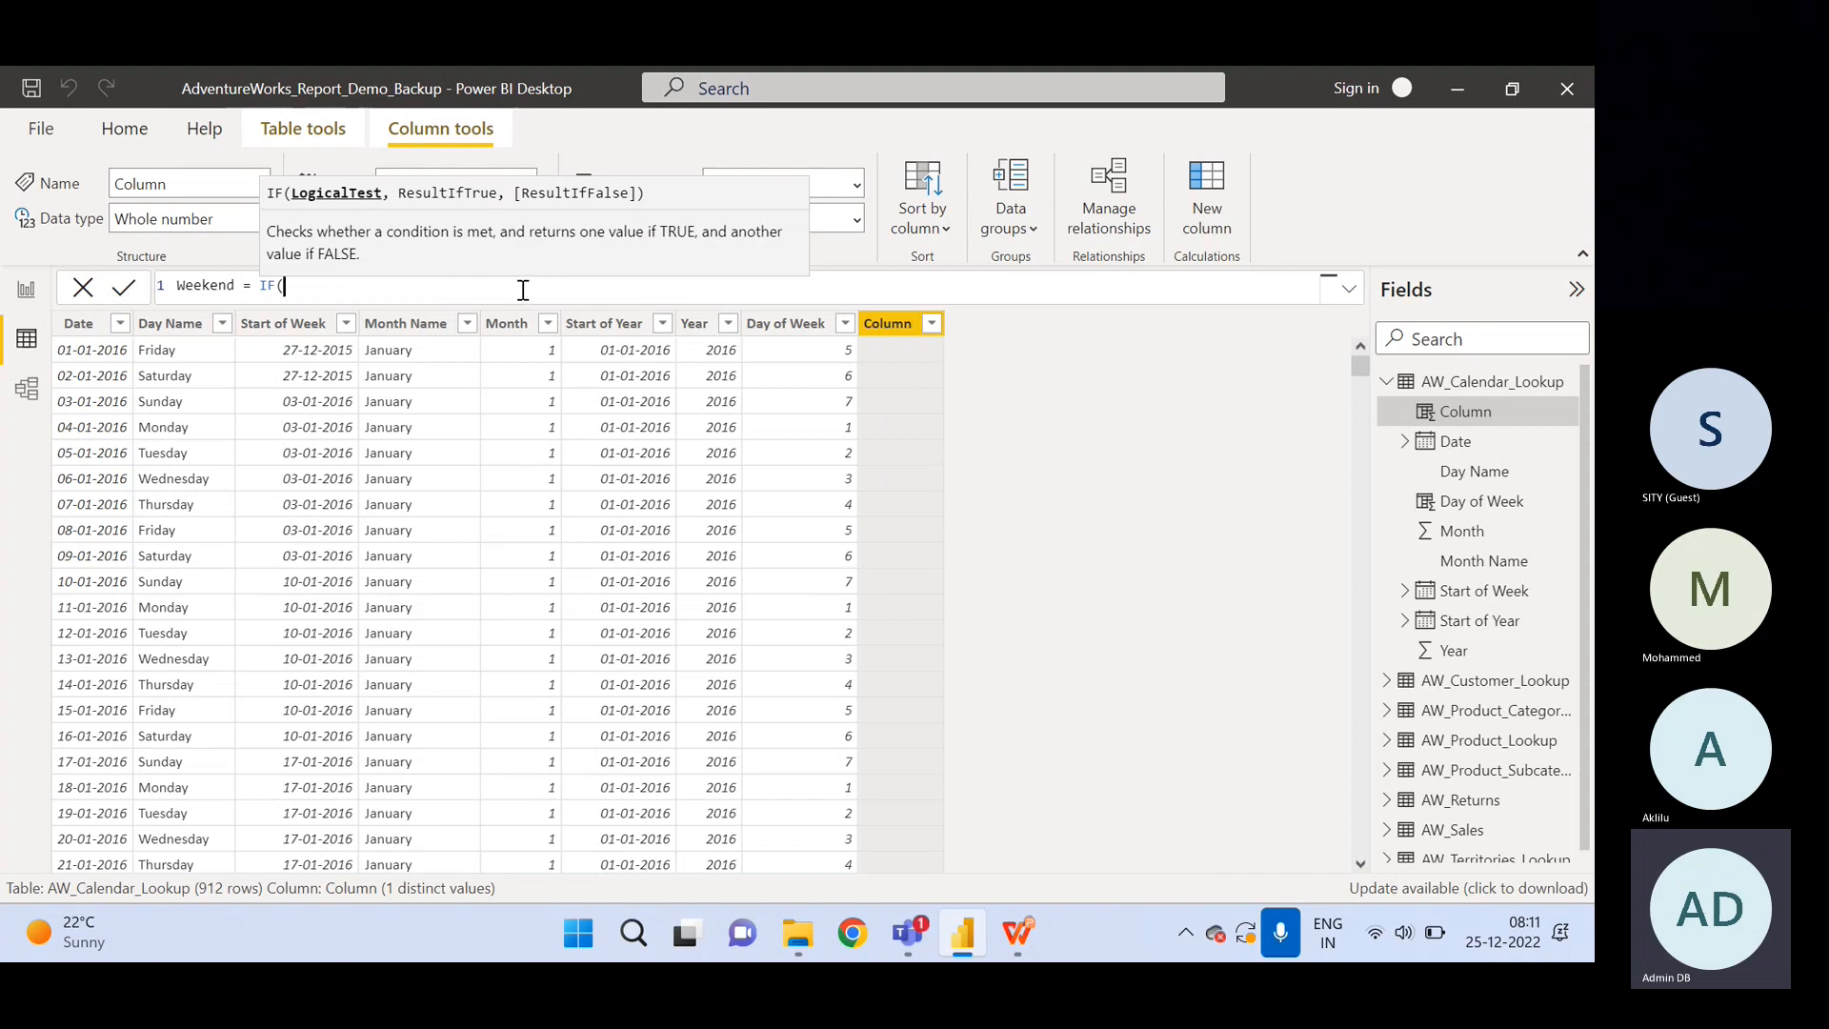
{"action": "type", "text": "O"}
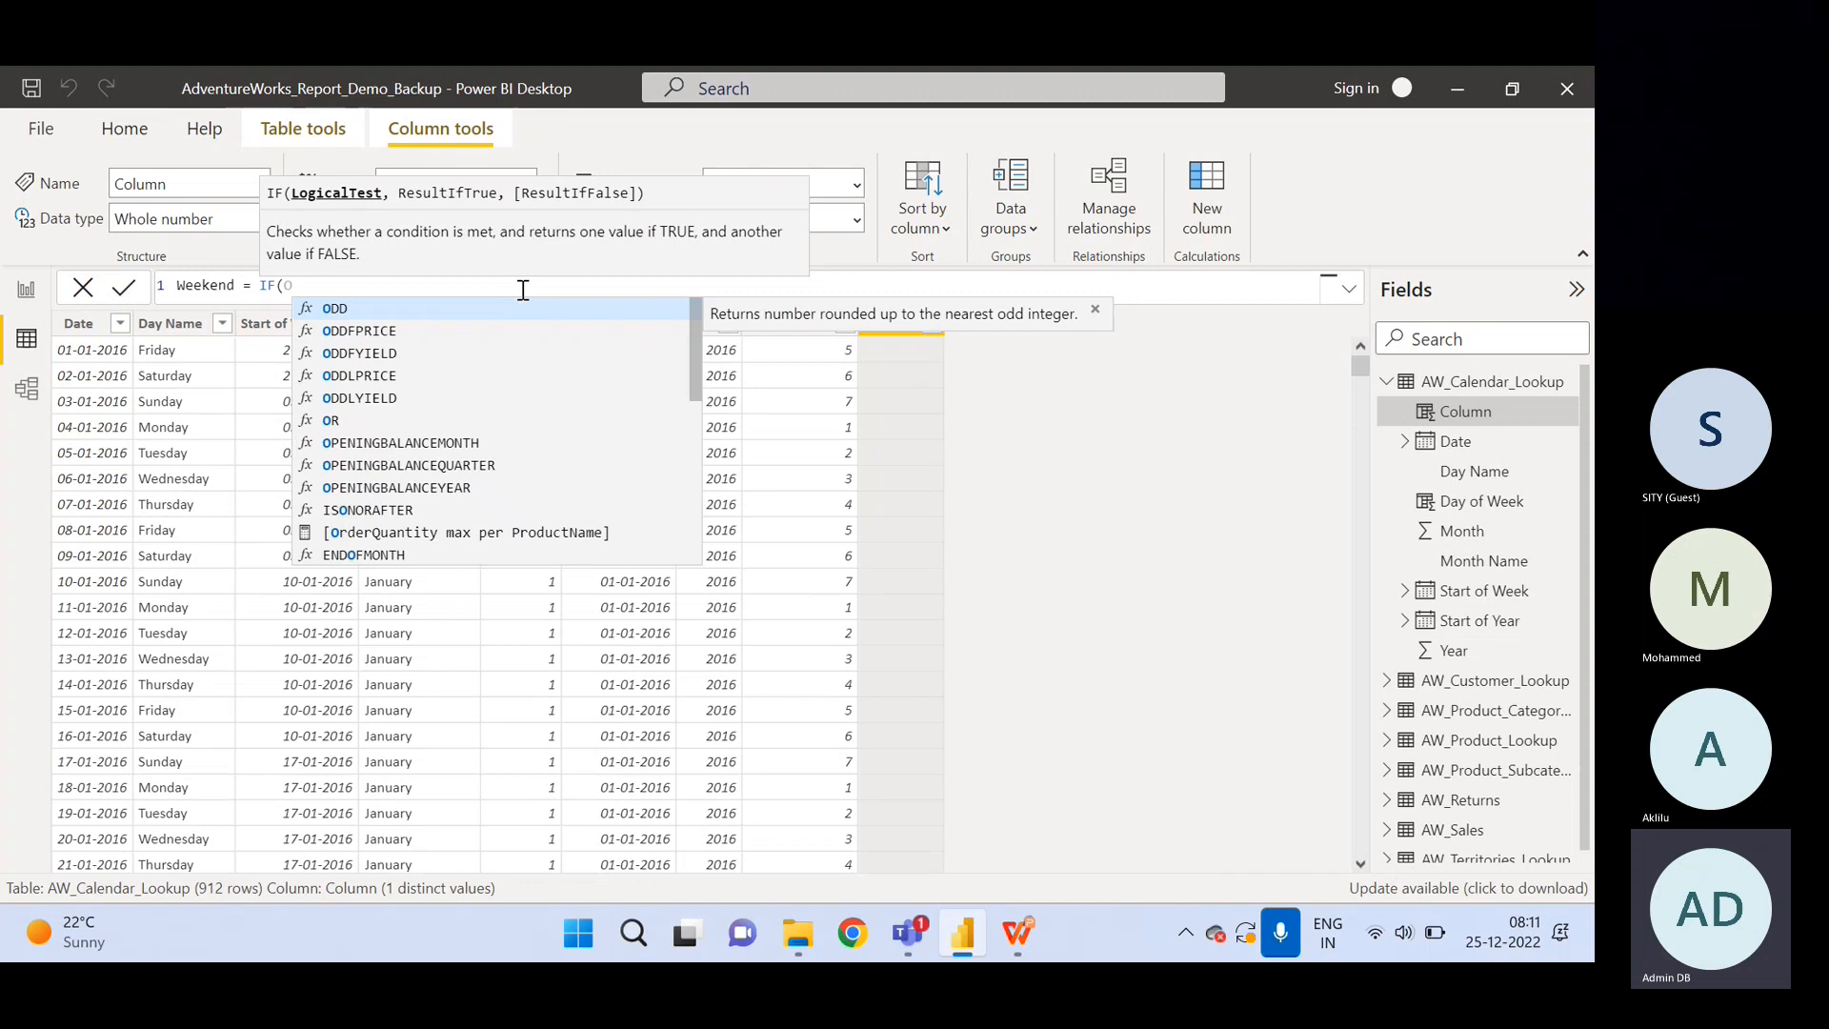
{"action": "type", "text": "R("}
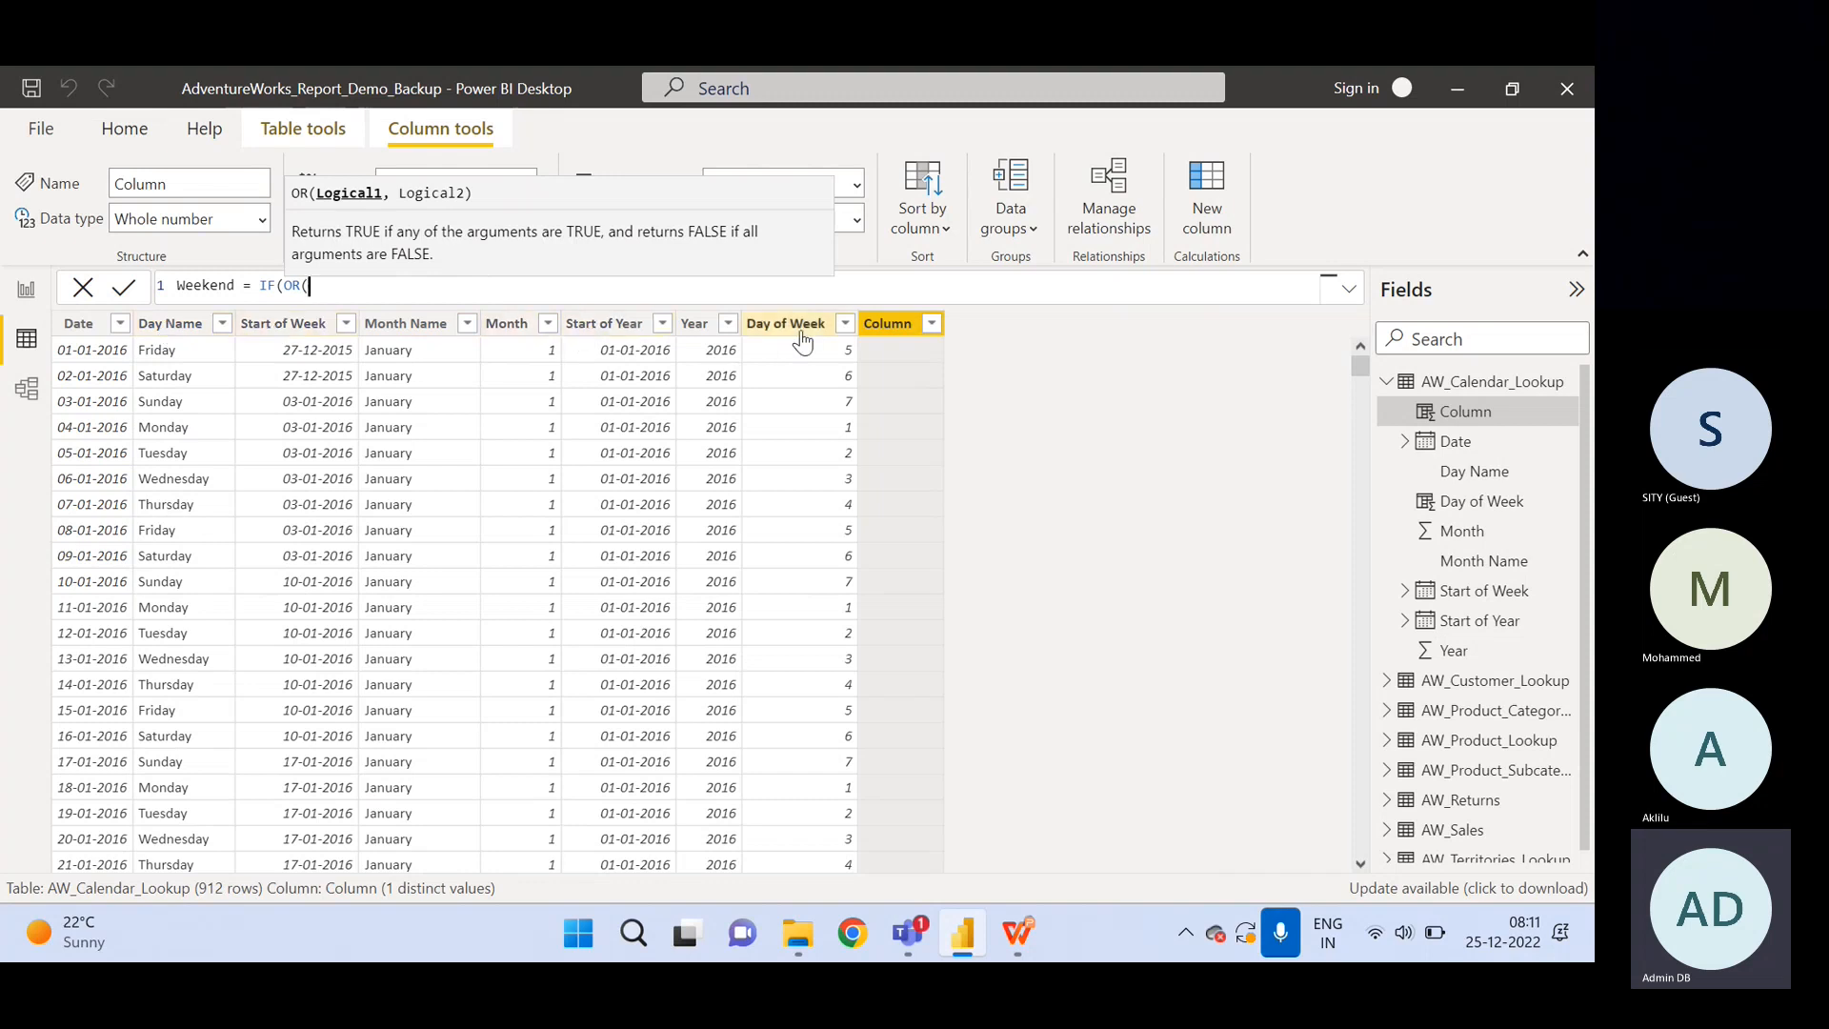
Enter AW_Calendar_Lookup[Day of Week] = 6 as the OR function's first condition.
{"action": "type", "text": "d"}
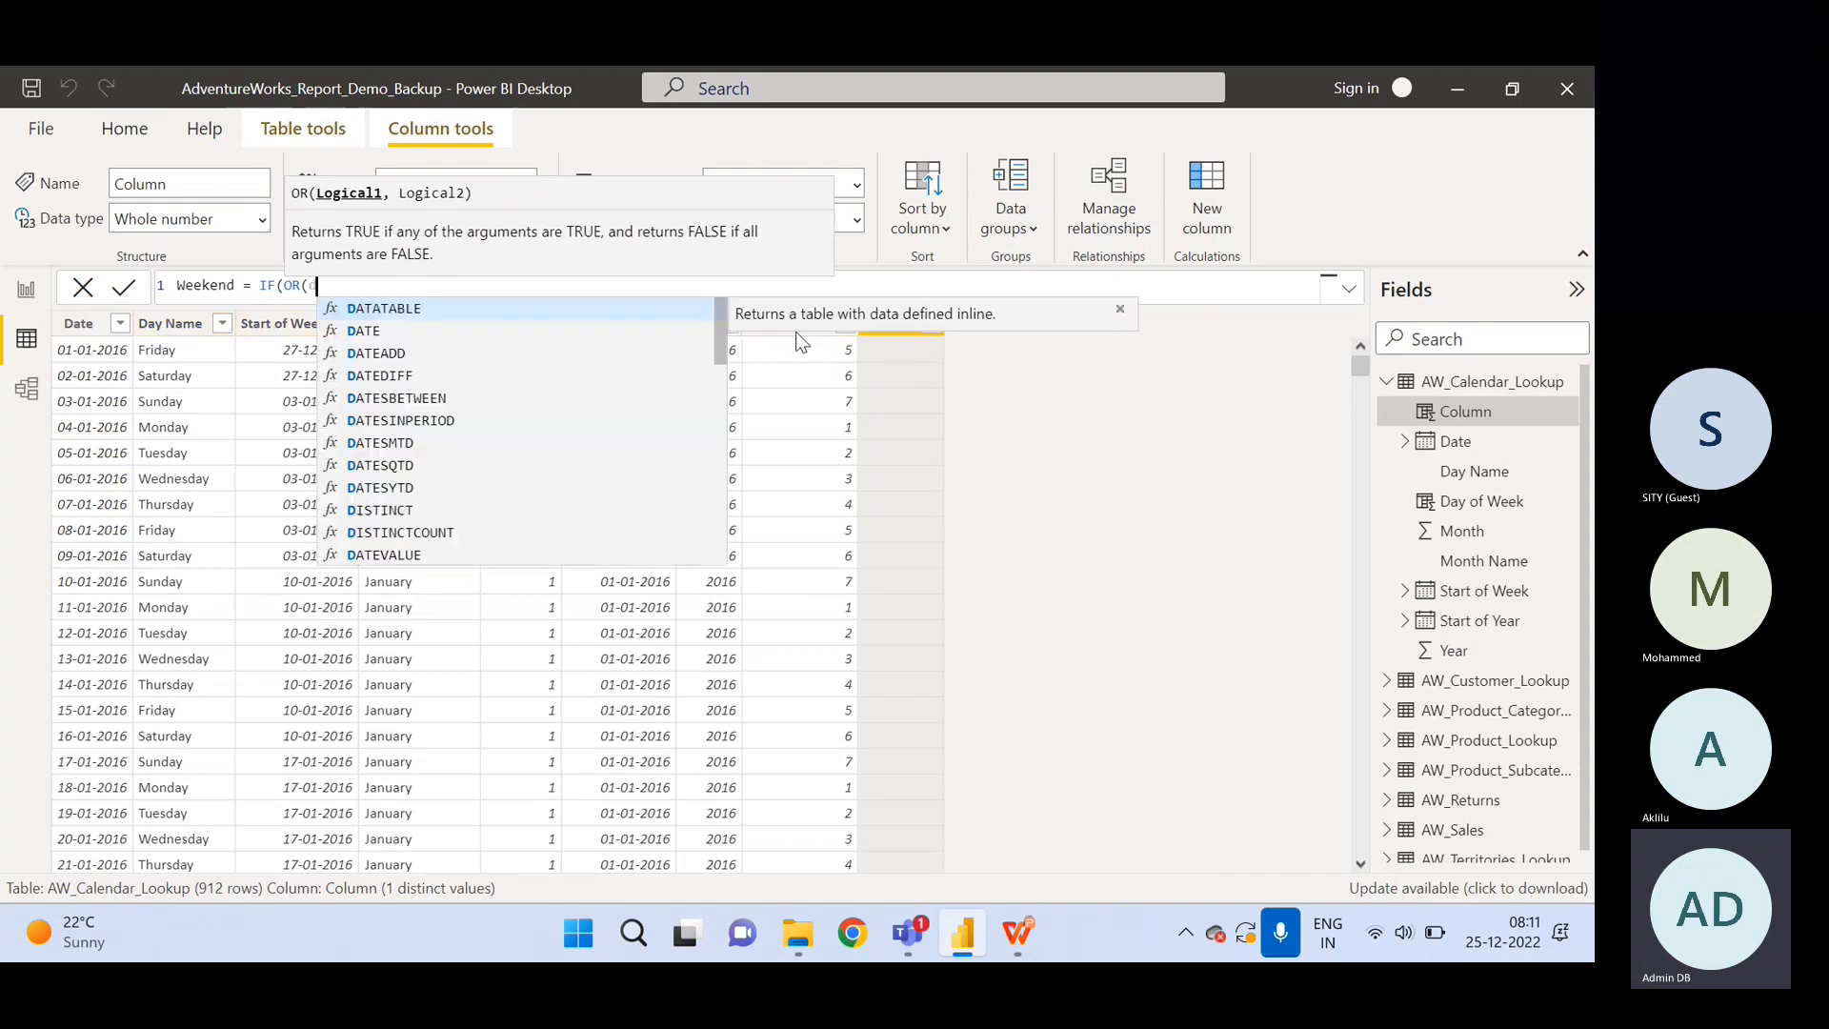
{"action": "type", "text": "ay"}
{"action": "key", "text": "Down"}
{"action": "key", "text": "Down"}
{"action": "key", "text": "Down"}
{"action": "key", "text": "Down"}
{"action": "key", "text": "Down"}
{"action": "key", "text": "Down"}
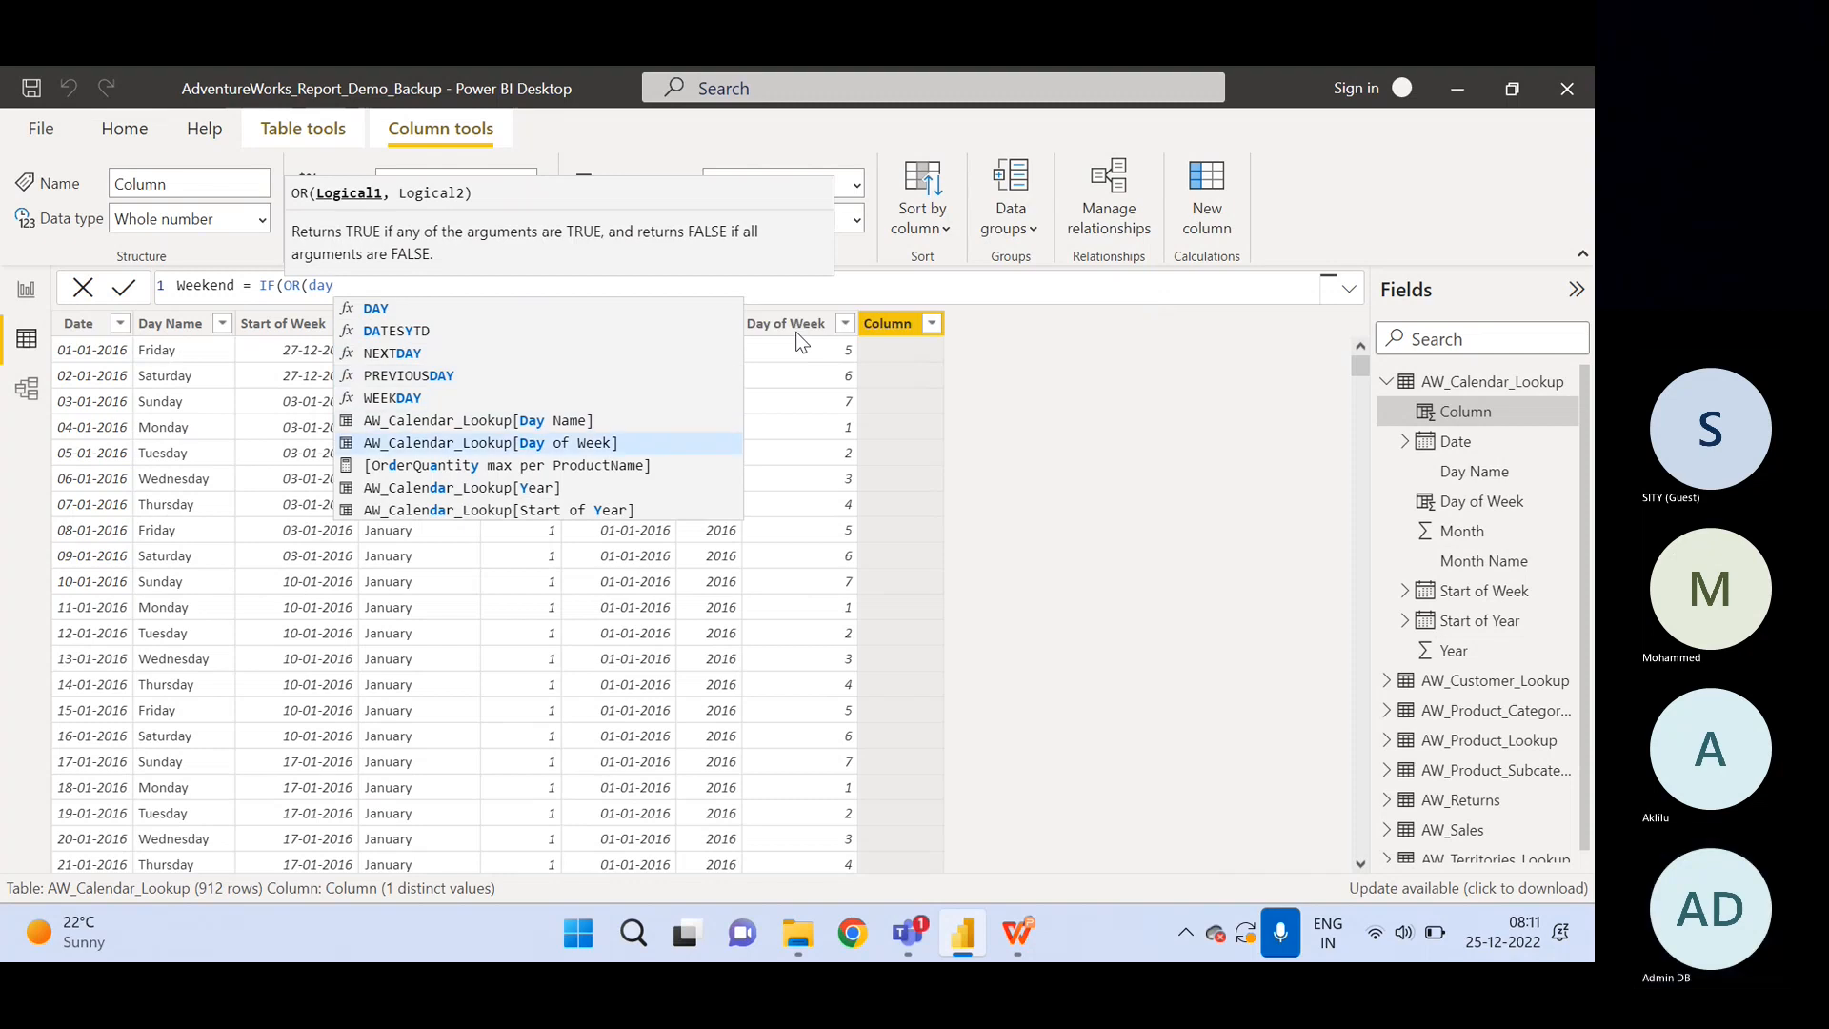
{"action": "key", "text": "Tab"}
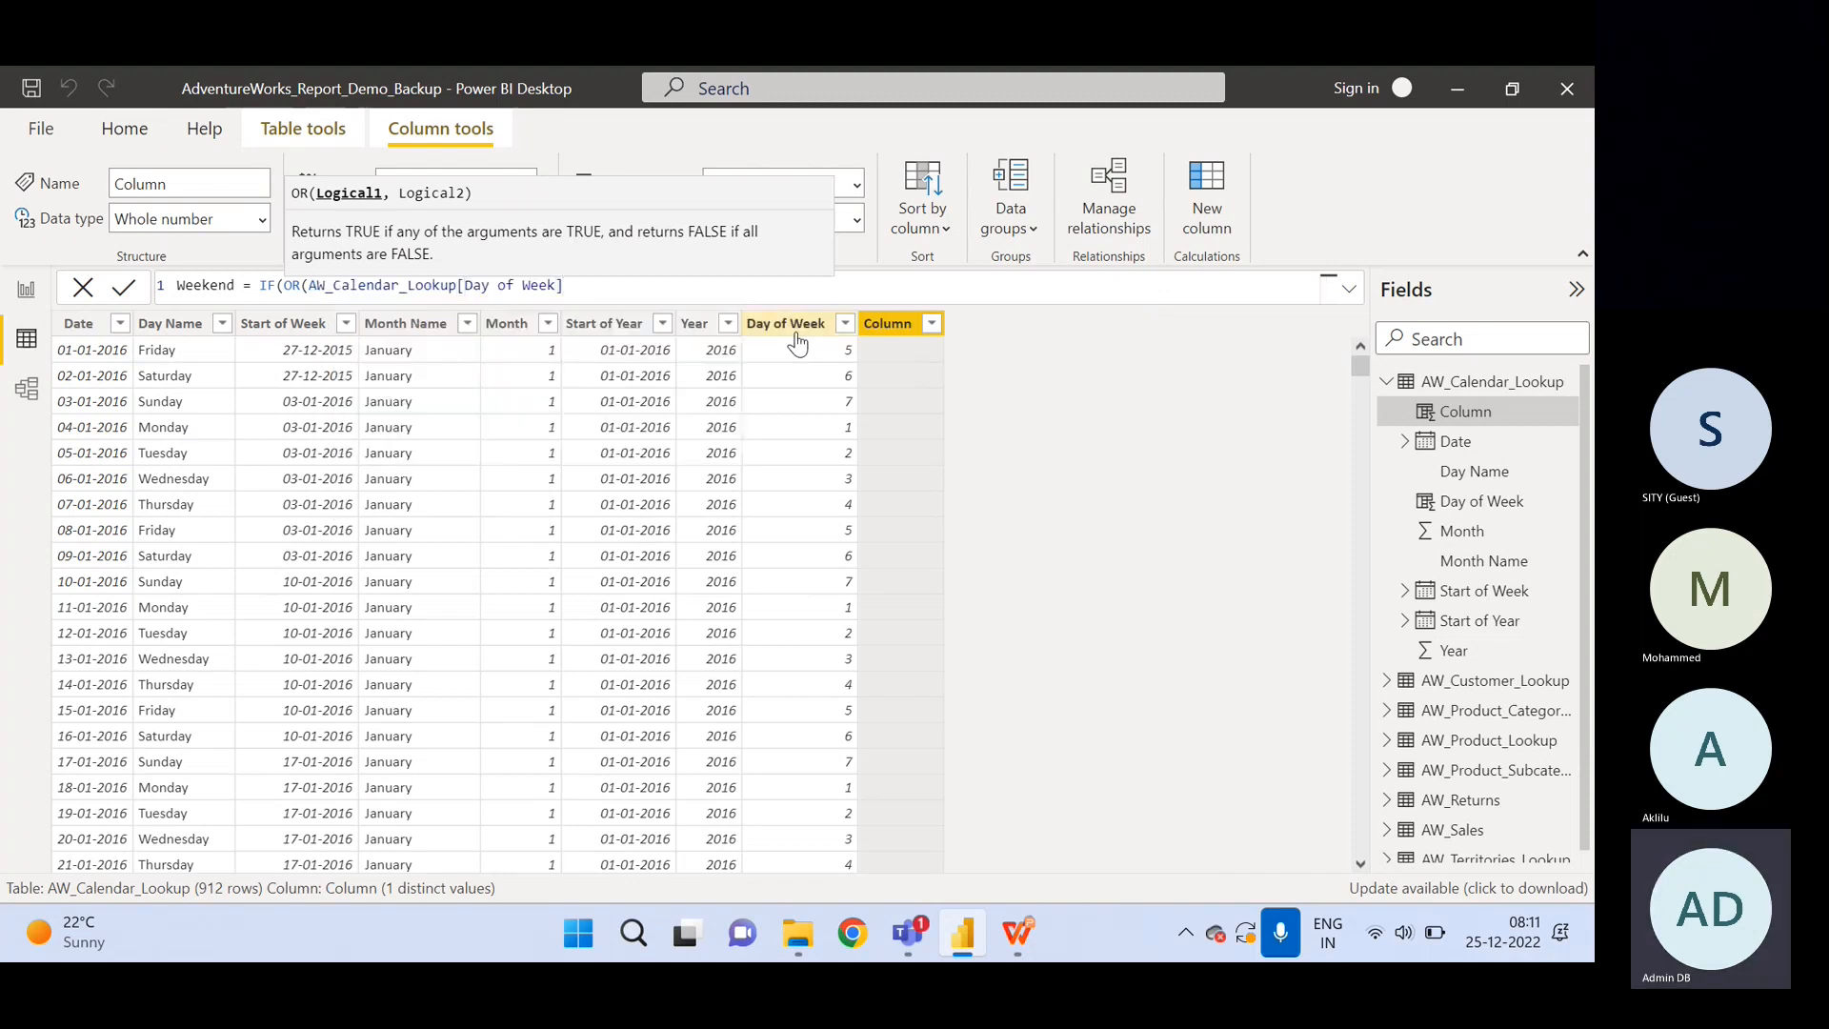
{"action": "type", "text": "= 6"}
Add AW_Calendar_Lookup[Day of Week] = 7 as the second condition and close the OR function.
{"action": "type", "text": ", day"}
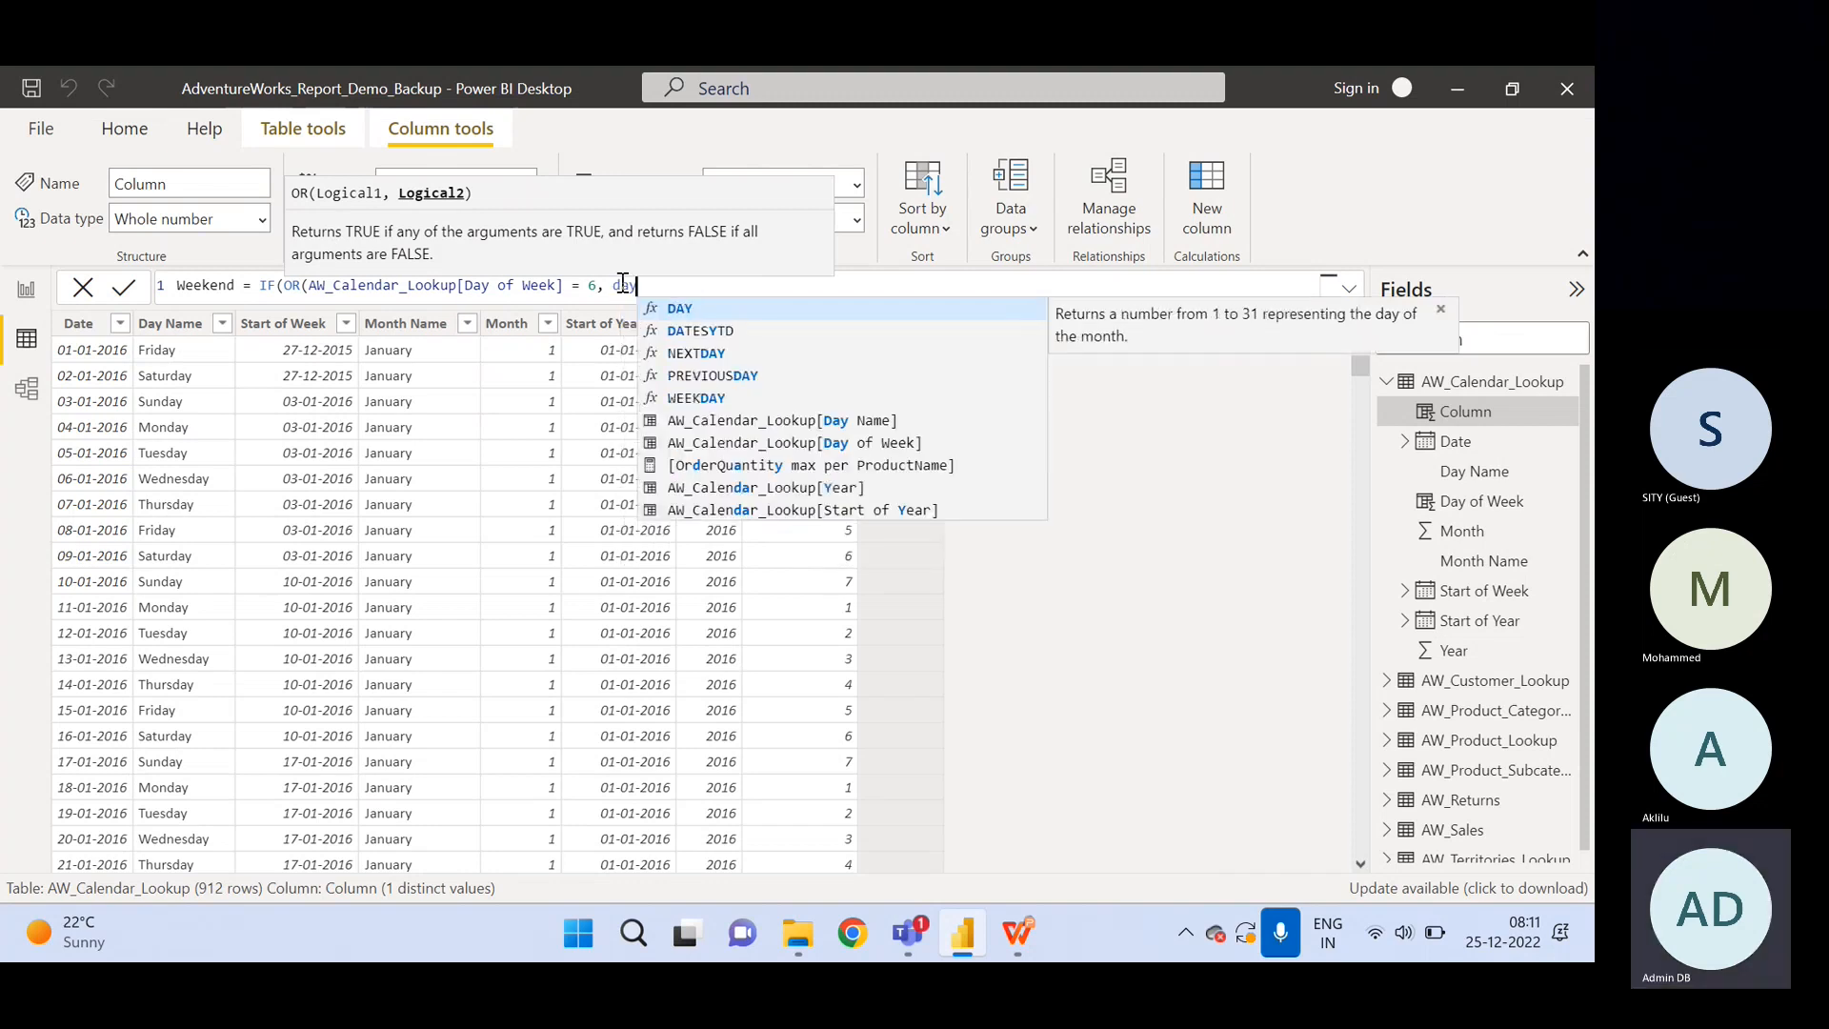
{"action": "key", "text": "Down"}
{"action": "key", "text": "Down"}
{"action": "key", "text": "Tab"}
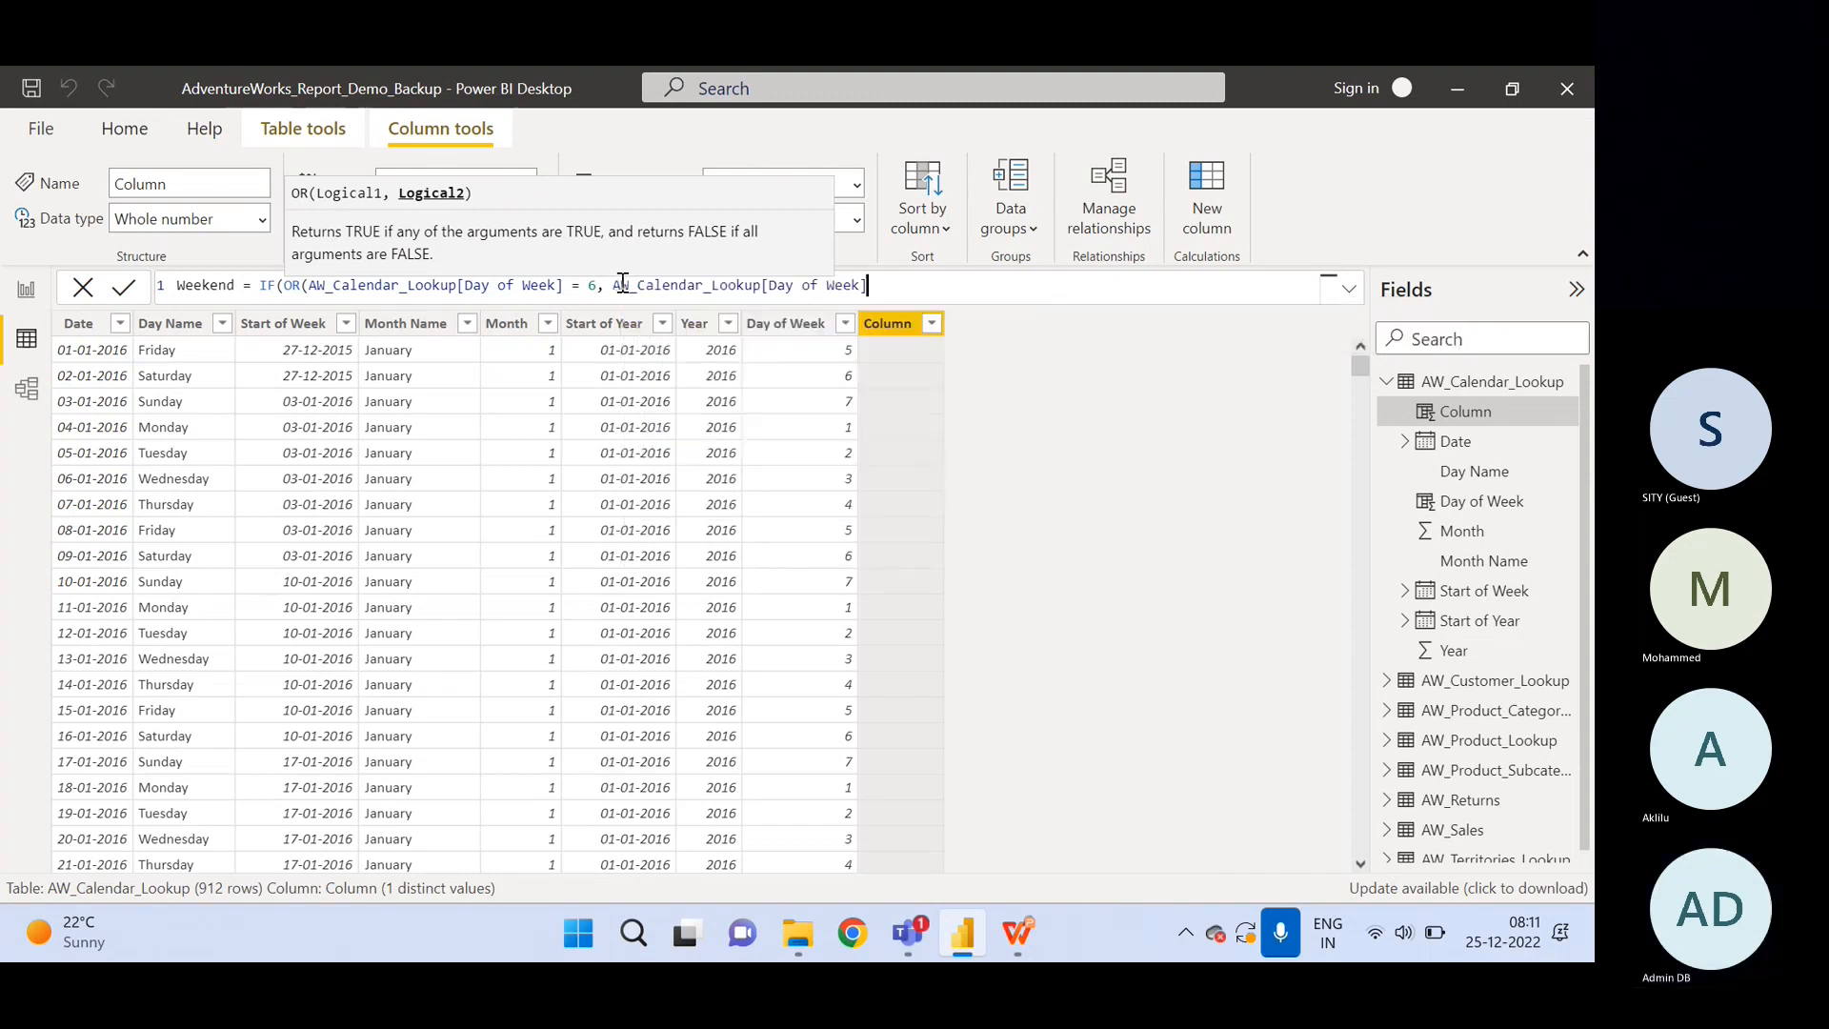
{"action": "type", "text": "= 7"}
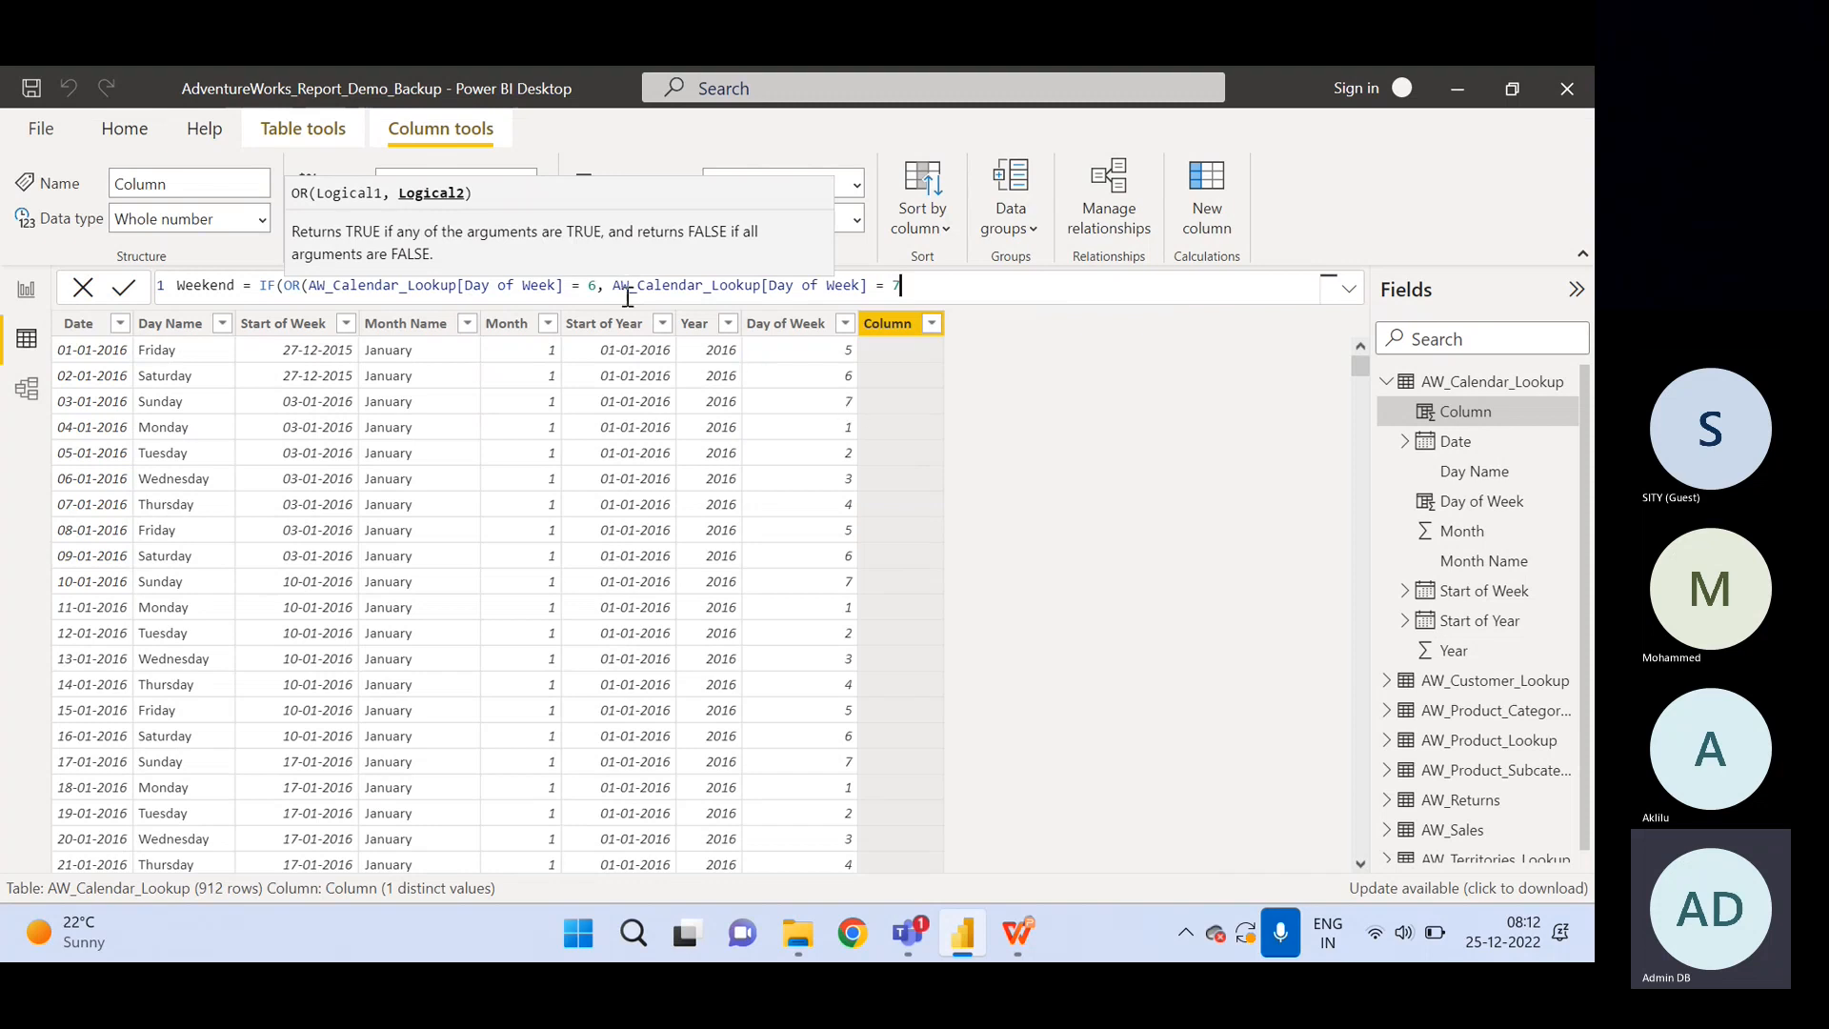
{"action": "type", "text": ")"}
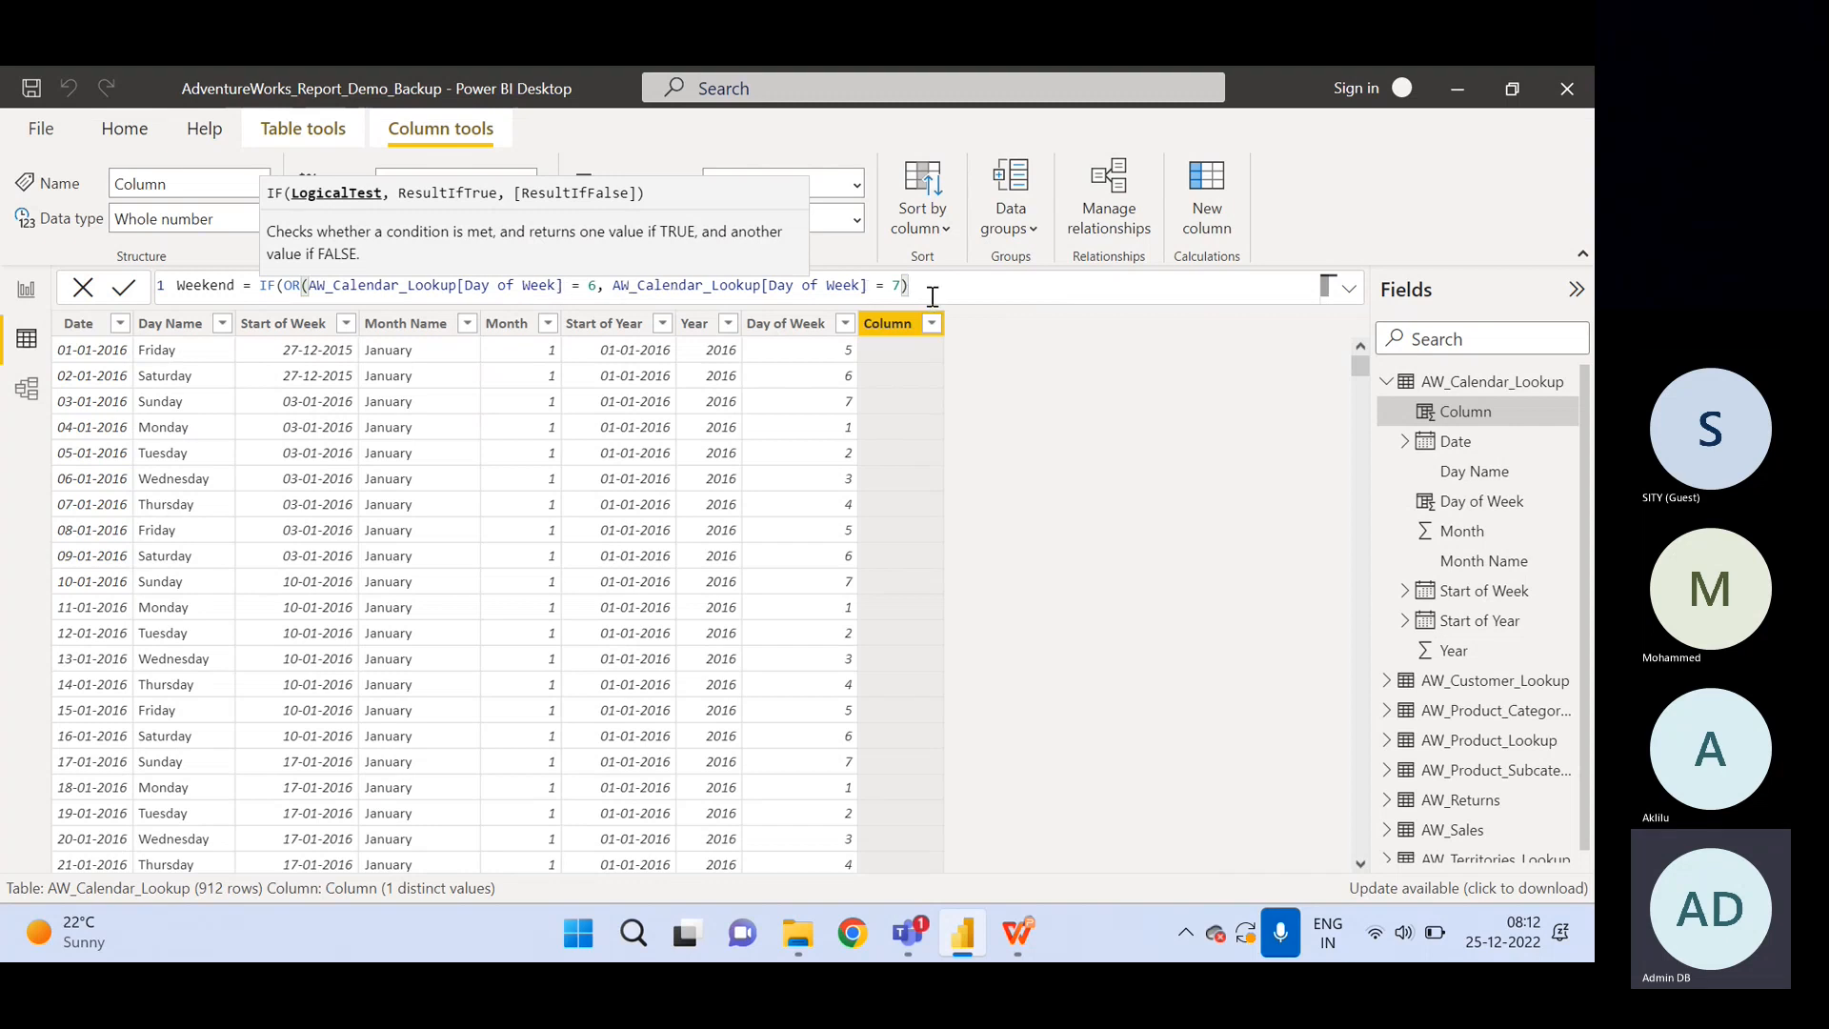
Complete the IF with "Weekend" as the true result and "Weekday" as the false result, and commit the Weekend column.
{"action": "type", "text": ","}
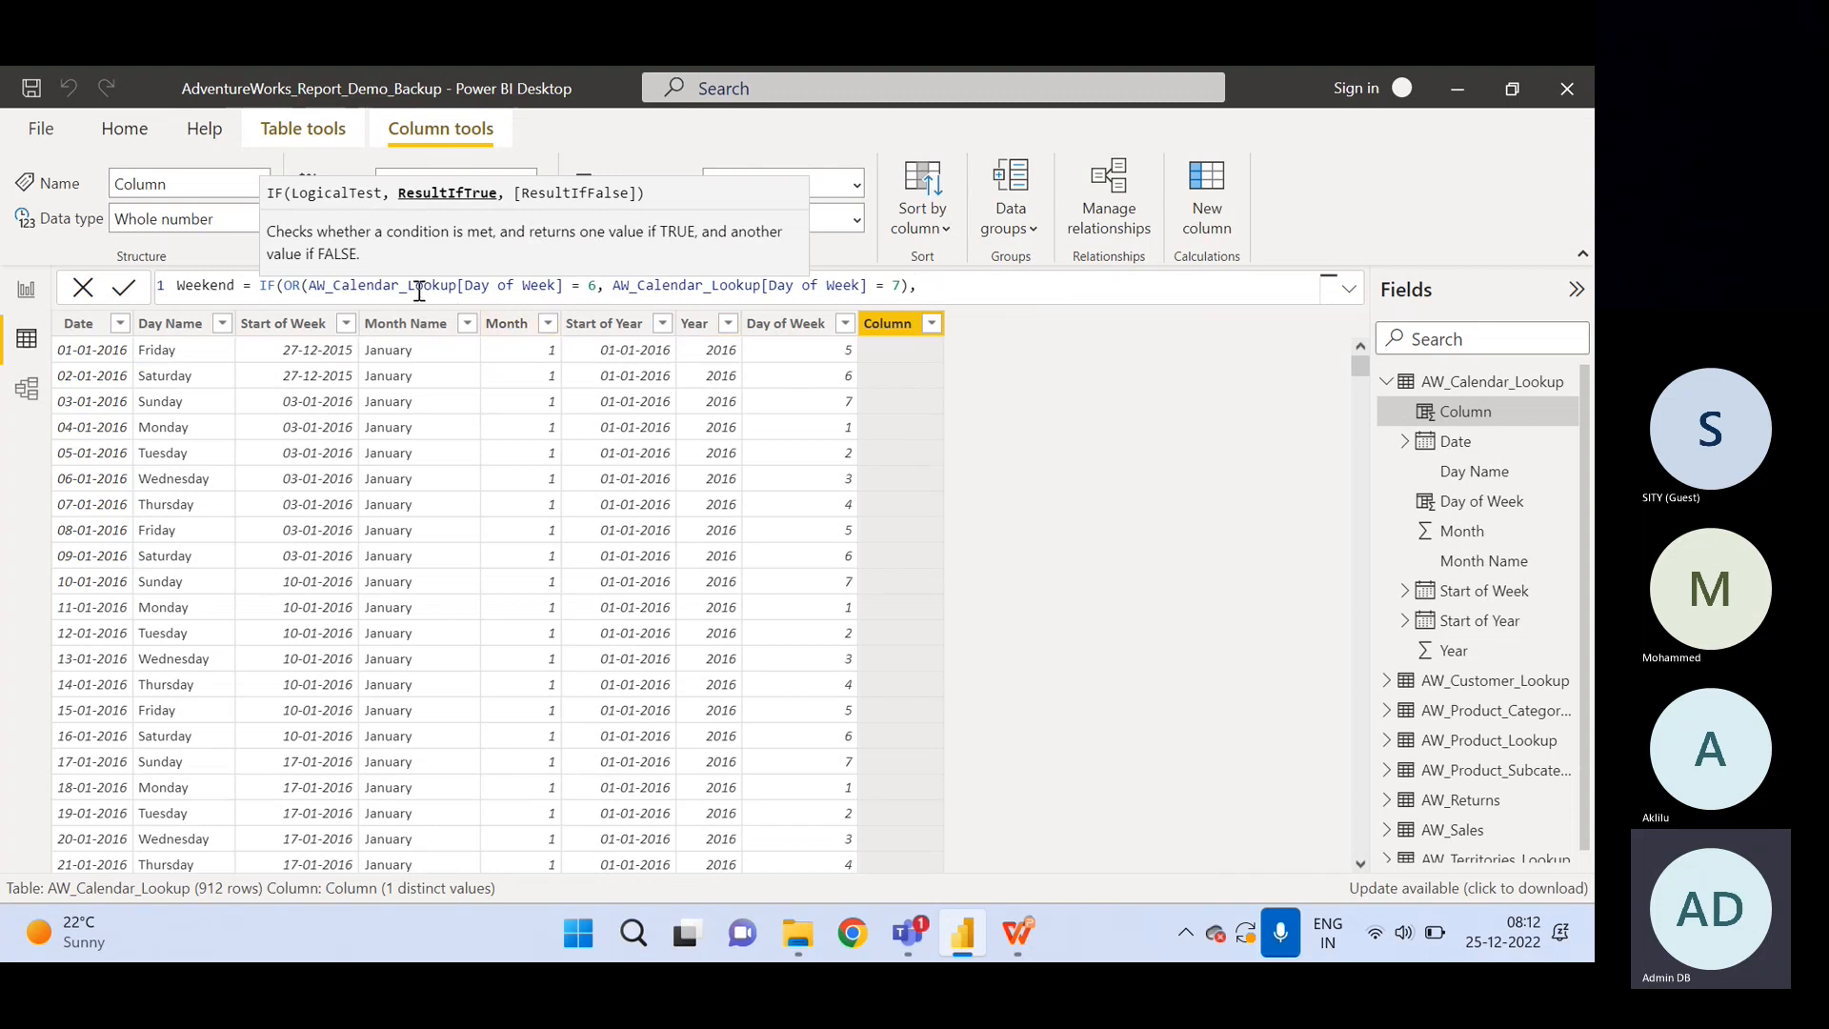
{"action": "left_click", "coordinate": [279, 286]}
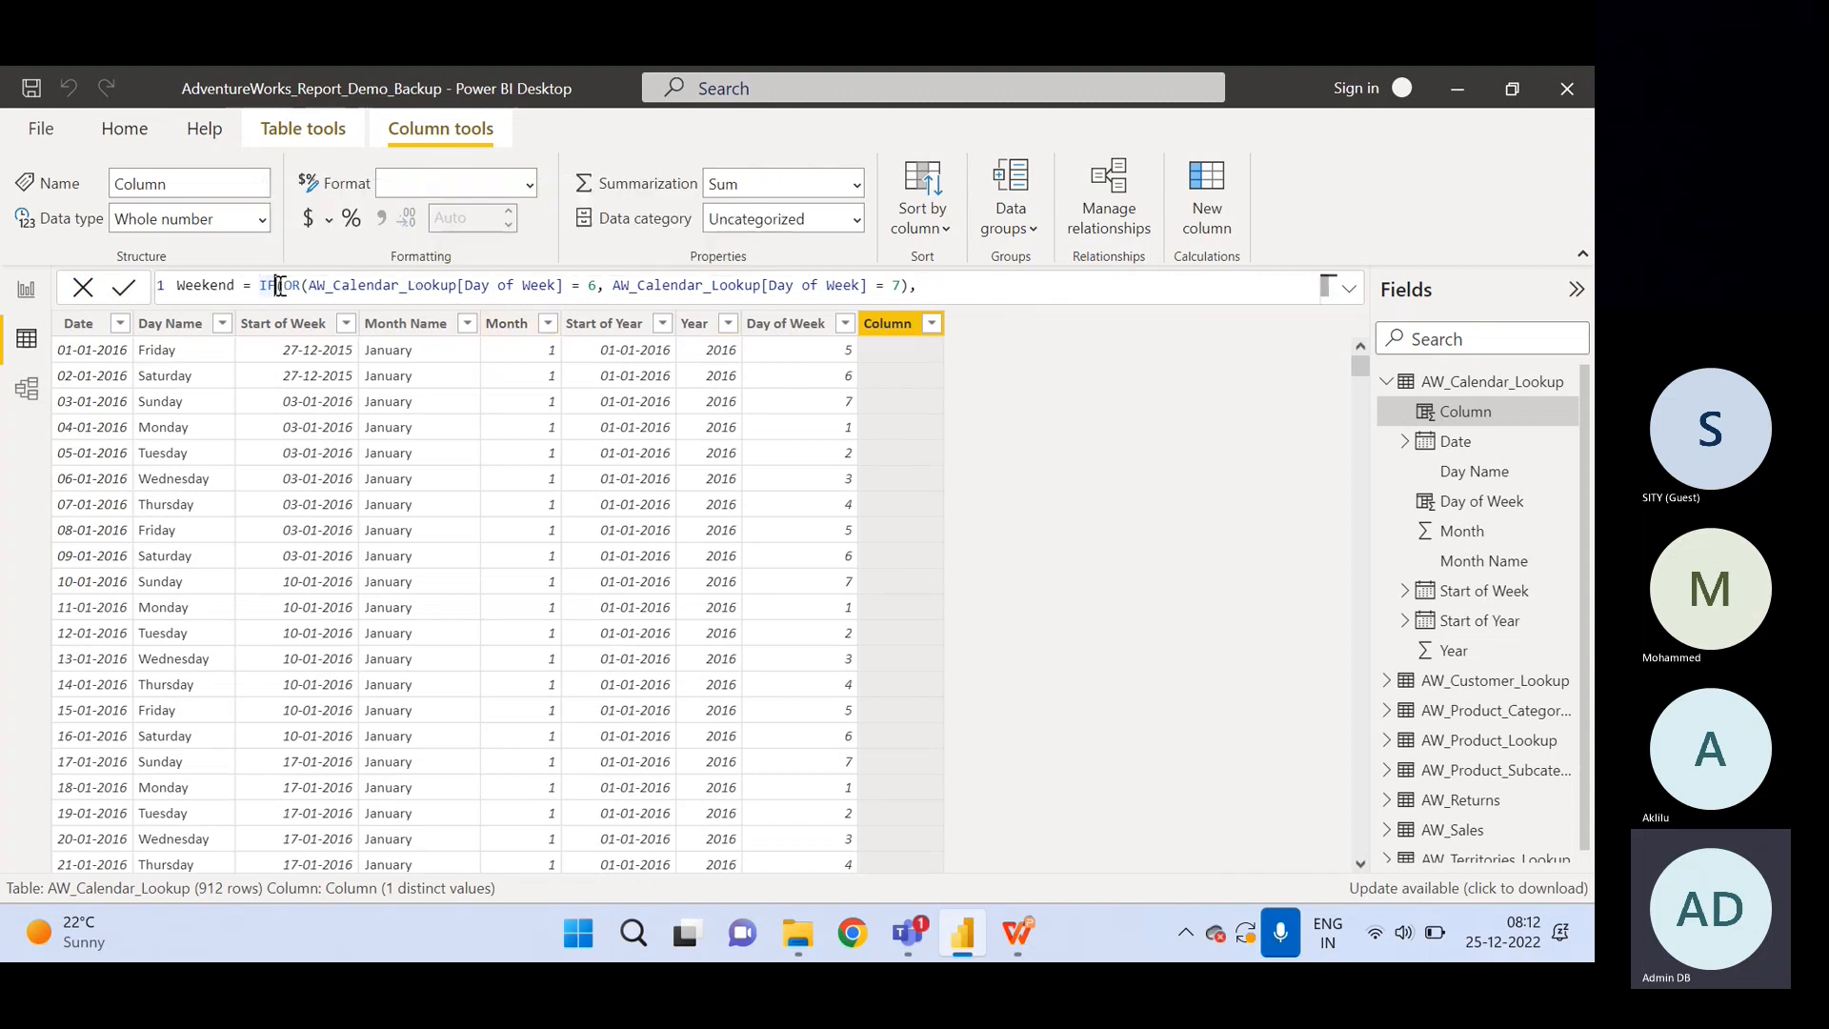
{"action": "left_click_drag", "start_coordinate": [283, 286], "coordinate": [911, 288]}
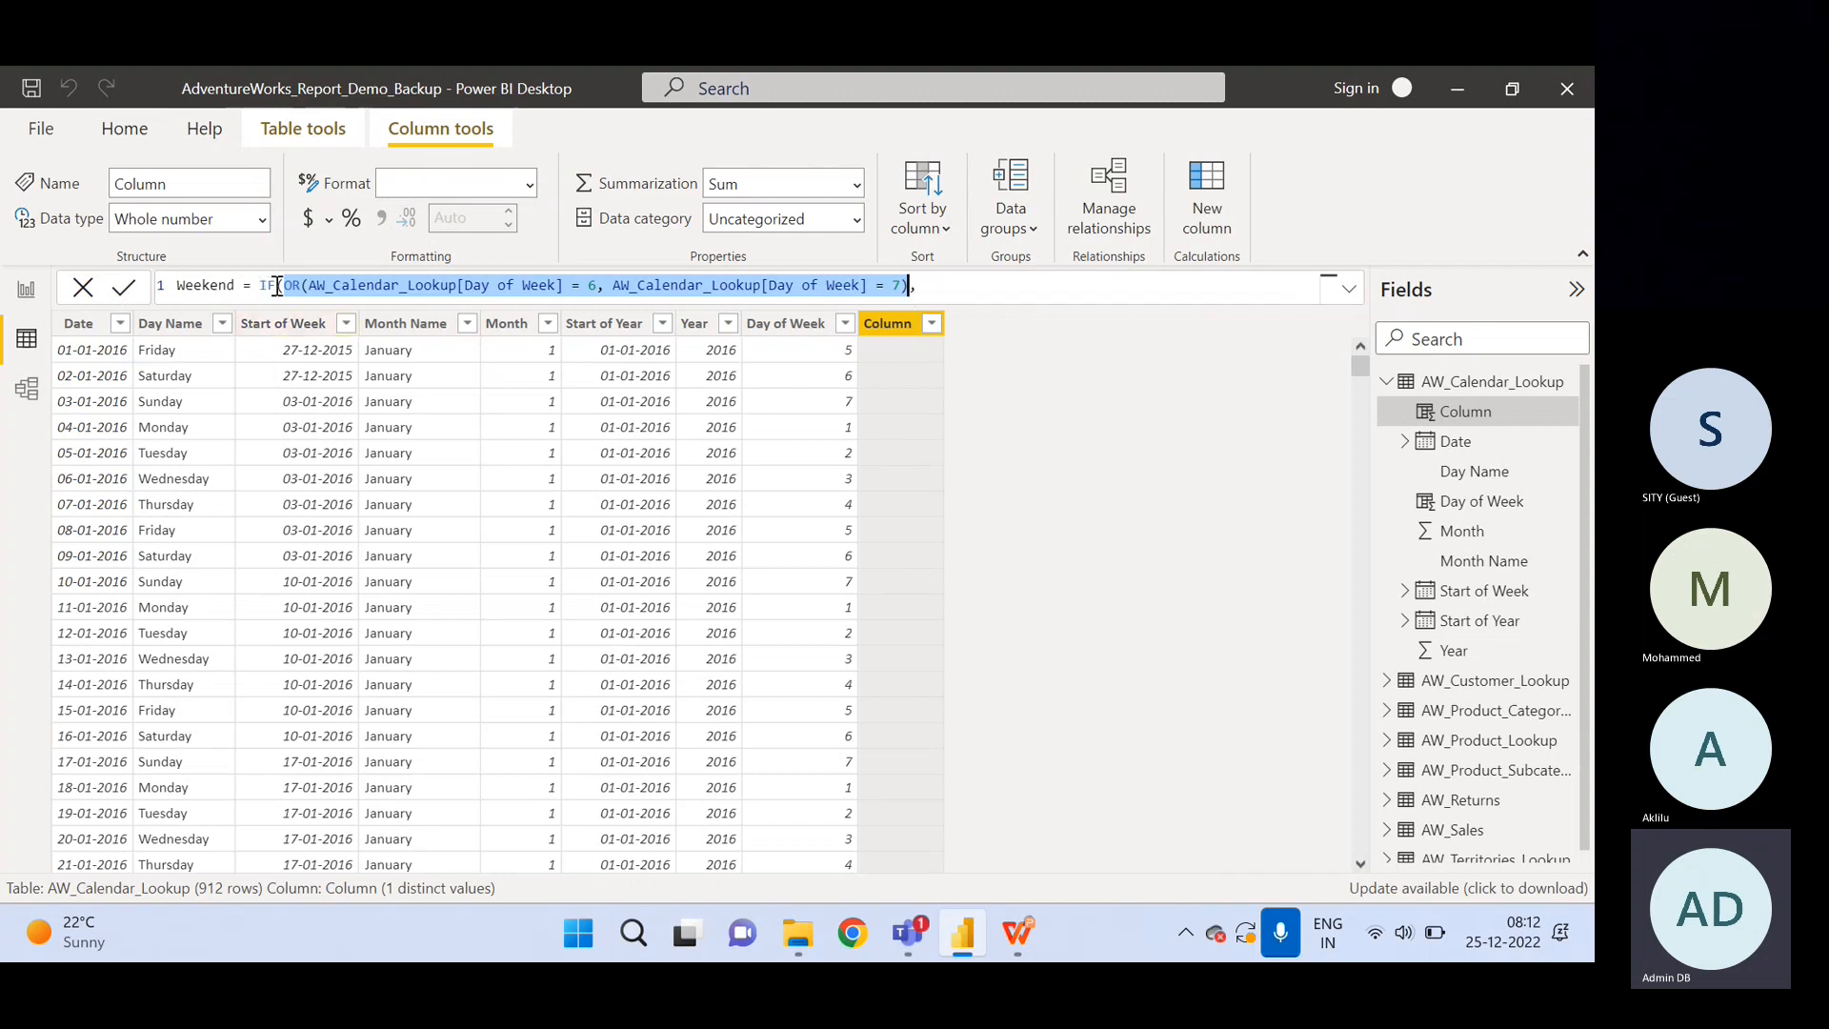
{"action": "left_click", "coordinate": [914, 287]}
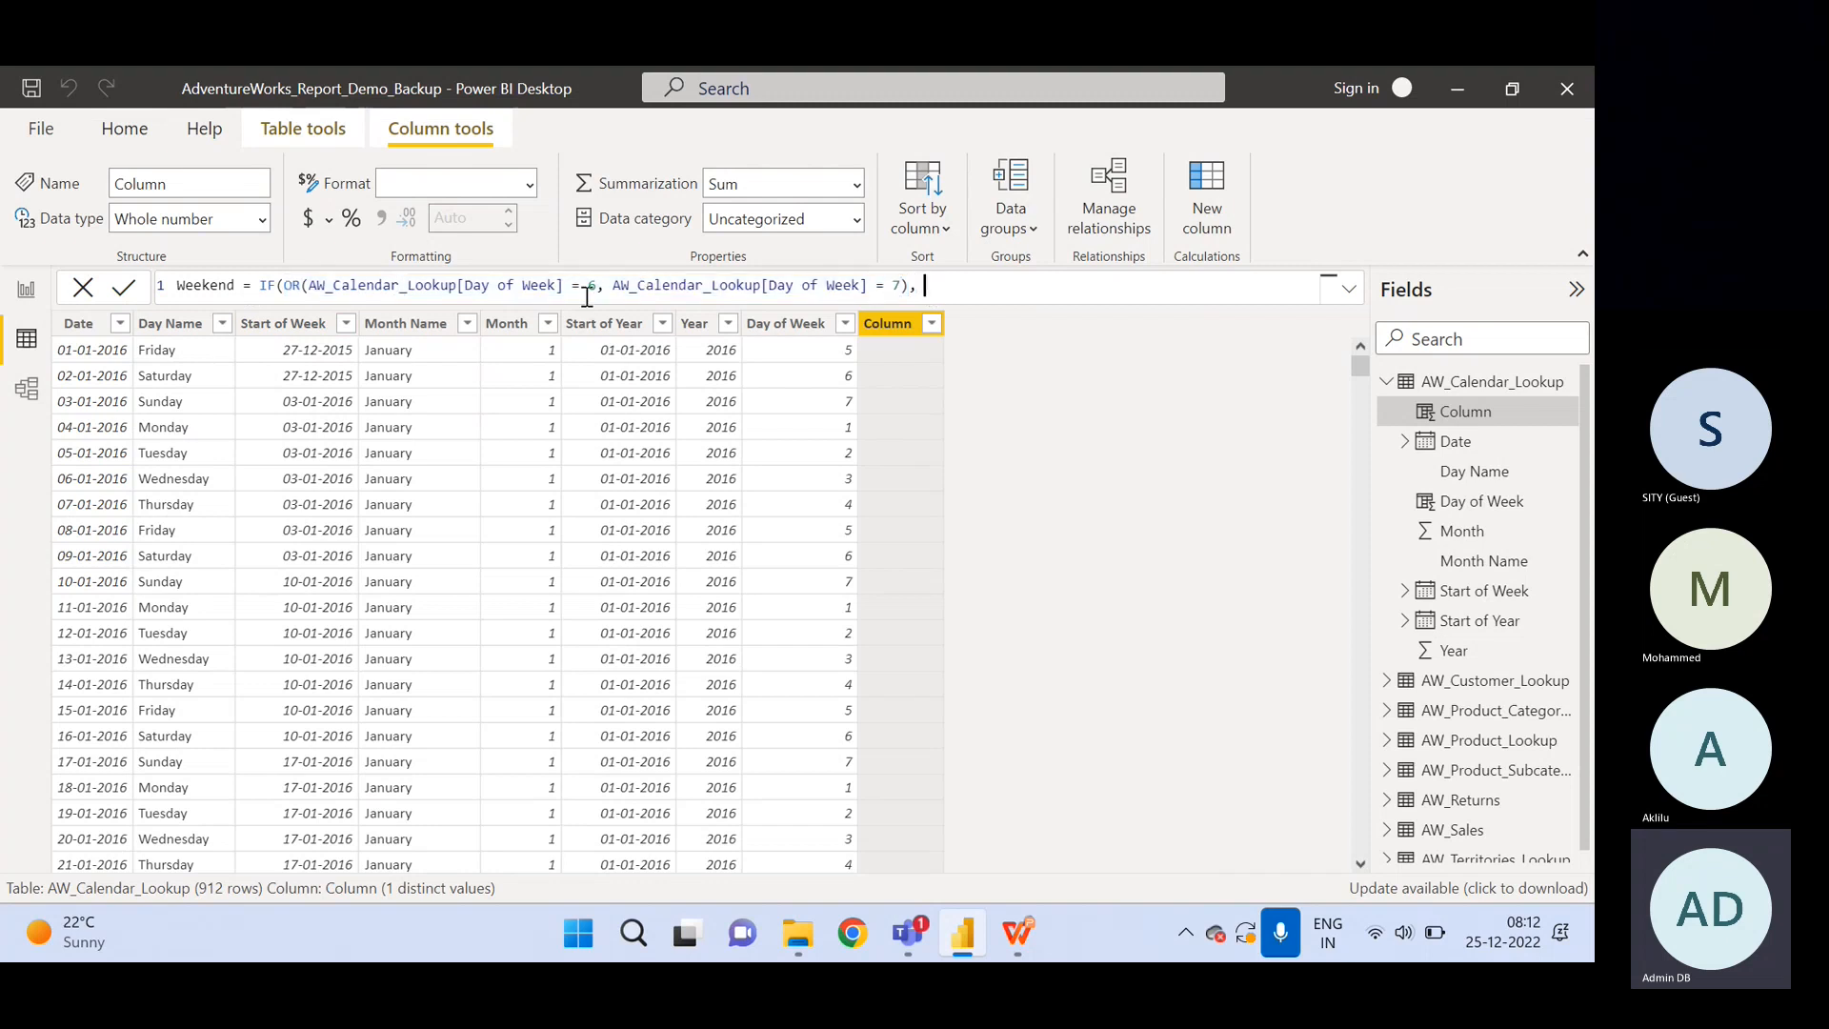
{"action": "type", "text": "\"Weekend\","}
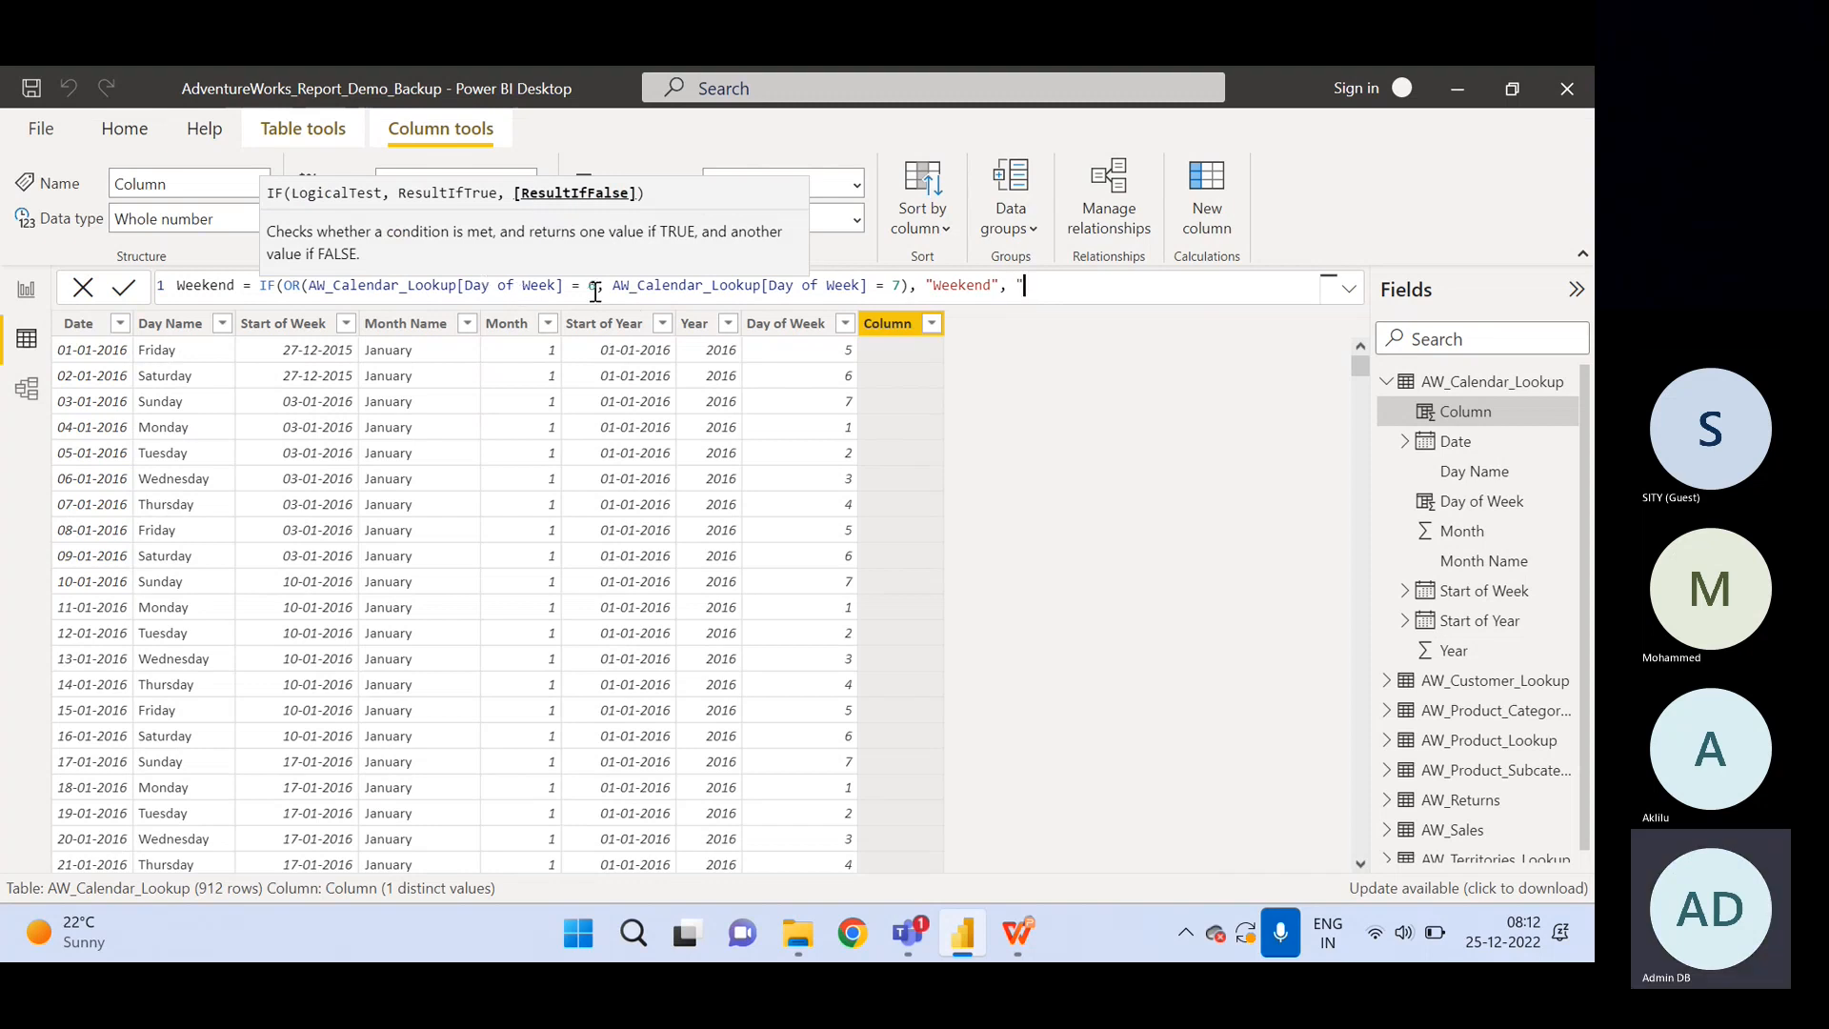
{"action": "type", "text": "Weekday\")"}
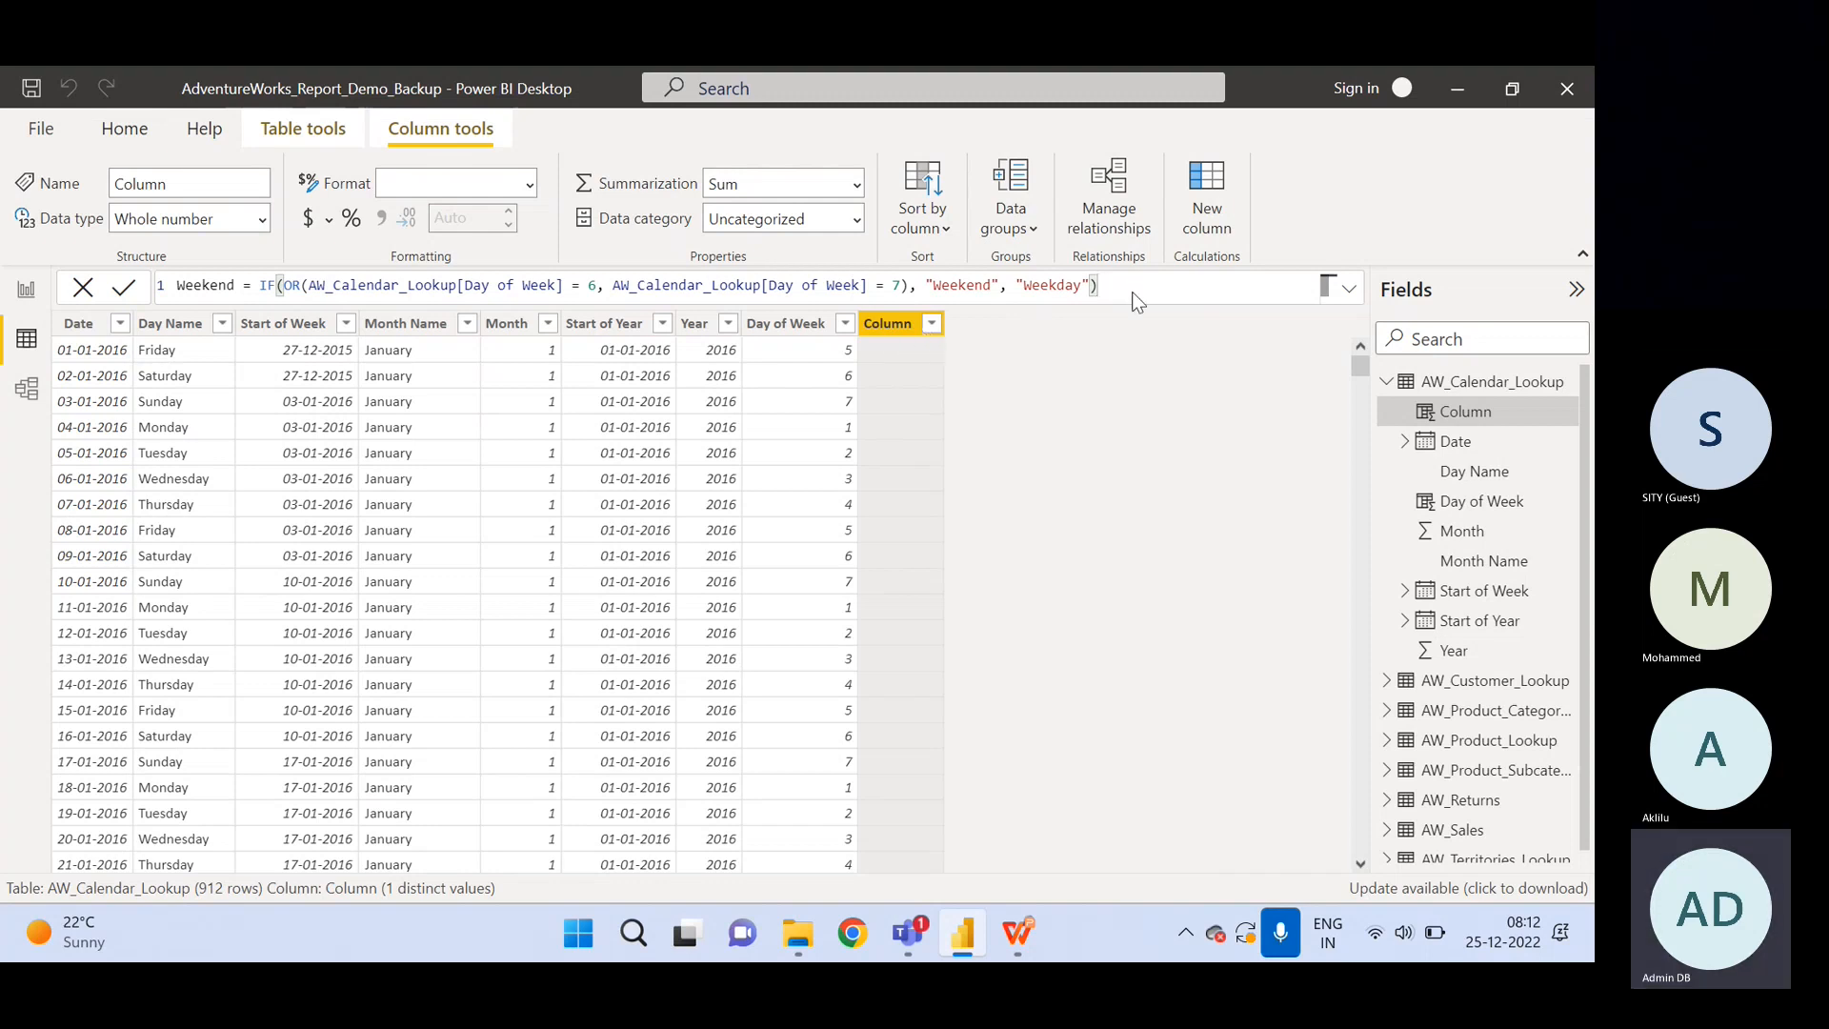
{"action": "key", "text": "Return"}
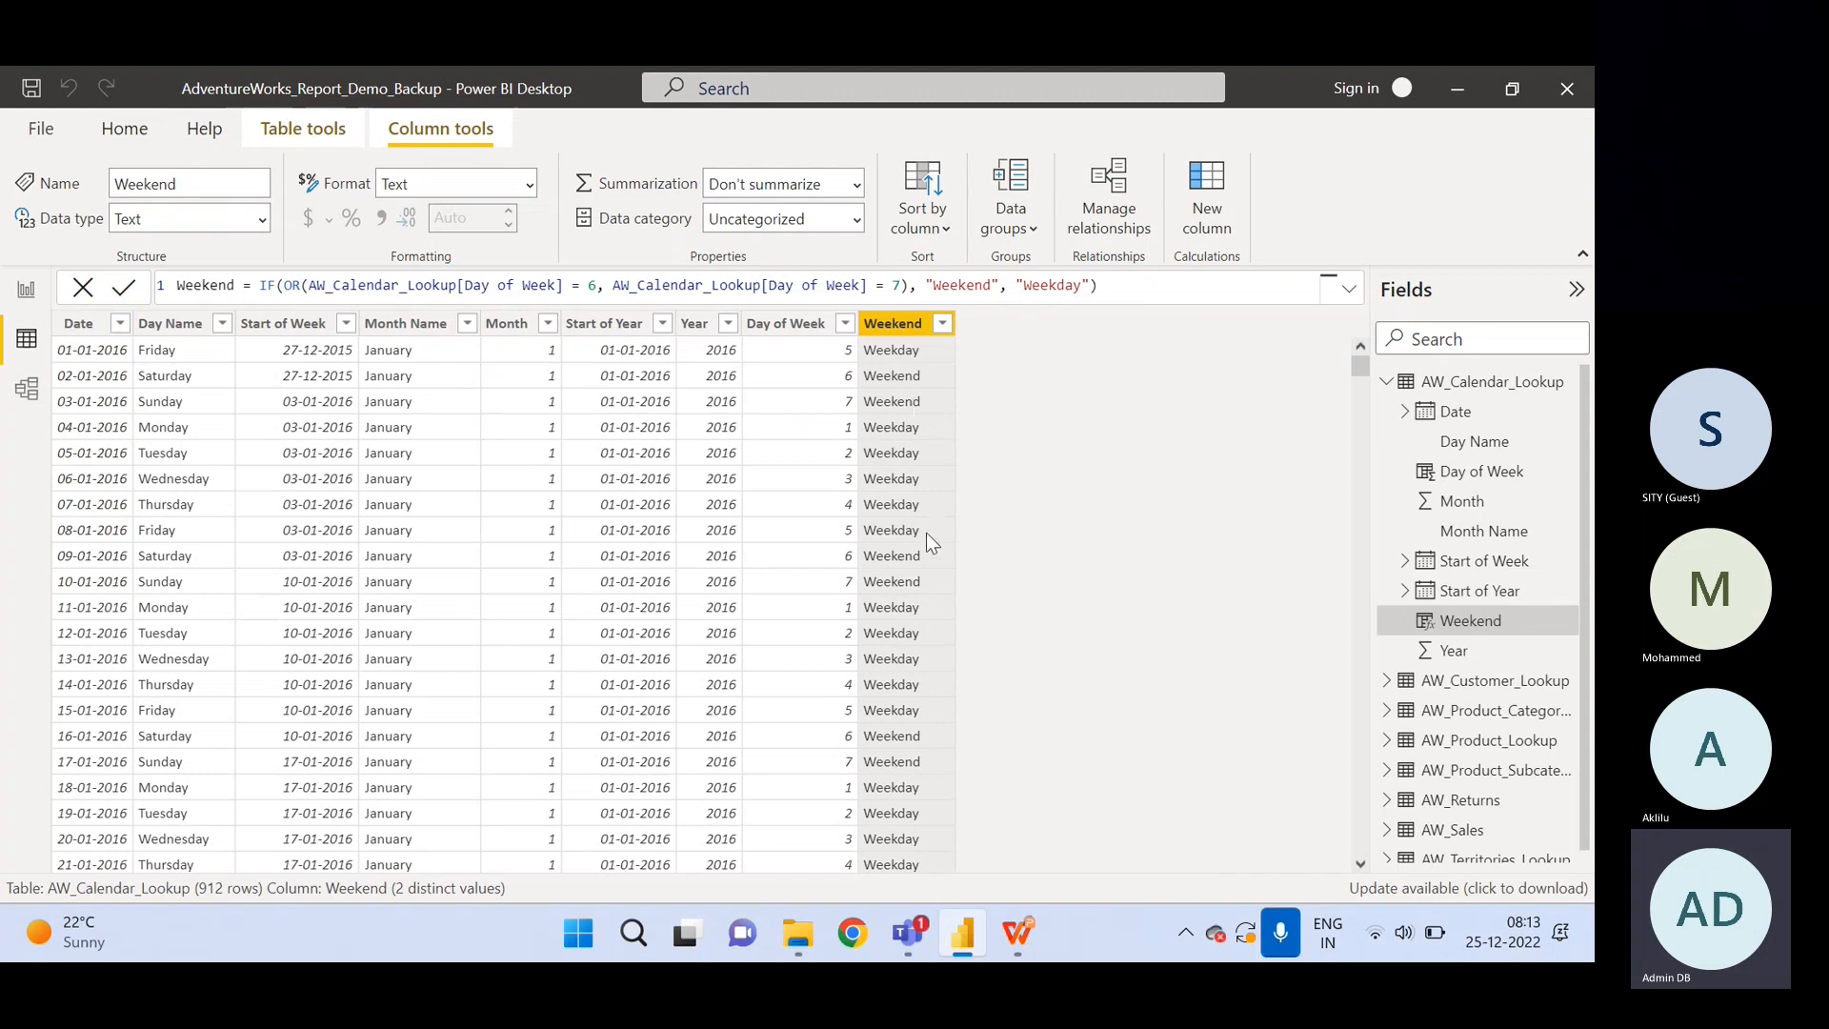
Try to extend the OR function in the Weekend formula with another argument after the Day of Week = 7 condition.
{"action": "left_click", "coordinate": [1103, 288]}
{"action": "left_click_drag", "start_coordinate": [283, 284], "coordinate": [303, 286]}
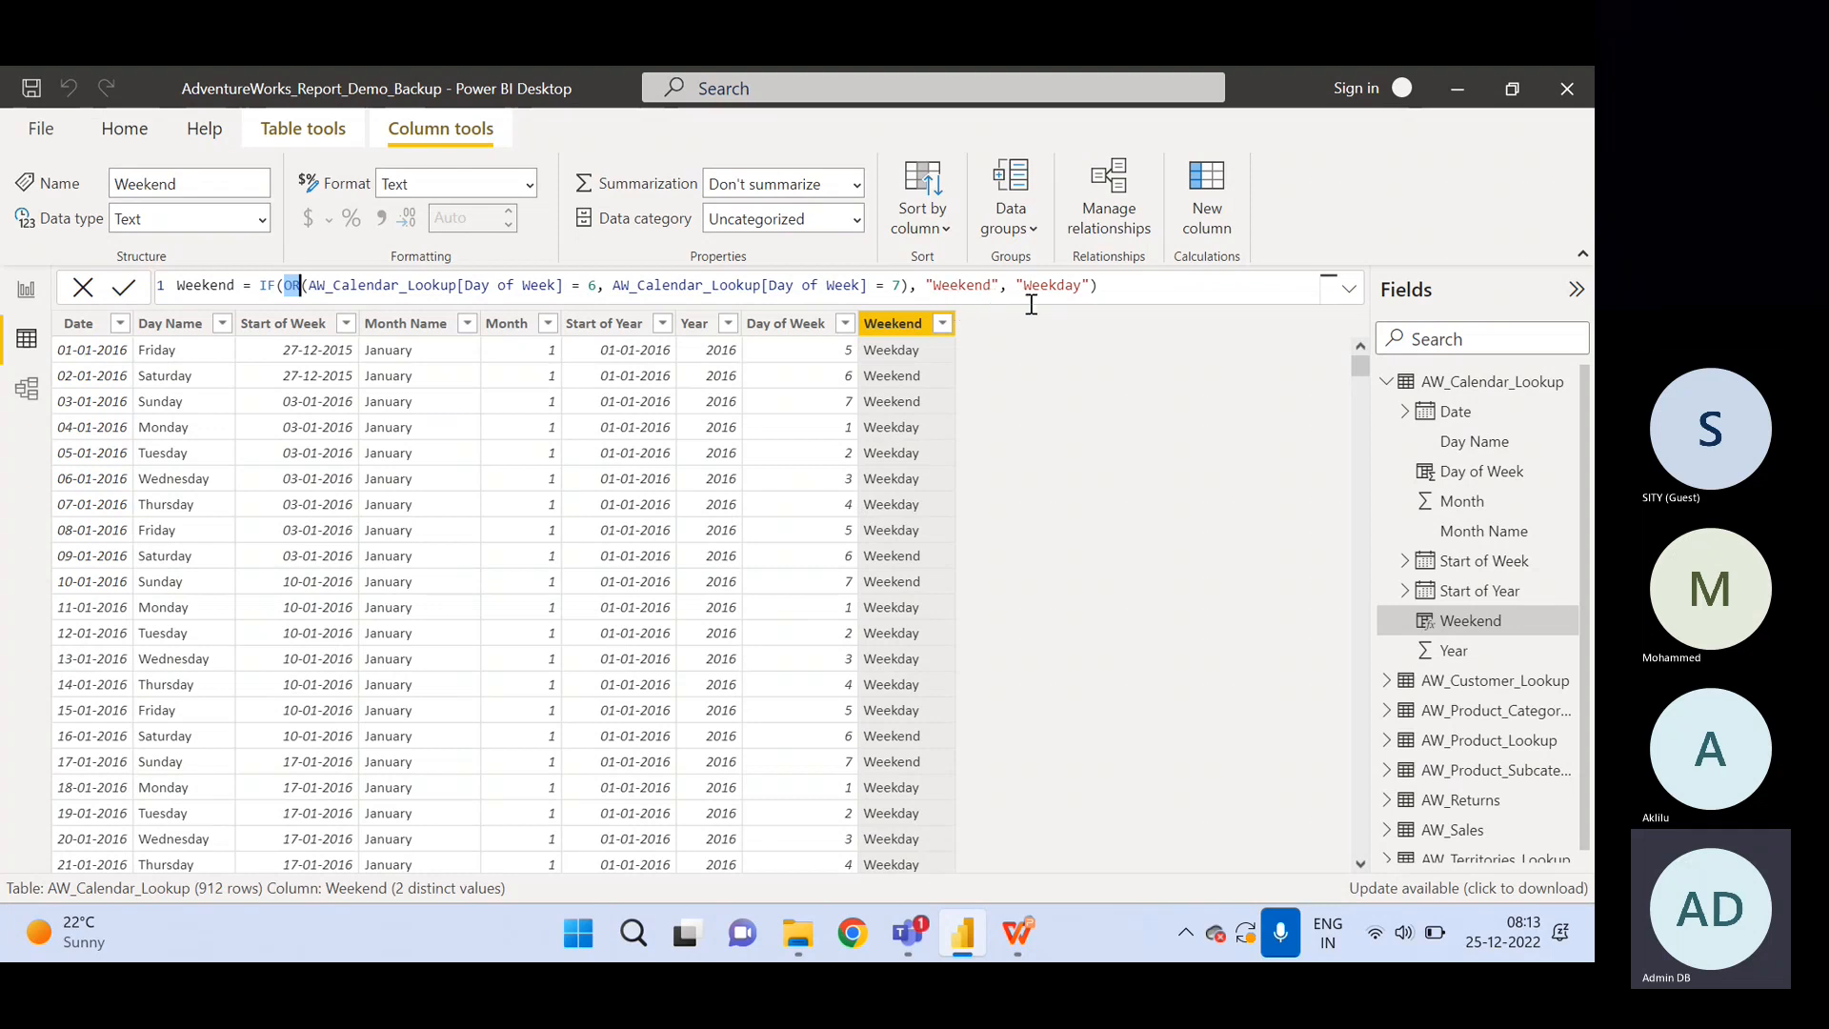
{"action": "left_click", "coordinate": [901, 286]}
{"action": "type", "text": ")"}
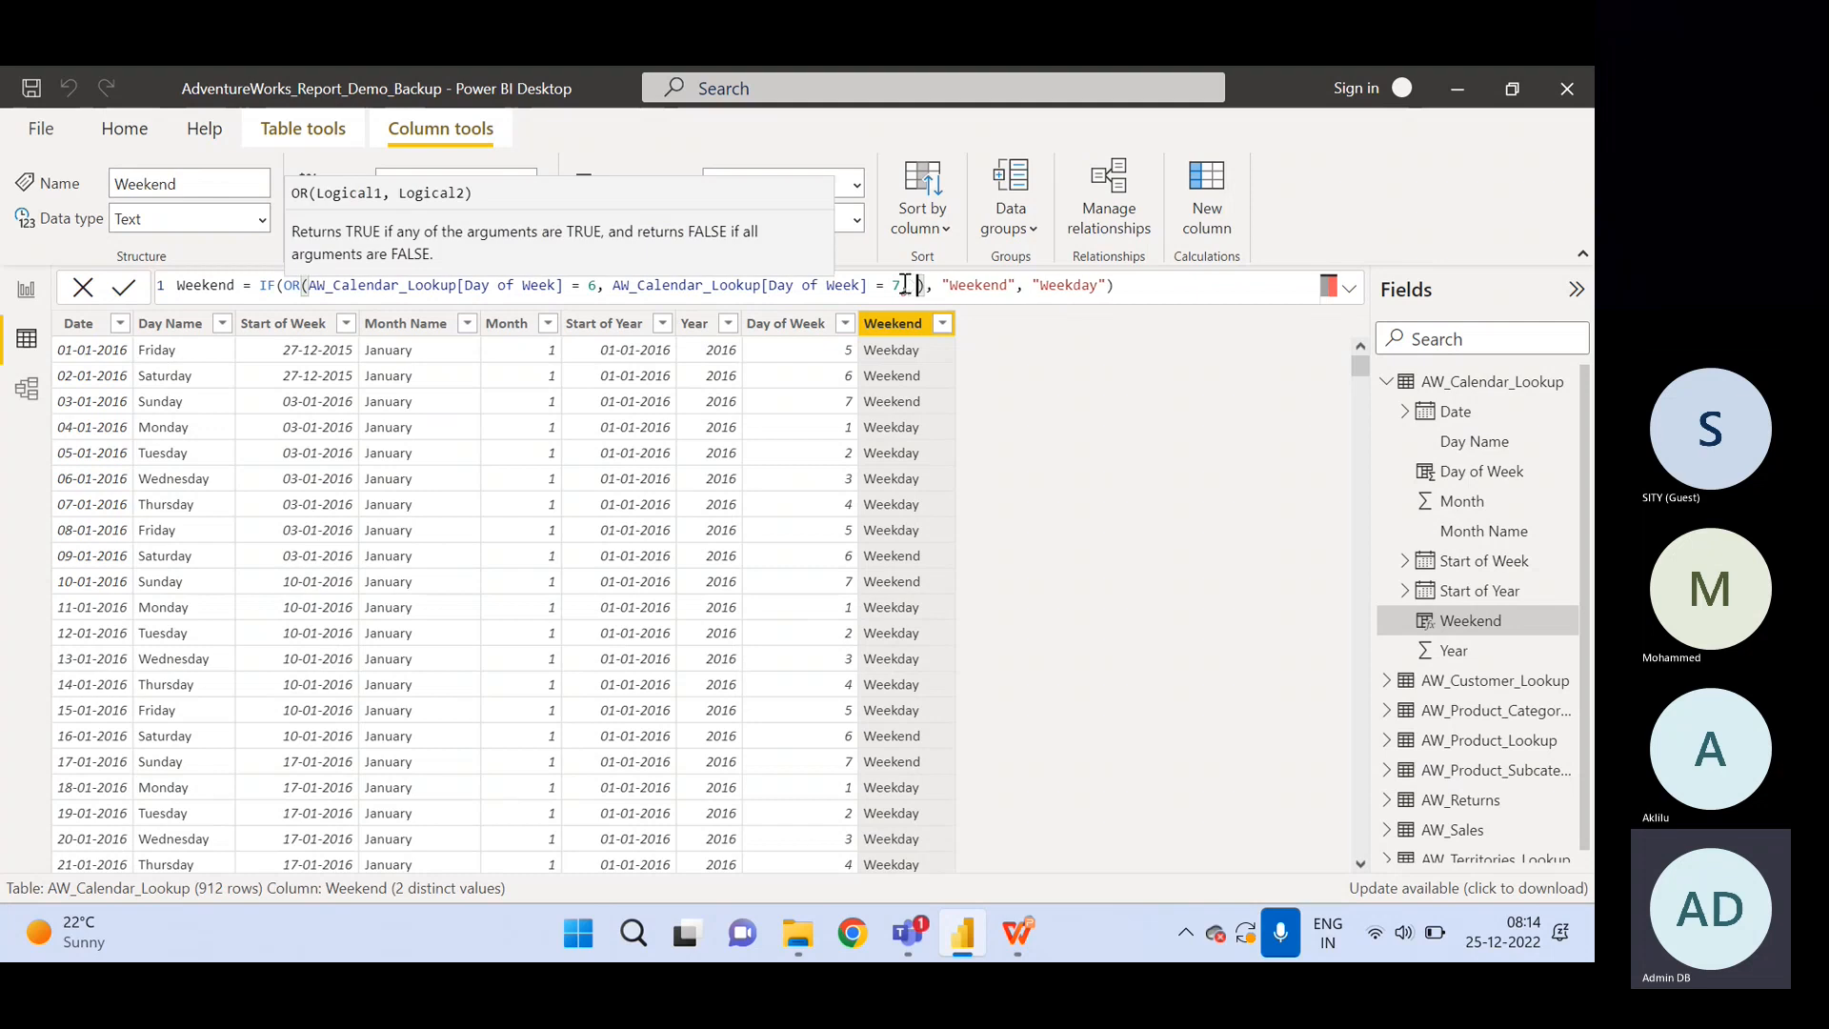
{"action": "key", "text": "BackSpace"}
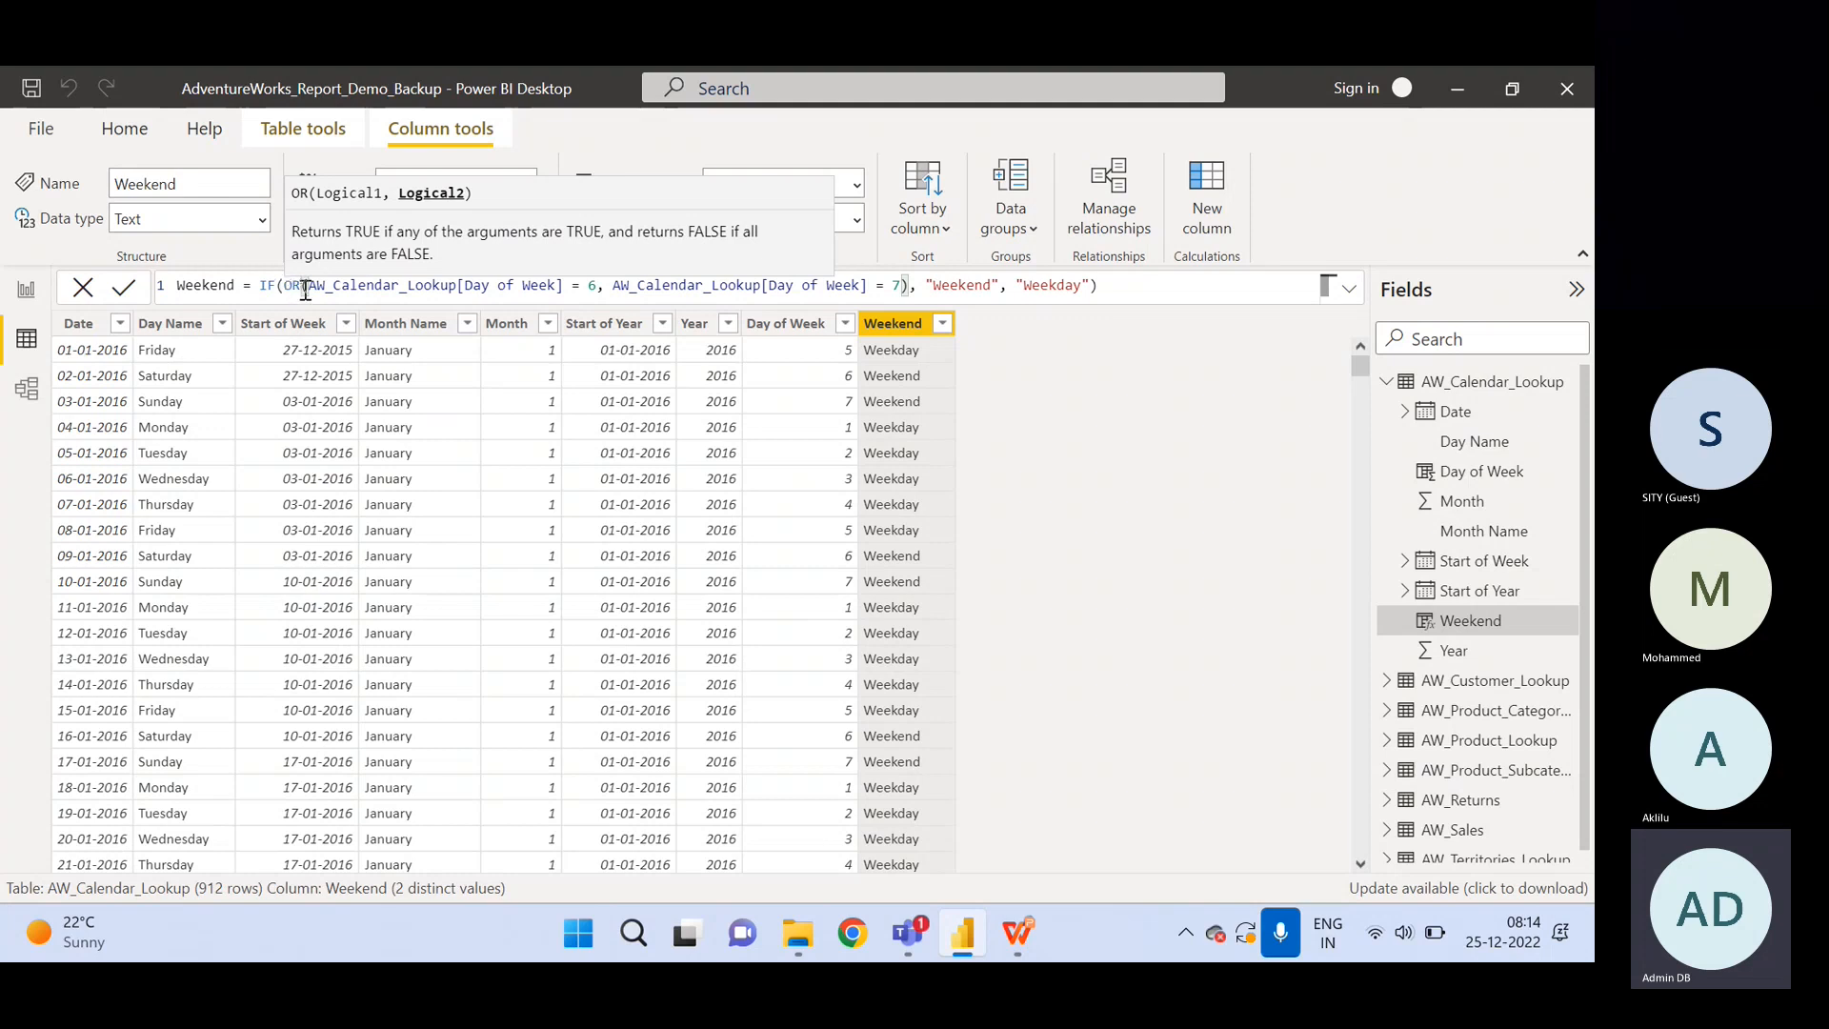
Switch to the WPS Office slide and examine the OR entry's note on using || for more than two conditions.
{"action": "left_click", "coordinate": [1018, 938]}
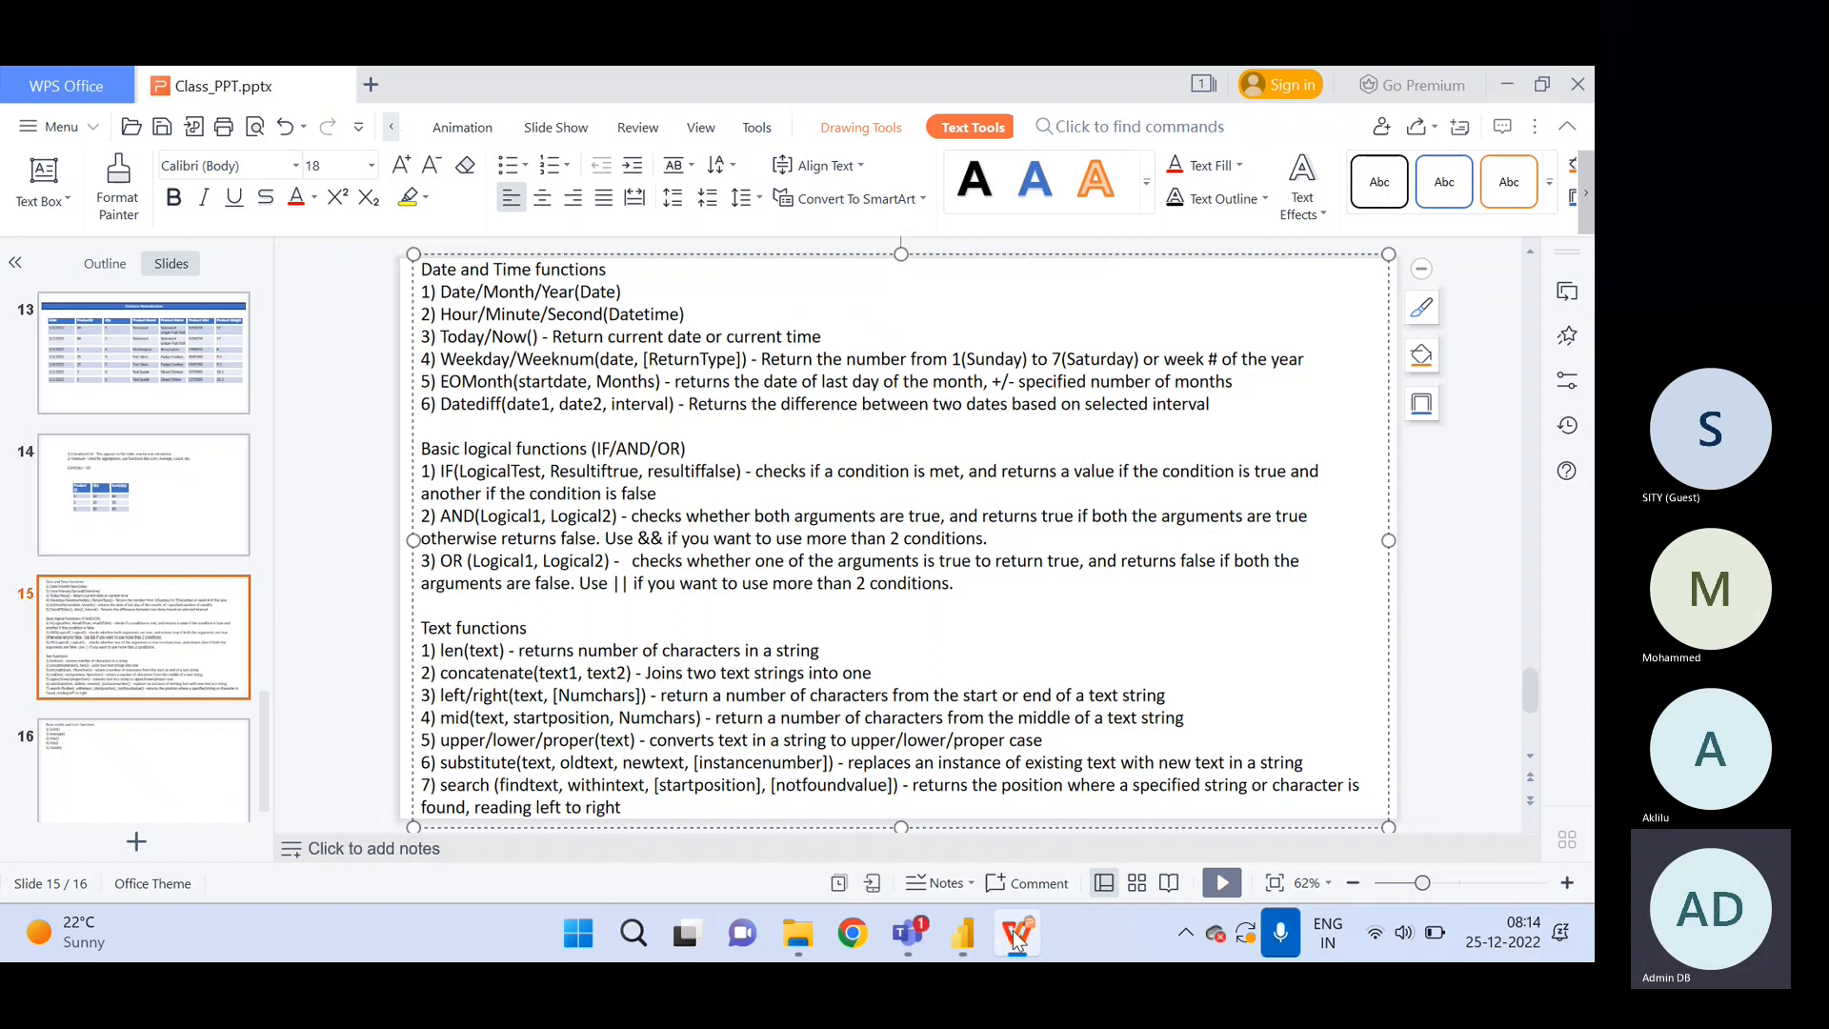
{"action": "left_click", "coordinate": [464, 566]}
{"action": "double_click", "coordinate": [620, 584]}
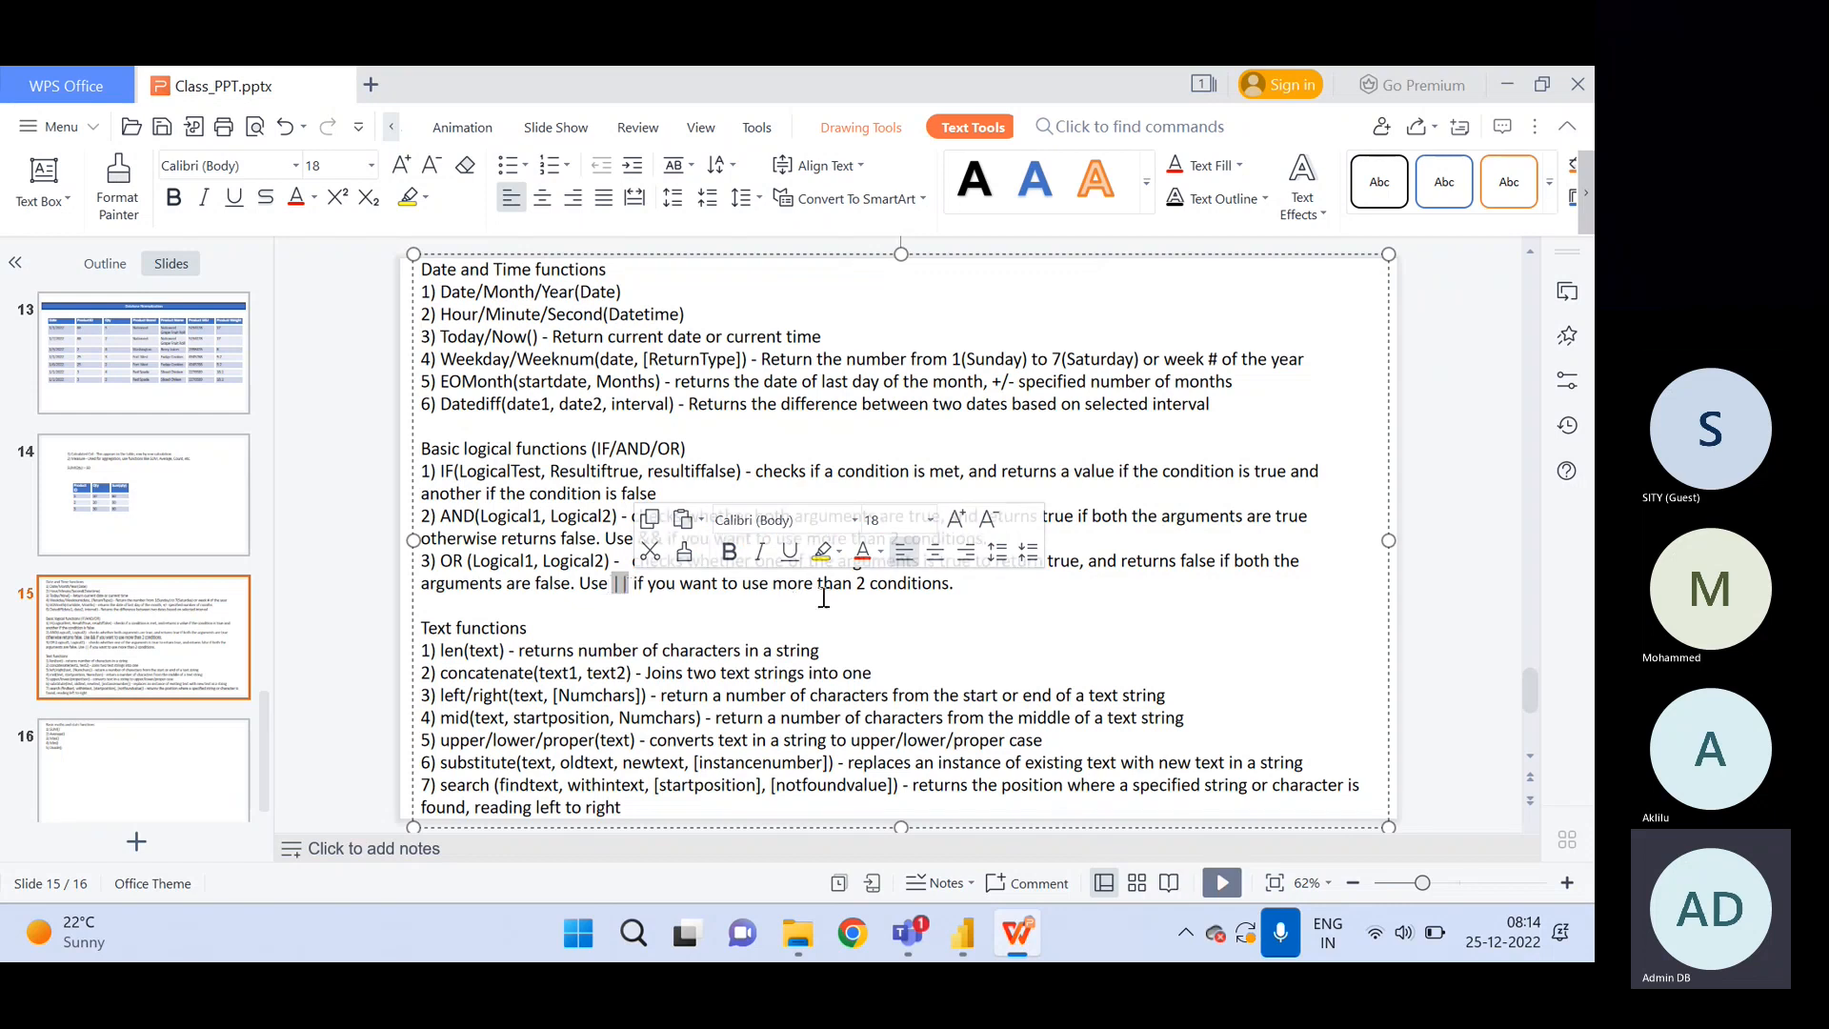
{"action": "left_click_drag", "start_coordinate": [957, 584], "coordinate": [578, 583]}
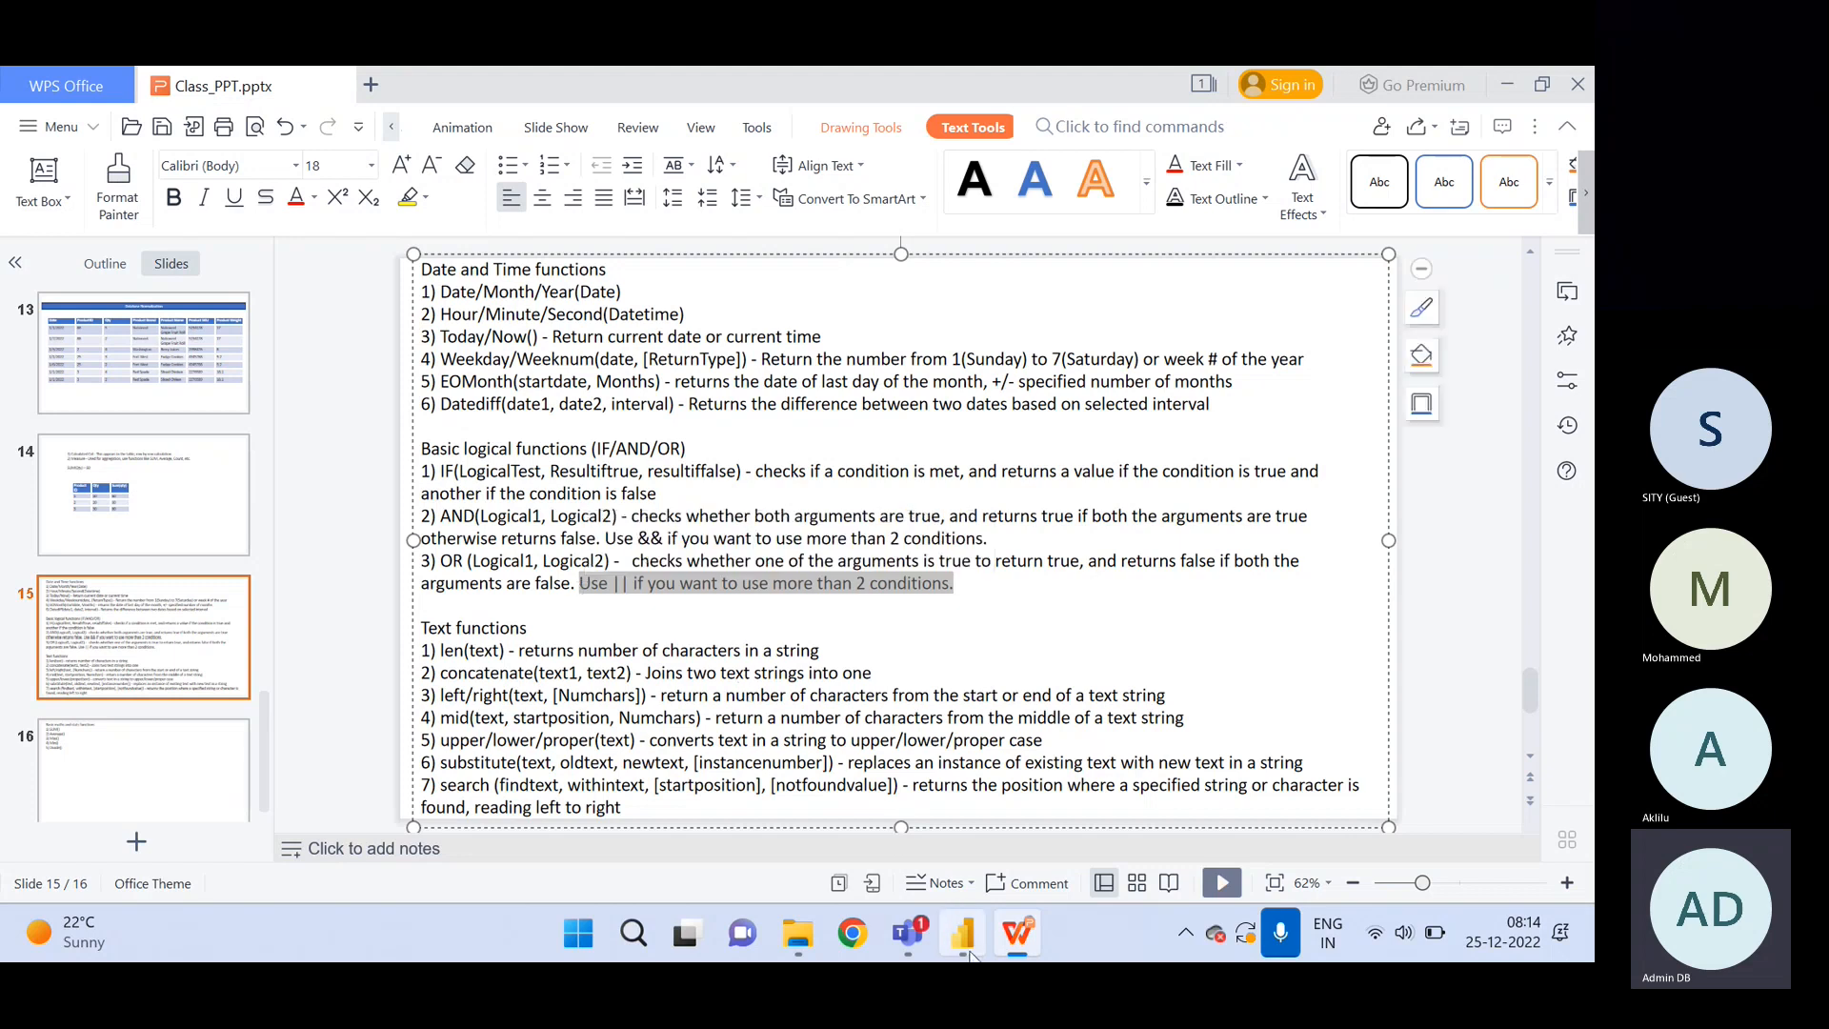
{"action": "left_click", "coordinate": [634, 595]}
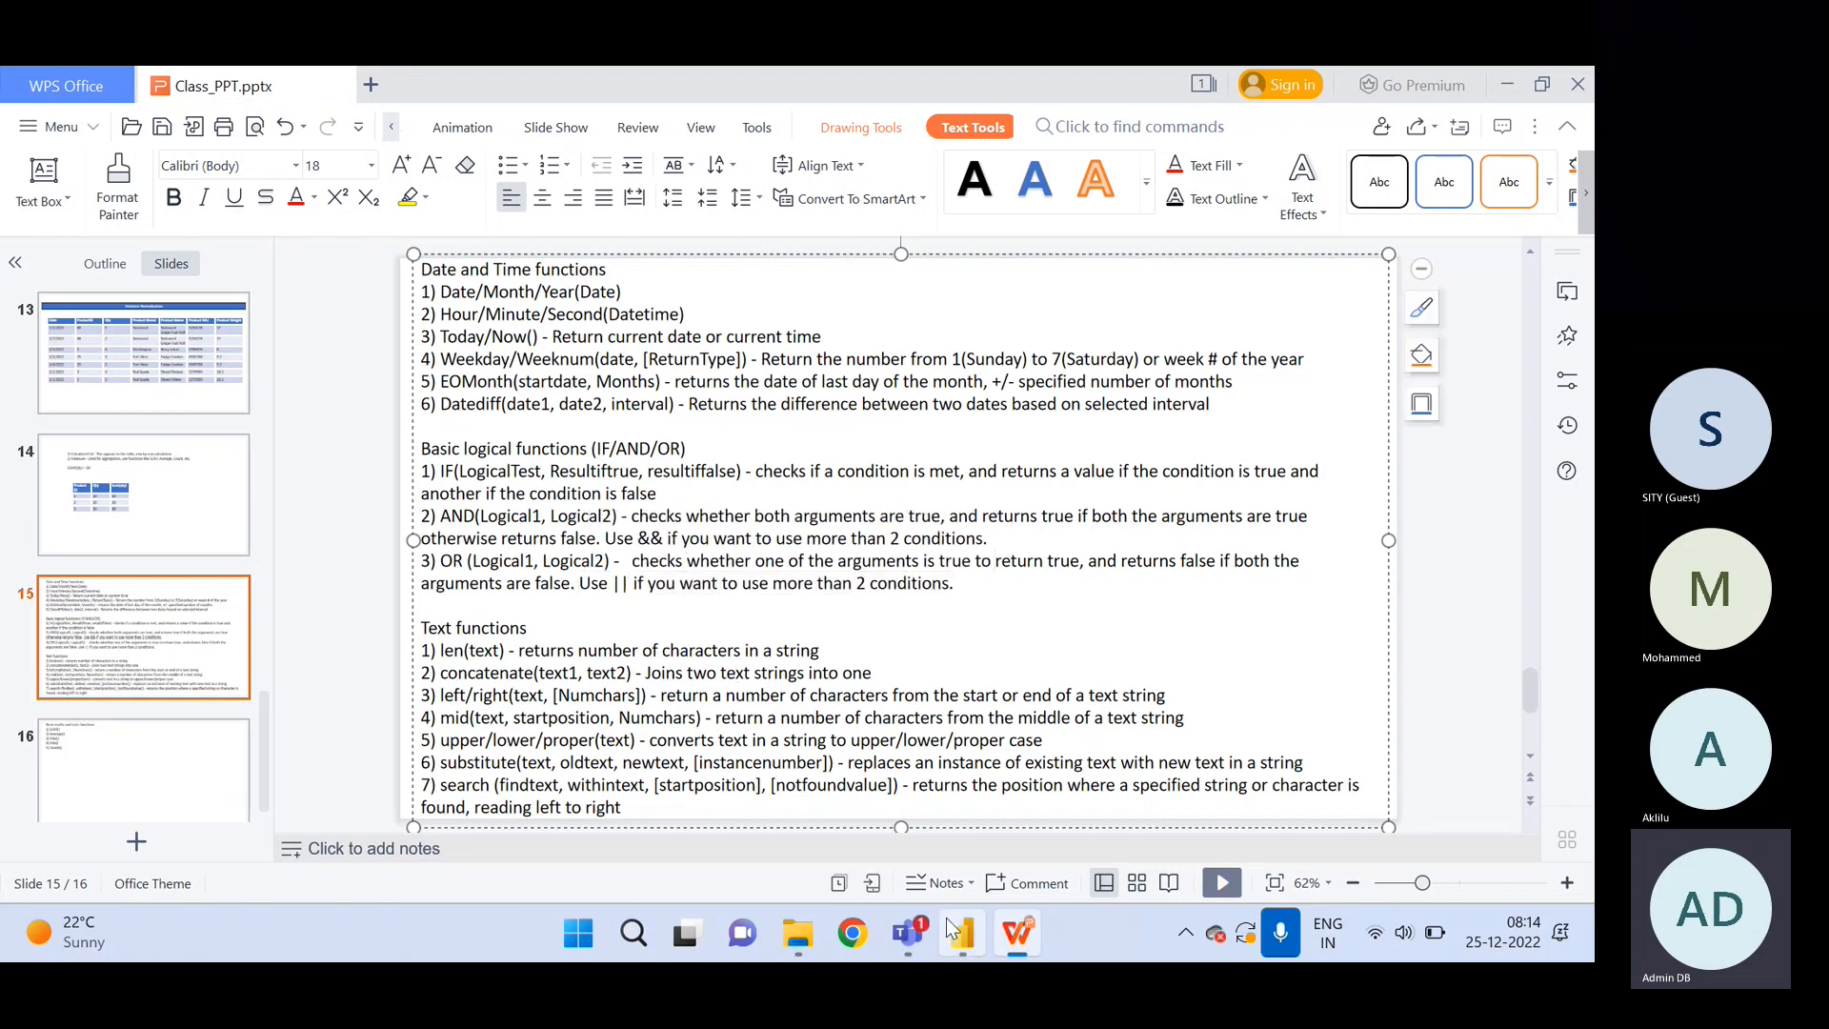
Switch to Power BI Desktop and replace the Weekend formula's OR function with a || operator between the two Day of Week conditions.
{"action": "left_click", "coordinate": [958, 931]}
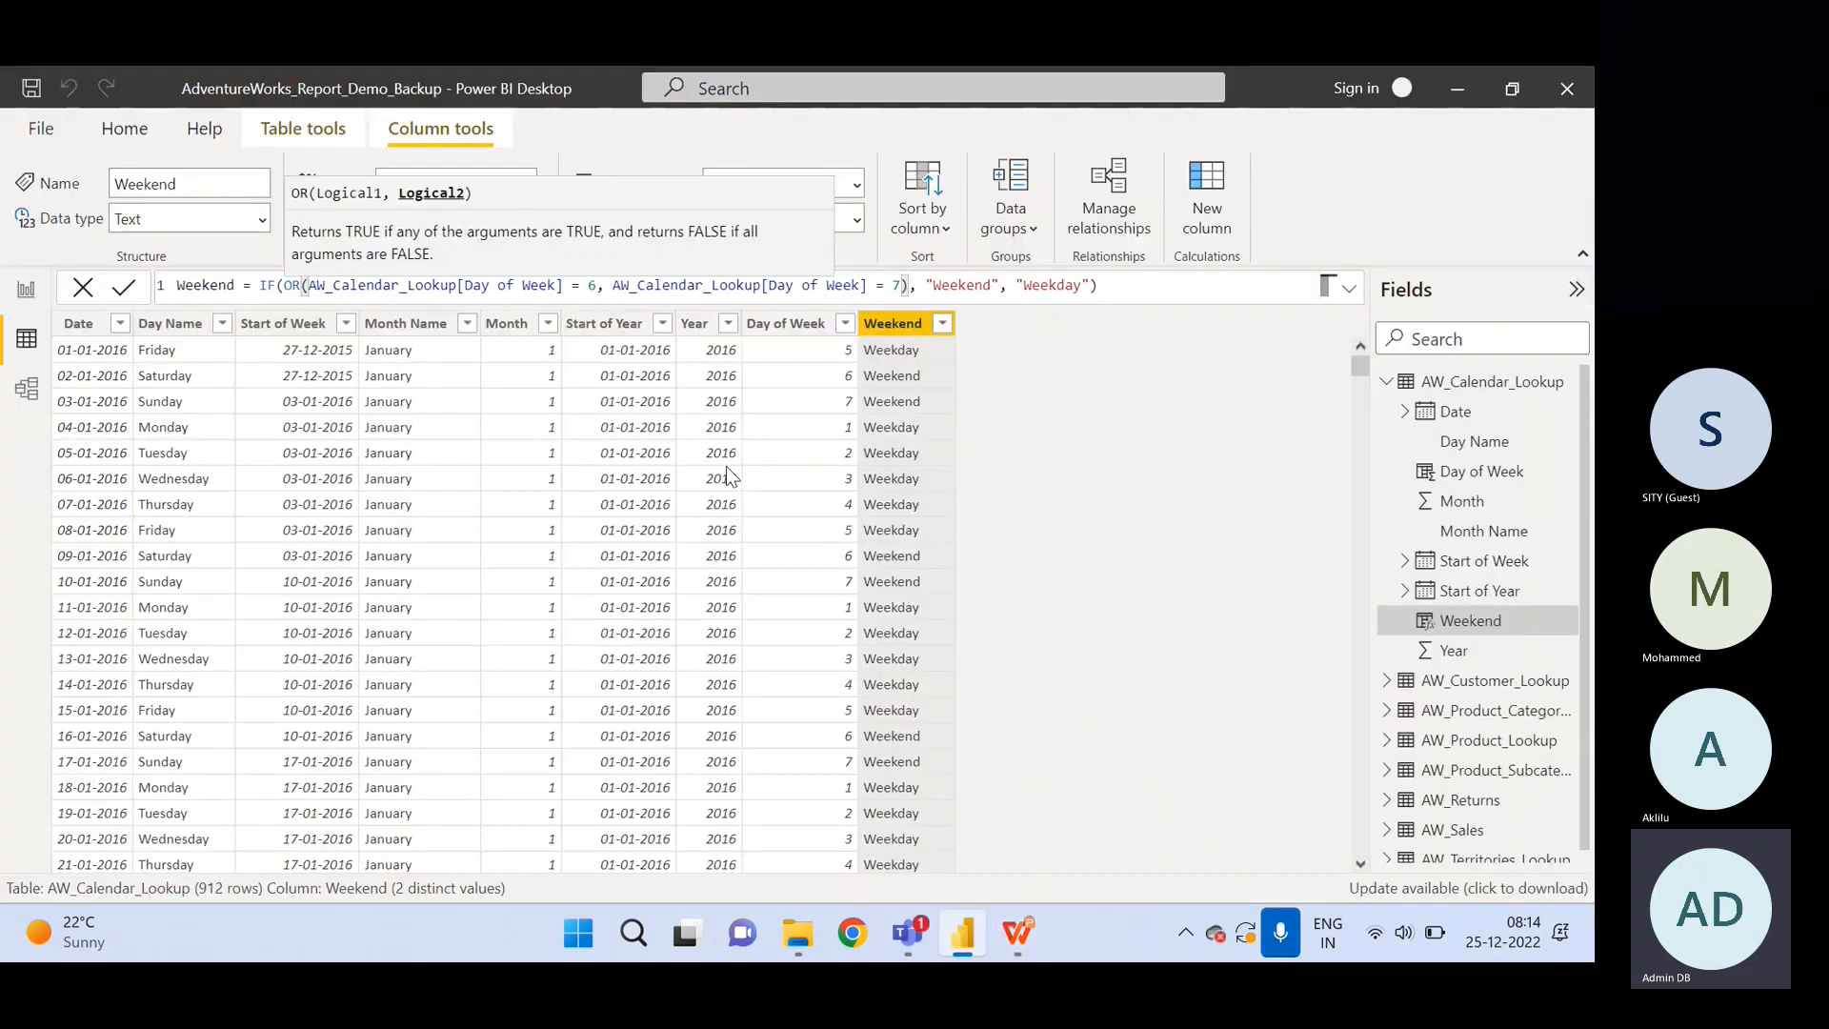
{"action": "left_click", "coordinate": [303, 289]}
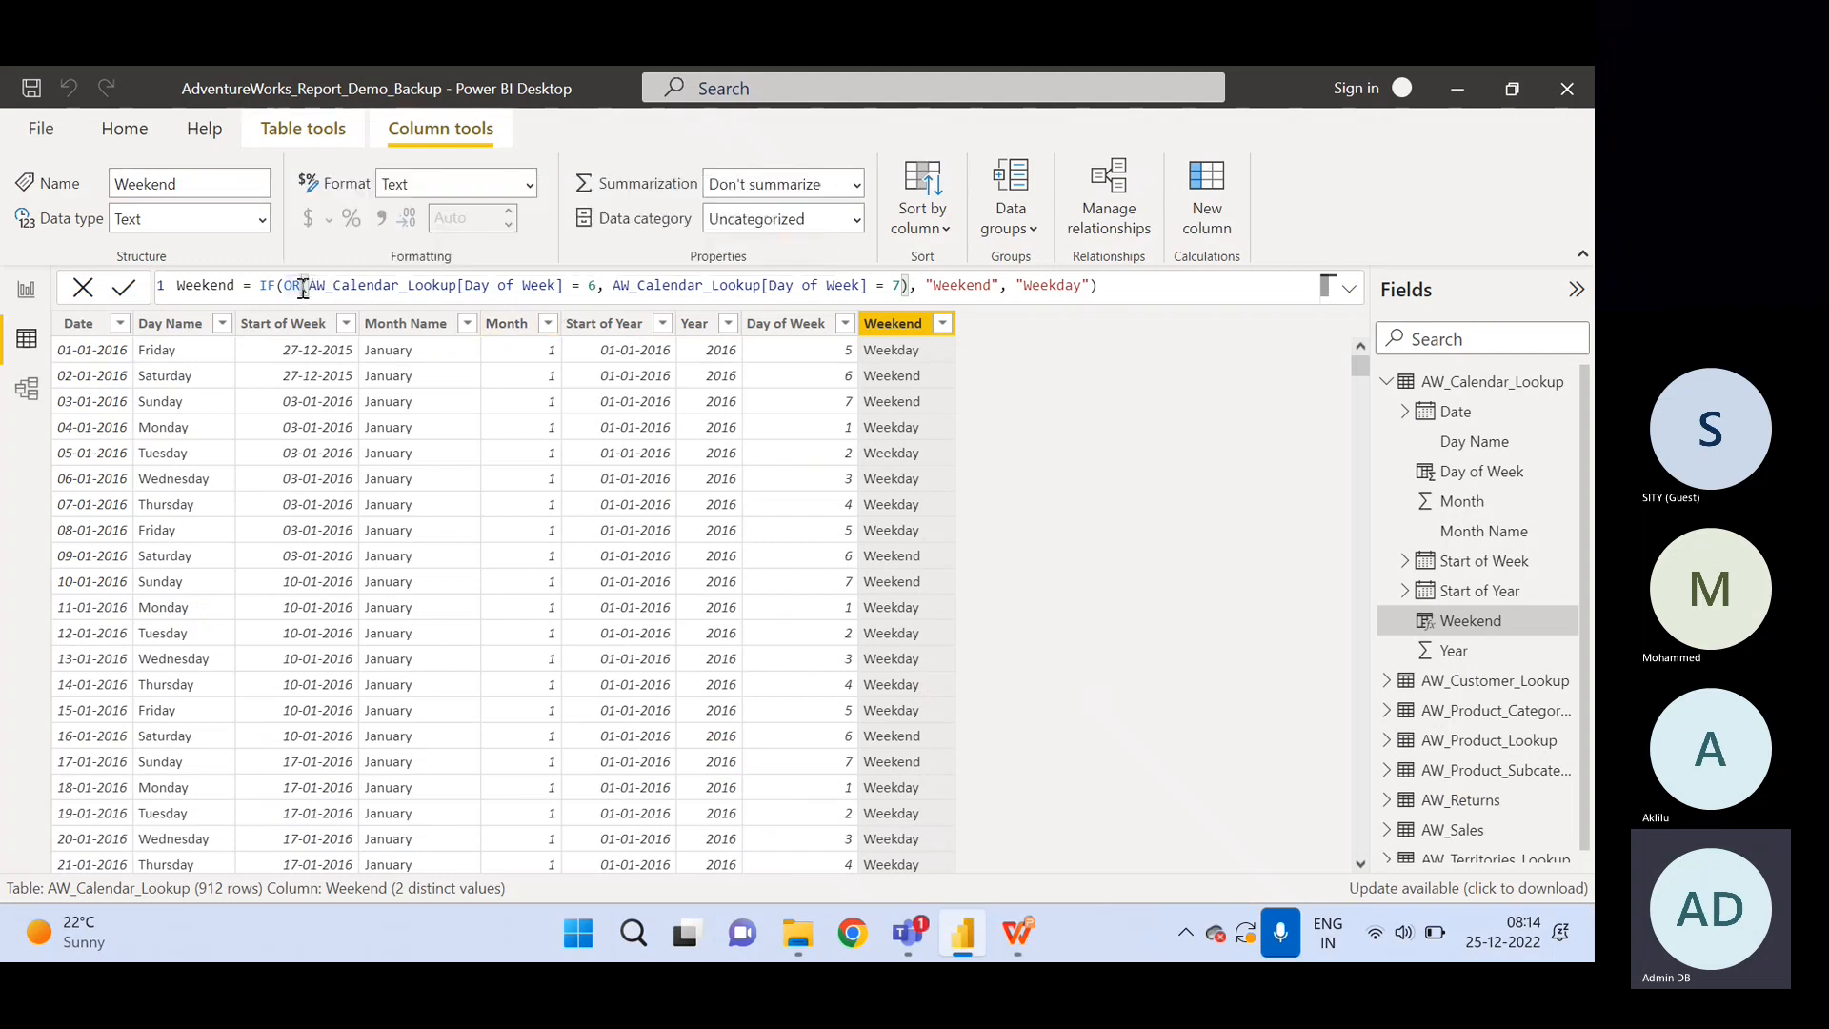
{"action": "key", "text": "BackSpace"}
{"action": "key", "text": "BackSpace"}
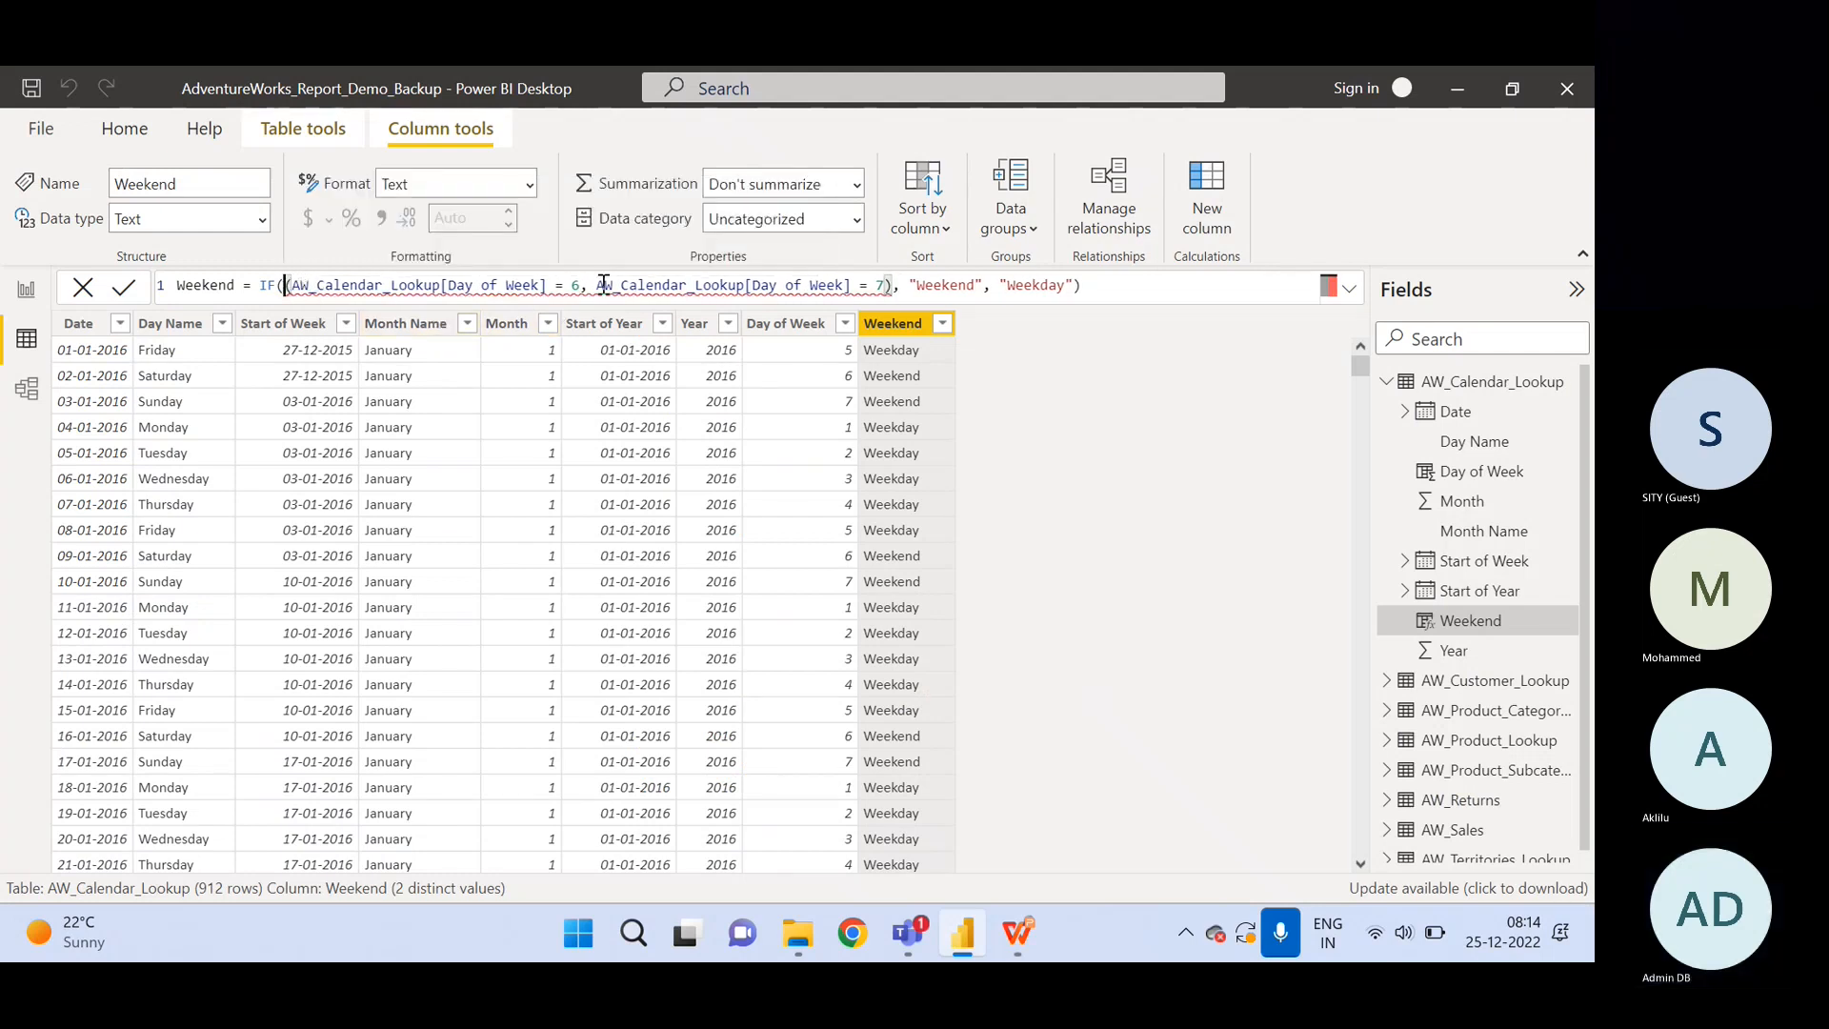
{"action": "left_click", "coordinate": [588, 286]}
{"action": "key", "text": "BackSpace"}
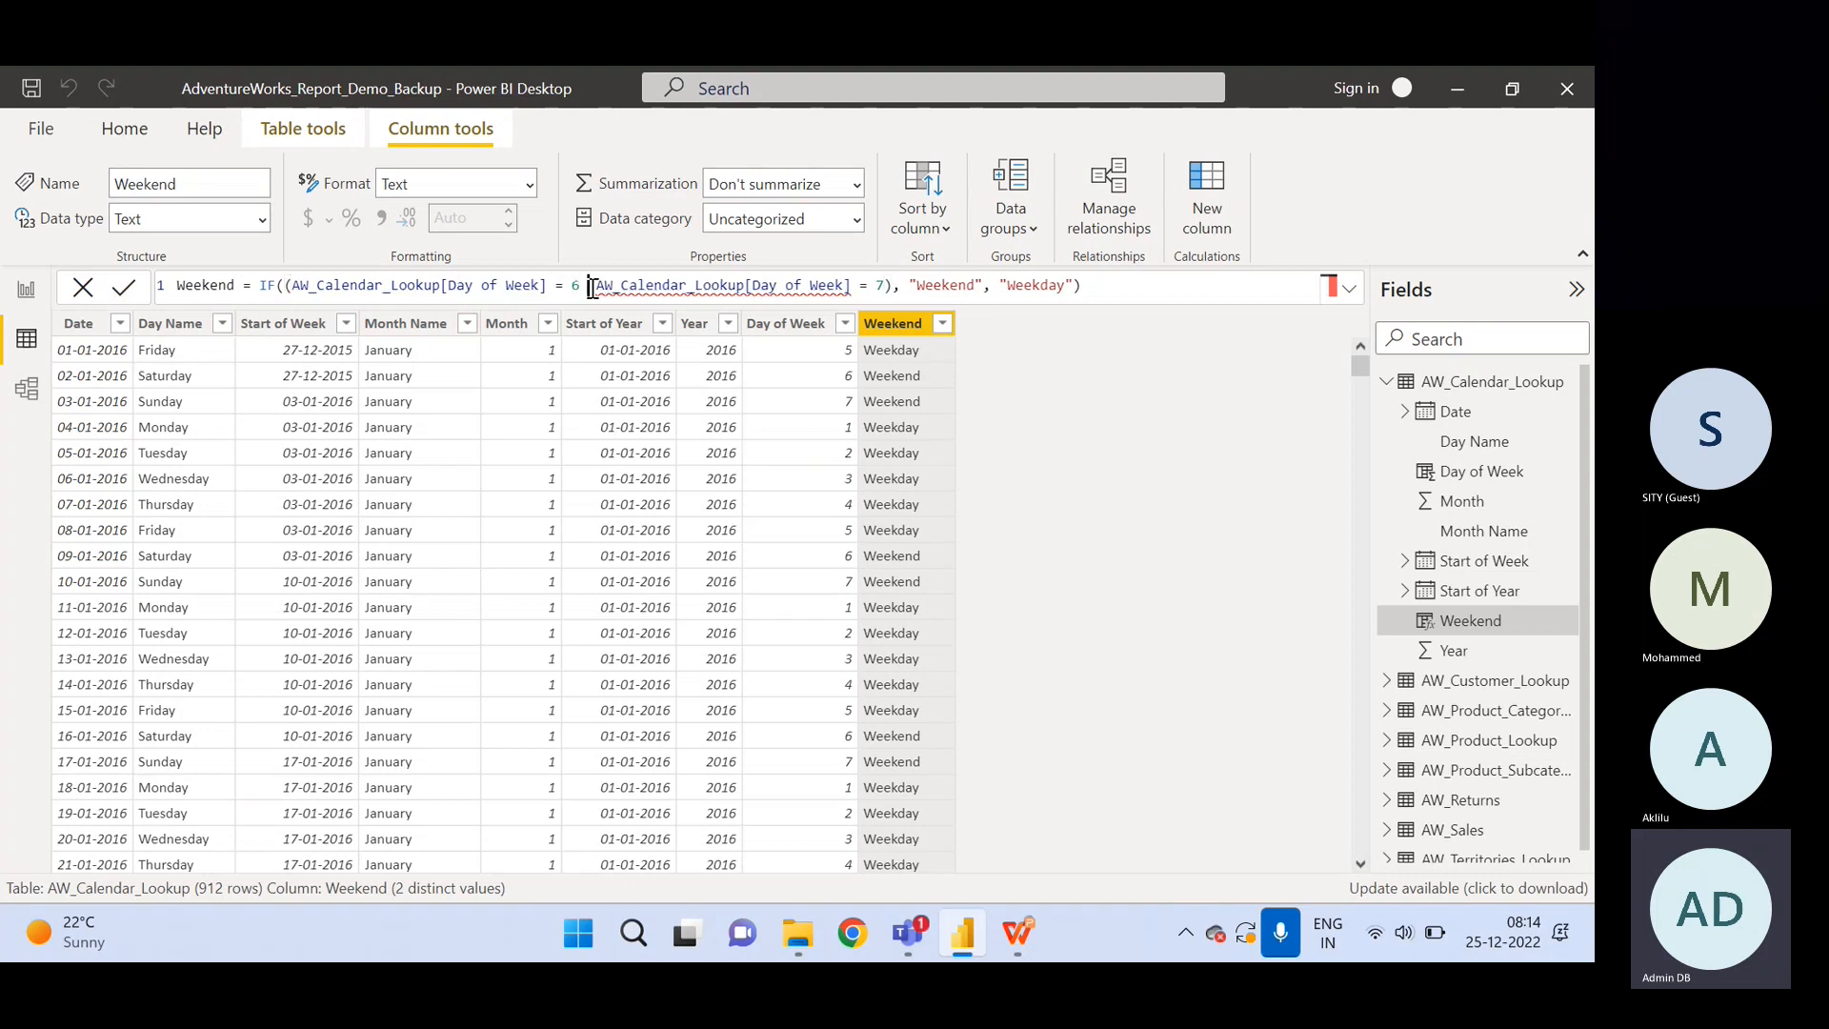
{"action": "type", "text": "||"}
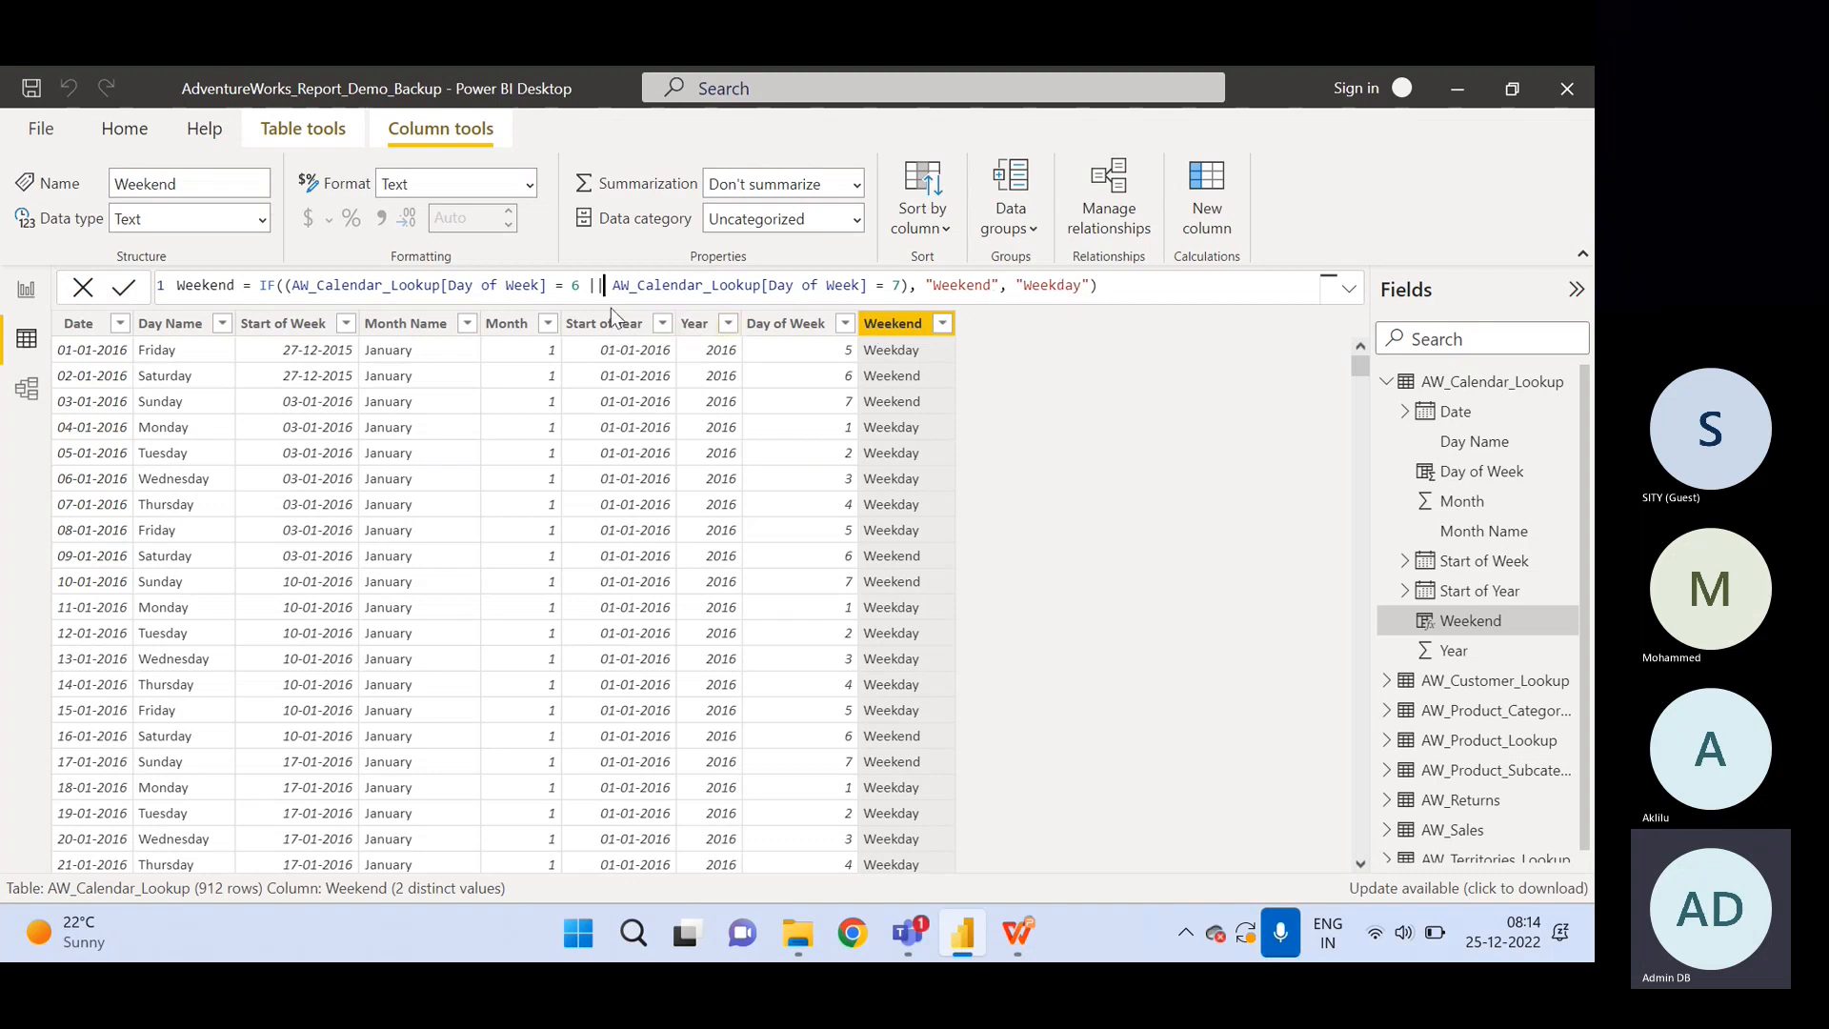
Try to append a further || operator after the Day of Week = 7 condition in the Weekend formula.
{"action": "left_click", "coordinate": [902, 286]}
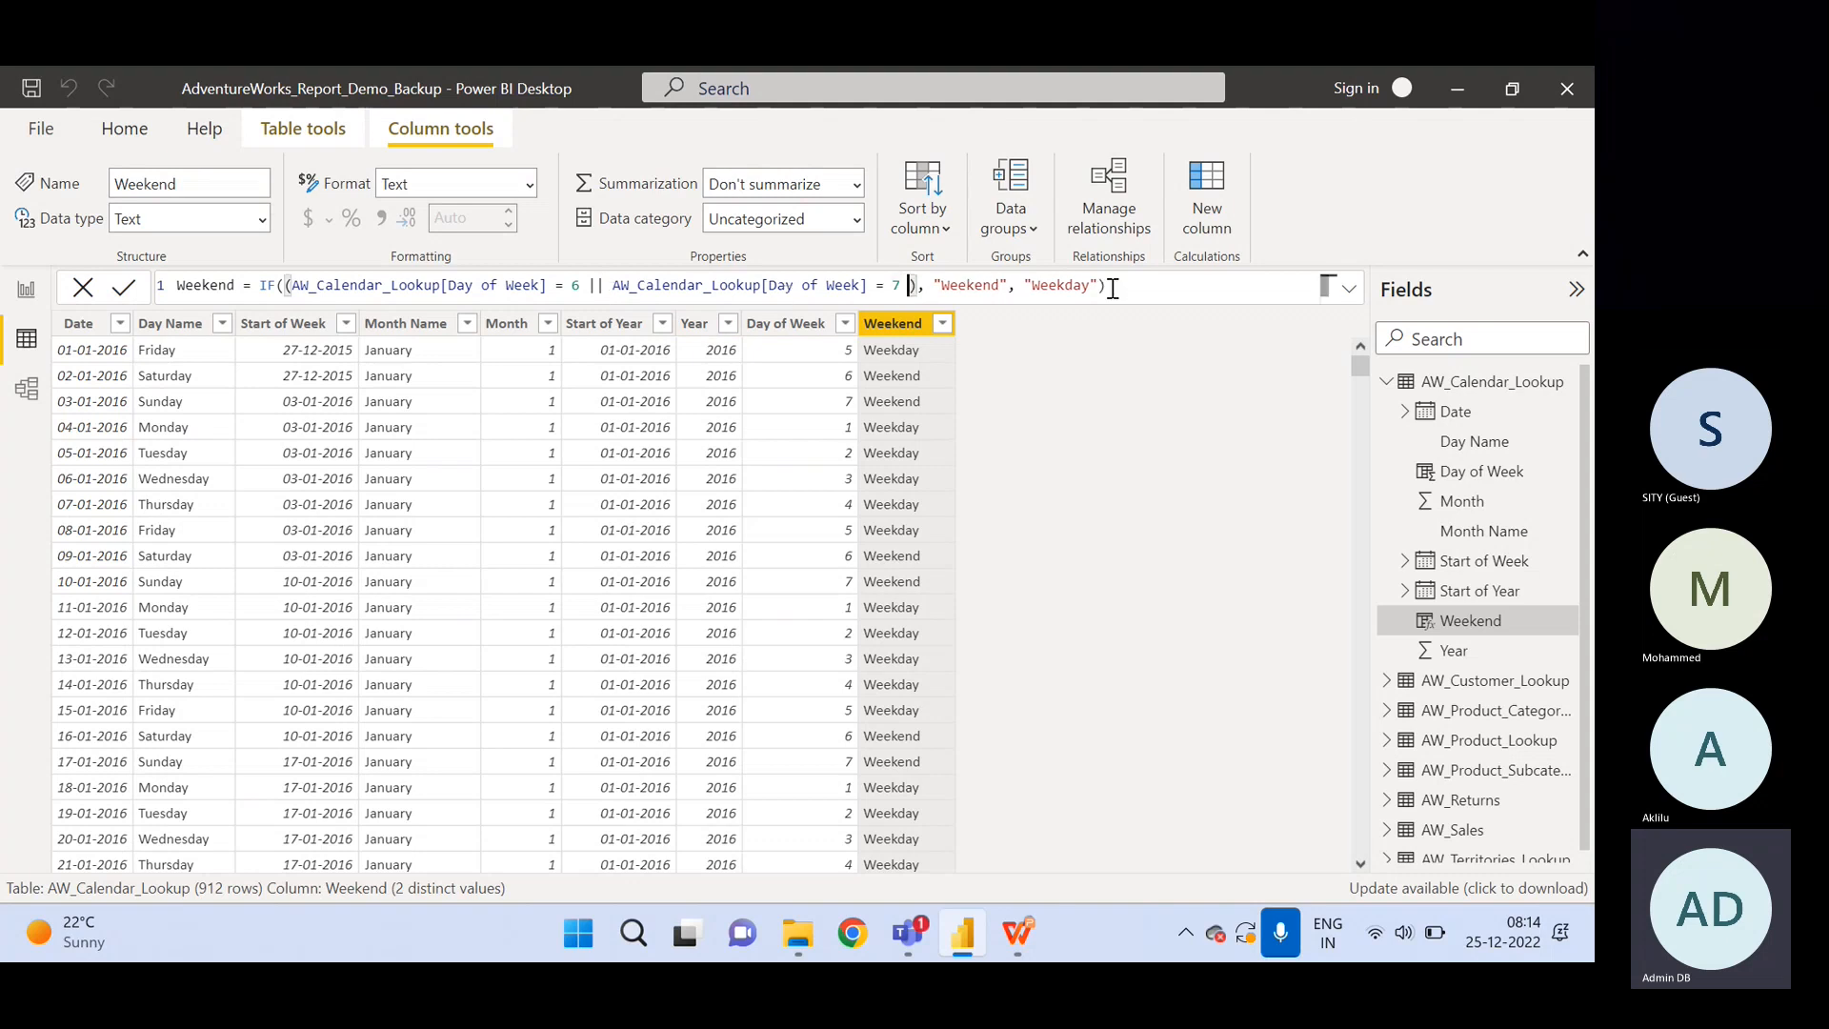
{"action": "type", "text": "||"}
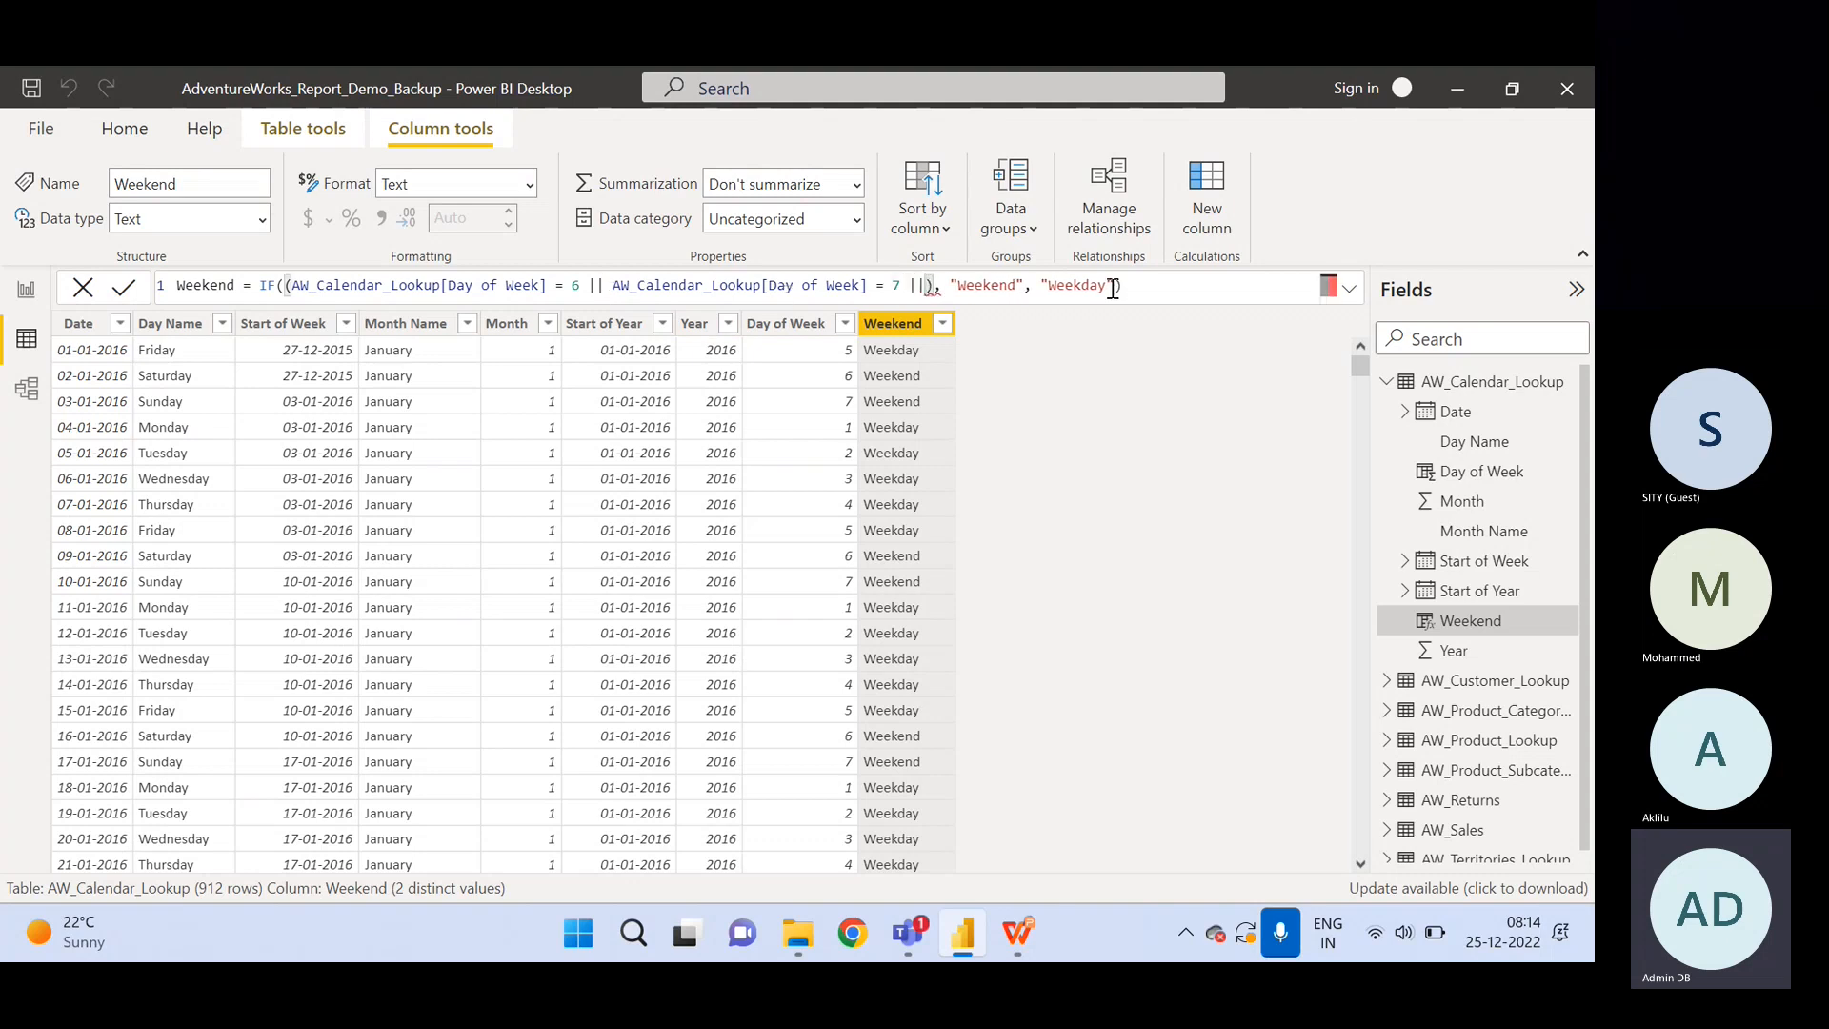
{"action": "key", "text": "BackSpace"}
{"action": "key", "text": "BackSpace"}
{"action": "key", "text": "BackSpace"}
{"action": "key", "text": "BackSpace"}
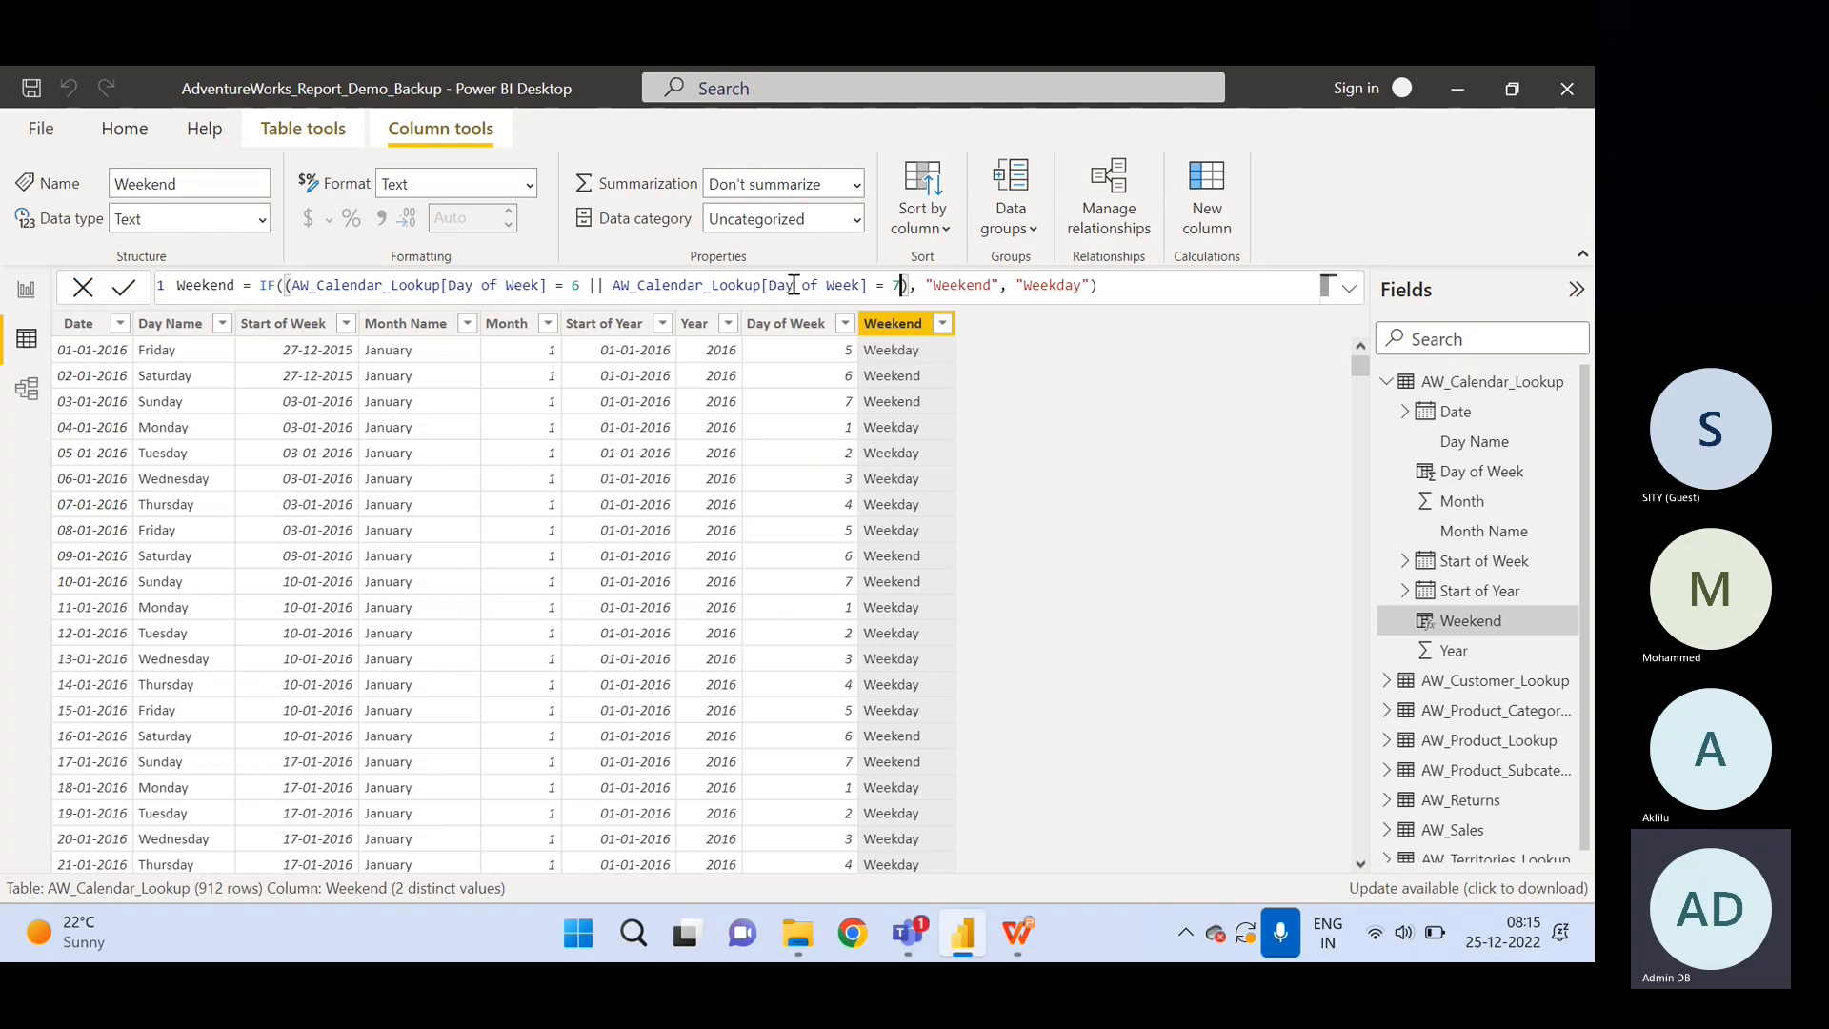
{"action": "left_click", "coordinate": [608, 287]}
{"action": "left_click", "coordinate": [1131, 288]}
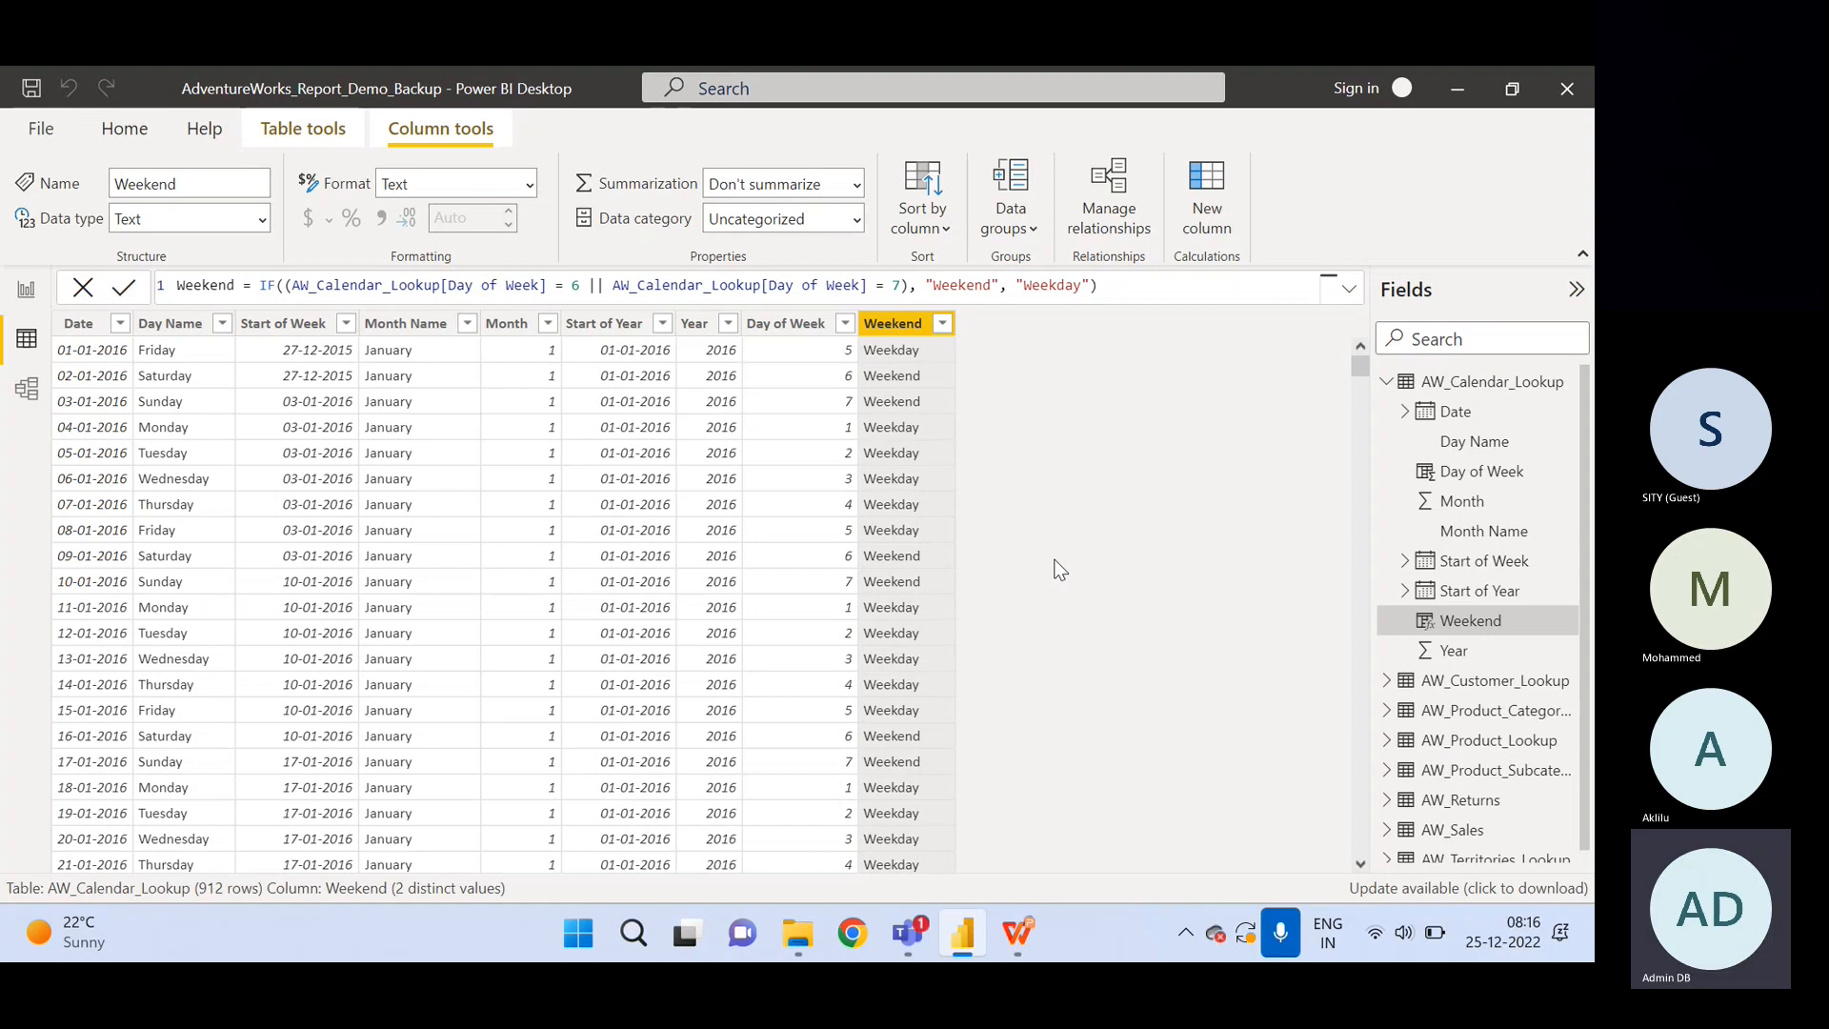
Collapse AW_Calendar_Lookup and, on the WPS Office slide, change && to & in the AND function's note.
{"action": "left_click", "coordinate": [1388, 385]}
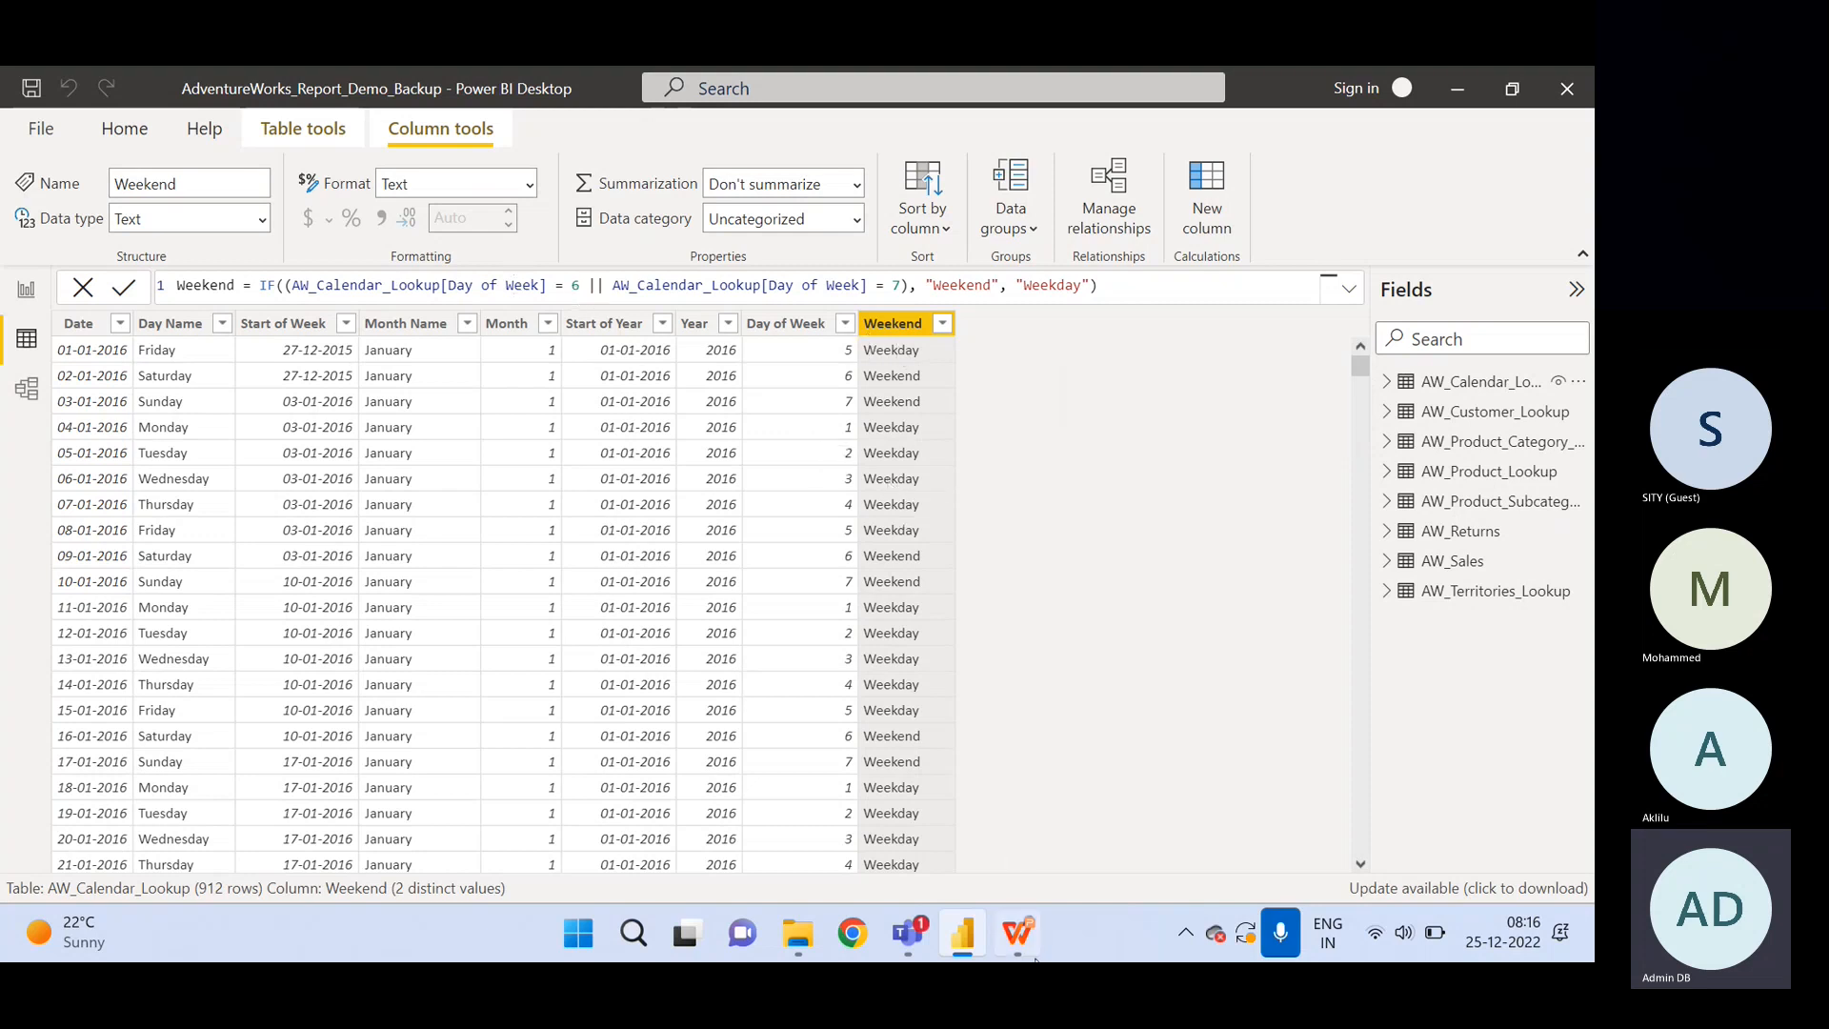
{"action": "left_click", "coordinate": [1019, 933]}
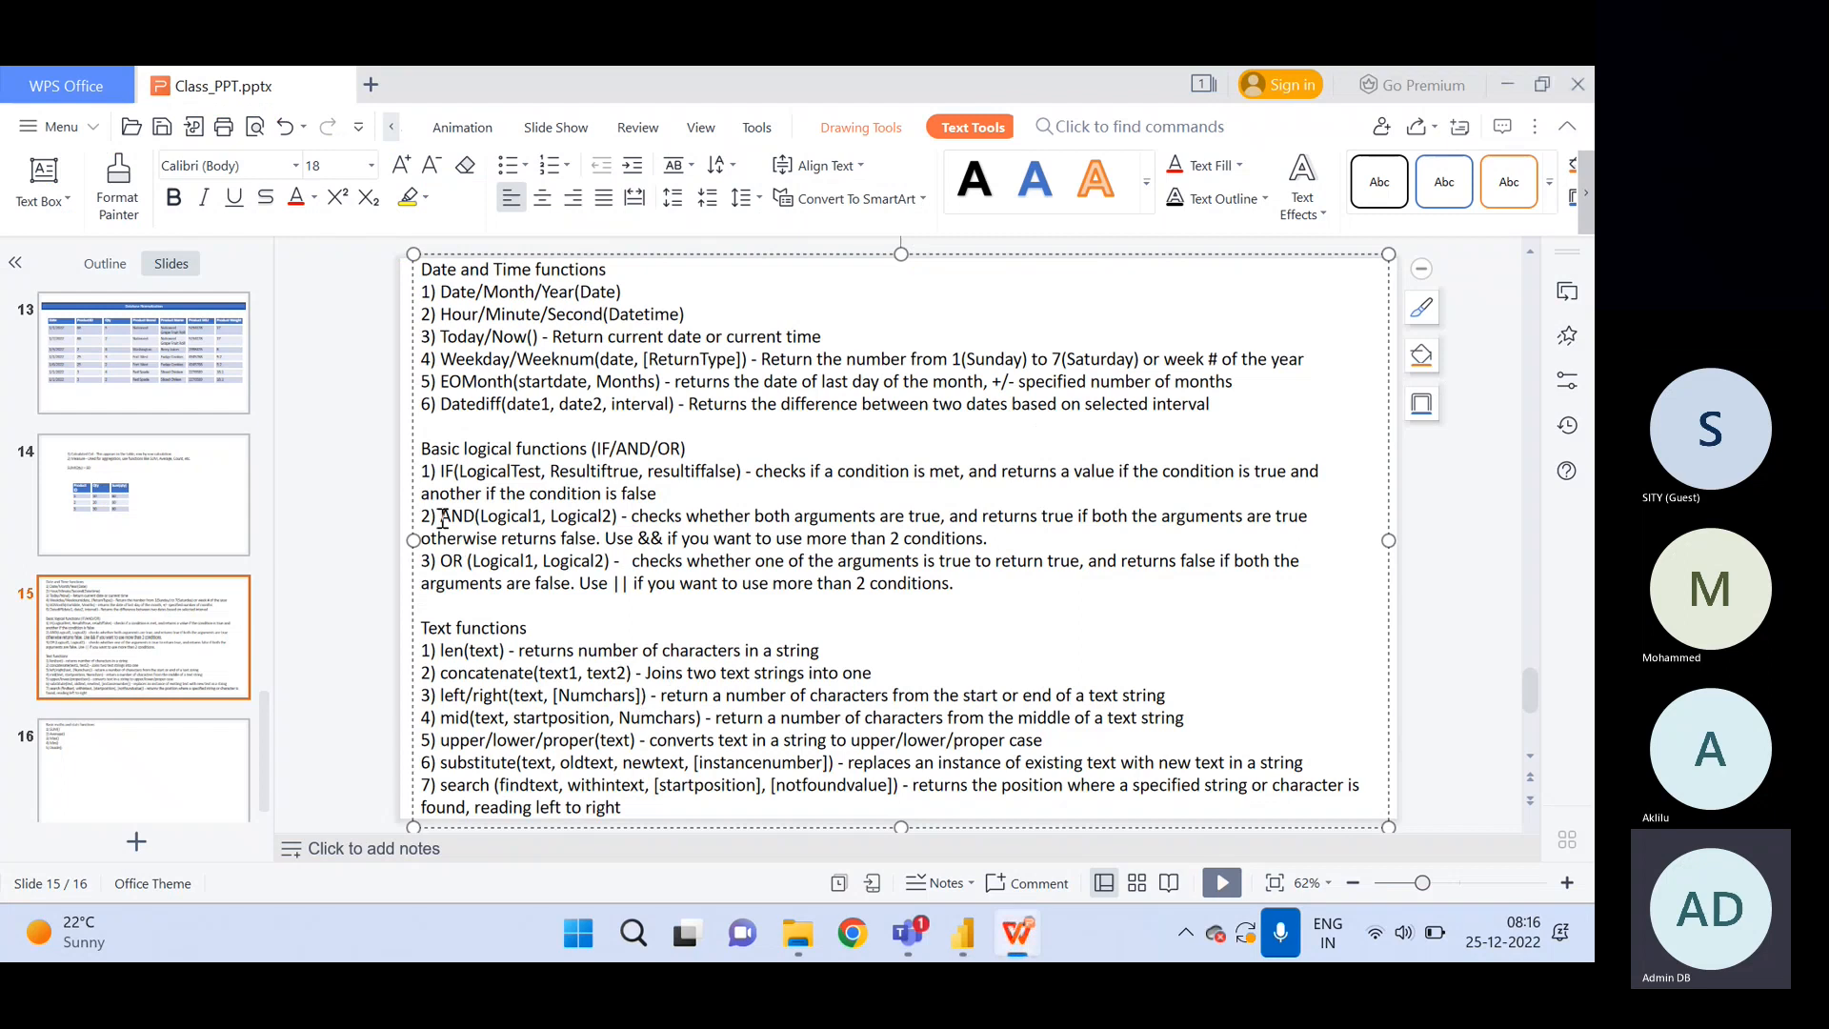
{"action": "left_click_drag", "start_coordinate": [441, 515], "coordinate": [601, 533]}
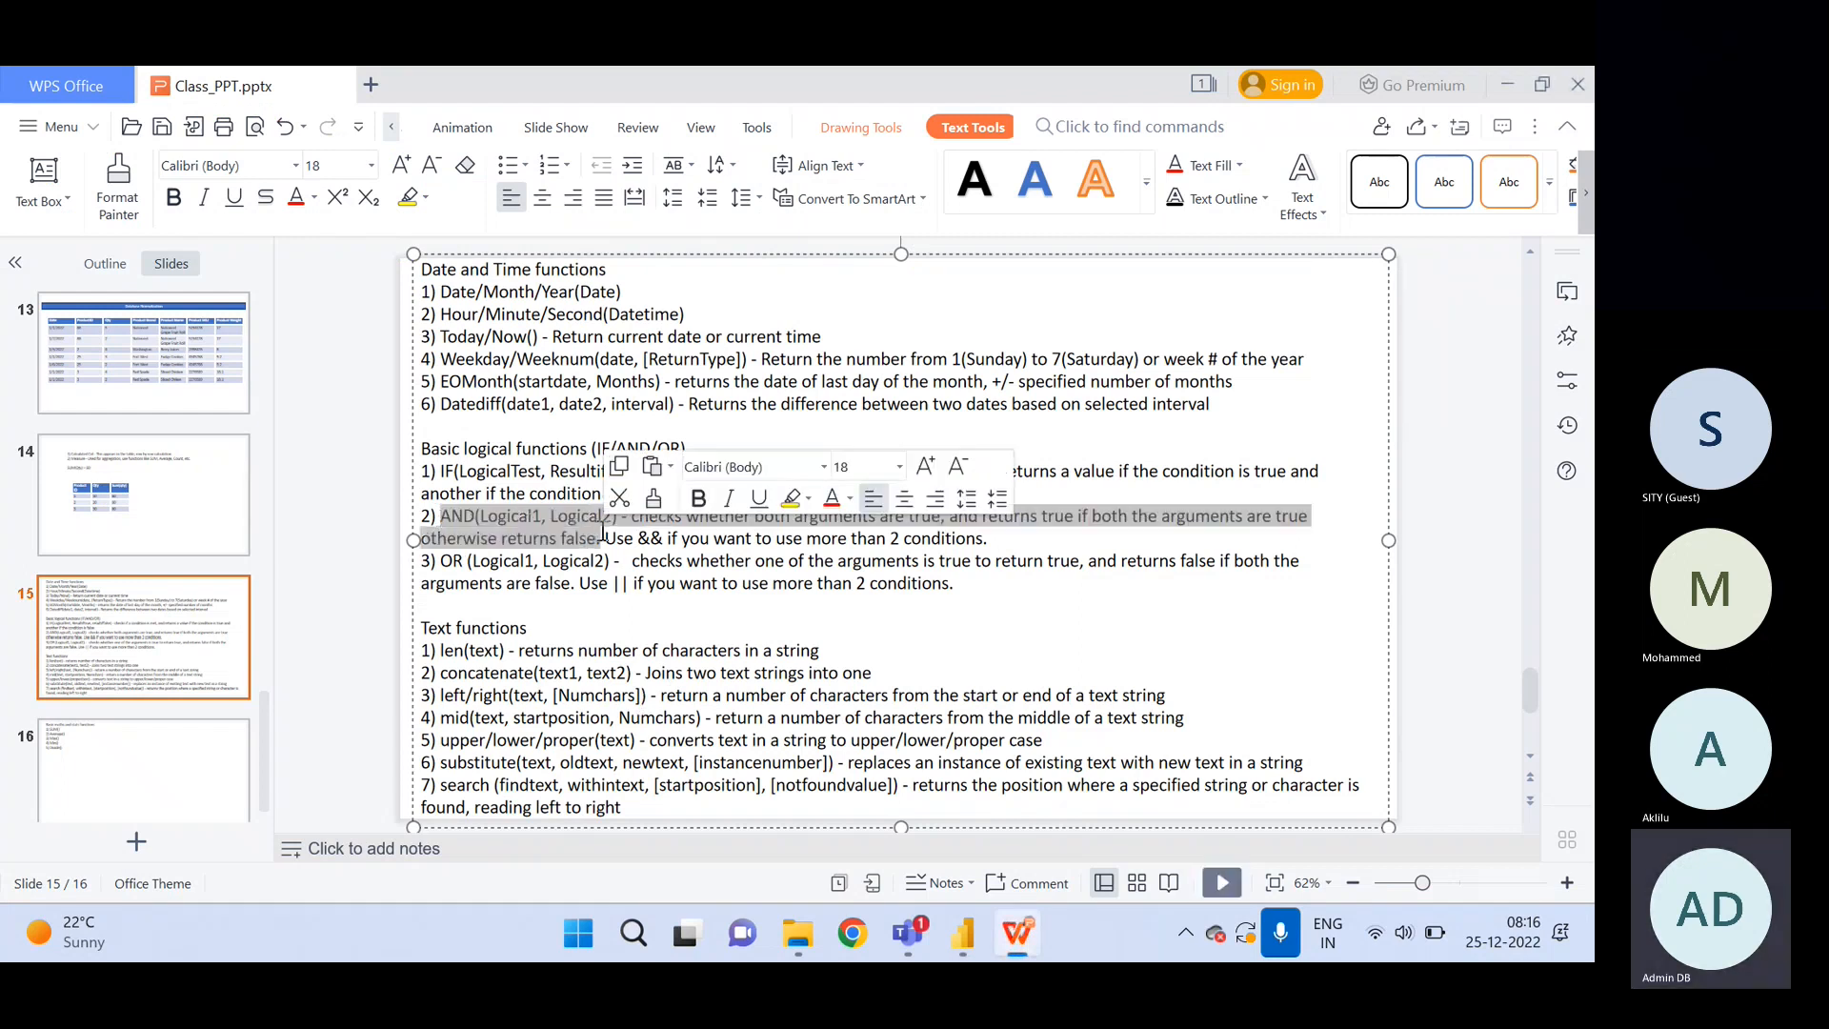
{"action": "left_click", "coordinate": [625, 541]}
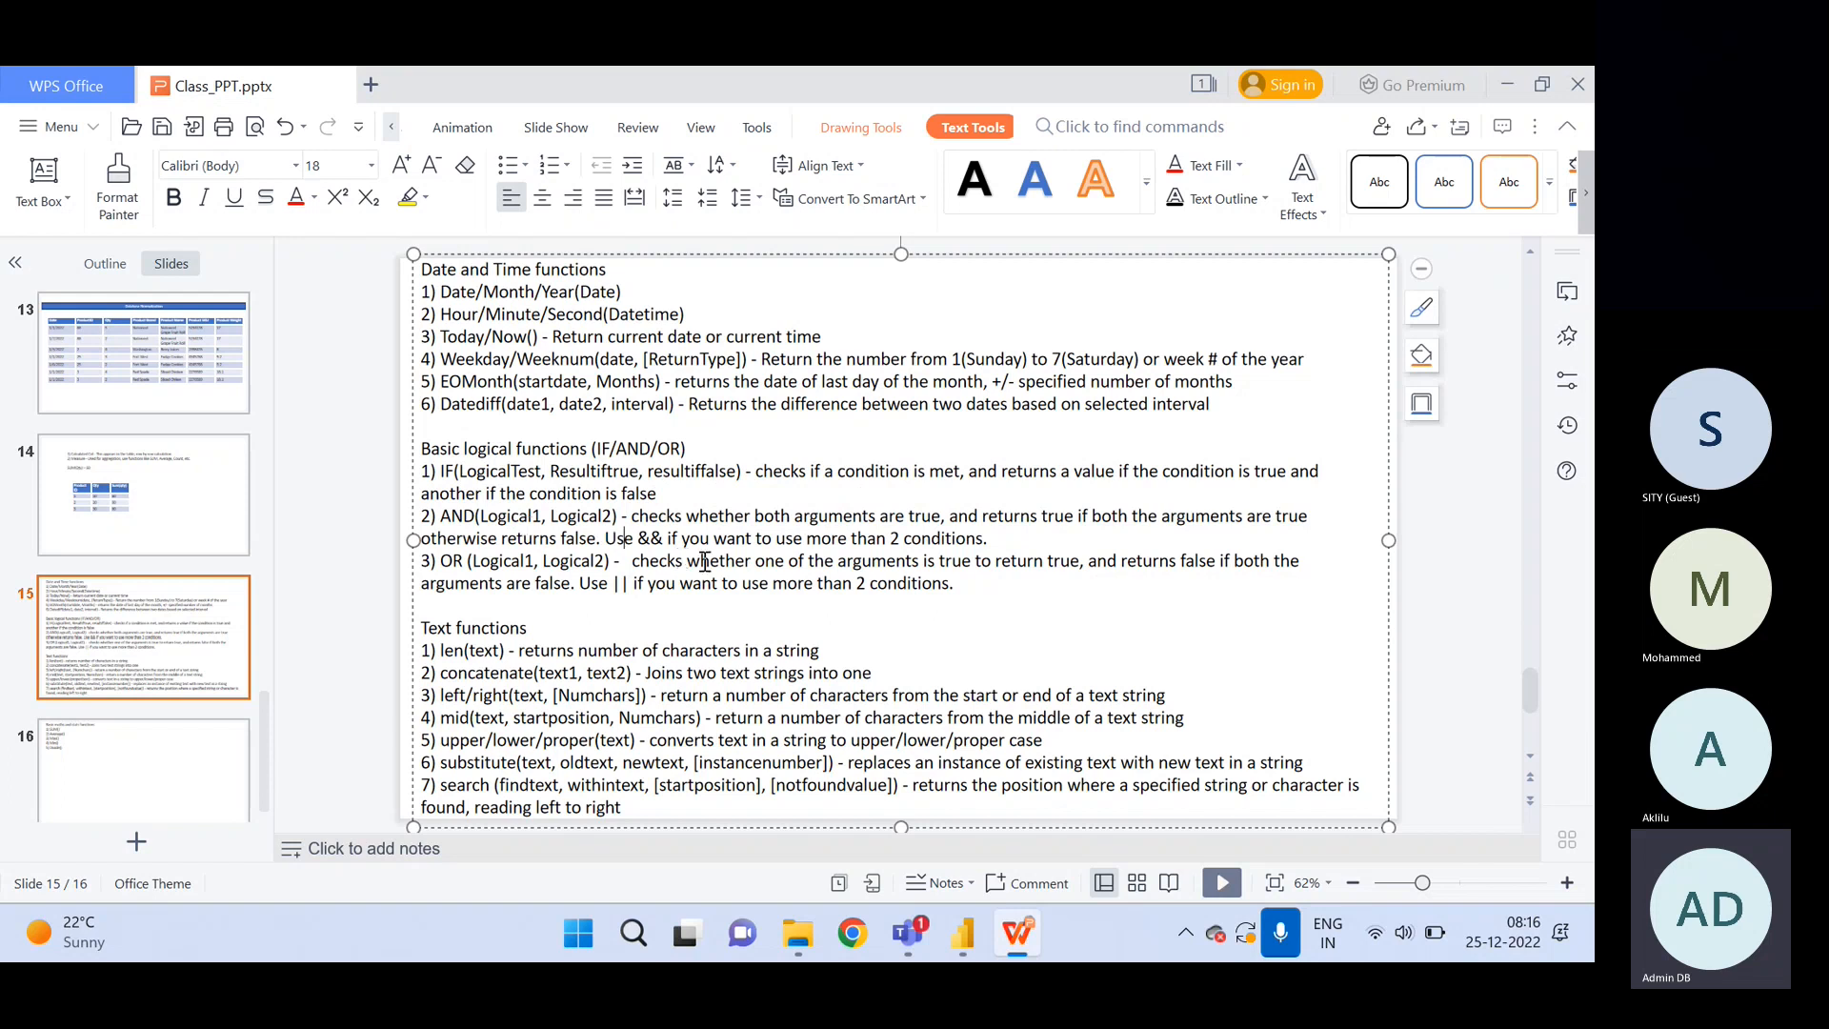
{"action": "left_click", "coordinate": [664, 539]}
{"action": "key", "text": "BackSpace"}
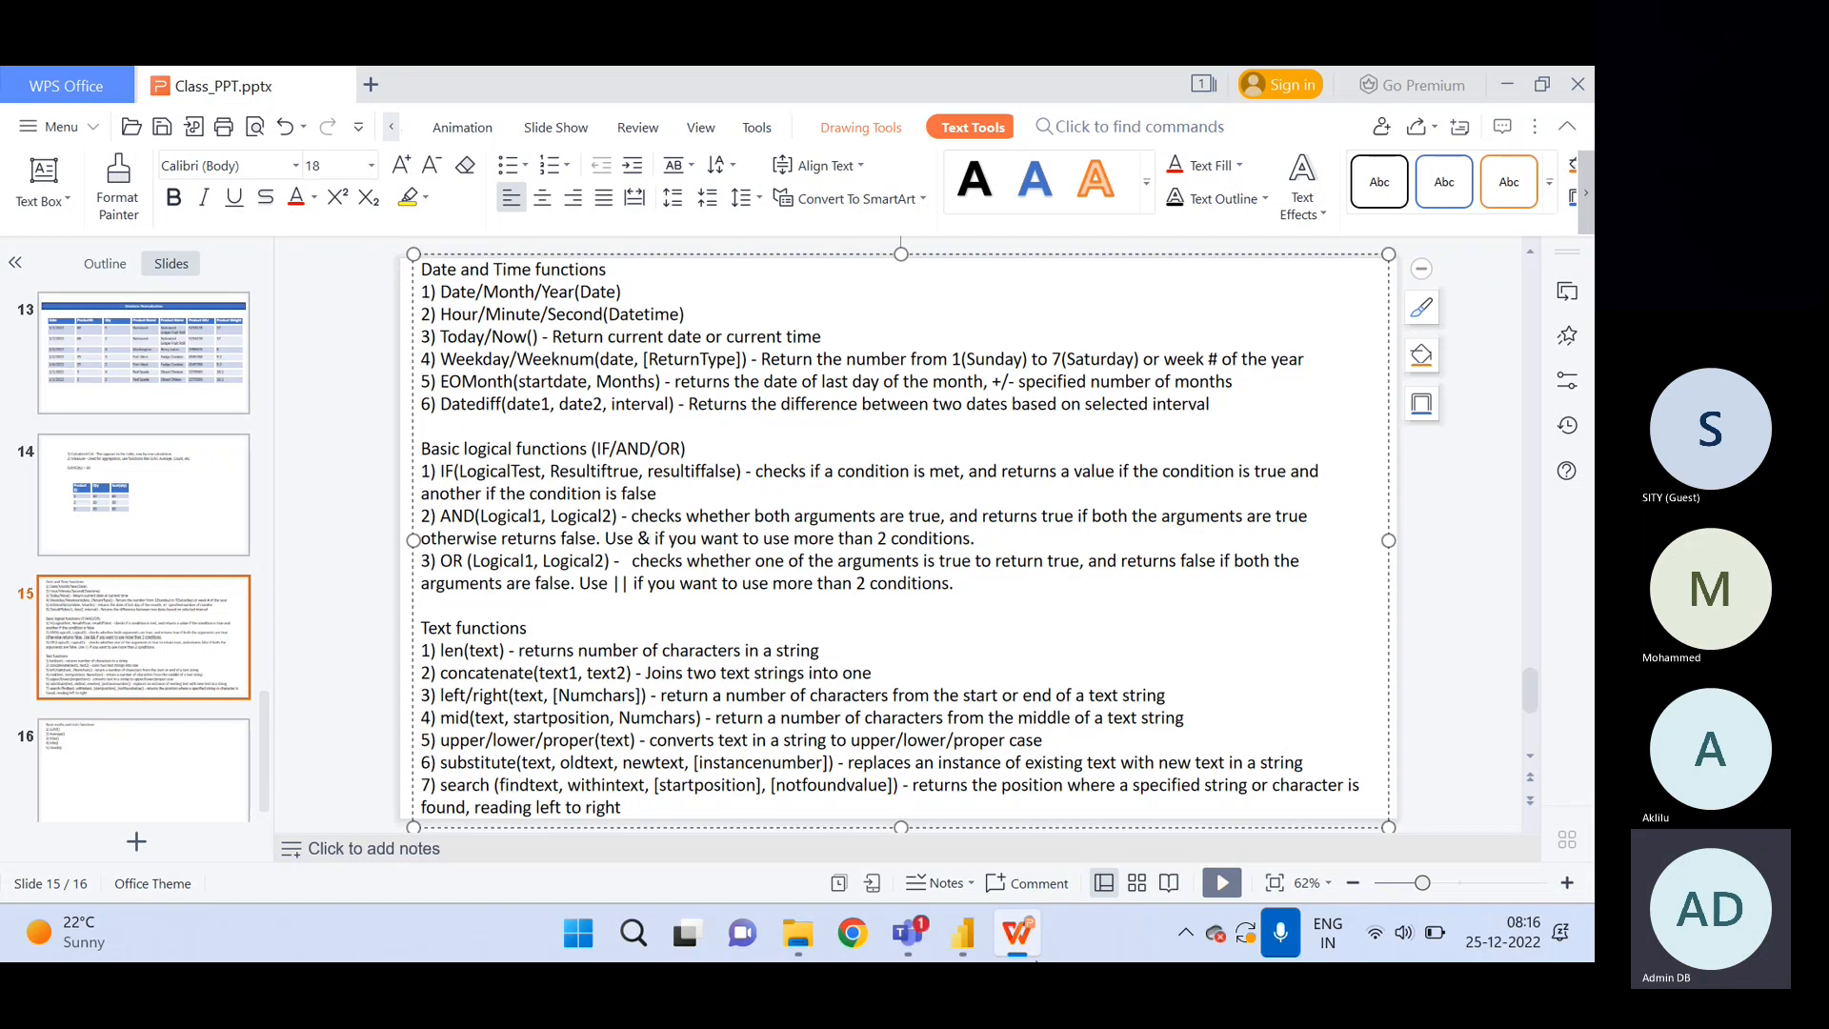
Switch to Power BI Desktop and expand the AW_Customer_Lookup table.
{"action": "left_click", "coordinate": [964, 933]}
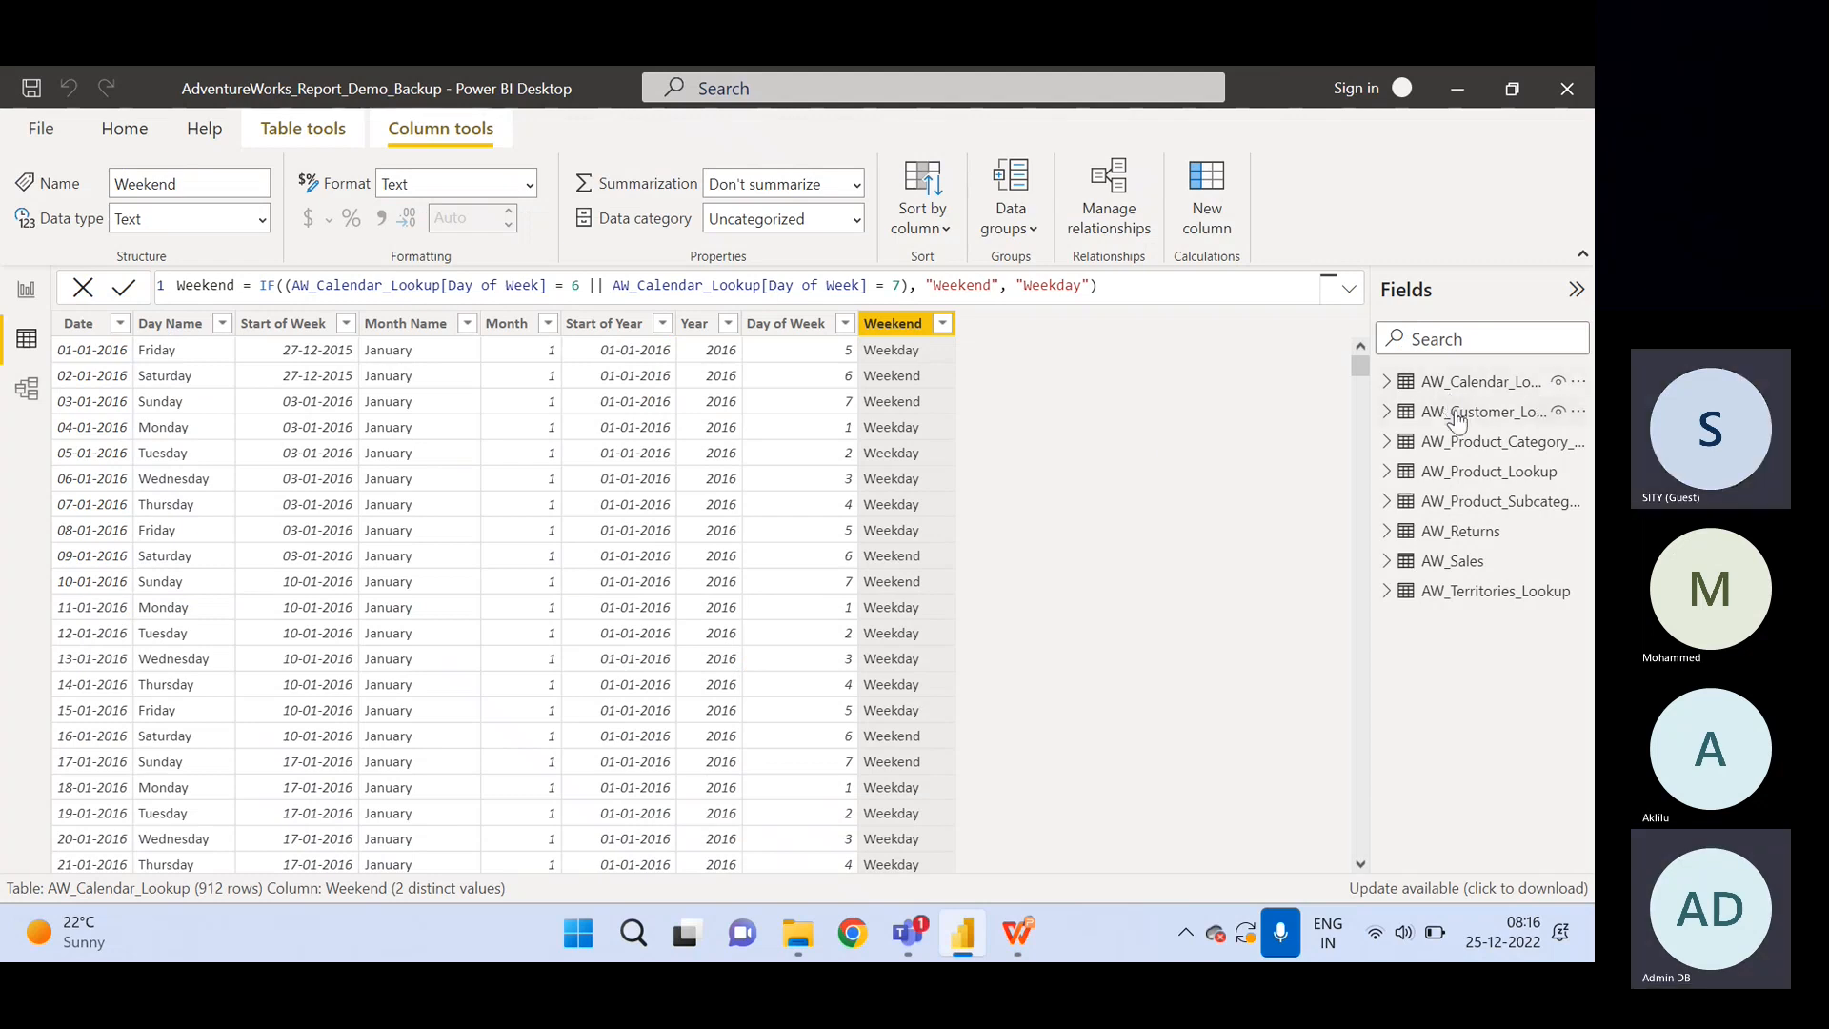
{"action": "left_click", "coordinate": [1386, 411]}
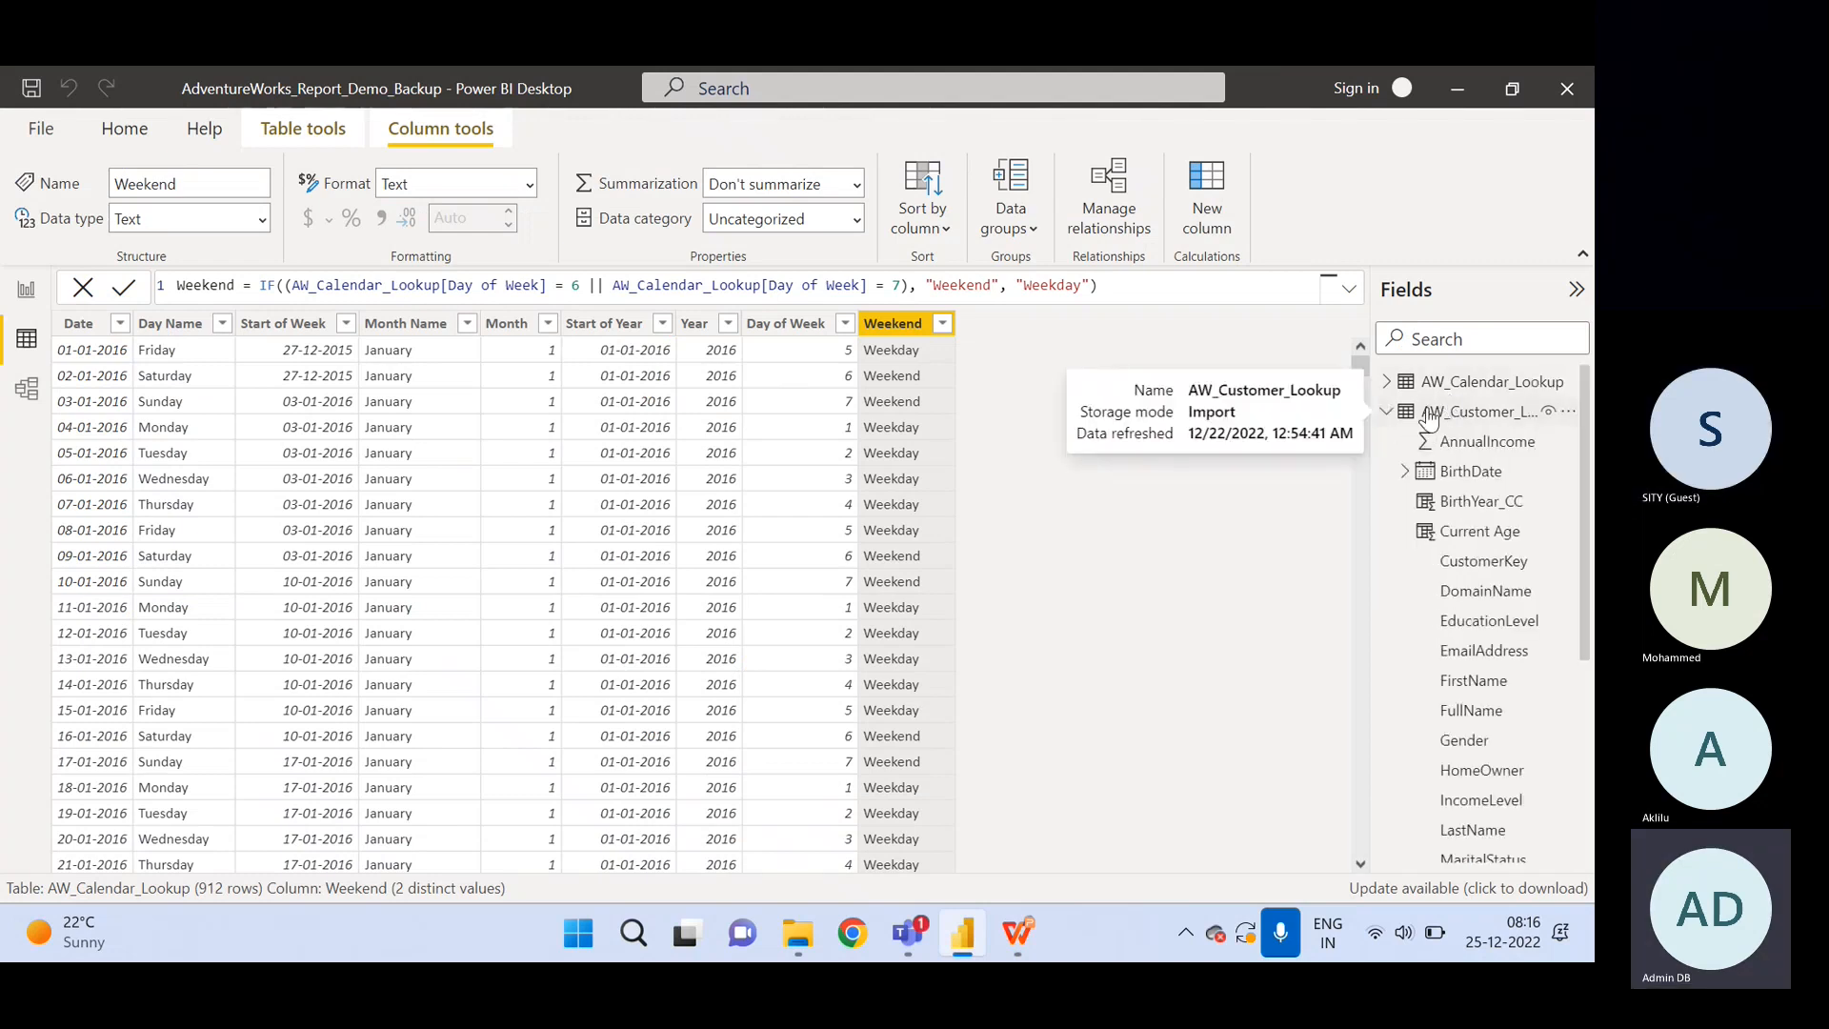
{"action": "right_click", "coordinate": [1429, 415]}
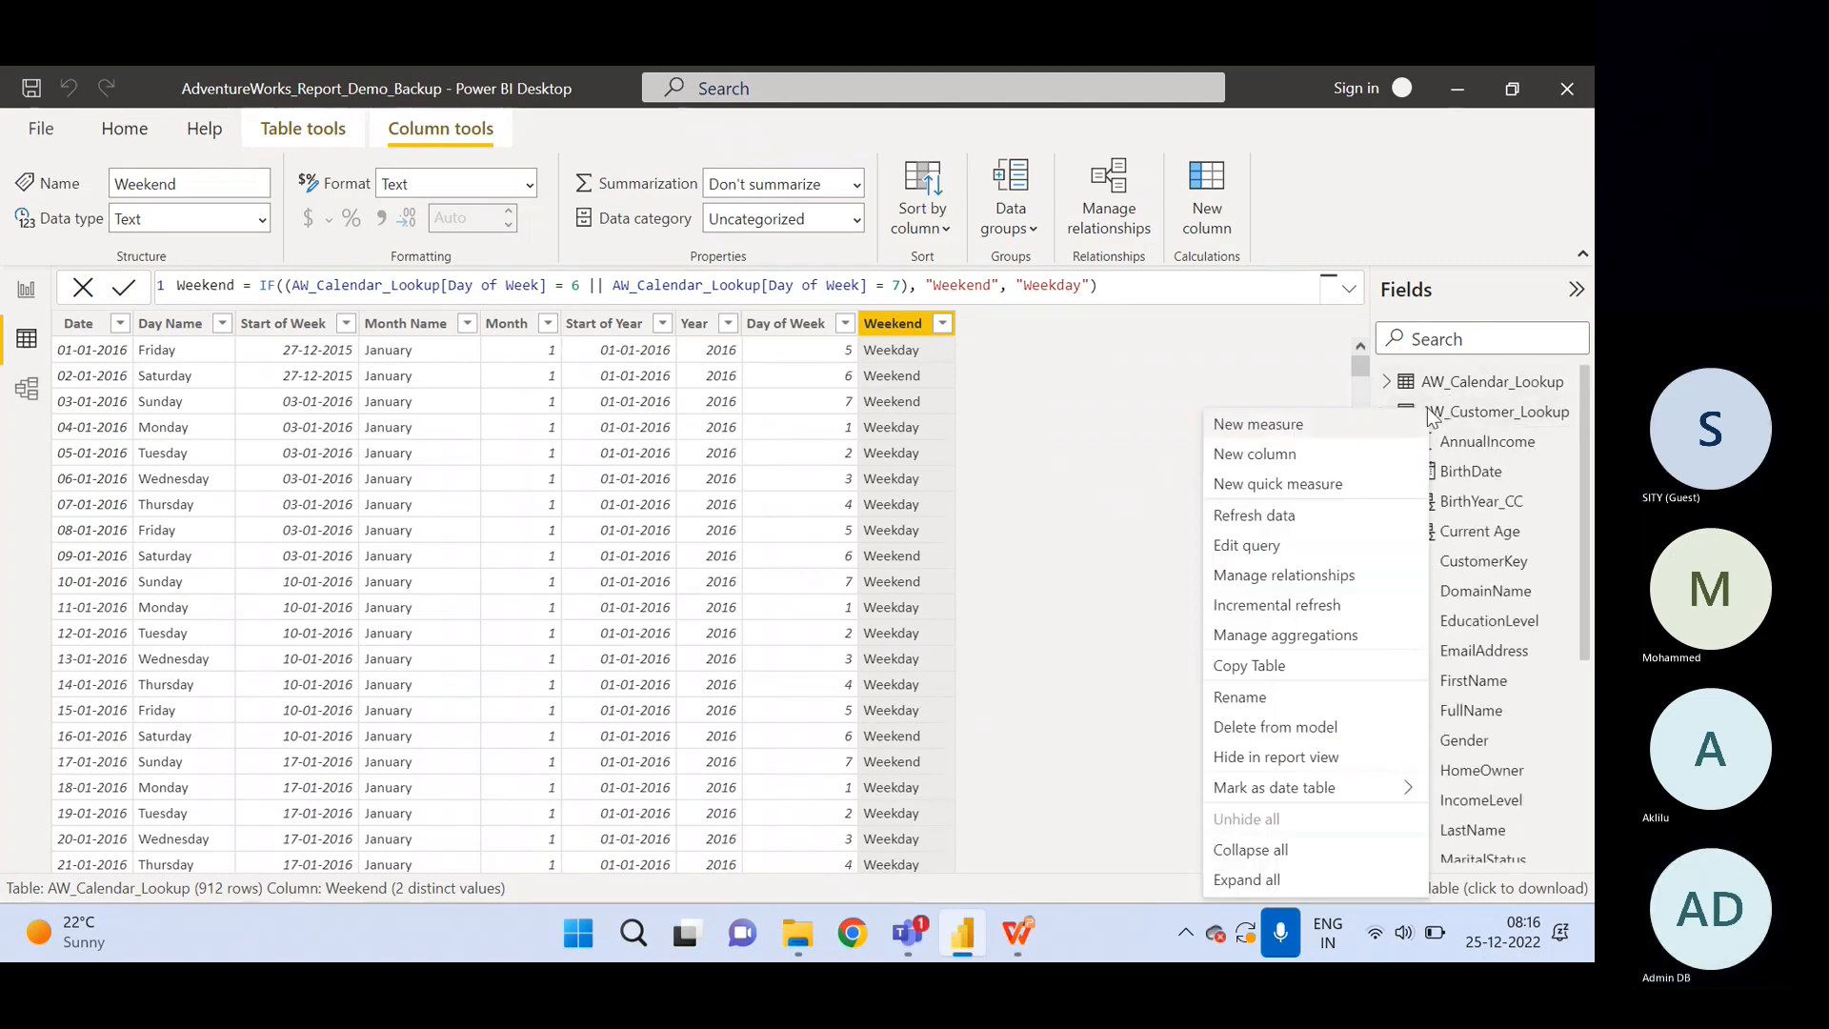
{"action": "left_click", "coordinate": [1285, 457]}
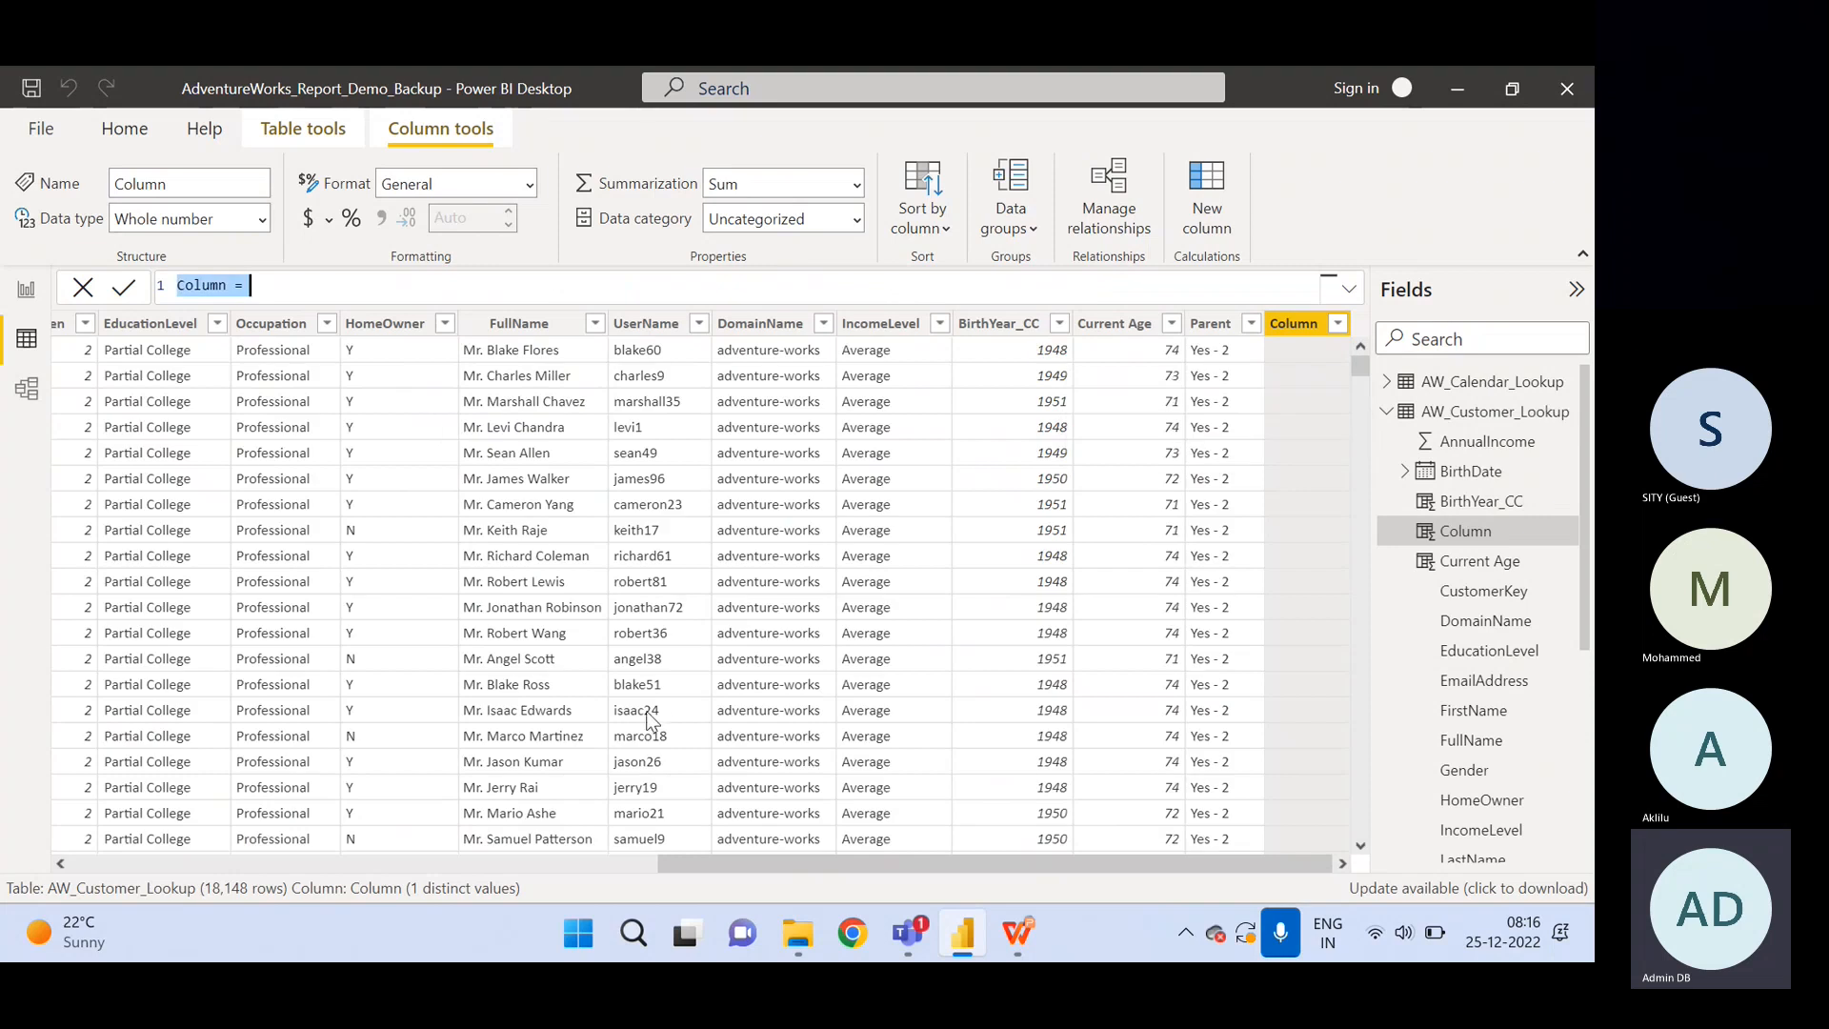
{"action": "key", "text": "BackSpace"}
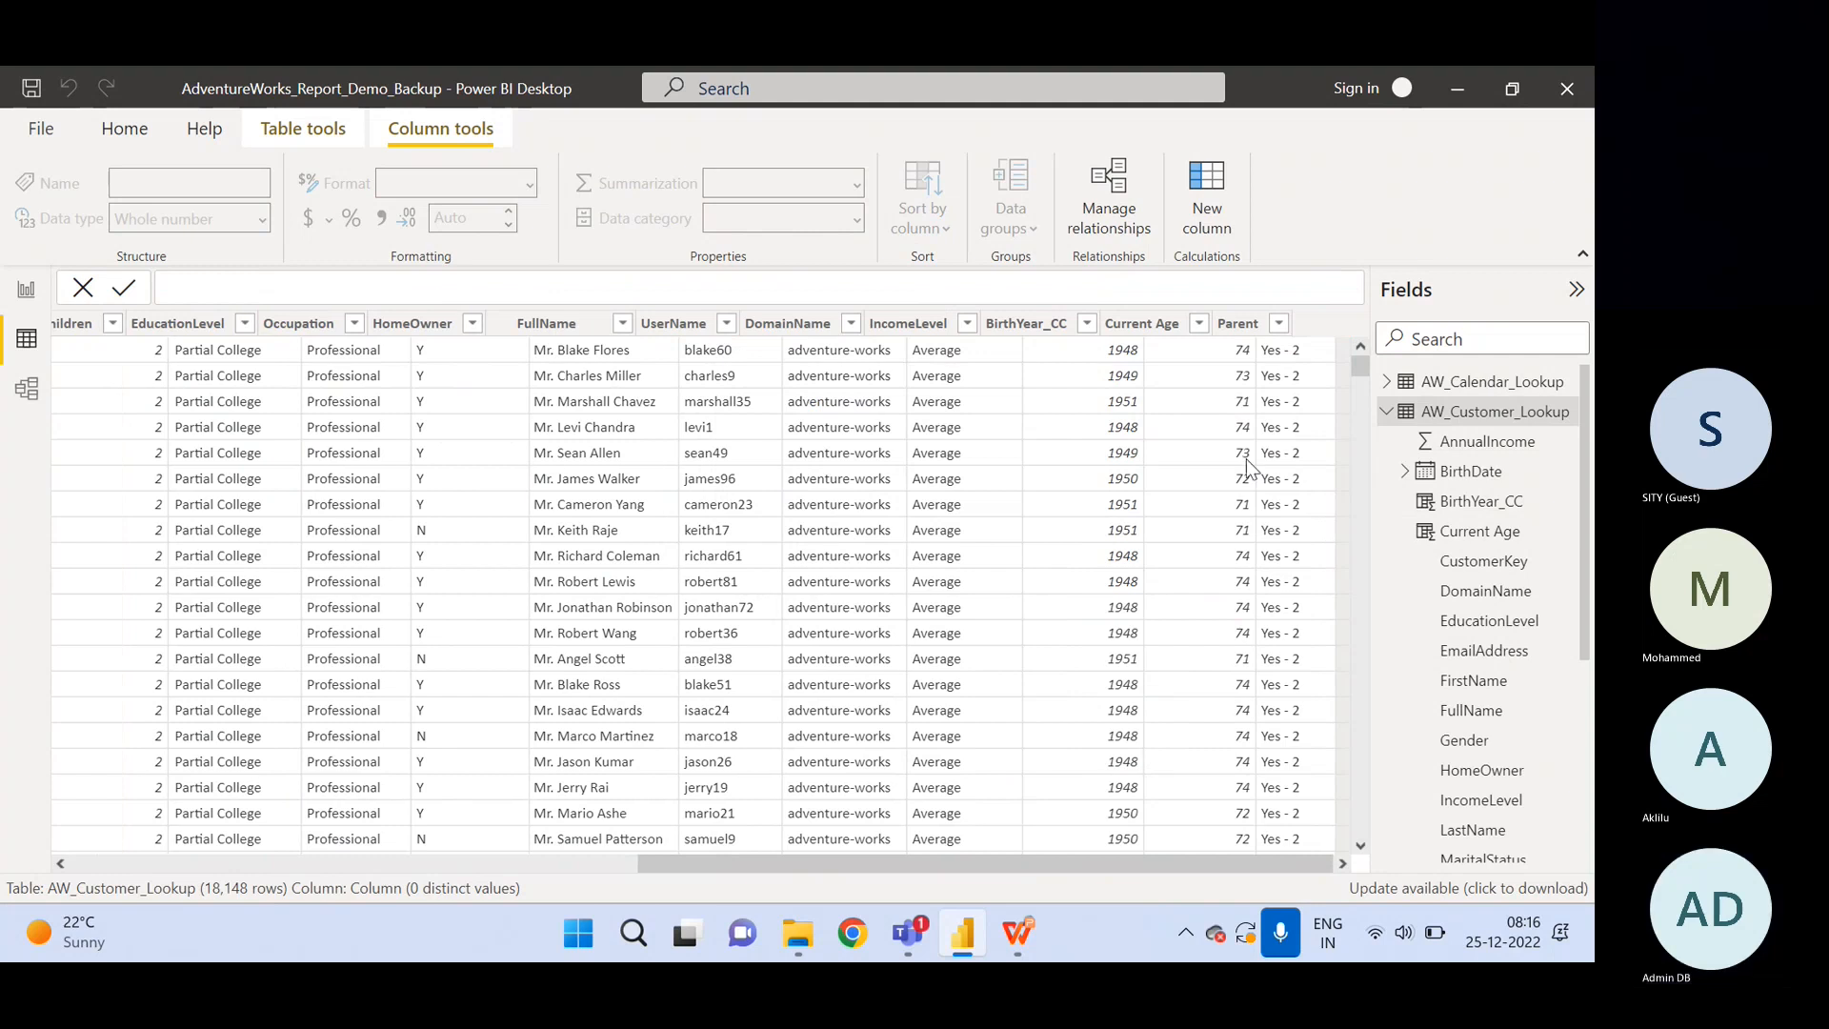
Add a new calculated column to AW_Customer_Lookup and name it FullName_CC.
{"action": "left_click", "coordinate": [1467, 412]}
{"action": "right_click", "coordinate": [1464, 415]}
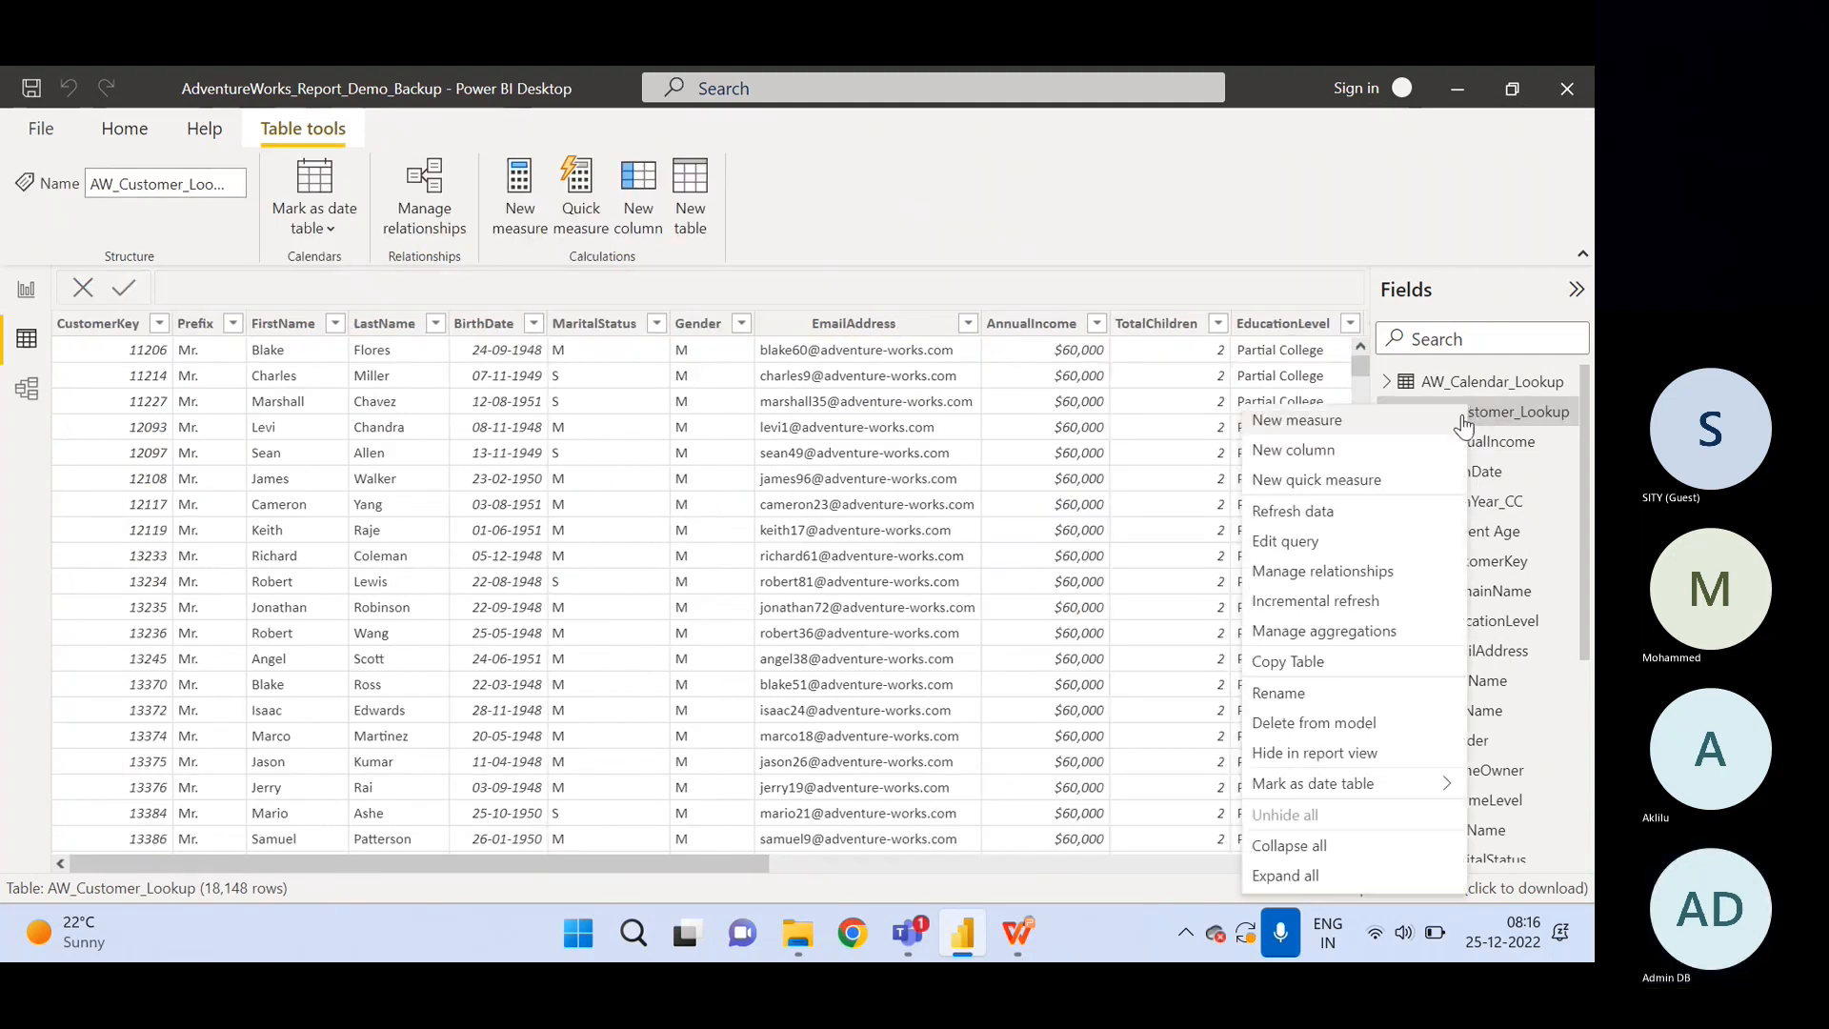
{"action": "left_click", "coordinate": [1341, 454]}
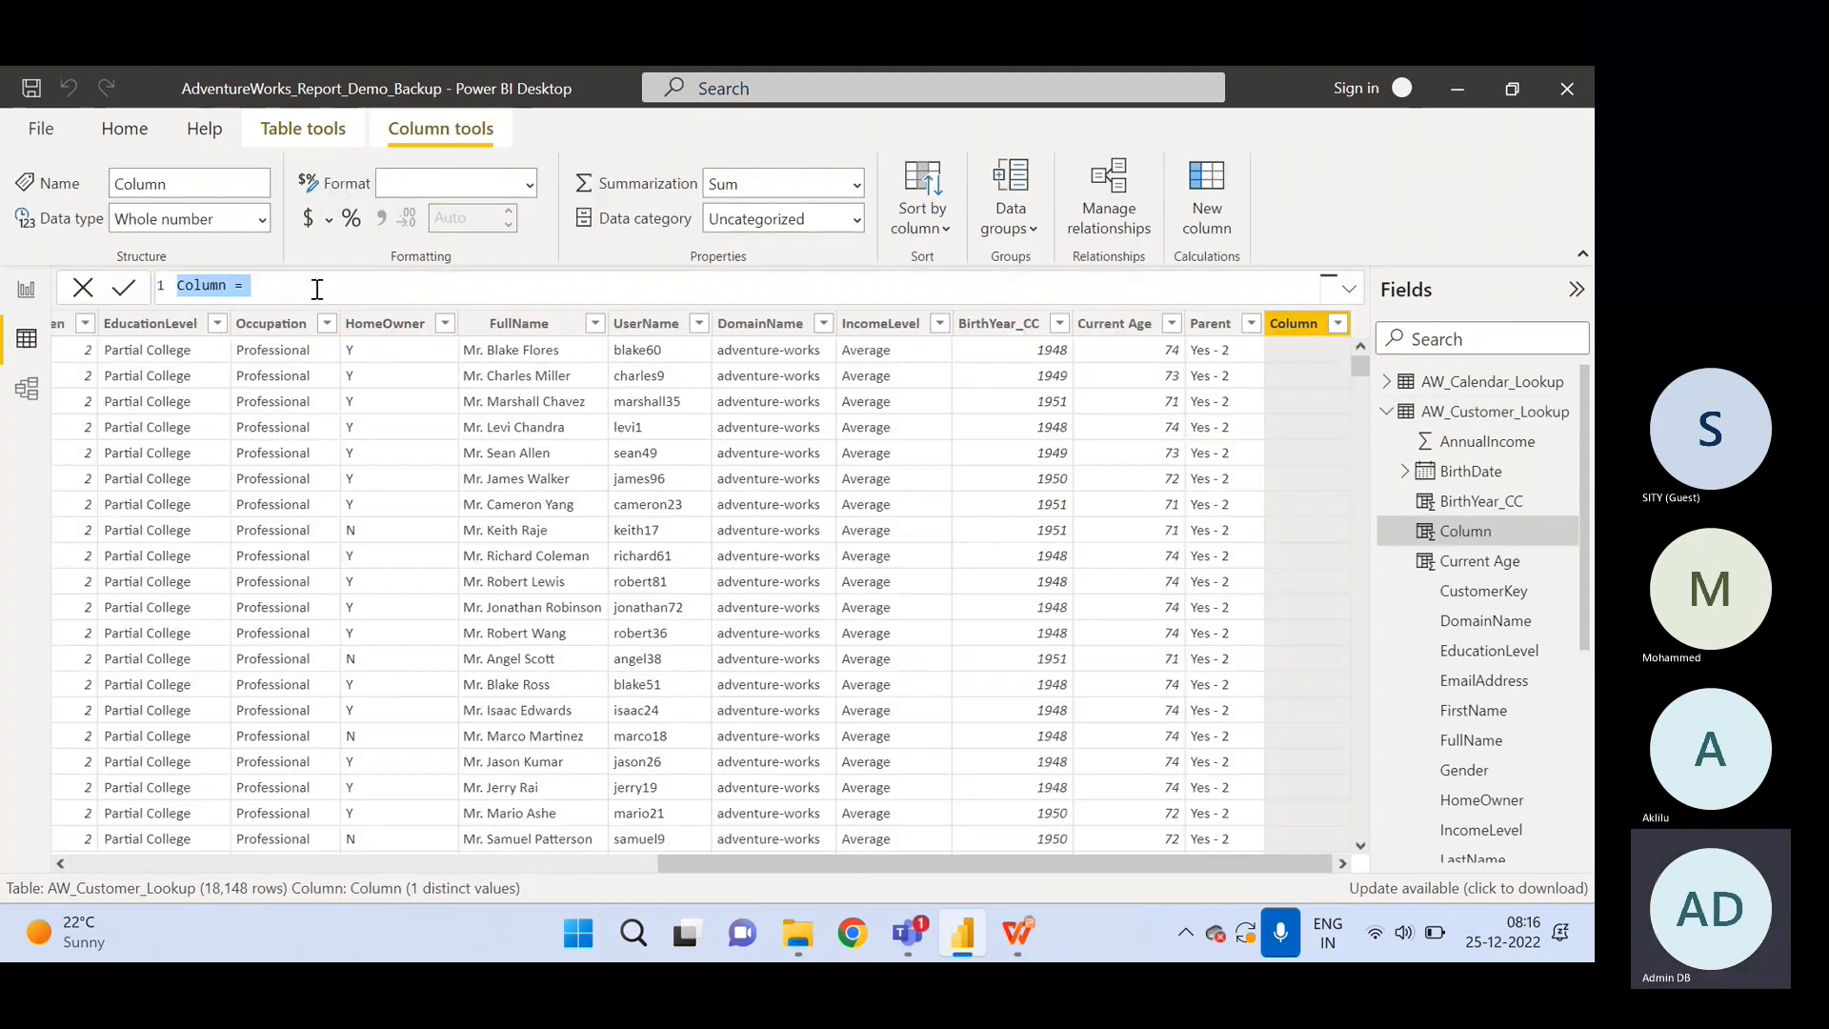
{"action": "type", "text": "Full"}
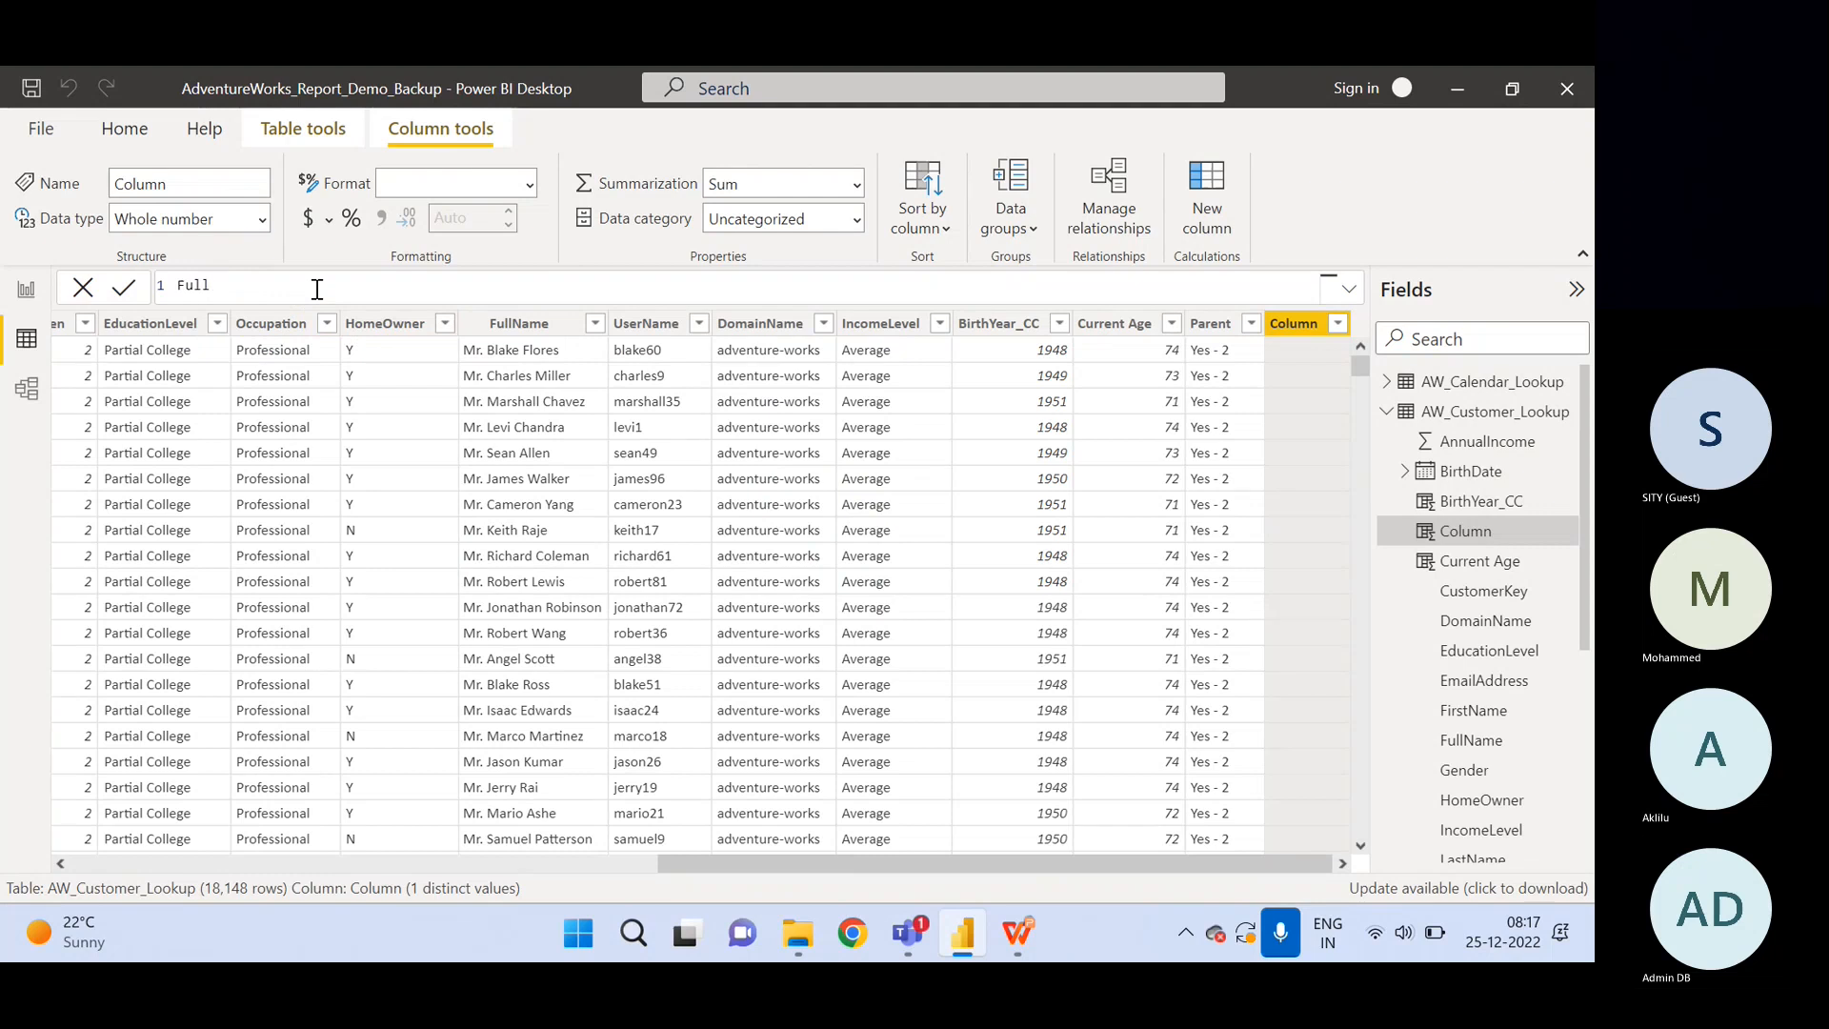
{"action": "type", "text": "Name_CC = "}
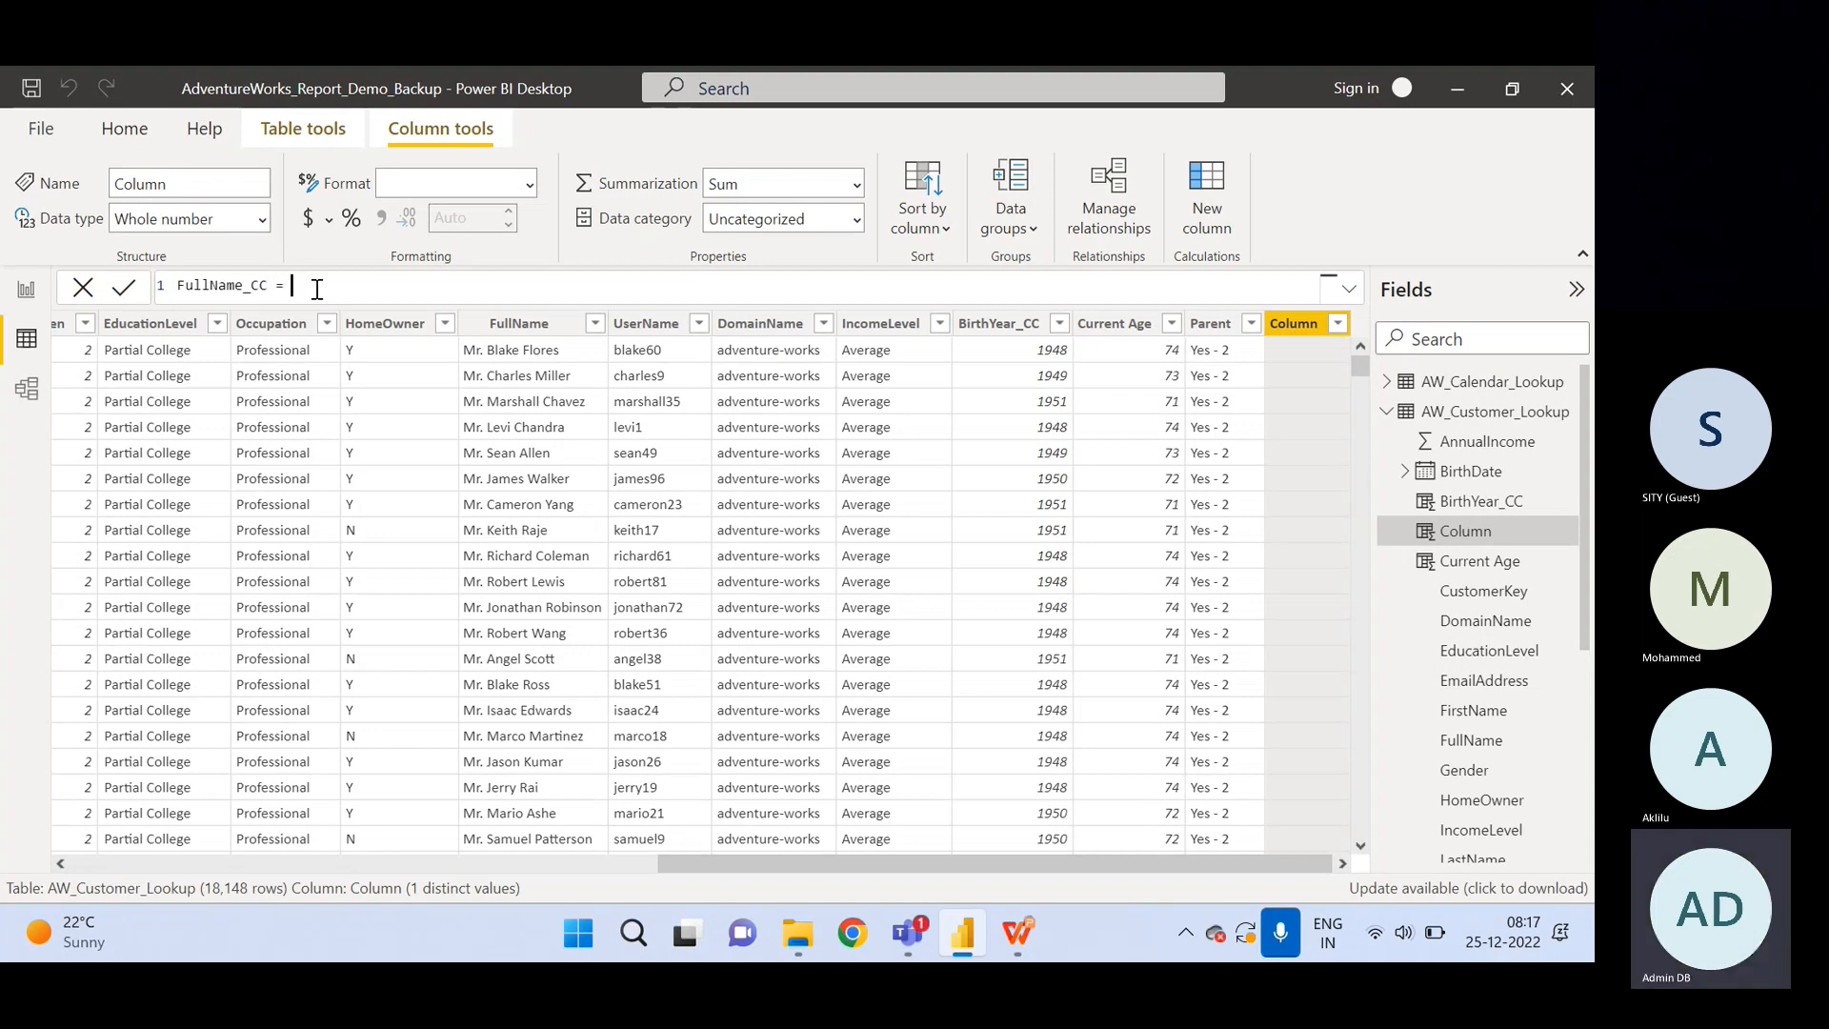
Begin the FullName_CC formula by joining AW_Customer_Lookup[Prefix] and AW_Customer_Lookup[FirstName] with the & operator.
{"action": "type", "text": "Pre"}
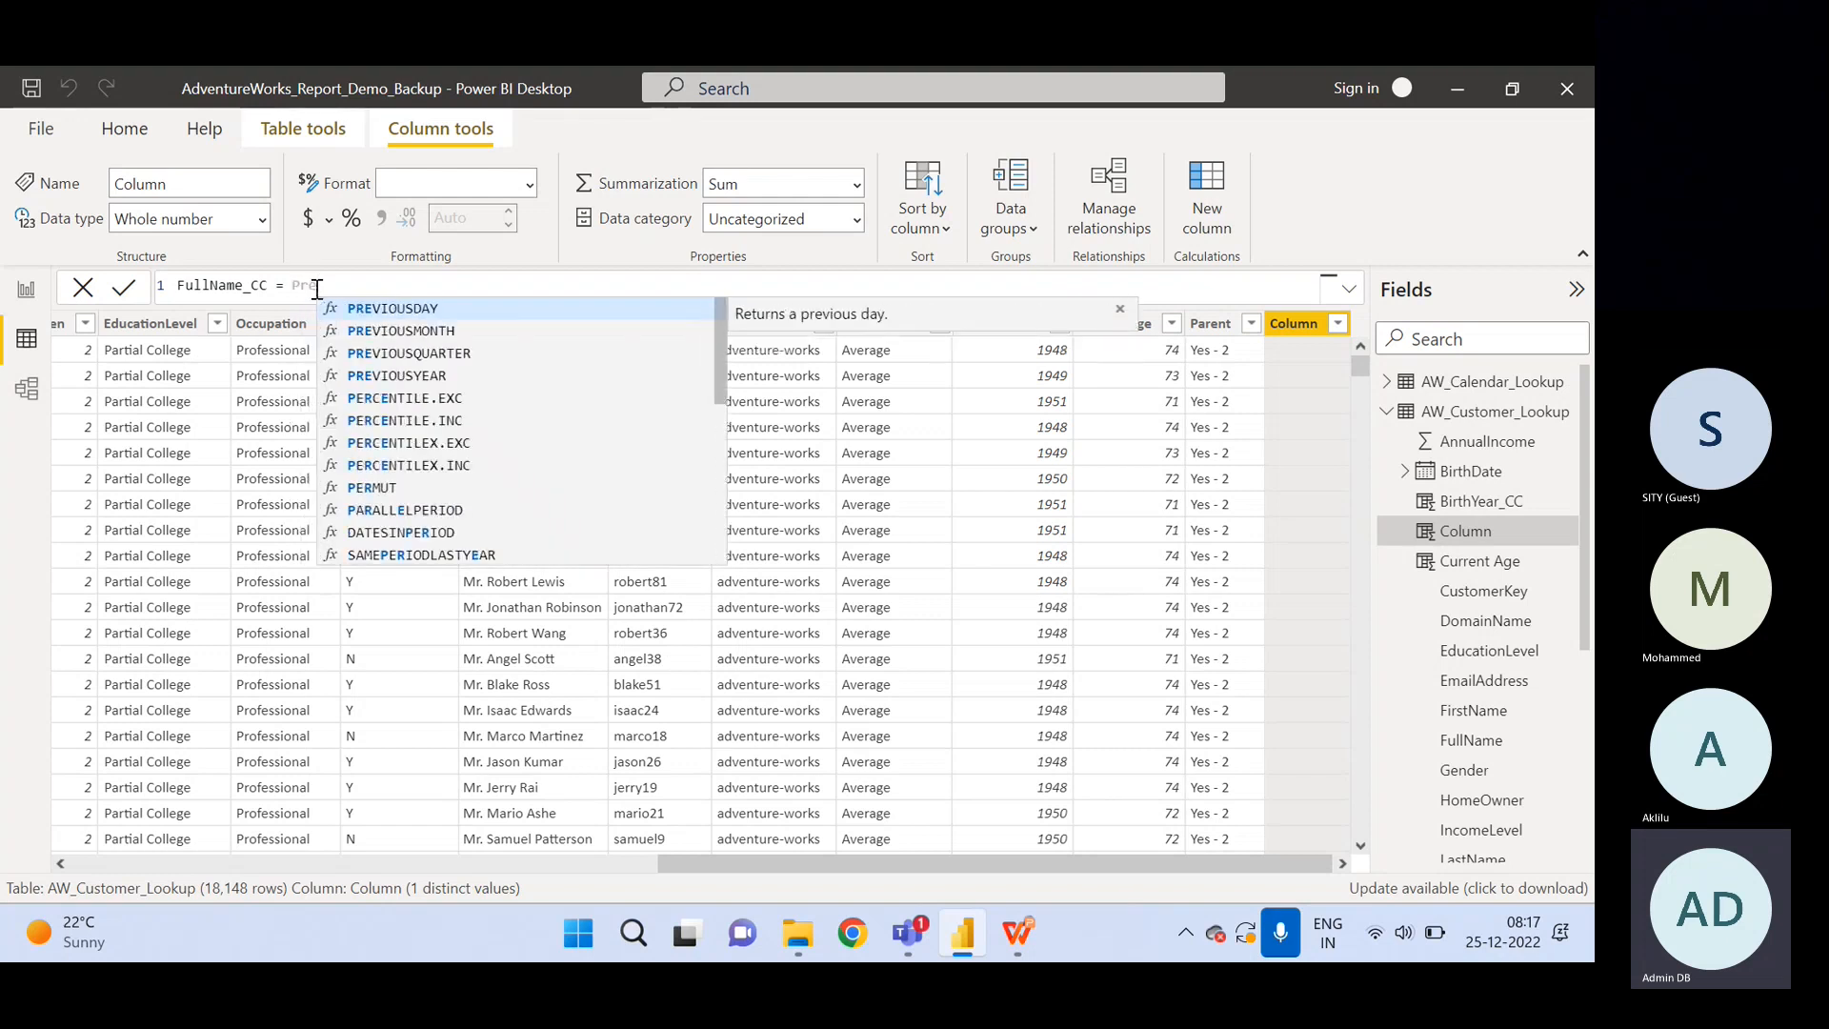
{"action": "type", "text": "fi"}
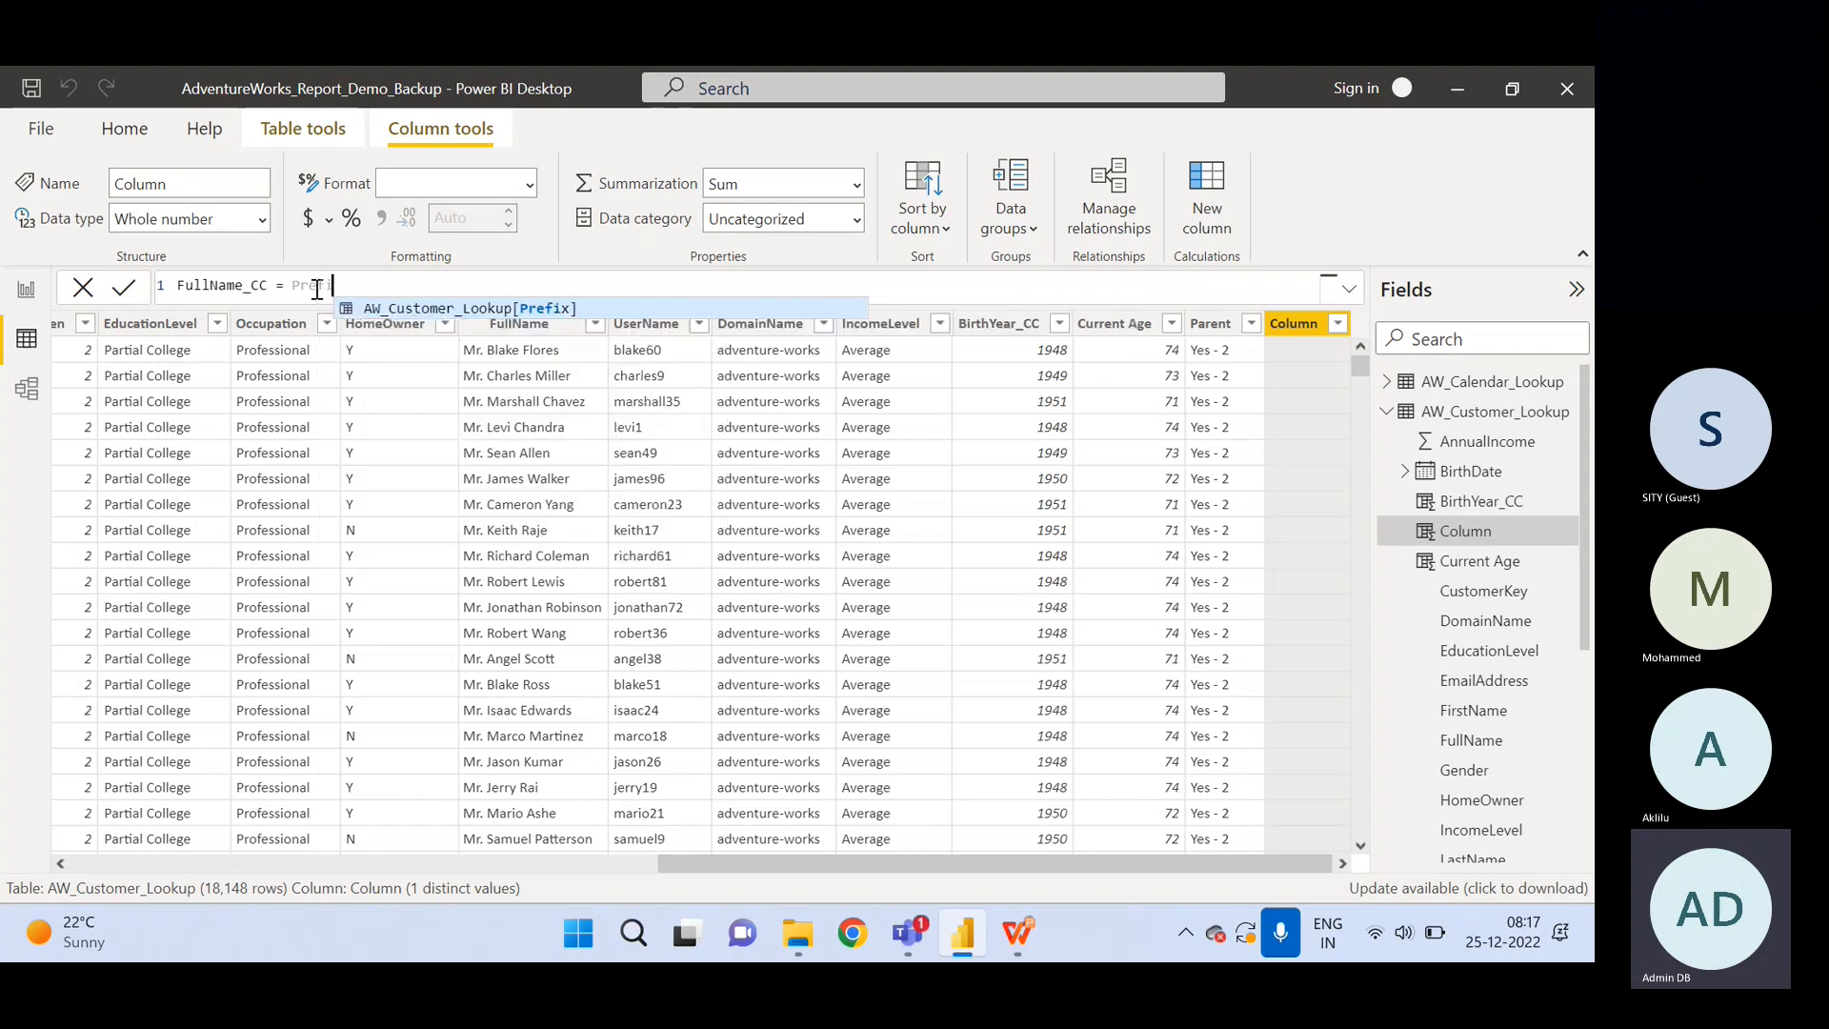
{"action": "key", "text": "Tab"}
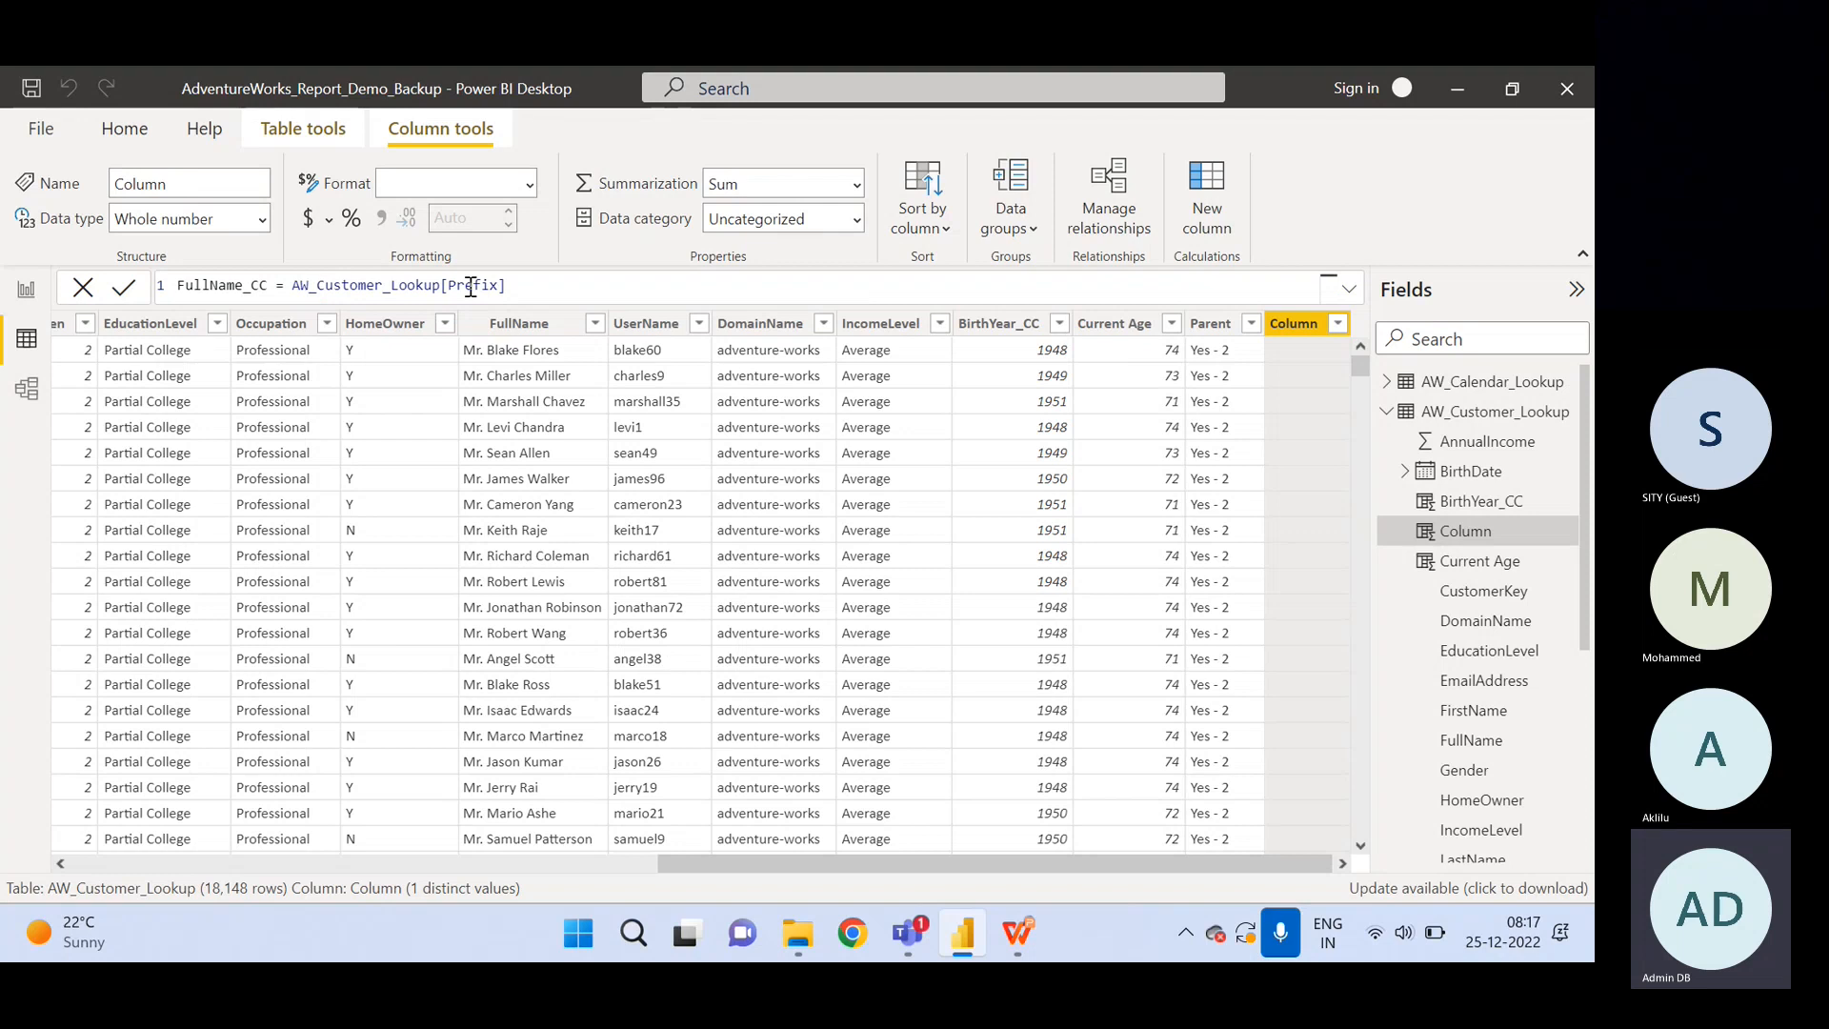
{"action": "left_click_drag", "start_coordinate": [874, 861], "coordinate": [80, 829]}
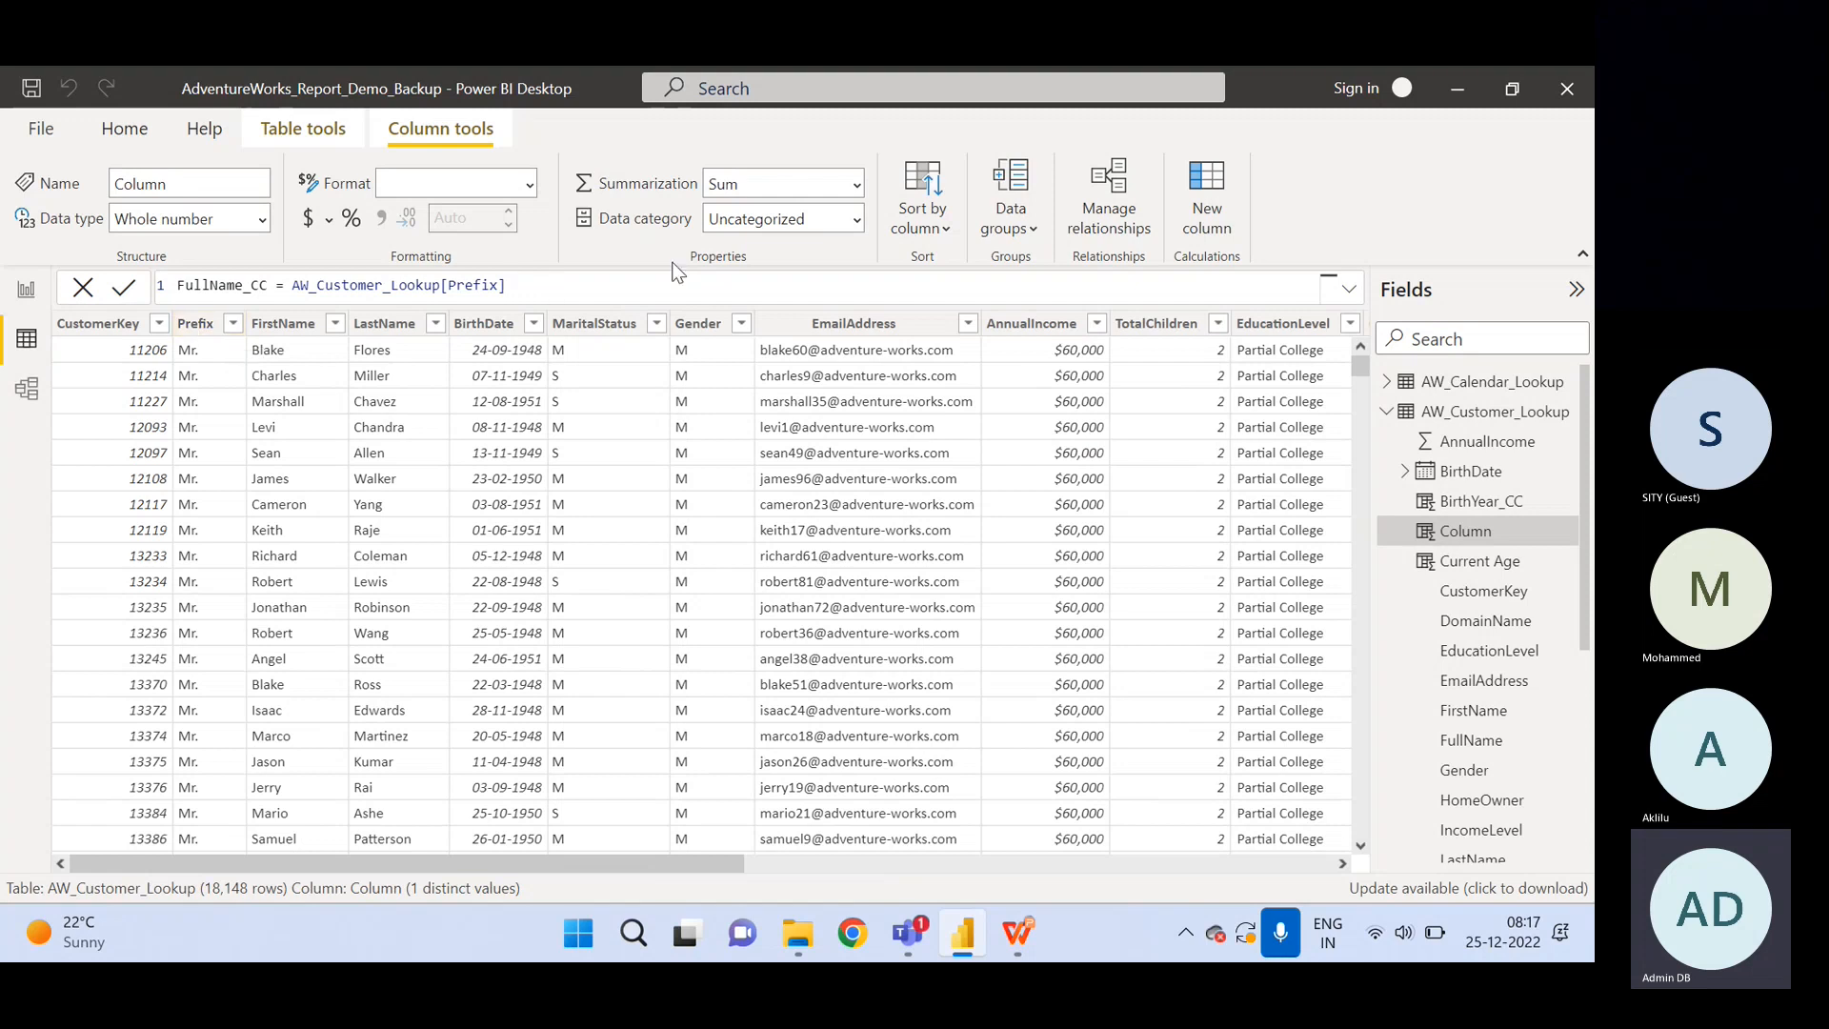
{"action": "type", "text": "& Fir"}
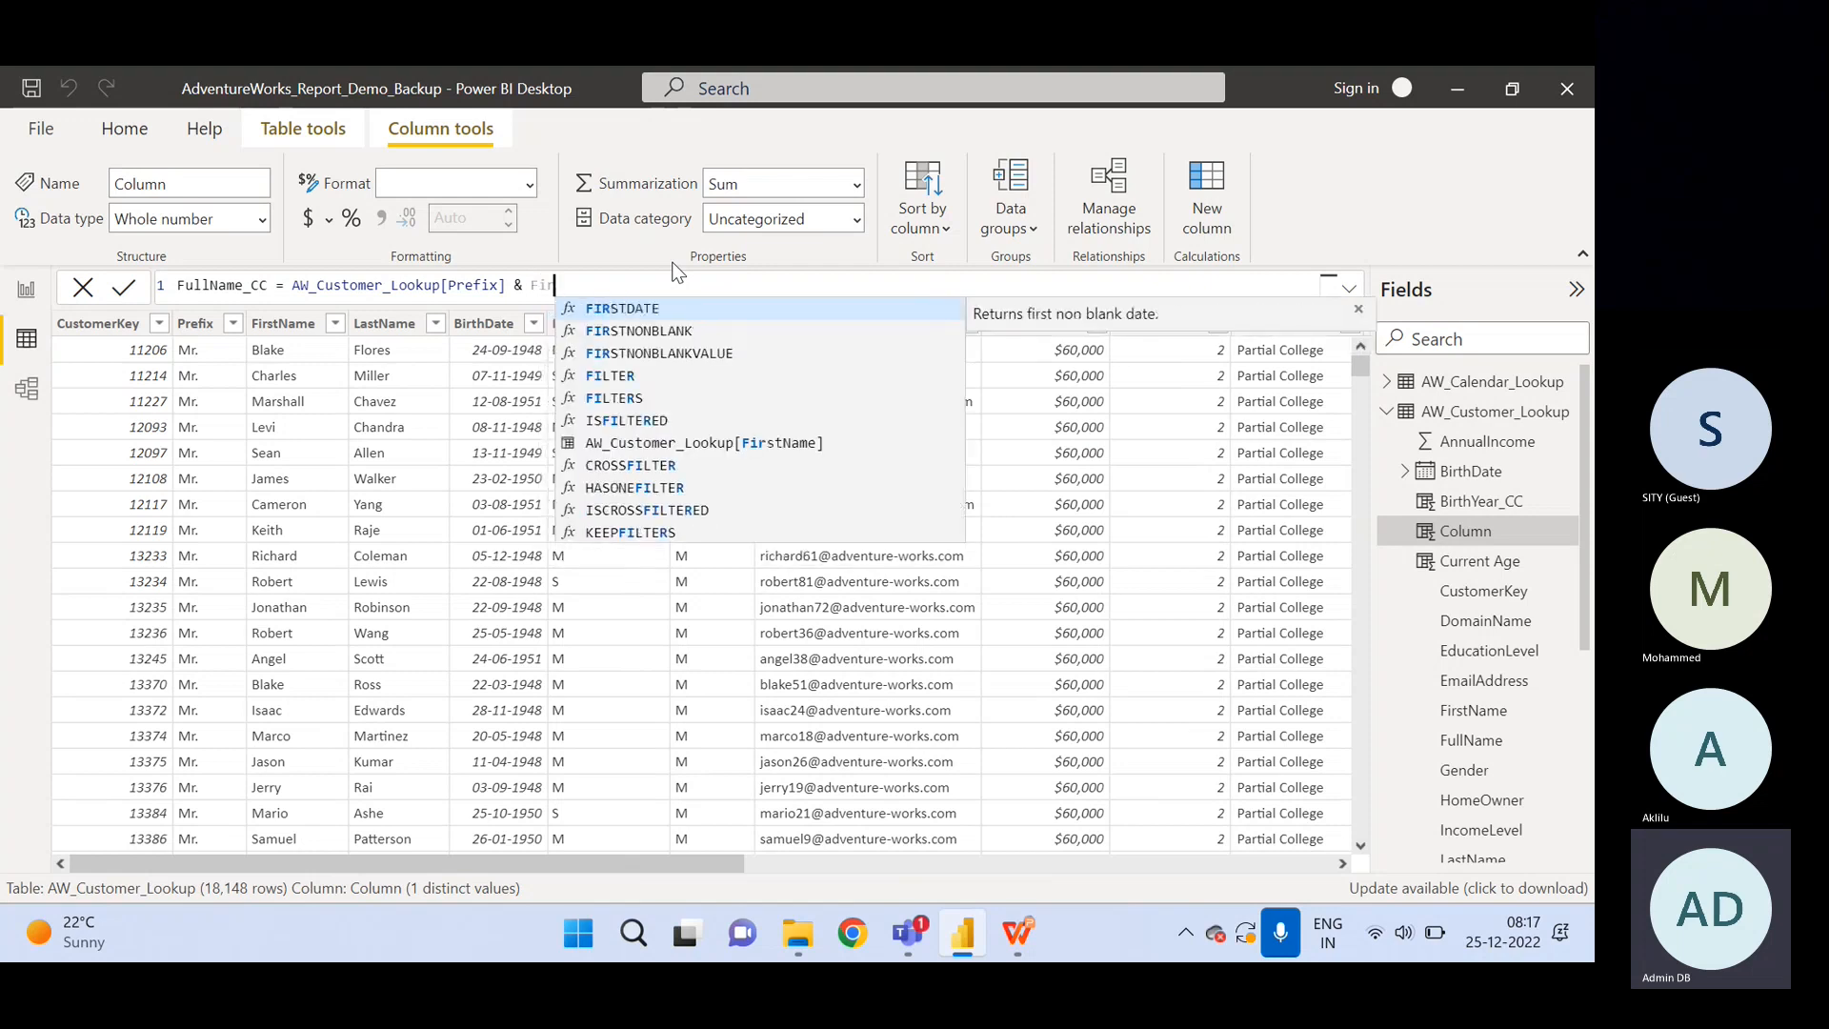
{"action": "key", "text": "Down"}
{"action": "key", "text": "Down"}
{"action": "key", "text": "Down"}
{"action": "key", "text": "Down"}
{"action": "key", "text": "Down"}
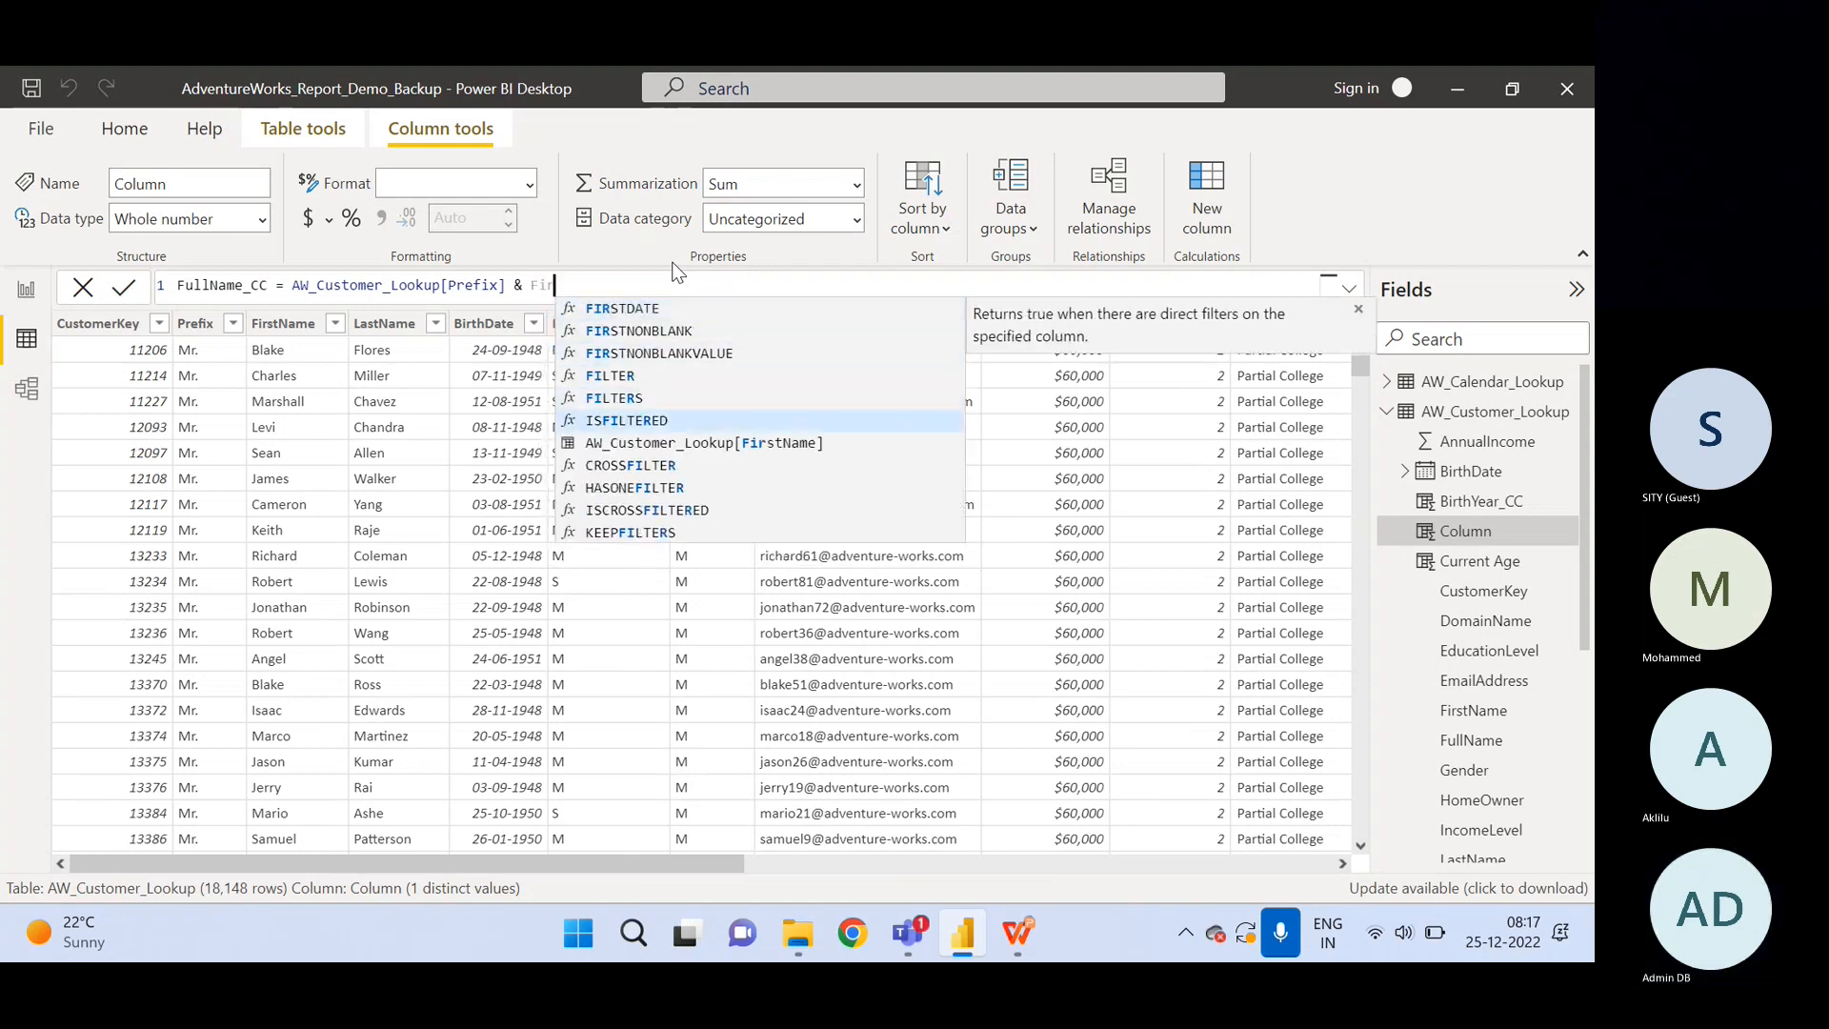
{"action": "key", "text": "Tab"}
Append AW_Customer_Lookup[LastName] to the formula with the & operator and commit the FullName_CC column.
{"action": "type", "text": "& "}
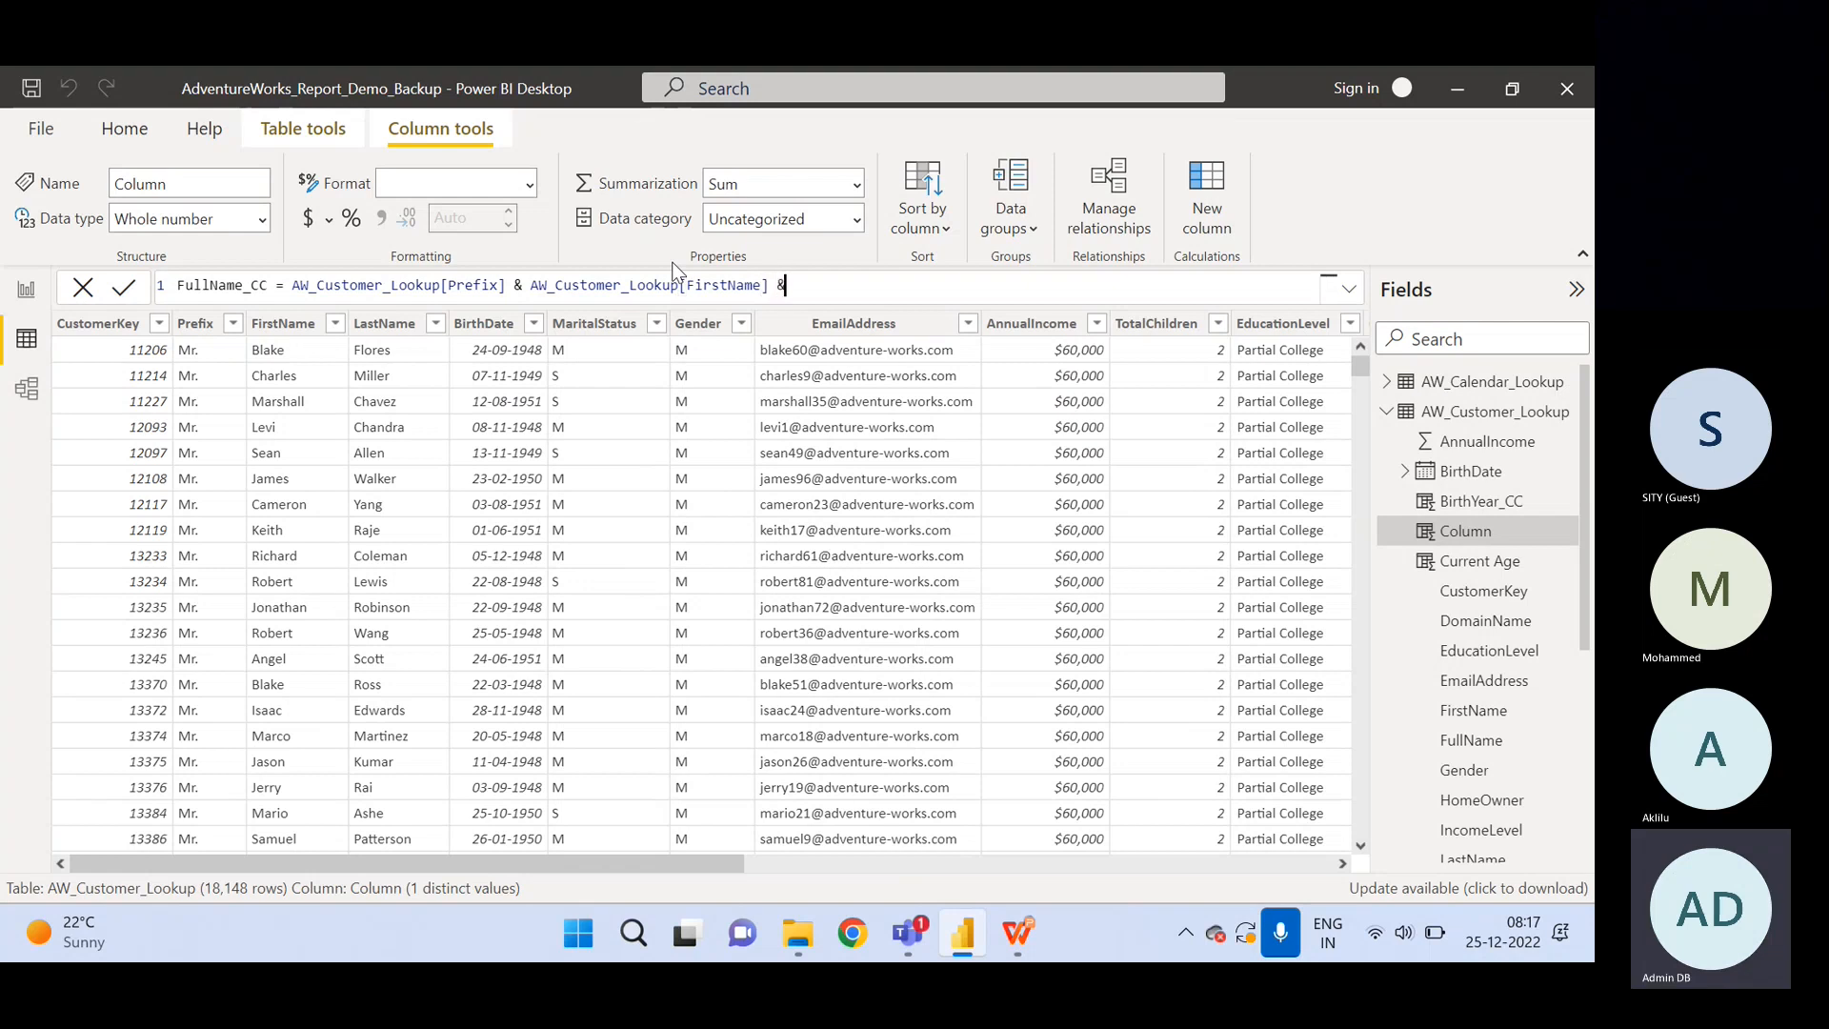
{"action": "type", "text": "LAa"}
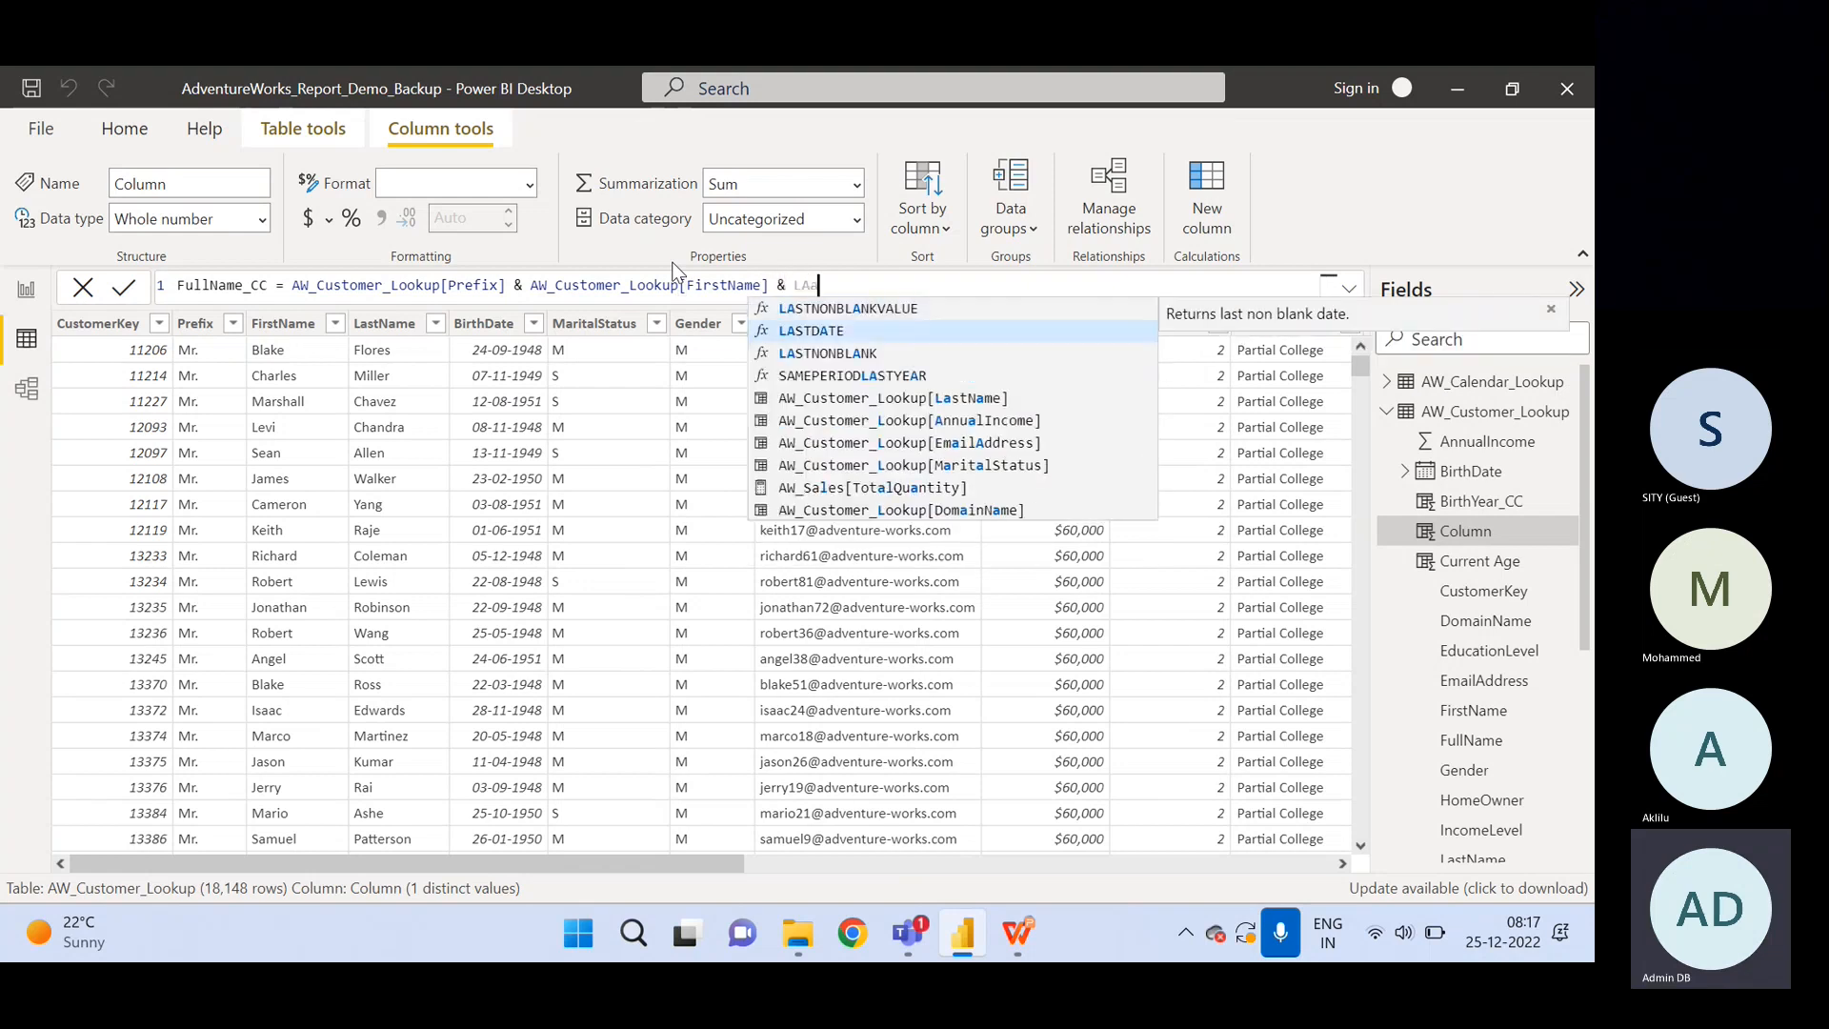
{"action": "key", "text": "BackSpace"}
{"action": "key", "text": "BackSpace"}
{"action": "type", "text": "a"}
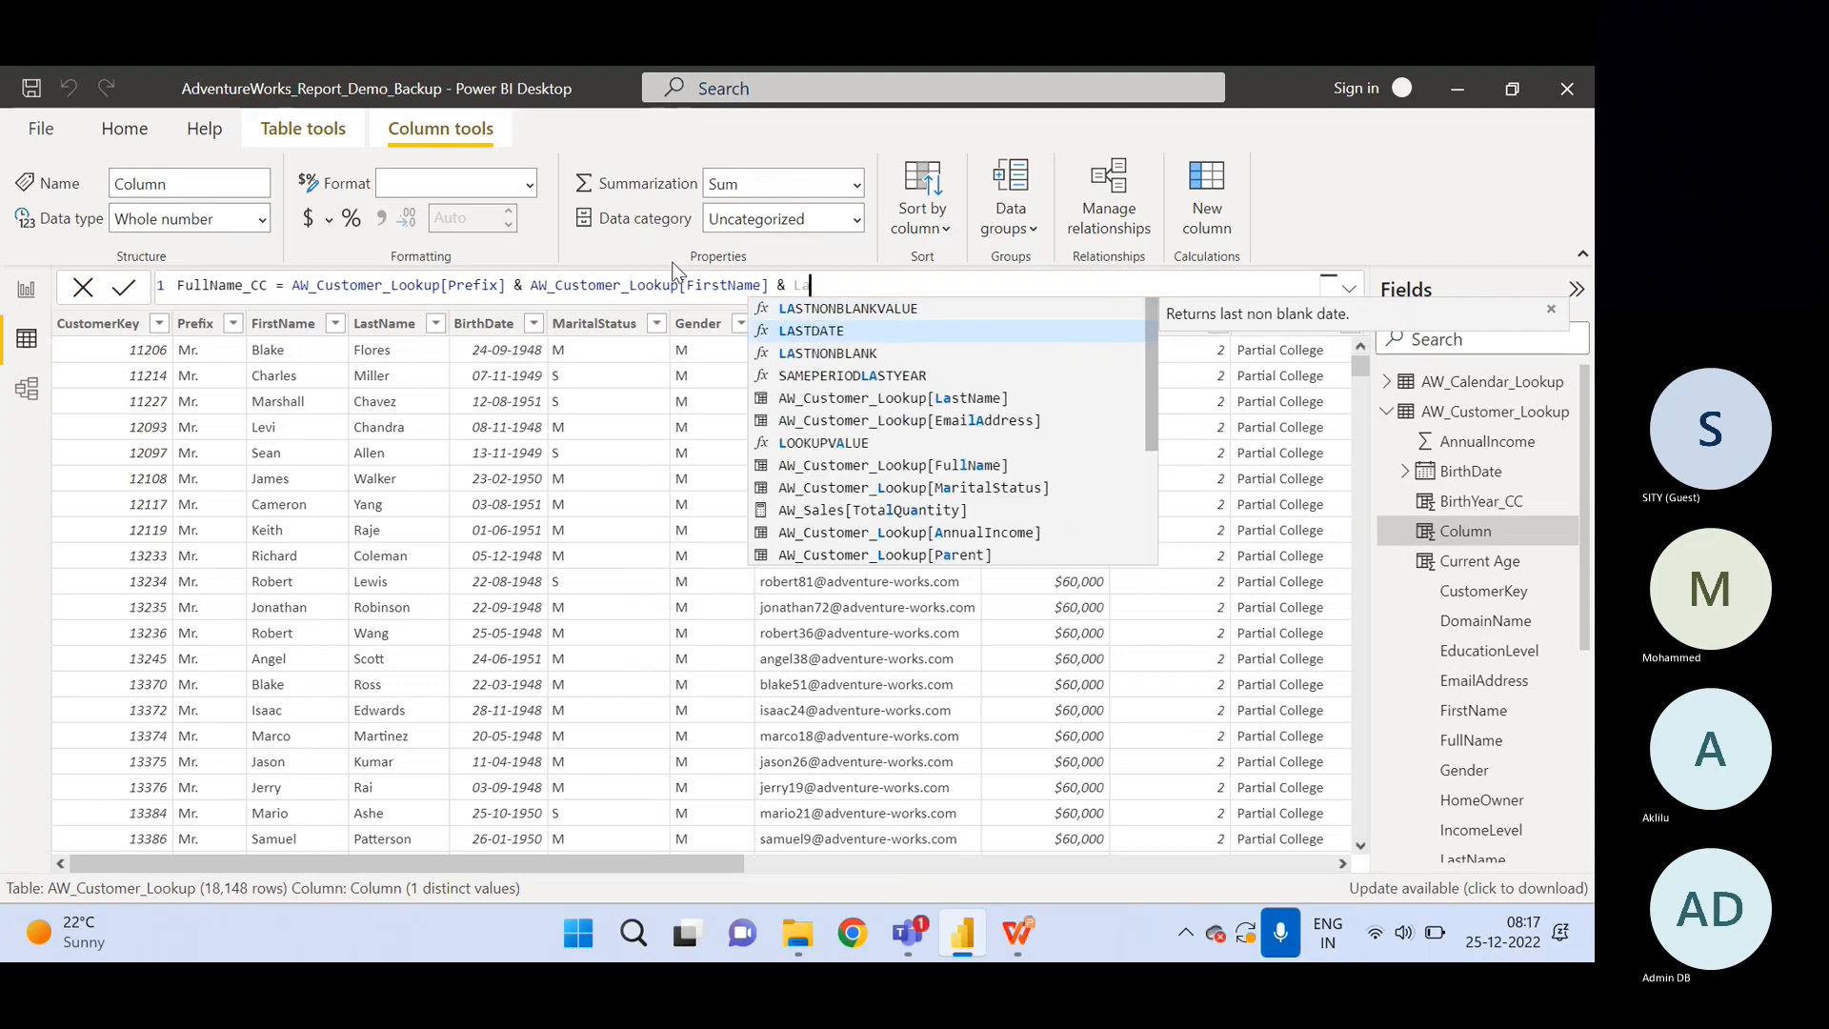
{"action": "type", "text": "st"}
{"action": "key", "text": "Down"}
{"action": "key", "text": "Down"}
{"action": "key", "text": "Down"}
{"action": "key", "text": "Down"}
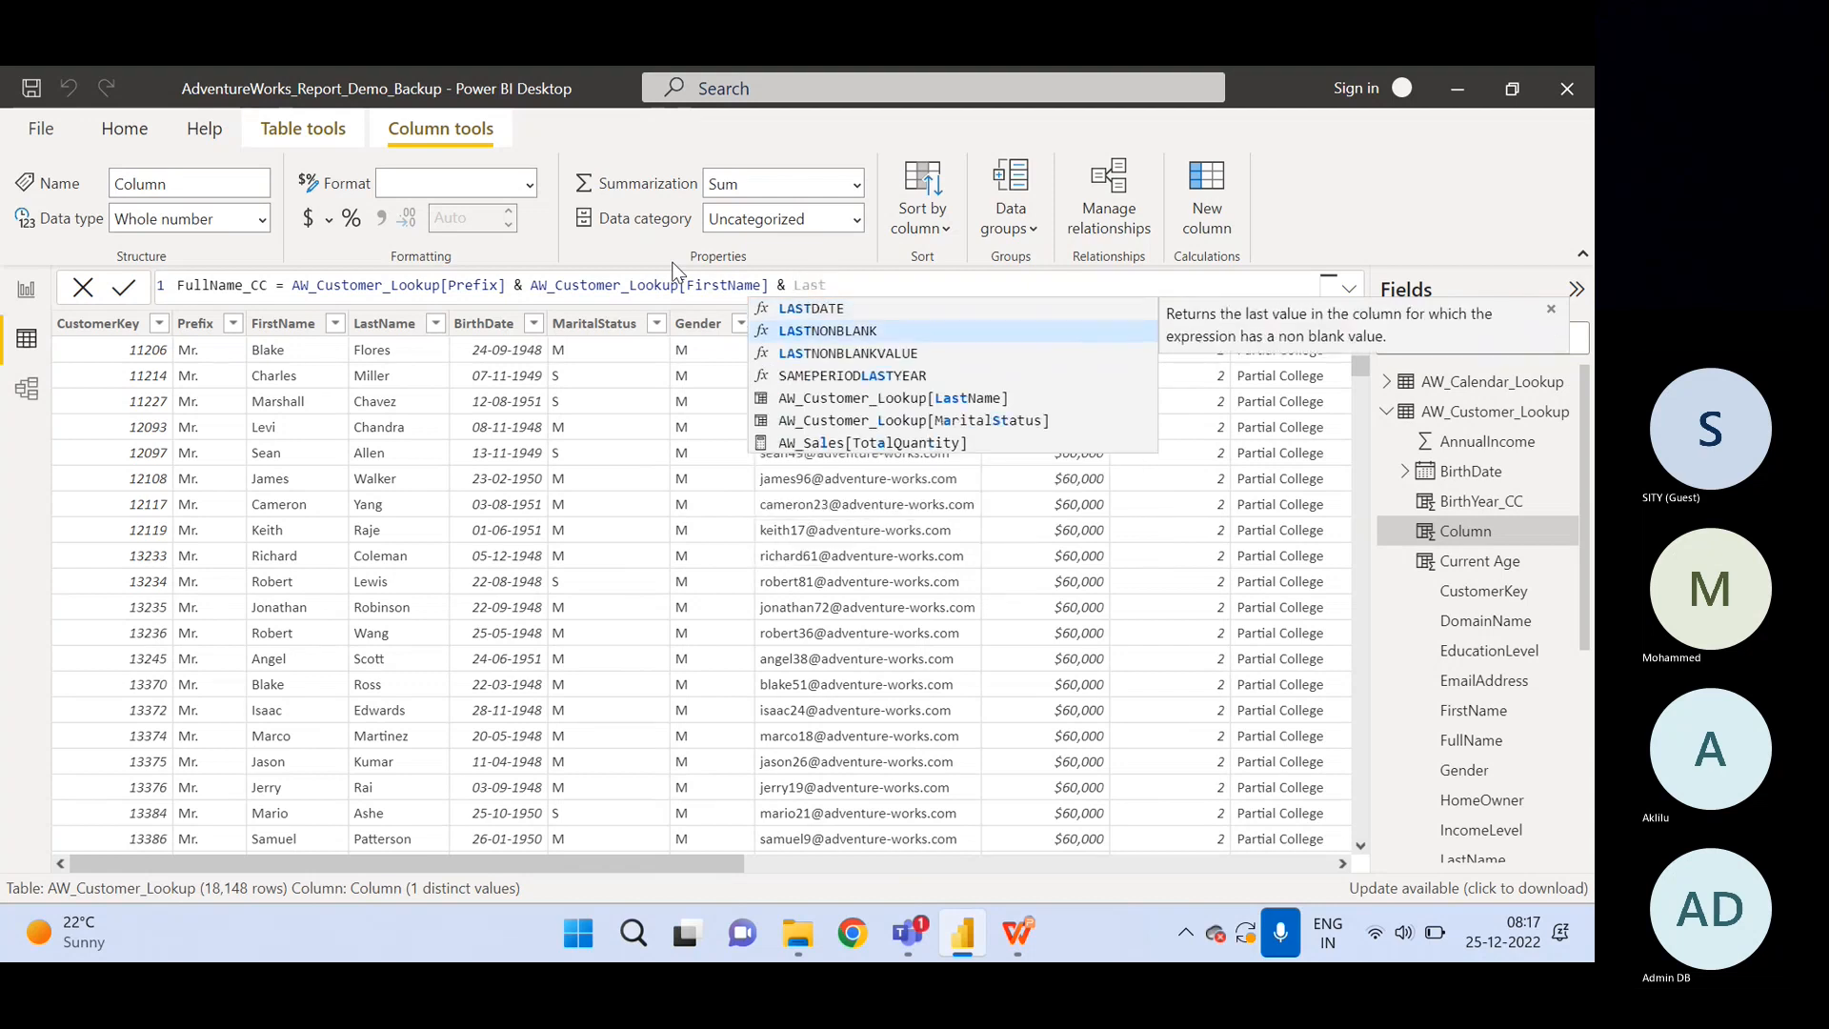
{"action": "key", "text": "Tab"}
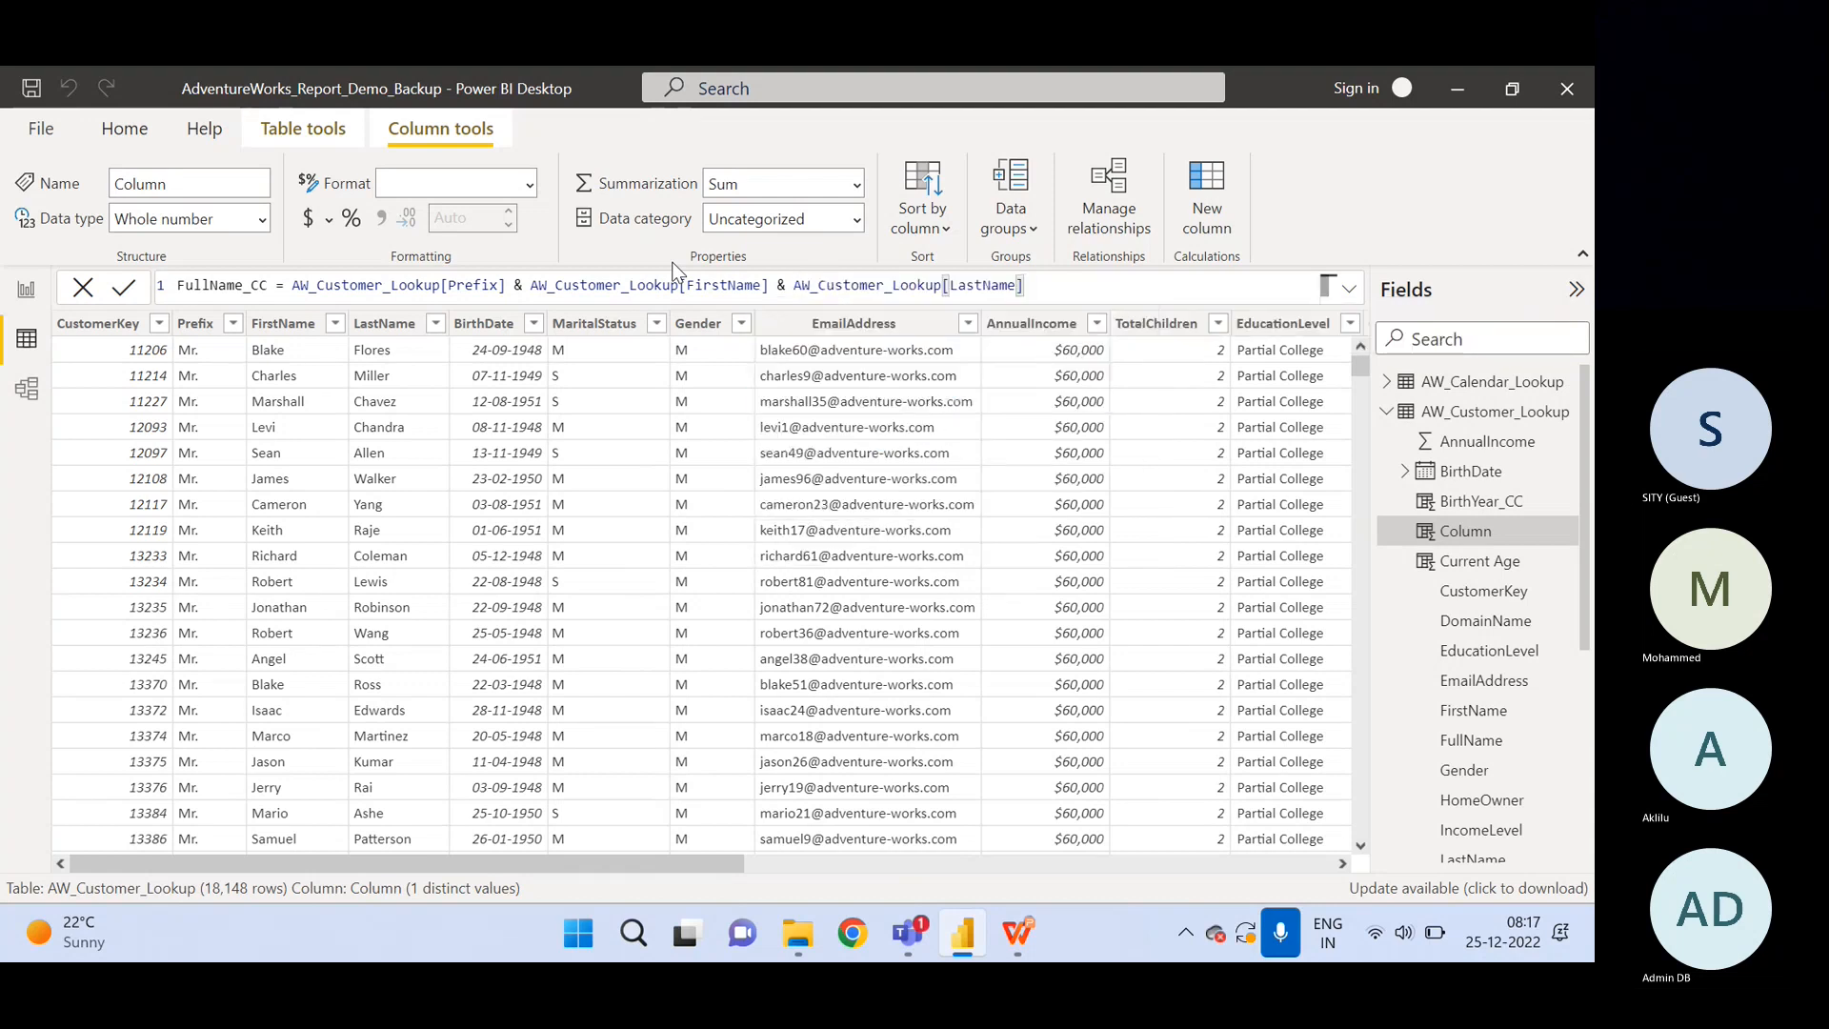
{"action": "key", "text": "Return"}
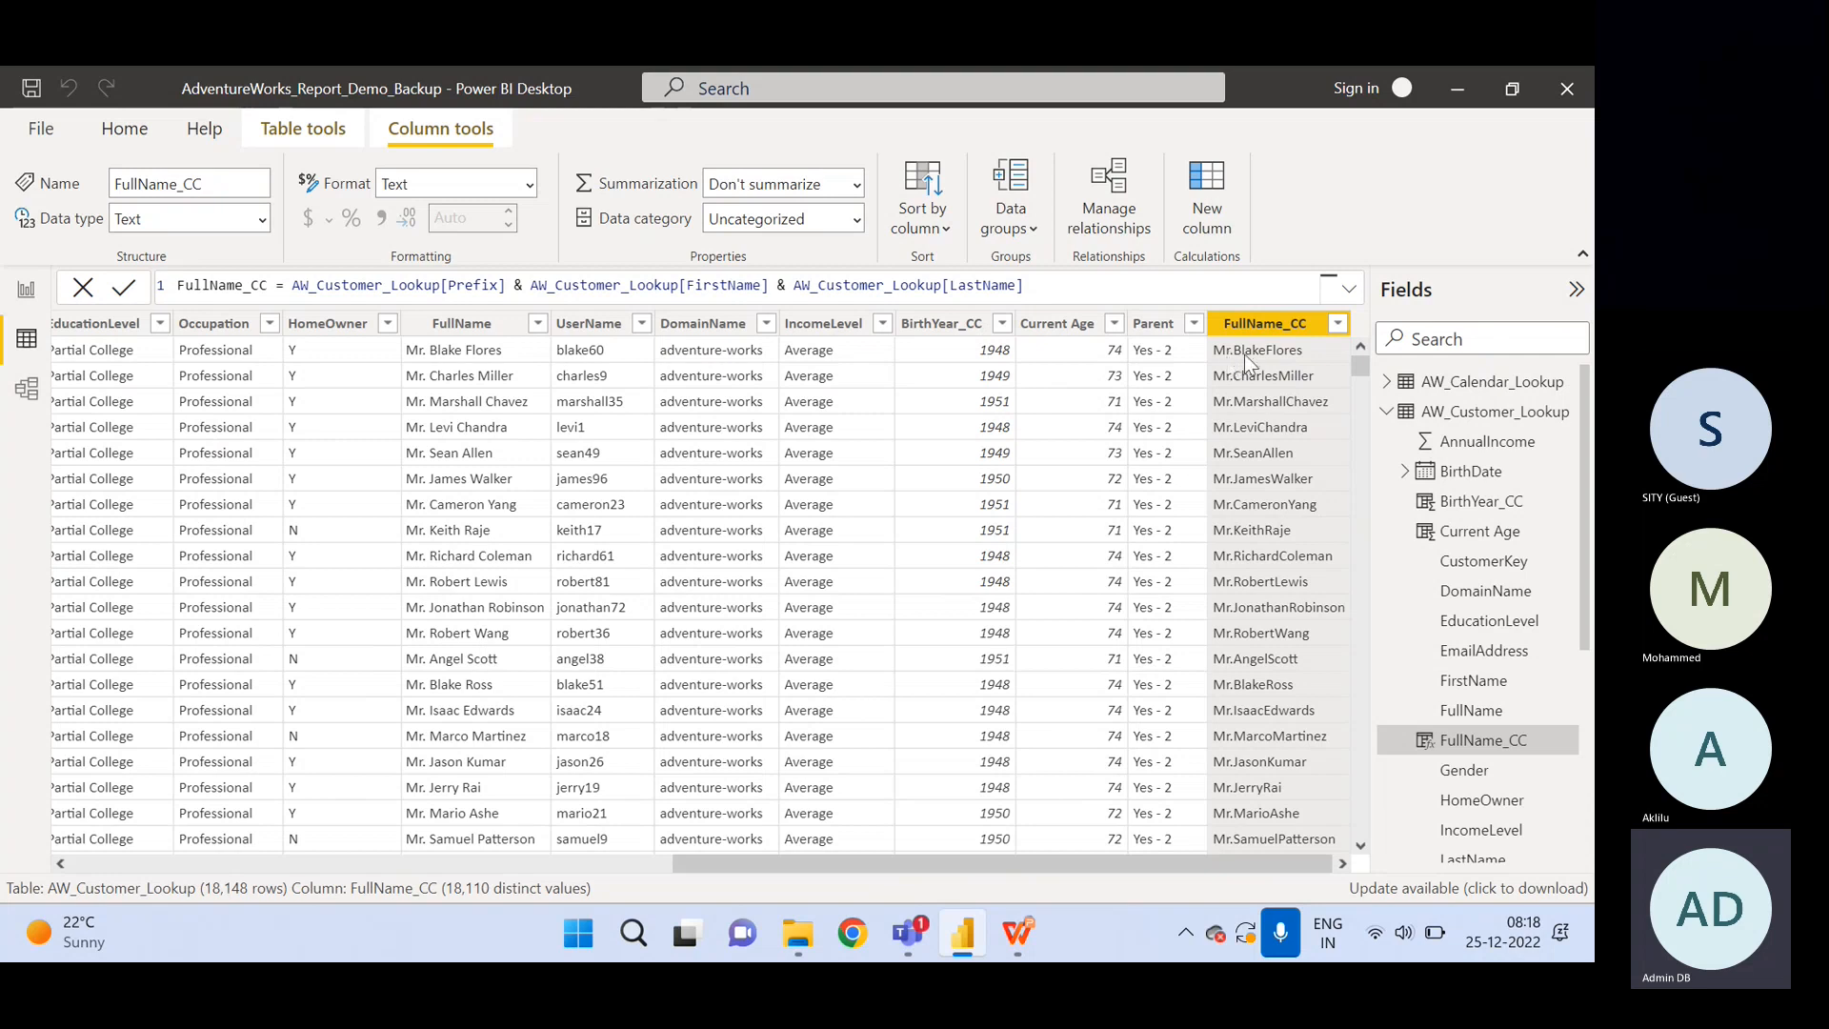
Insert " " separators with the & operator between Prefix, FirstName and LastName in the FullName_CC formula and commit it.
{"action": "left_click", "coordinate": [521, 284]}
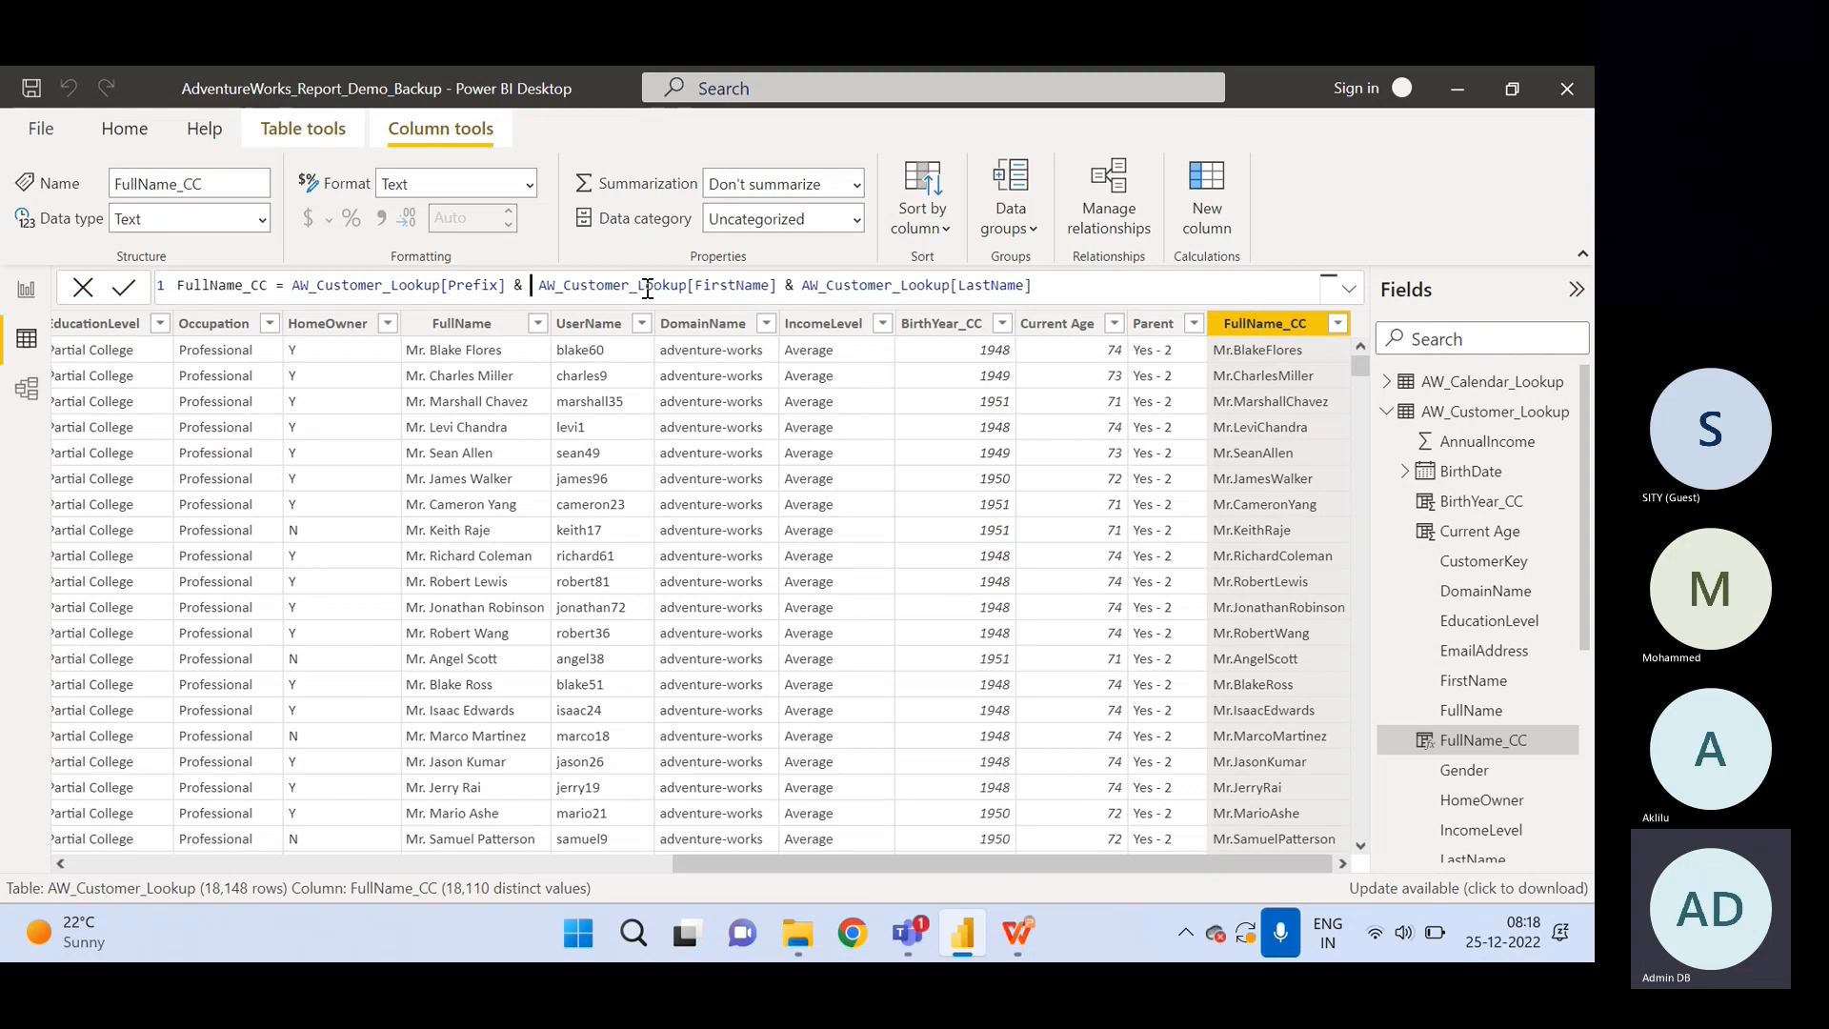
{"action": "type", "text": "\""}
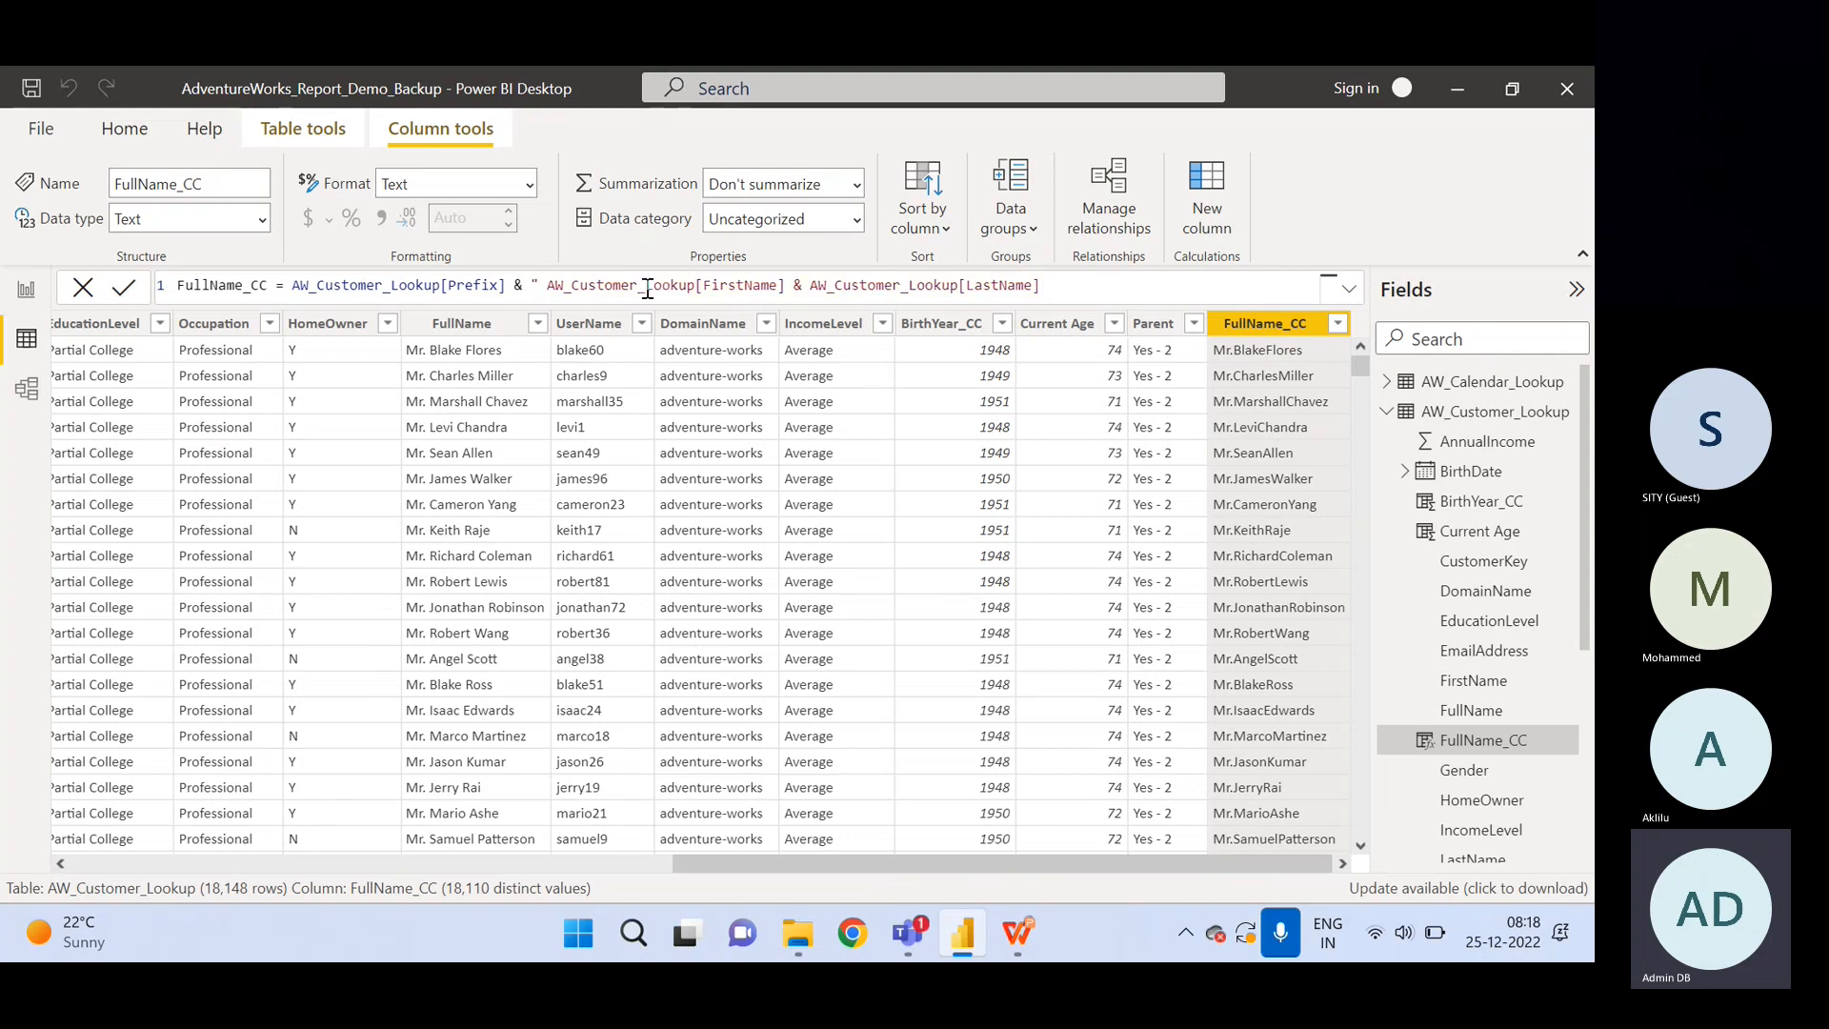
{"action": "type", "text": " \" "}
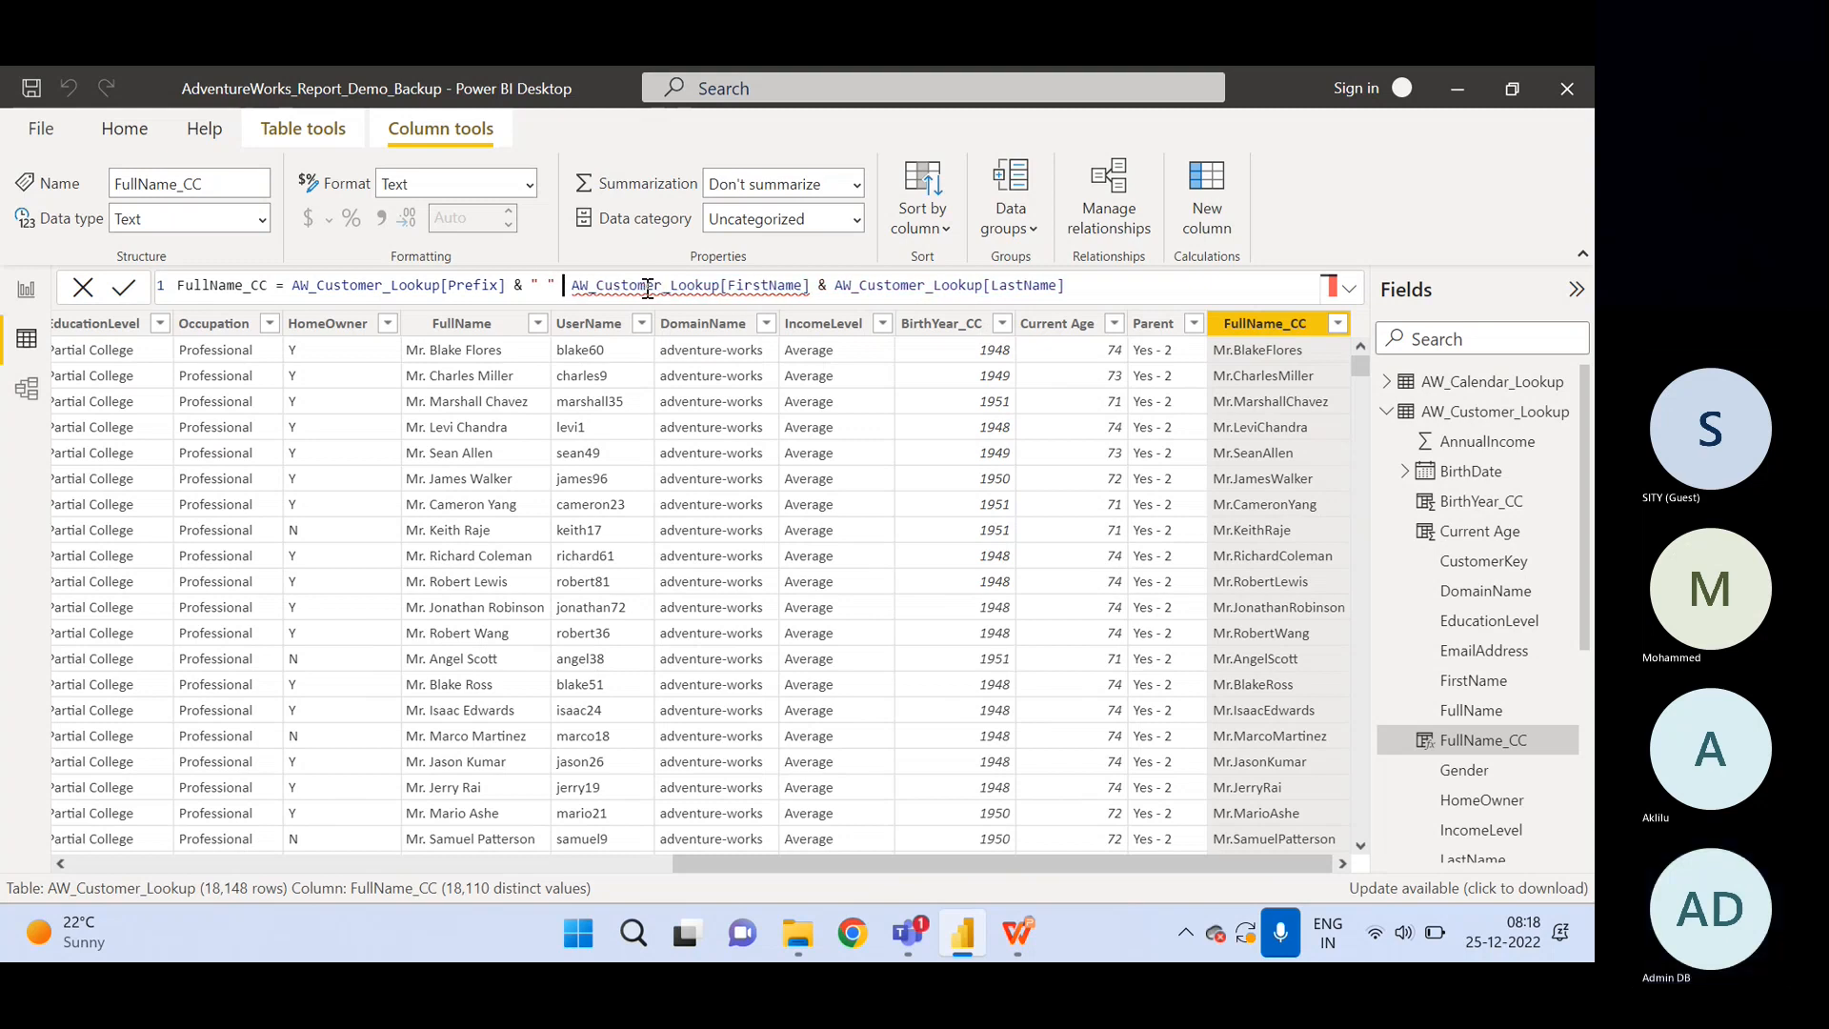
{"action": "type", "text": "&"}
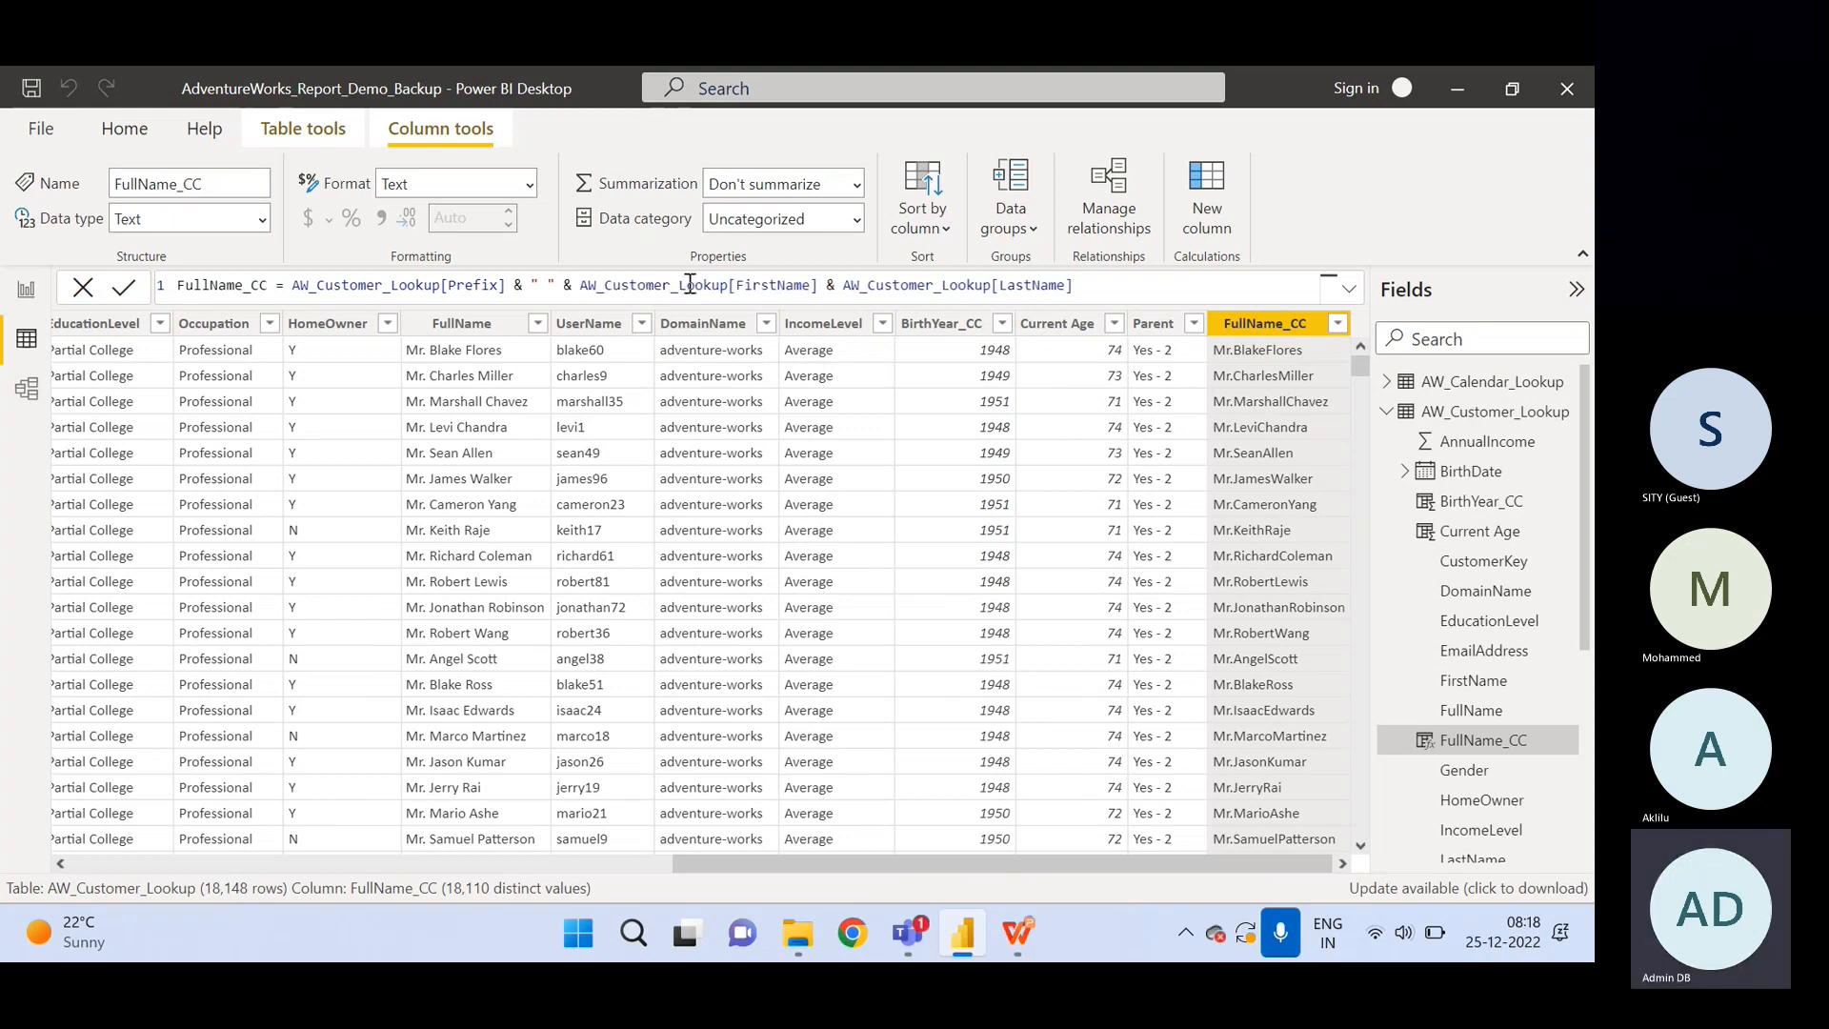
{"action": "left_click", "coordinate": [845, 287]}
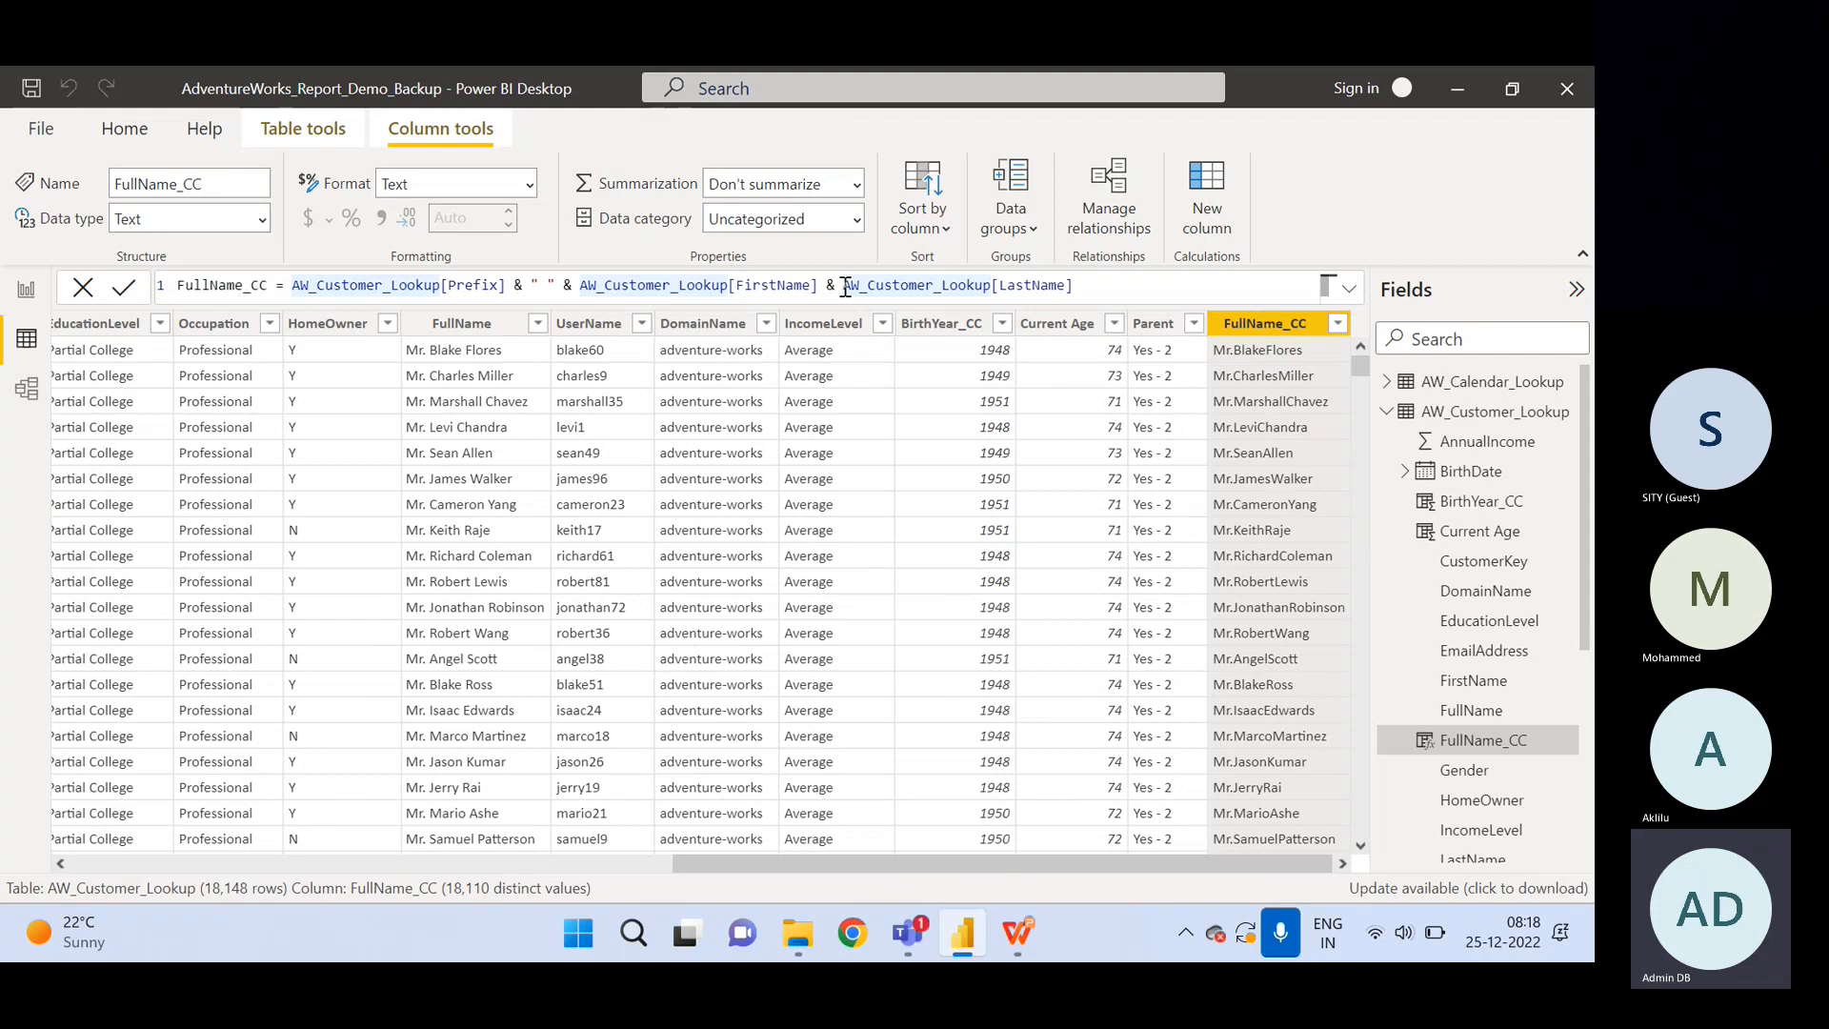
{"action": "type", "text": "\" \""}
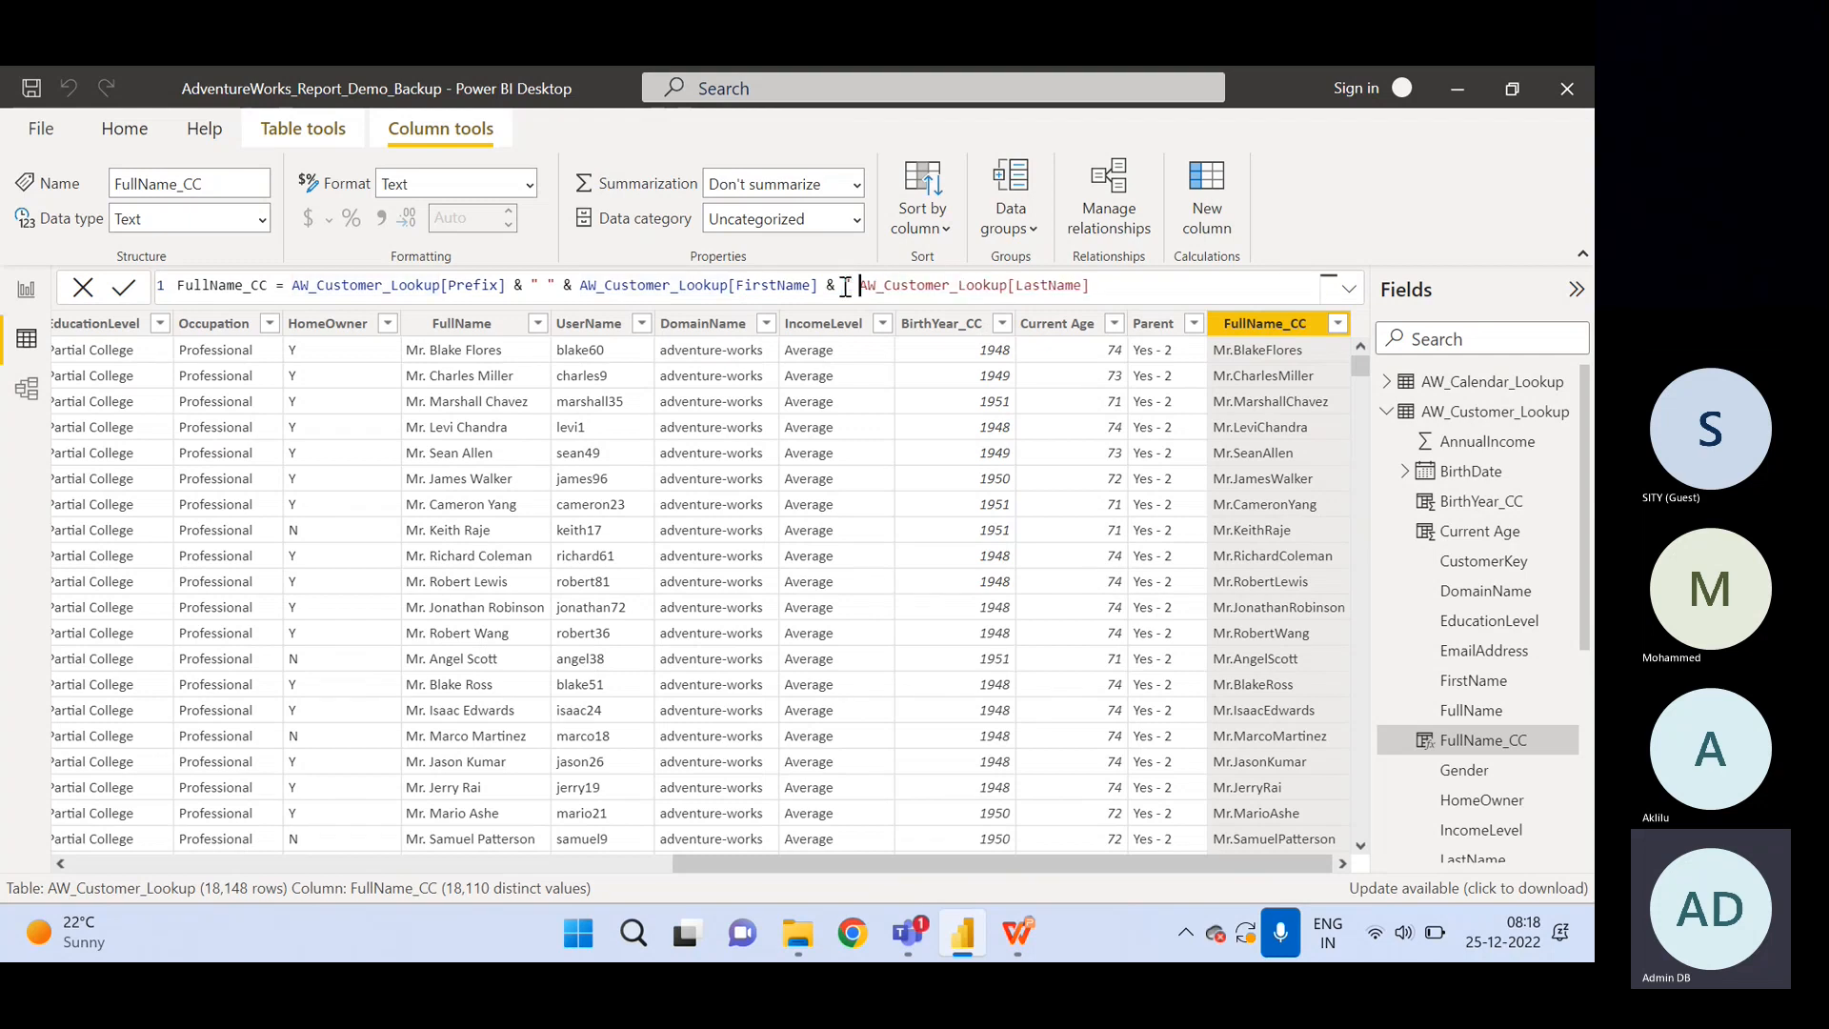
{"action": "type", "text": " &"}
{"action": "left_click", "coordinate": [1138, 286]}
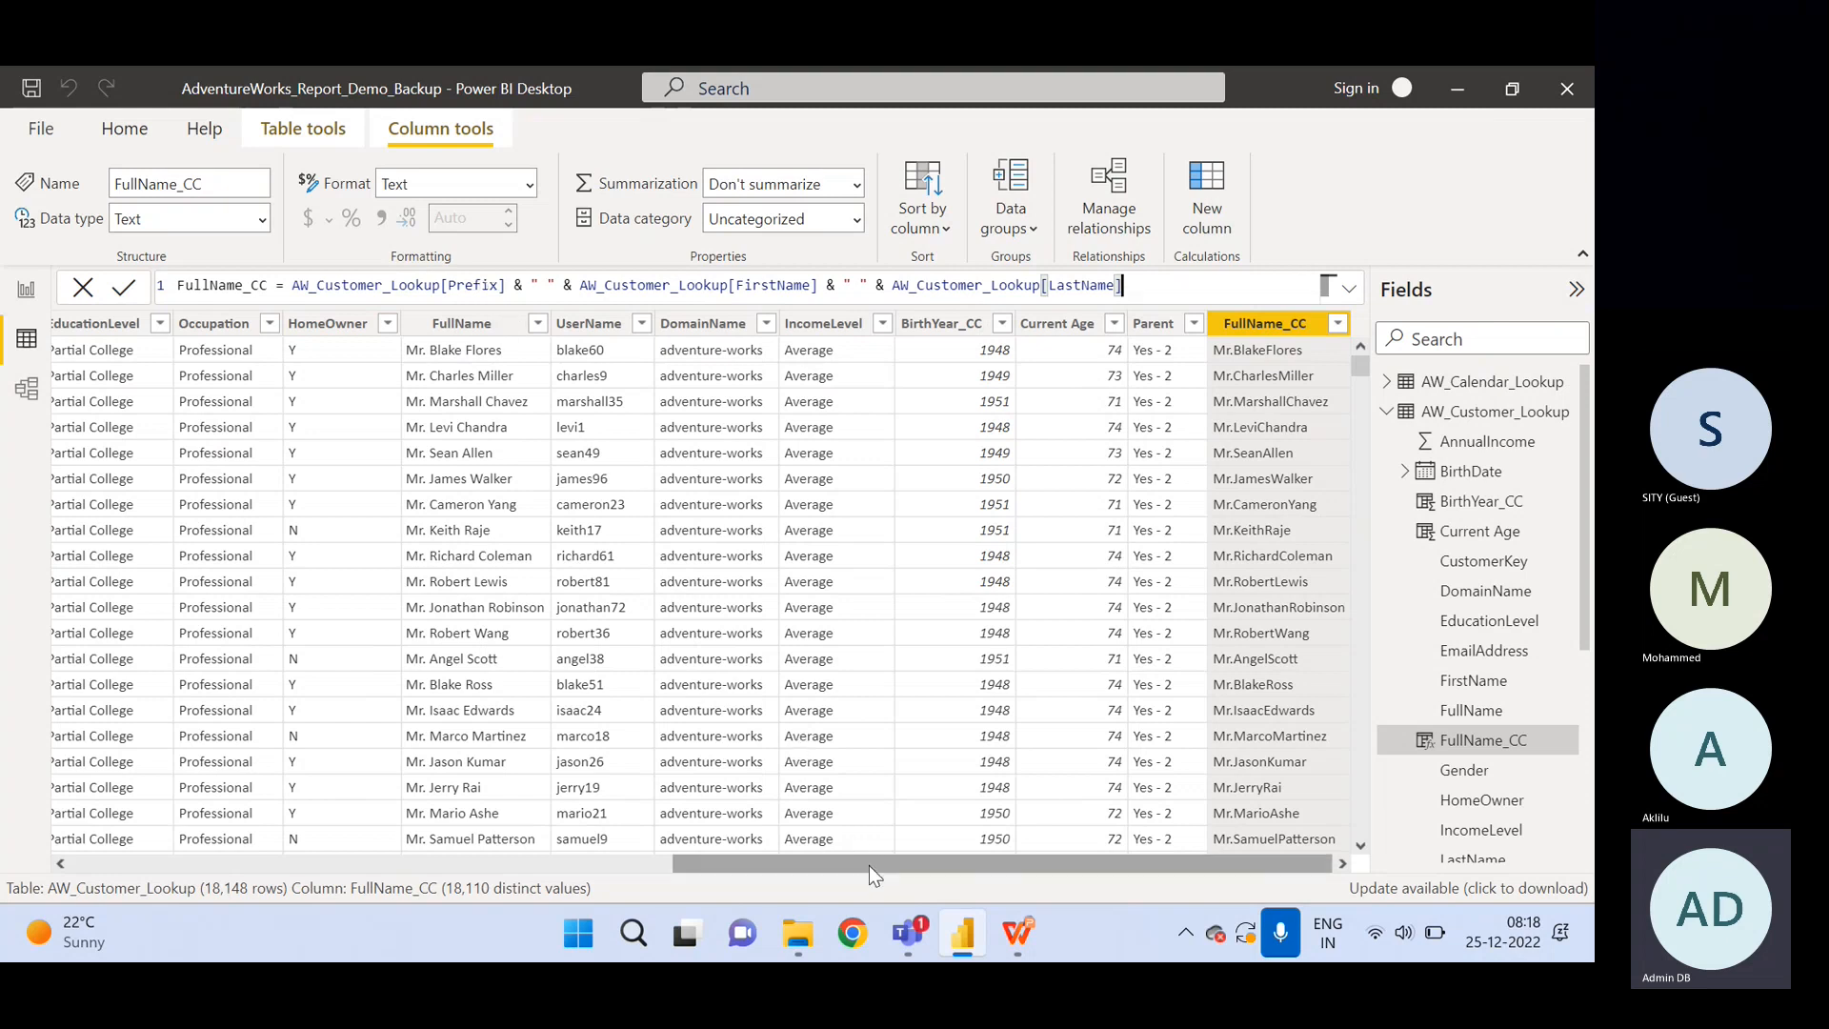
Compare the FullName_CC values with the Prefix, FirstName, LastName and FullName columns across the table.
{"action": "left_click_drag", "start_coordinate": [868, 865], "coordinate": [855, 864]}
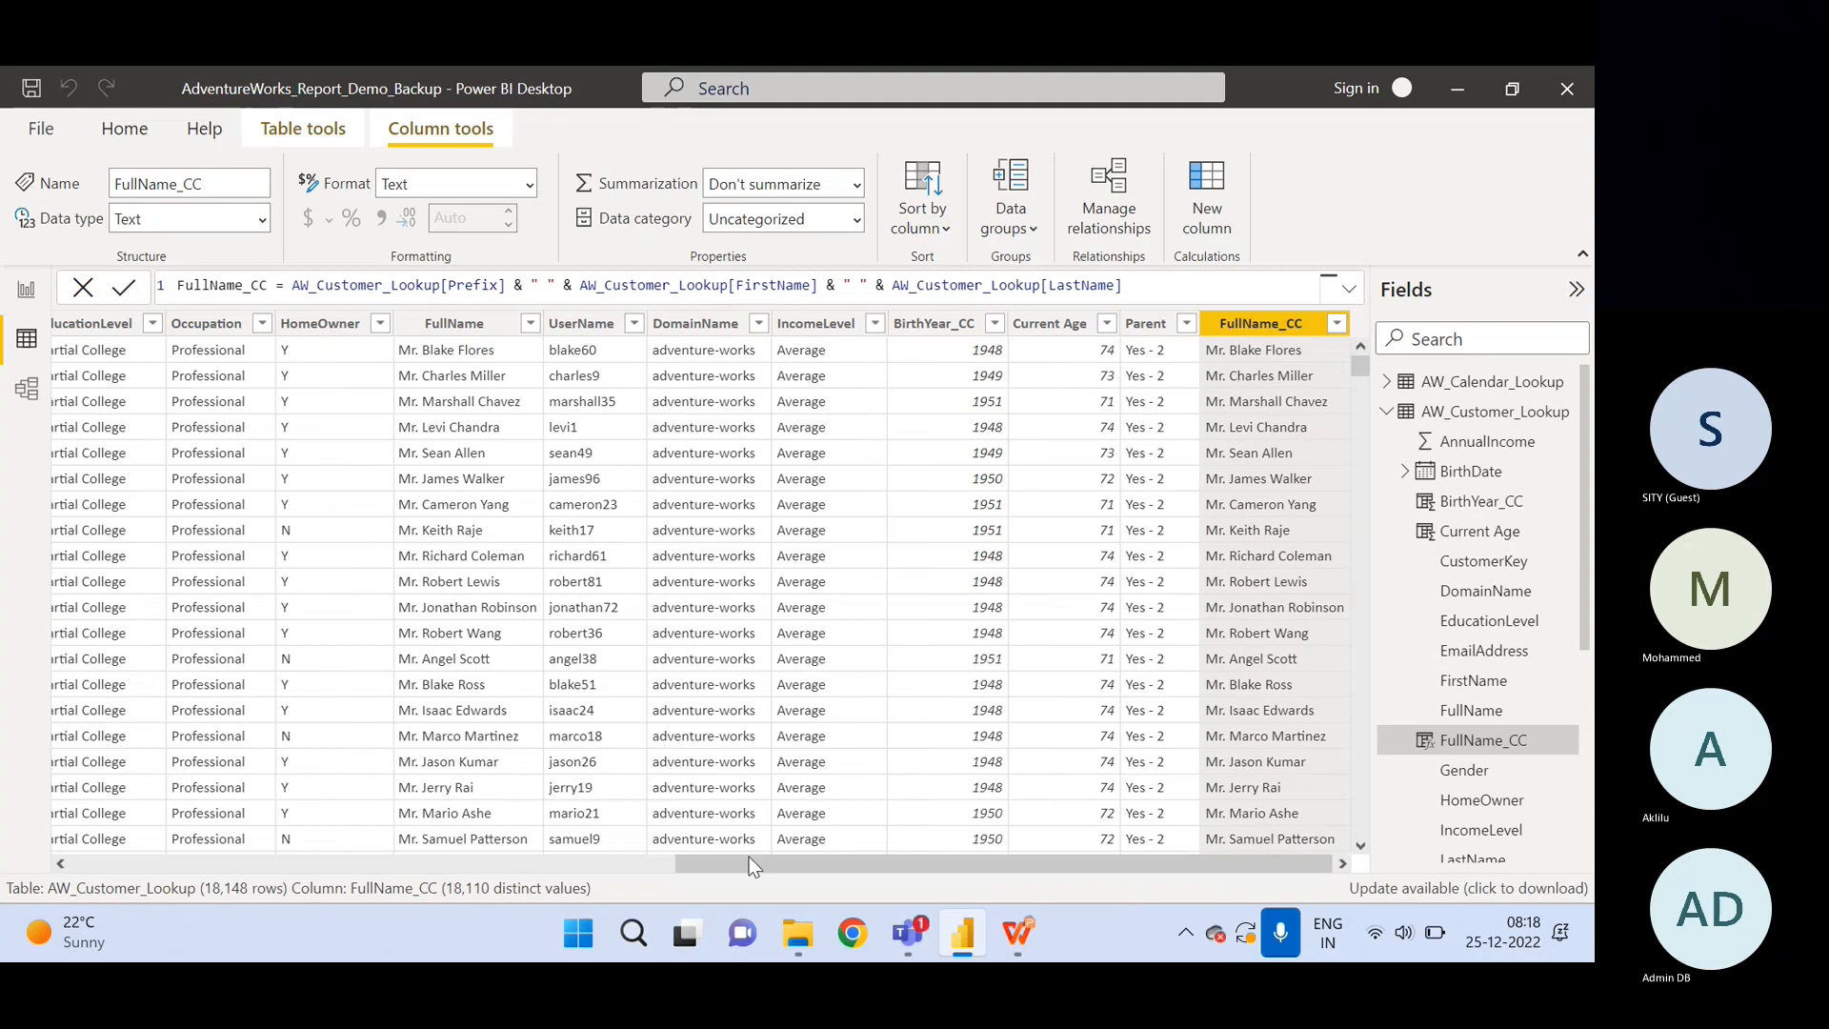
{"action": "left_click_drag", "start_coordinate": [754, 861], "coordinate": [6, 810]}
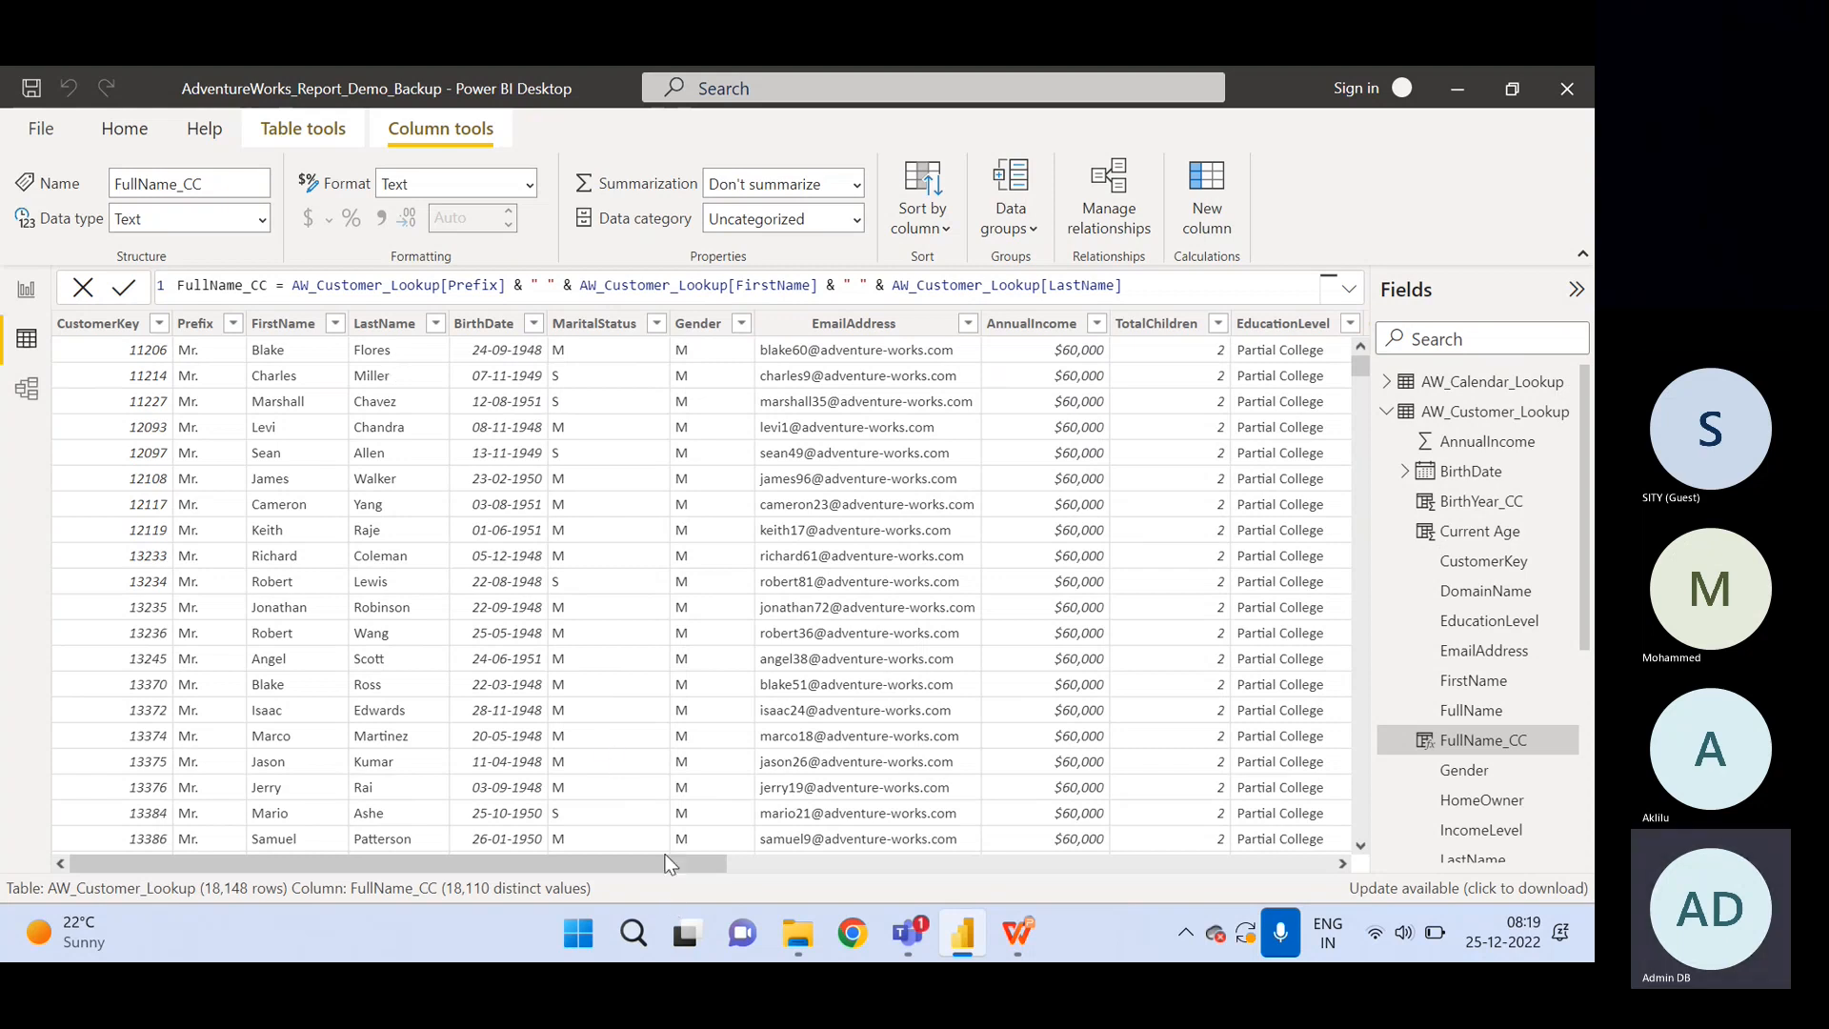
{"action": "left_click_drag", "start_coordinate": [671, 871], "coordinate": [1276, 871]}
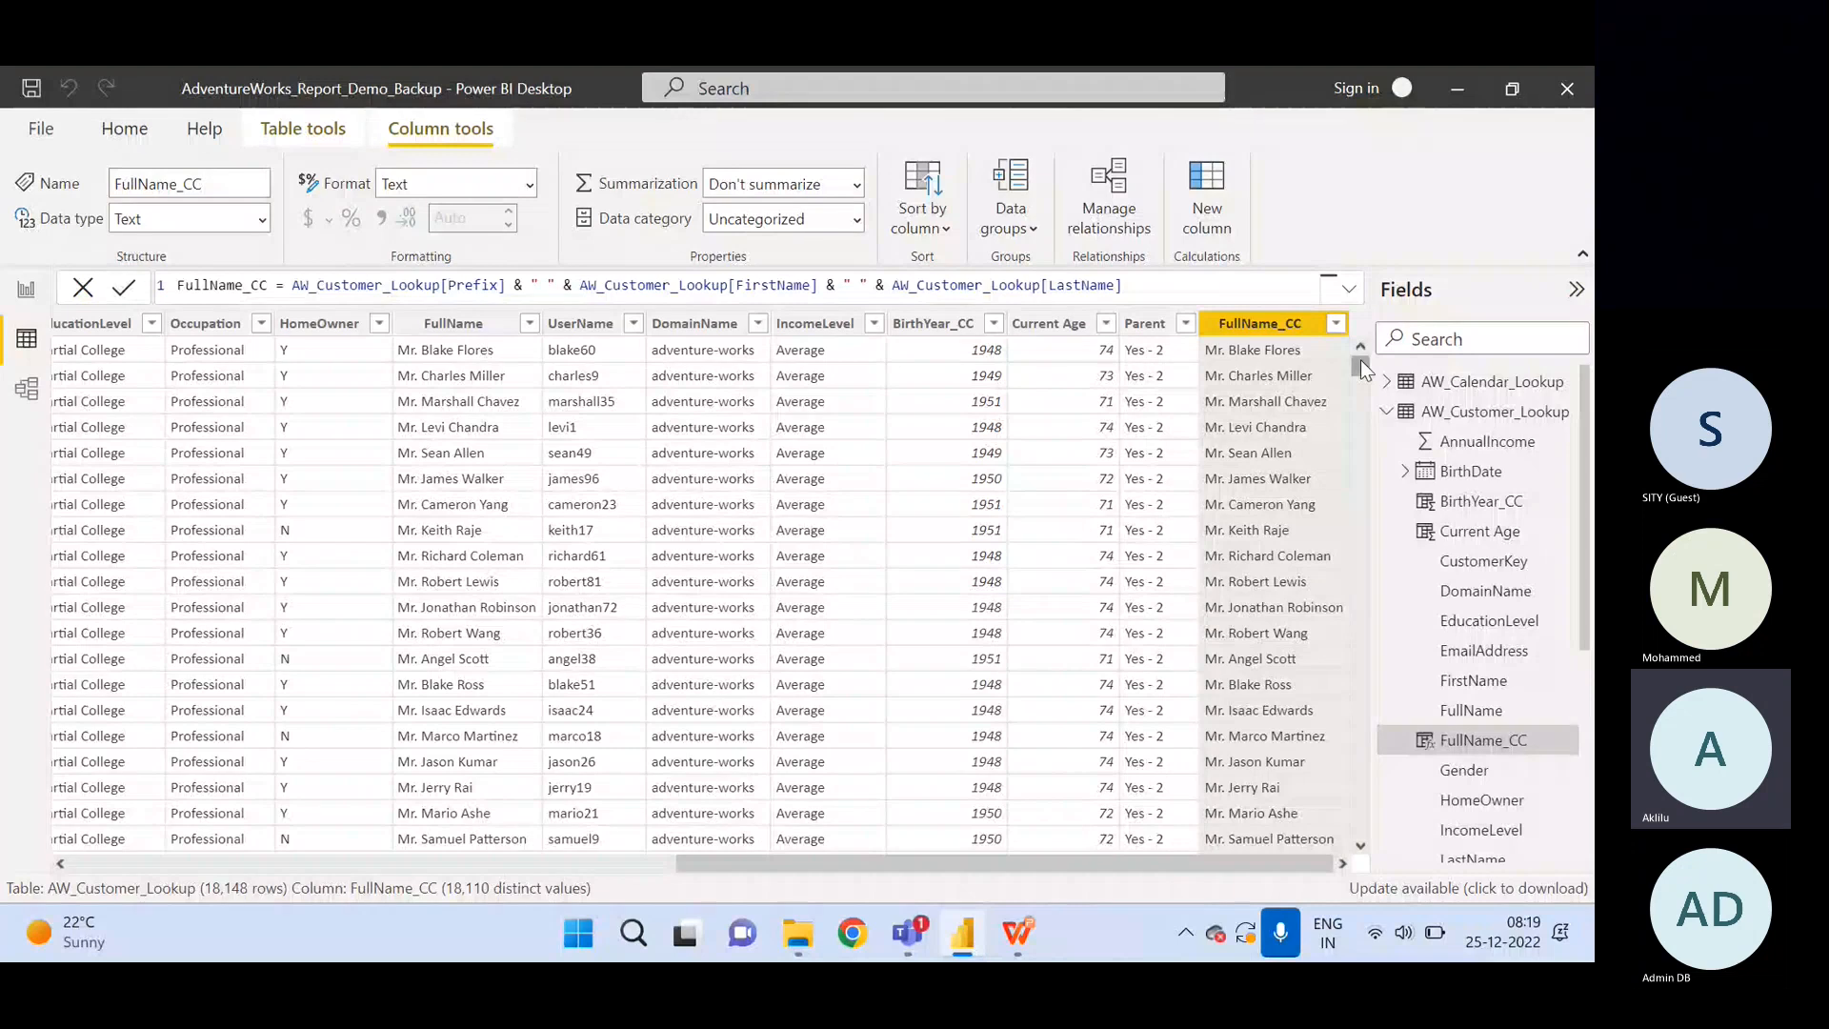
{"action": "left_click_drag", "start_coordinate": [1360, 369], "coordinate": [1369, 354]}
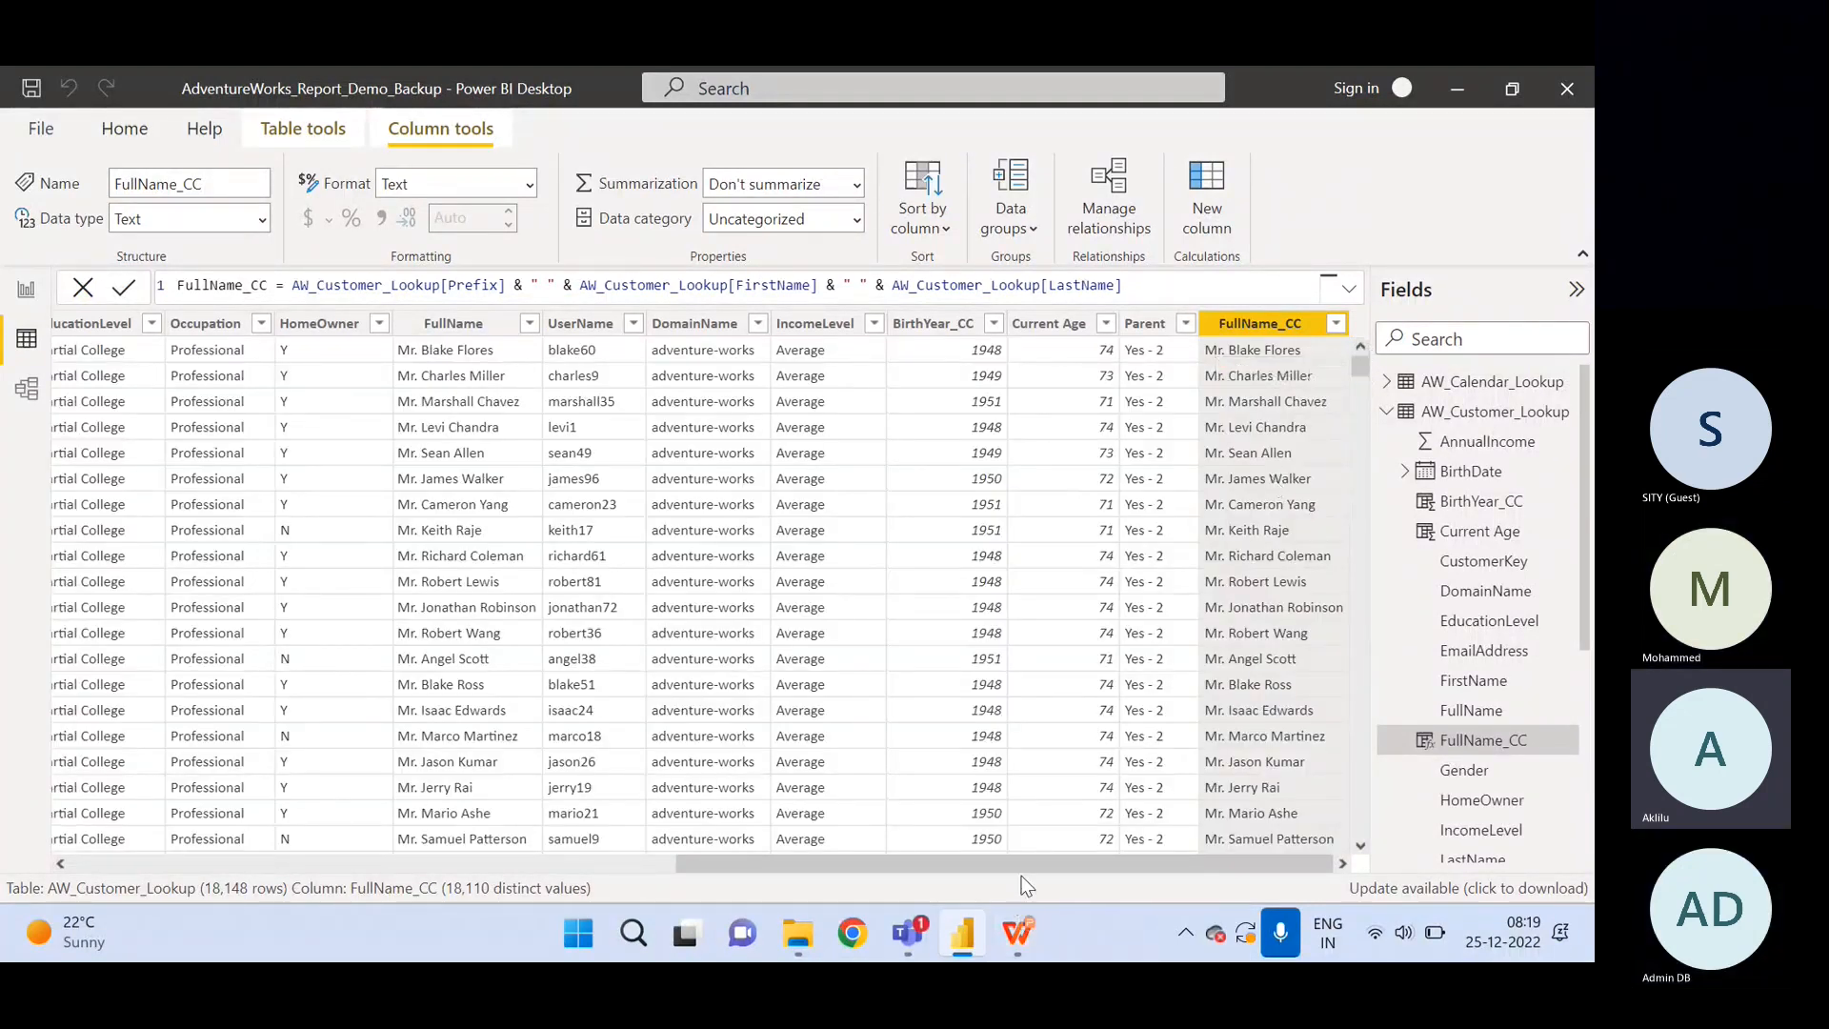
{"action": "left_click_drag", "start_coordinate": [1021, 864], "coordinate": [416, 866]}
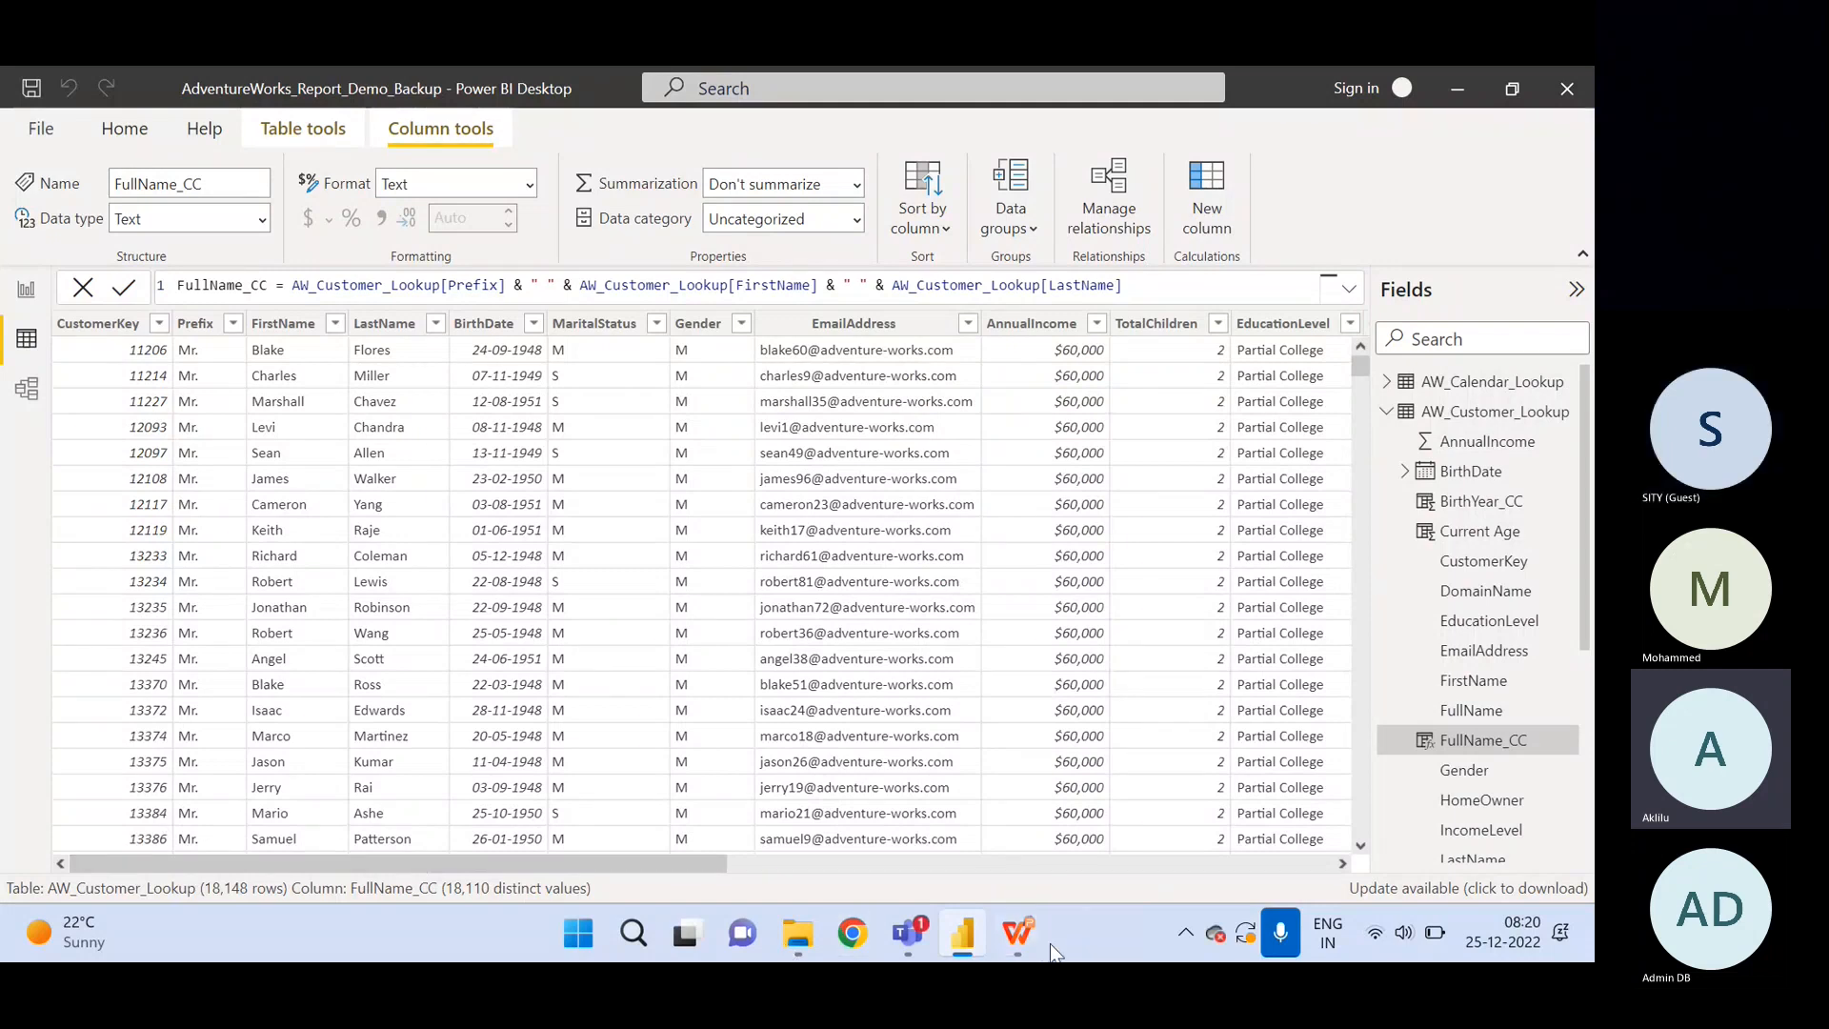
Switch to the Class_PPT presentation in WPS Office and review the Text functions list on slide 15.
{"action": "left_click", "coordinate": [1019, 936]}
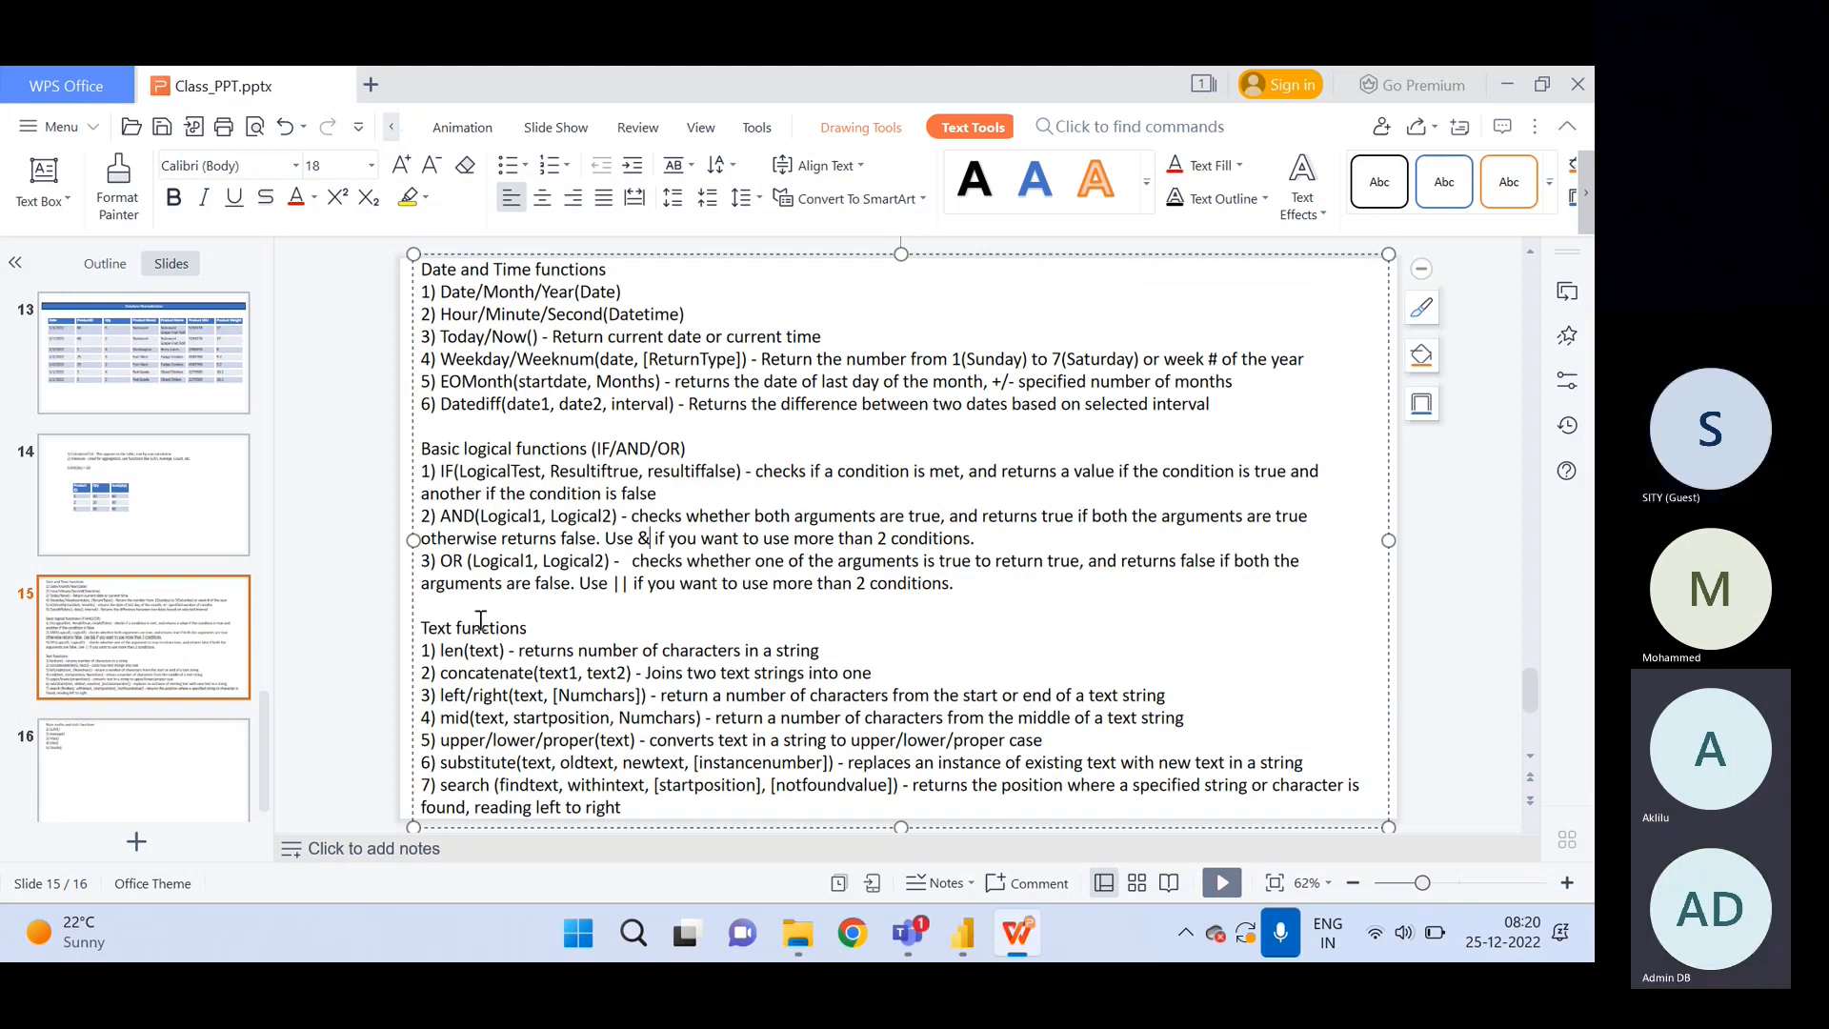
{"action": "left_click_drag", "start_coordinate": [481, 625], "coordinate": [612, 808]}
{"action": "left_click", "coordinate": [612, 807]}
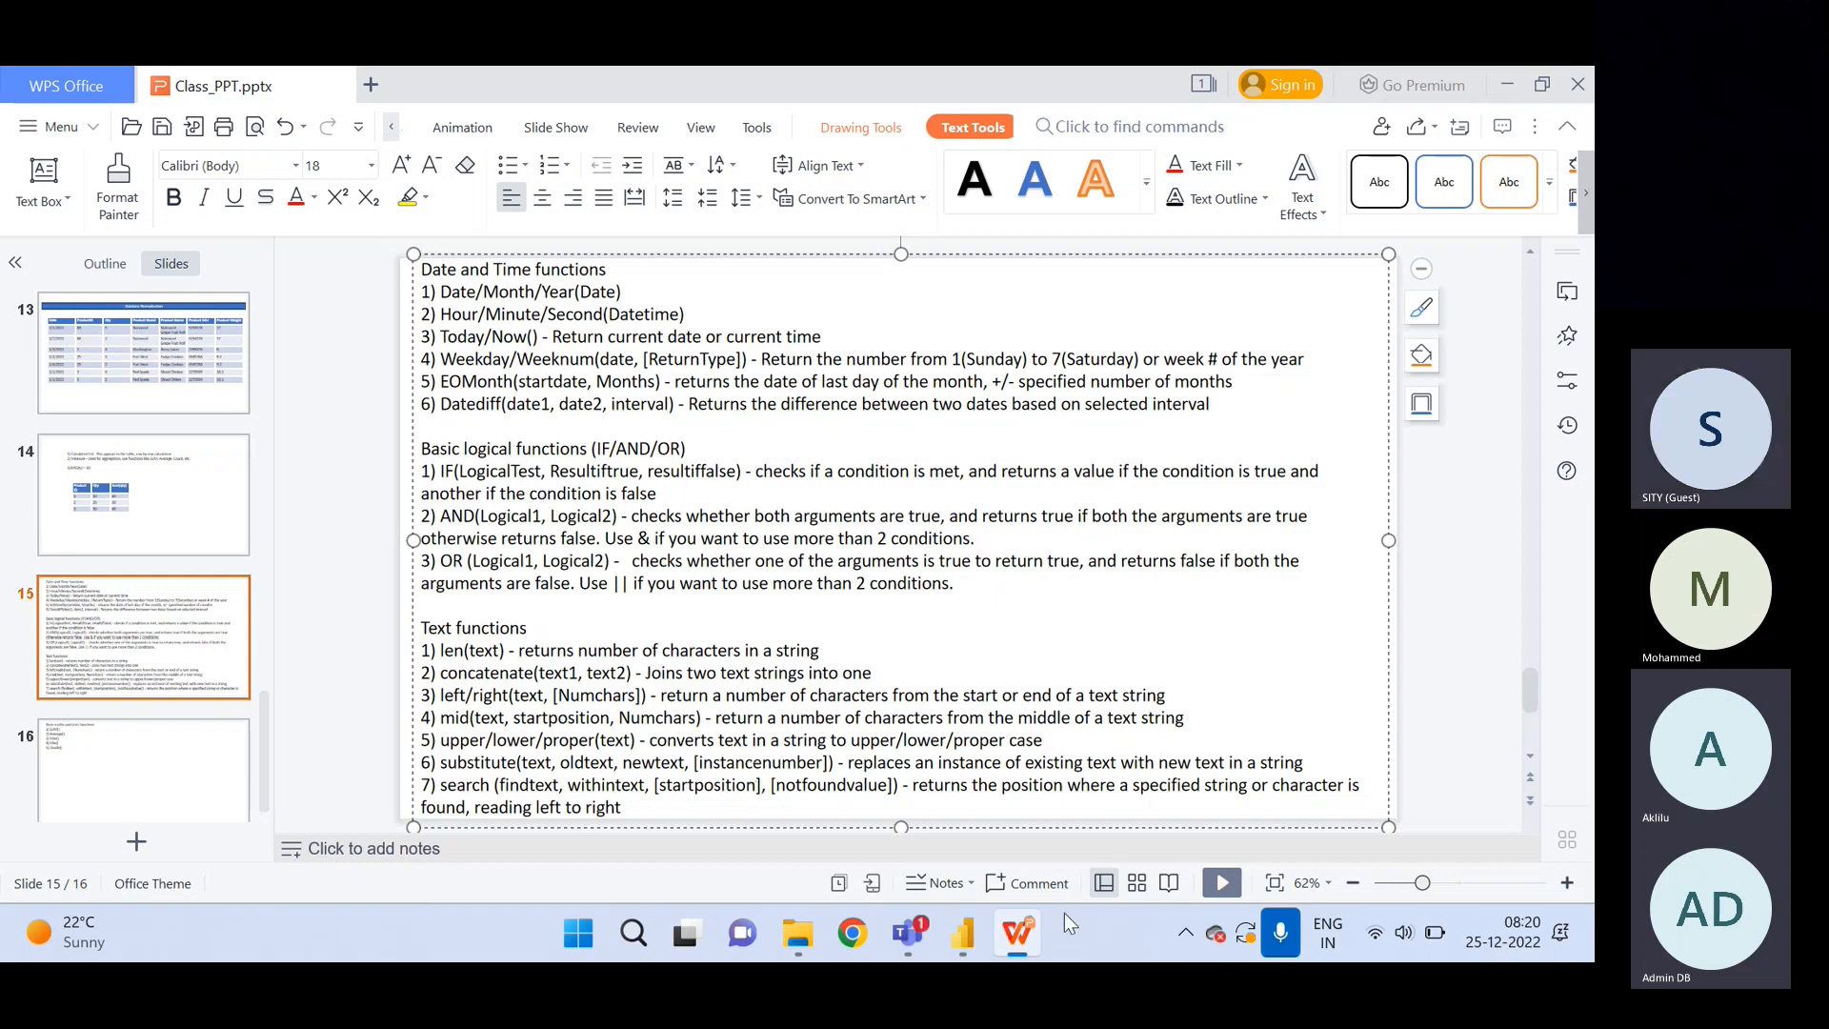
{"action": "left_click", "coordinate": [969, 925]}
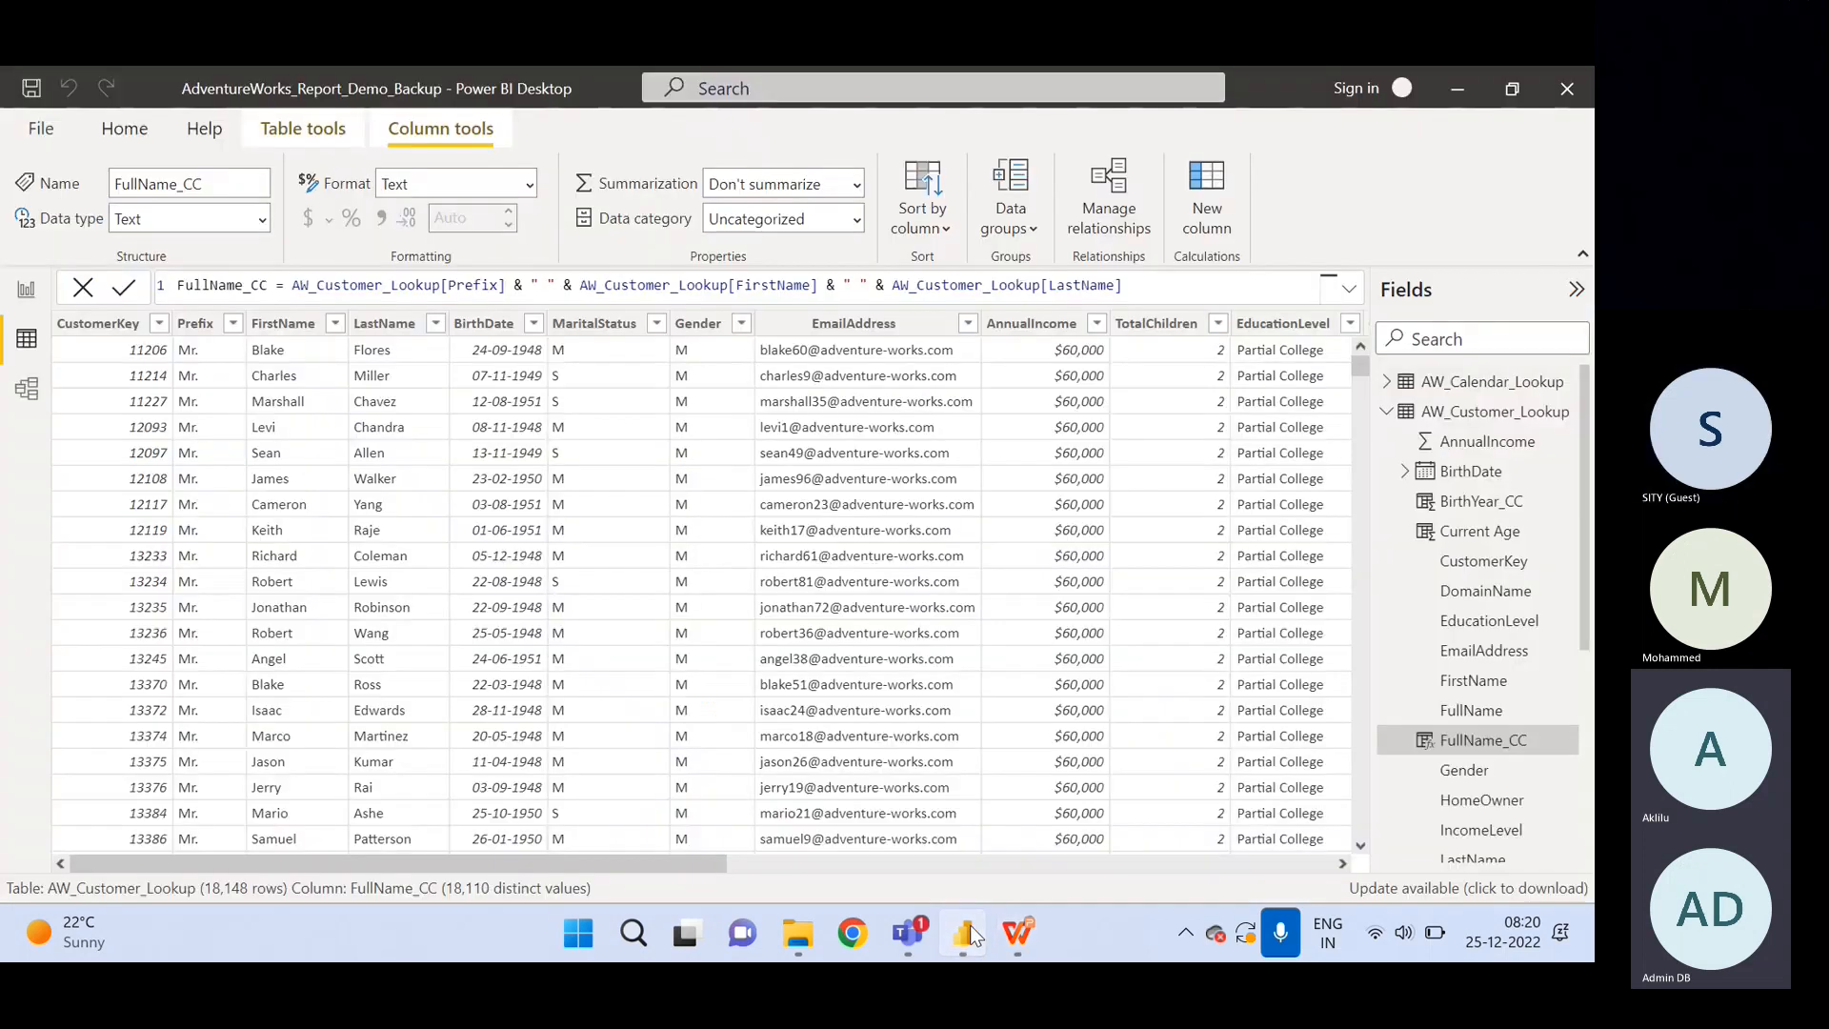
{"action": "left_click", "coordinate": [970, 925]}
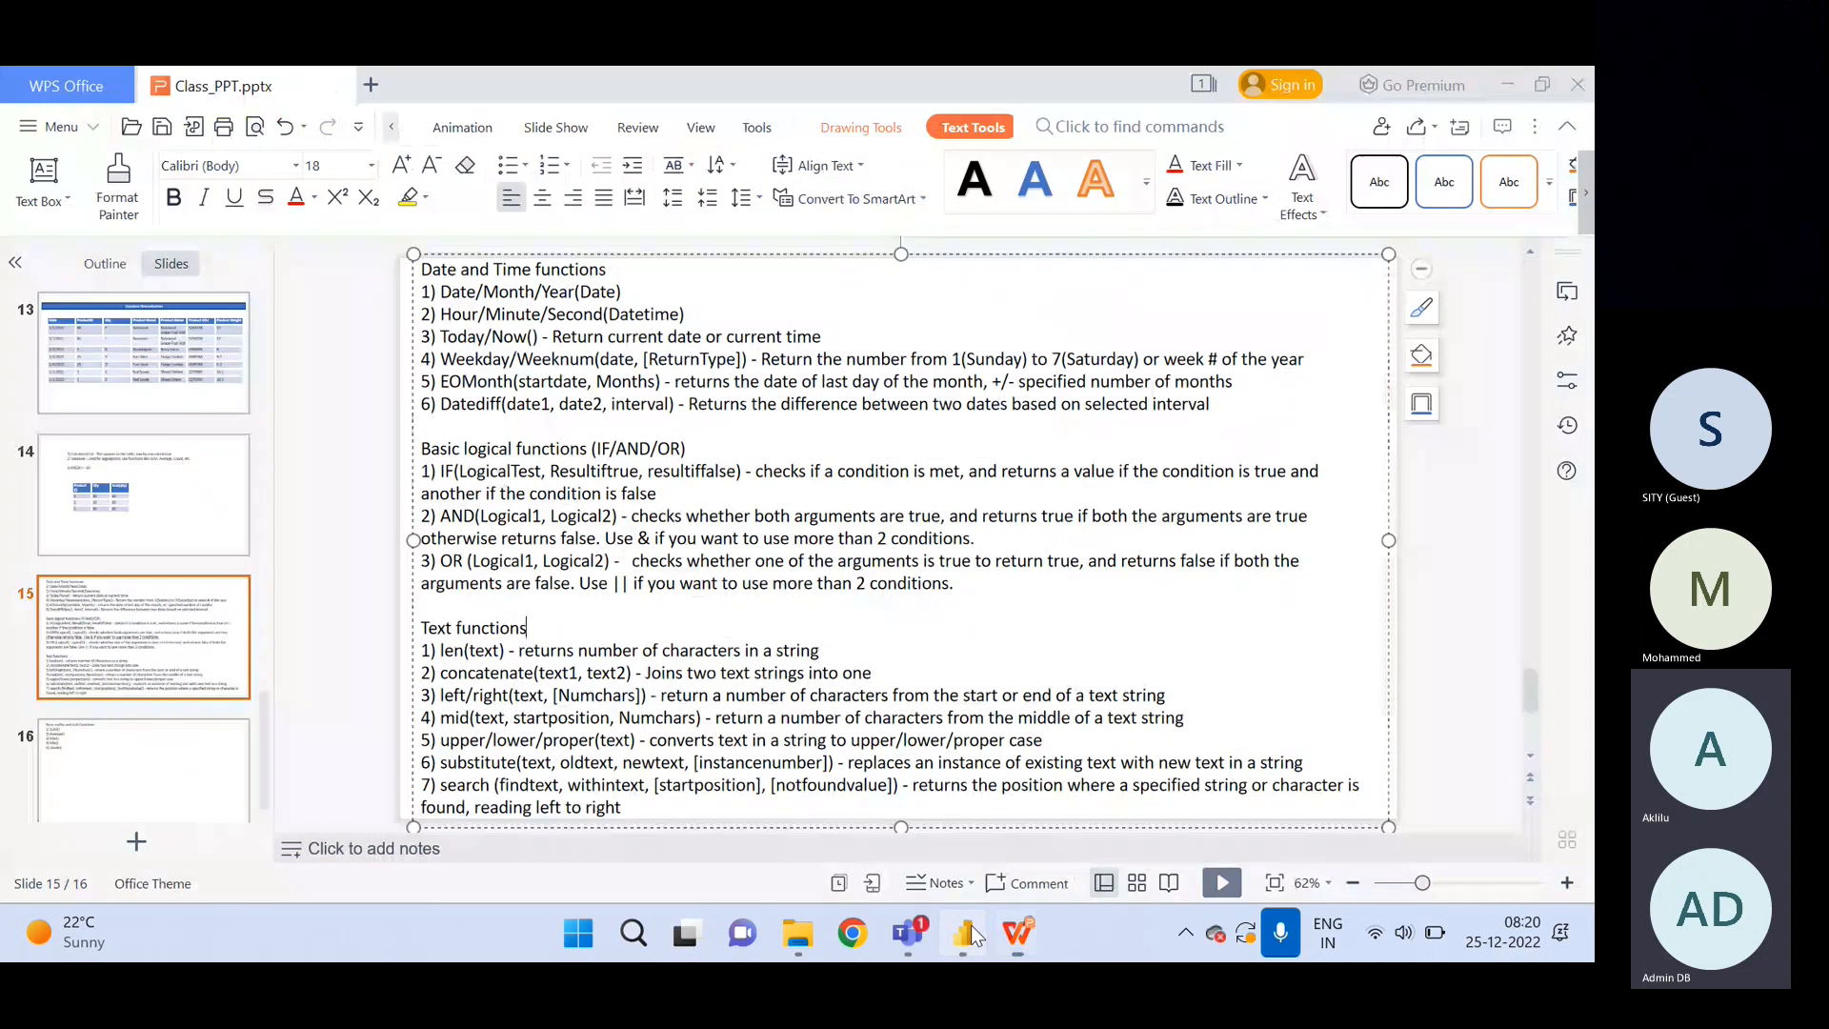
Switch to Power BI Desktop and examine the Parent column's IF formula in AW_Customer_Lookup against the source columns.
{"action": "left_click", "coordinate": [970, 924]}
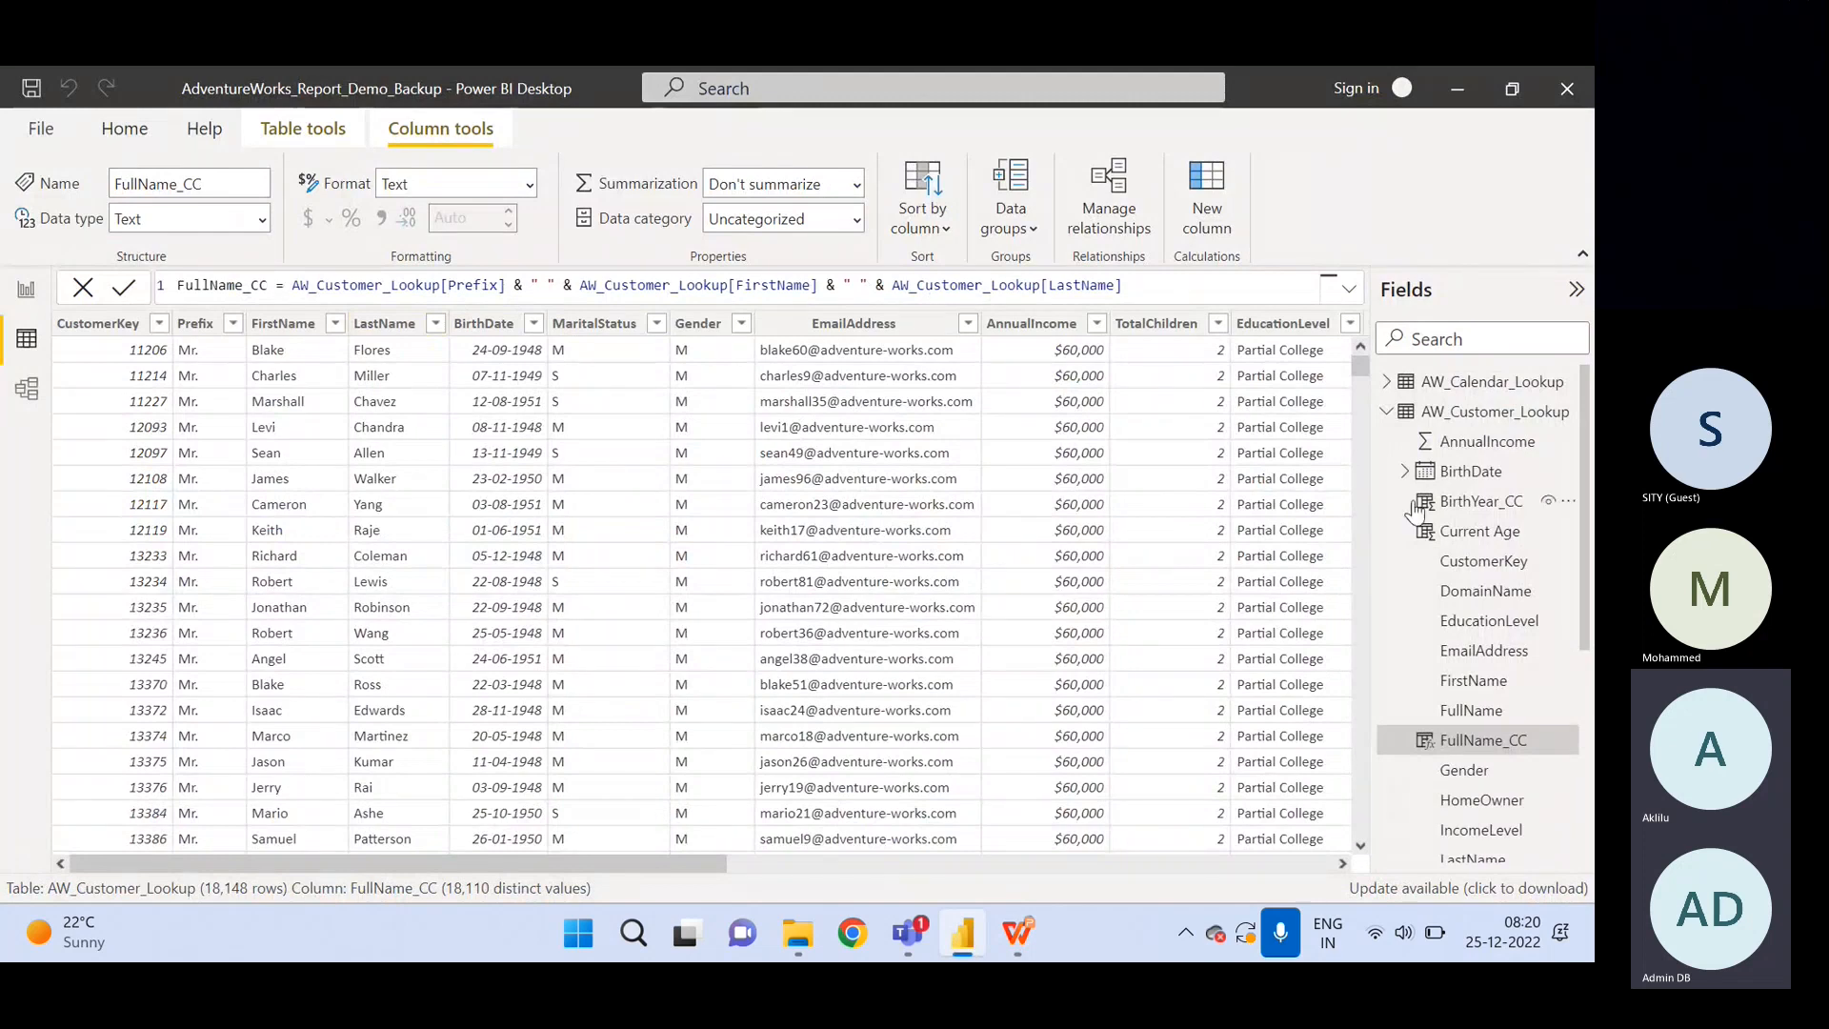
{"action": "left_click", "coordinate": [1391, 416]}
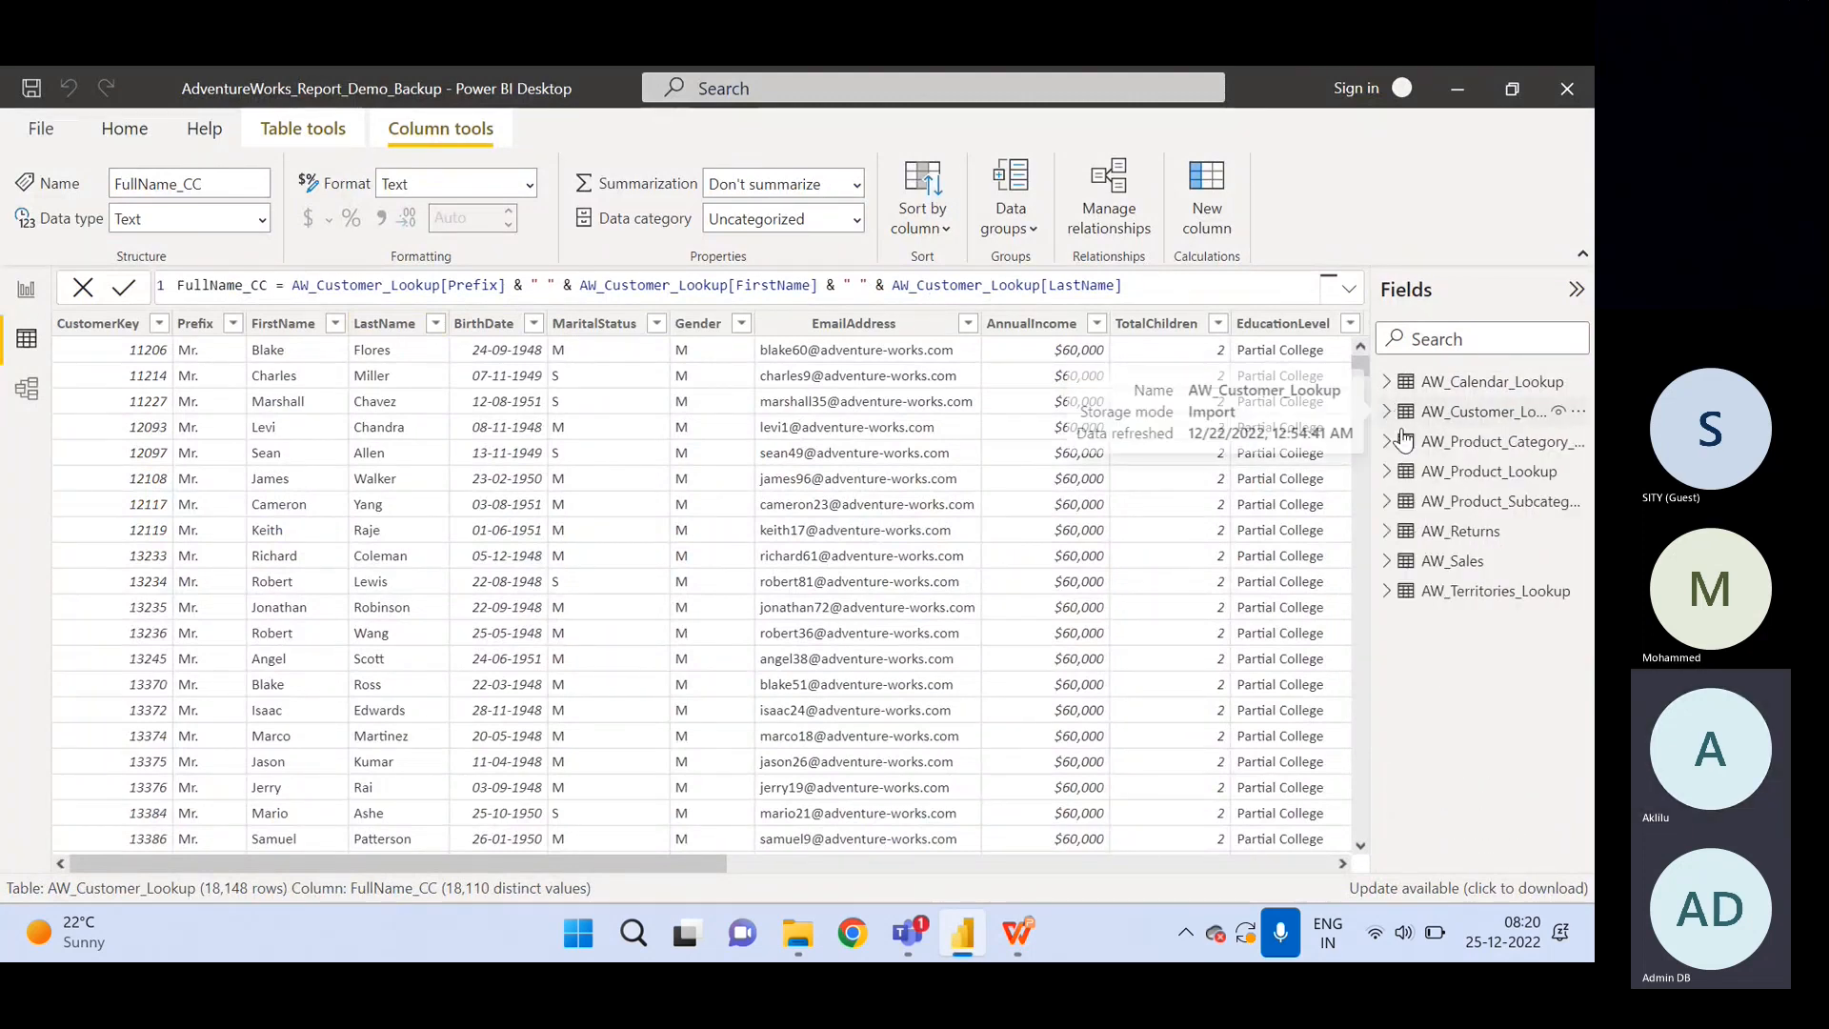
{"action": "left_click", "coordinate": [1312, 863]}
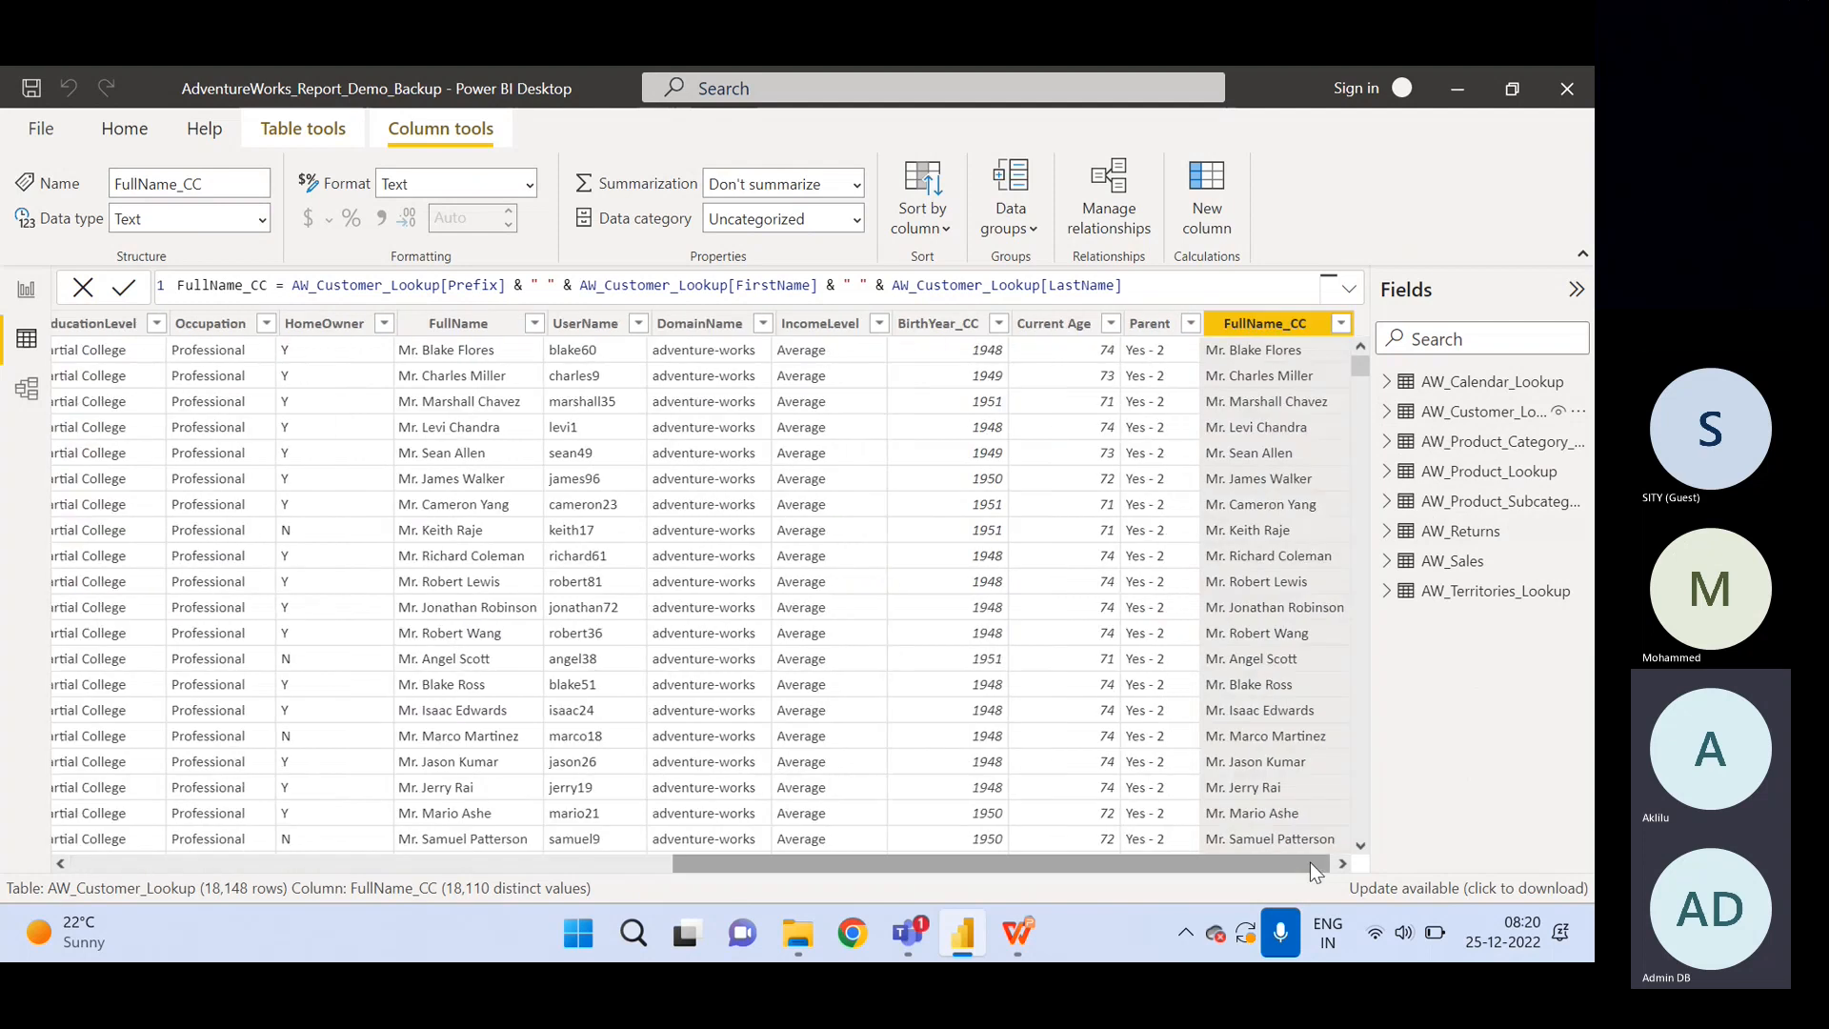
{"action": "left_click", "coordinate": [1145, 324]}
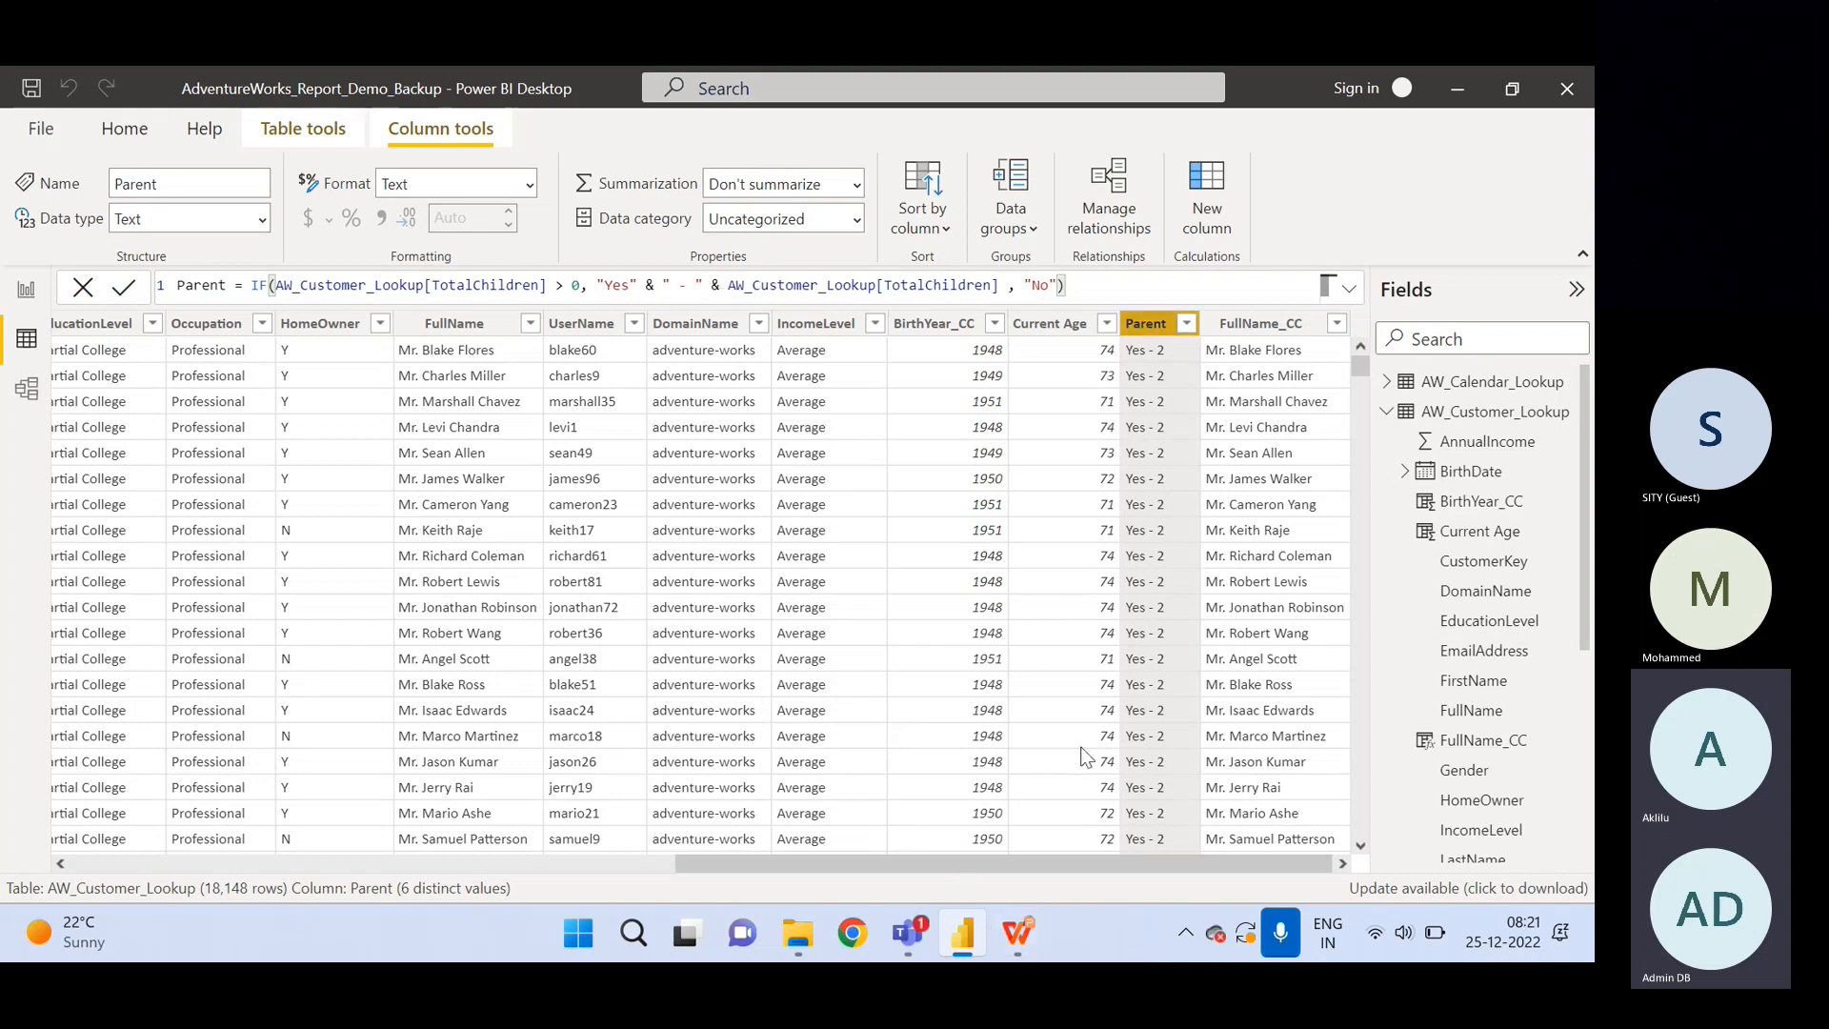
{"action": "left_click_drag", "start_coordinate": [1136, 874], "coordinate": [365, 853]}
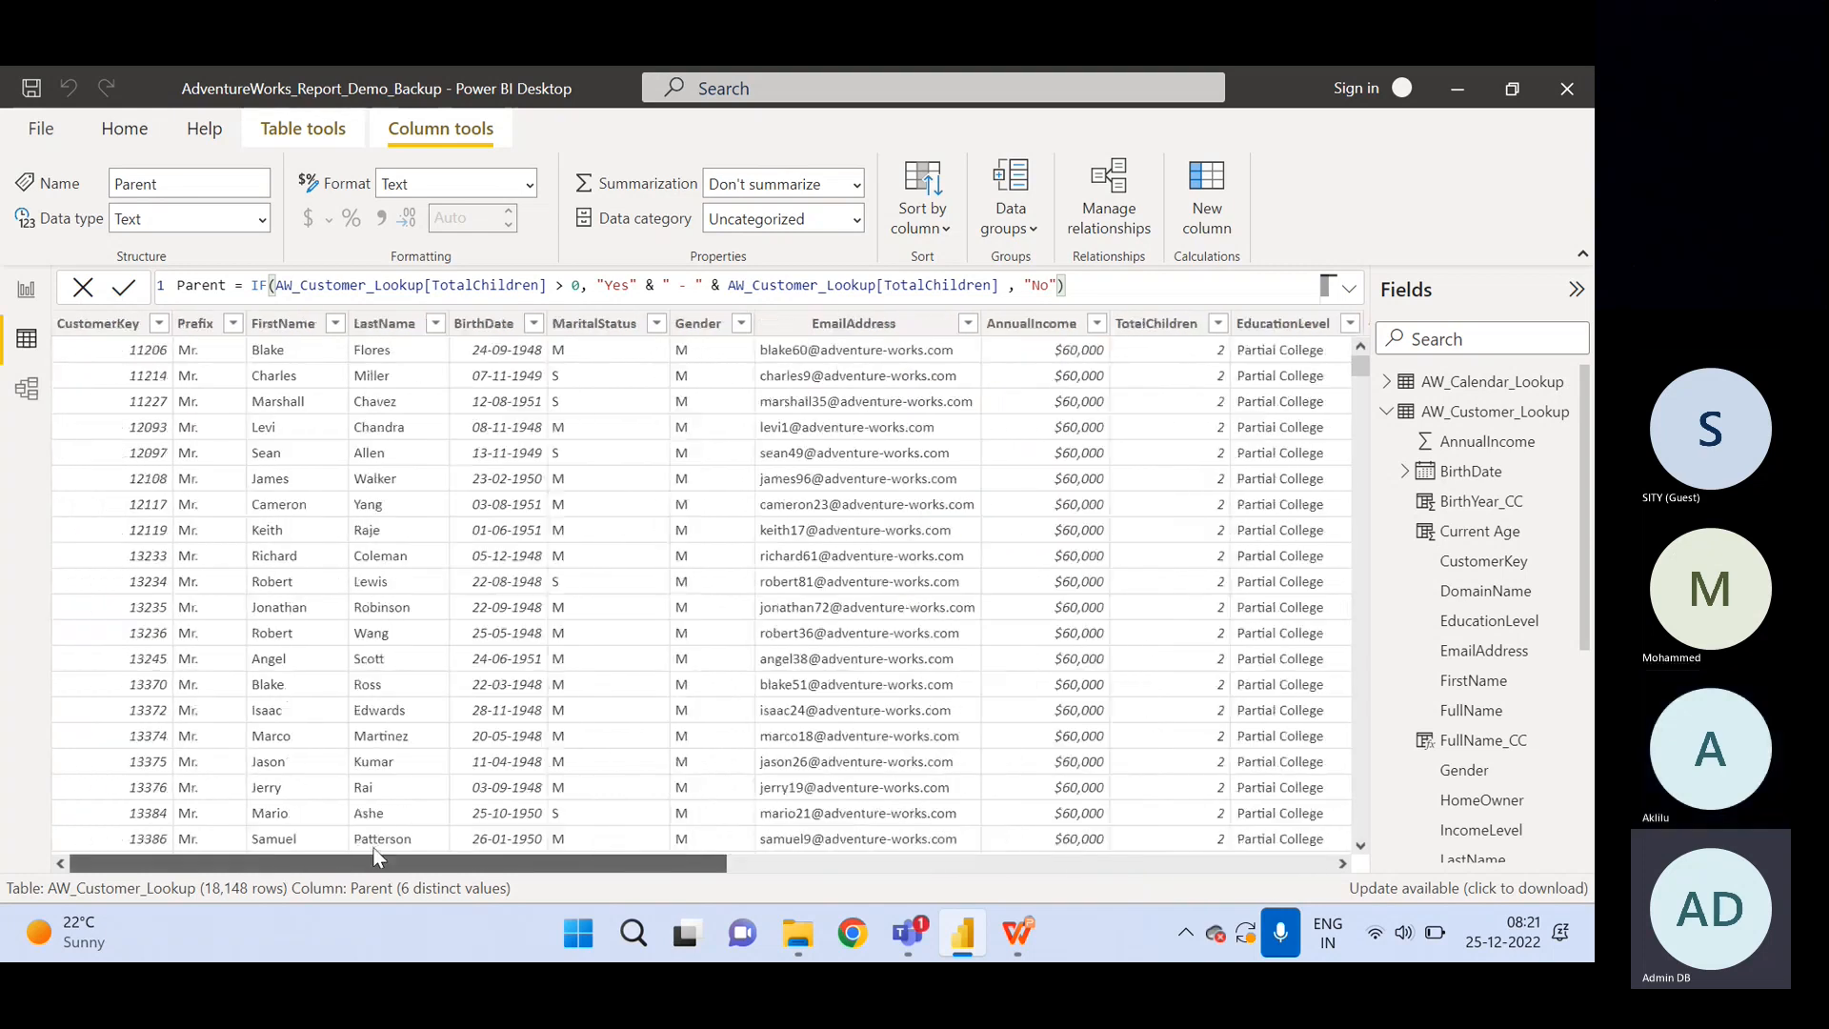
Switch to the Class_PPT presentation and review the text functions on slide 15 and the basic maths and stats functions on slide 16.
{"action": "left_click", "coordinate": [1010, 951]}
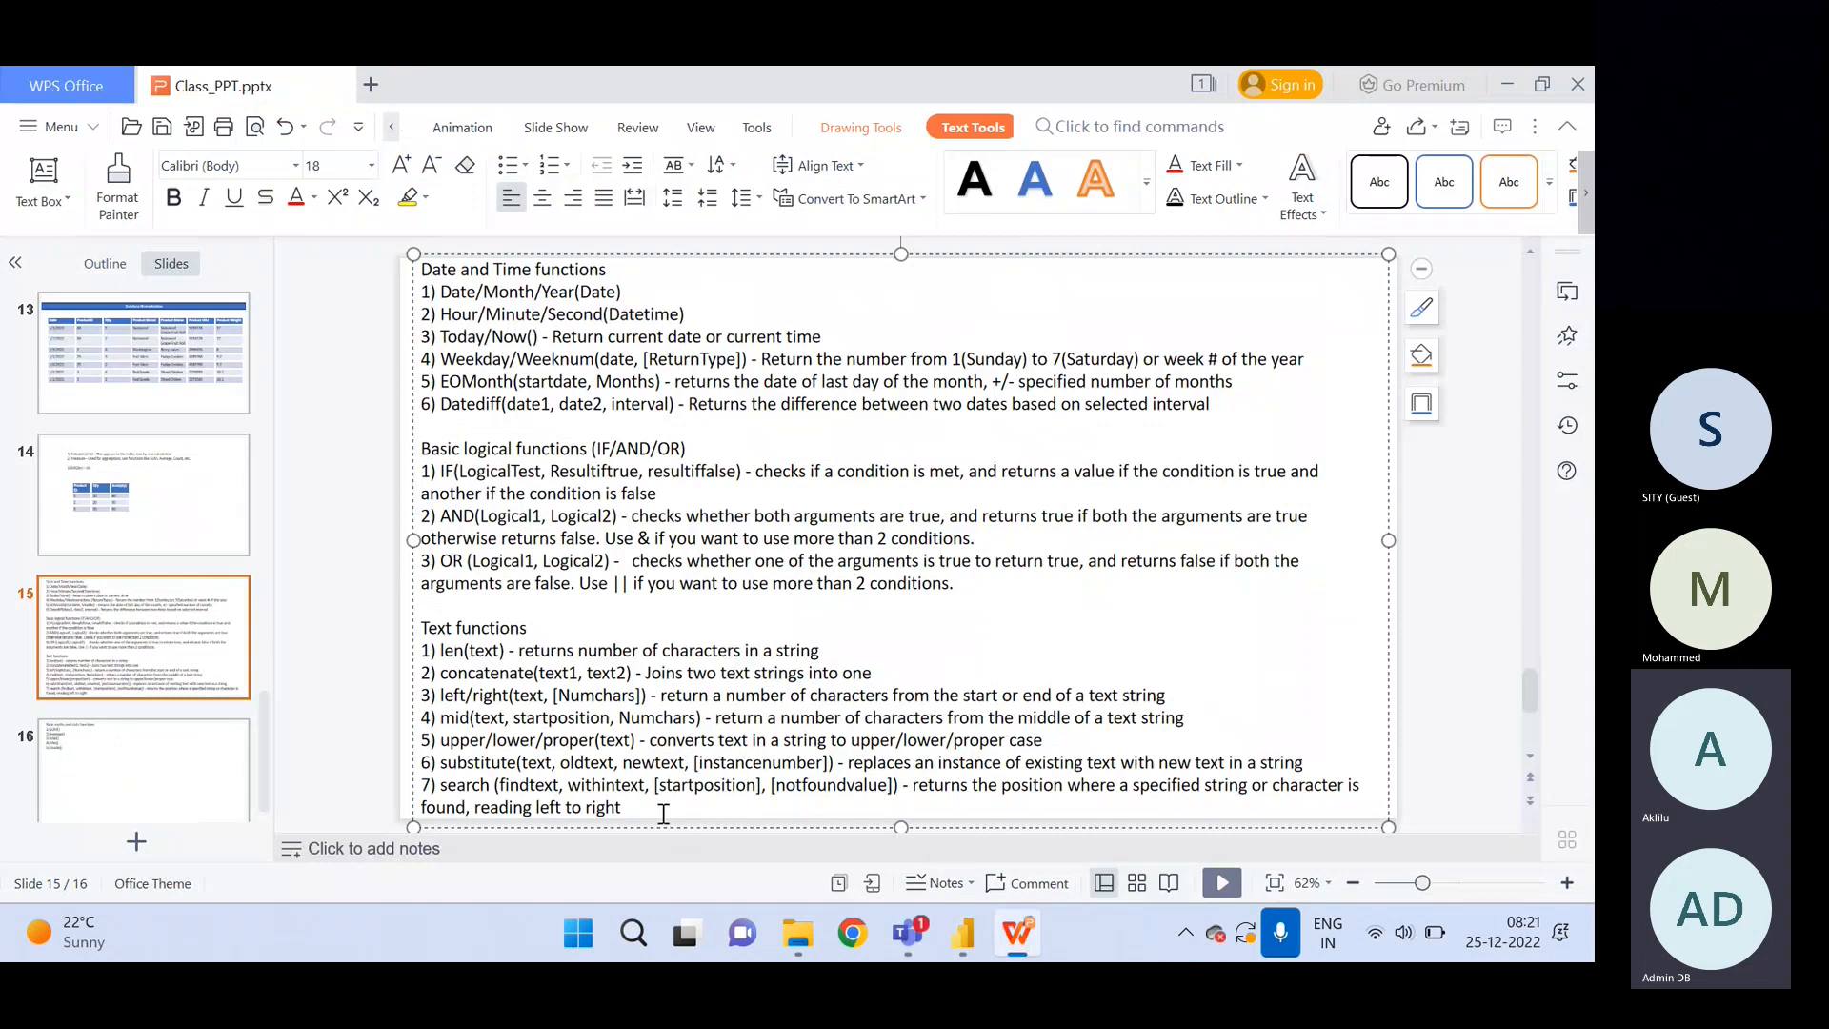
{"action": "left_click_drag", "start_coordinate": [660, 811], "coordinate": [358, 602]}
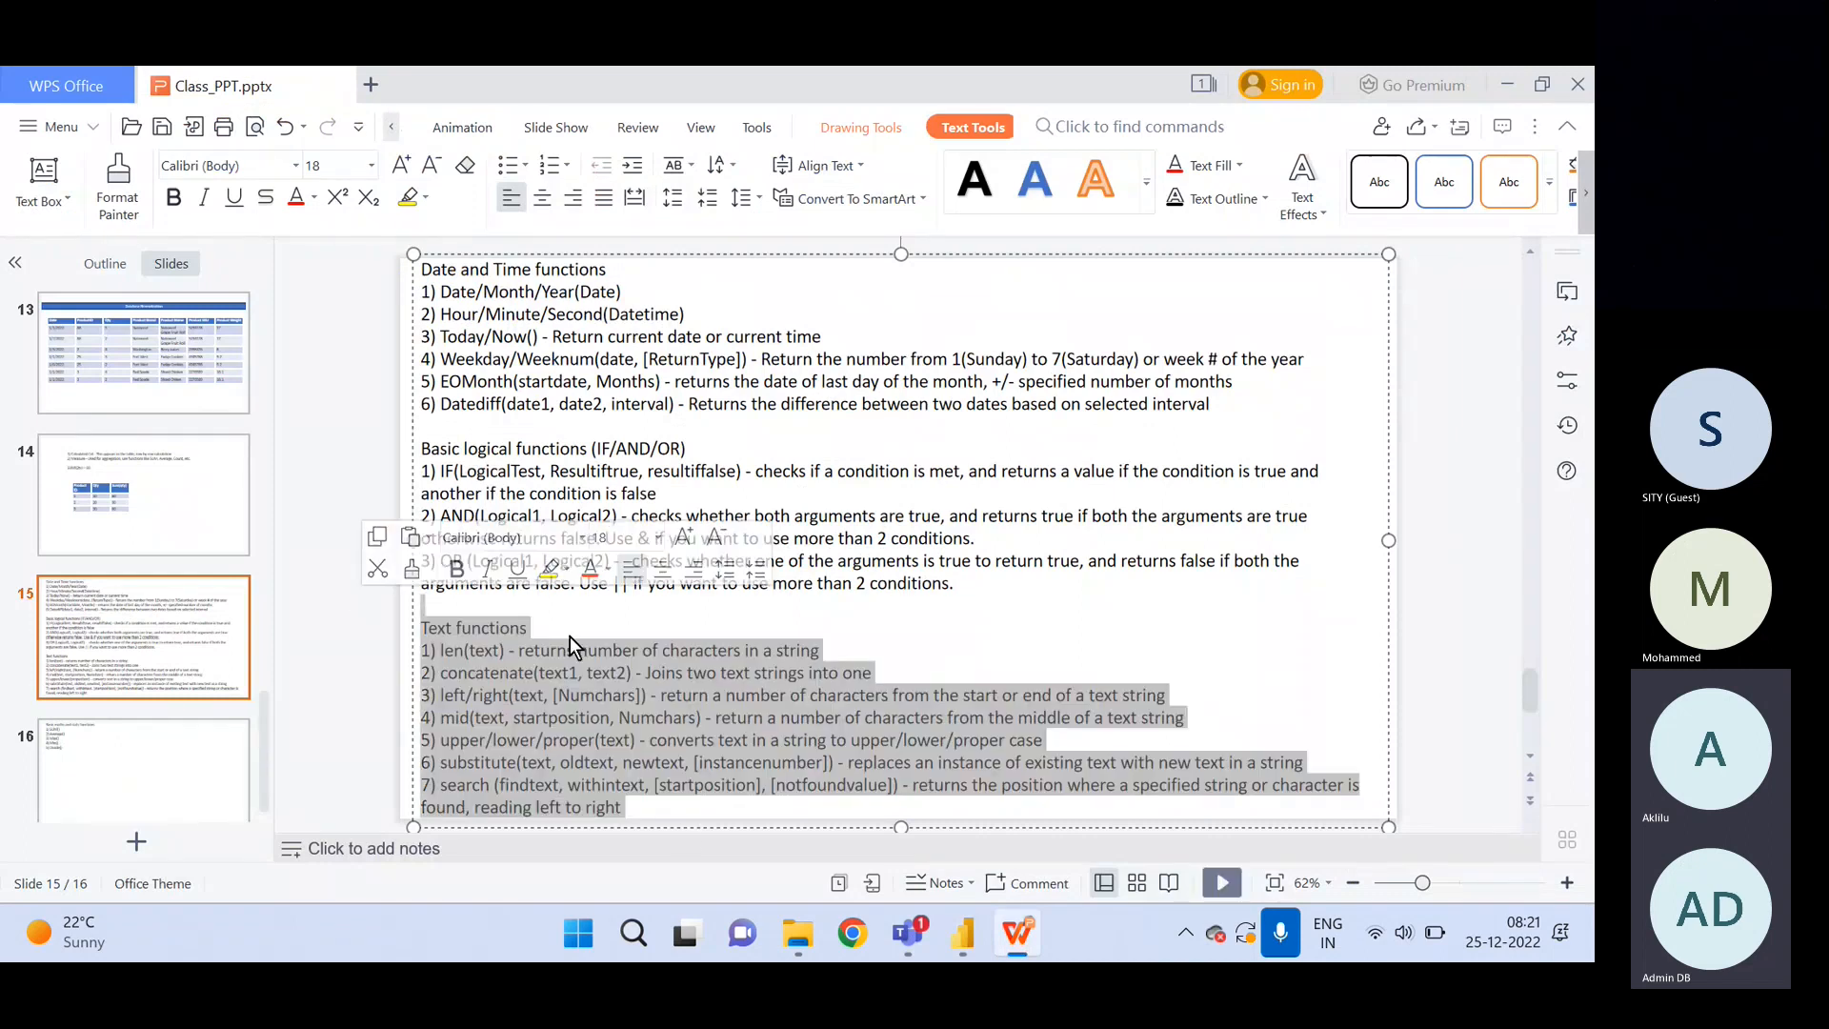
{"action": "left_click", "coordinate": [571, 637]}
{"action": "left_click", "coordinate": [146, 752]}
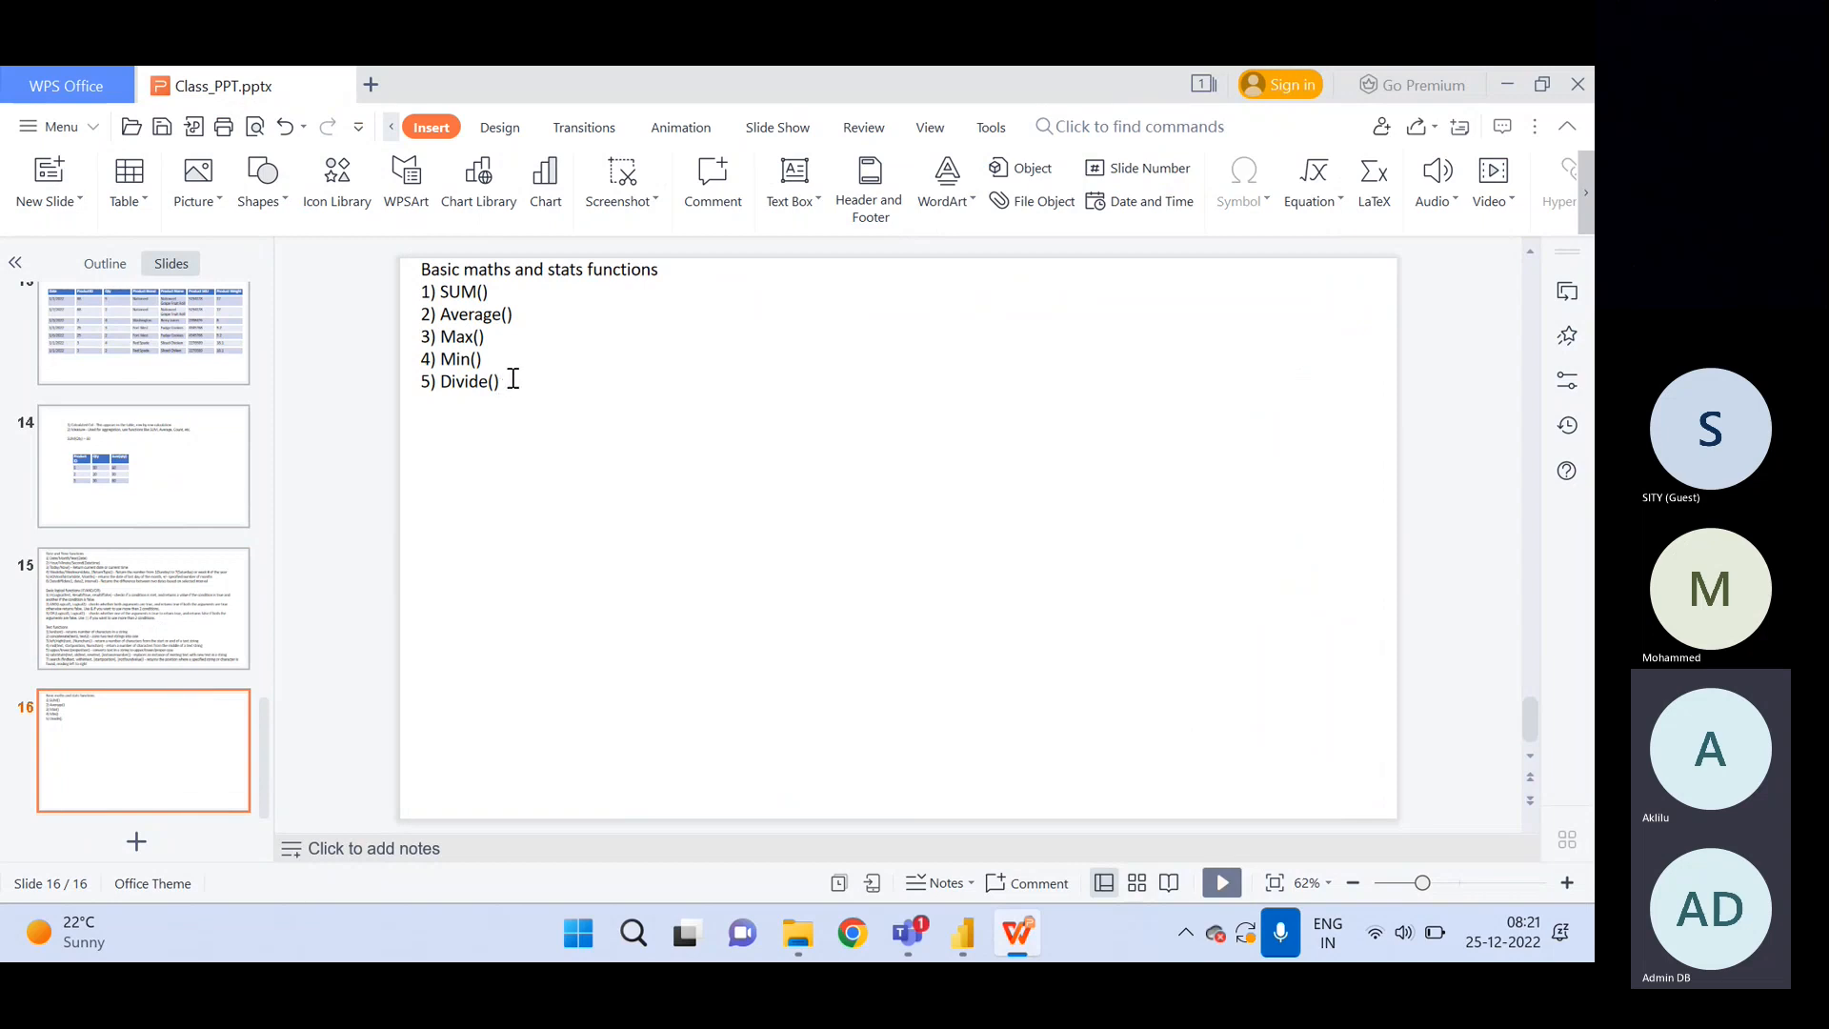
{"action": "left_click_drag", "start_coordinate": [509, 379], "coordinate": [425, 256]}
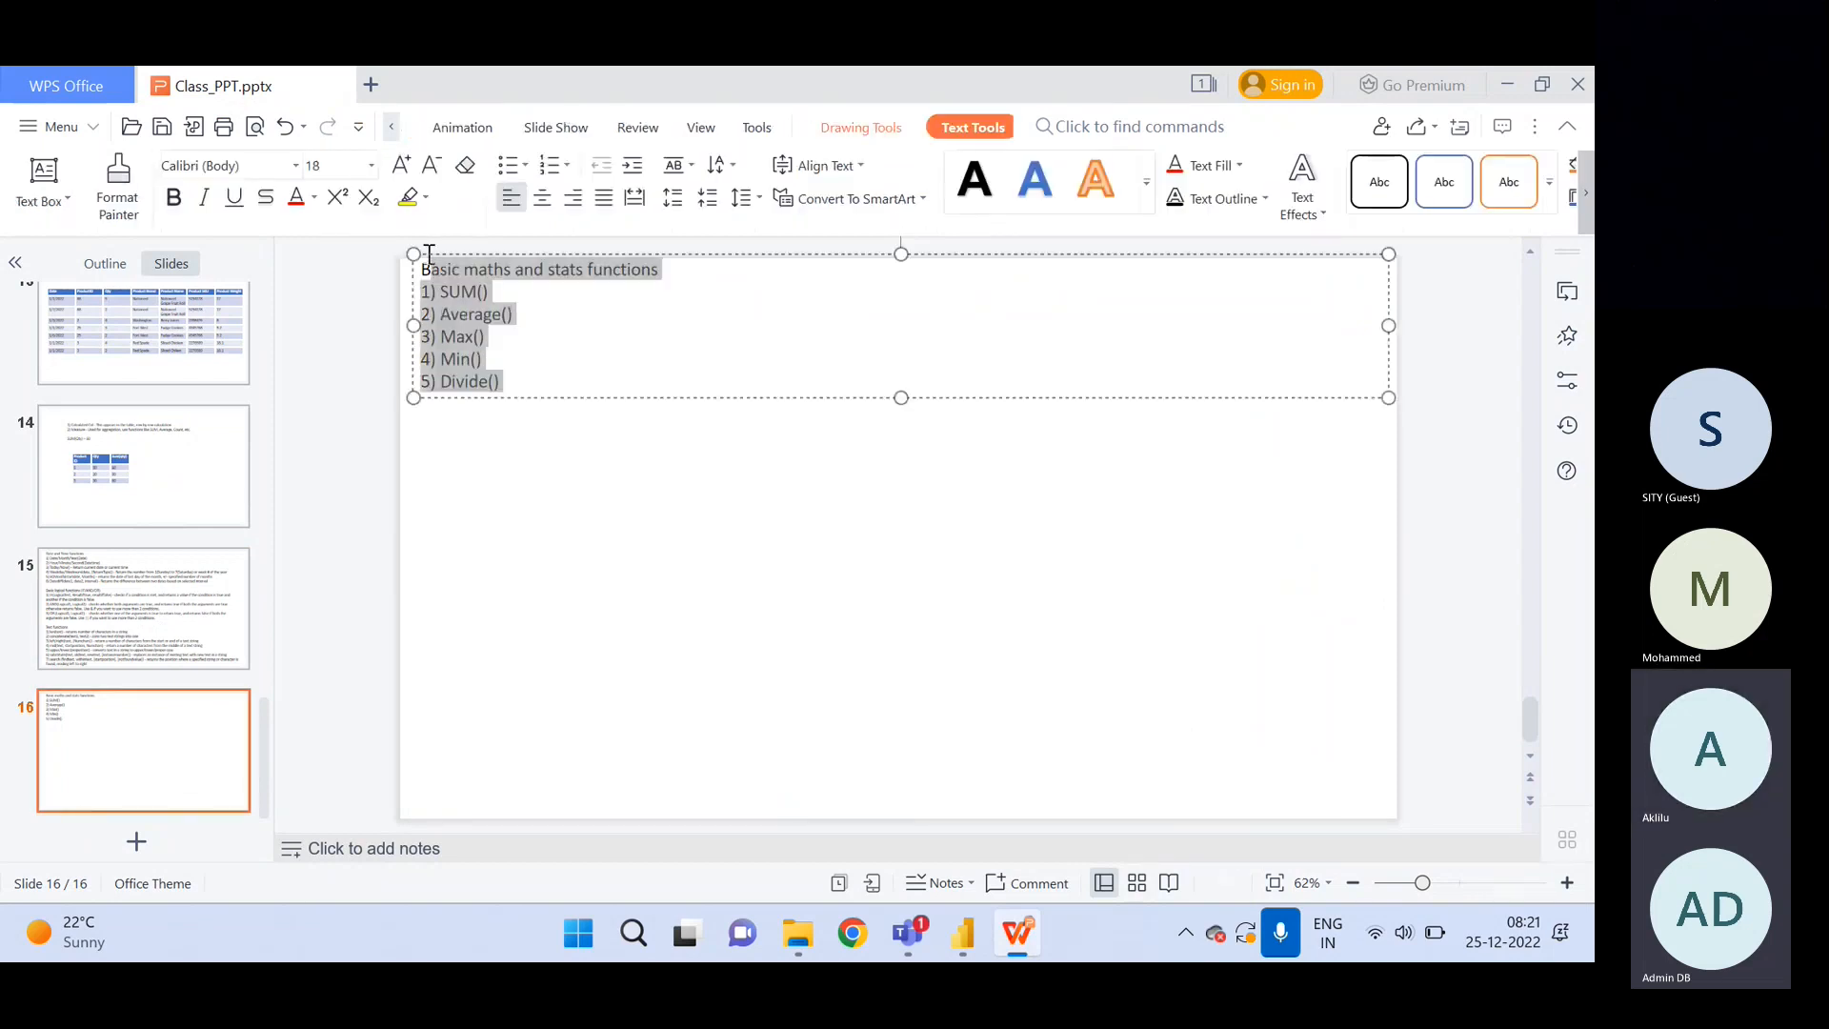
{"action": "left_click", "coordinate": [592, 495]}
{"action": "left_click", "coordinate": [524, 364]}
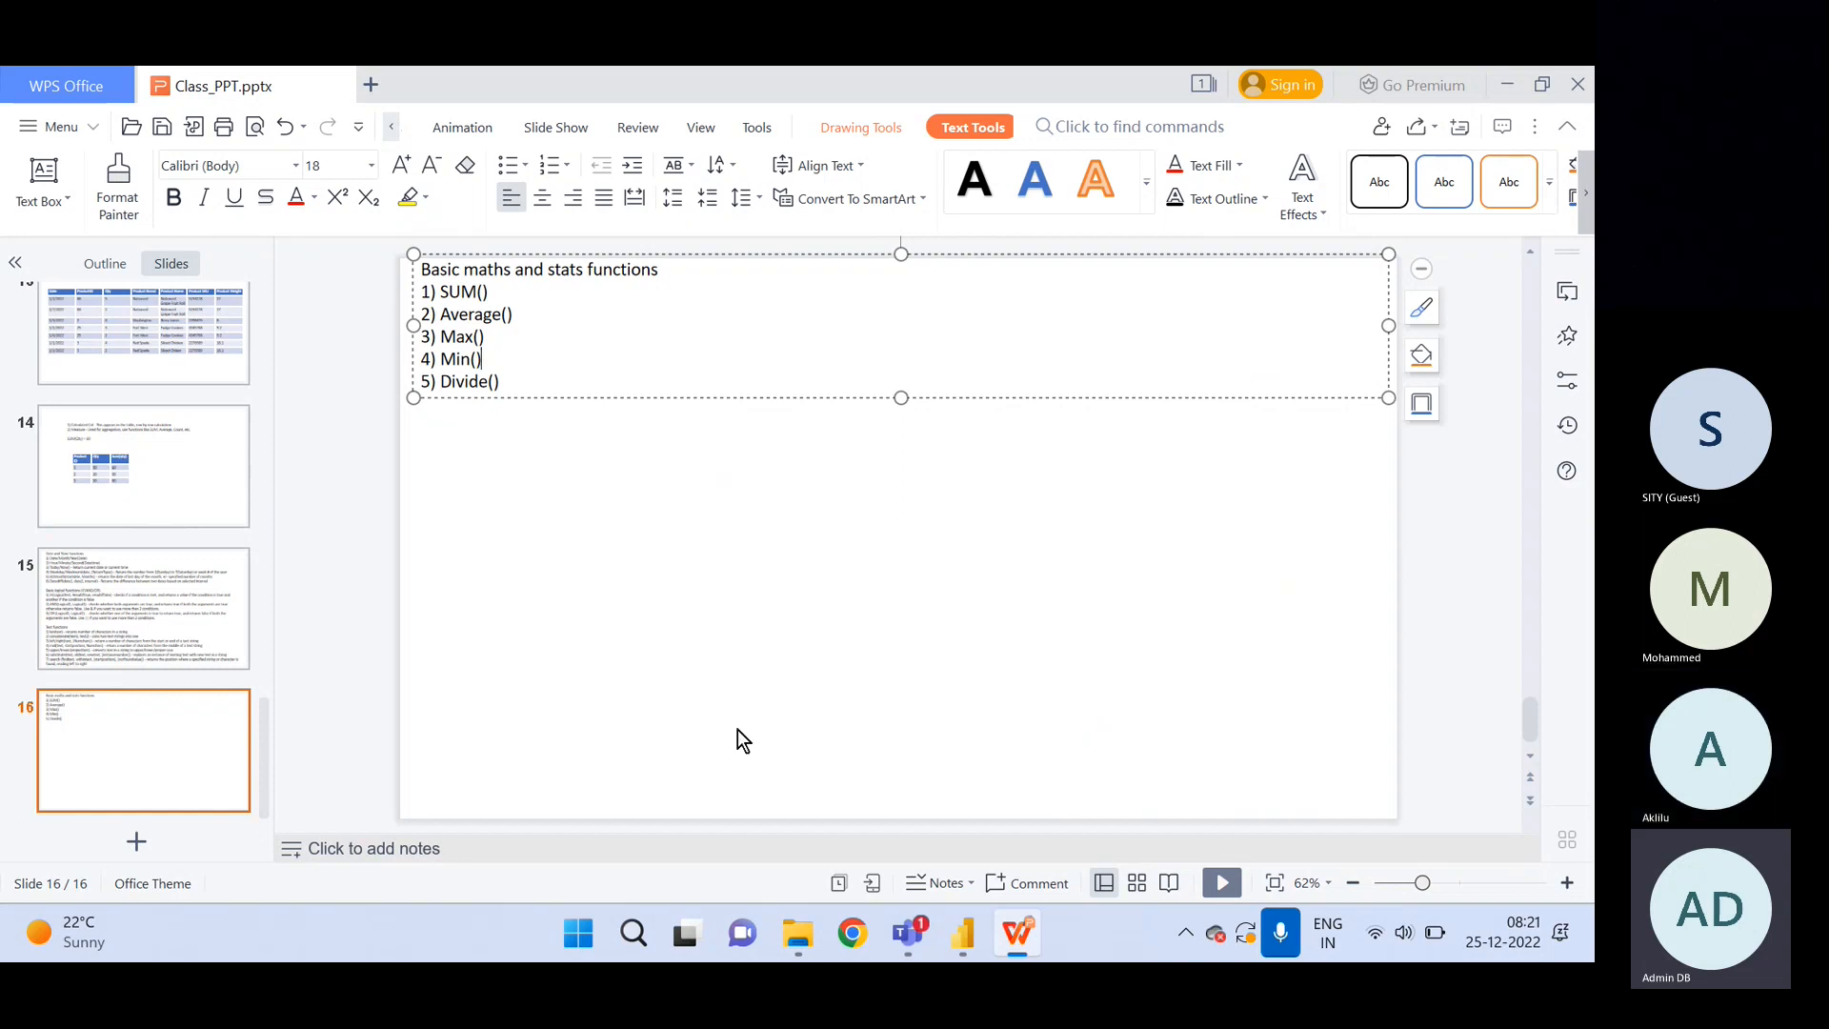
Switch to Power BI Desktop and open the report view of Page 1.
{"action": "left_click", "coordinate": [966, 932]}
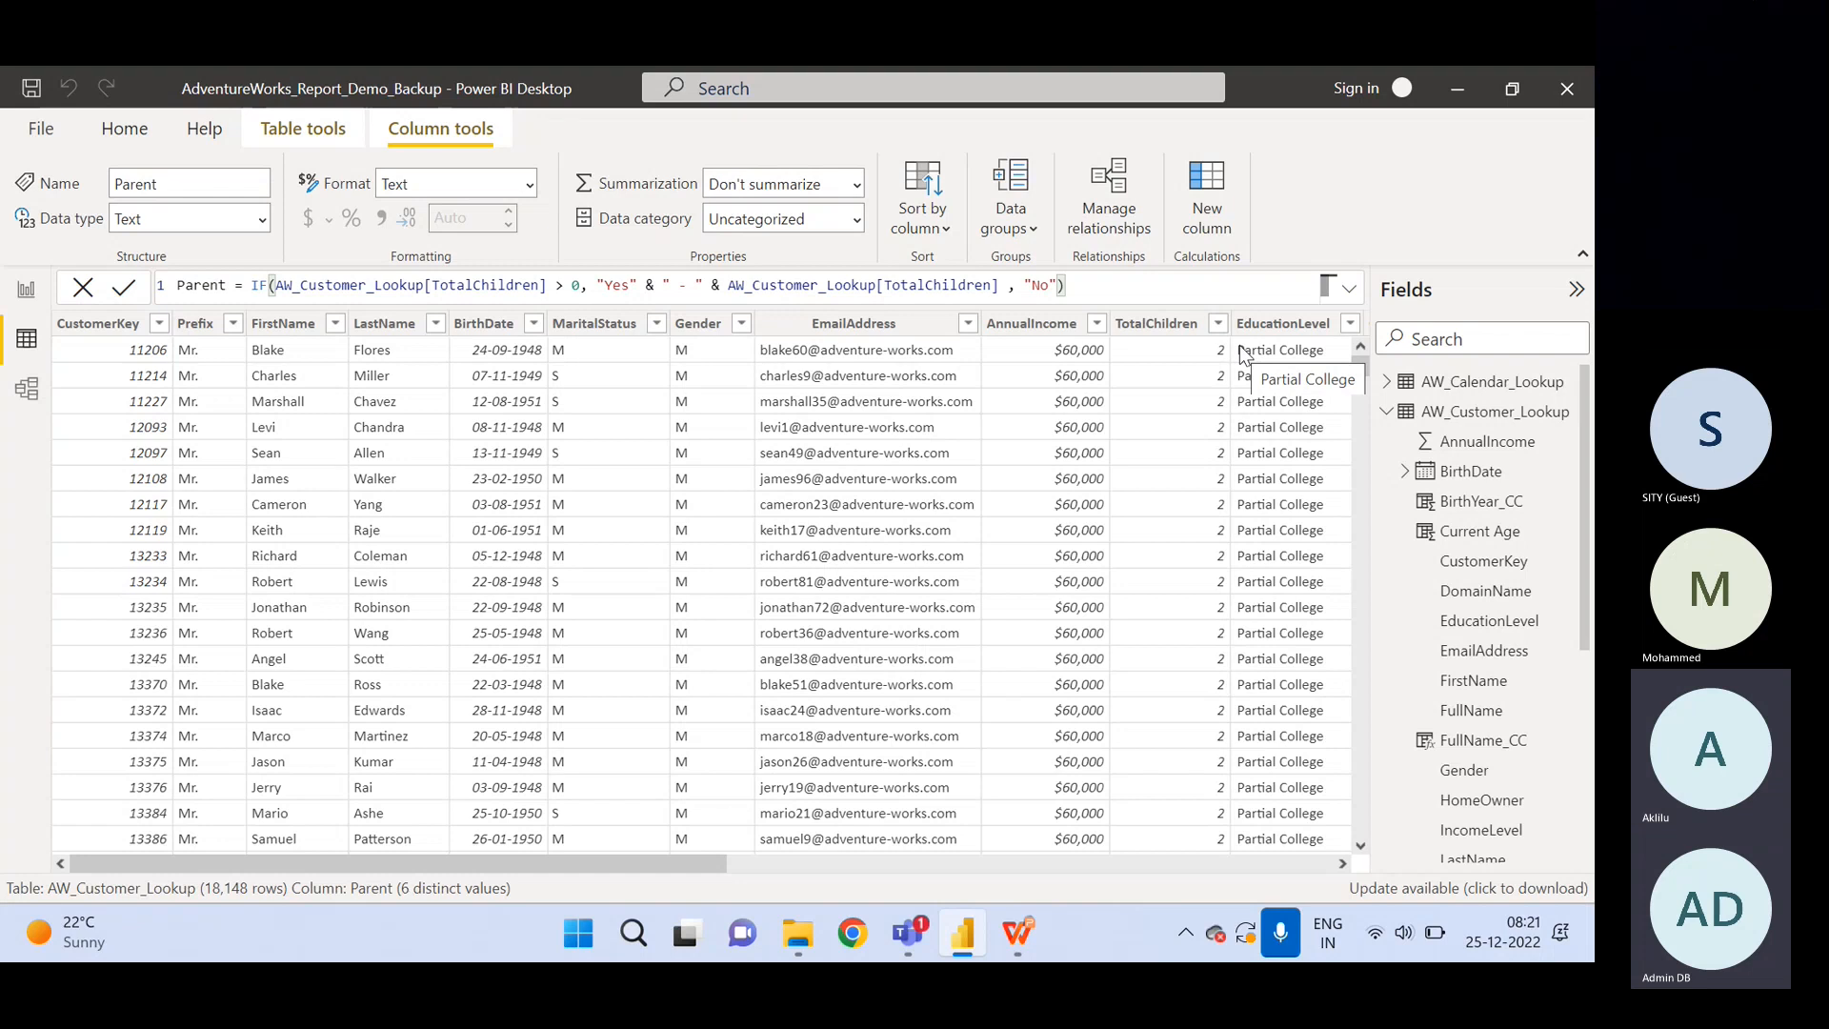
{"action": "left_click", "coordinate": [1015, 931]}
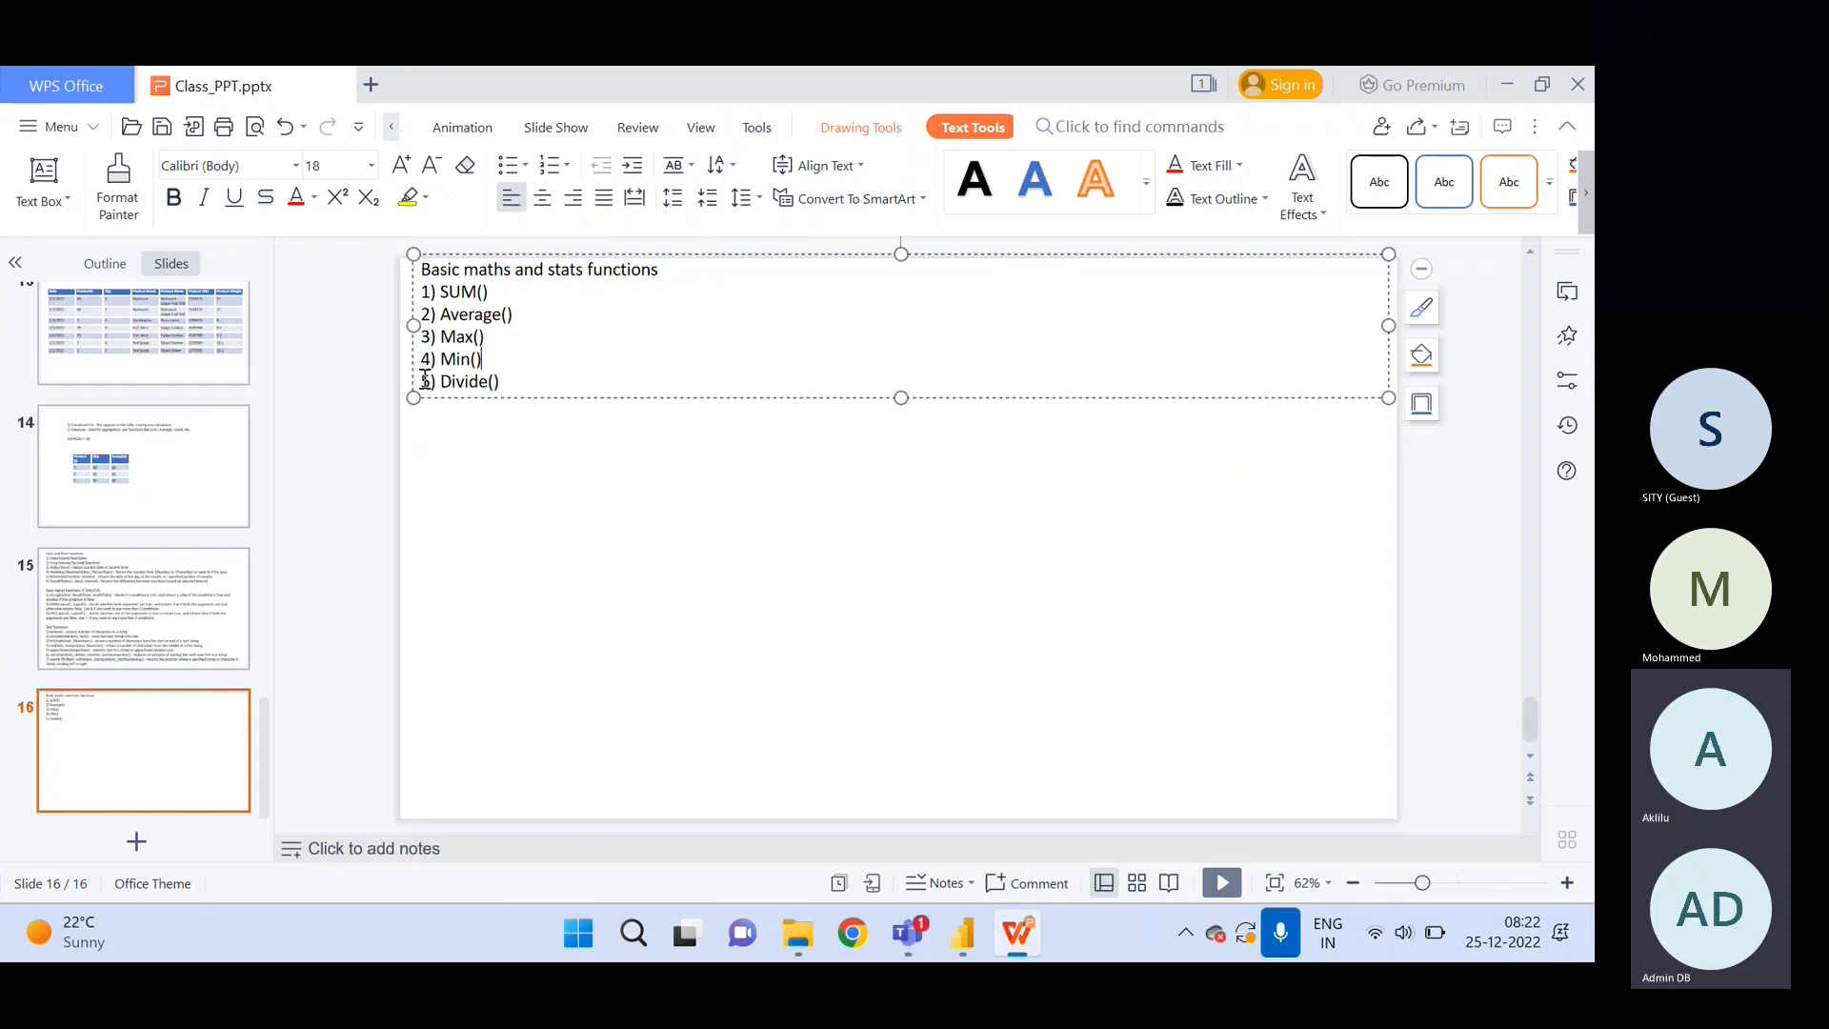
{"action": "left_click", "coordinate": [1026, 936]}
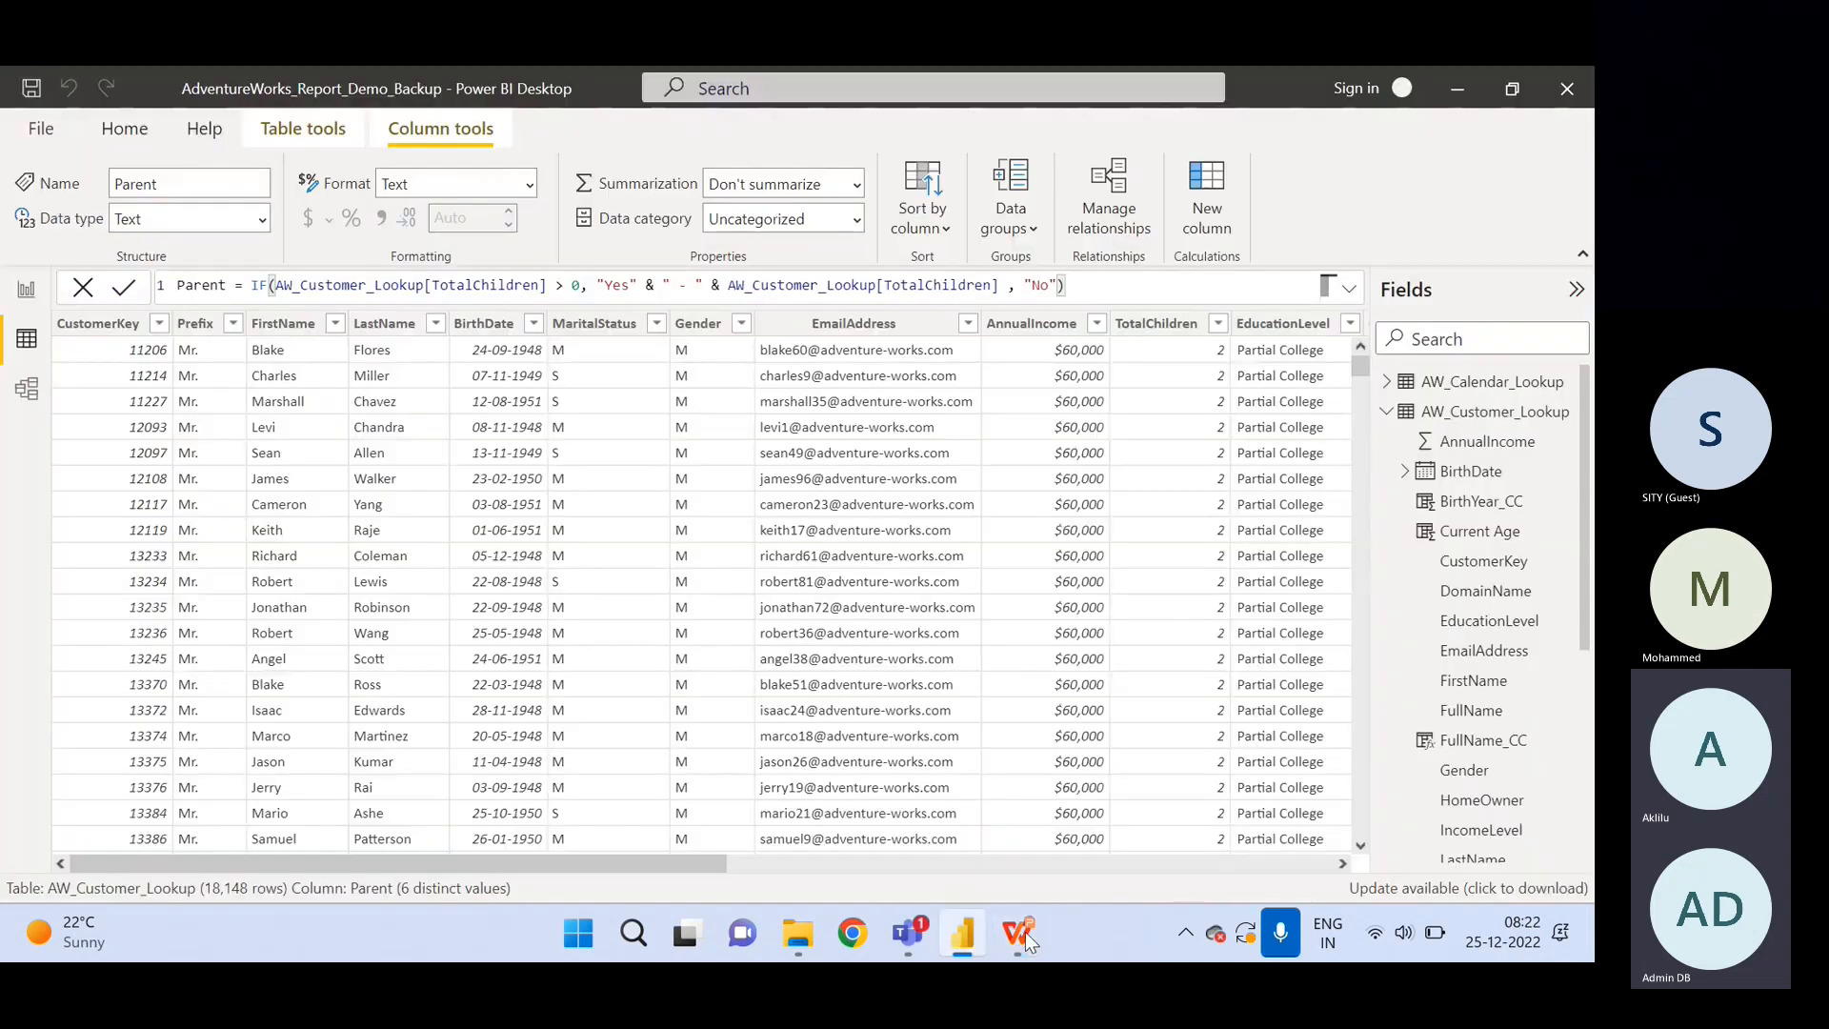
{"action": "left_click", "coordinate": [29, 301]}
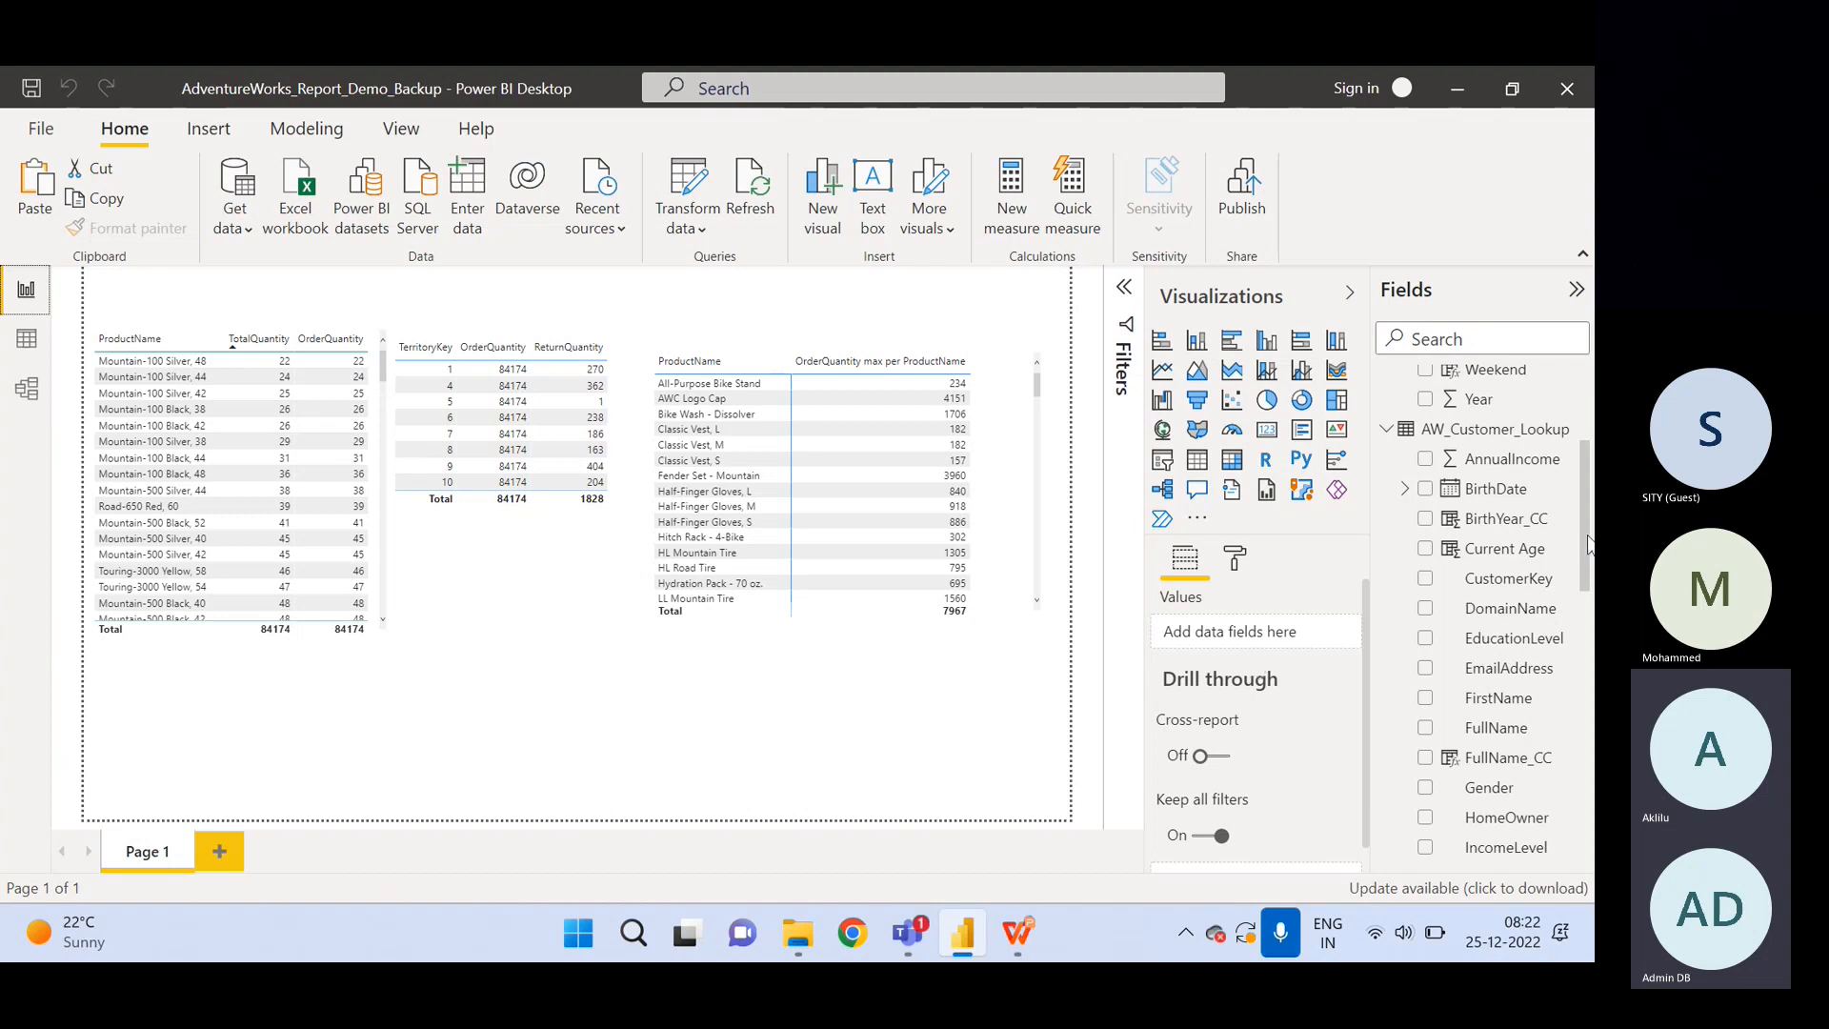
{"action": "scroll", "coordinate": [1587, 539], "scroll_direction": "up", "scroll_amount": 1}
{"action": "mouse_move", "coordinate": [1587, 539]}
{"action": "left_mouse_down"}
{"action": "mouse_move", "coordinate": [1587, 478]}
{"action": "mouse_move", "coordinate": [1587, 543]}
{"action": "left_mouse_up"}
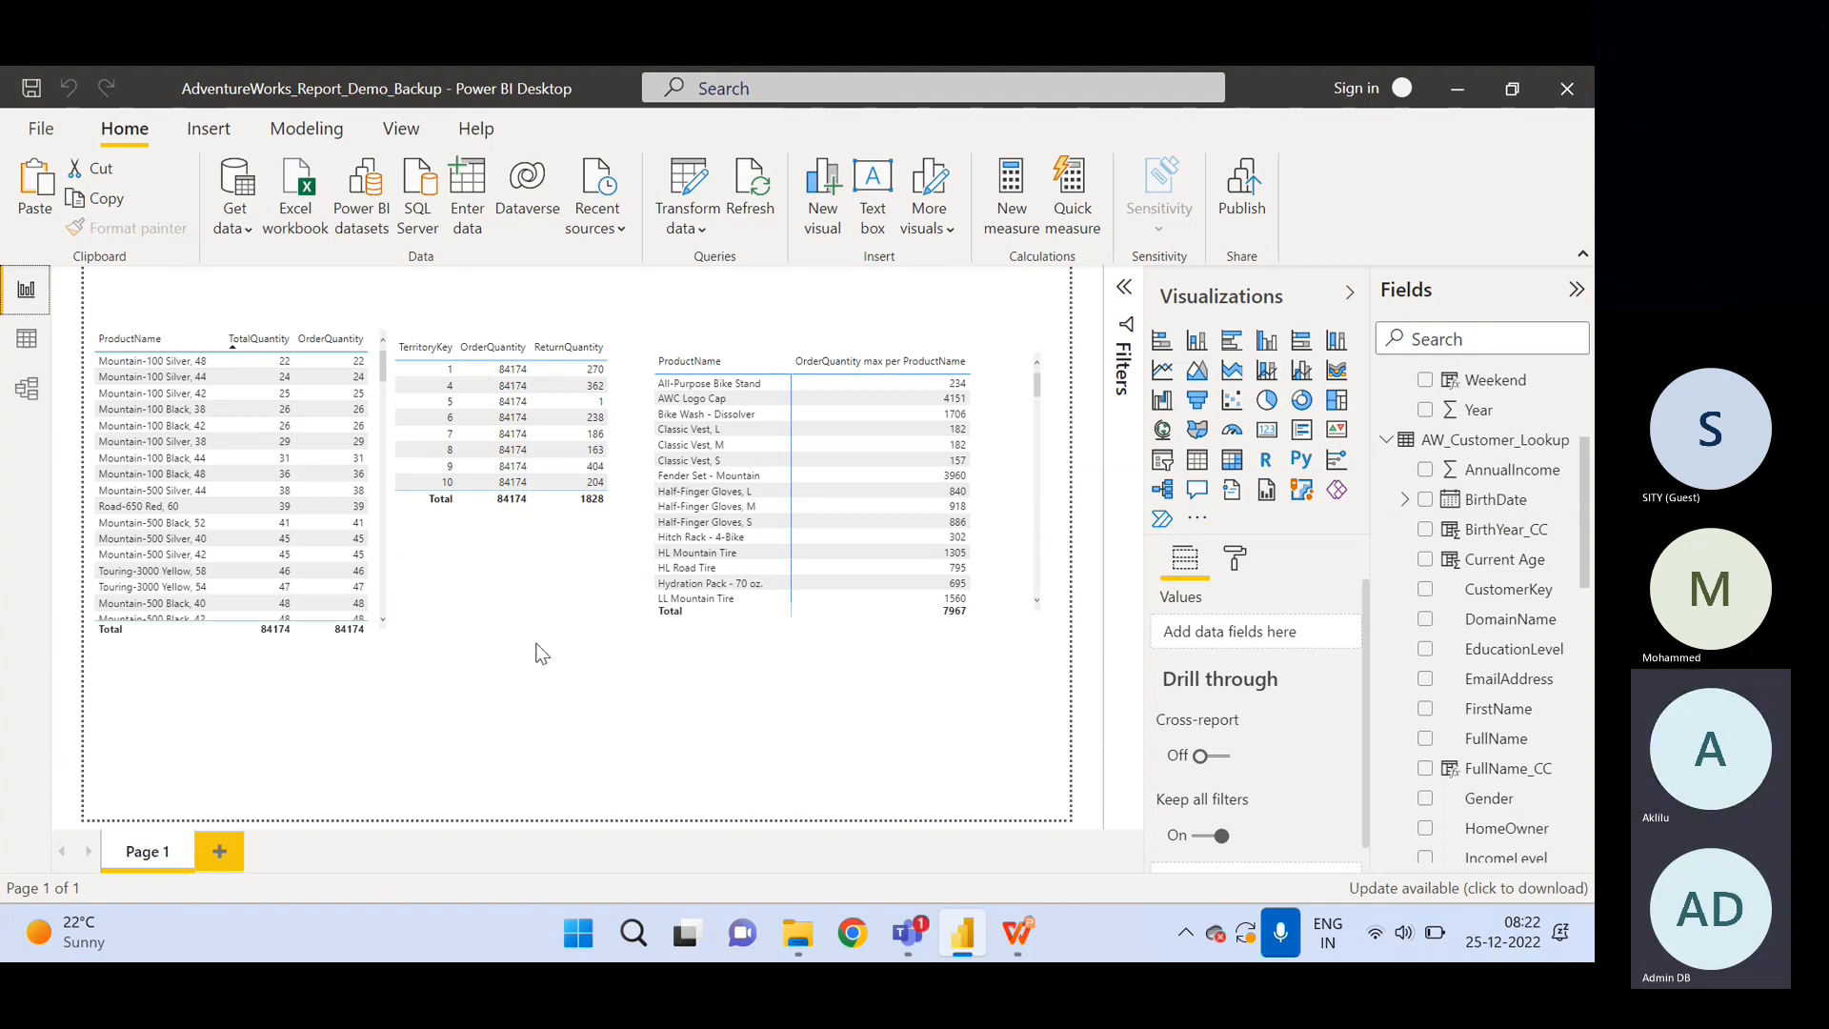
Narrow the TerritoryKey table visual to fit its columns and center it between the two neighbouring tables.
{"action": "left_click", "coordinate": [644, 369]}
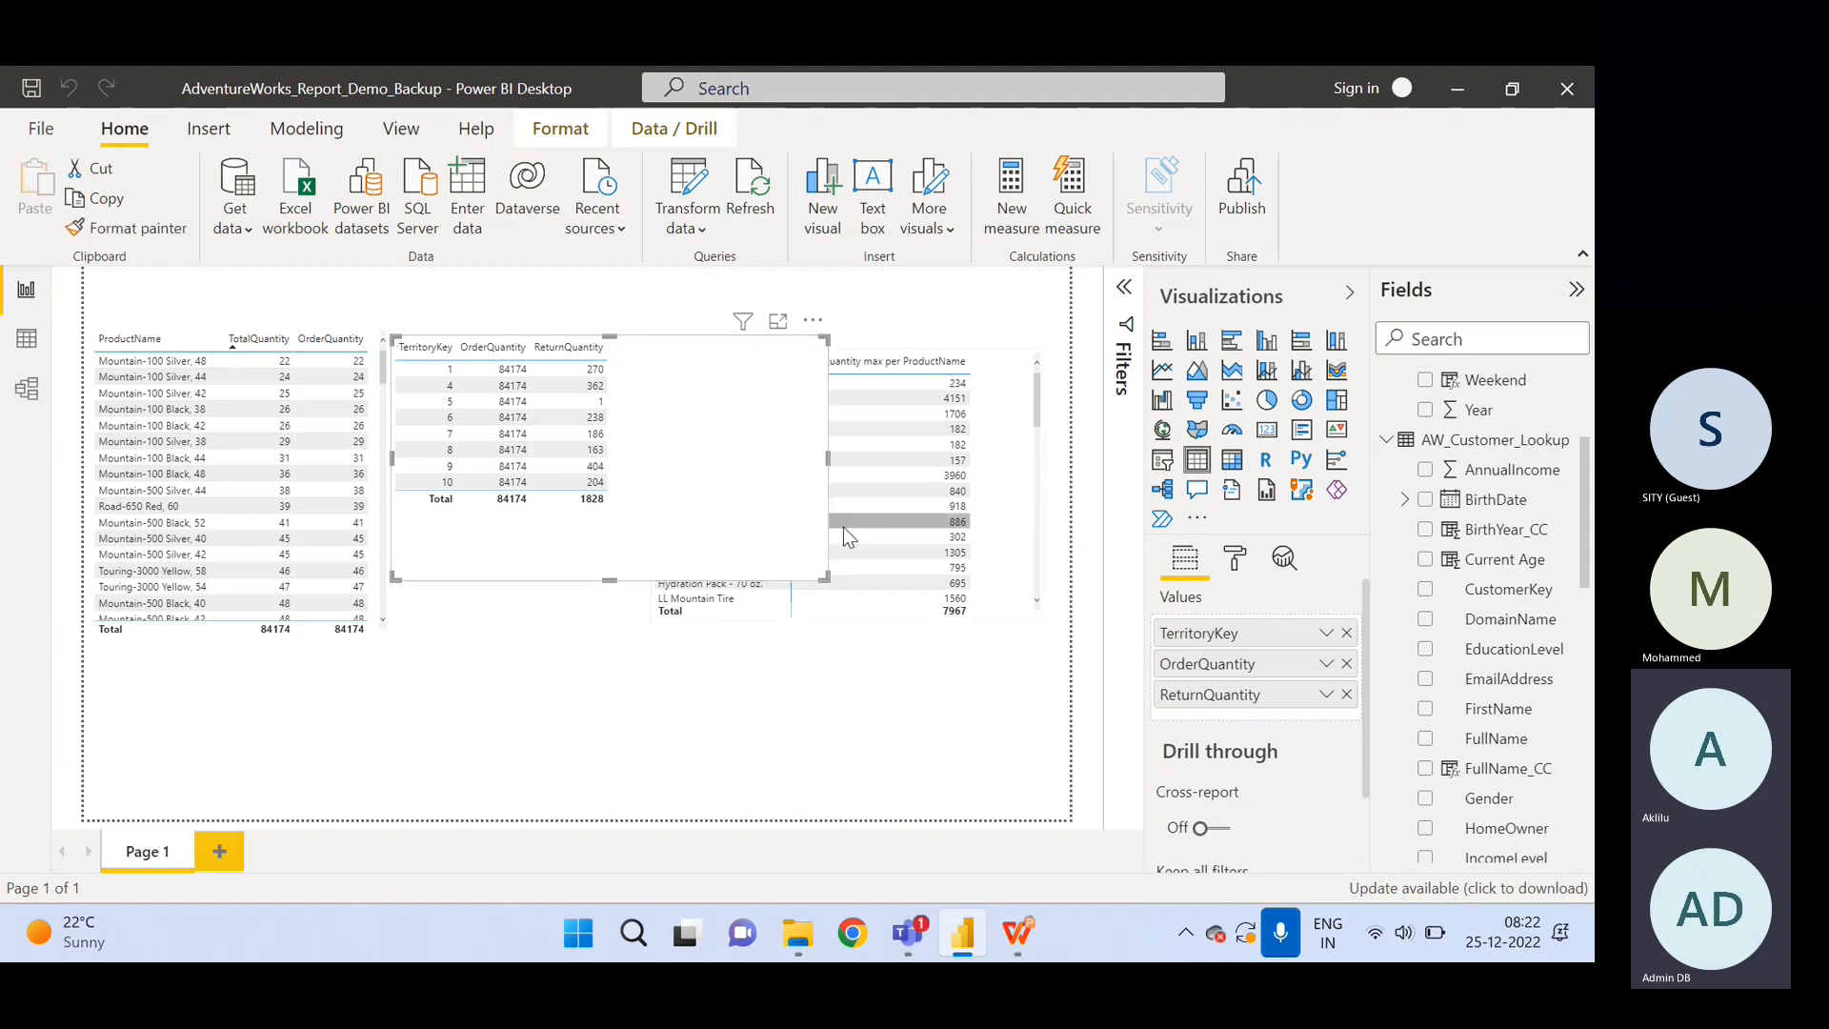
{"action": "left_click_drag", "start_coordinate": [827, 464], "coordinate": [625, 444]}
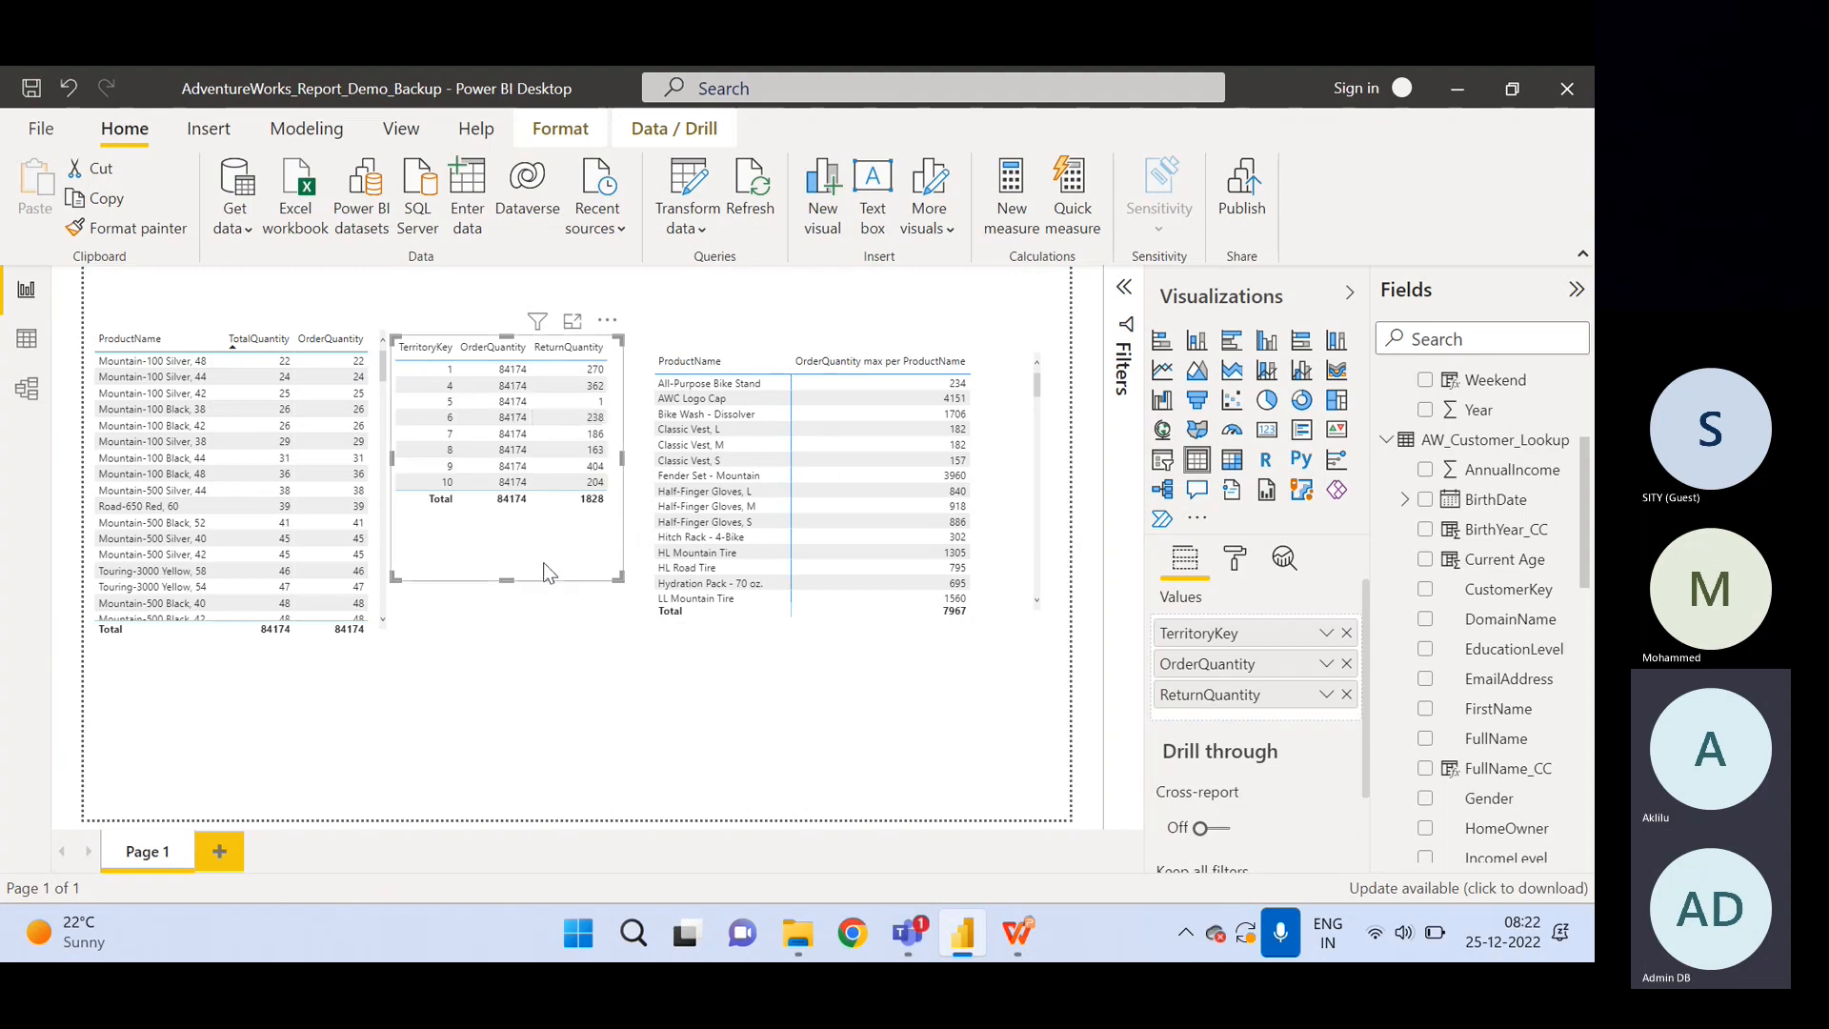
{"action": "left_click_drag", "start_coordinate": [545, 571], "coordinate": [558, 569]}
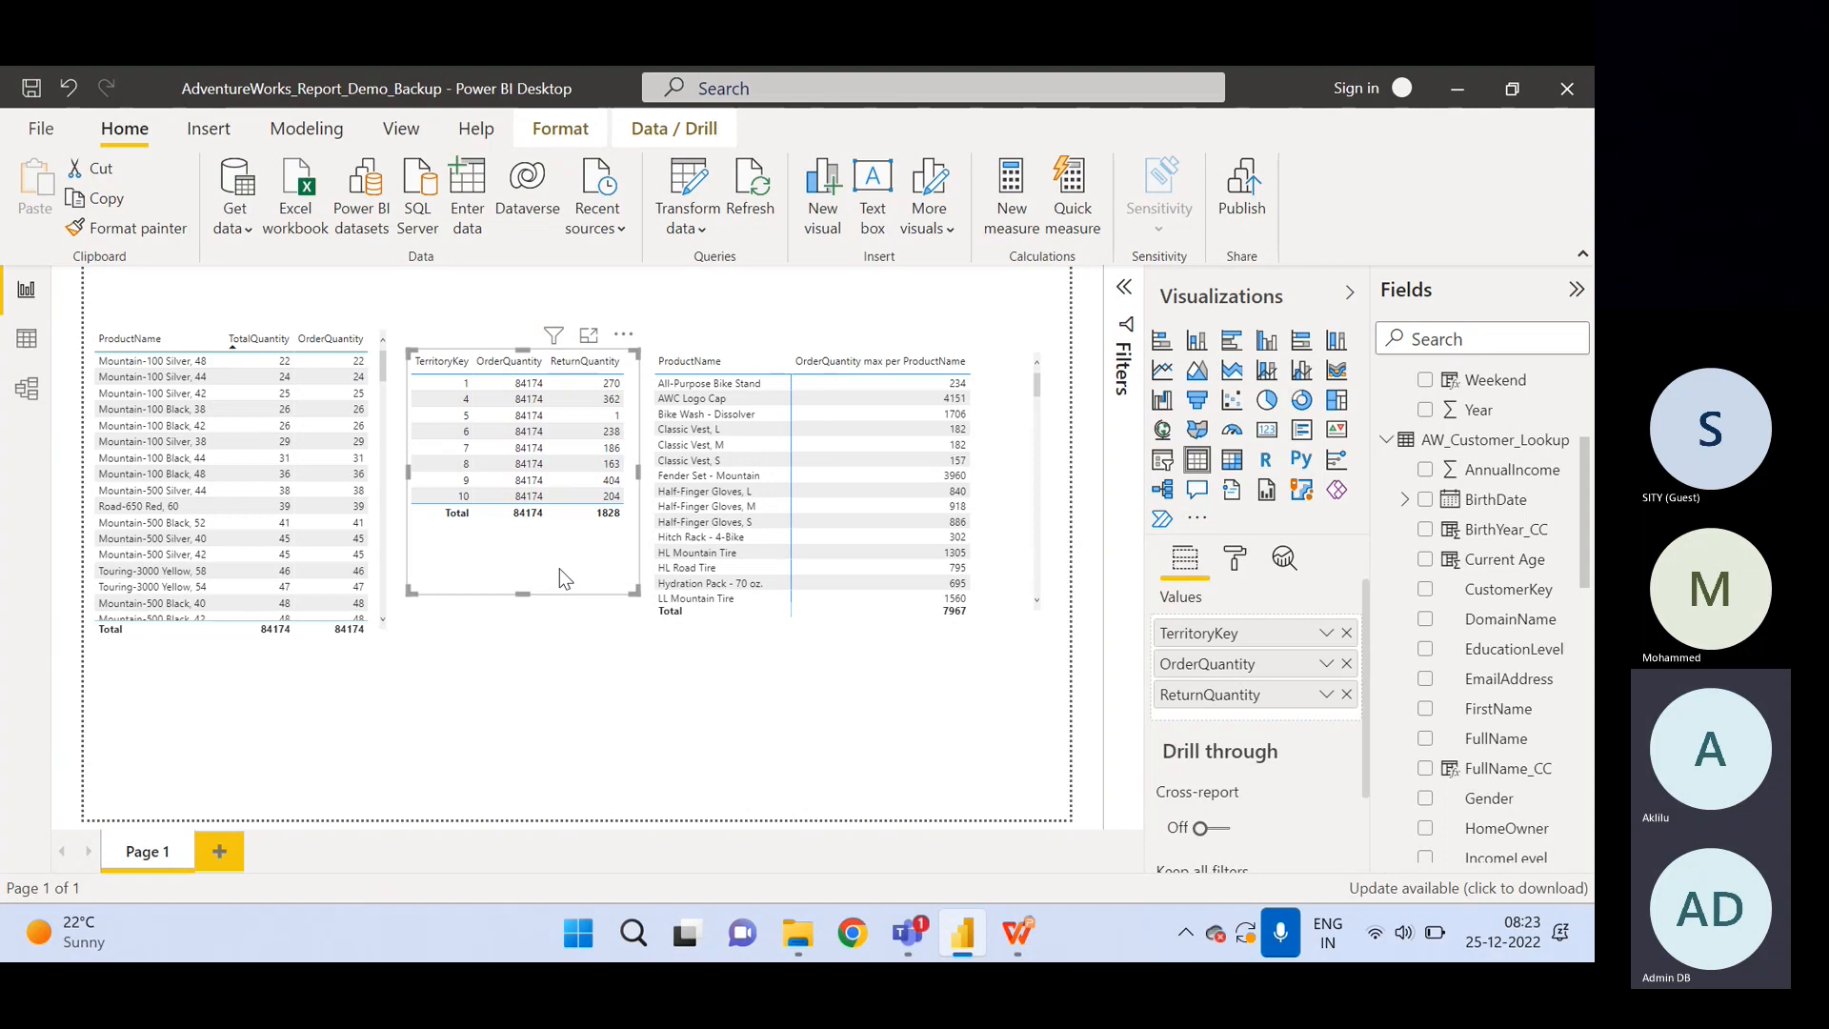
{"action": "left_click", "coordinate": [610, 660]}
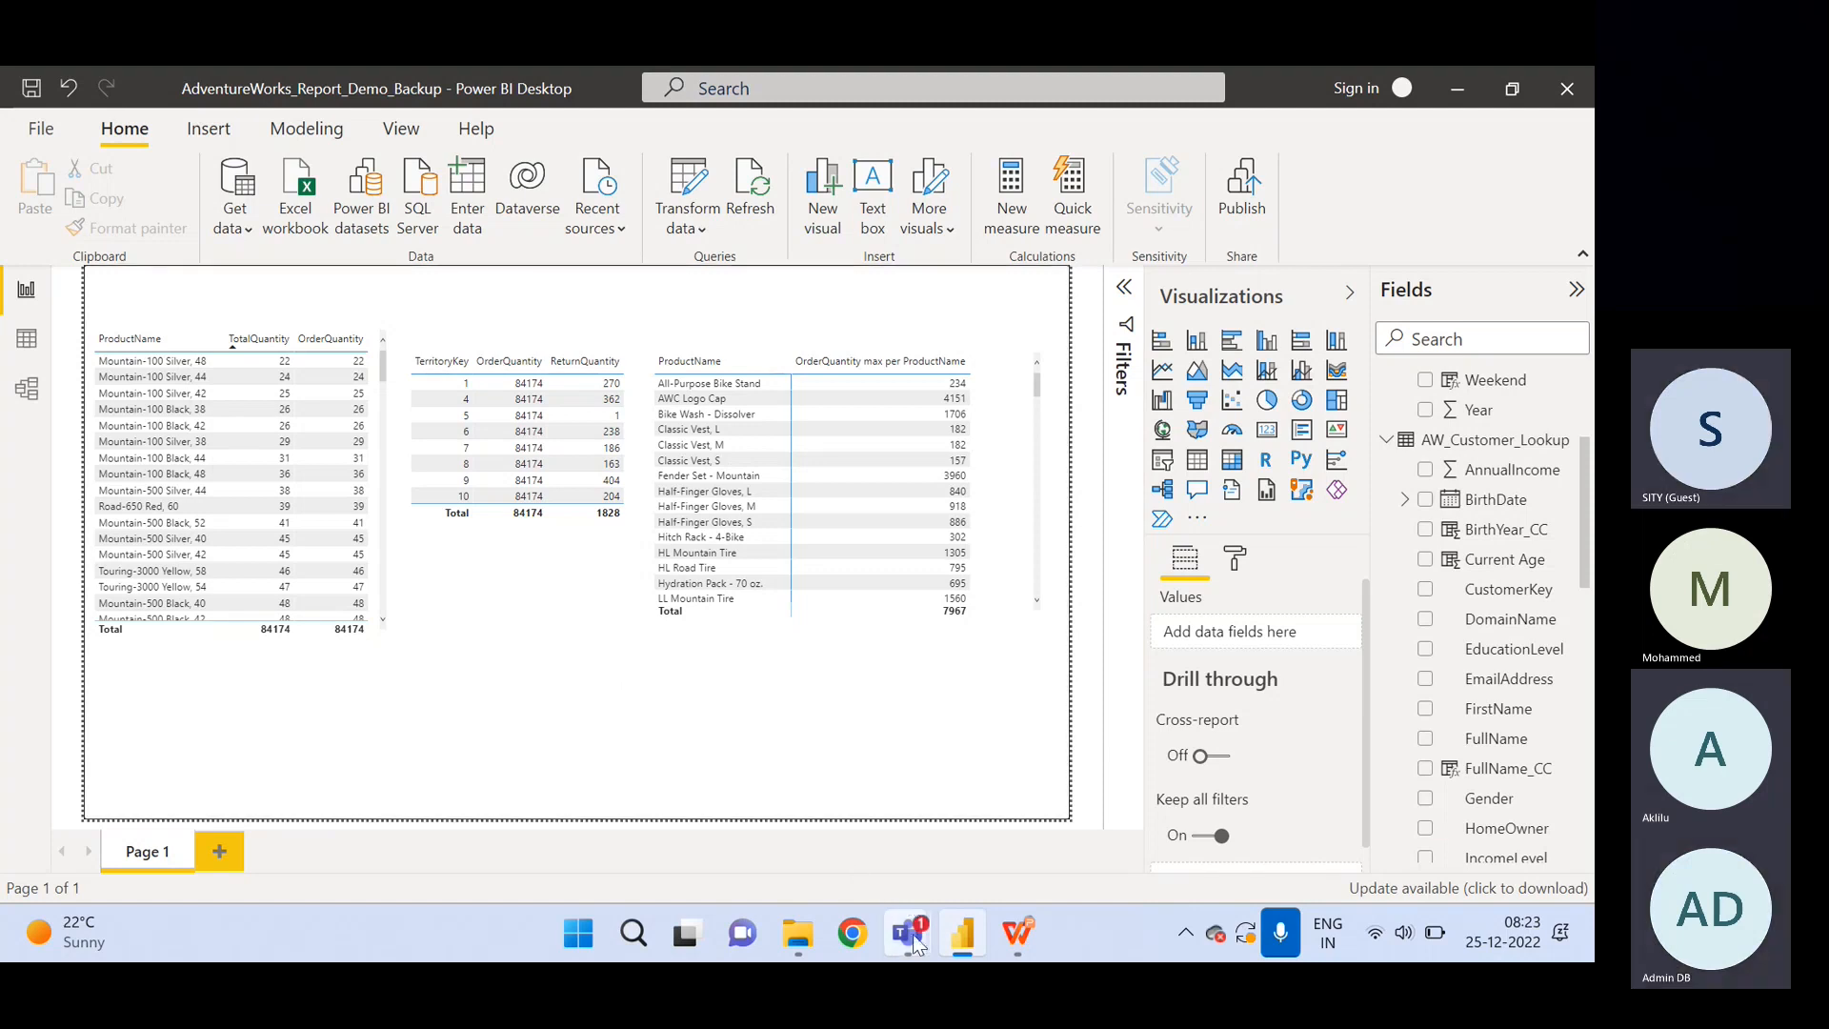
Switch to the Microsoft Teams meeting window and stop the meeting recording.
{"action": "mouse_move", "coordinate": [911, 936]}
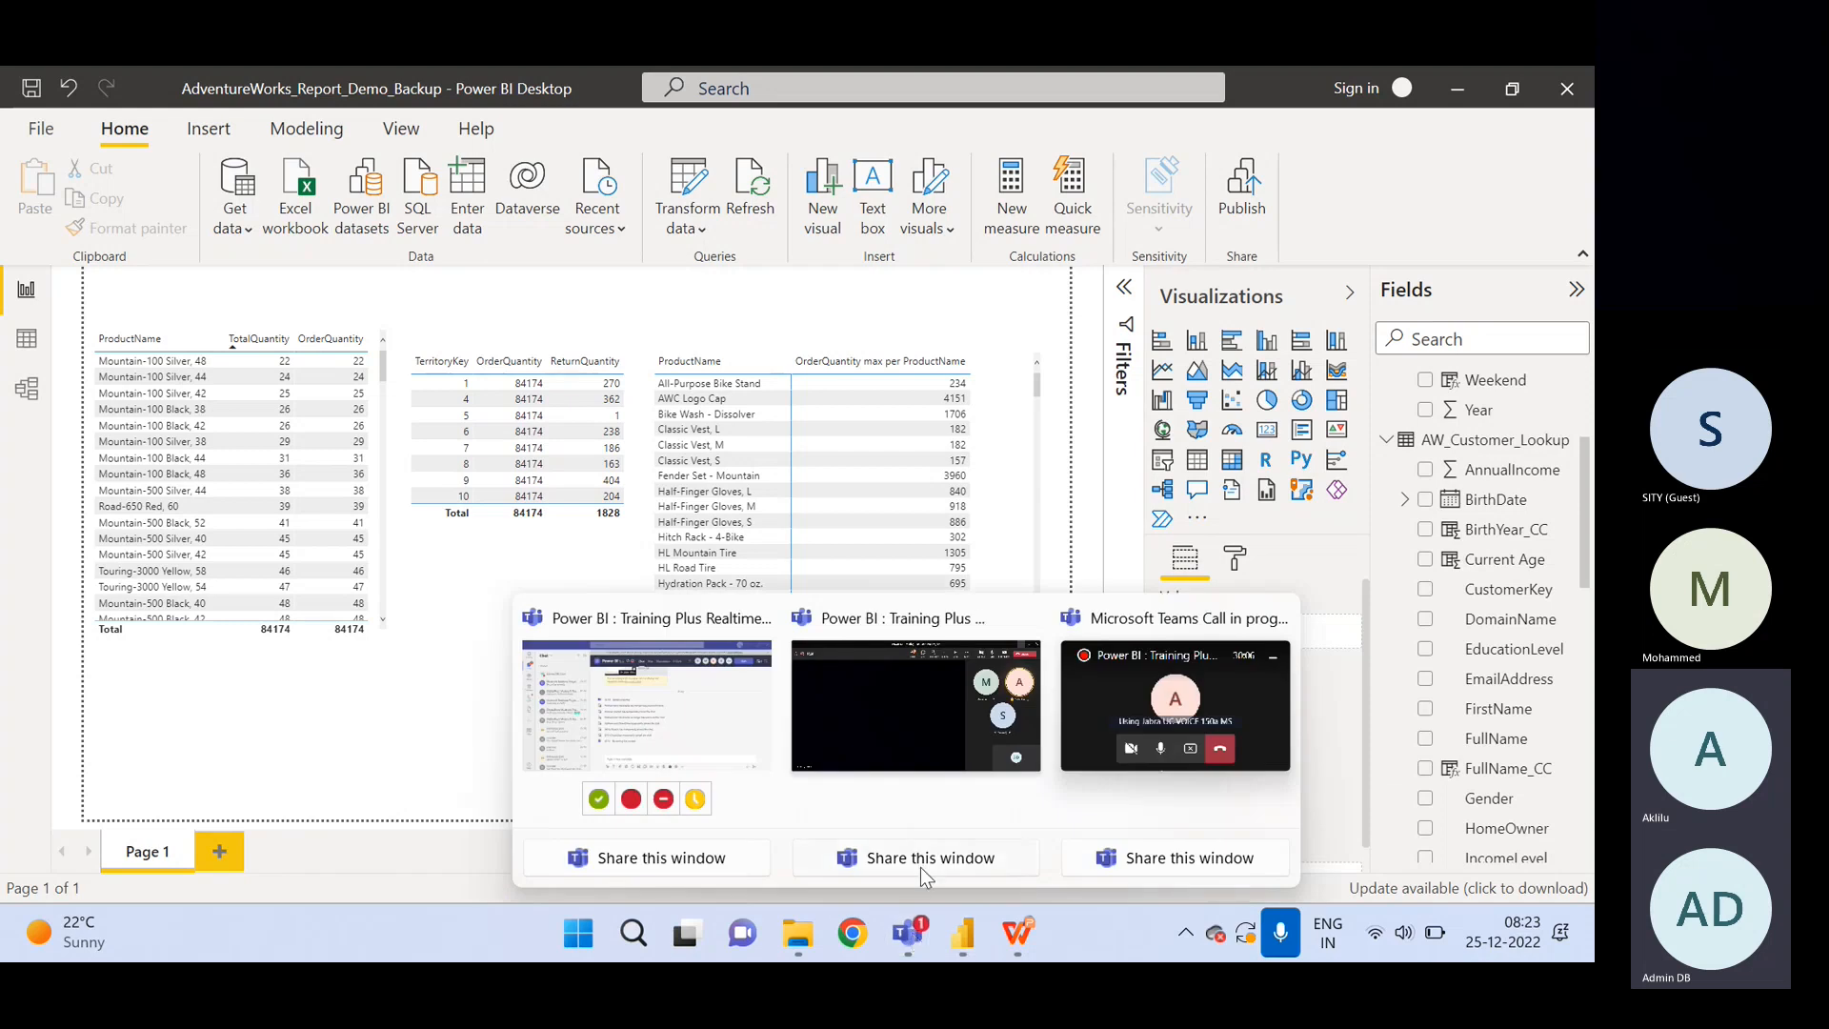
{"action": "left_click", "coordinate": [893, 707]}
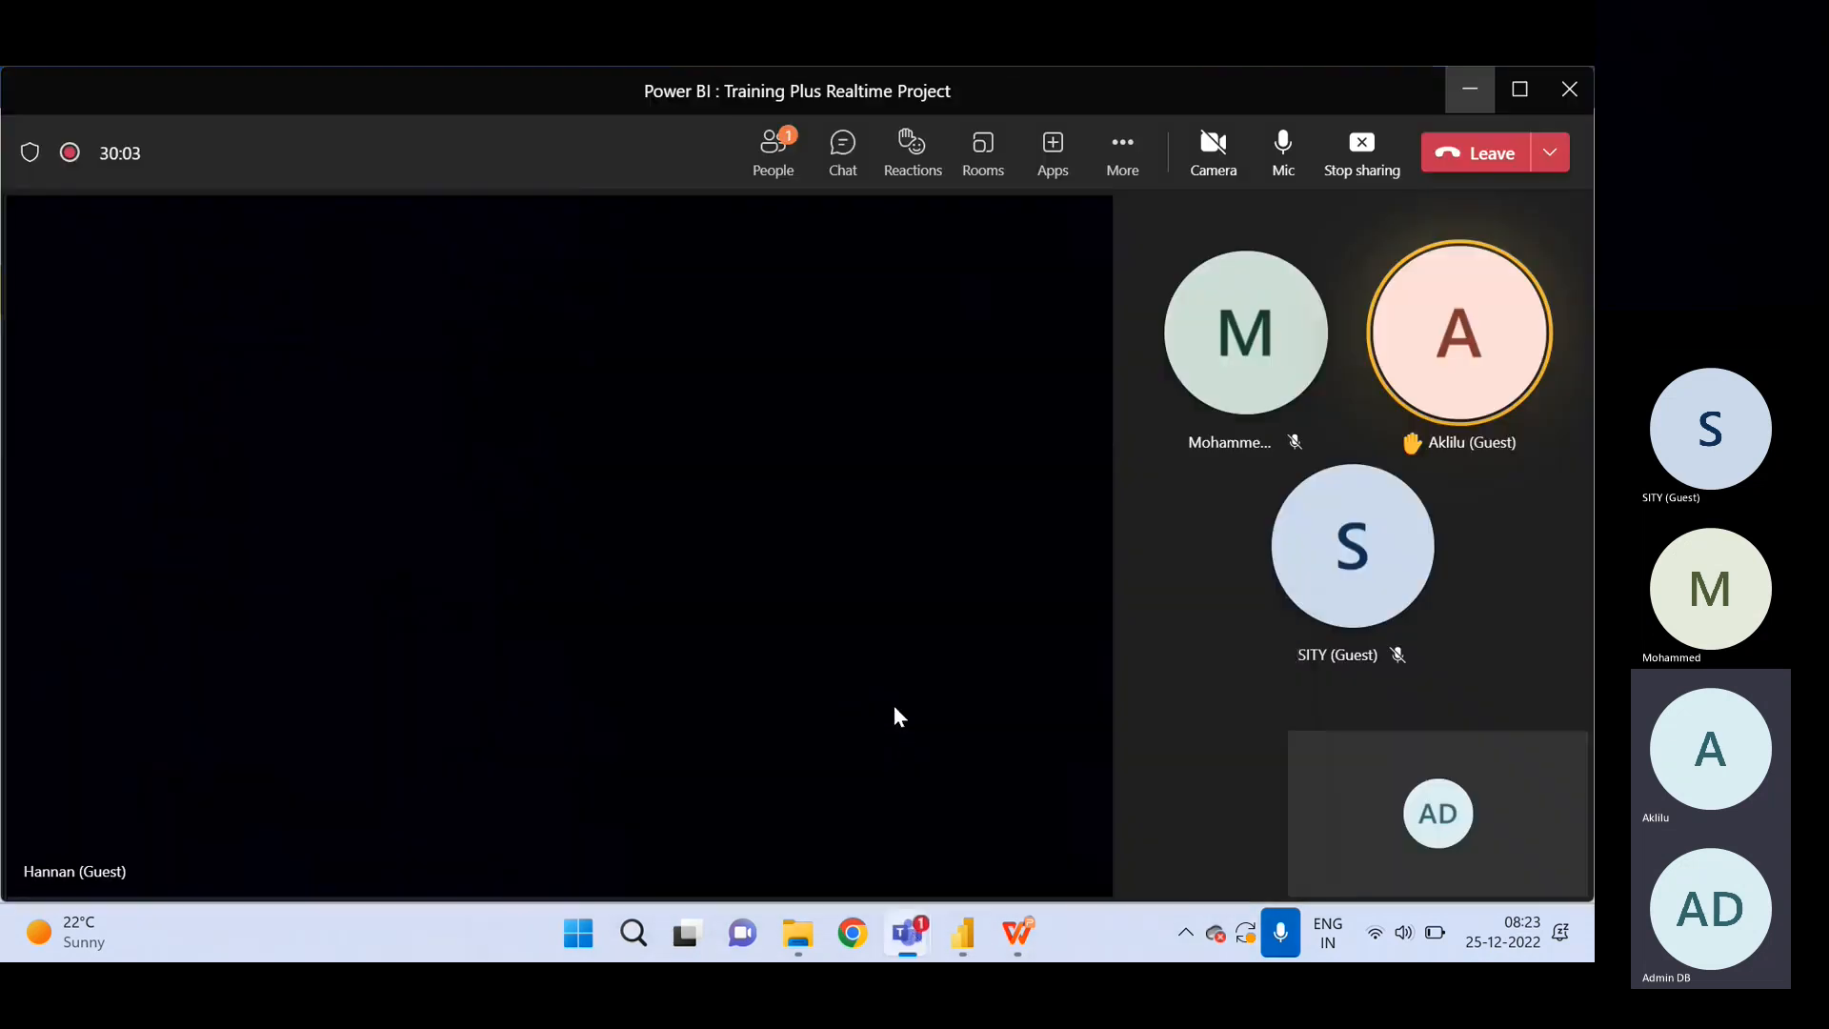
{"action": "left_click", "coordinate": [1123, 164]}
{"action": "left_click", "coordinate": [1202, 842]}
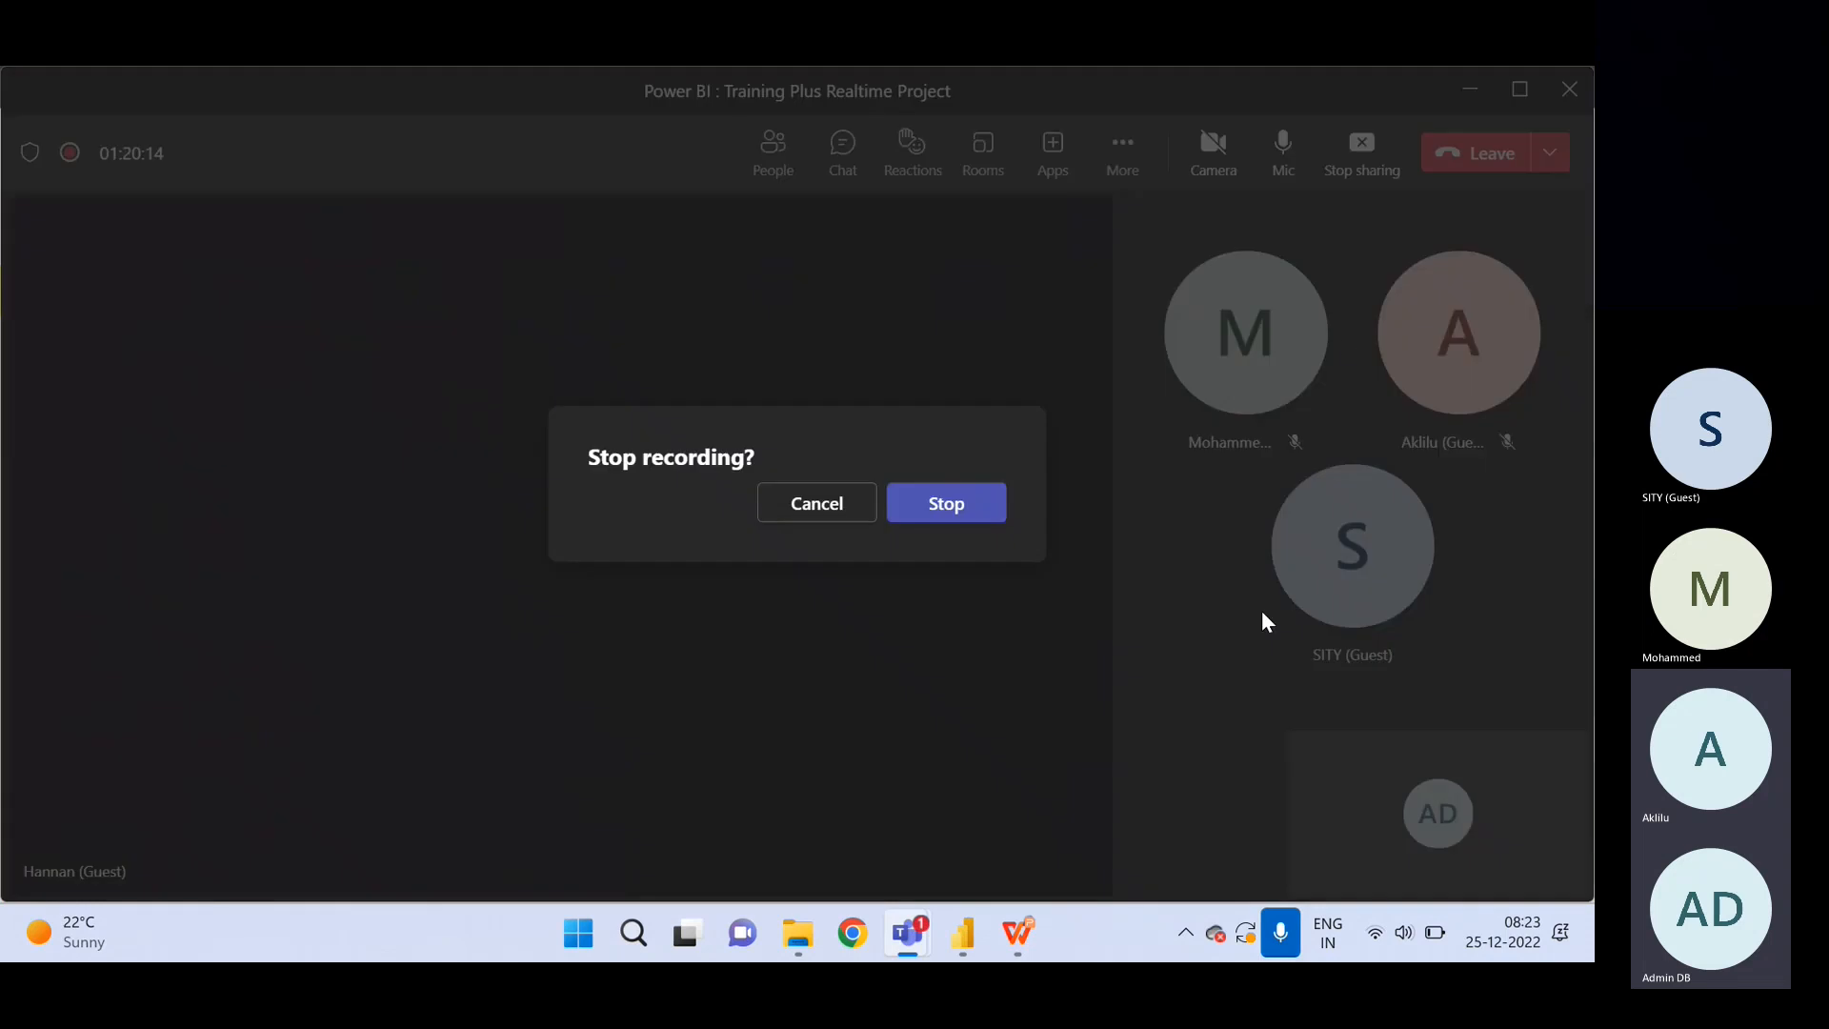